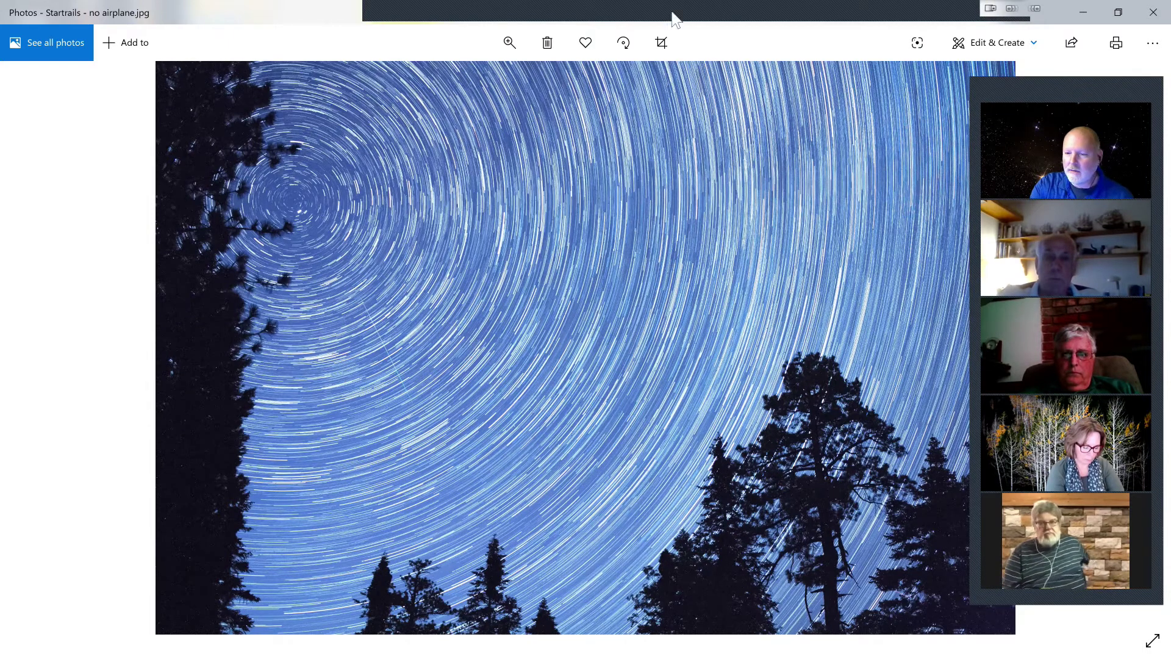
Annotate the star-trail photo with freehand arcs, circles and an arrow tracing the star paths, and clear the drawings.
mouse_move(860, 20)
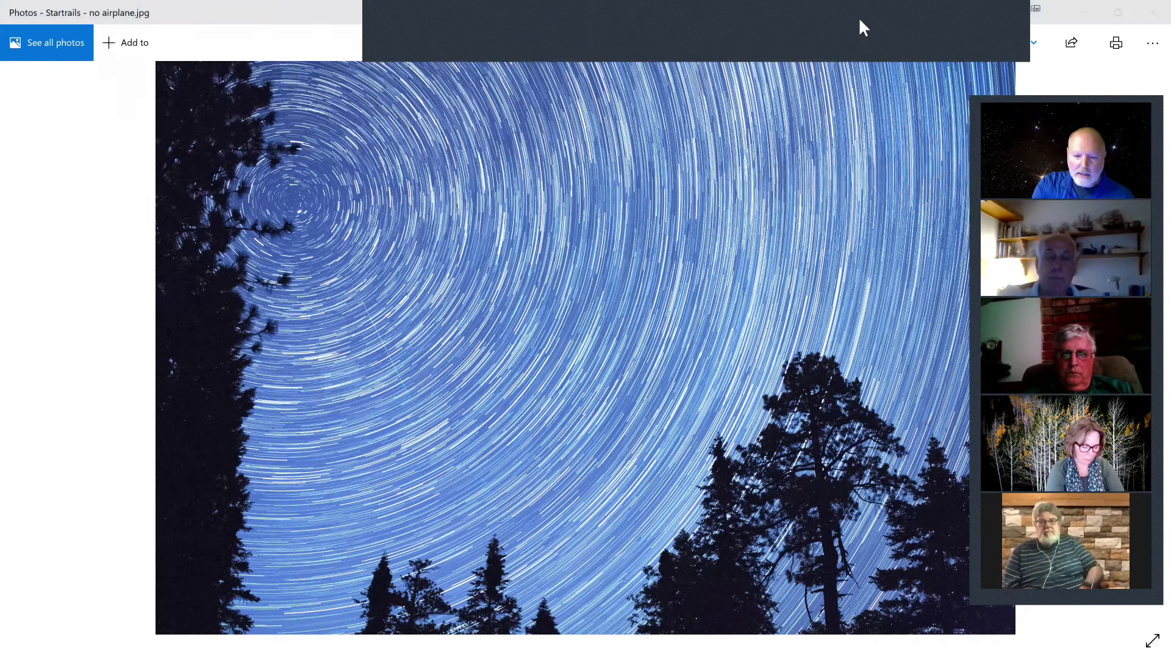
left_click(860, 20)
left_click_drag(267, 196, 308, 171)
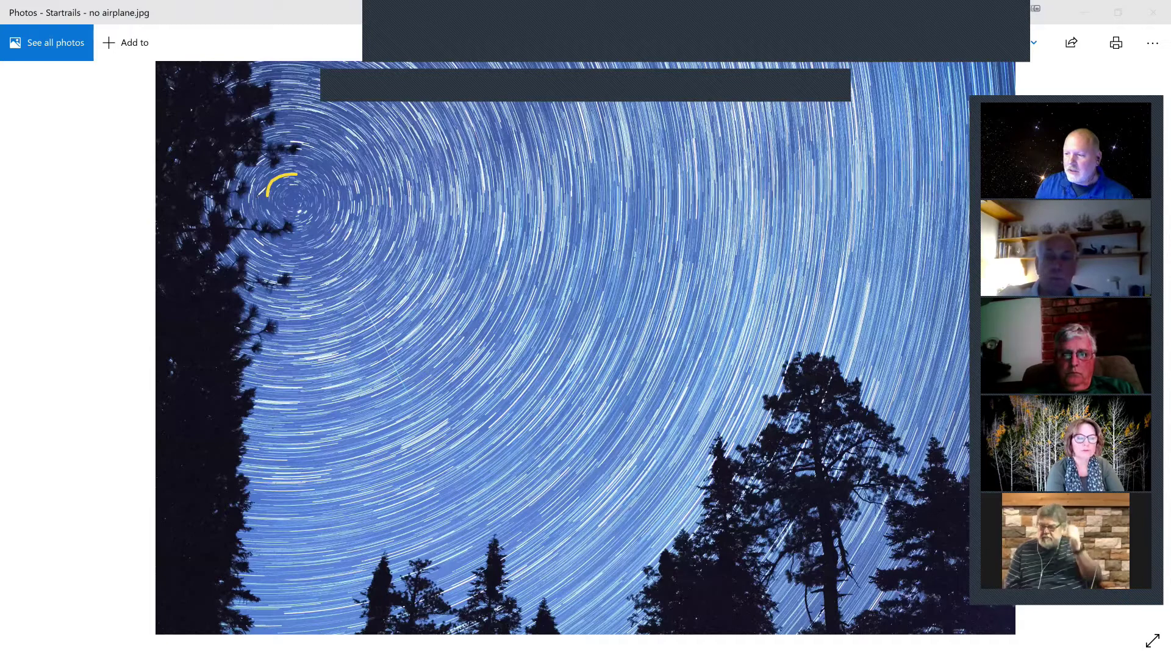
left_click_drag(298, 174, 205, 362)
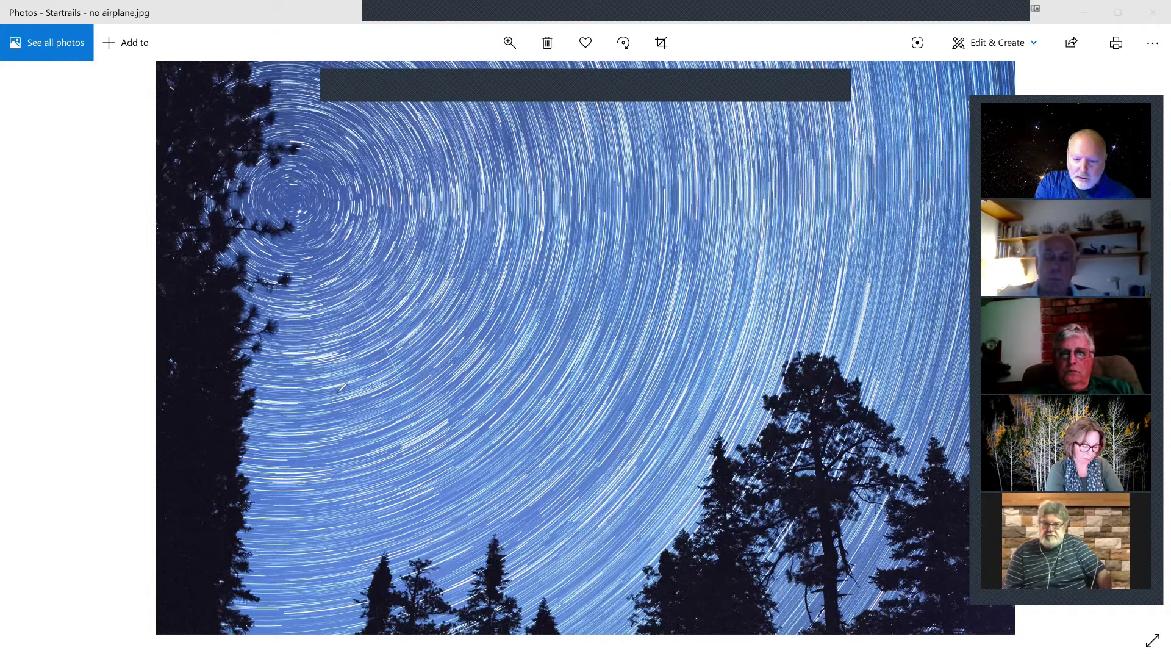
left_click_drag(343, 386, 342, 389)
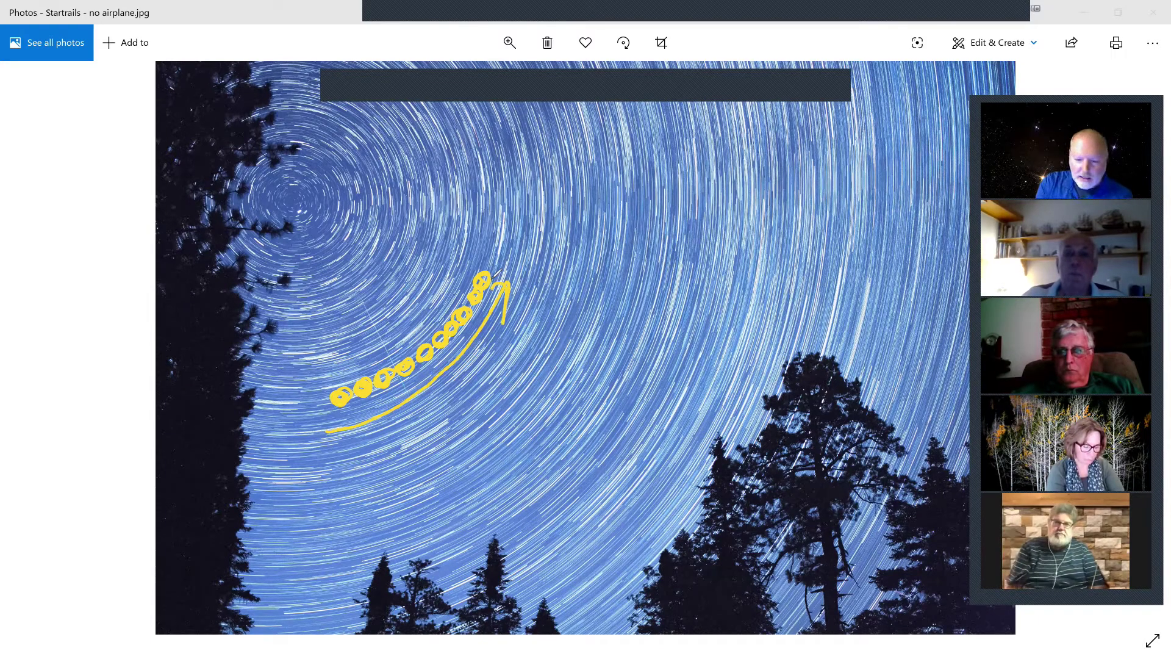
mouse_move(592, 366)
left_mouse_down()
mouse_move(537, 433)
mouse_move(490, 464)
mouse_move(382, 501)
left_mouse_up()
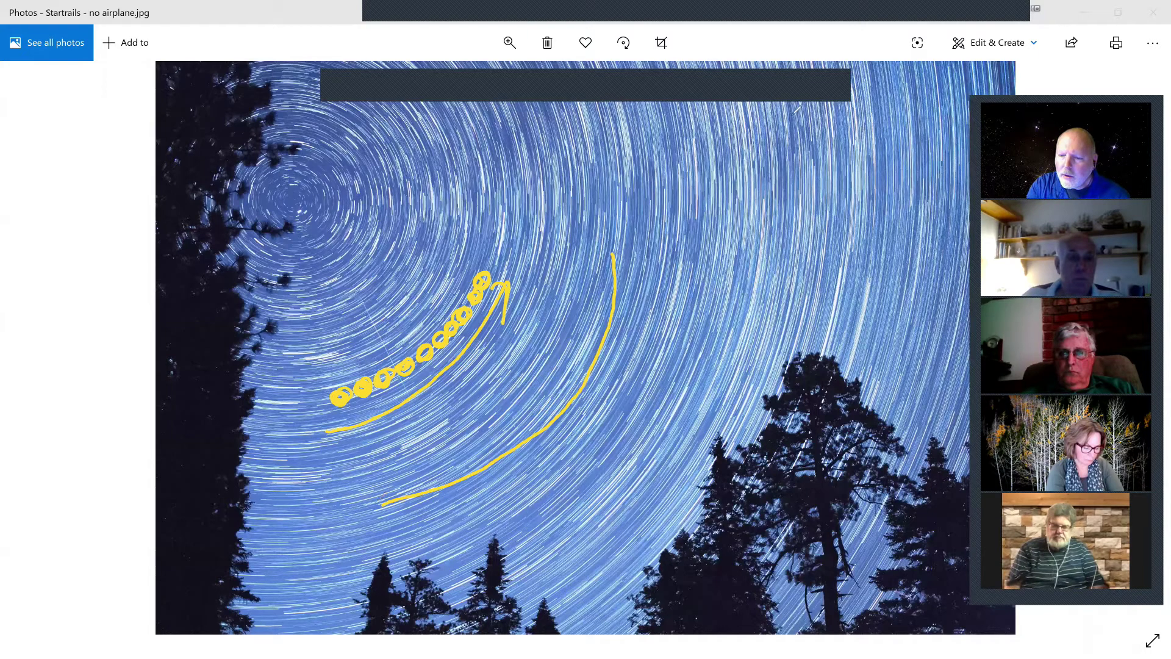
left_click(793, 114)
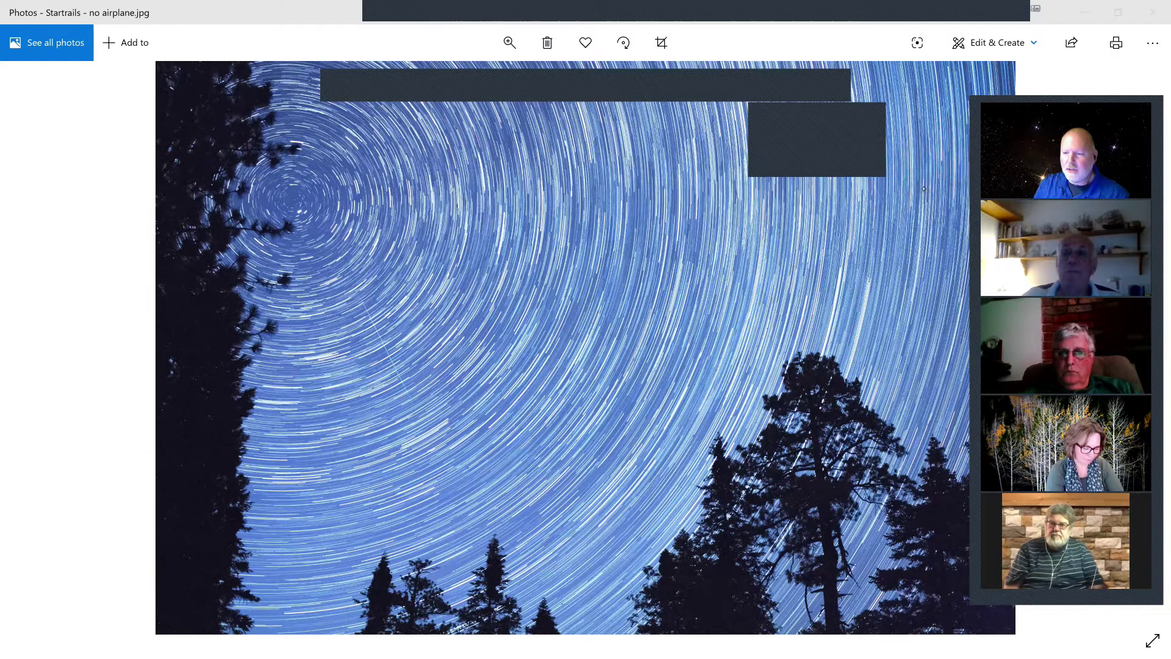
Close the star-trail photo and open IMG_3502.jpg from the JPG Export folder.
key("alt+F4")
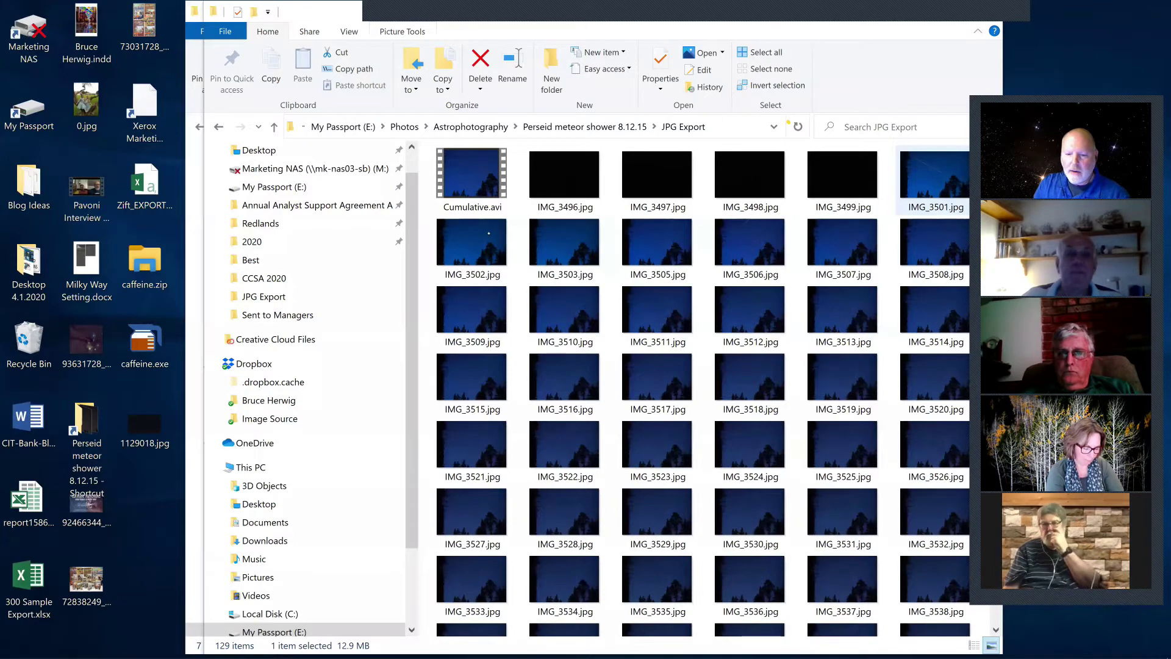
double_click(489, 235)
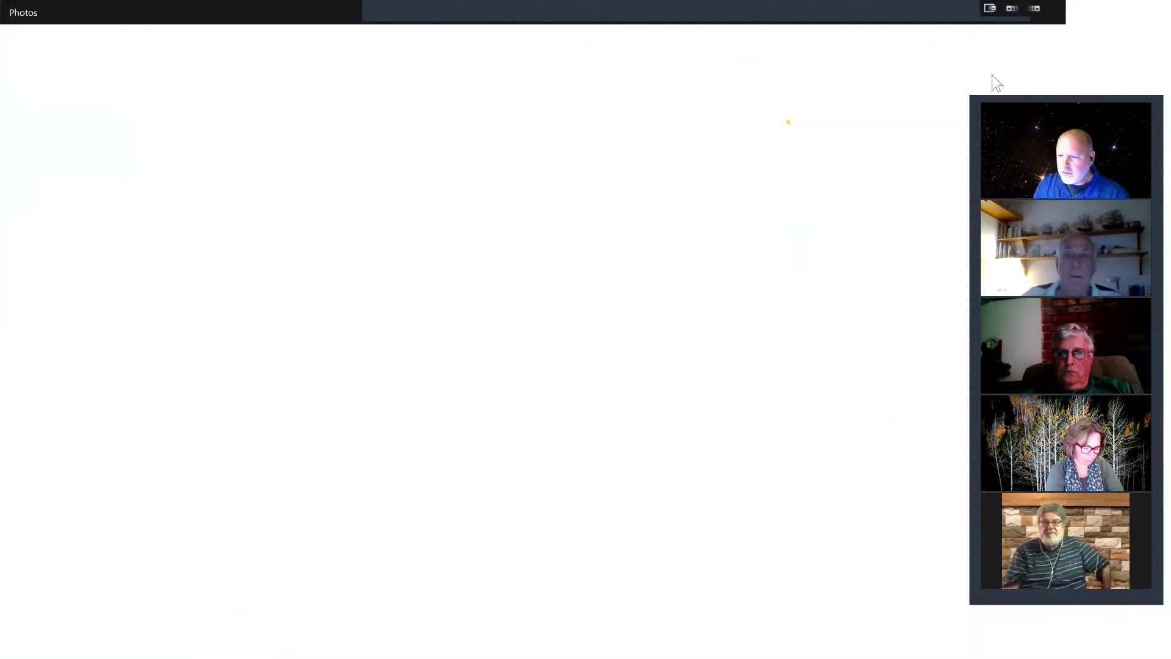
mouse_move(992, 100)
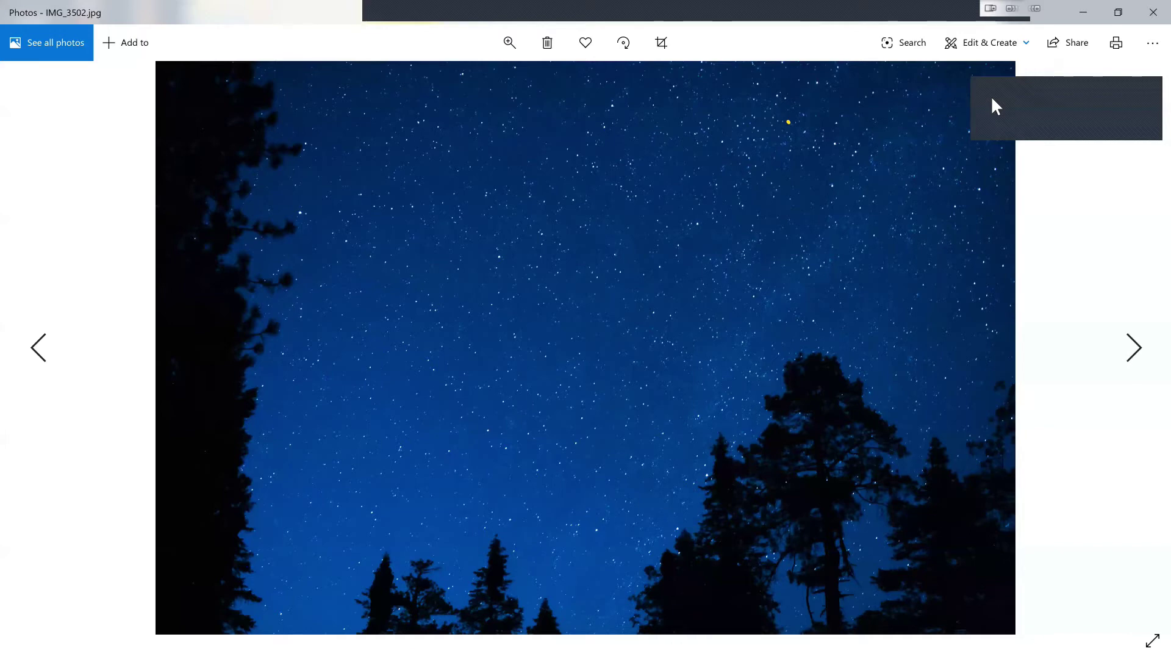
Page forward through the sequence of night-sky exposures after IMG_3502.jpg to compare the individual frames.
left_click(1136, 359)
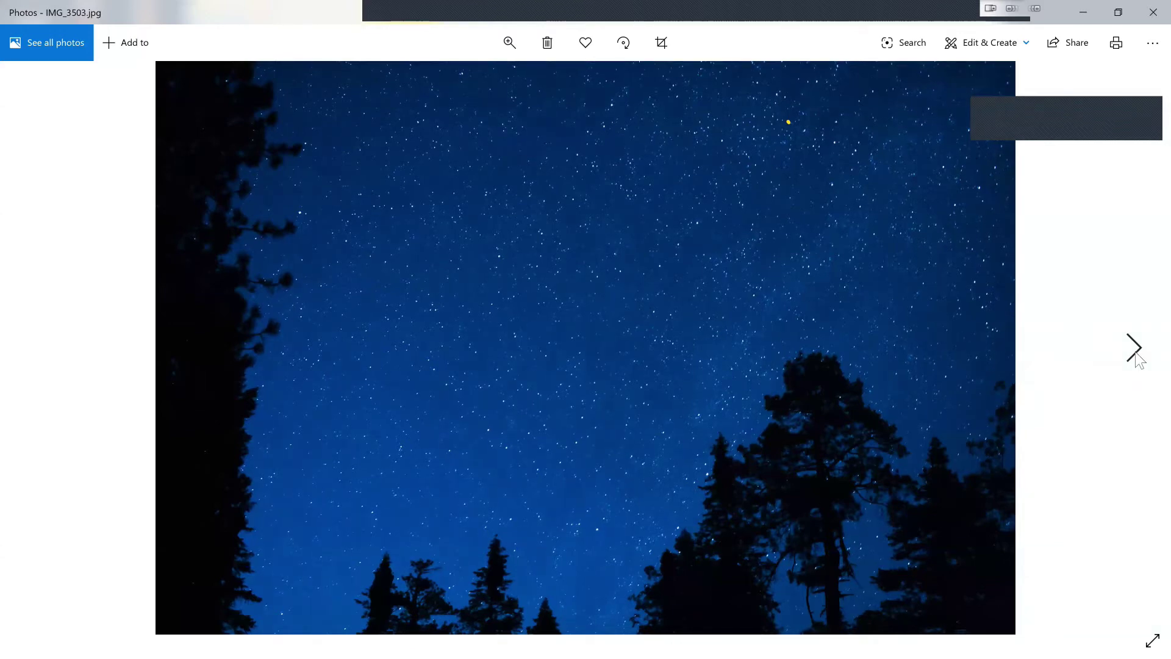
left_click(1136, 359)
left_click(1136, 359)
left_click(1136, 359)
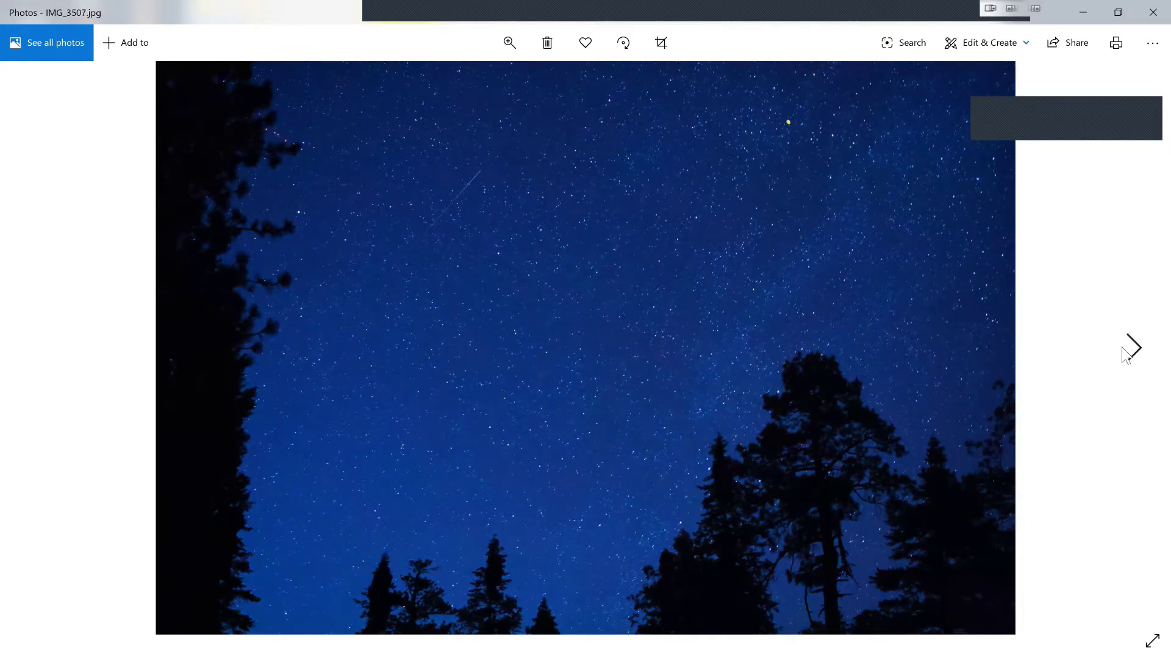
left_click(1126, 355)
left_click(1122, 347)
left_click(1116, 354)
left_click(1112, 345)
left_click(1128, 346)
left_click(1147, 353)
left_click(1144, 351)
left_click(1137, 349)
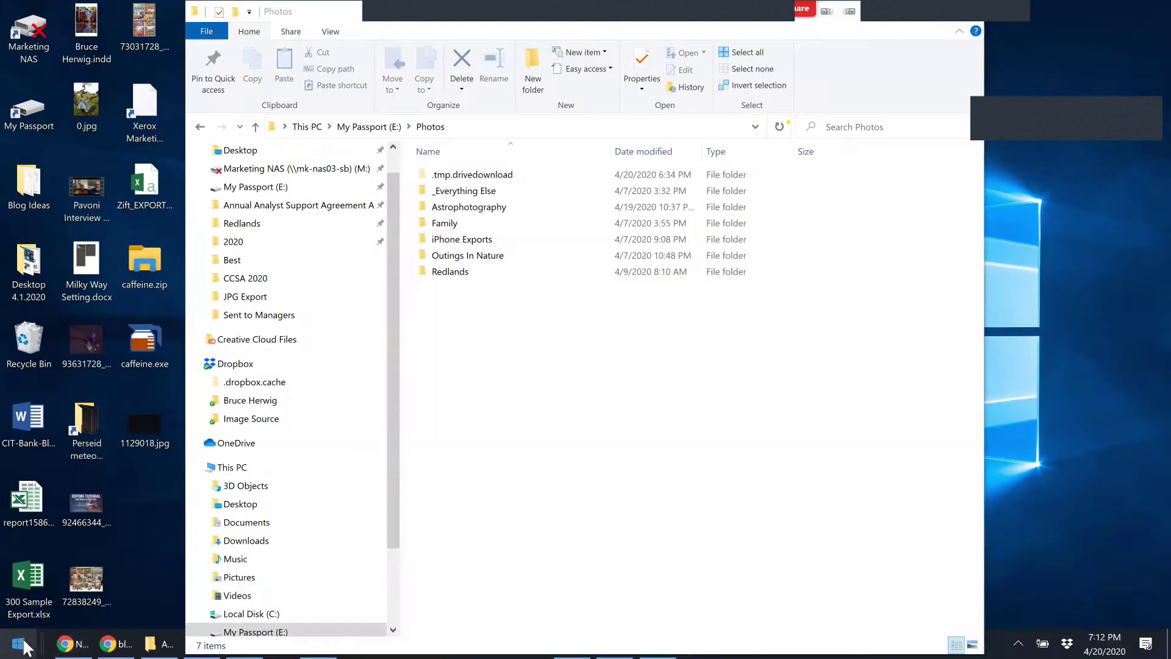
Launch StarStaX from the group of astrophotography programs.
left_click(18, 643)
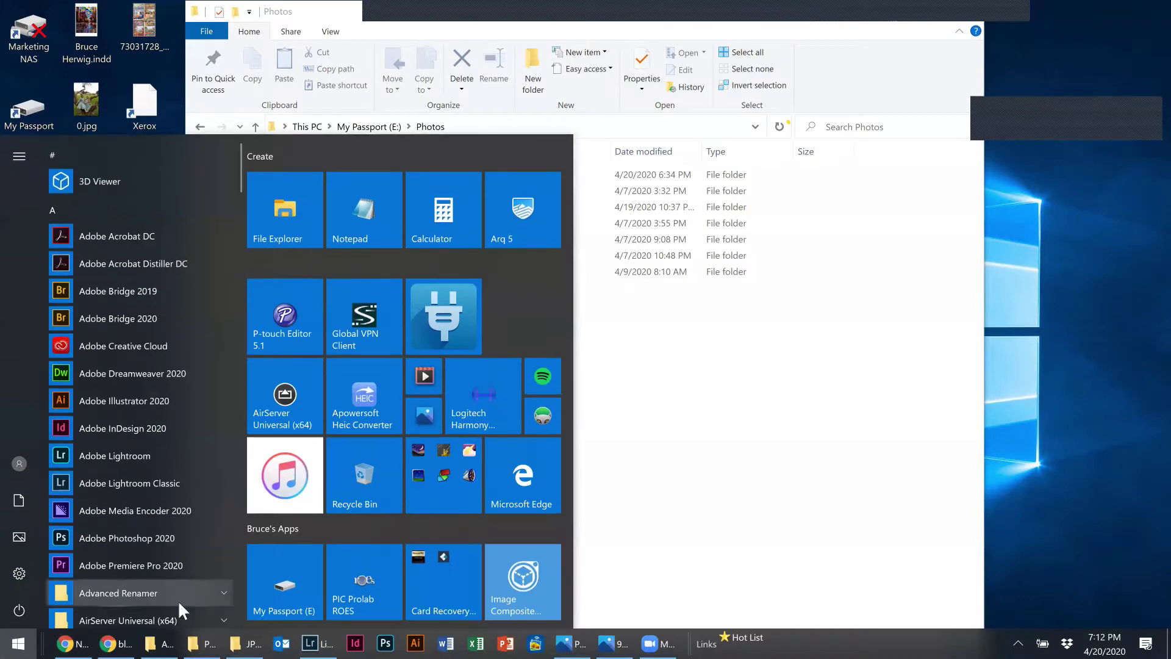
left_click(431, 486)
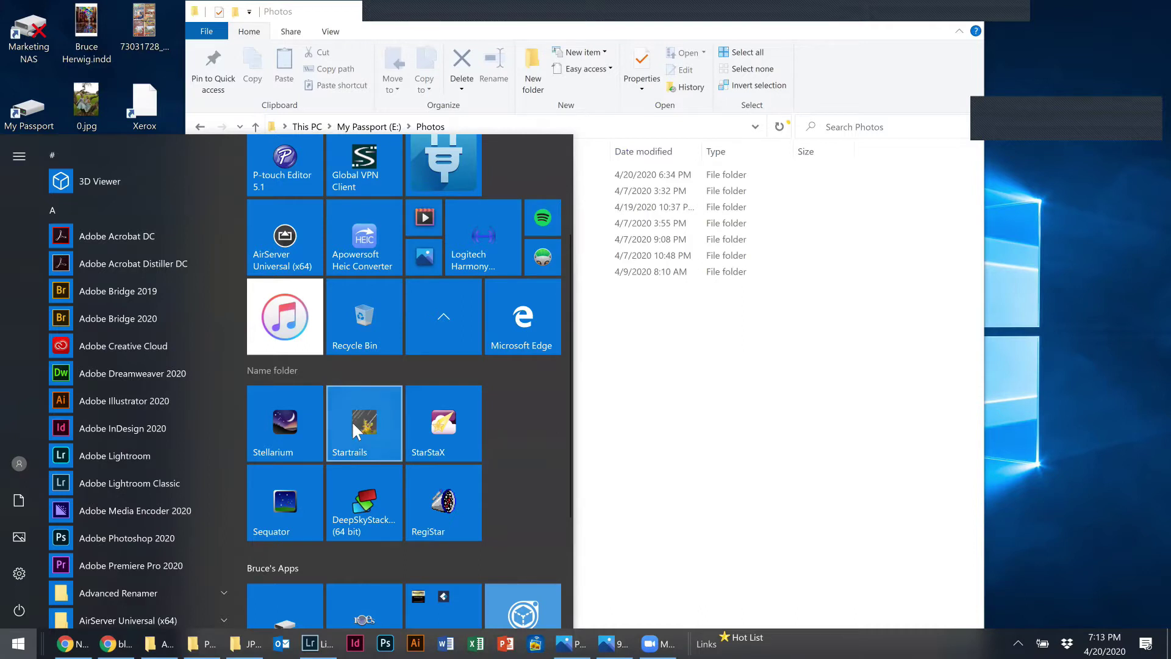
left_click(441, 425)
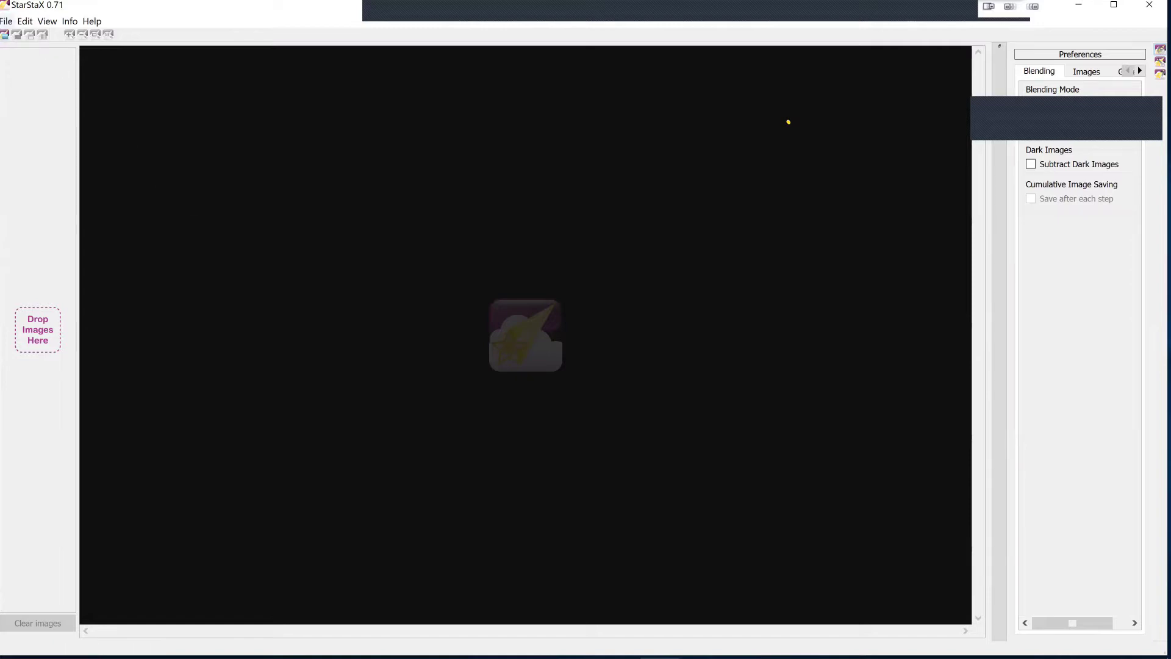
Load the images IMG_3507.jpg through IMG_3572.jpg from the JPG Export folder for processing.
left_click(4, 22)
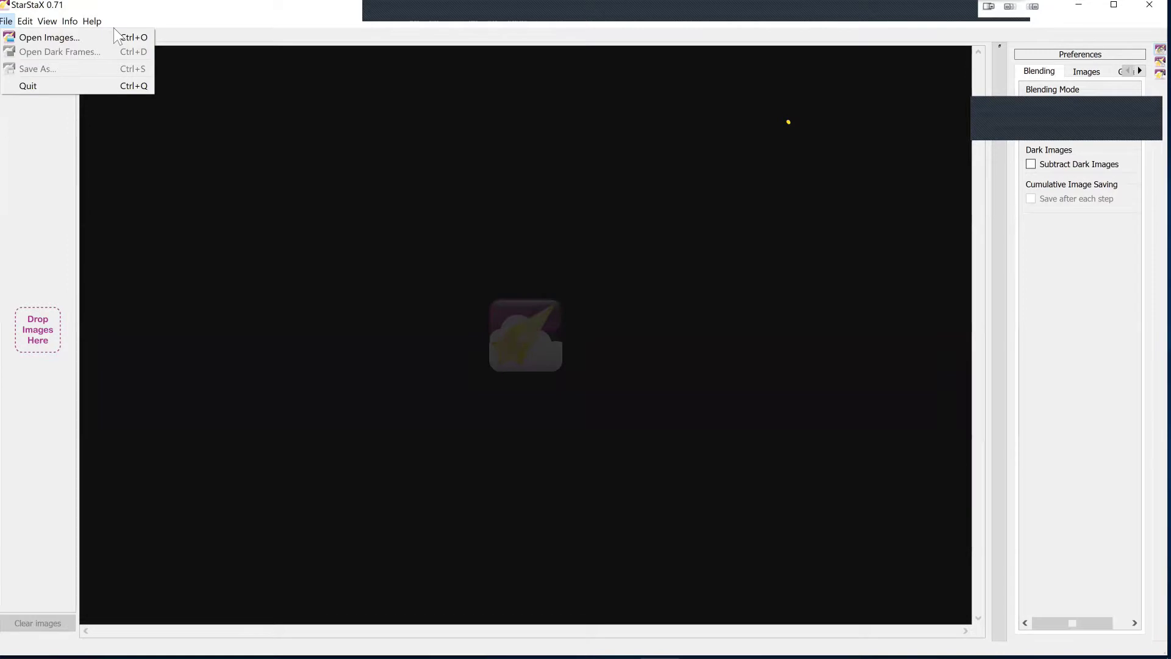
left_click(22, 34)
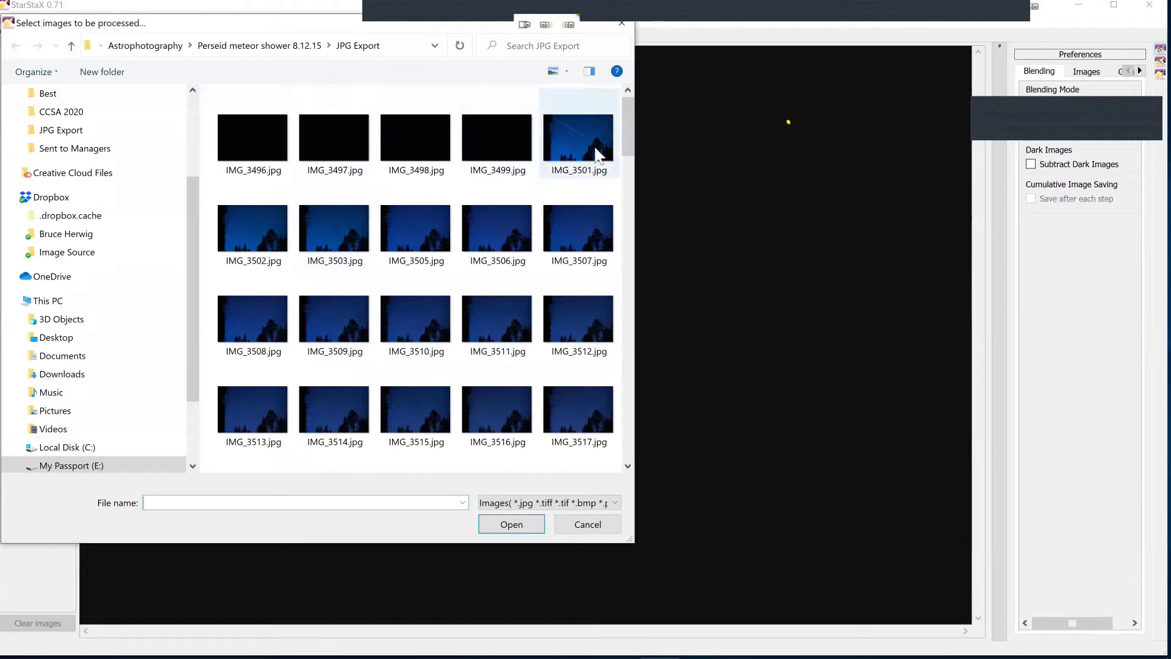
left_click(583, 229)
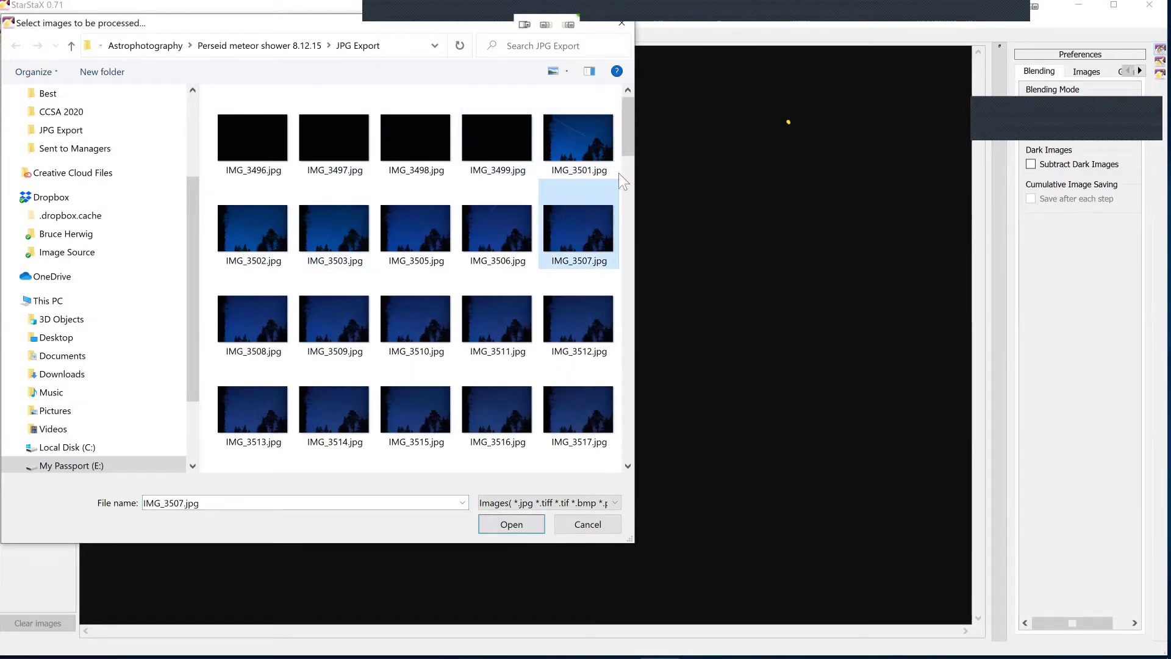
left_click_drag(632, 149, 636, 294)
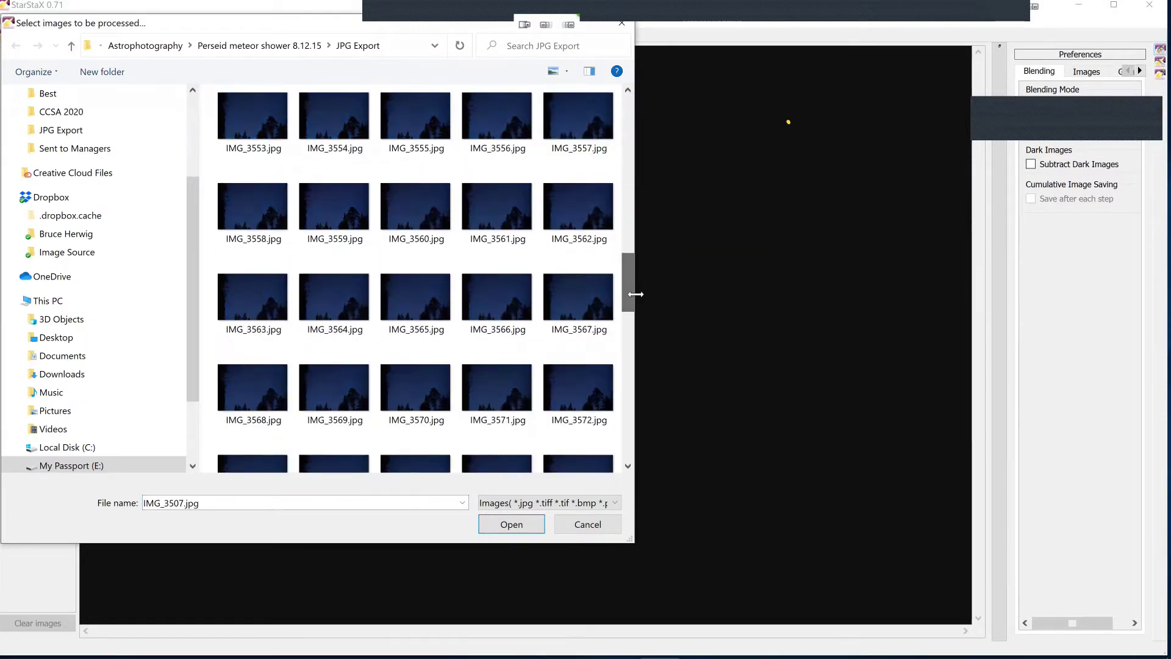
left_click(595, 404, "shift")
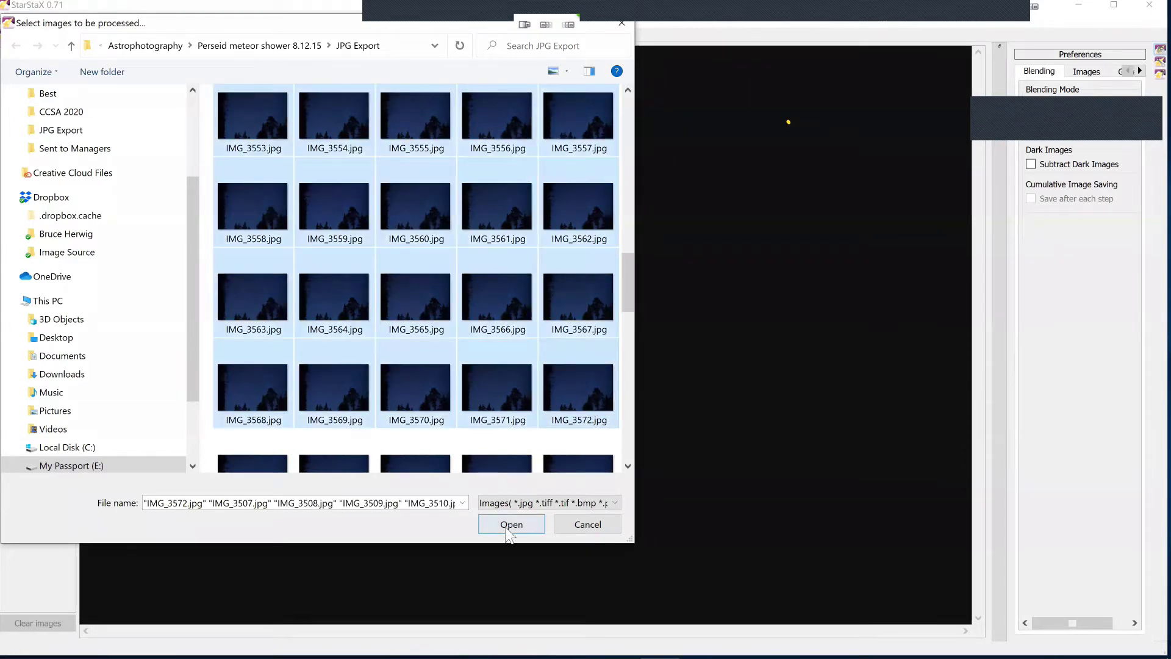
left_click(506, 528)
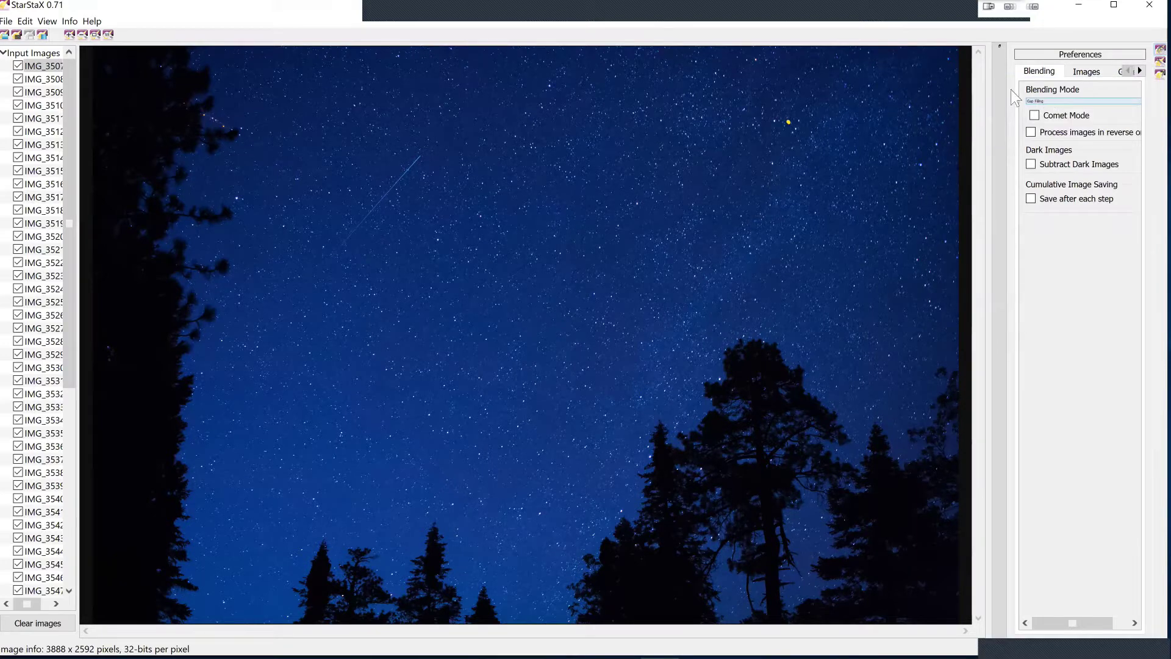
Set the blending mode to Lighten and blend the loaded images into a star-trail composite.
left_click(1068, 102)
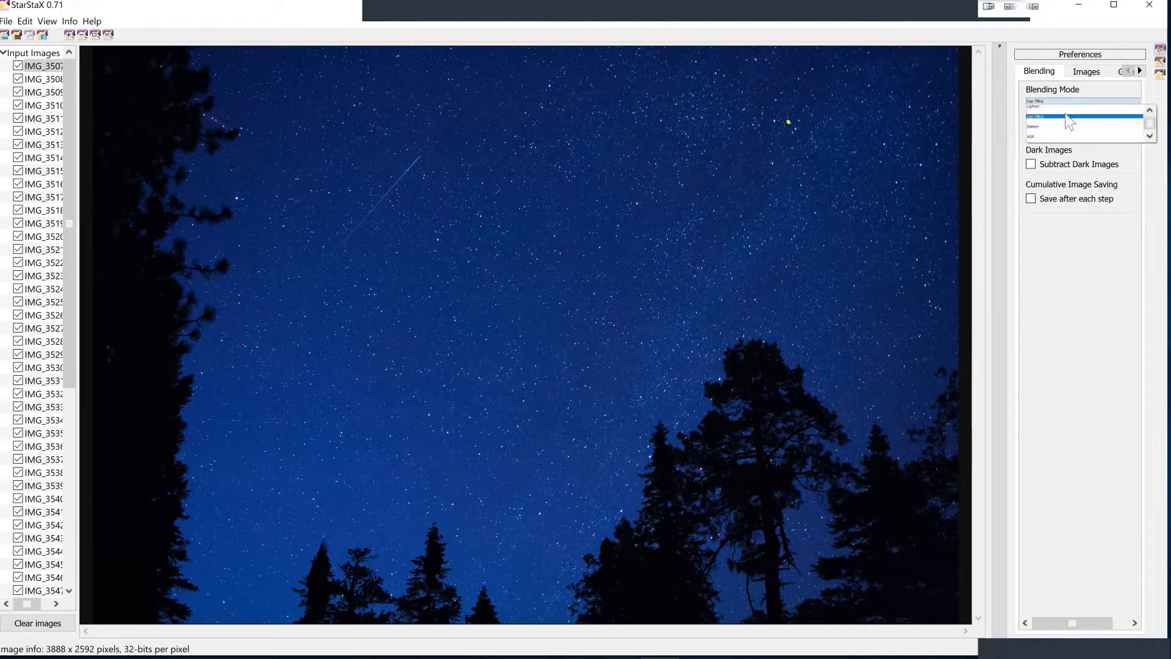
left_click(1064, 116)
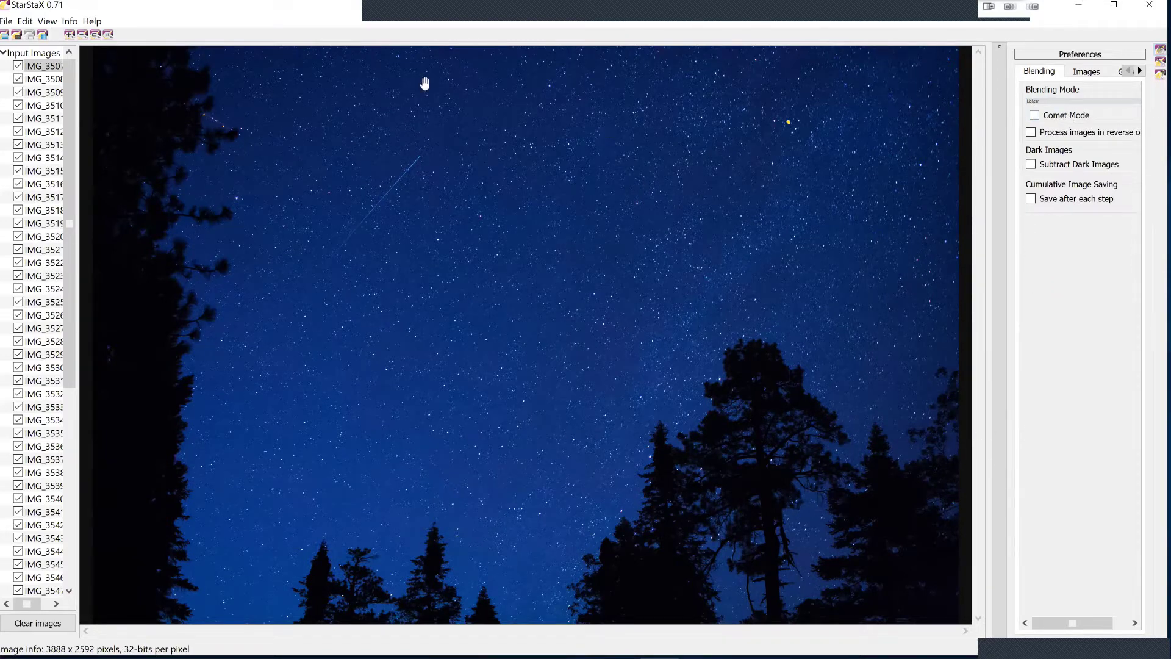
left_click(43, 34)
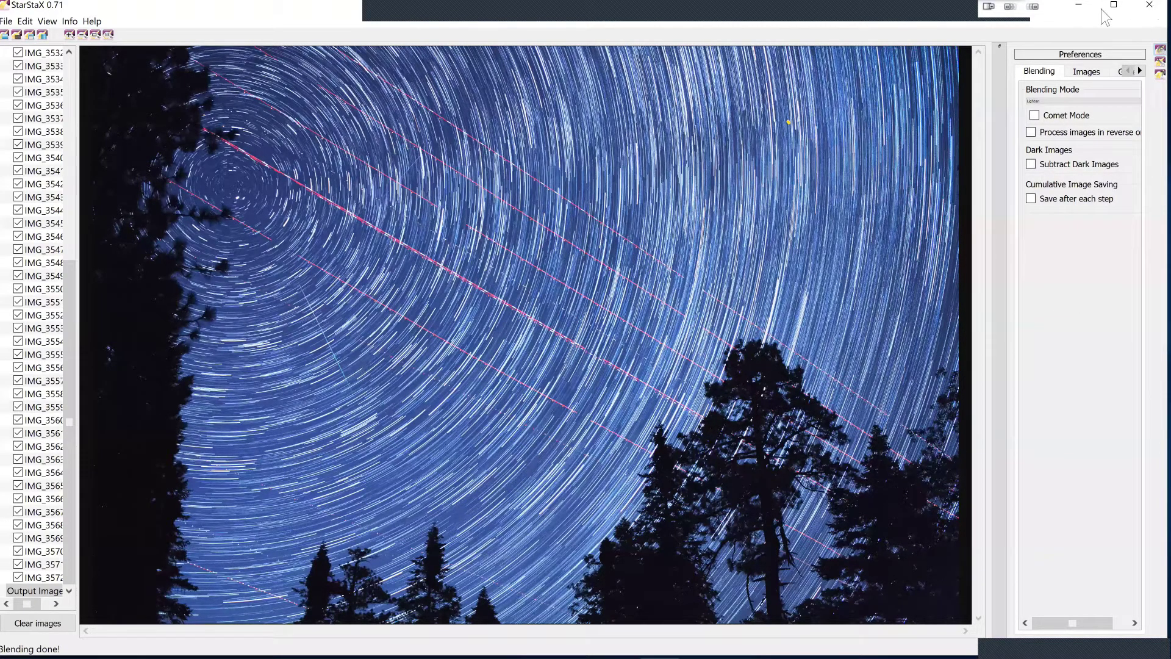
Exit StarStaX and open the Perseid meteor shower 8.12.15 folder from its desktop shortcut.
left_click(1149, 6)
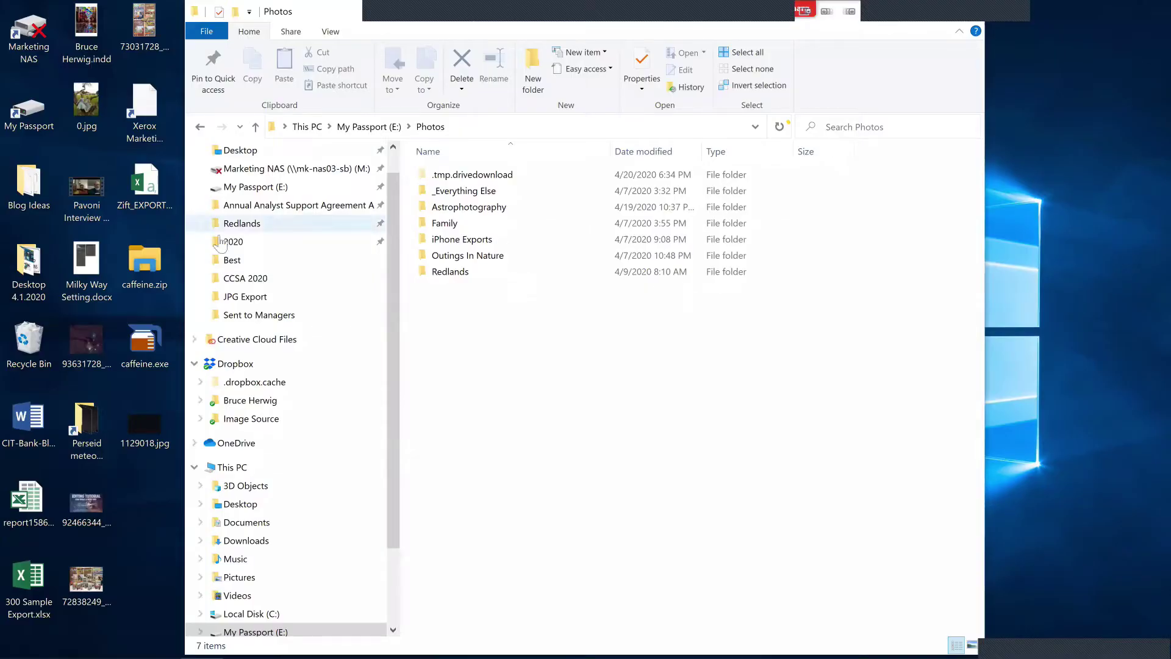
left_click(87, 412)
double_click(87, 412)
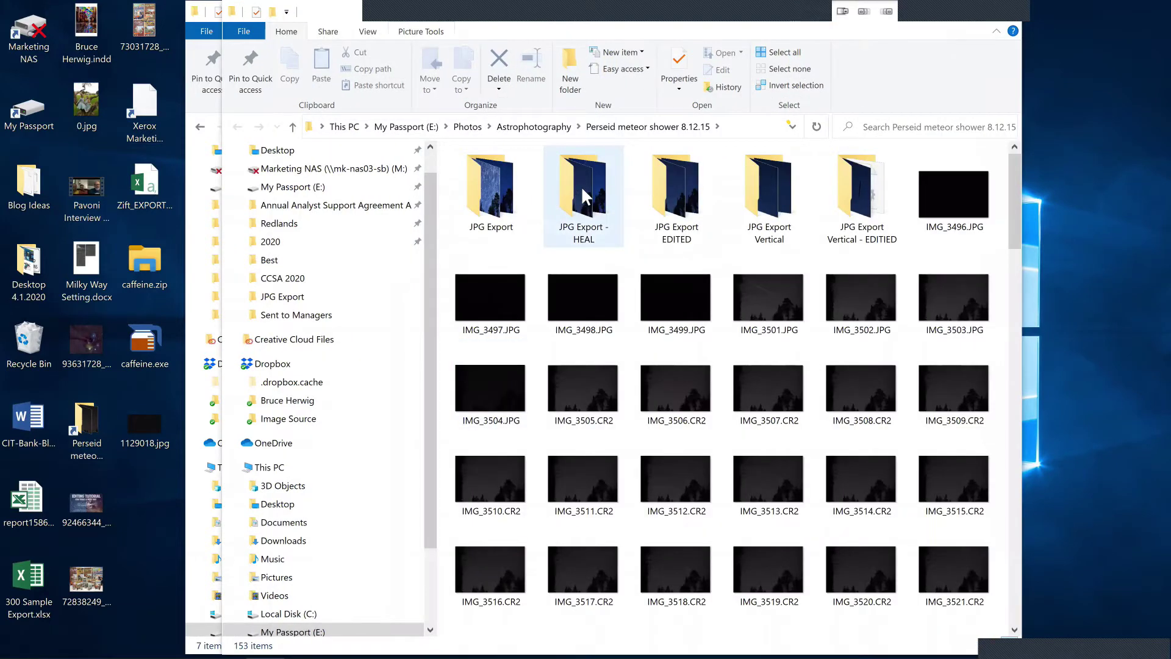
View the images in the JPG Export - HEAL folder and return to the parent folder.
left_click(585, 197)
double_click(584, 196)
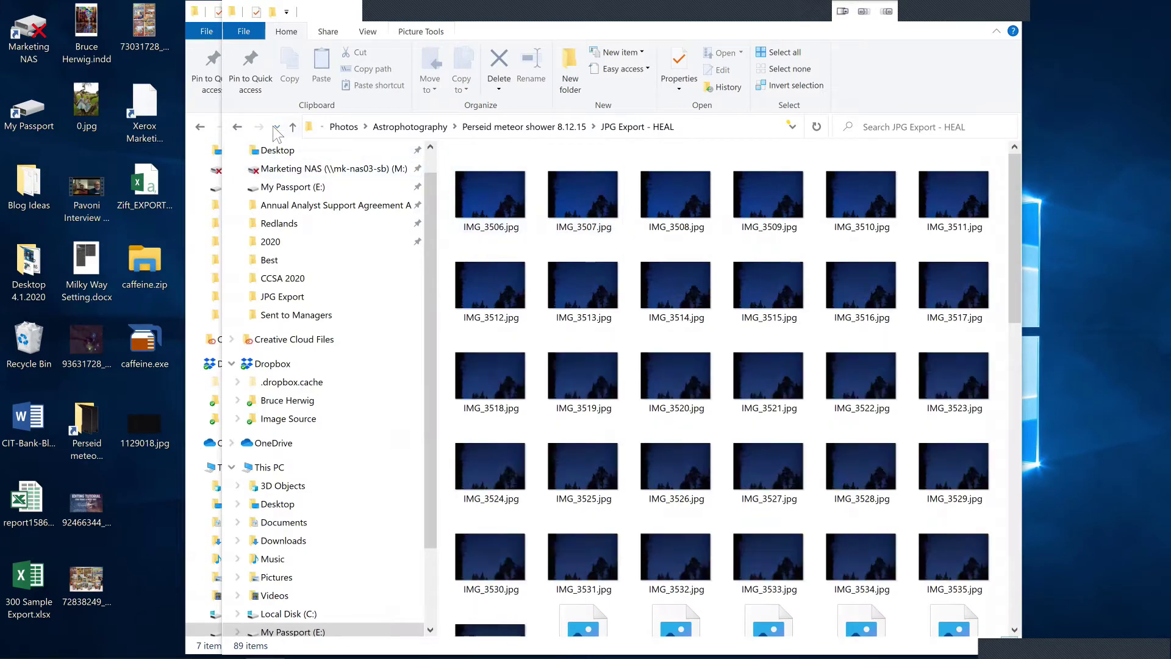
left_click(293, 126)
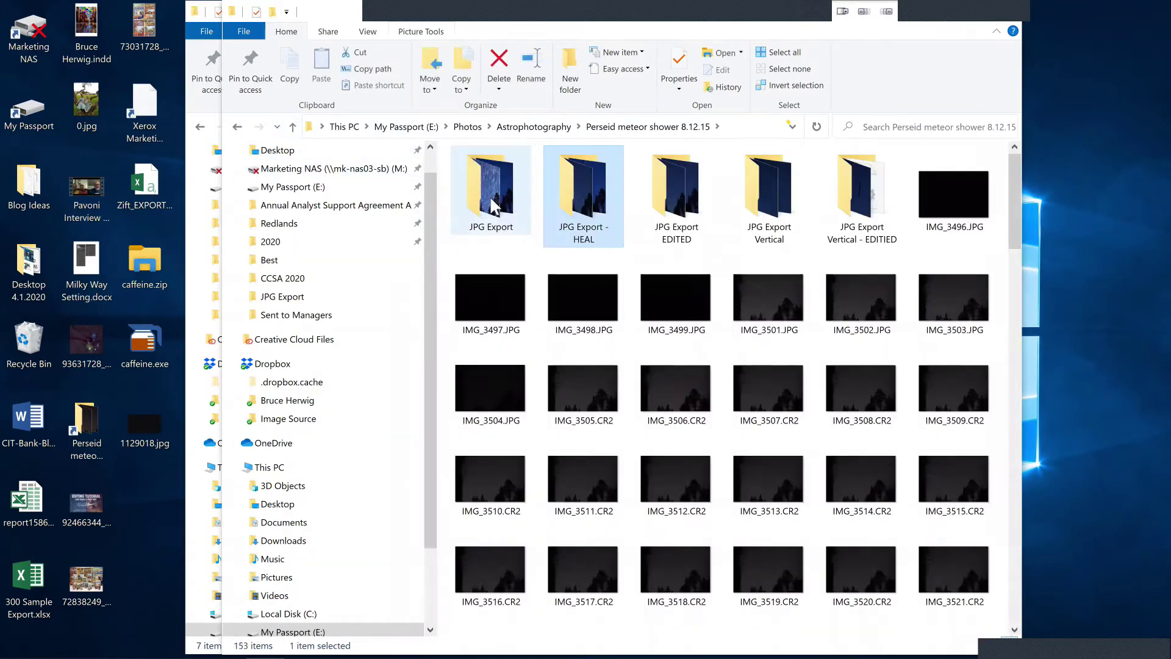
Open IMG_3501.jpg from the JPG Export folder in Photoshop.
left_click(494, 206)
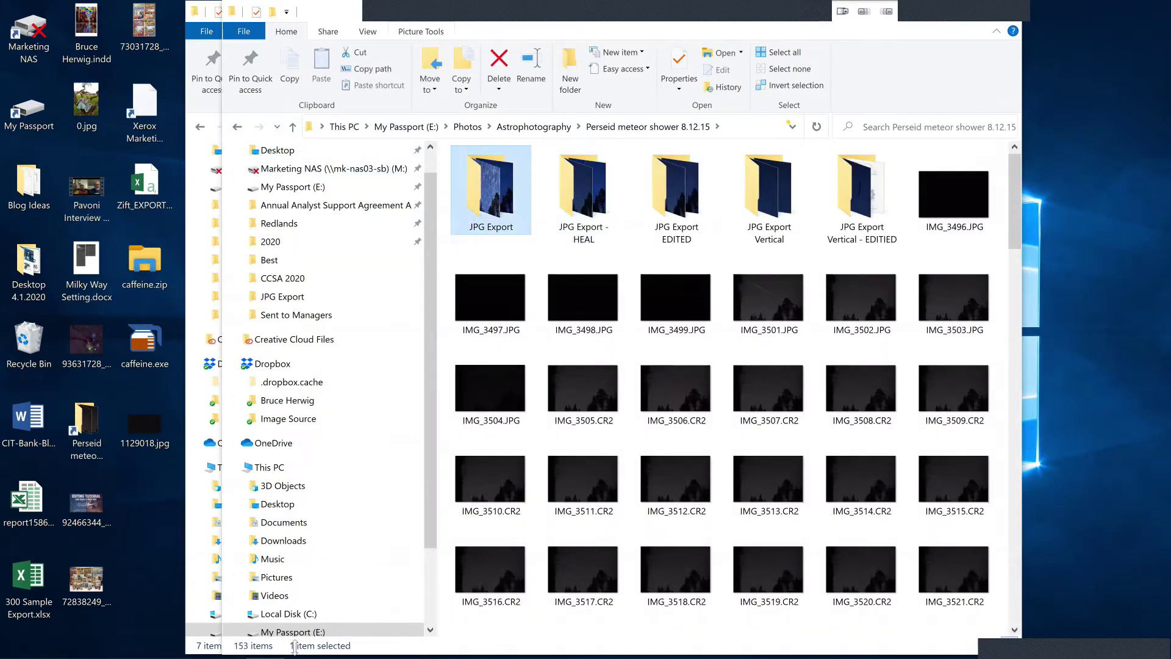
double_click(499, 203)
left_click(954, 205)
left_click(596, 302)
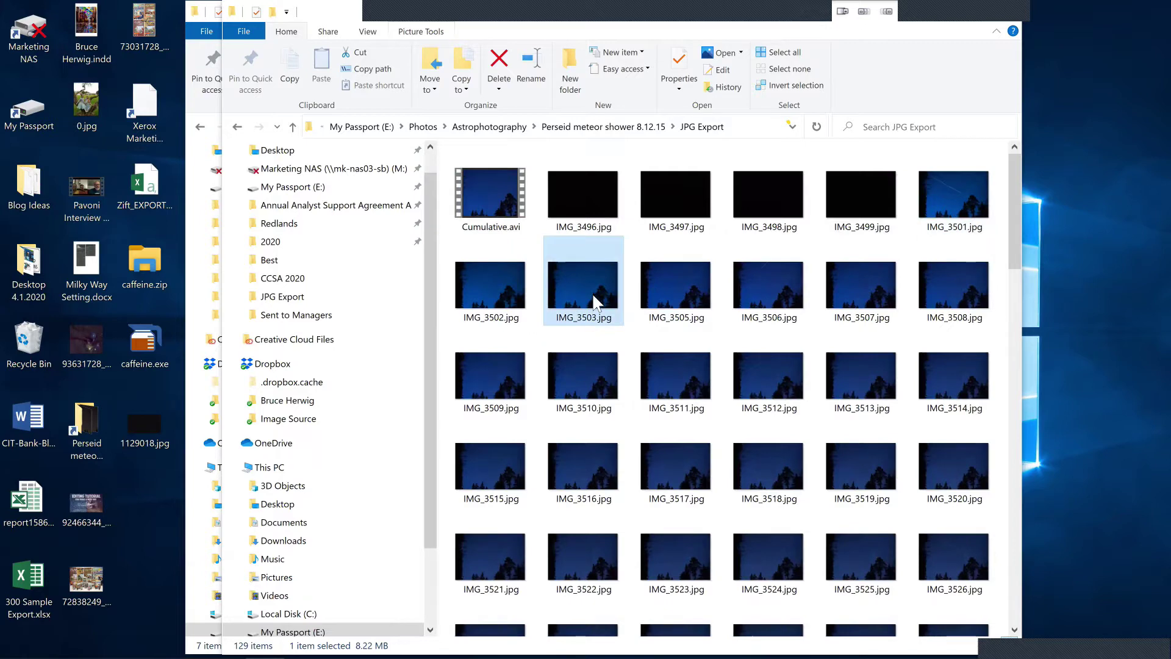
right_click(947, 194)
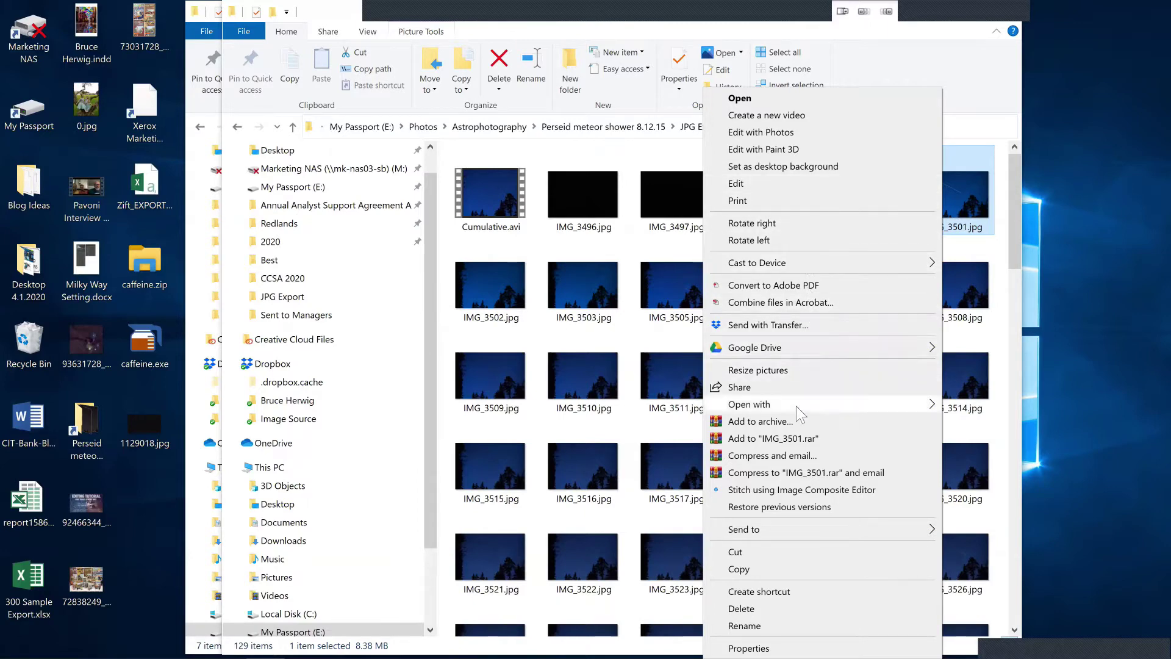
mouse_move(796, 405)
left_click(609, 439)
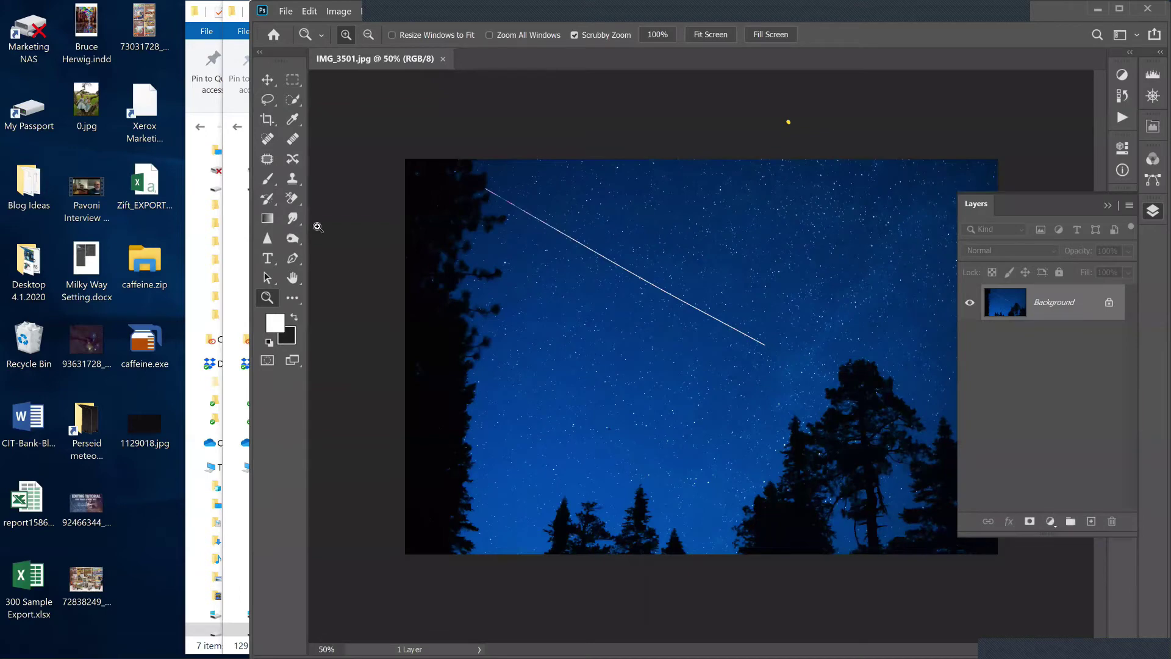
Paint a straight black line over the airplane trail with a 61 px Brush using default colors, and undo the stroke.
left_click(599, 250)
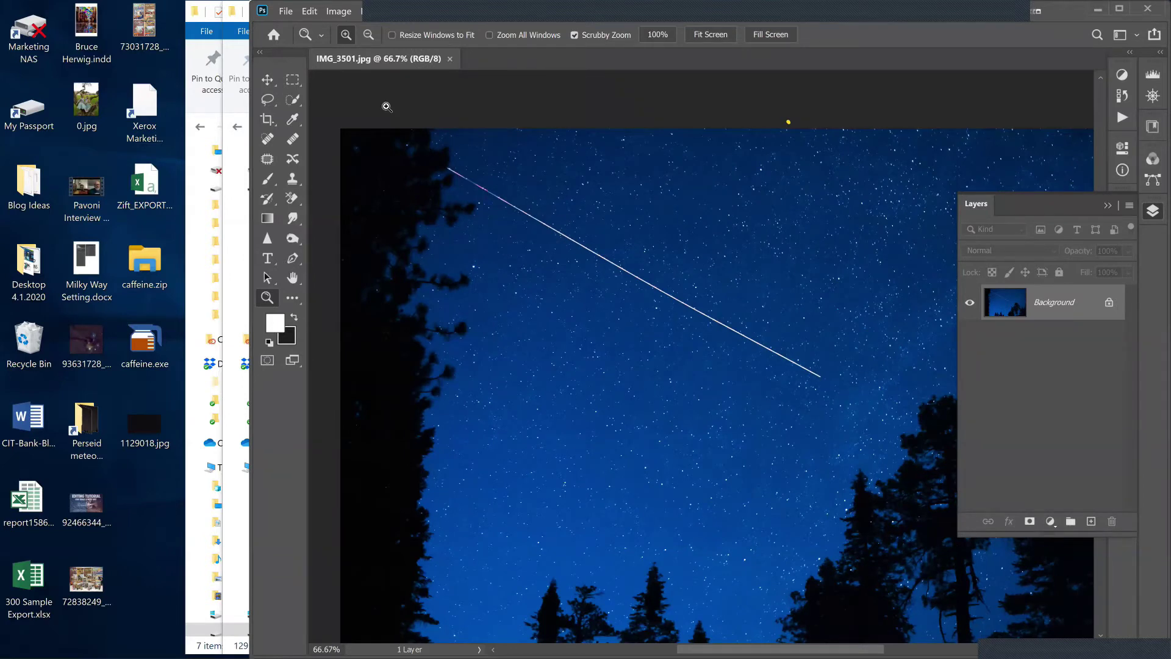
left_click(268, 181)
left_click(294, 317)
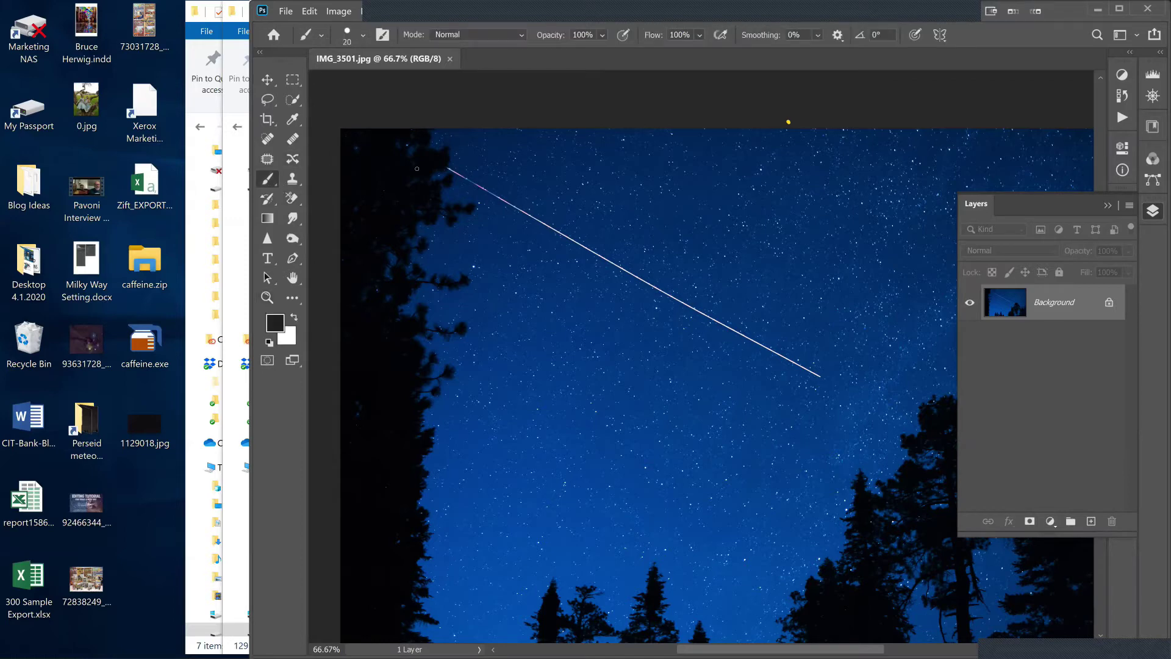
left_click(364, 34)
left_click_drag(350, 79, 366, 80)
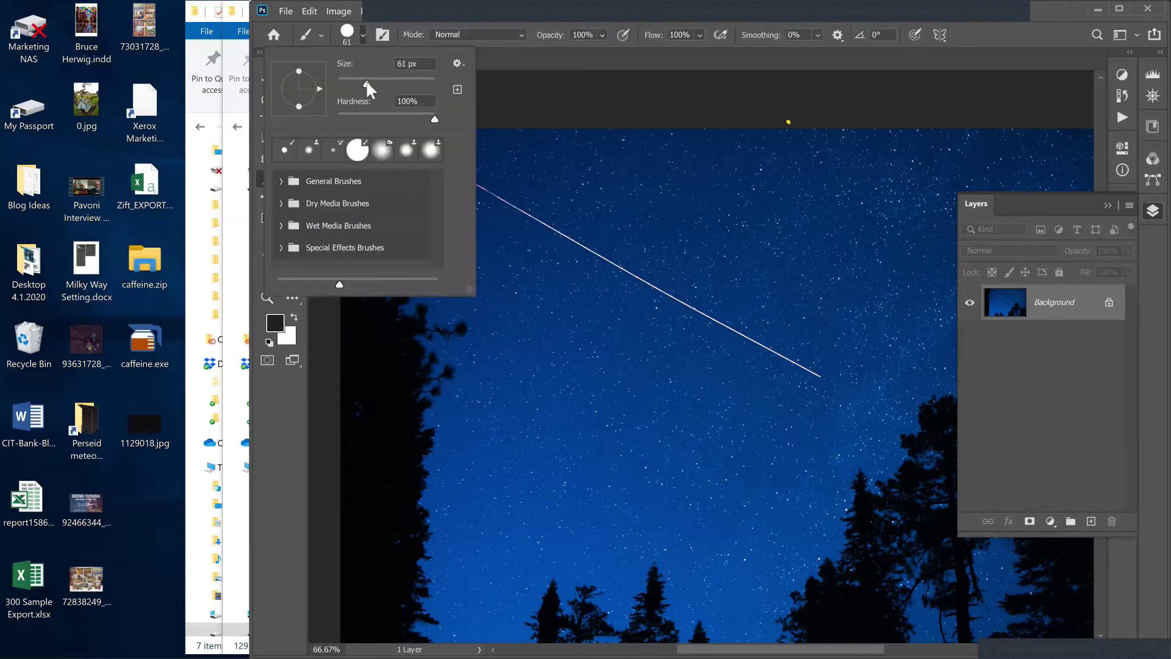
left_click(360, 32)
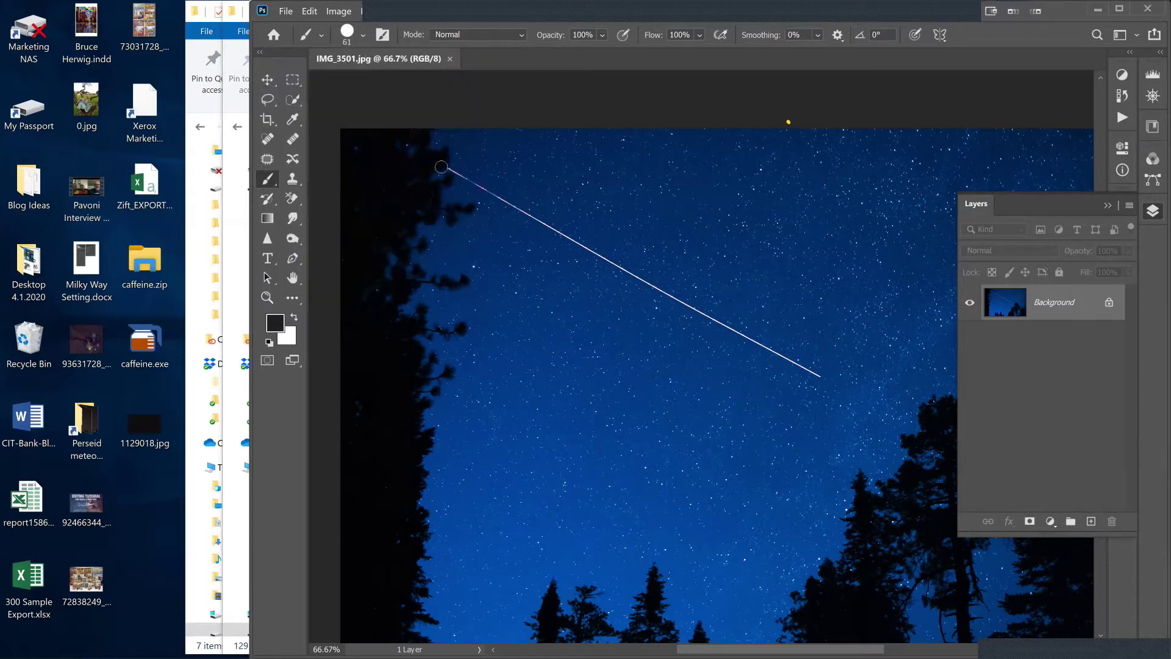
left_click(441, 166, "shift")
left_click(269, 342)
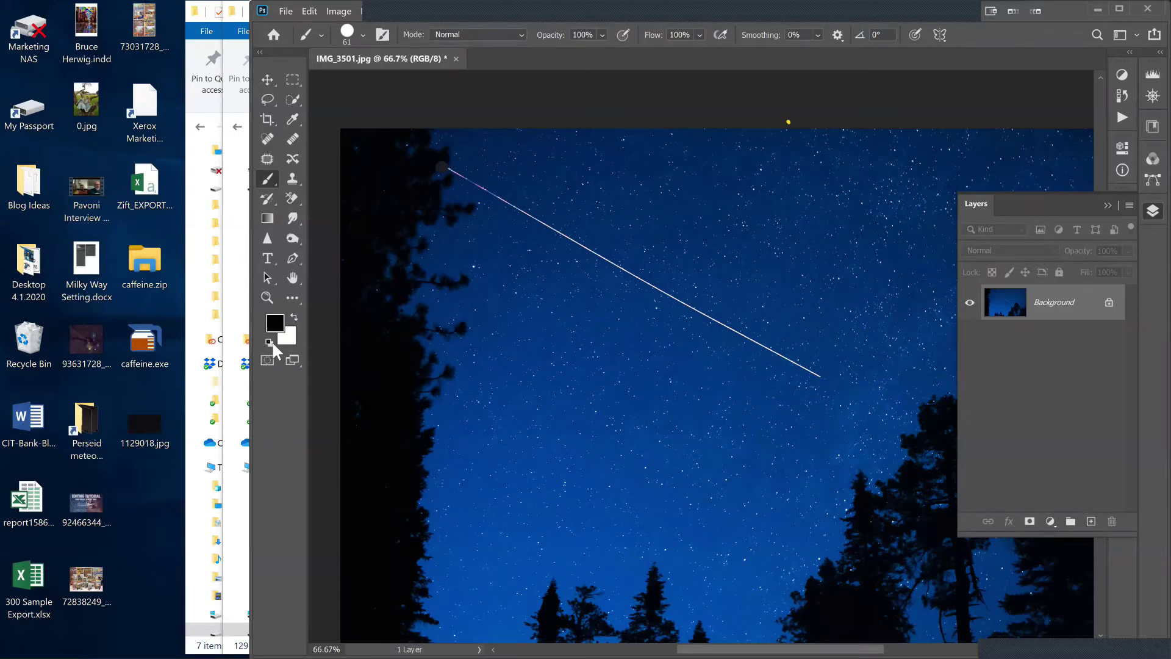
left_click(442, 165)
left_click(819, 377, "shift")
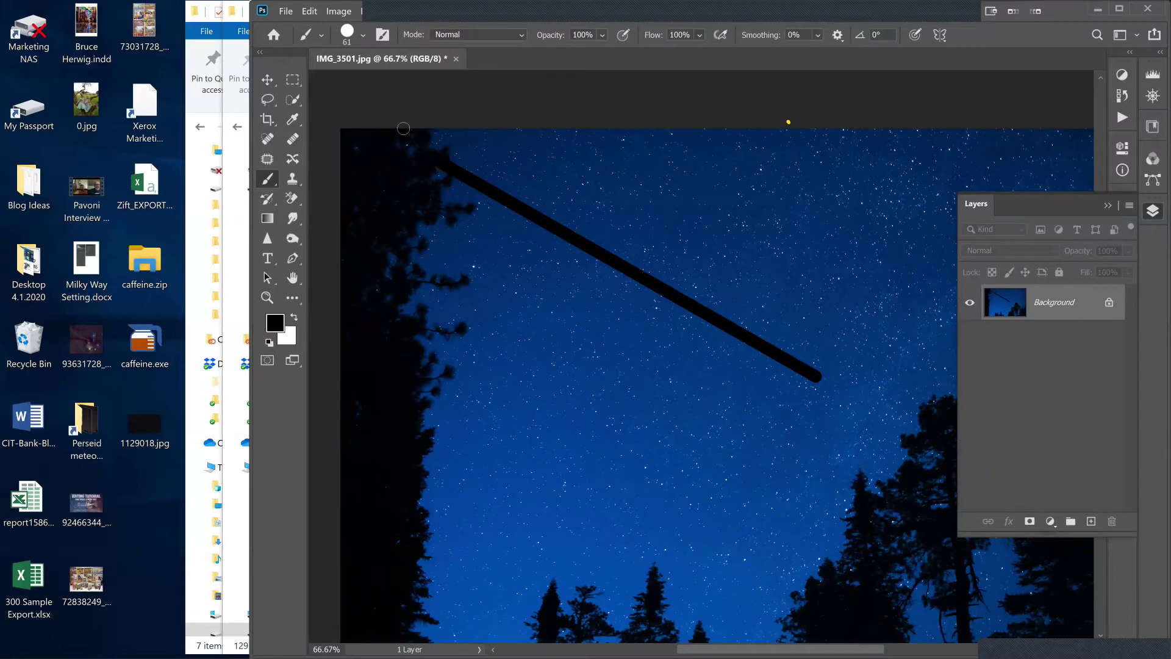
key("ctrl+z")
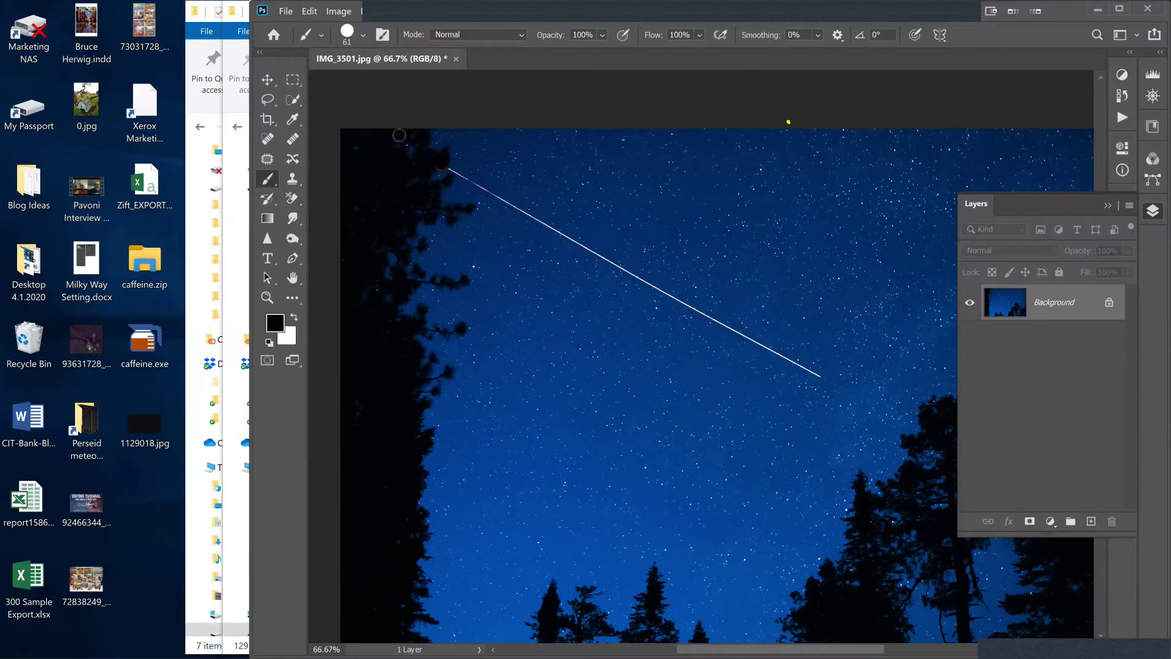
Heal the full length of the airplane trail with one straight Content-Aware Spot Healing Brush stroke, brush size 82 px.
left_click(268, 140)
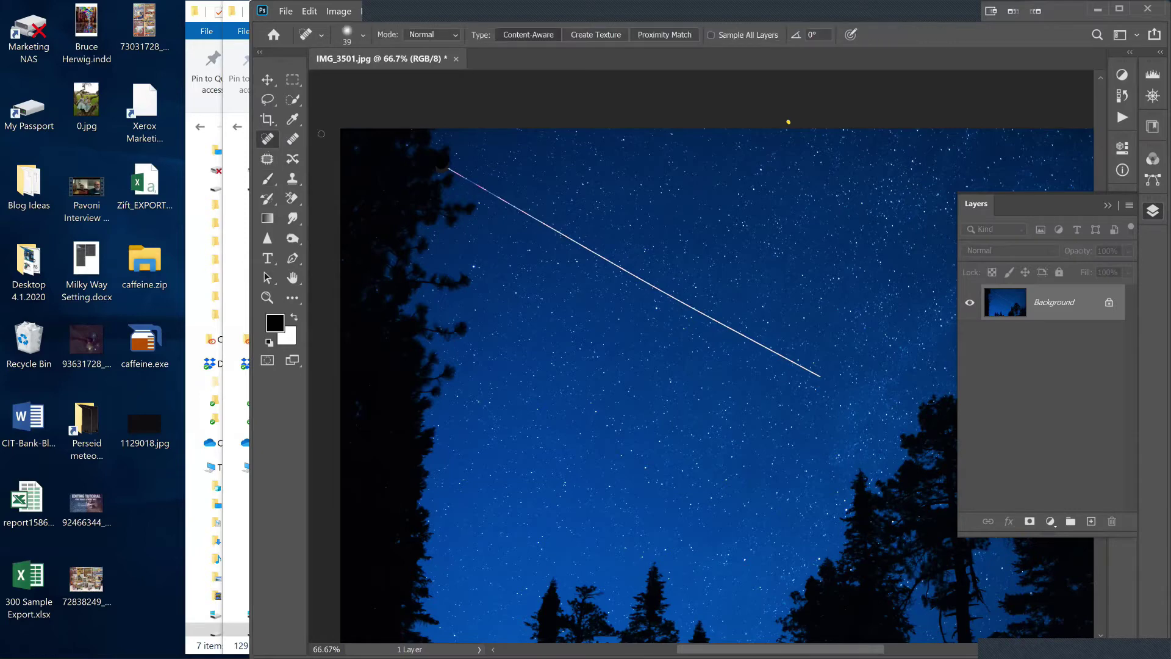
left_click(362, 36)
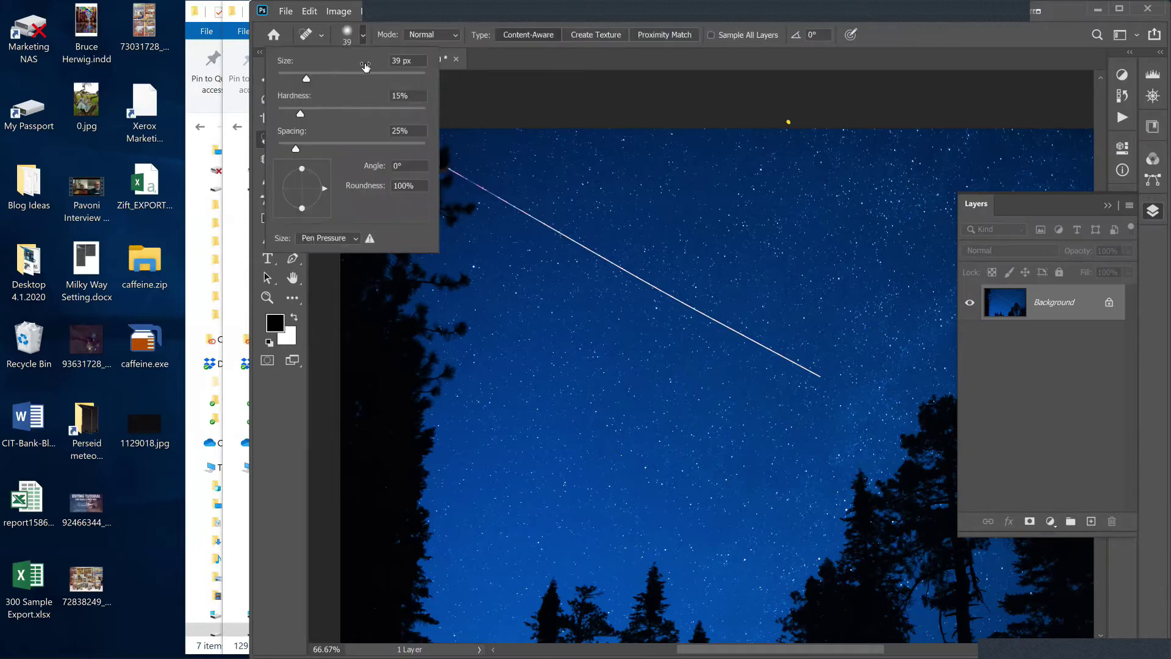
left_click_drag(327, 76, 337, 78)
left_click(450, 168)
left_click(822, 380, "shift")
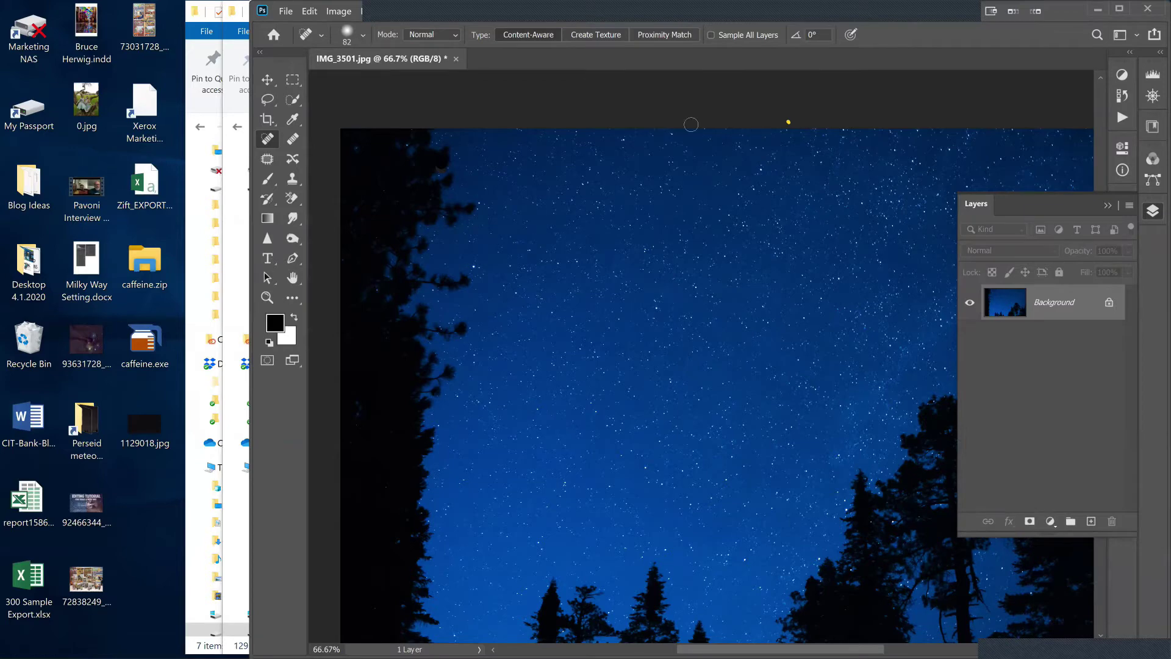
left_click(363, 34)
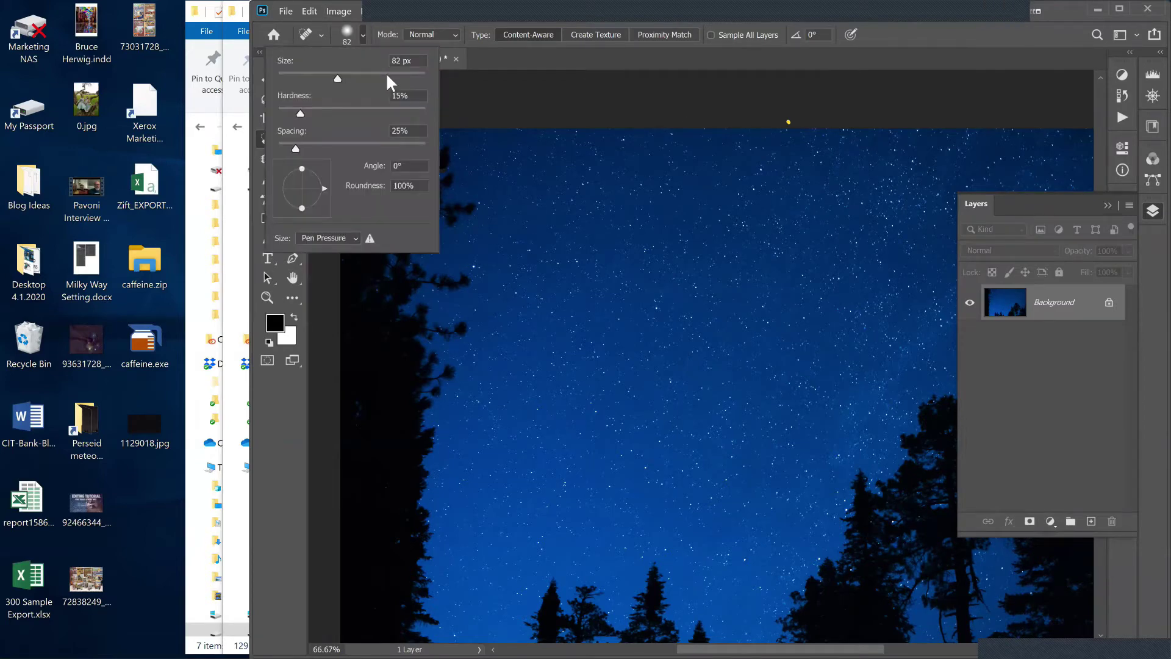
left_click(361, 34)
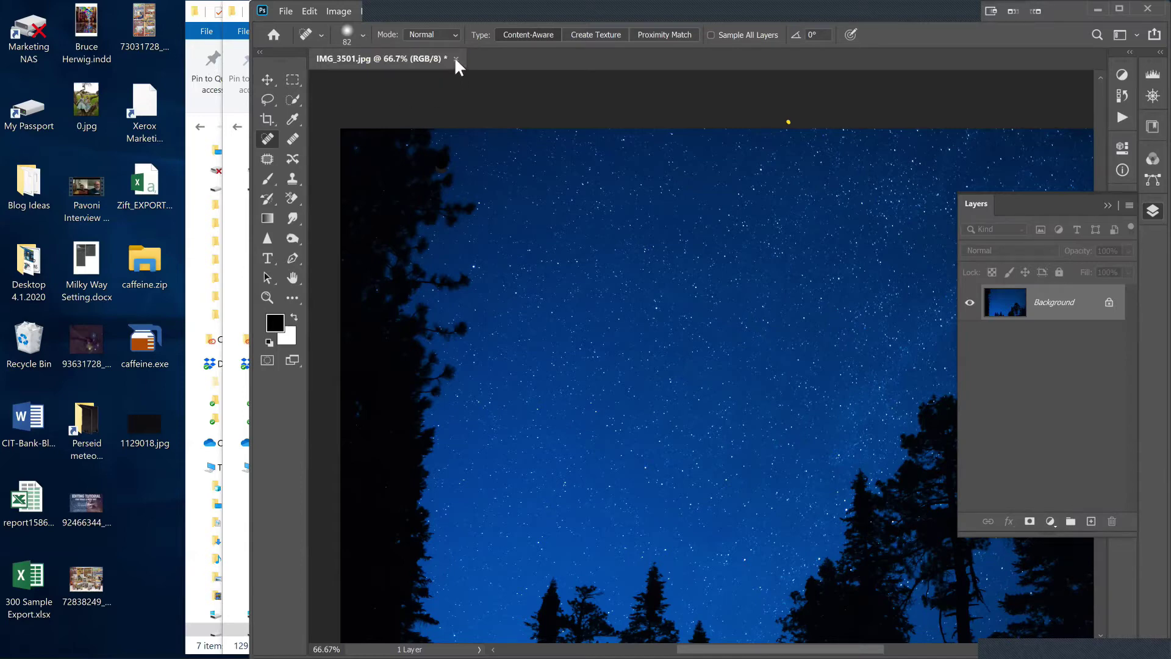
Close IMG_3501.jpg without saving the changes and minimize Photoshop.
left_click(456, 59)
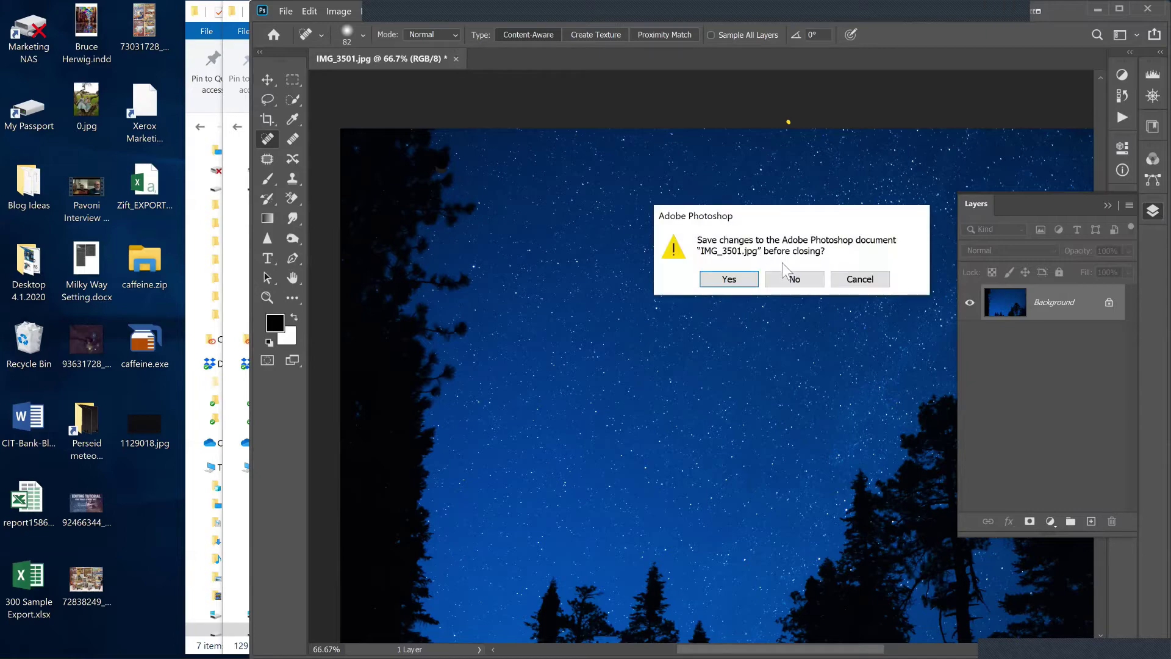
left_click(790, 276)
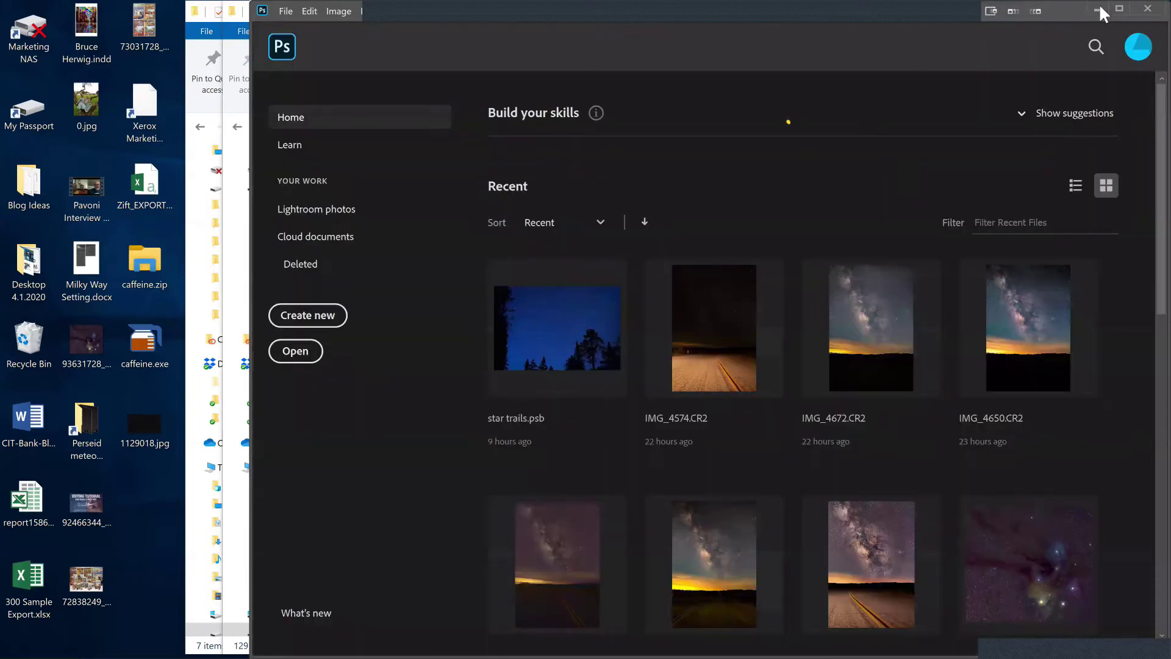
left_click(1103, 5)
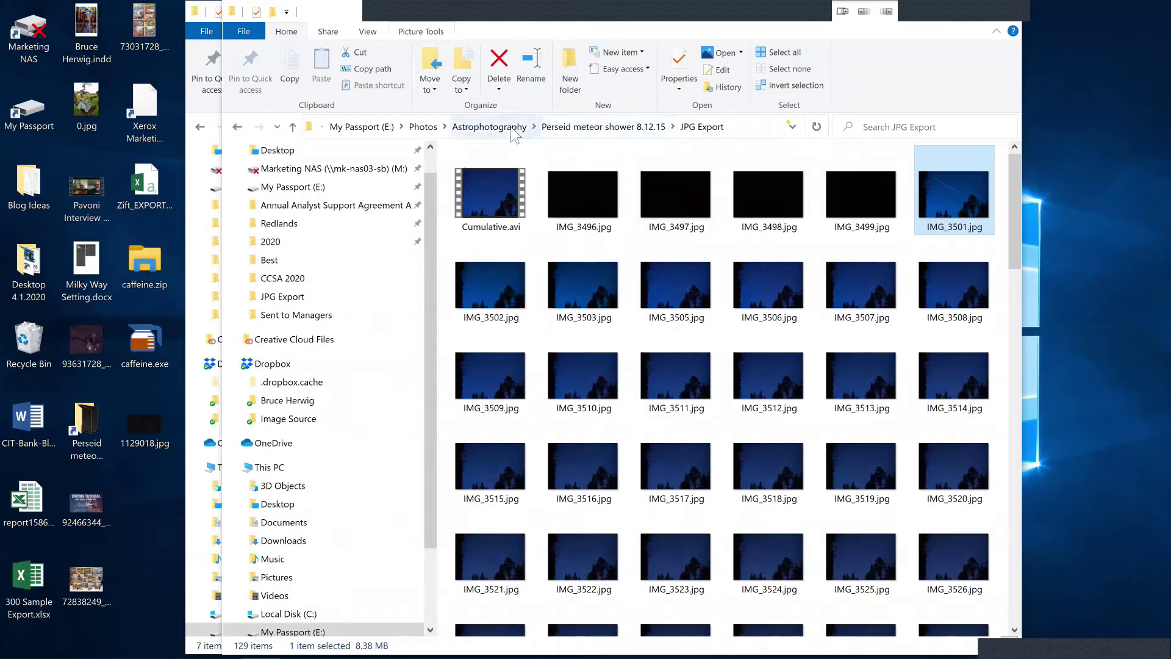
Examine the trail-masked images in the JPG Export EDITED folder, view IMG_3546.jpg full size, and return to the parent folder.
left_click(574, 128)
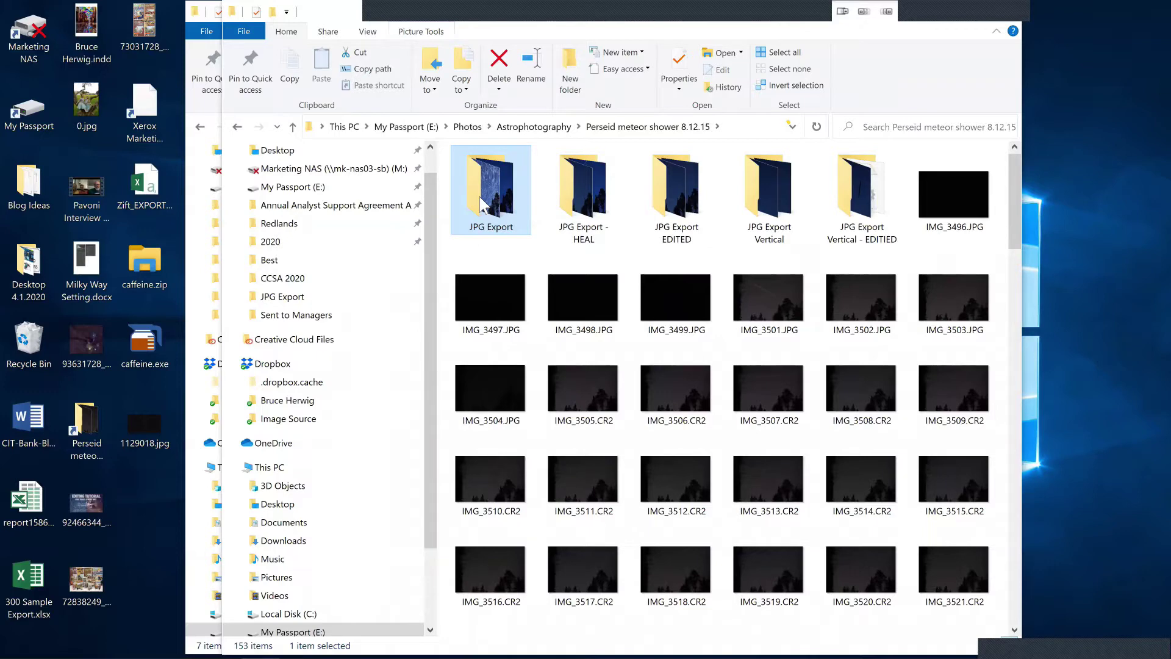
left_click(590, 201)
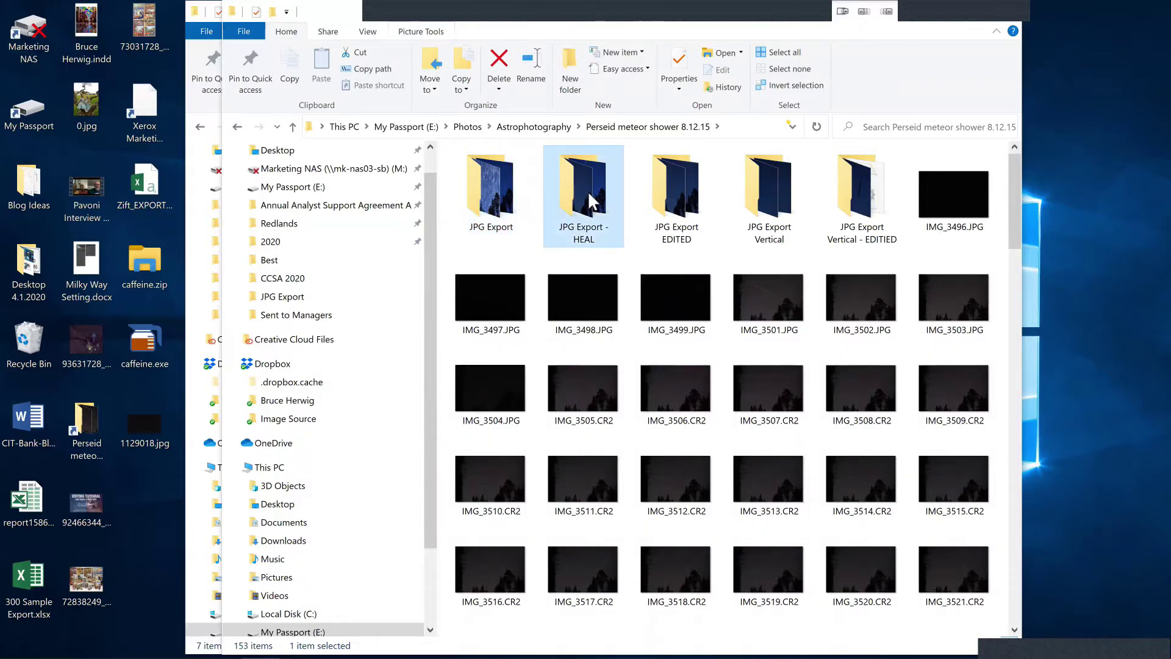
mouse_move(578, 183)
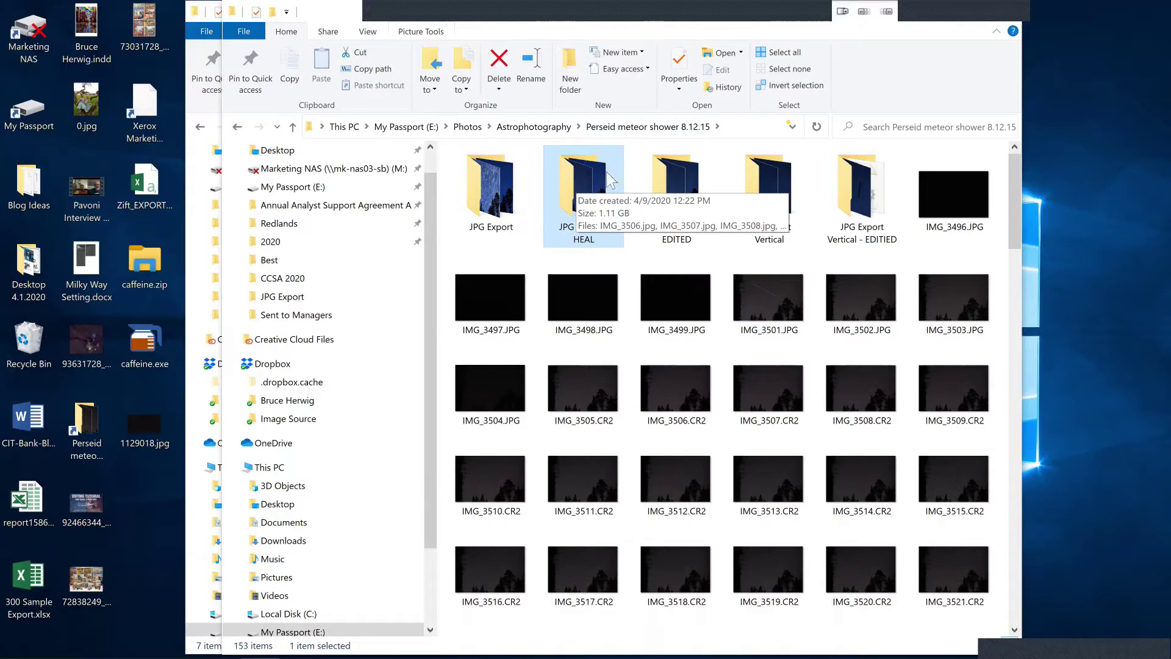
left_click(674, 162)
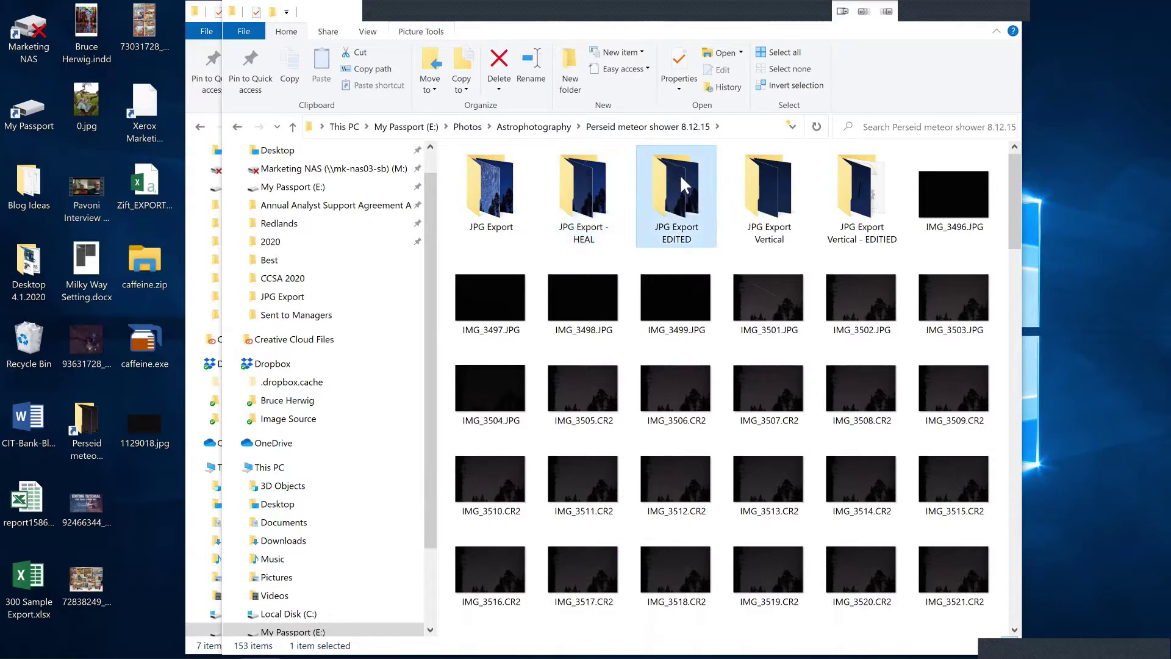
double_click(679, 174)
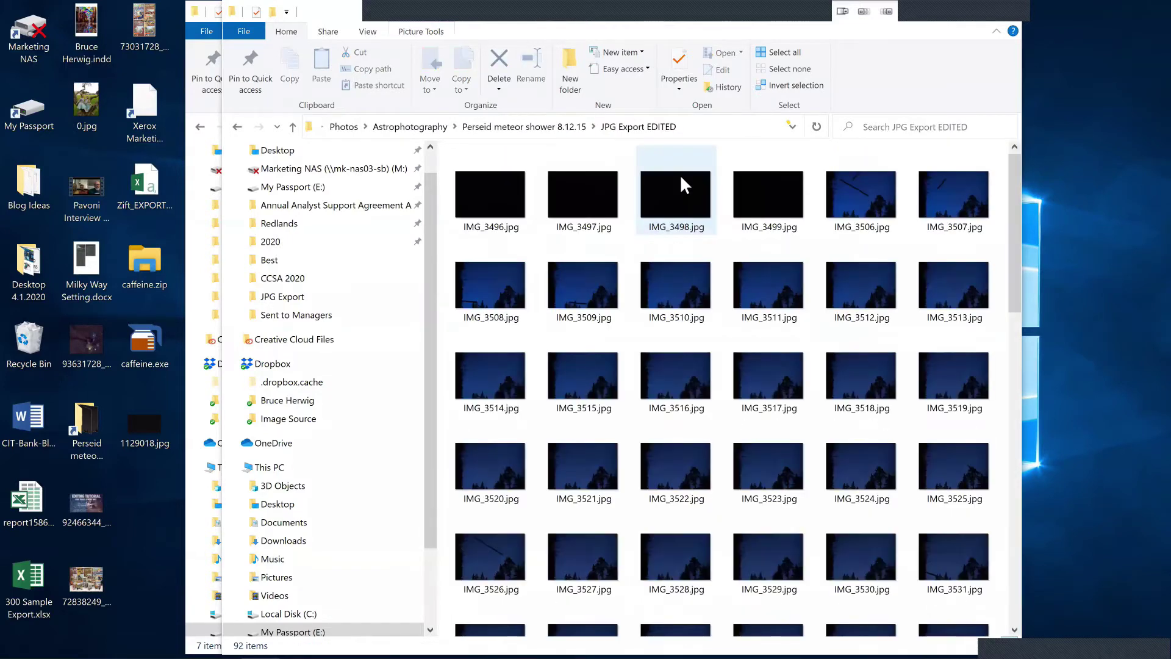
scroll(671, 305, "down", 5)
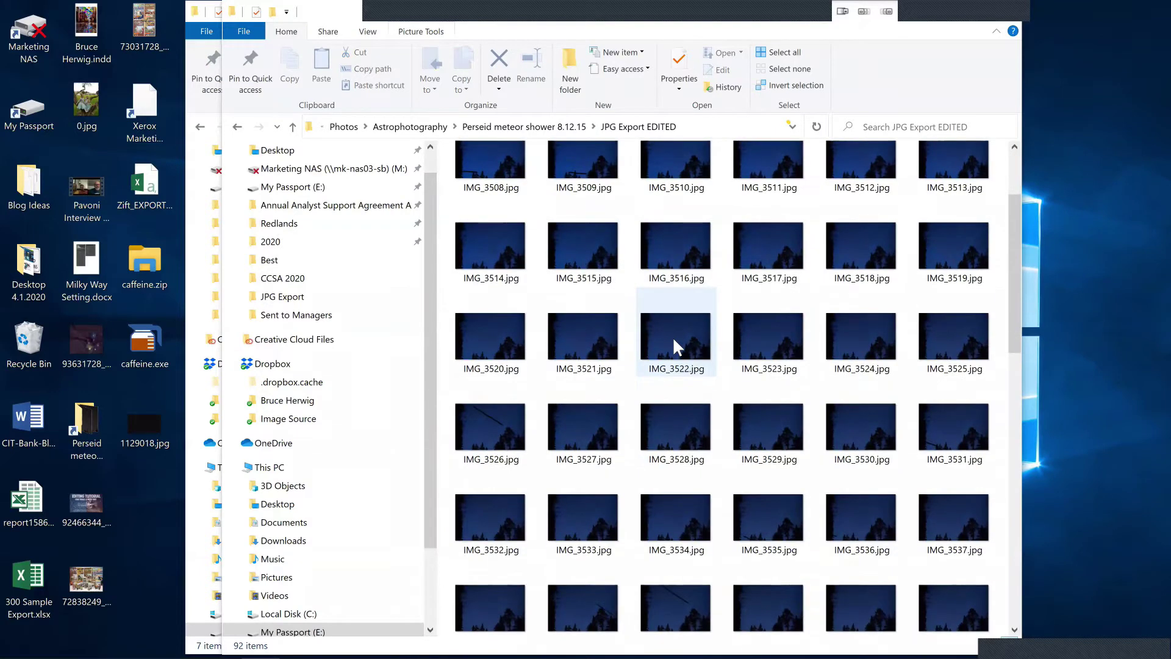
scroll(674, 341, "down", 2)
left_click(666, 347)
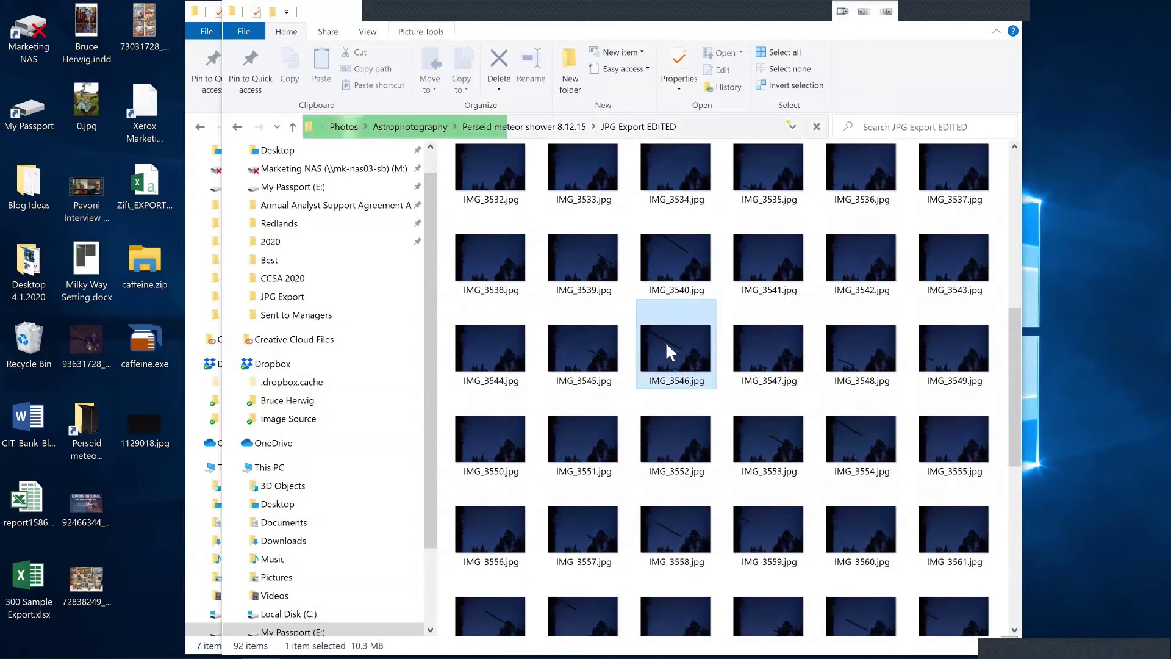
double_click(666, 346)
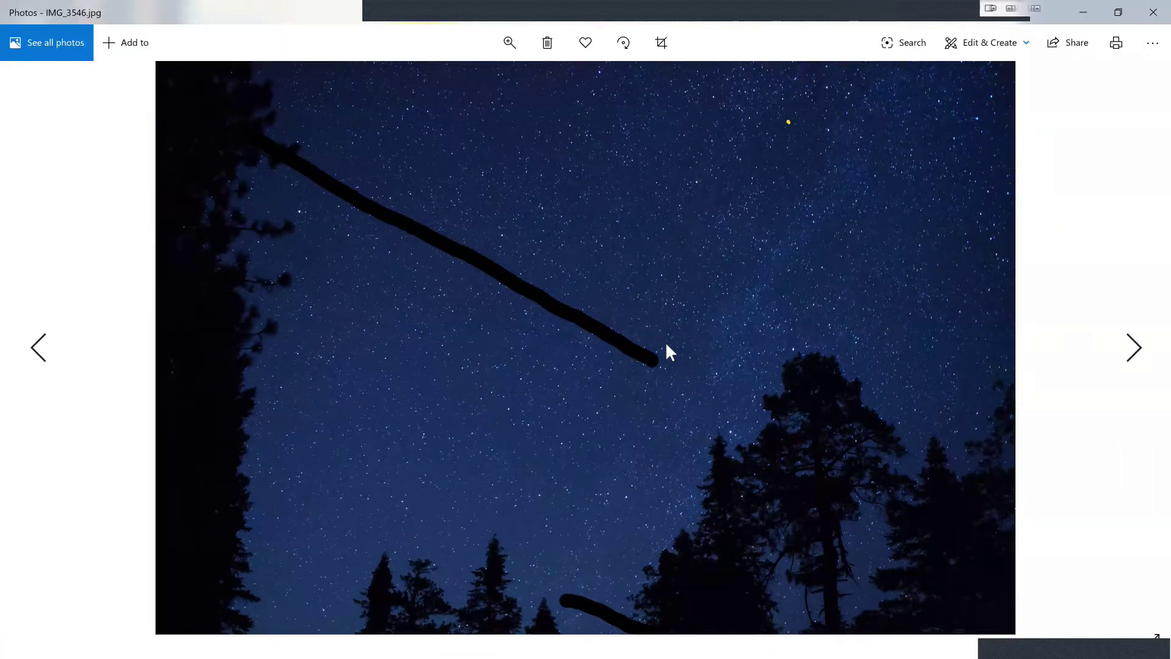
left_click(1151, 17)
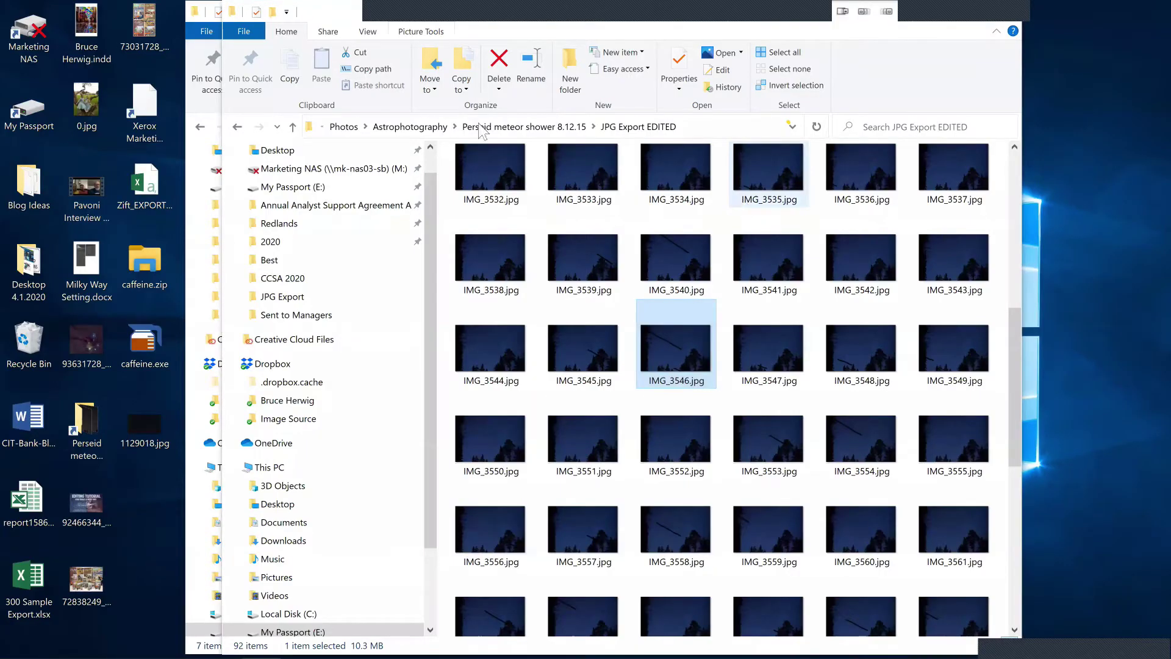
left_click(293, 127)
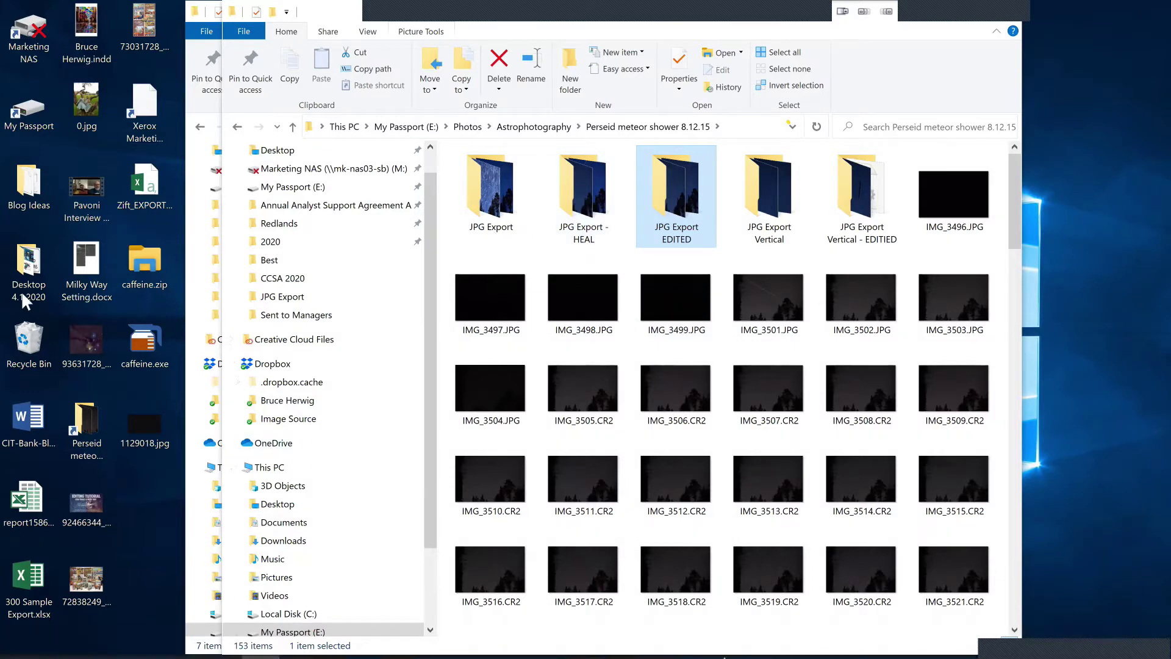
Launch StarStaX from its app group in the Windows Start menu.
mouse_move(22, 648)
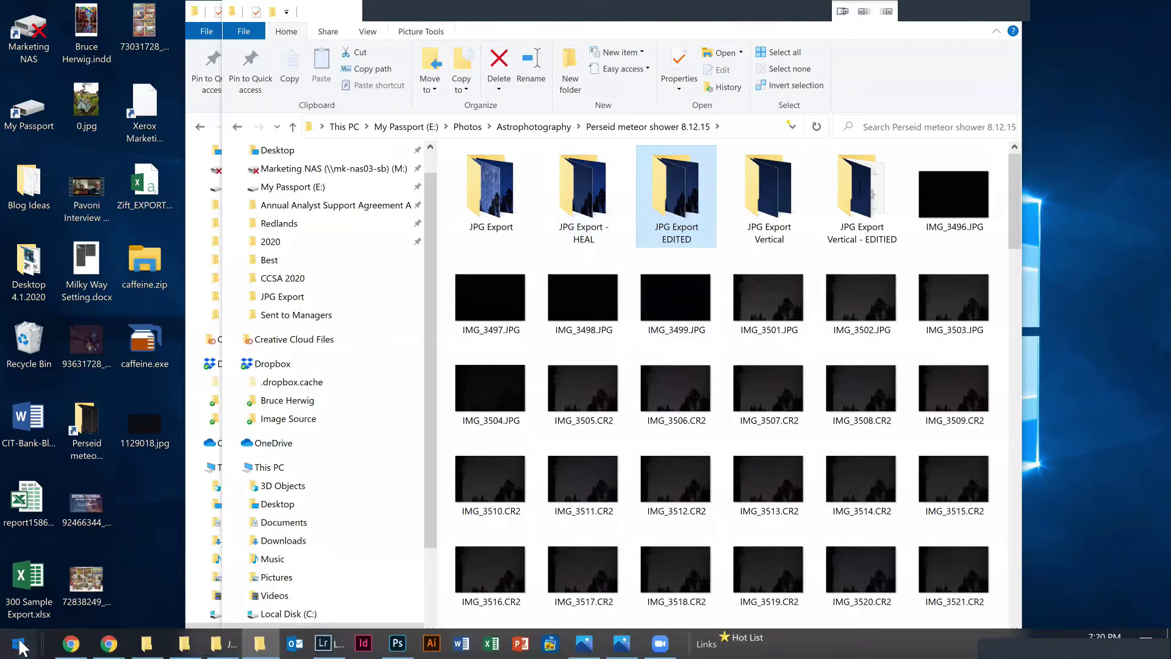
left_click(22, 648)
left_click(441, 458)
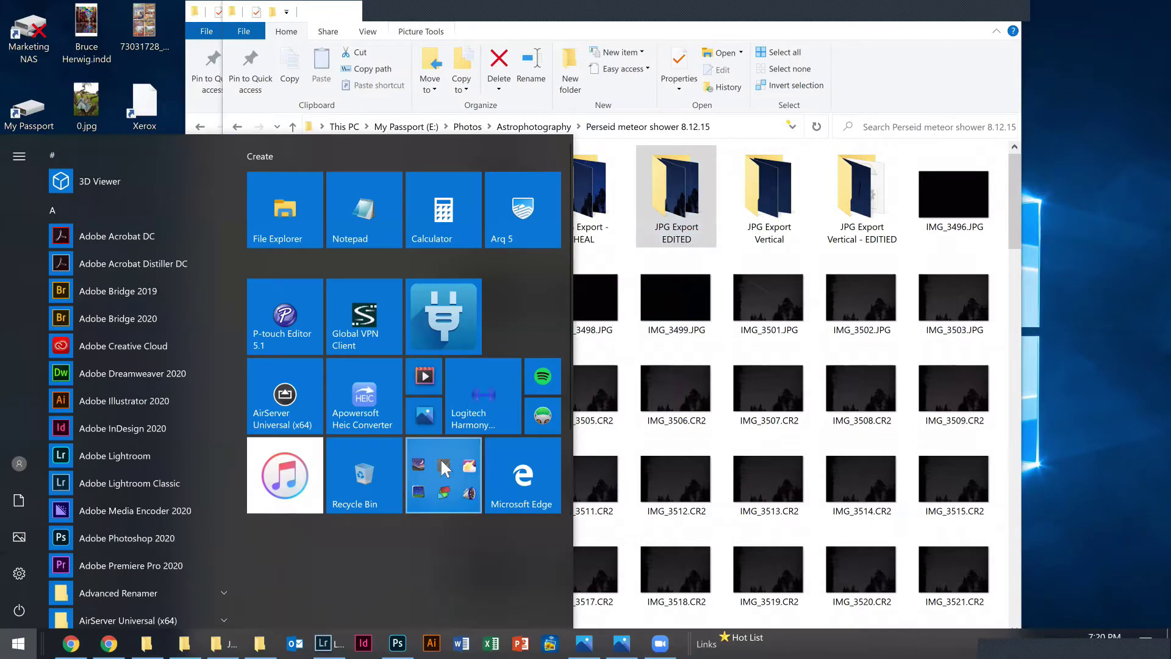
left_click(456, 576)
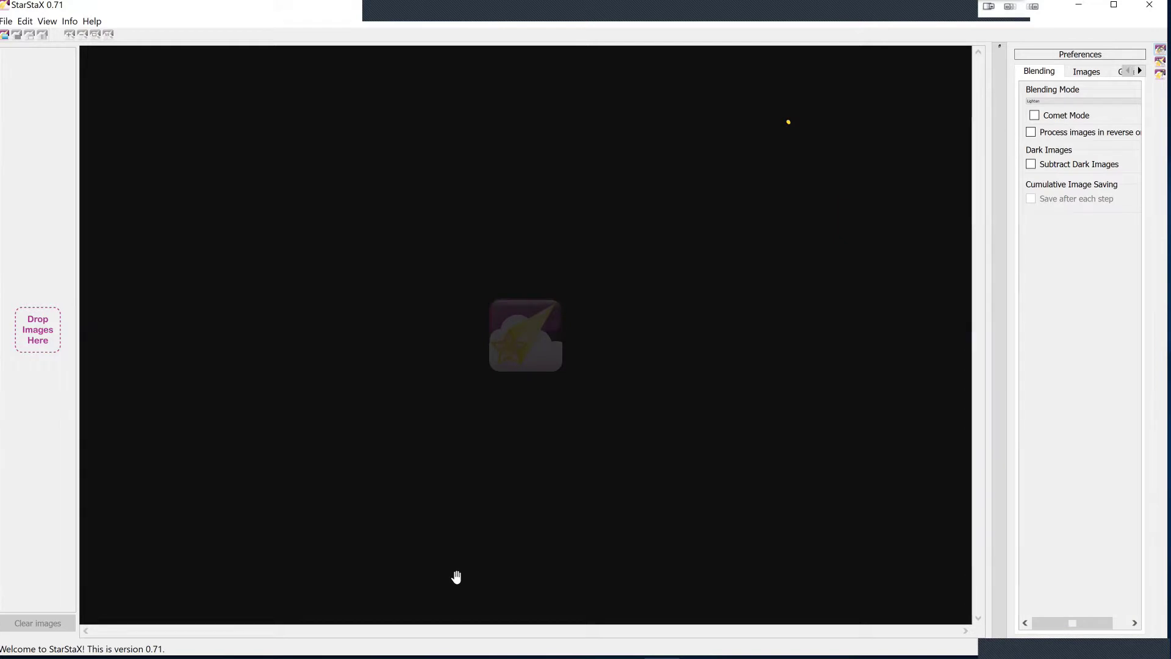
Load IMG_3511.jpg through IMG_3570.jpg from the JPG Export - HEAL folder and blend them into one star-trail image.
left_click(8, 34)
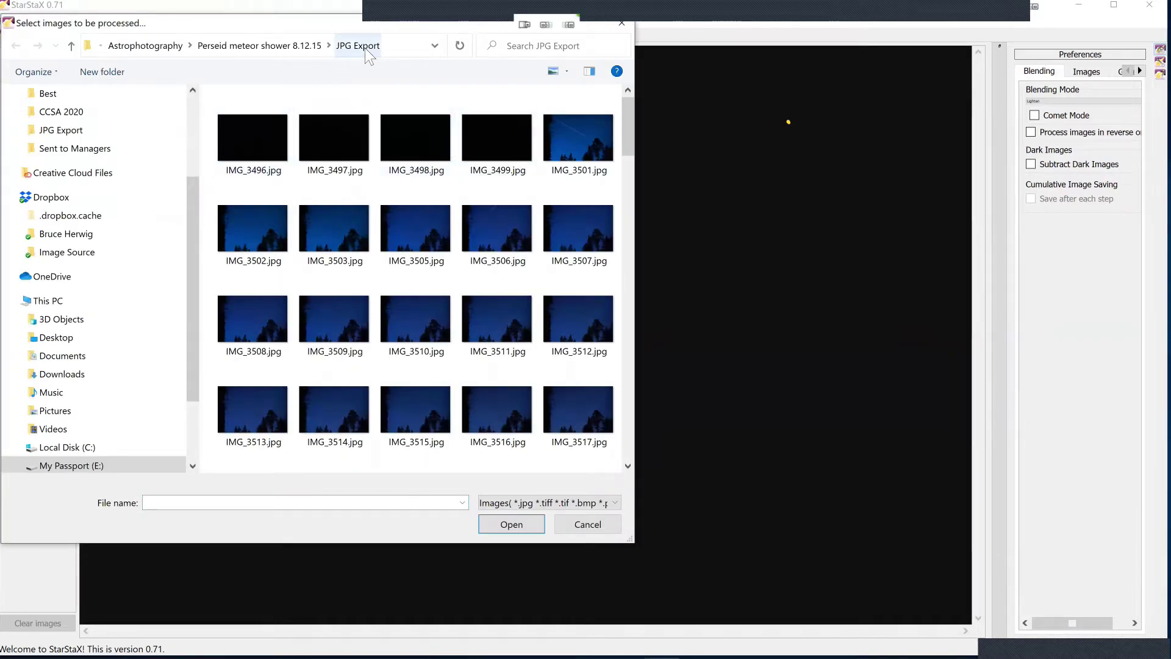
left_click(308, 44)
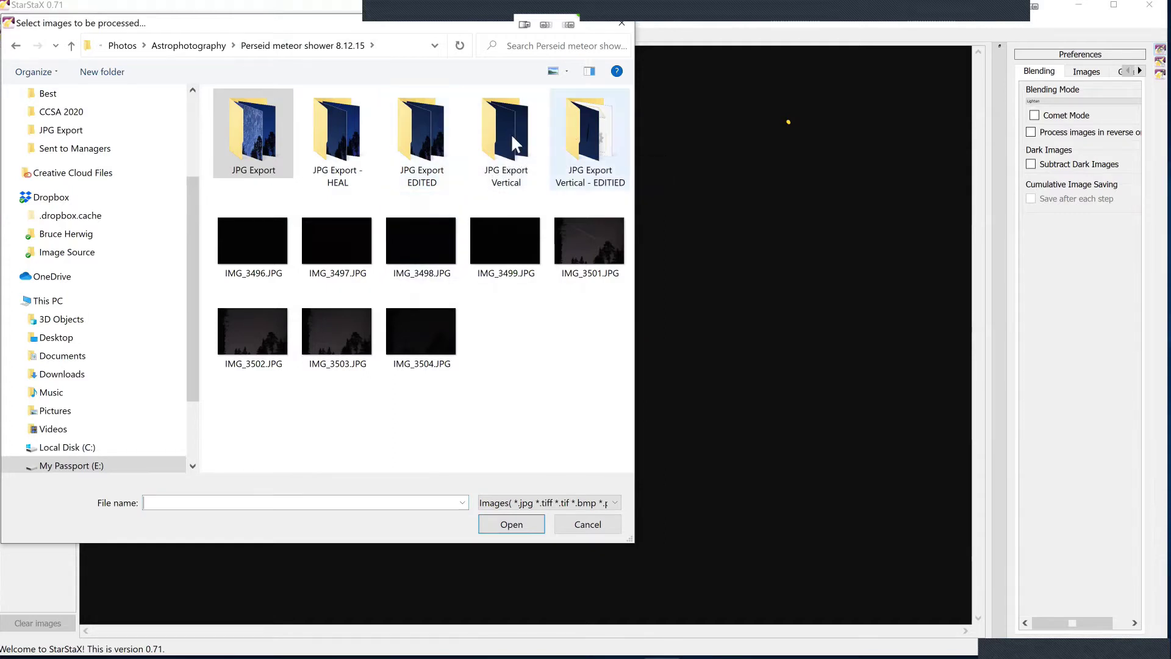
left_click(333, 126)
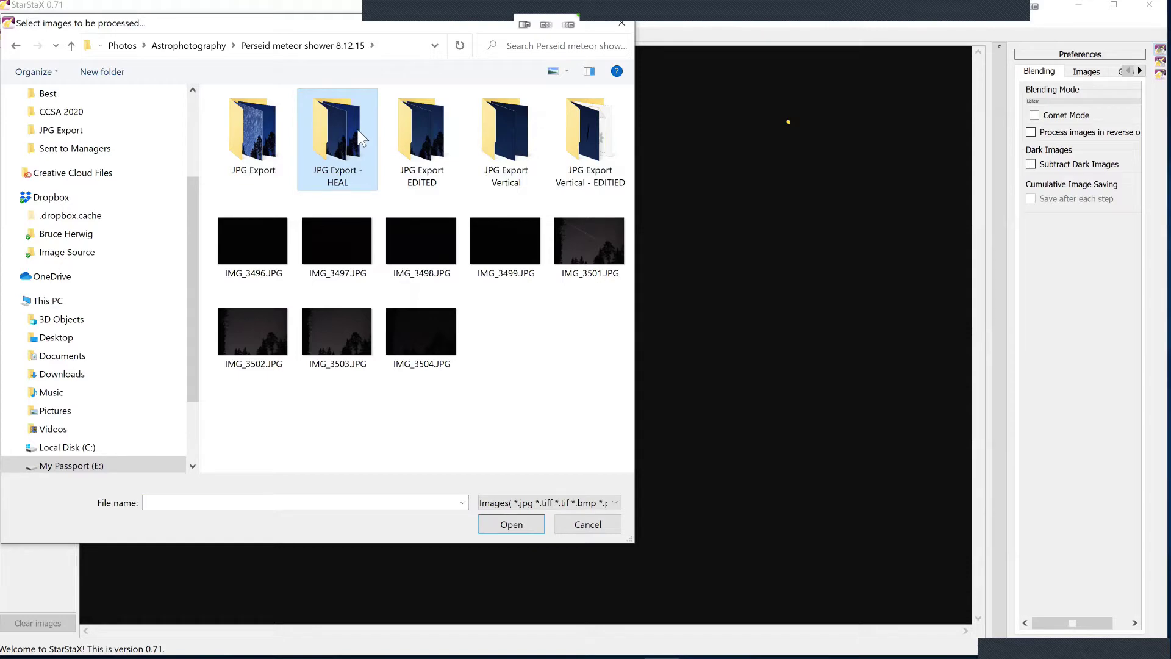
double_click(359, 131)
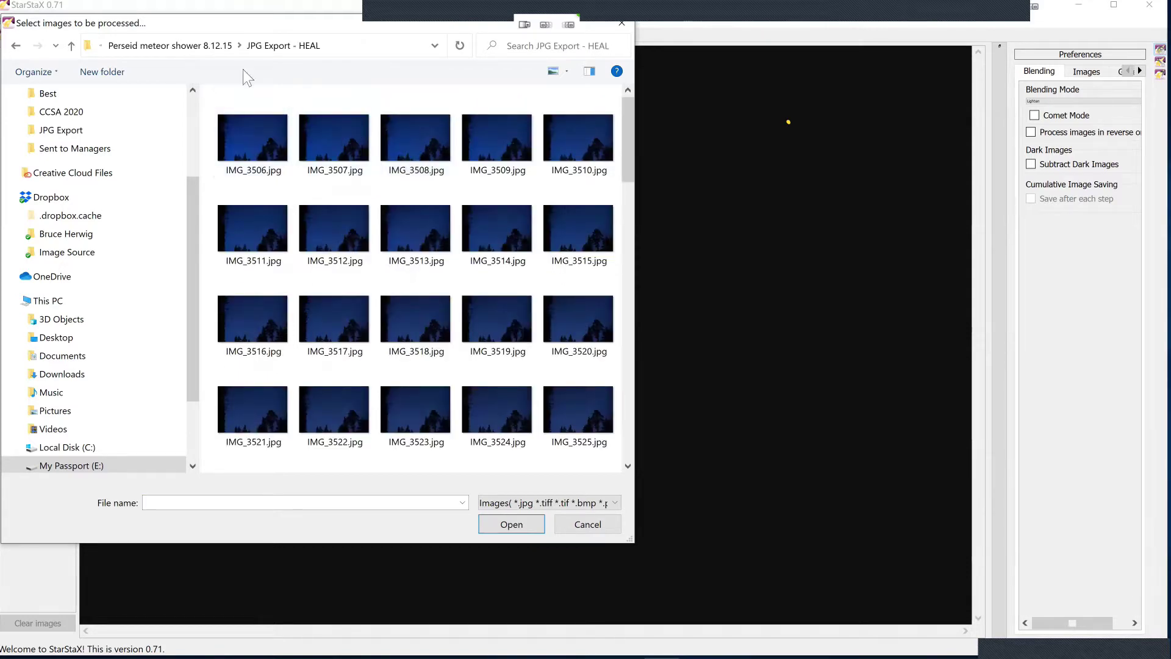
left_click(270, 230)
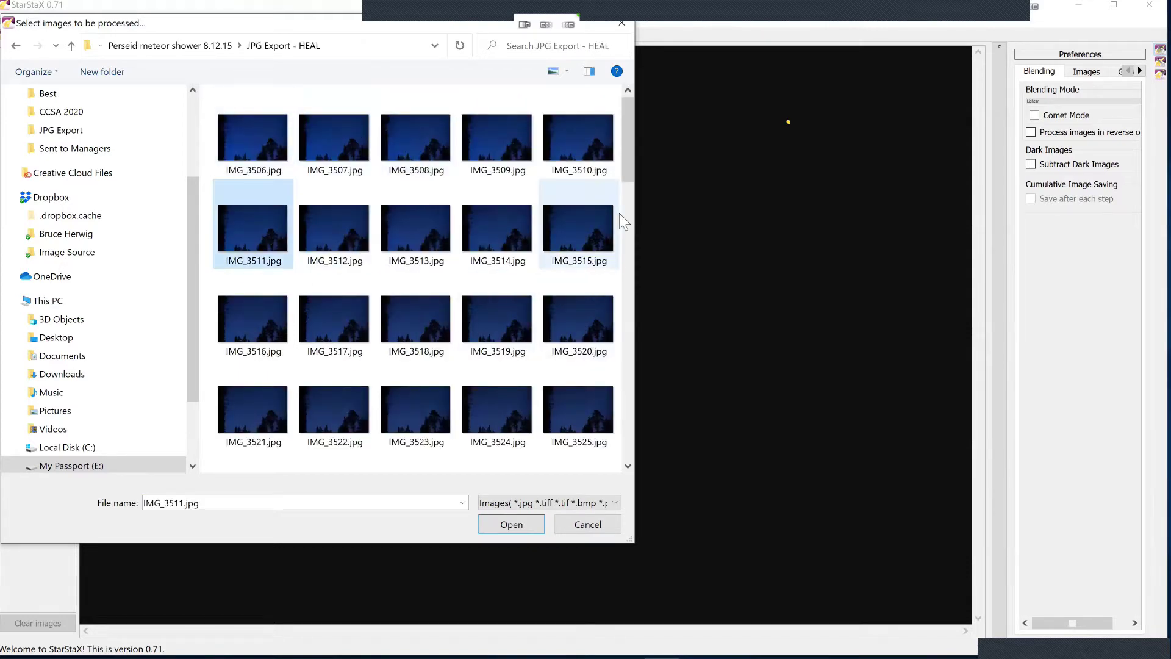
left_click_drag(634, 188, 635, 362)
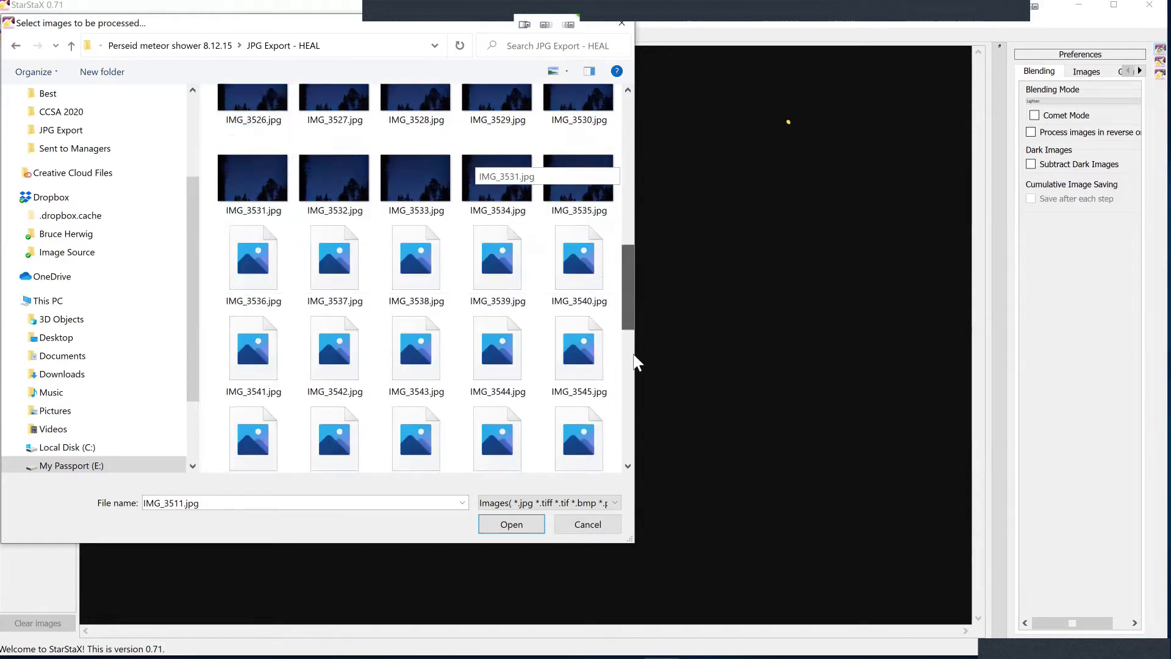
left_click(577, 429, "shift")
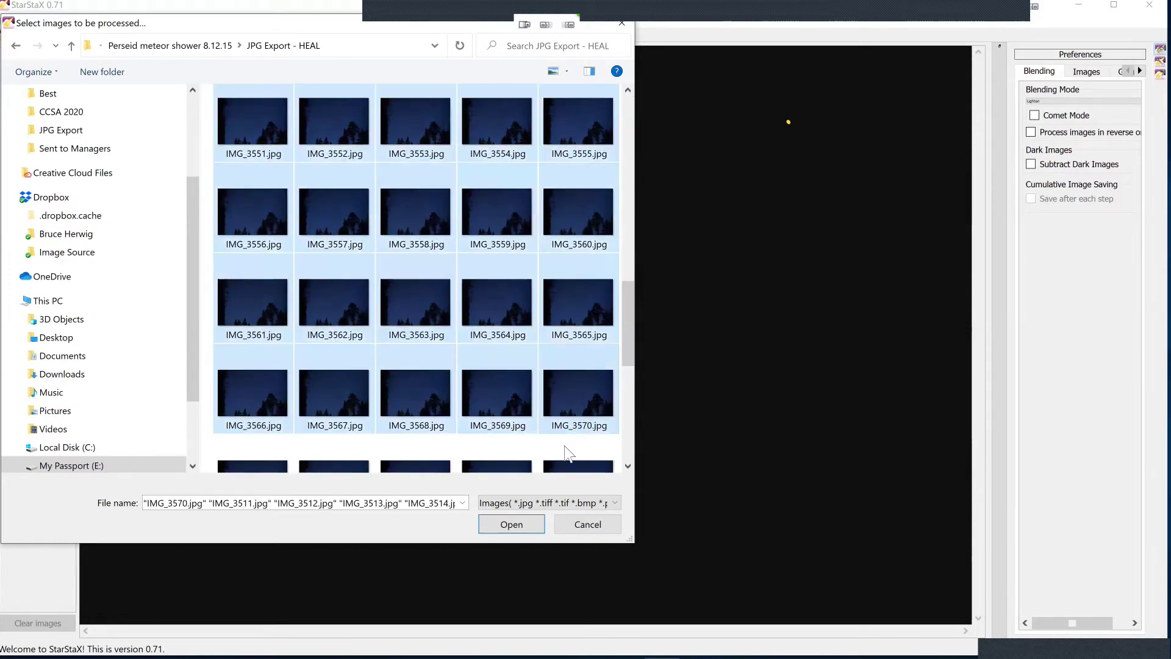
left_click(511, 524)
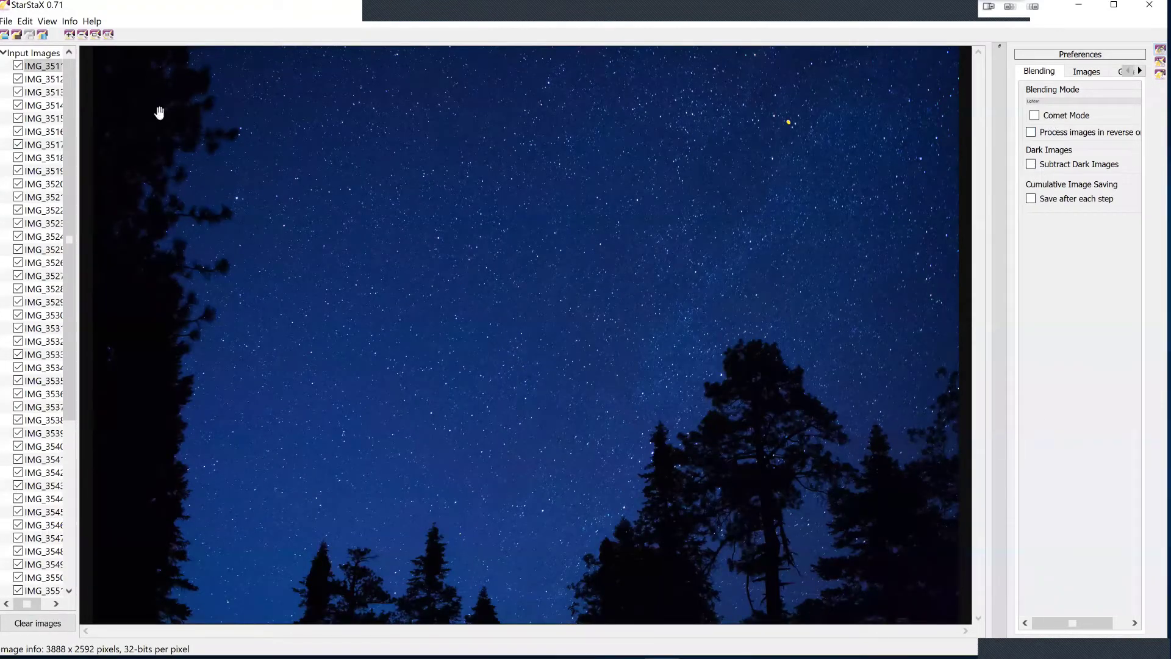
left_click(43, 34)
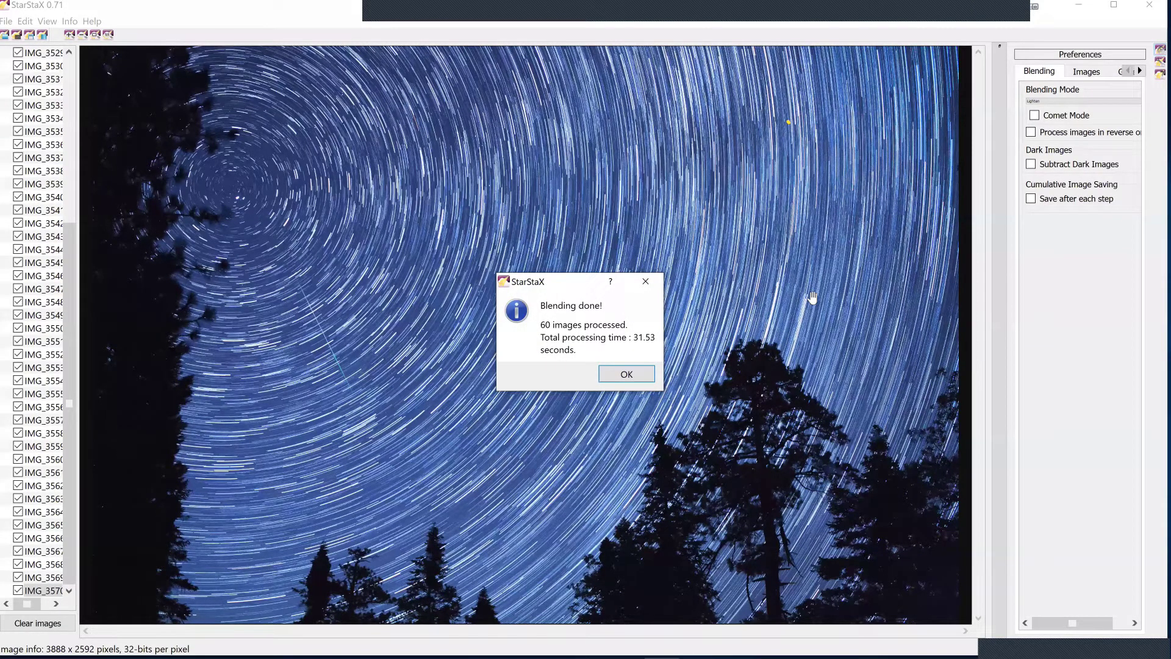
key("Return")
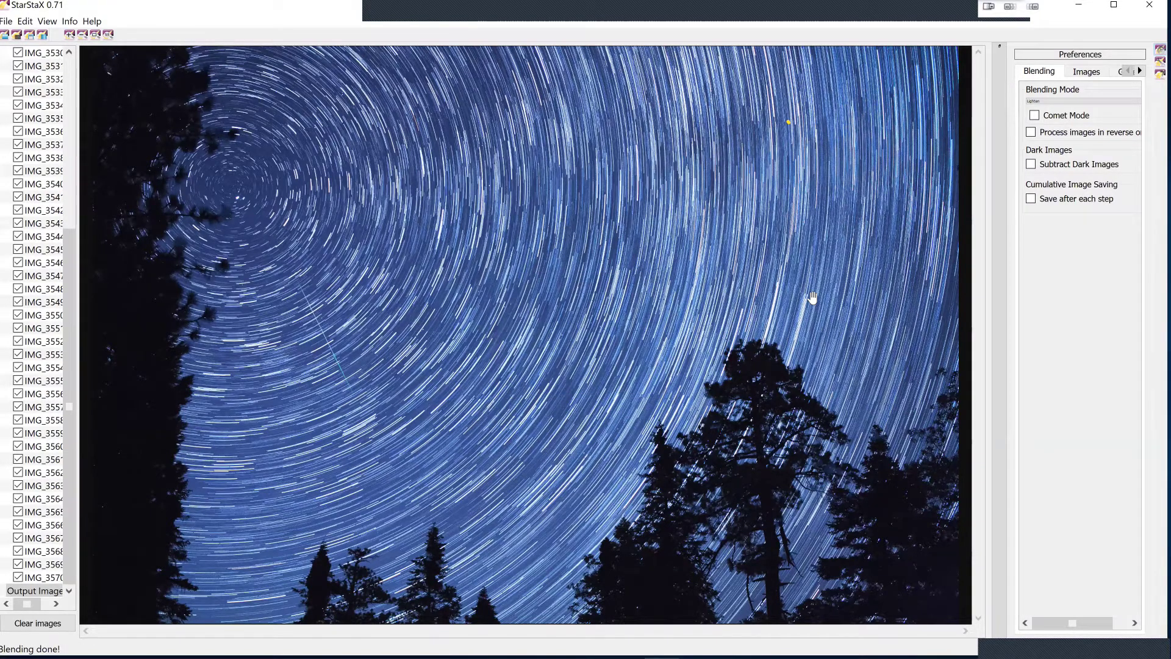
Enable Comet Mode and blend the loaded images again.
left_click(1034, 116)
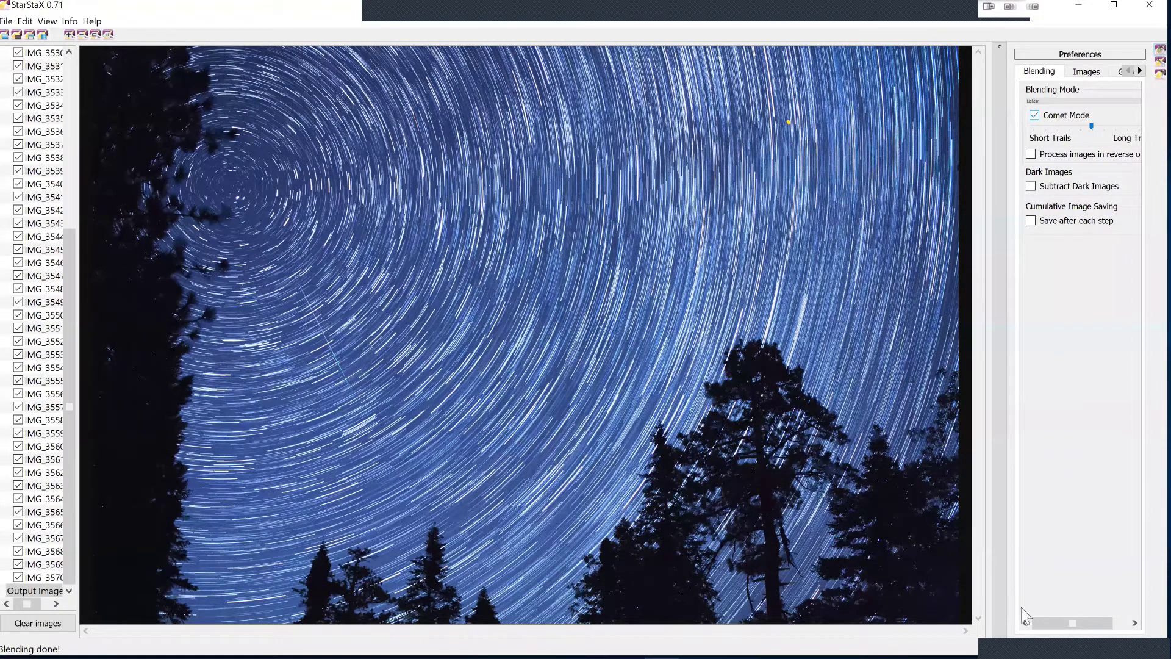
left_click(43, 35)
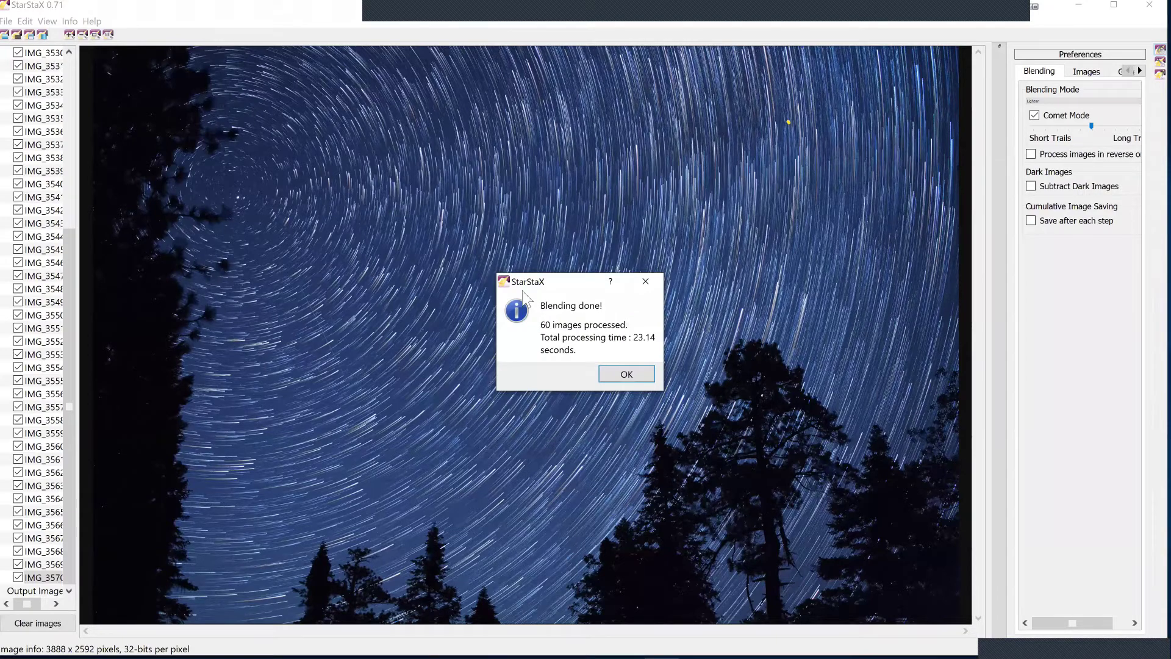
left_click(632, 377)
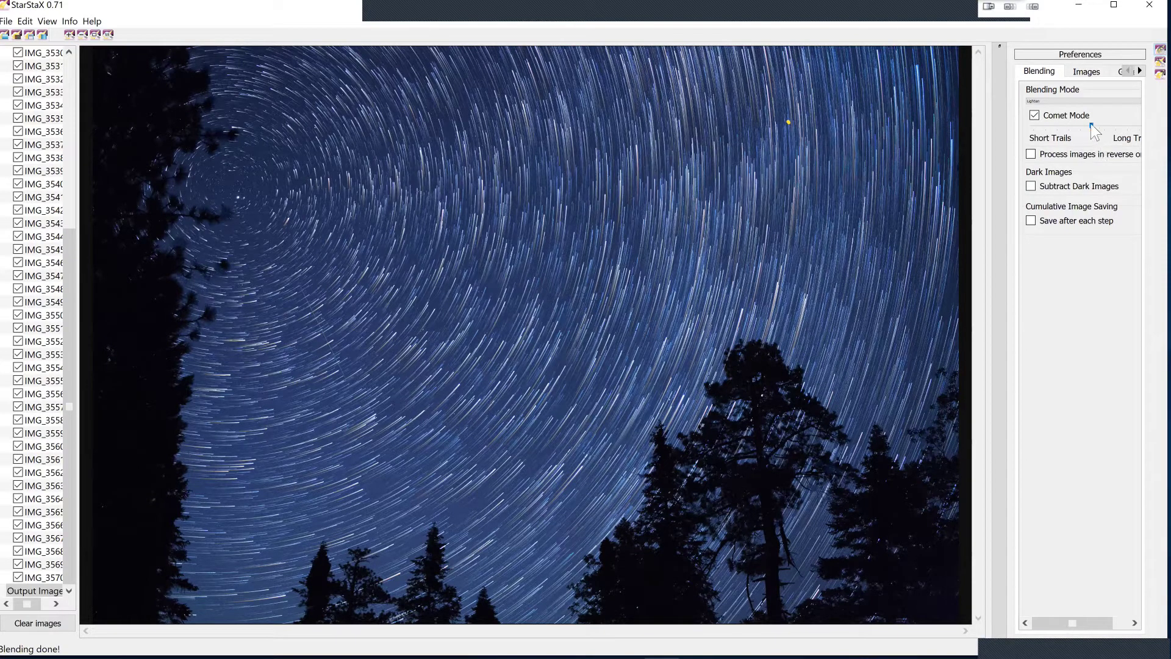
Shift the comet trail length toward Long Trails, process the images in reverse order, and blend them again.
left_click_drag(1092, 125, 1131, 127)
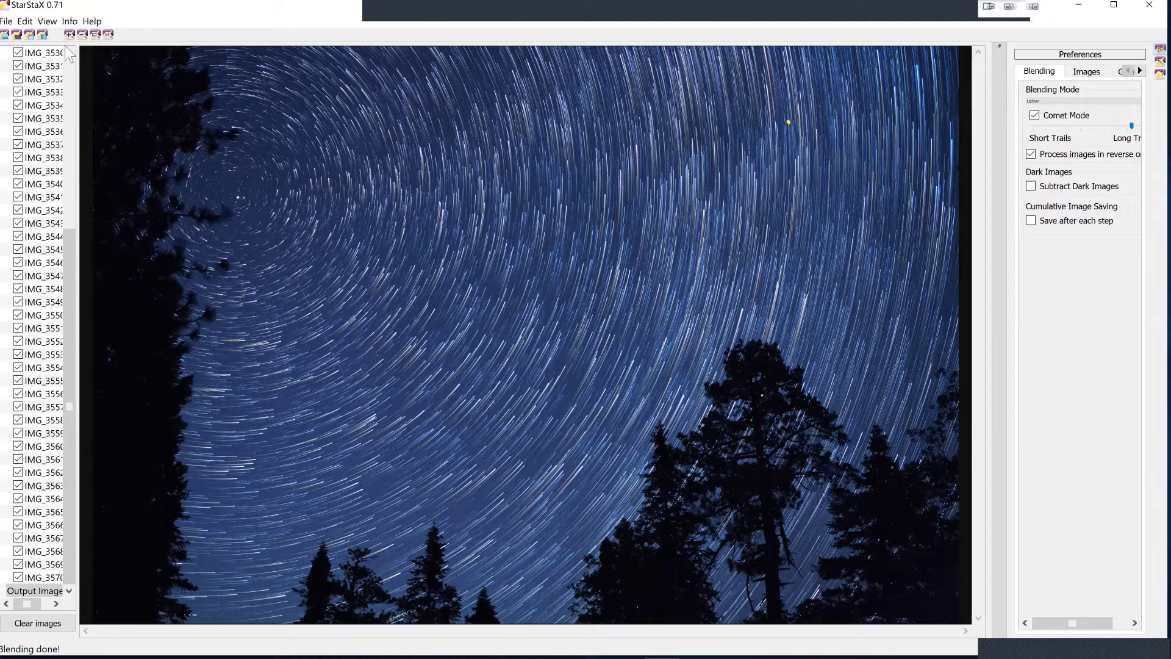
left_click(42, 35)
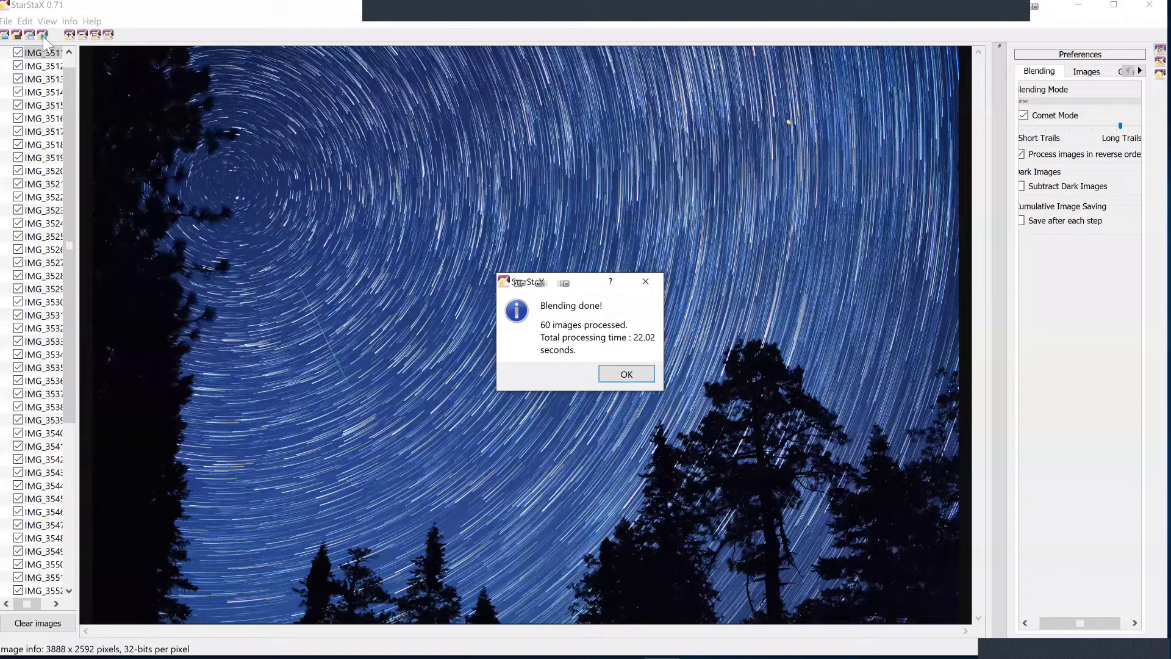
key("Return")
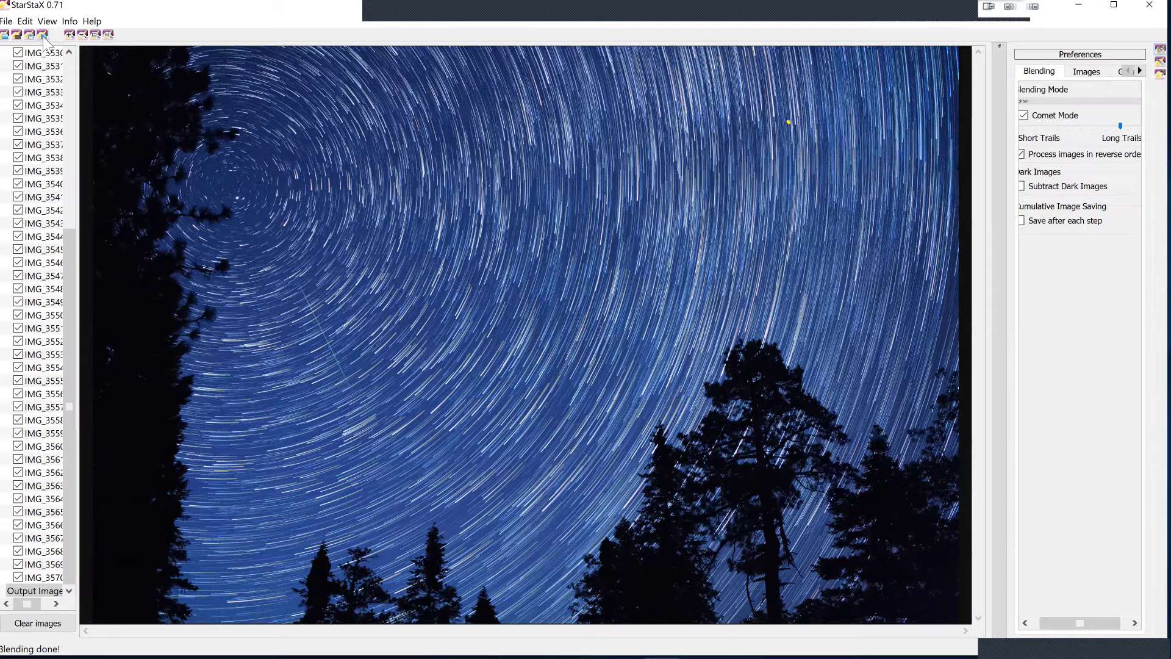
left_click(43, 37)
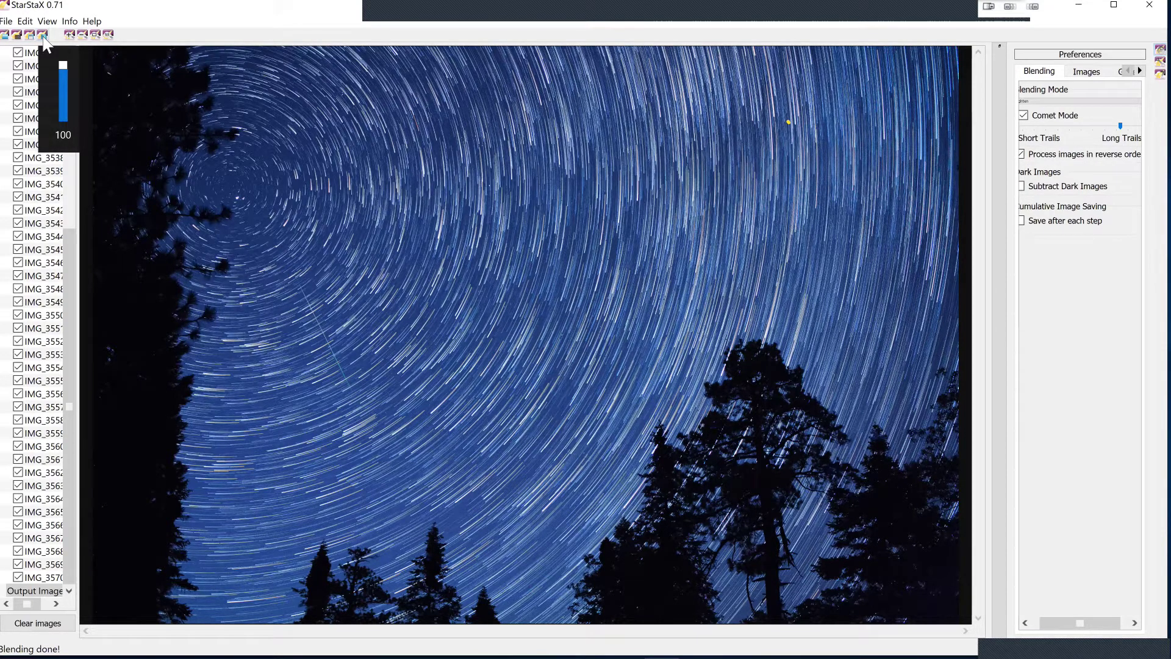
left_click(44, 38)
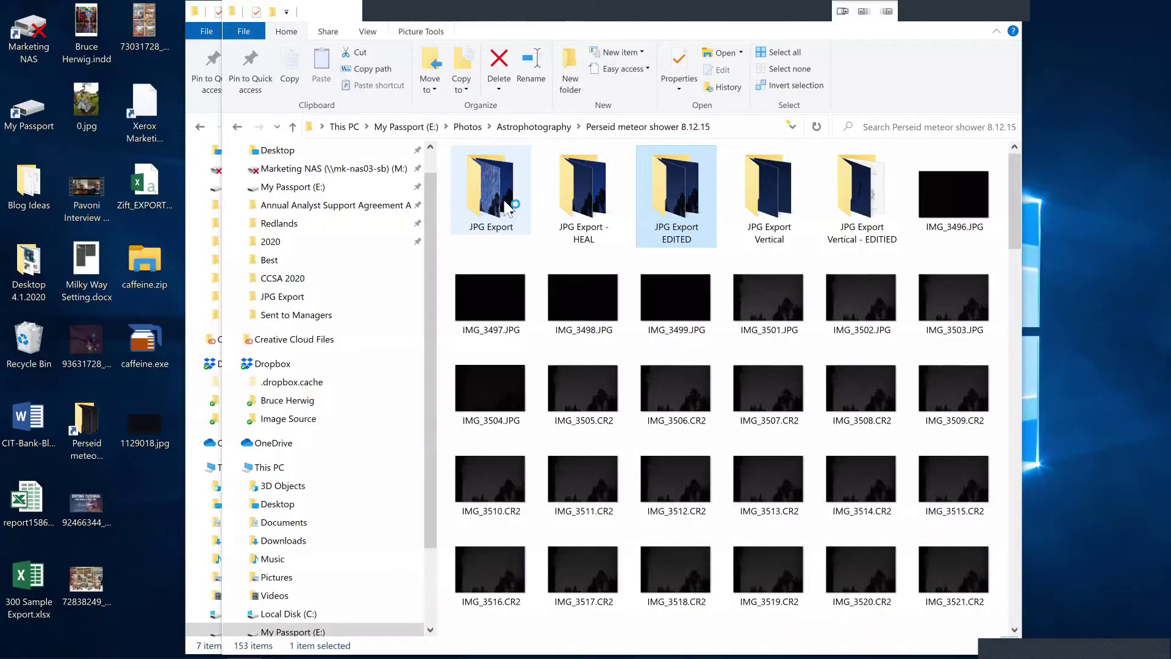
View the unhealed frames in the JPG Export folder full size from IMG_3503.jpg to IMG_3508.jpg, checking for airplane trails, and close the viewer.
double_click(594, 284)
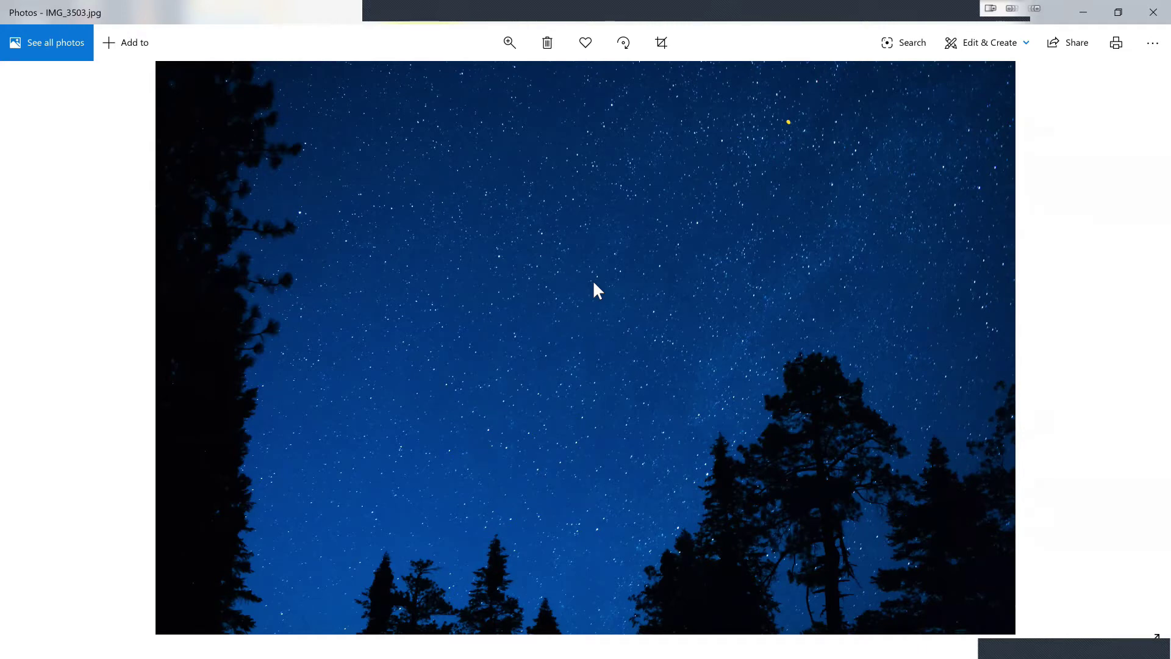
mouse_move(1148, 346)
left_click(1134, 348)
left_click(1133, 348)
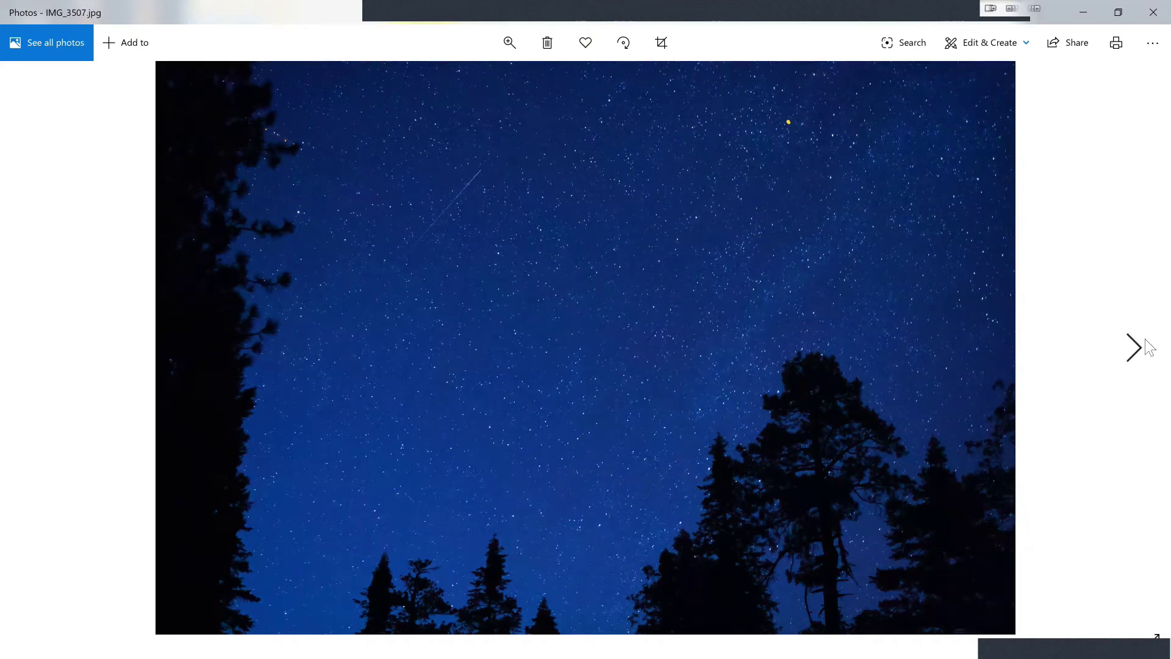
left_click(1147, 345)
mouse_move(1134, 340)
key("XF86AudioLowerVolume")
key("XF86AudioLowerVolume")
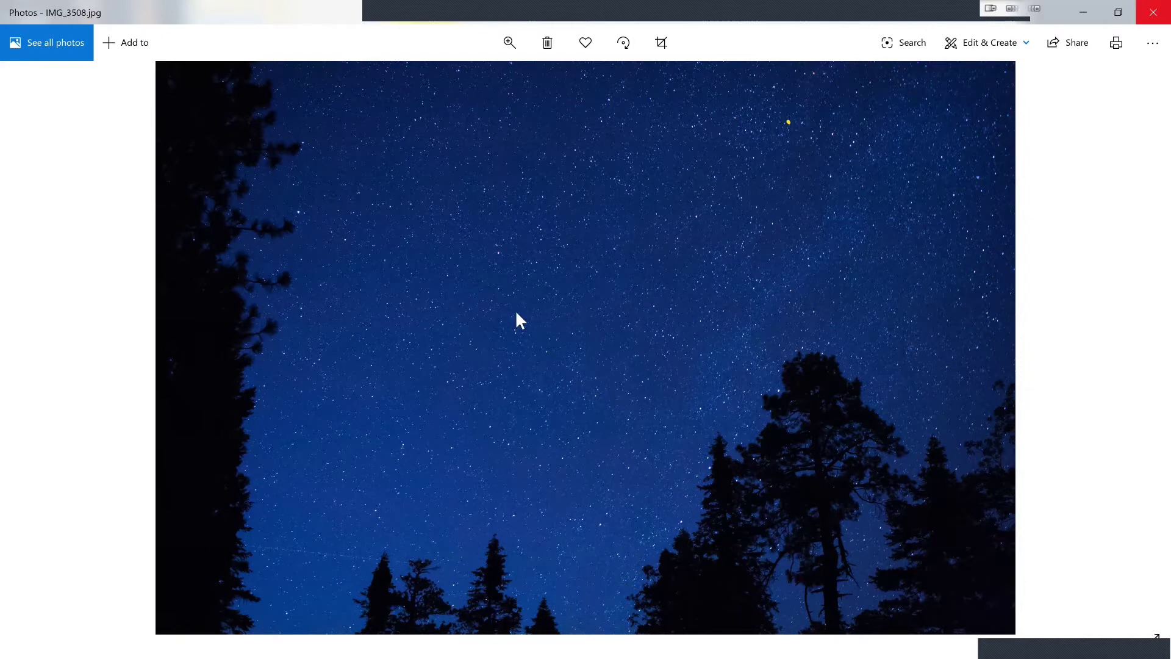
key("alt+F4")
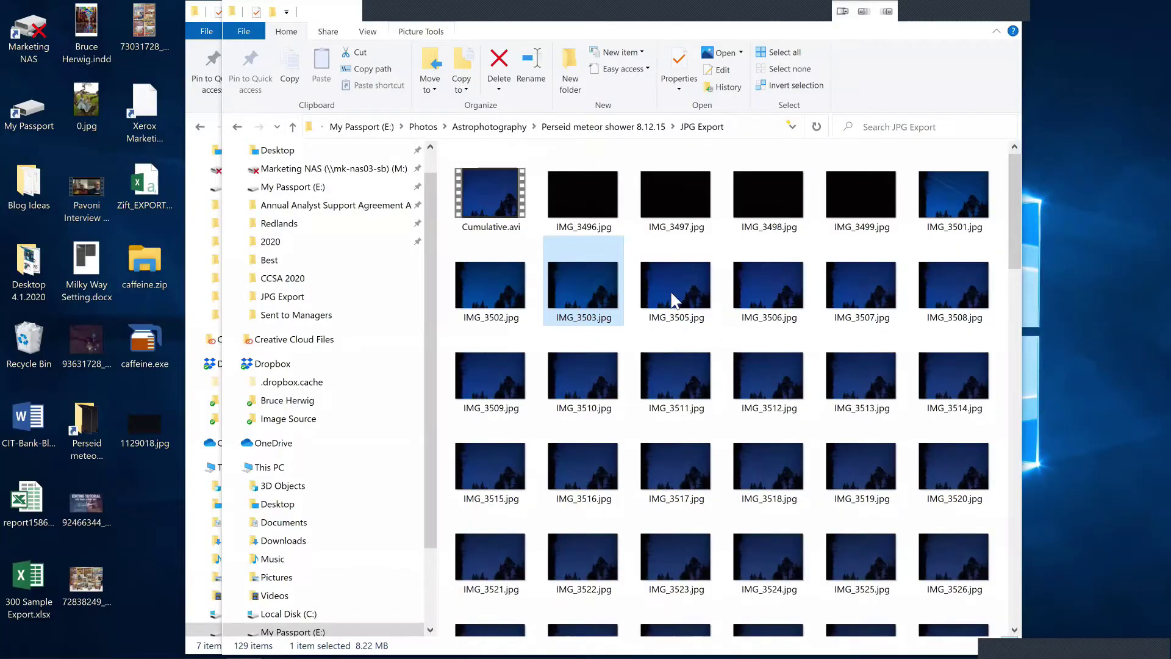
View IMG_3503.jpg full size once more and close the viewer.
double_click(590, 292)
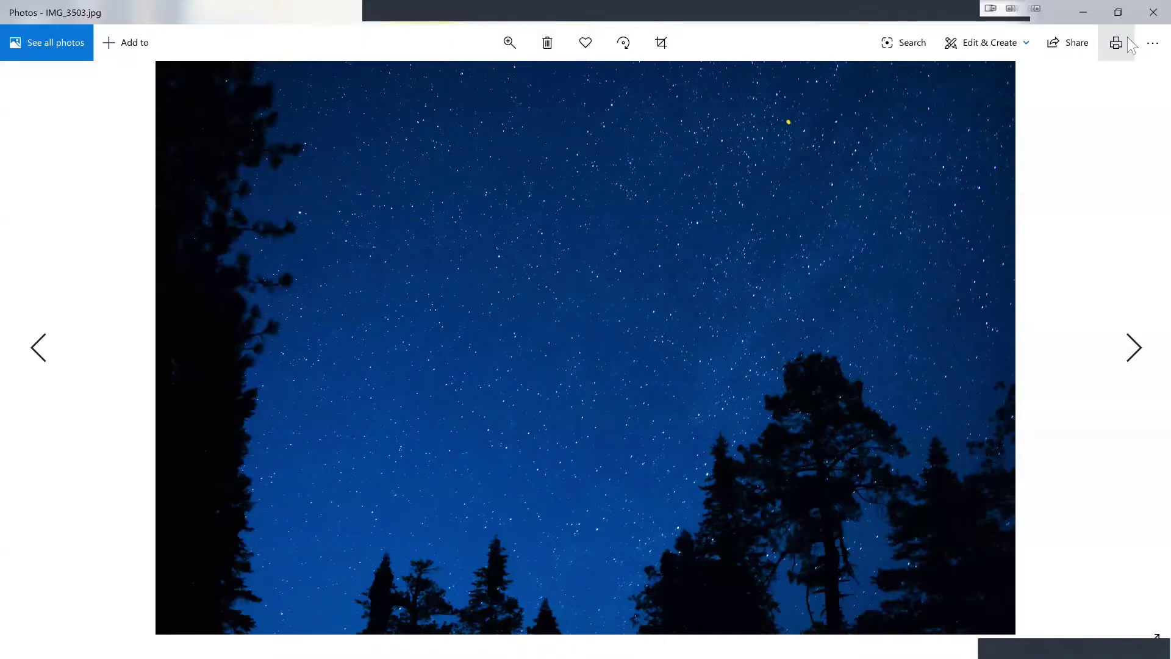
key("XF86AudioRaiseVolume")
key("XF86AudioRaiseVolume")
key("XF86AudioRaiseVolume")
key("XF86AudioRaiseVolume")
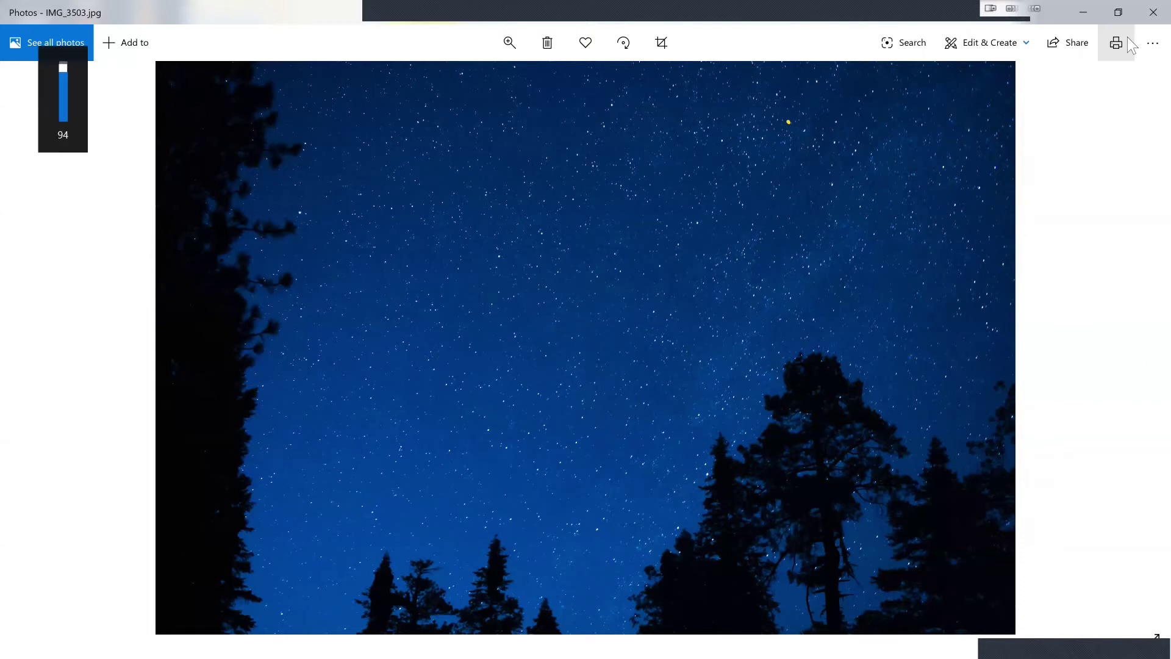
key("XF86AudioLowerVolume")
key("XF86AudioLowerVolume")
key("XF86AudioLowerVolume")
key("XF86AudioLowerVolume")
key("XF86AudioLowerVolume")
key("XF86AudioLowerVolume")
left_click(1153, 12)
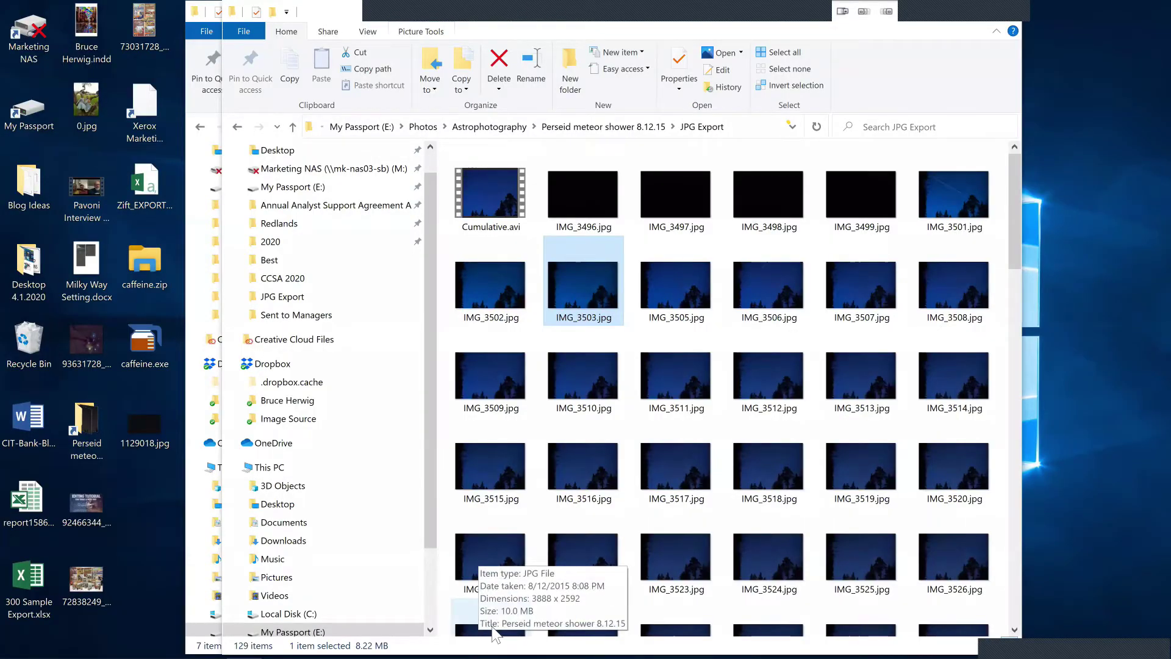
Switch back to the StarStaX window with the blended star-trail image.
key("alt+Tab")
left_click(502, 616)
key("alt+Tab")
key("alt+Tab")
key("alt+Tab")
key("alt+Tab")
key("alt+Tab")
key("alt+Tab")
key("alt+Tab")
key("alt+Tab")
key("alt+Tab")
key("alt+Tab")
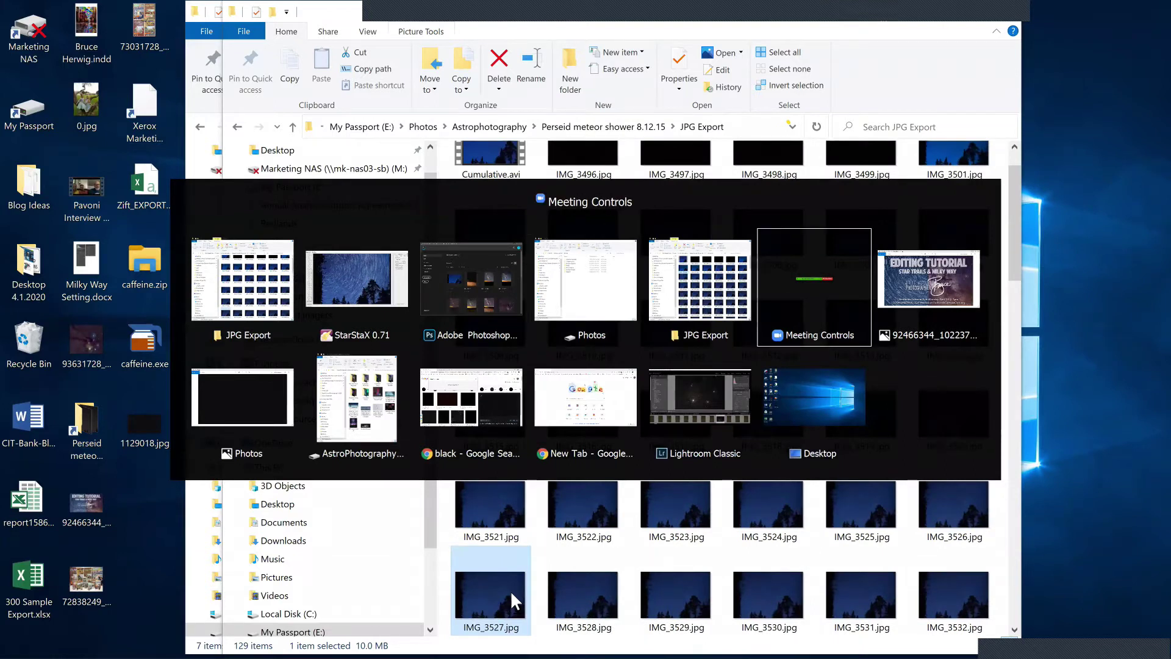
key("alt+Tab")
key("alt+Tab")
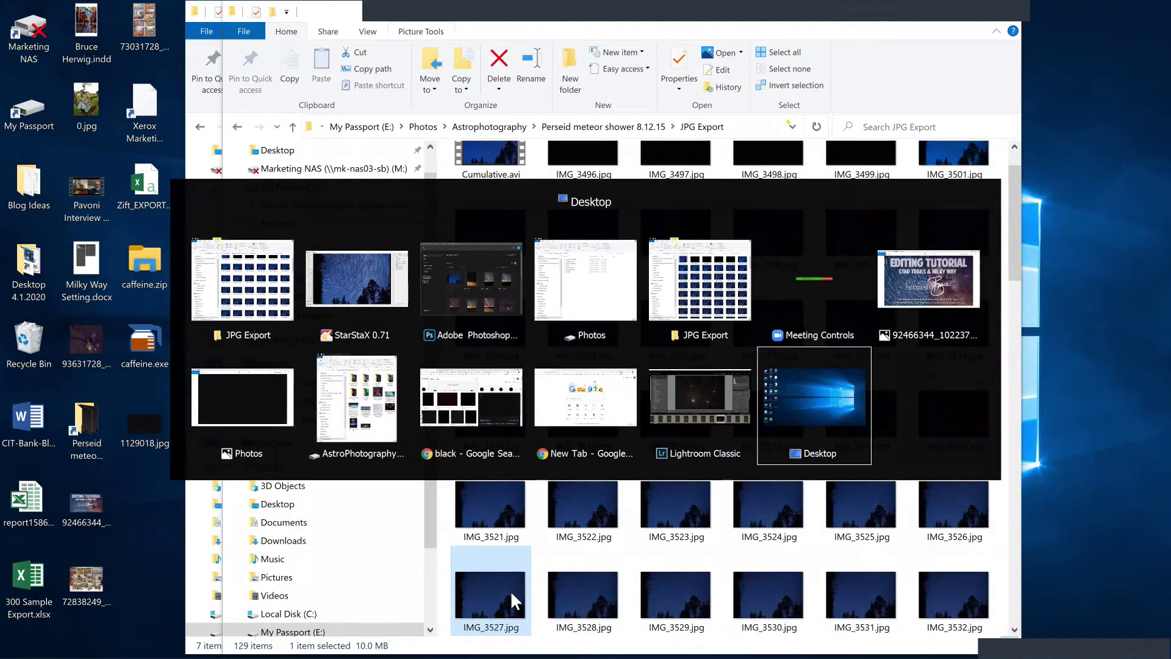
key("alt+Tab")
key("alt+Tab")
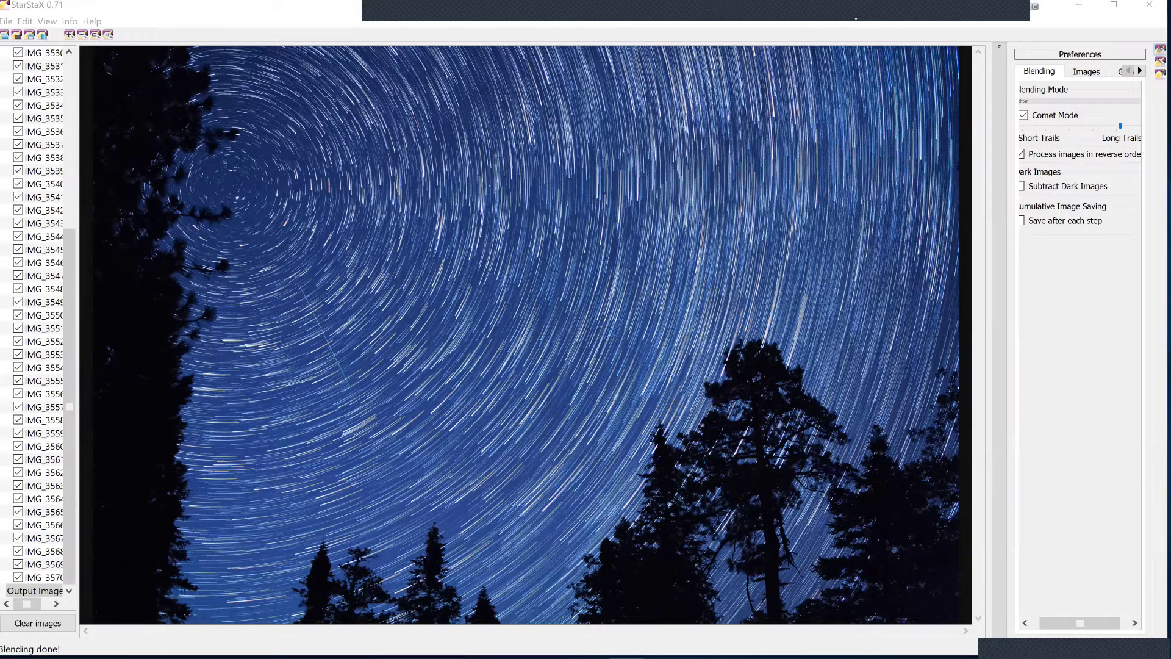
Circle the faint straight streak near the centre of star rotation with a freehand annotation, and clear the annotation.
mouse_move(863, 23)
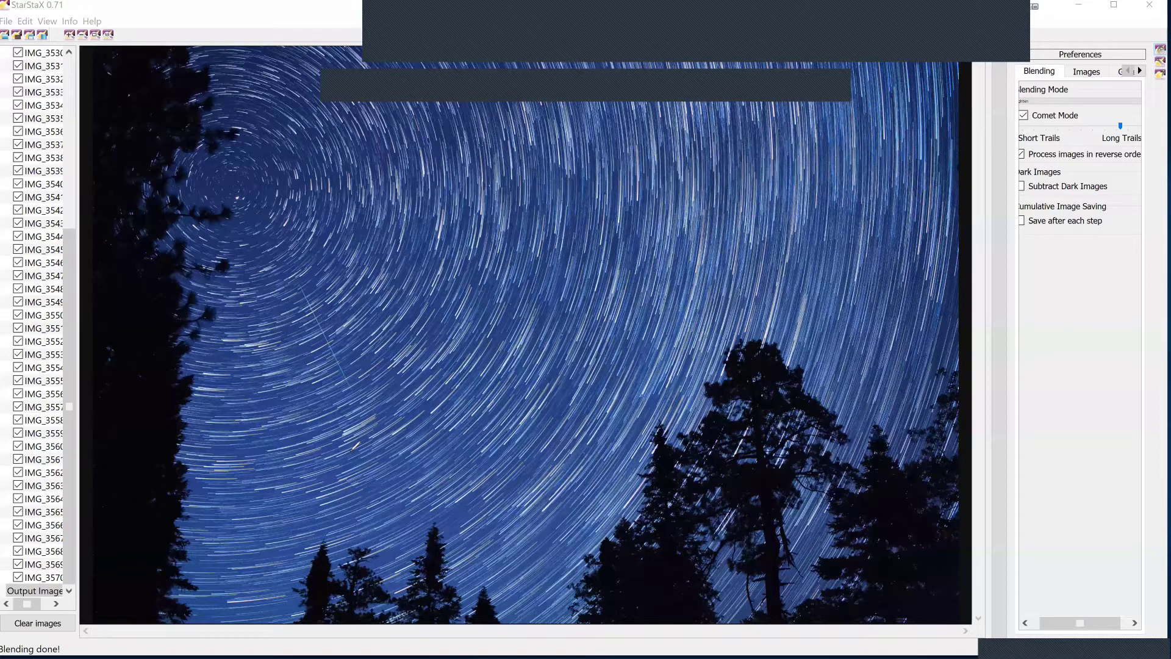
left_click_drag(352, 458, 278, 247)
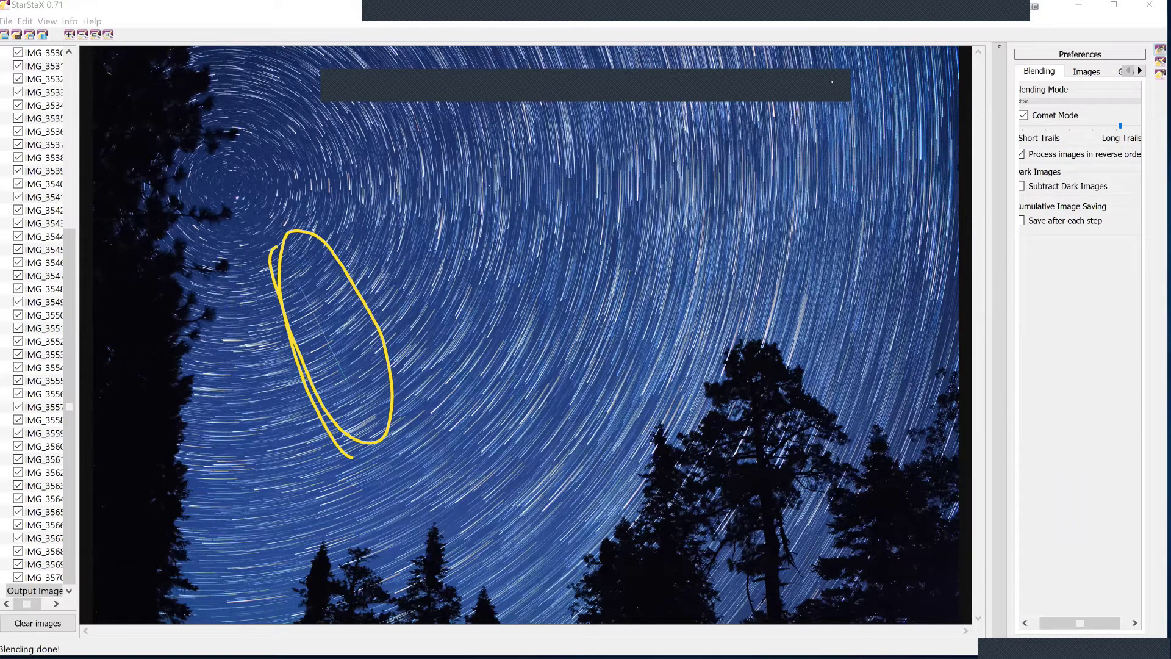
key("Escape")
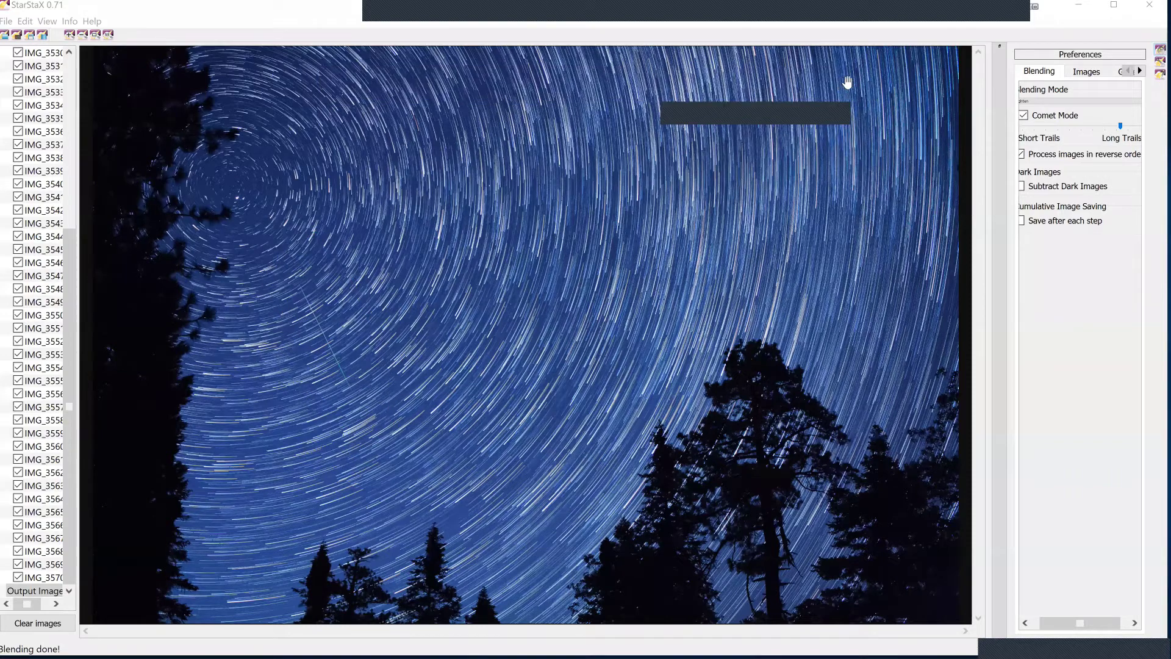
Switch from StarStaX to Photoshop and start the Load Files into Stack script.
left_click(20, 645)
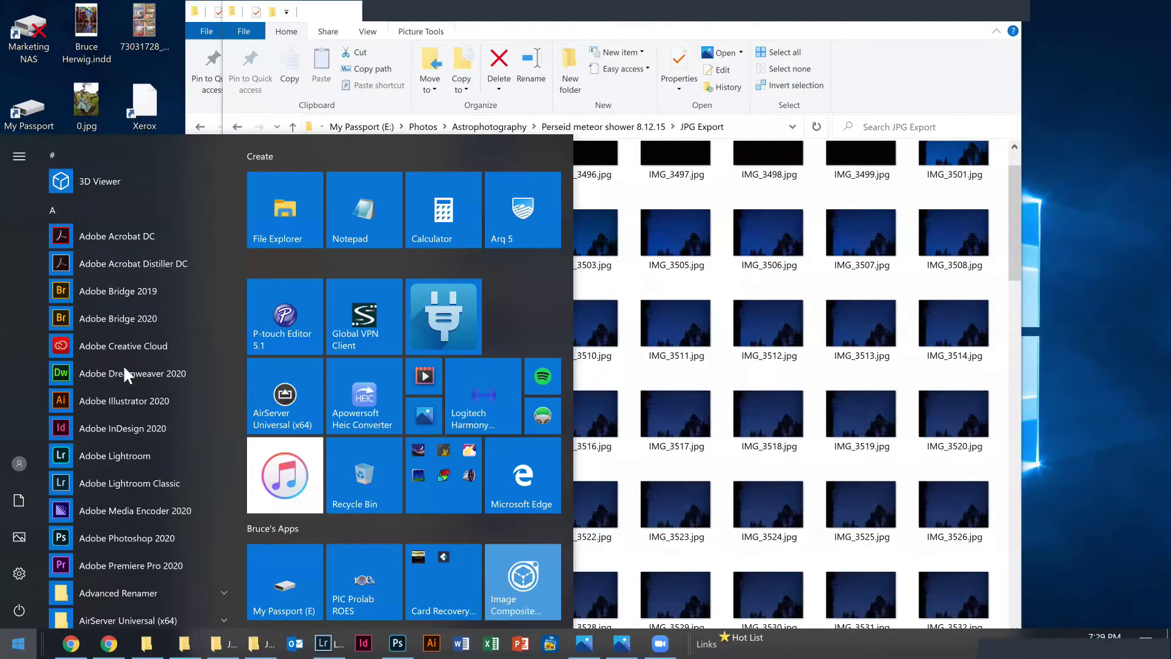
left_click(397, 644)
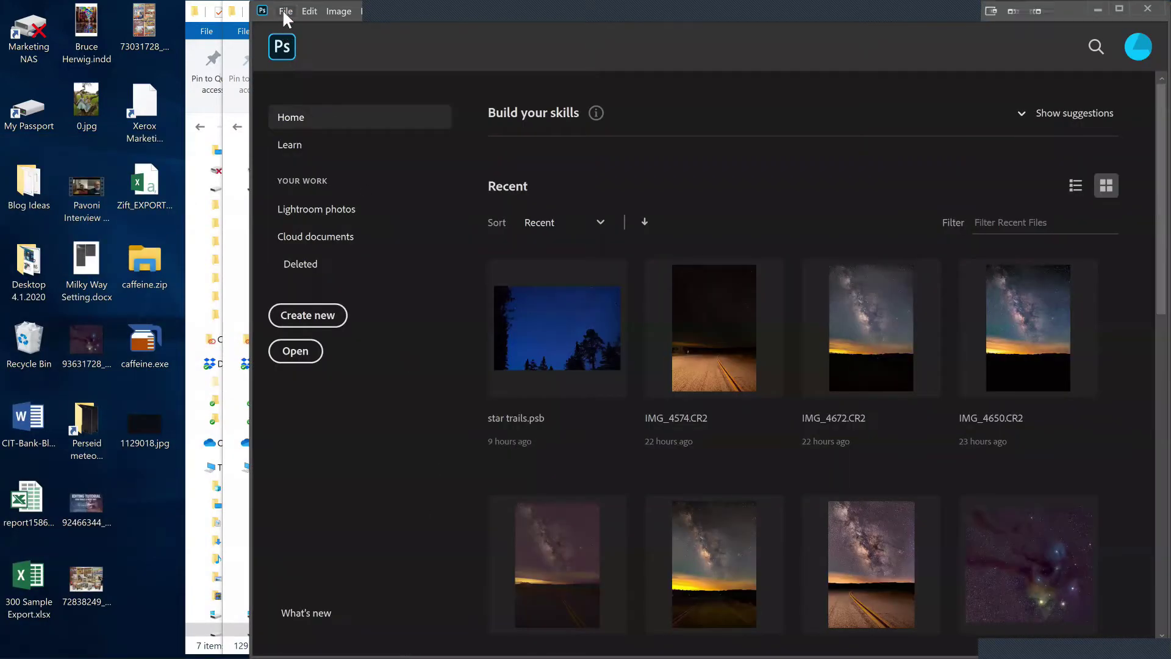
key("alt+f")
mouse_move(339, 343)
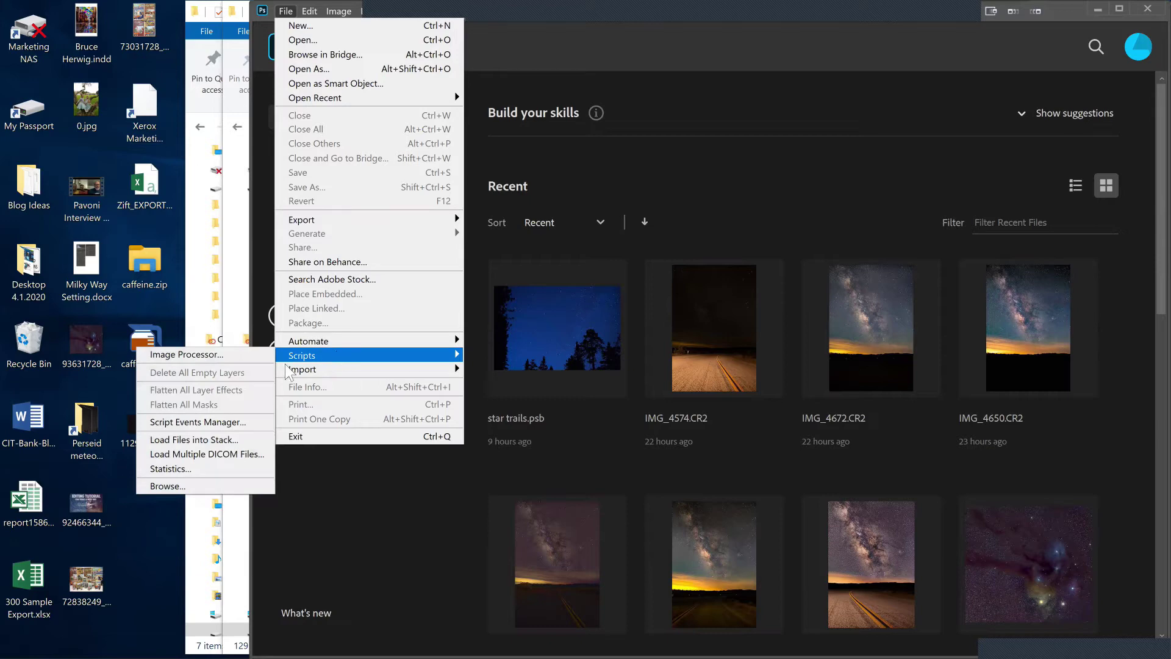
left_click(239, 440)
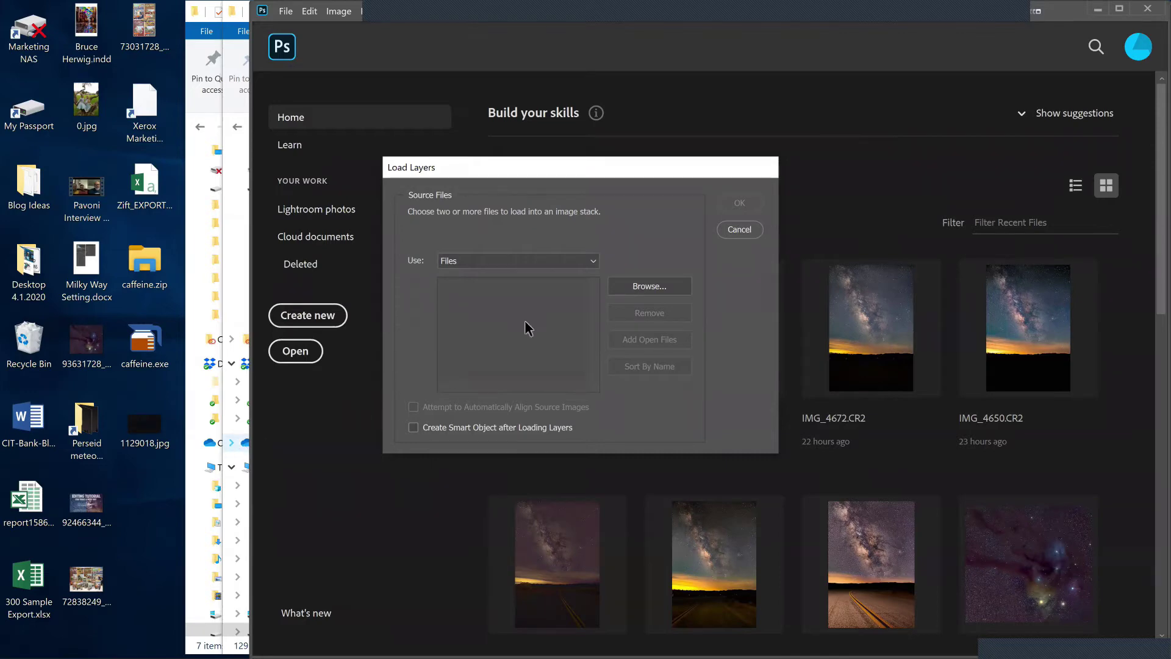
Load IMG_3518.jpg through IMG_3573.jpg from the JPG Export EDITED folder into one document as layers, without automatic alignment.
left_click(646, 285)
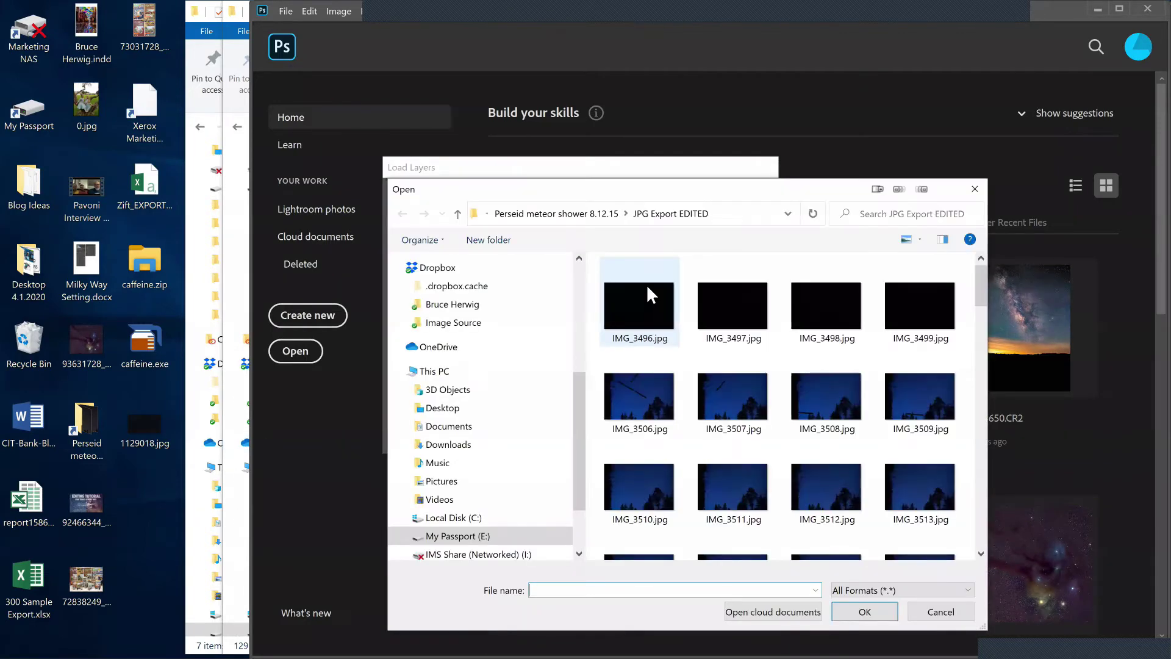
left_click(602, 214)
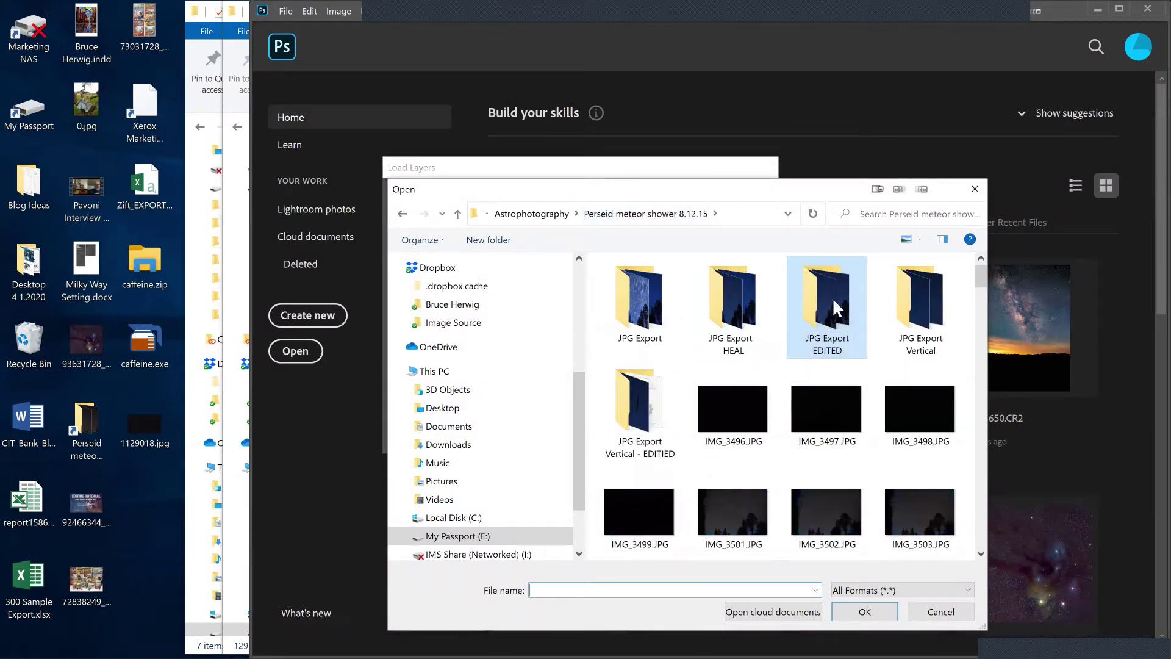
double_click(832, 298)
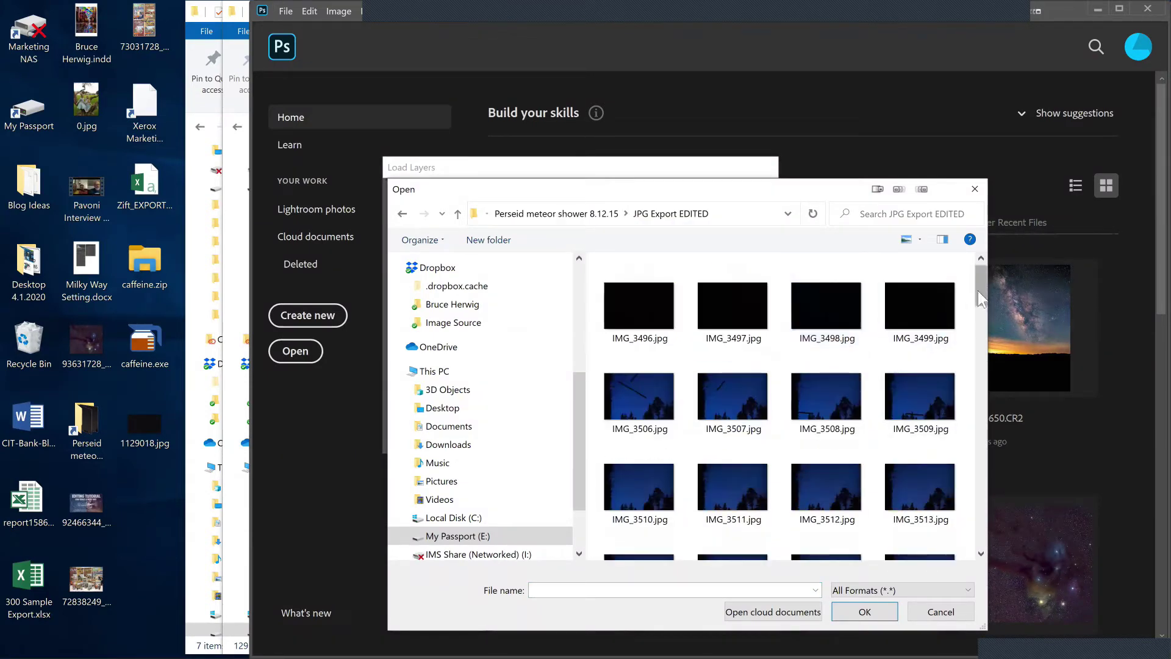
left_click_drag(978, 291, 976, 335)
left_click(638, 339)
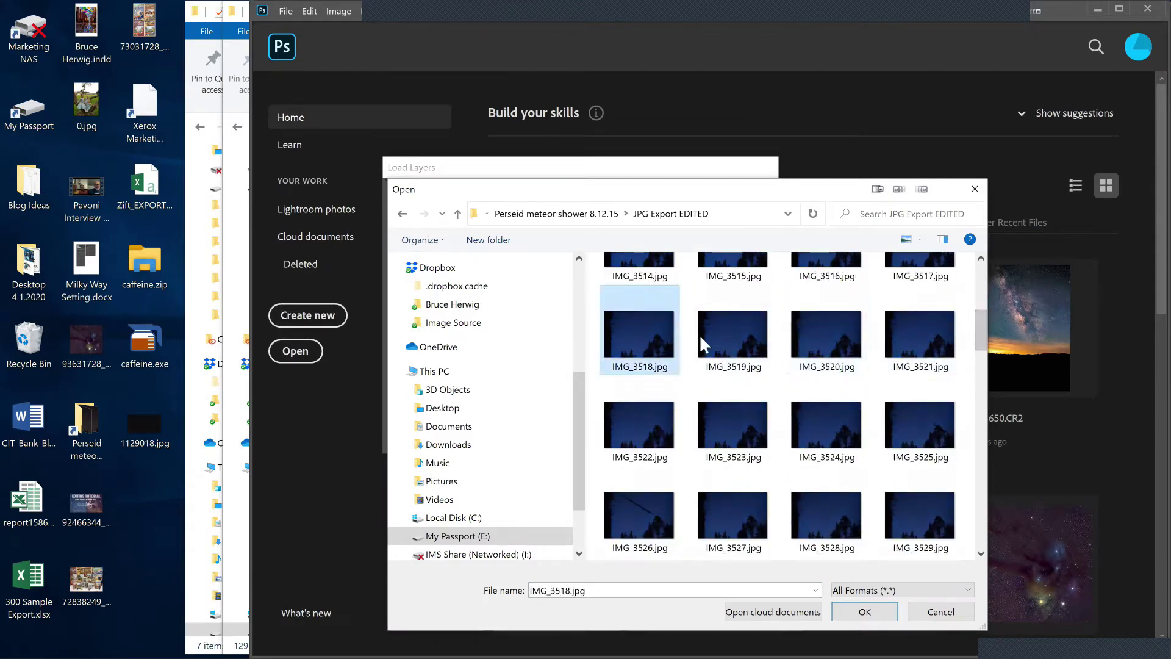
left_click_drag(975, 333, 971, 467)
left_click(919, 531, "shift")
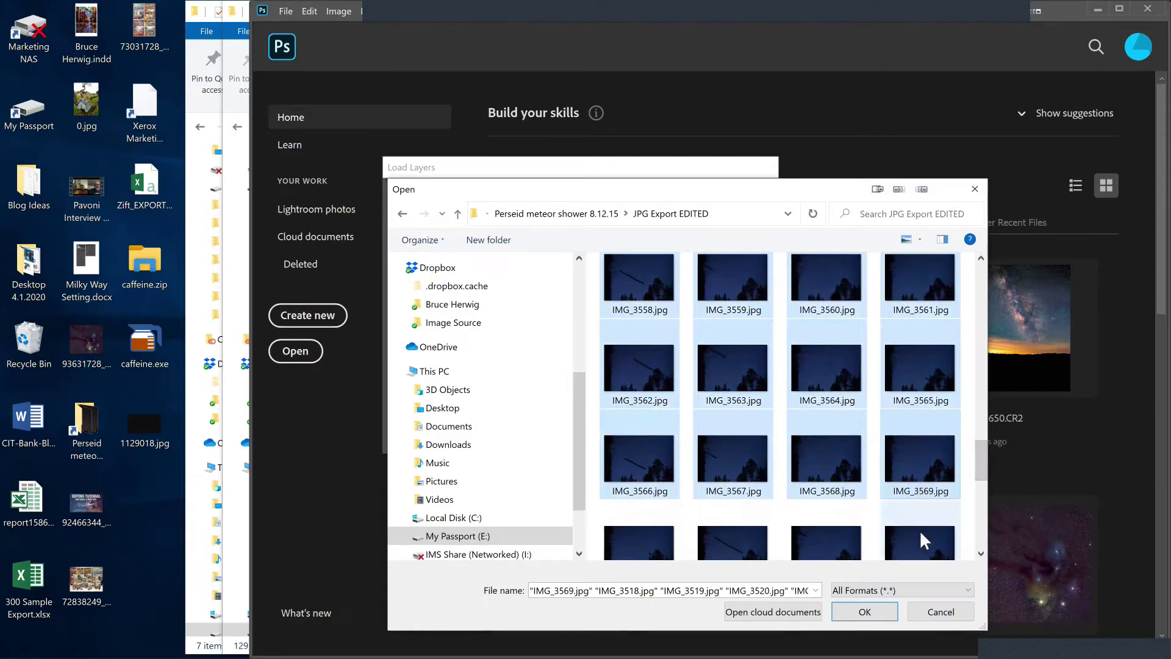
key("Return")
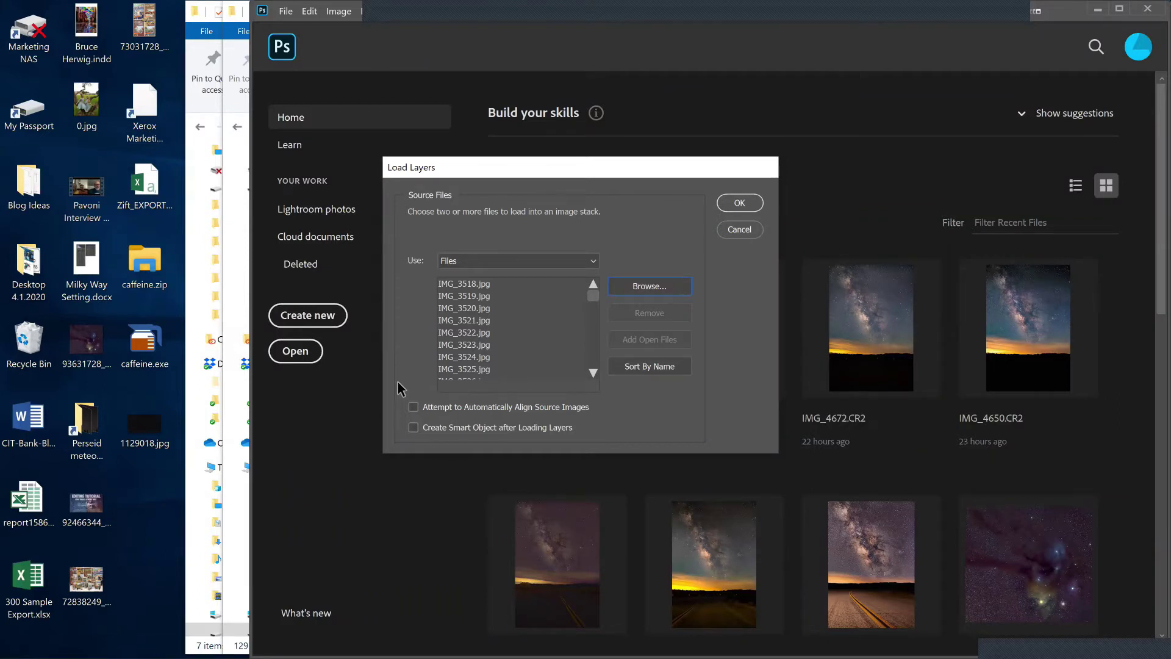
left_click(739, 202)
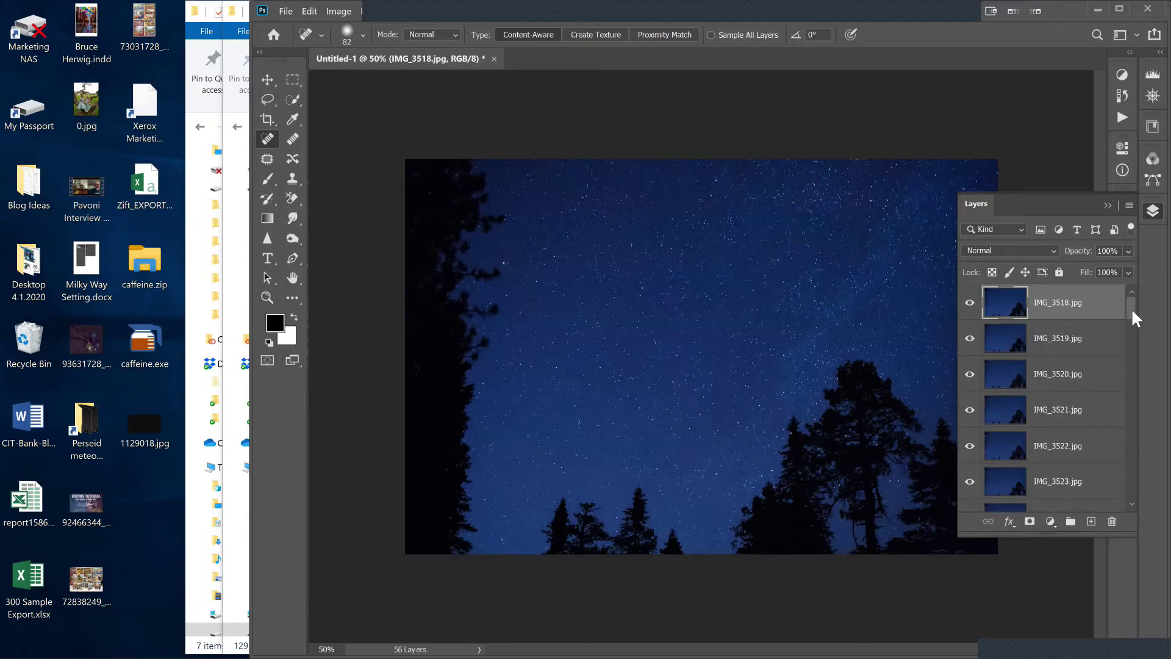
Look through the layer stack down to the last frames, select the IMG_3566.jpg layer, and return to the first layer.
left_click_drag(1131, 309, 1133, 478)
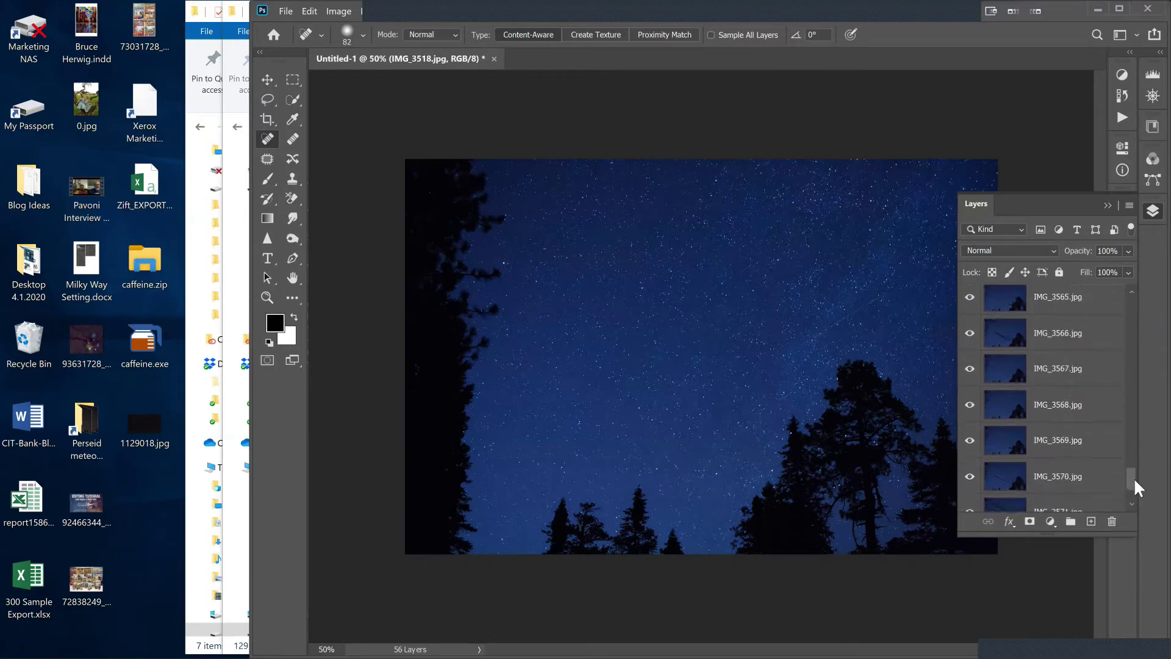
left_click(1012, 346)
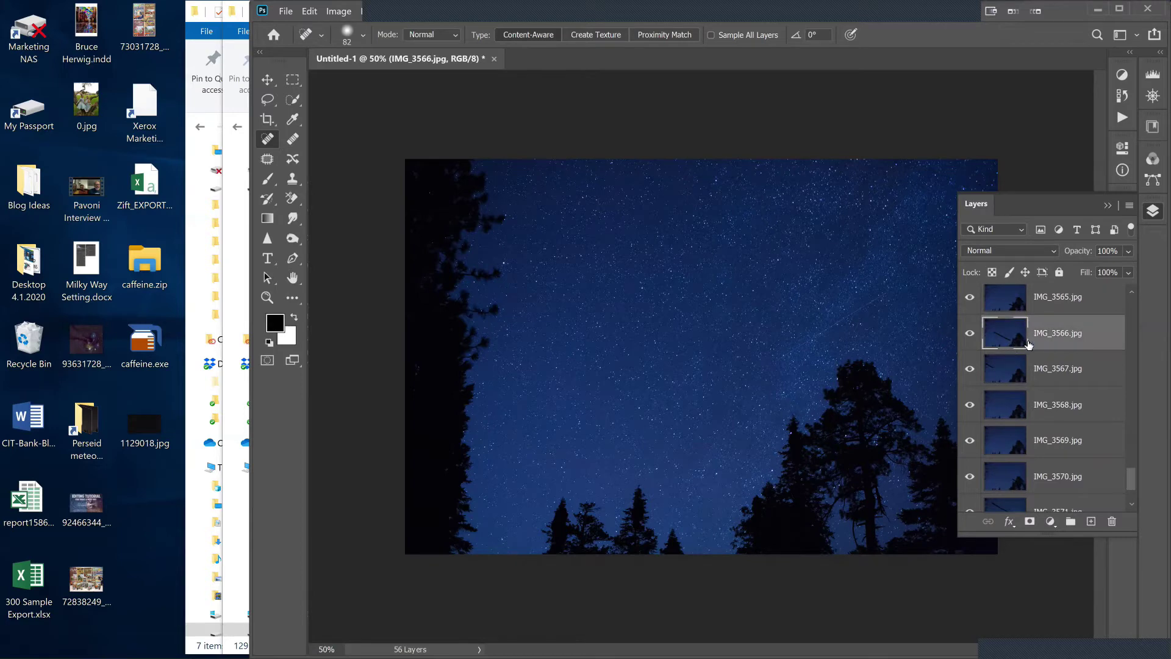
left_click_drag(1130, 381, 1136, 286)
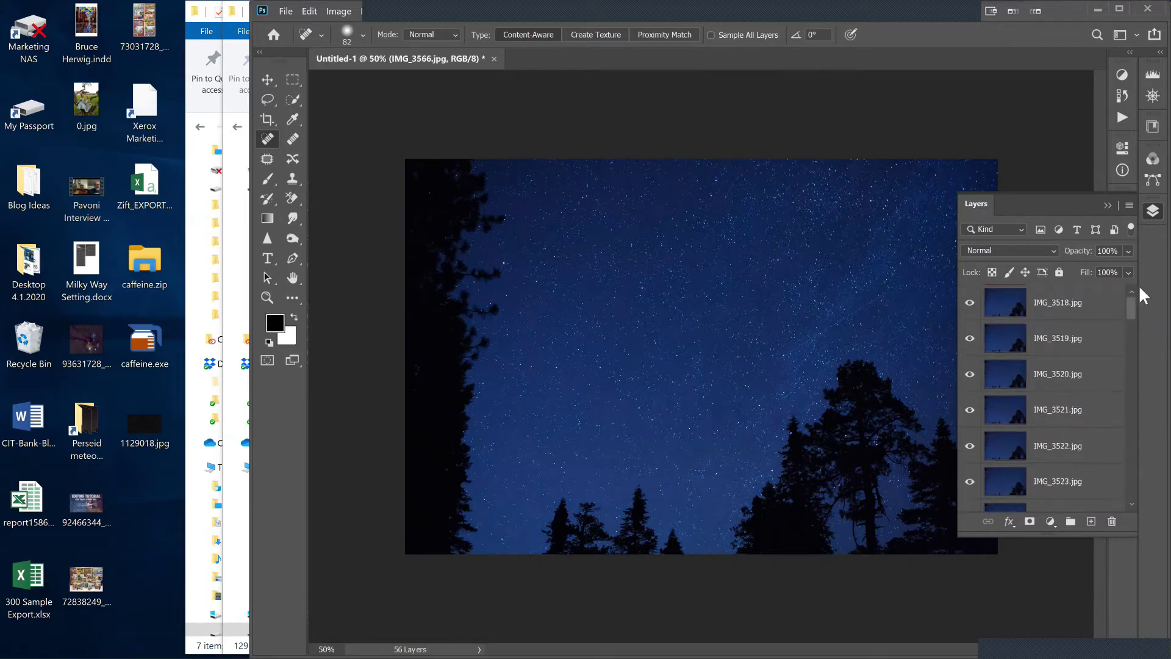
Hide the layers from IMG_3518.jpg to IMG_3525.jpg to expose the frame with the removed airplane trail.
left_click_drag(970, 308, 970, 497)
scroll(988, 414, "down", 2)
left_click(969, 445)
left_click(970, 482)
left_click_drag(555, 186, 814, 344)
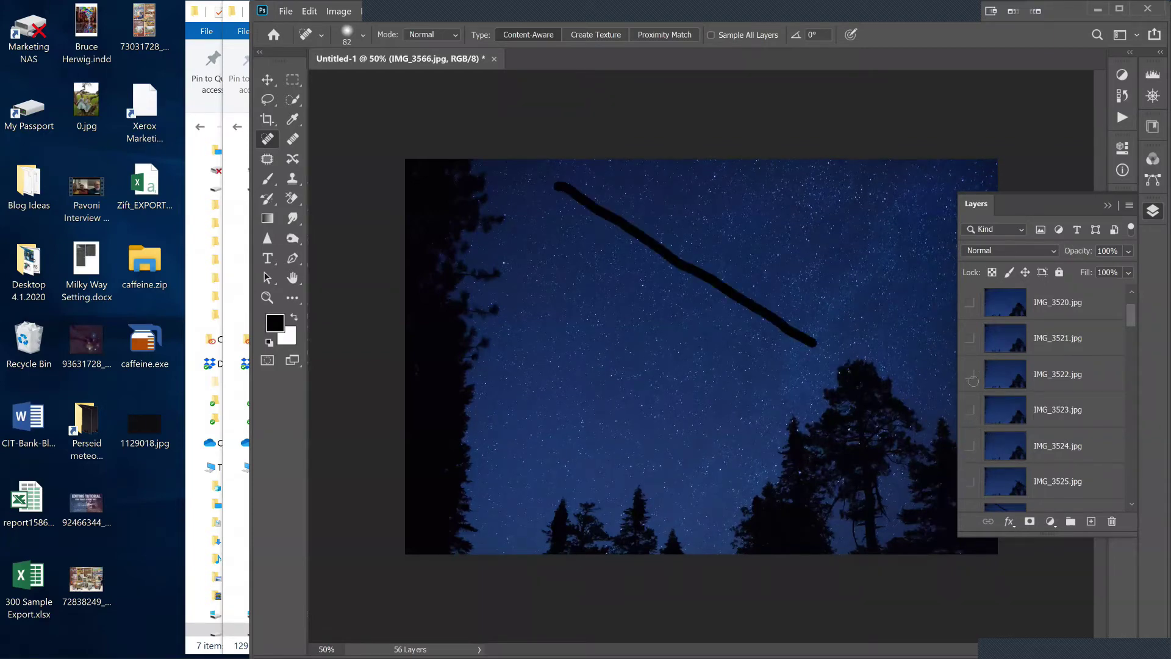
Select and hide the IMG_3526.jpg and IMG_3527.jpg layers one after the other, examining the blacked-out trail in each frame.
left_click(1132, 504)
left_click(1132, 504)
left_click(1005, 452)
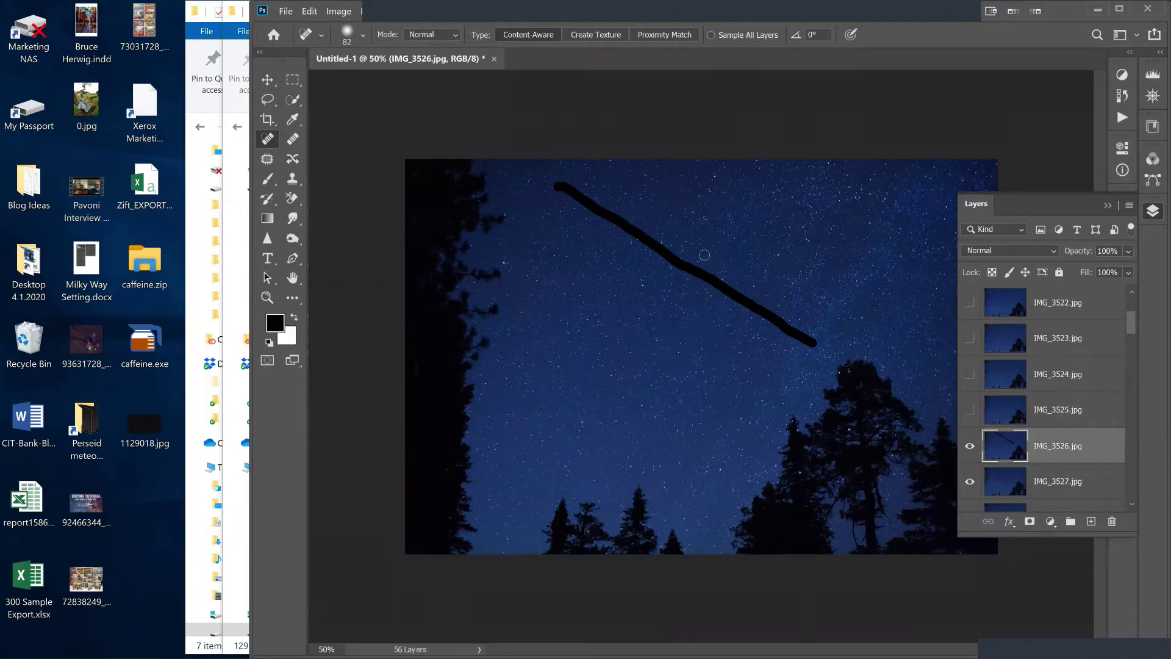
left_click(970, 446)
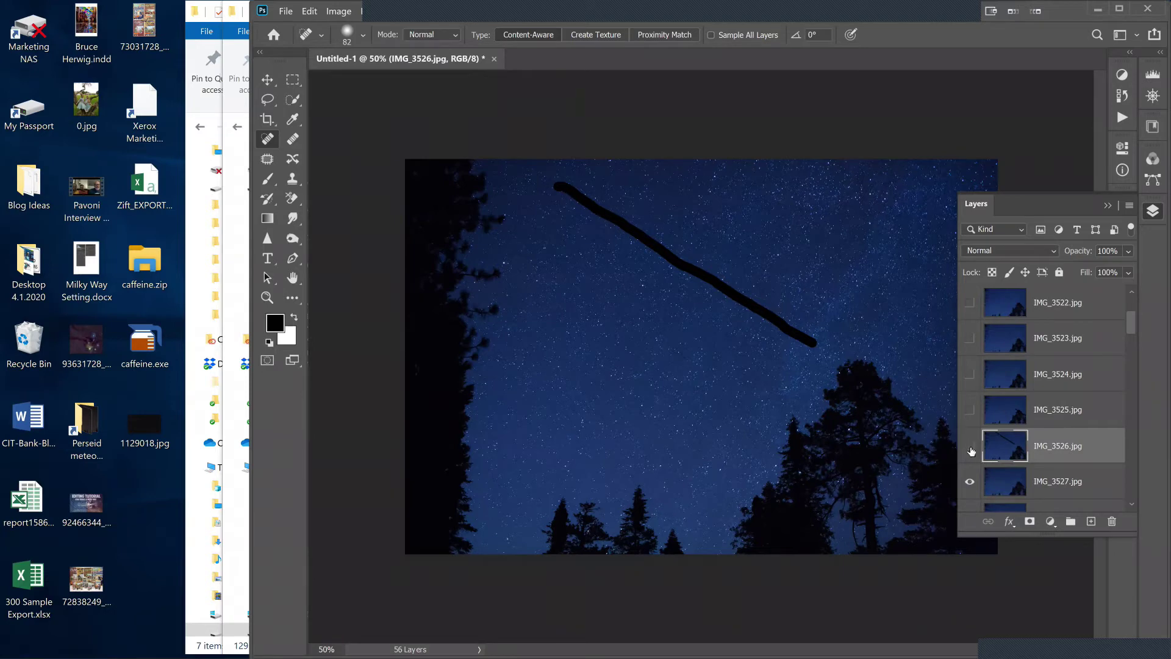
left_click(1008, 488)
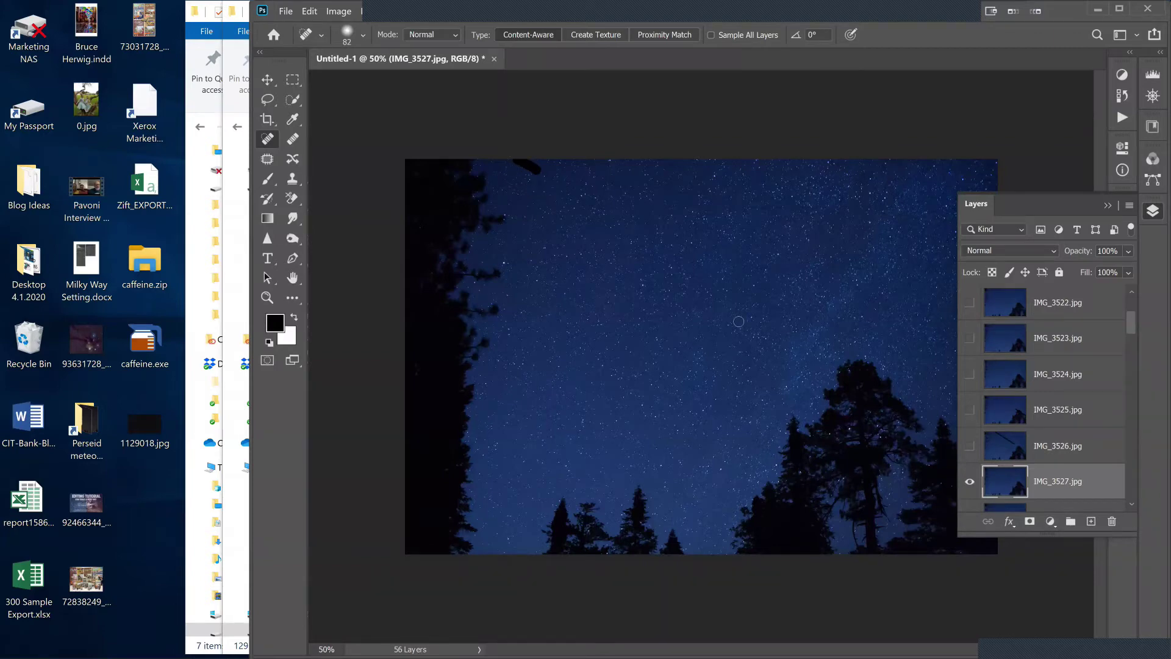
left_click(970, 482)
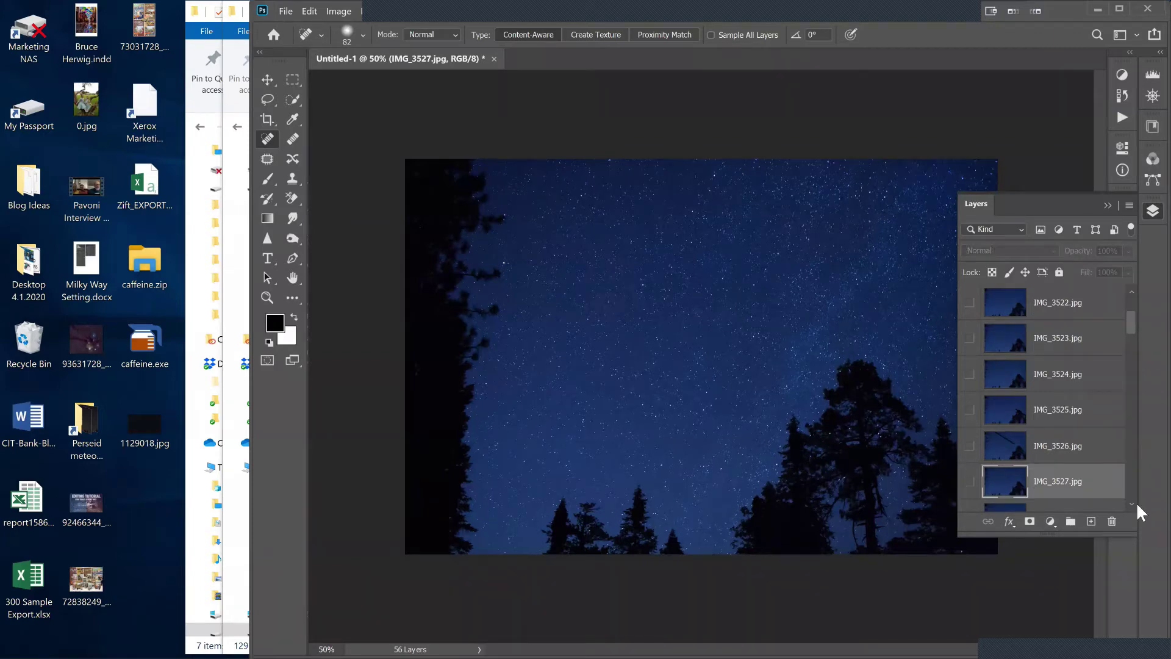
left_click(1133, 505)
left_click(1133, 505)
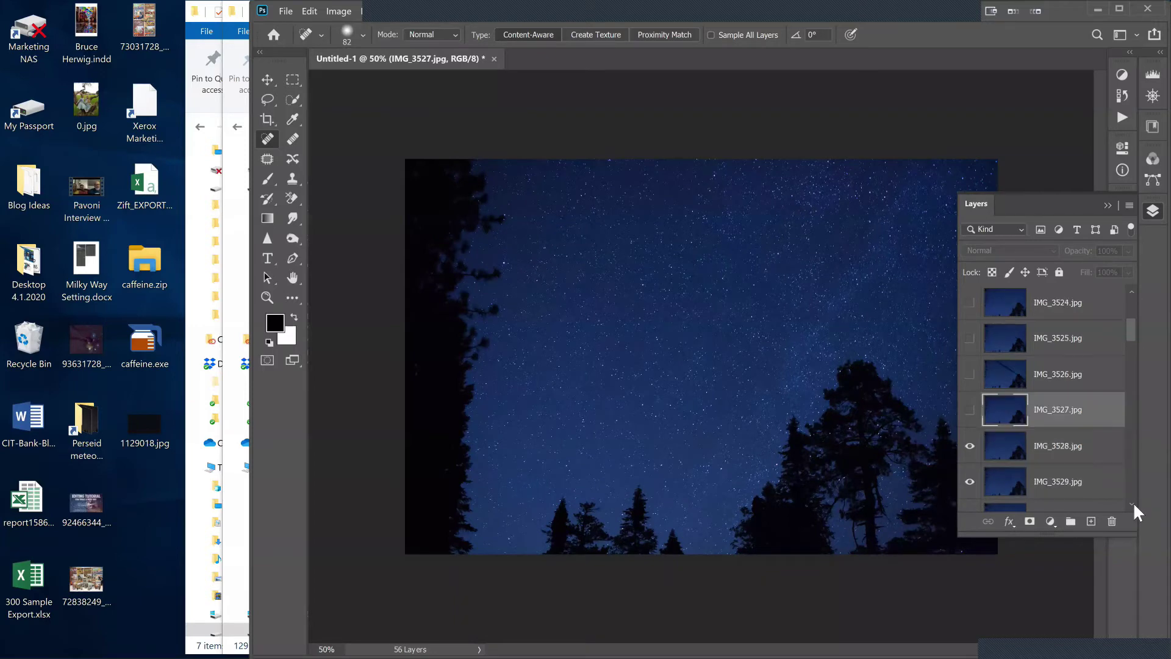
left_click(1133, 504)
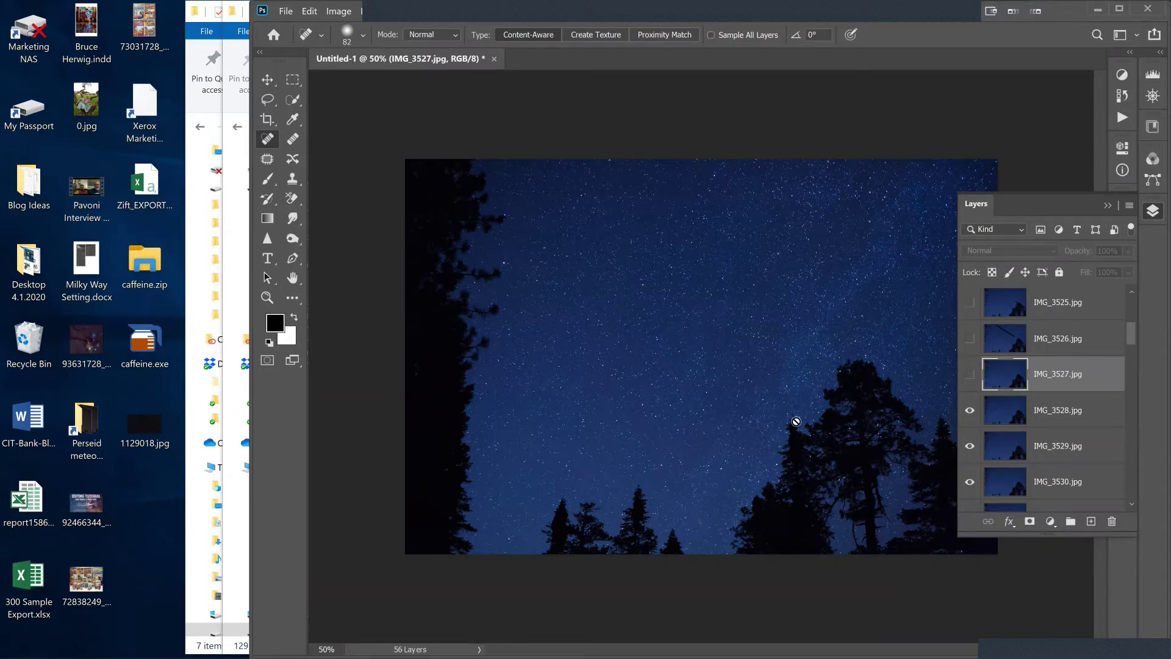
Maximize the Photoshop window and enlarge the image to 66.67%.
left_click(1114, 11)
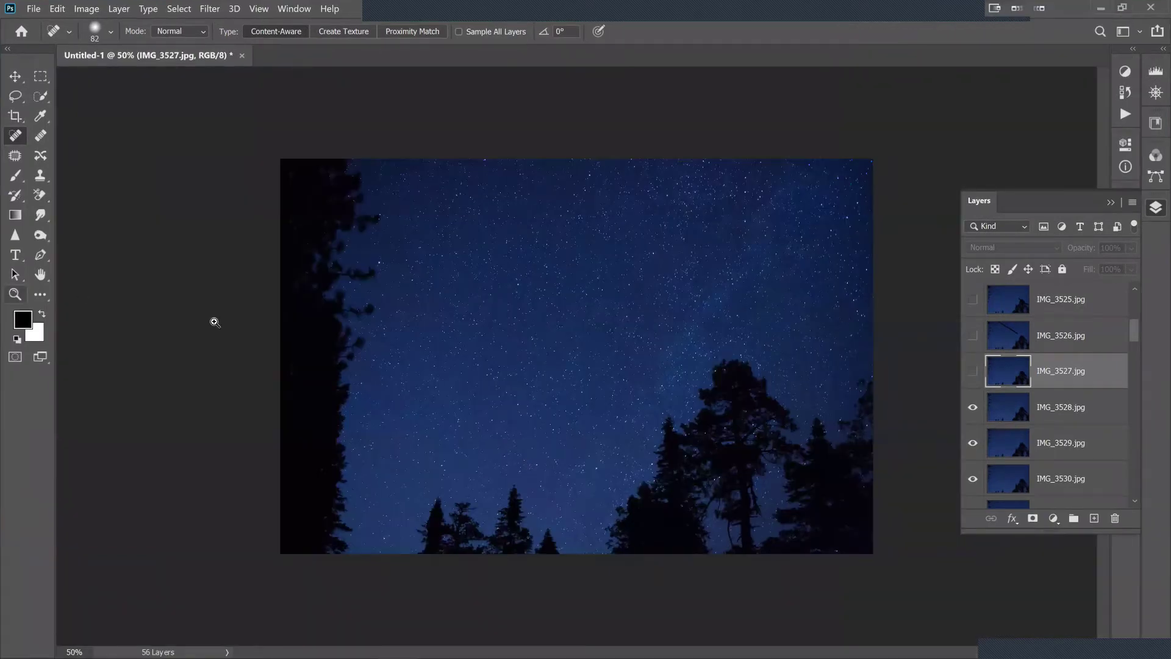
key("z")
left_click(401, 364)
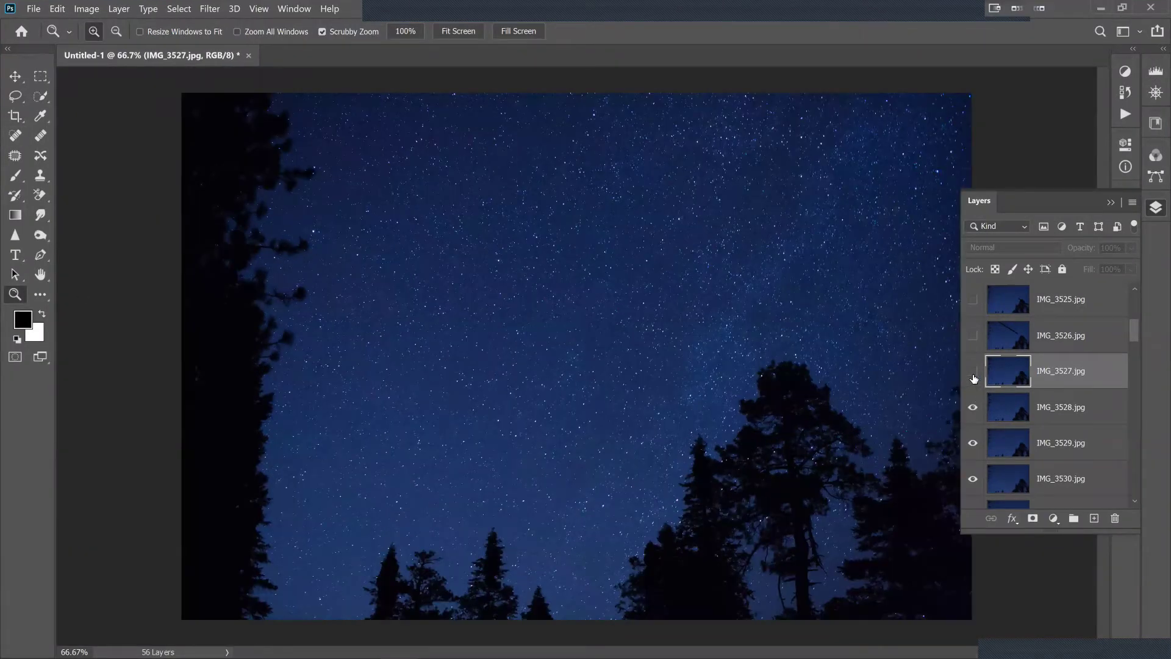
Make the hidden frame layers visible again, from IMG_3526.jpg up to IMG_3518.jpg.
left_click(972, 298)
left_click(973, 335)
scroll(973, 360, "up", 4)
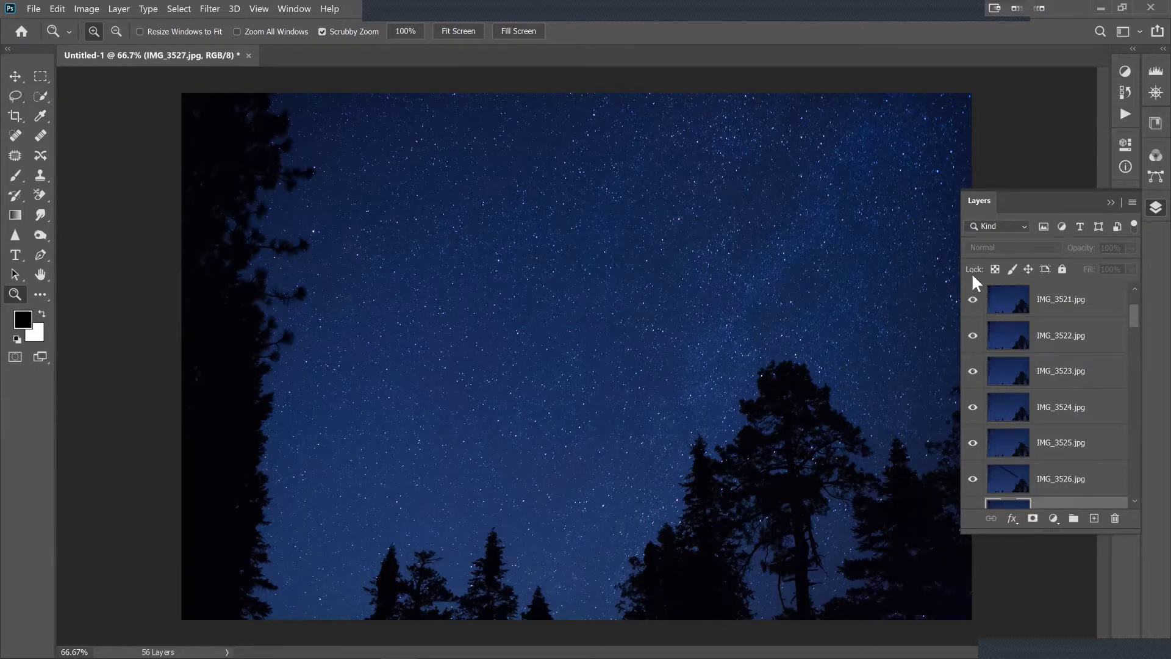
scroll(1037, 305, "up", 3)
Select all layers from IMG_3518.jpg to IMG_3573.jpg and set their blend mode to Lighten.
left_click(1106, 308)
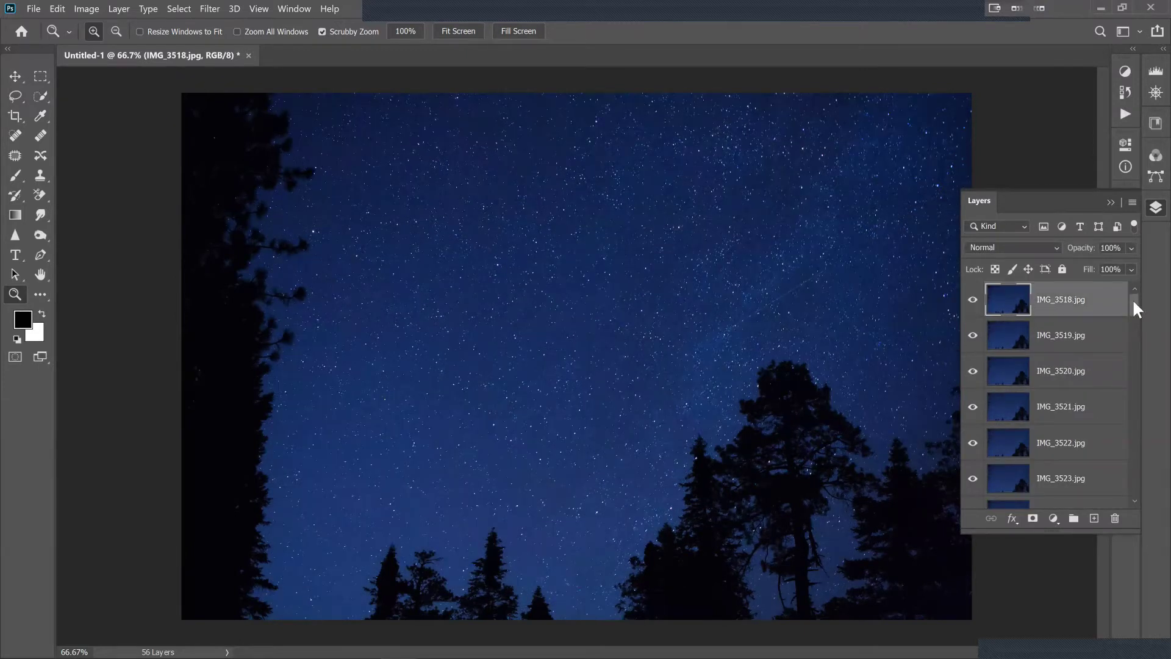
left_click_drag(1133, 302, 1144, 413)
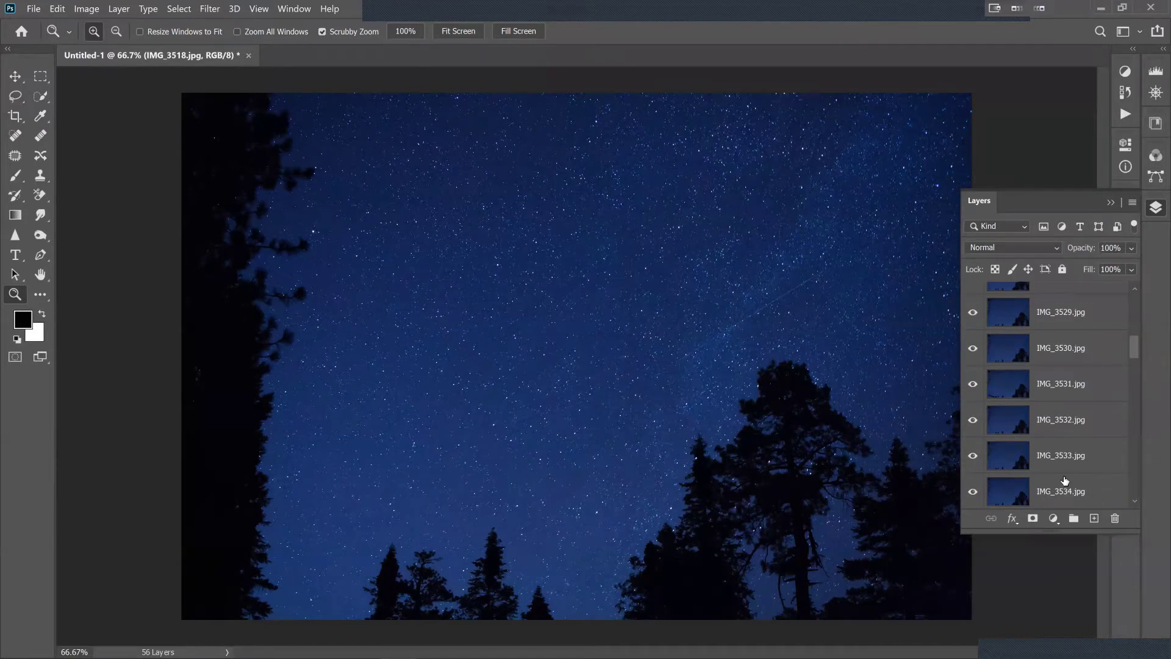
left_click(1058, 492, "shift")
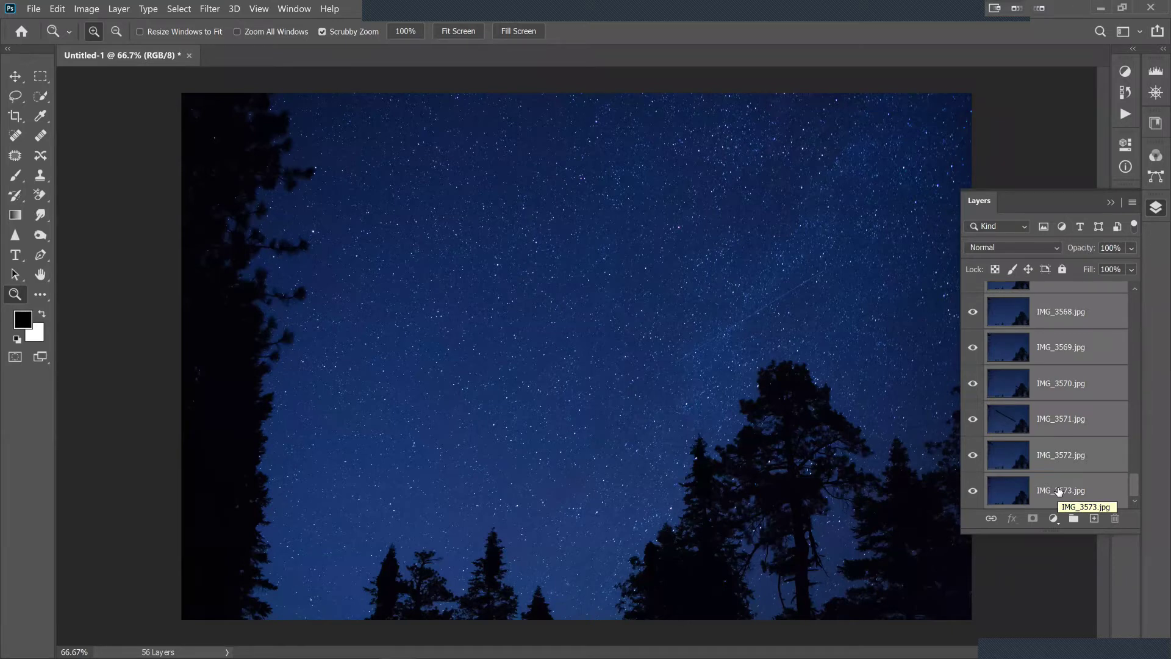
left_click(1056, 250)
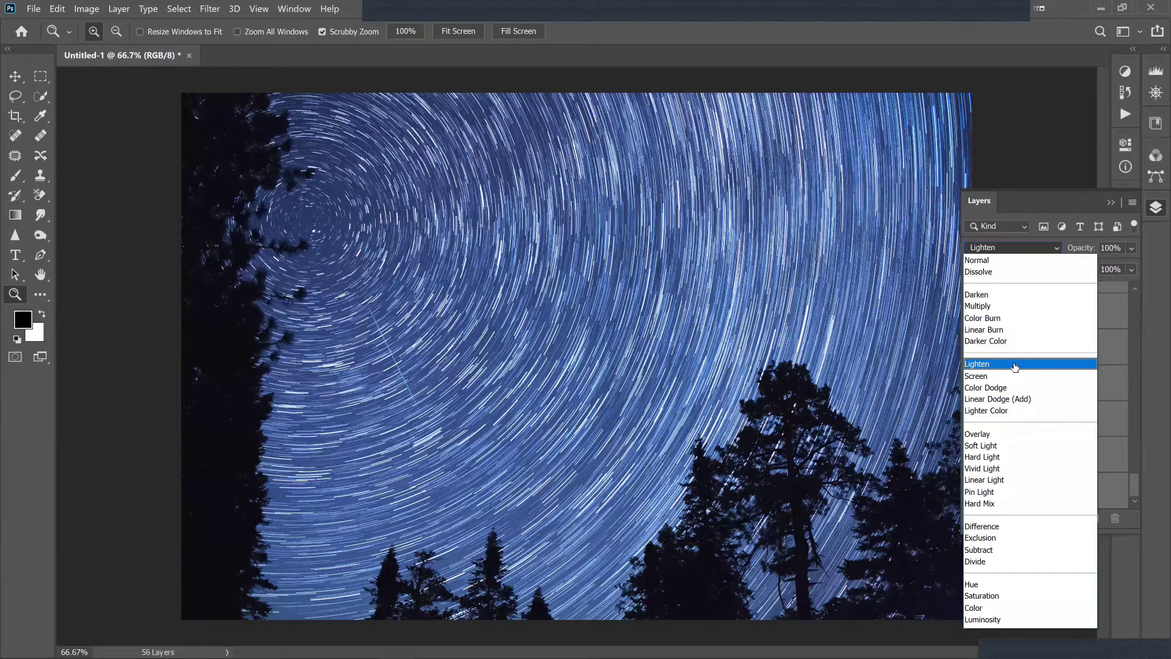
left_click(1014, 367)
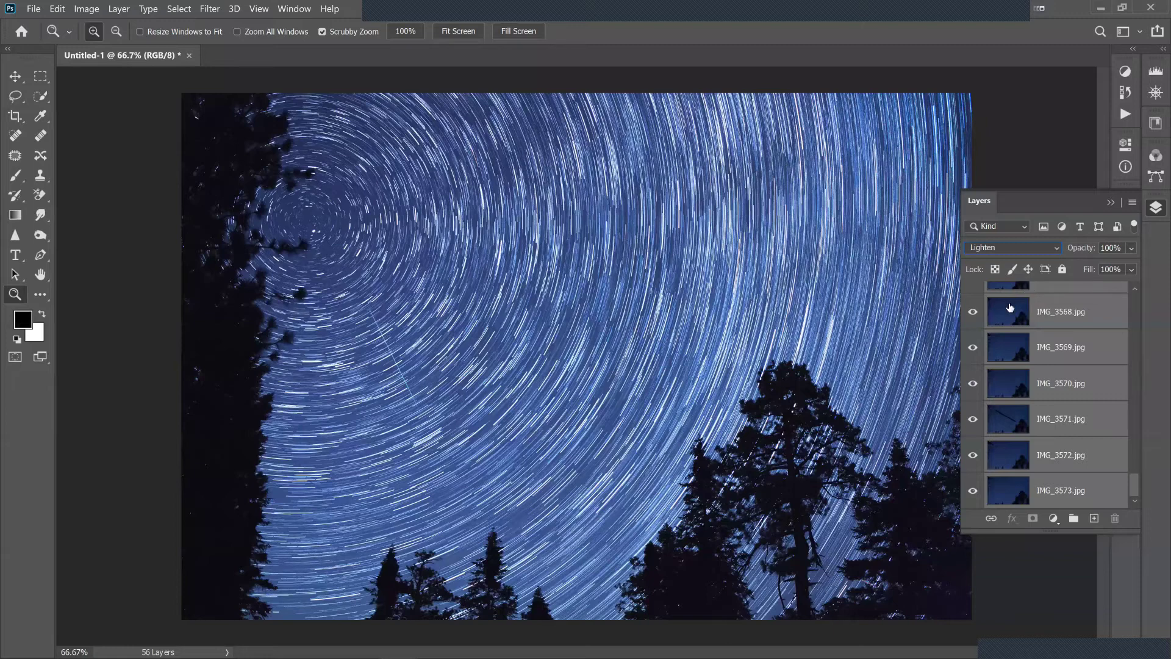
Select only the IMG_3518.jpg layer, preview other blend modes such as Hard Light on it, and return it to Lighten.
key("alt+period")
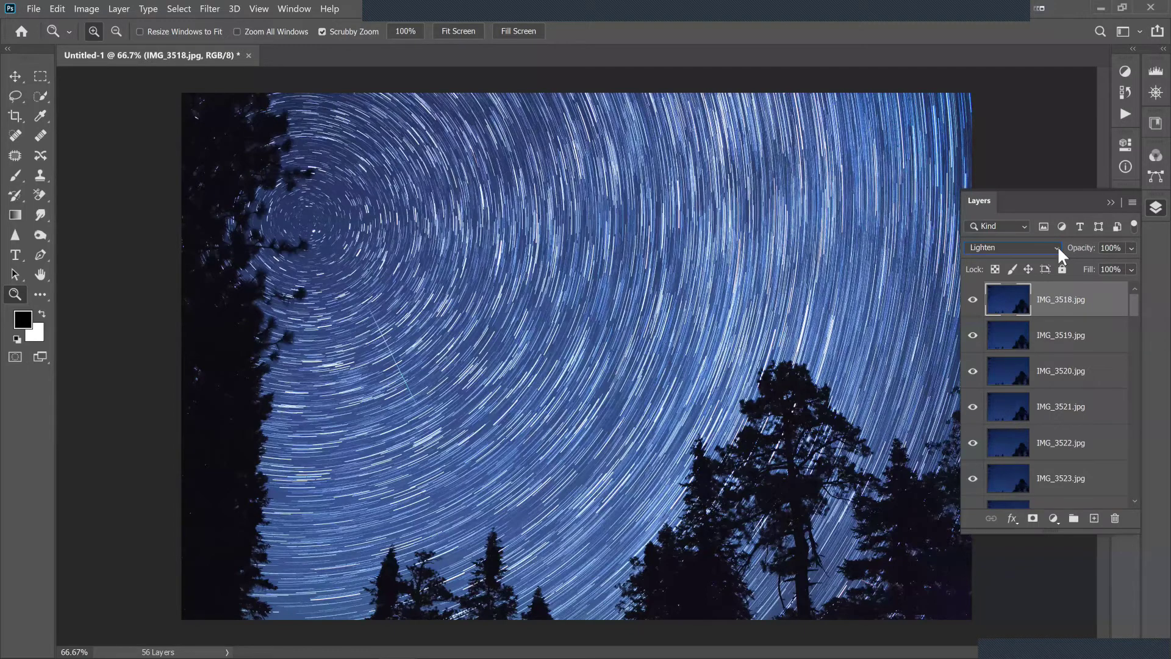
left_click(1013, 247)
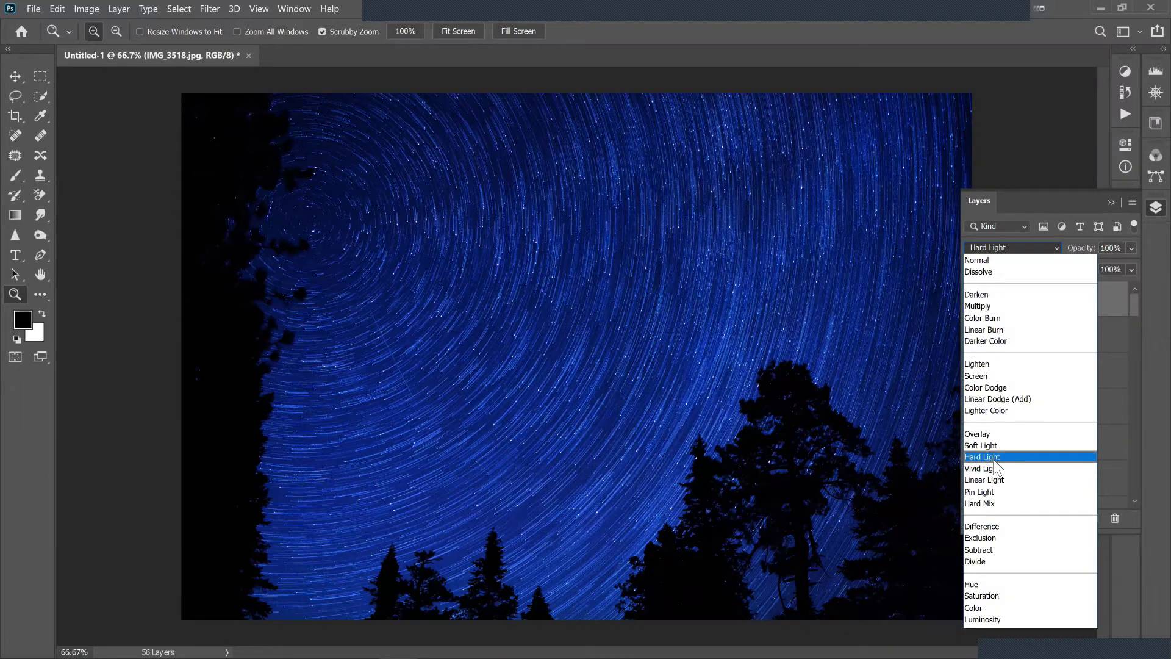
key("Up")
key("Up")
key("Up")
key("Up")
key("Up")
key("Up")
key("Up")
key("Return")
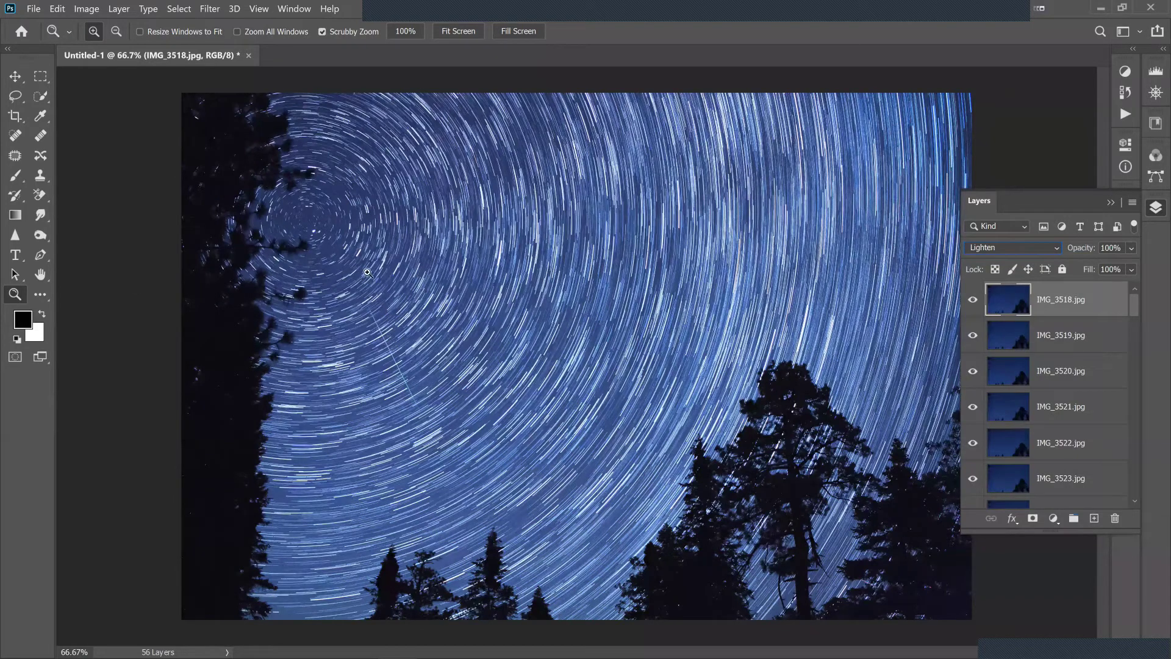
Zoom in to 200% on the star trails, preview Pin Light and Linear Light on the IMG_3518.jpg layer, and cancel the change.
double_click(453, 271)
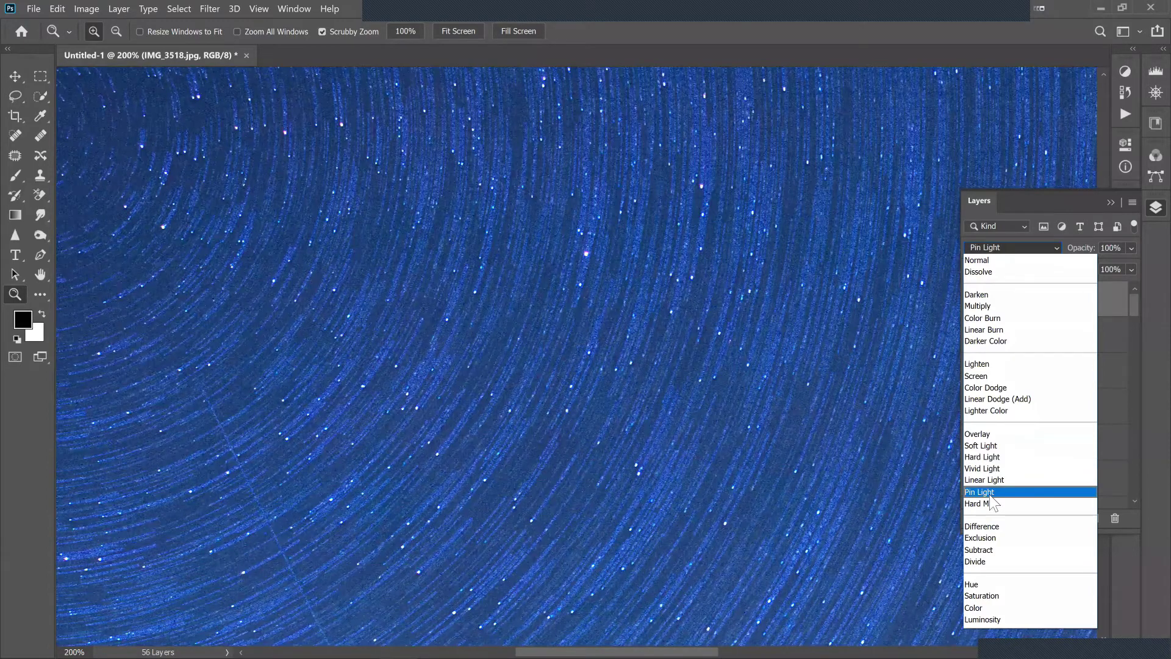
key("Up")
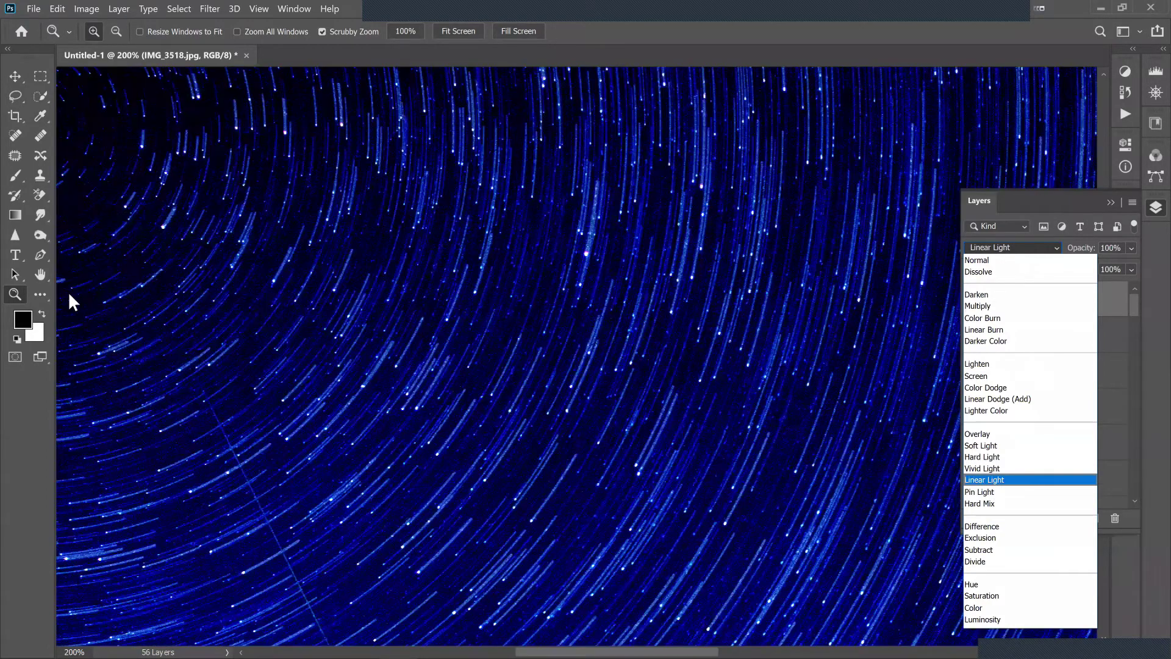
key("Escape")
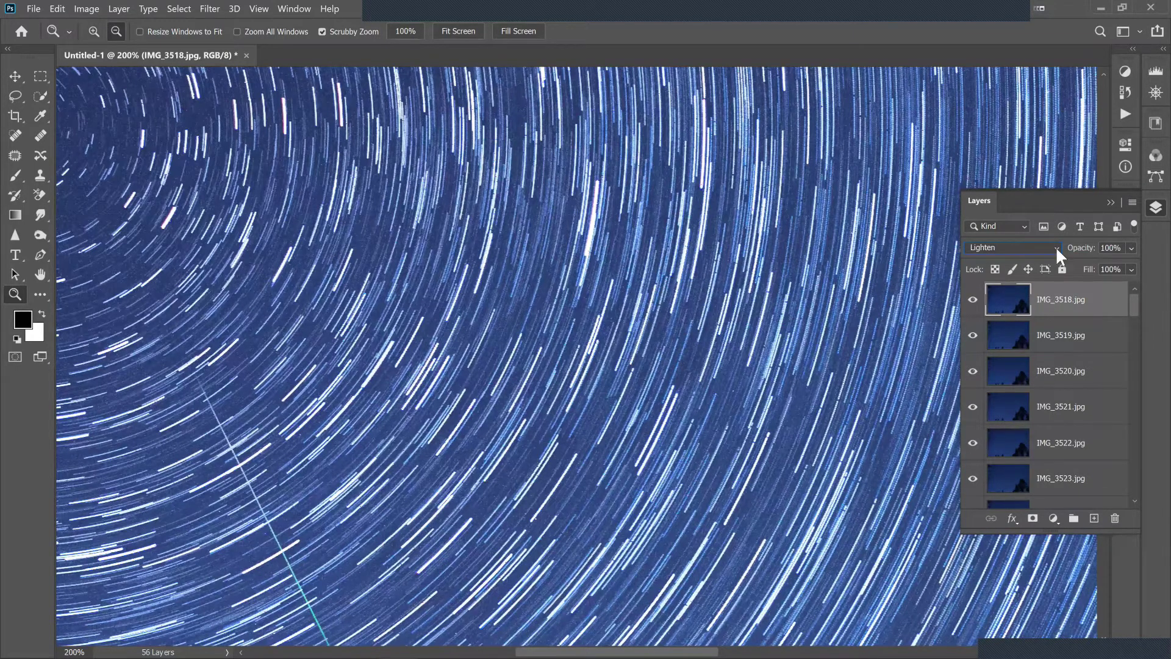
Set the blend mode of the IMG_3518.jpg layer to Pin Light and inspect the star trails up close and at full view.
key("ctrl+0")
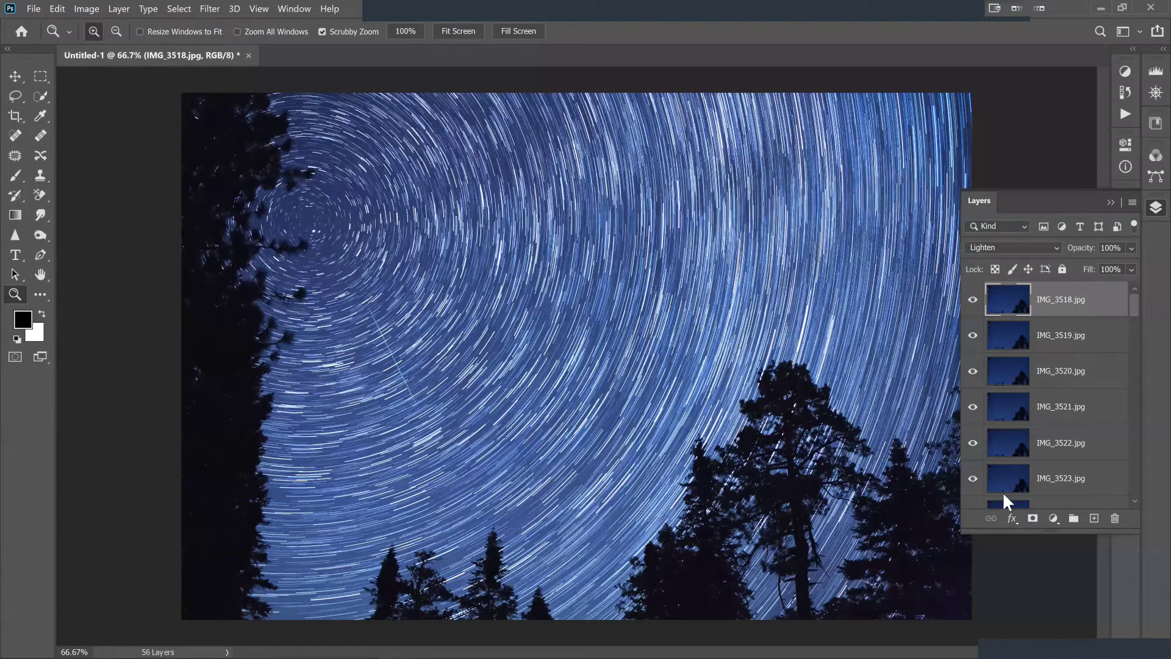
key("shift+alt+z")
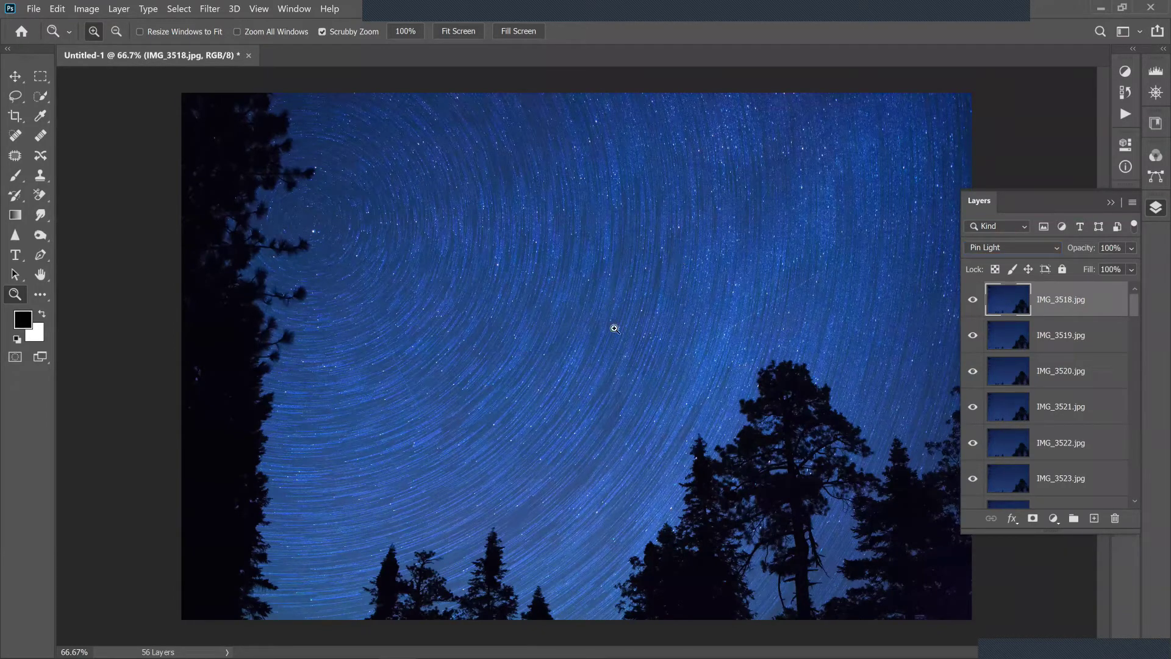
left_click(688, 316)
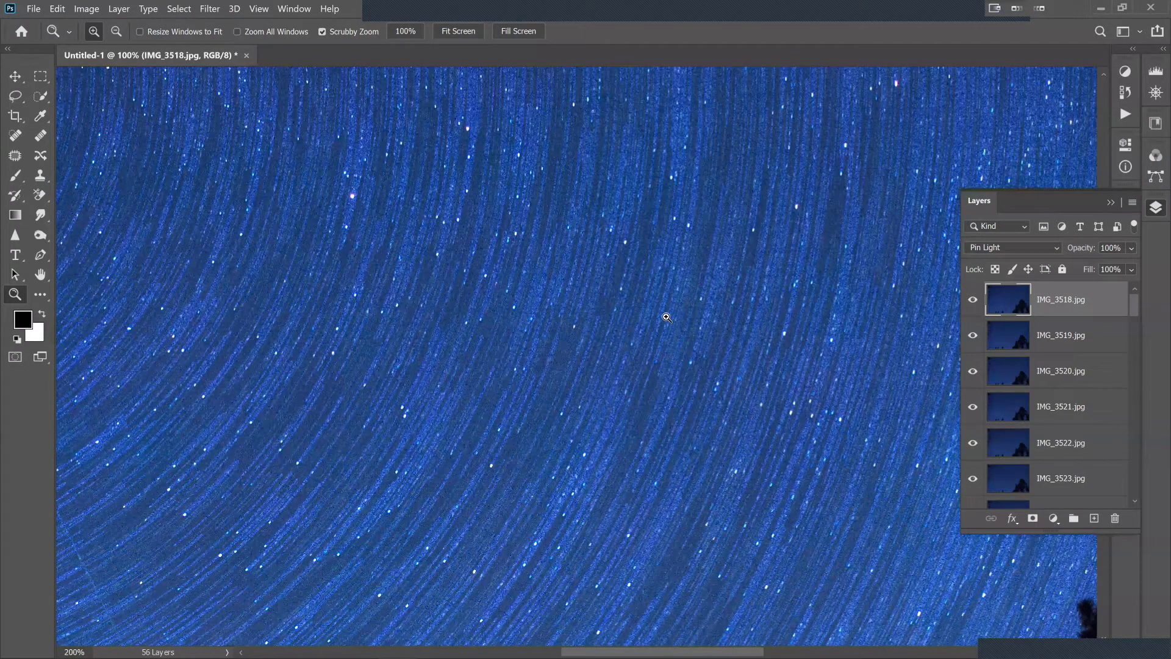
key("ctrl+0")
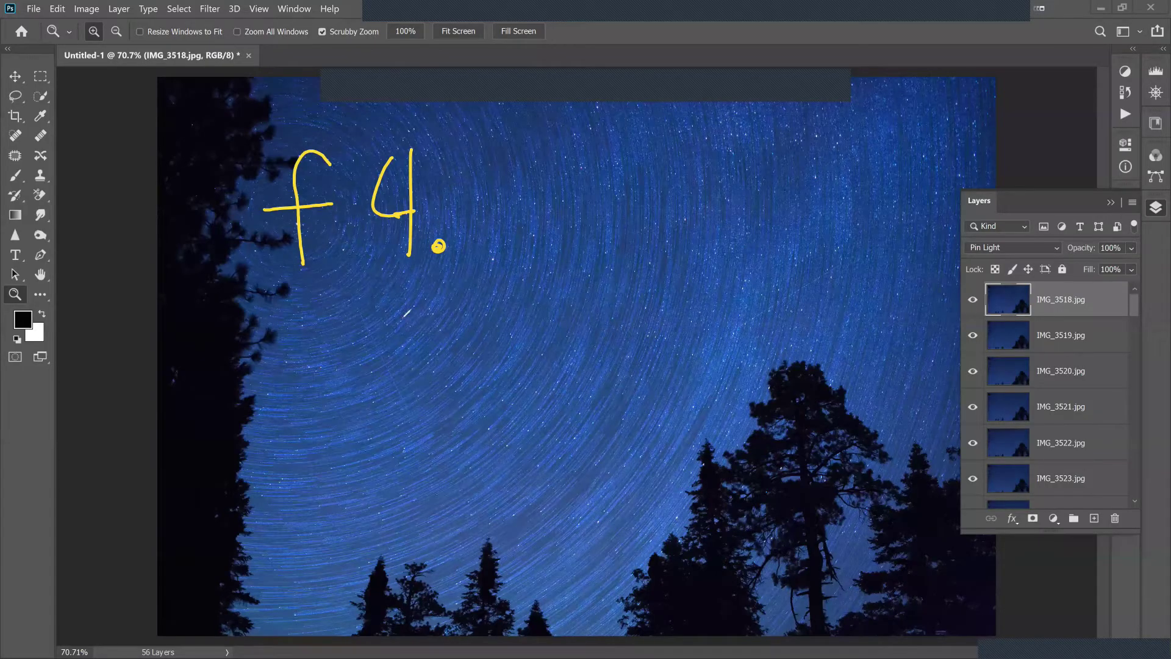
Handwrite the exposure settings f4, ISO 1600 and SEC 30 over the image as screen annotations, and clear them.
left_click_drag(454, 320, 430, 344)
left_click_drag(565, 290, 566, 381)
left_click_drag(629, 286, 603, 369)
mouse_move(687, 310)
left_mouse_down()
mouse_move(715, 307)
mouse_move(694, 313)
left_mouse_up()
mouse_move(750, 311)
left_mouse_down()
mouse_move(732, 369)
mouse_move(741, 312)
left_mouse_up()
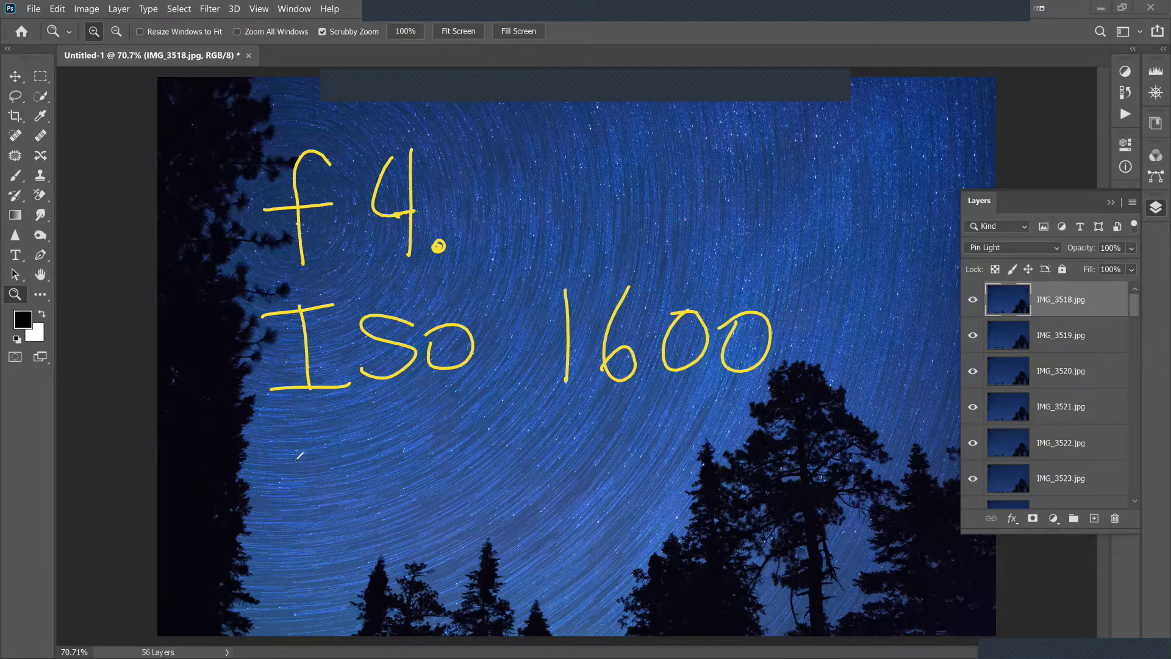
left_click(409, 446)
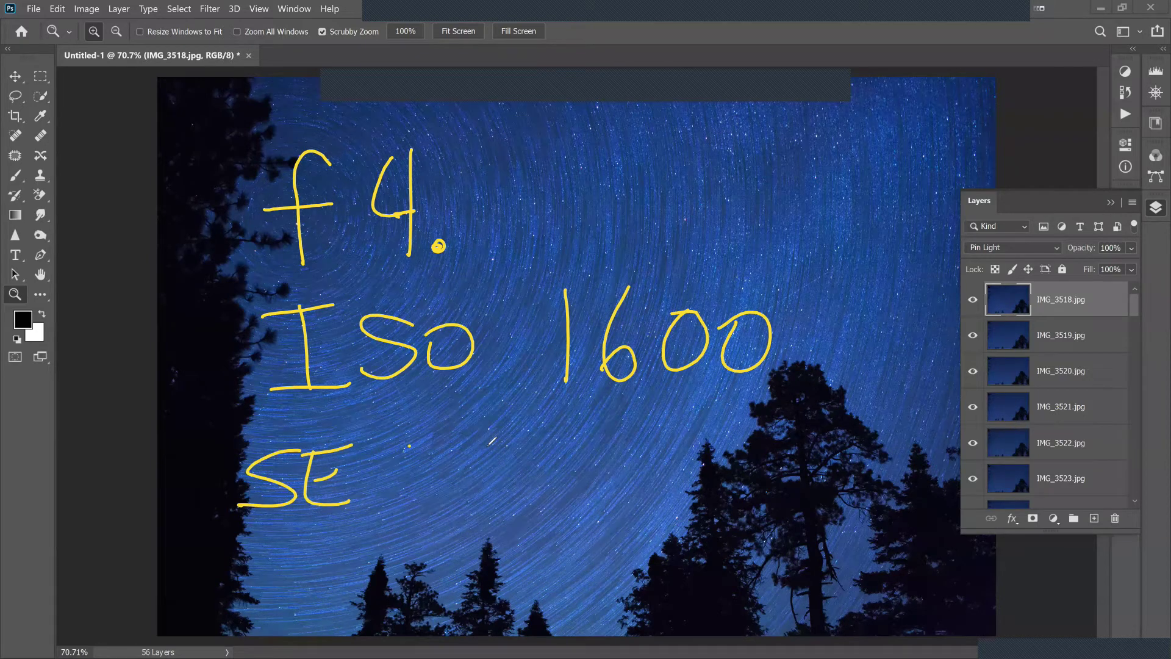
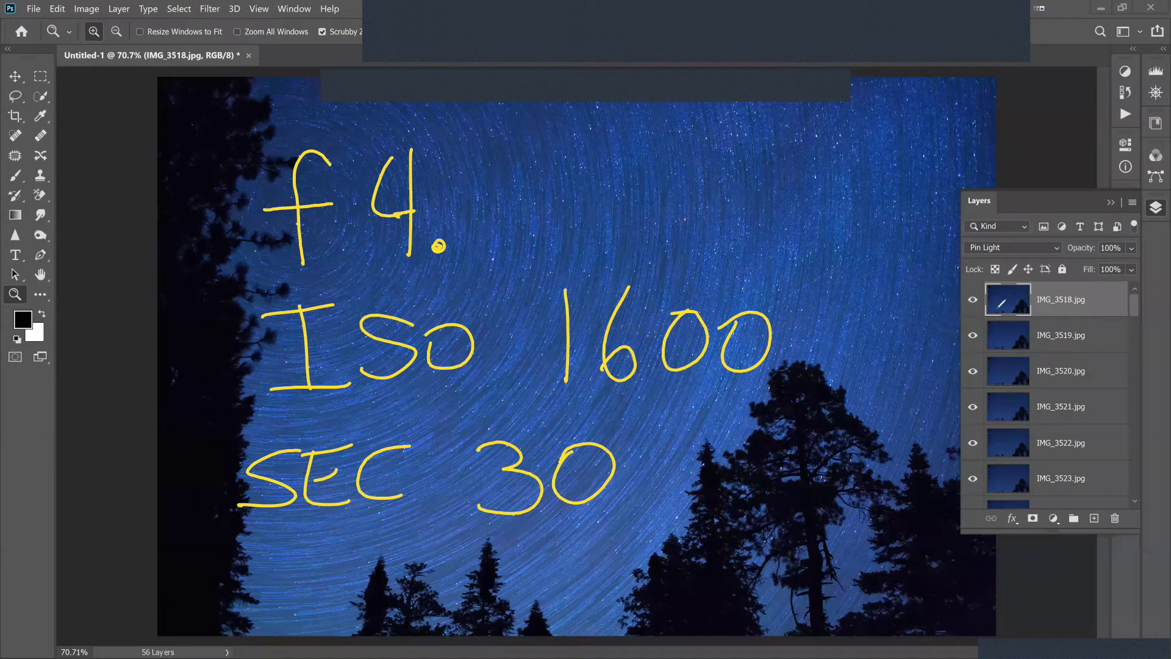
key("Escape")
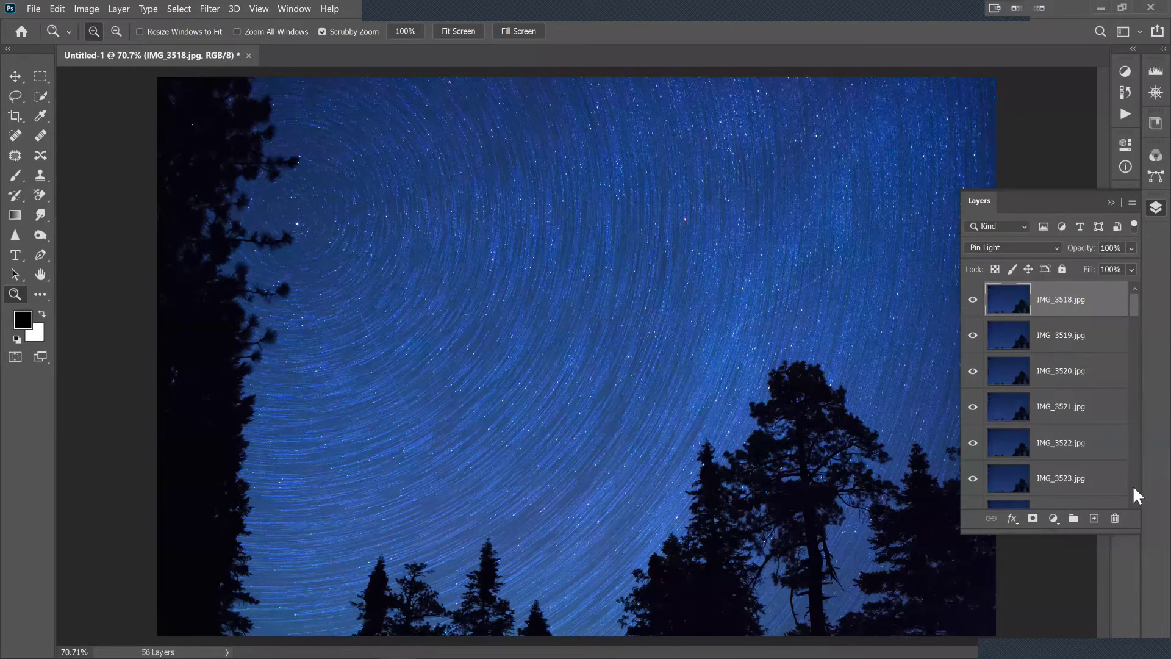
Select all layers from IMG_3518.jpg to IMG_3573.jpg and set their blend mode to Lighten.
key("ctrl+alt+a")
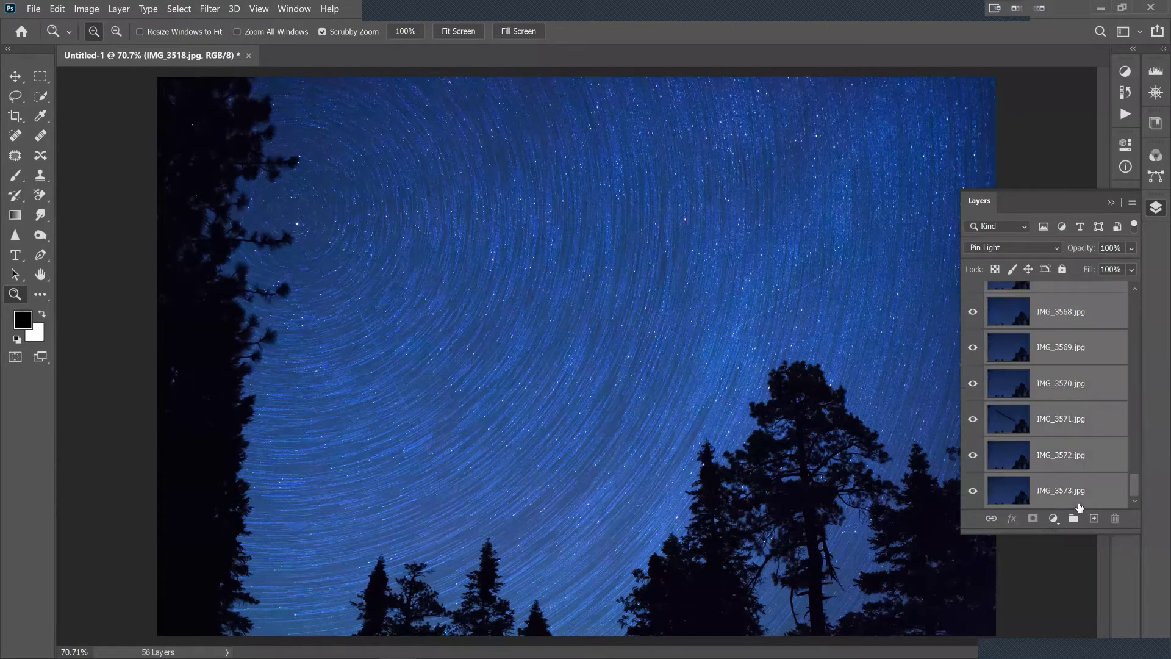
left_click(1029, 248)
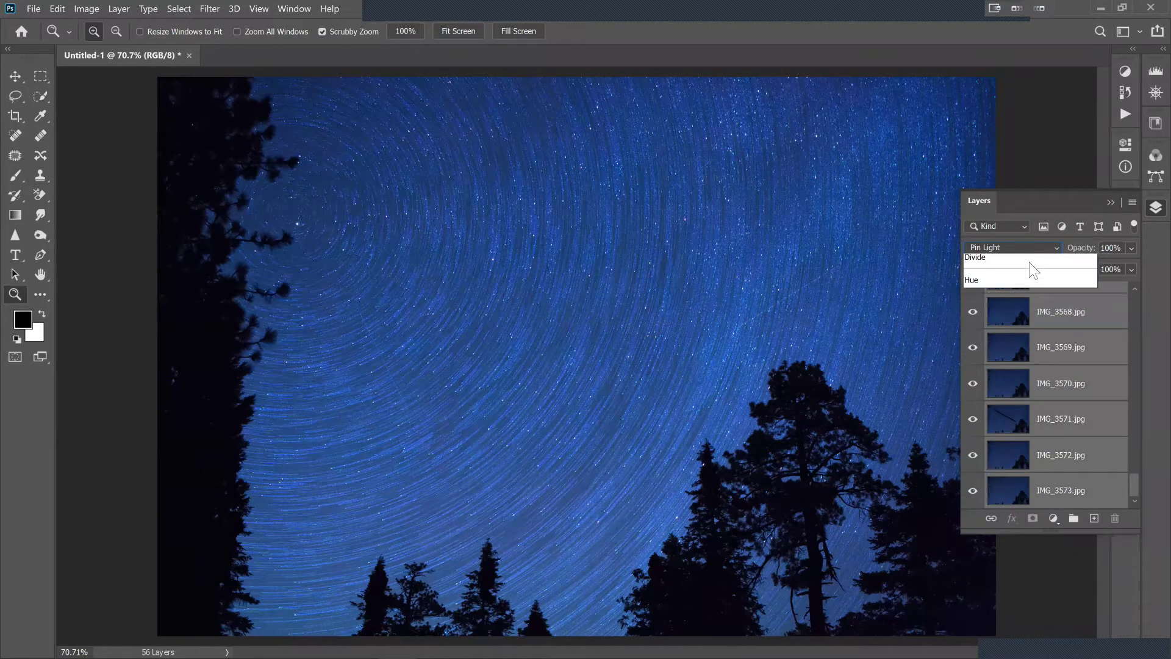
left_click(994, 363)
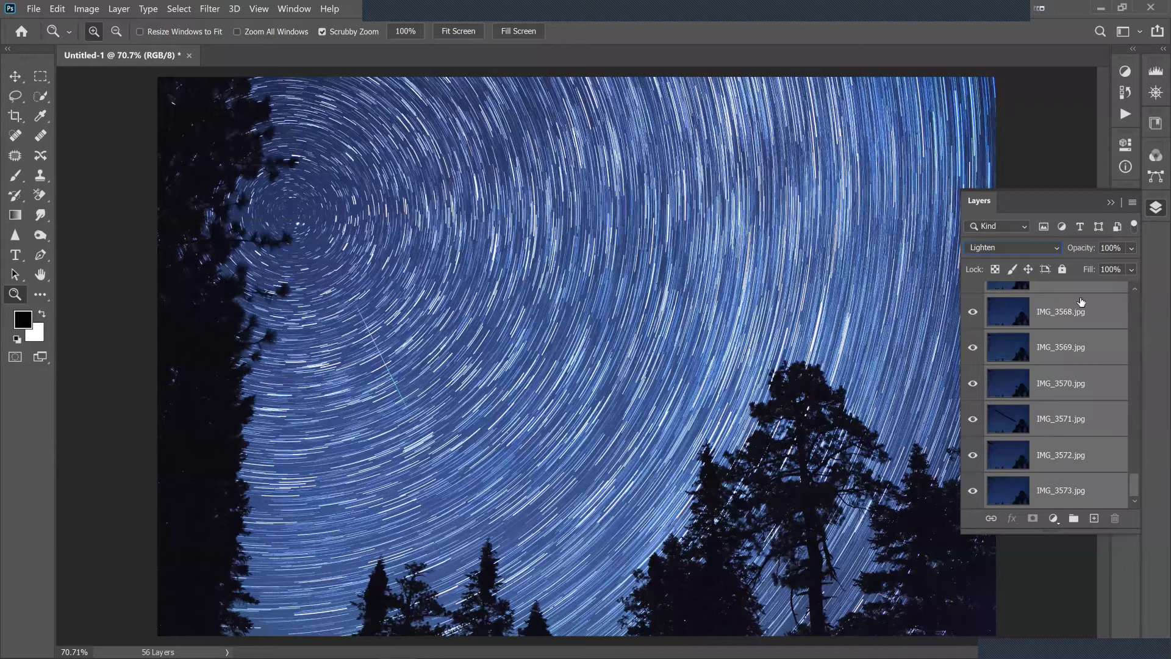
scroll(1080, 302, "up", 10)
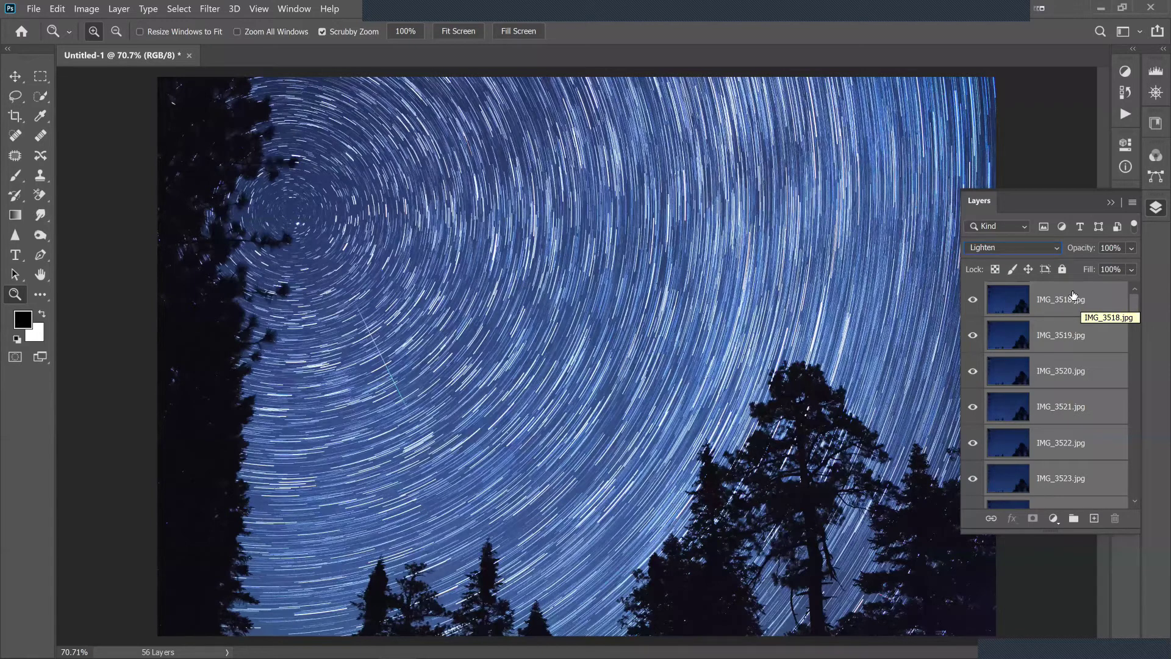
Close the Untitled-1 document without saving and minimize Photoshop to reach the file windows.
left_click(190, 56)
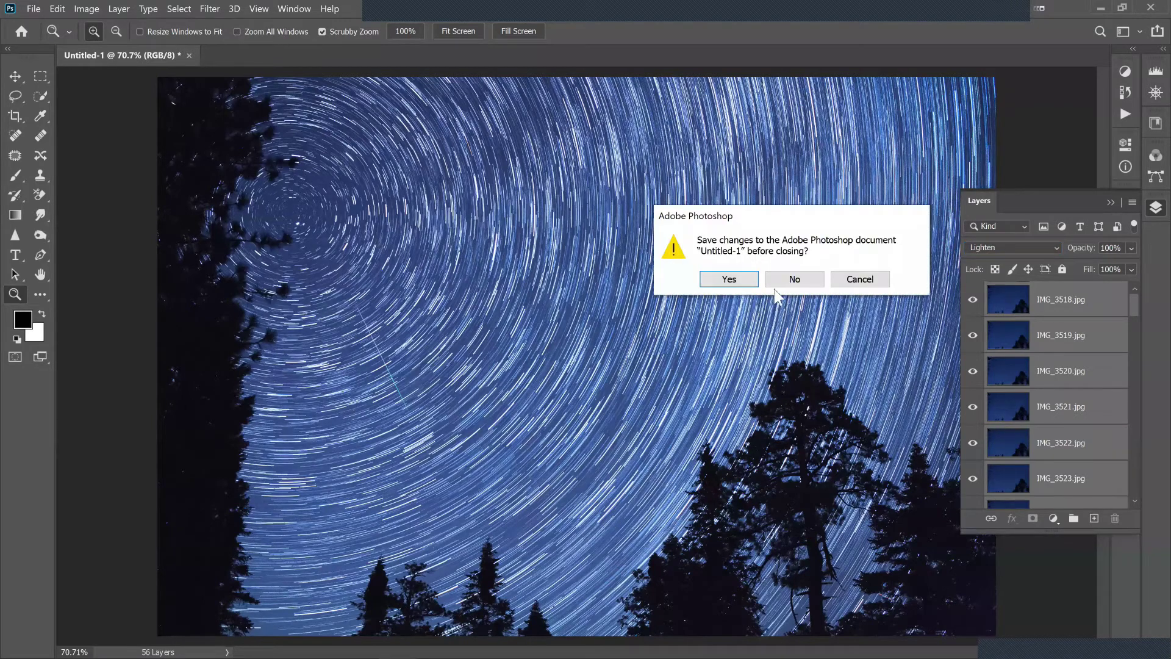
left_click(797, 284)
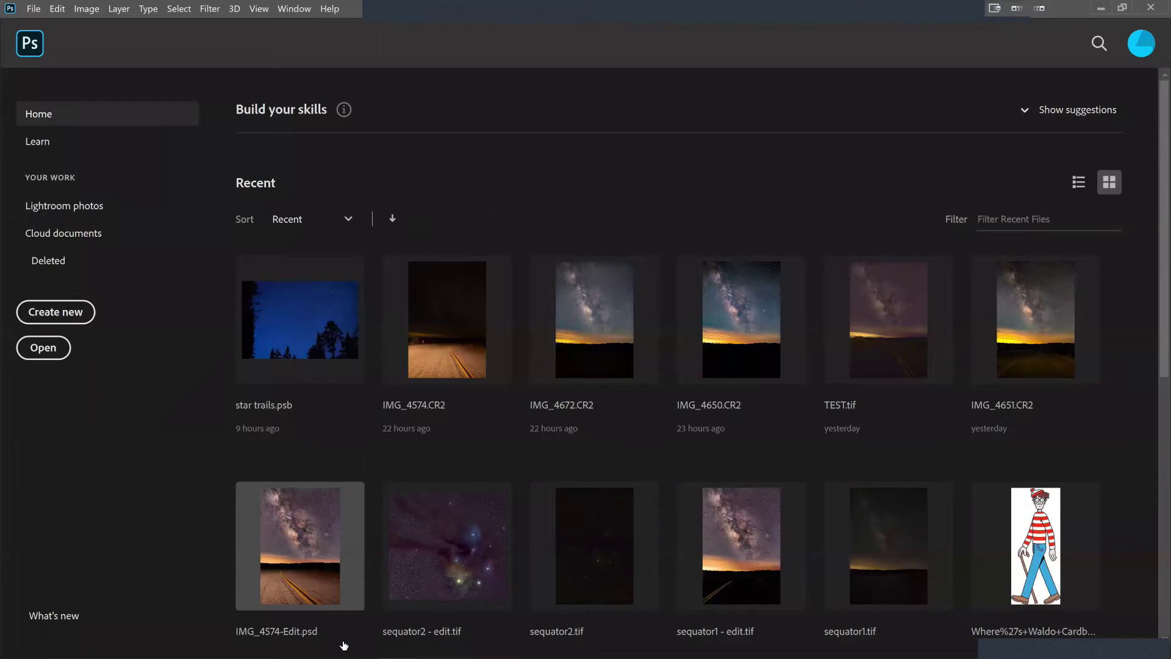
left_click(1096, 9)
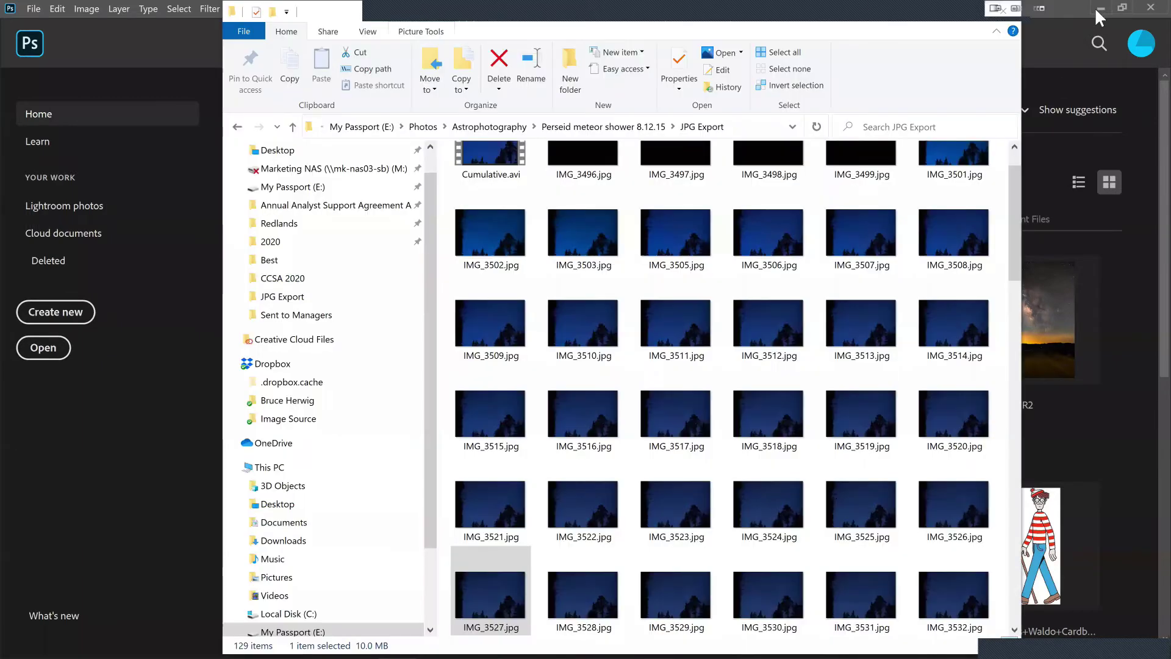
Open the JPG Export folder inside the Perseid meteor shower 8.12.15 folder.
scroll(616, 247, "up", 2)
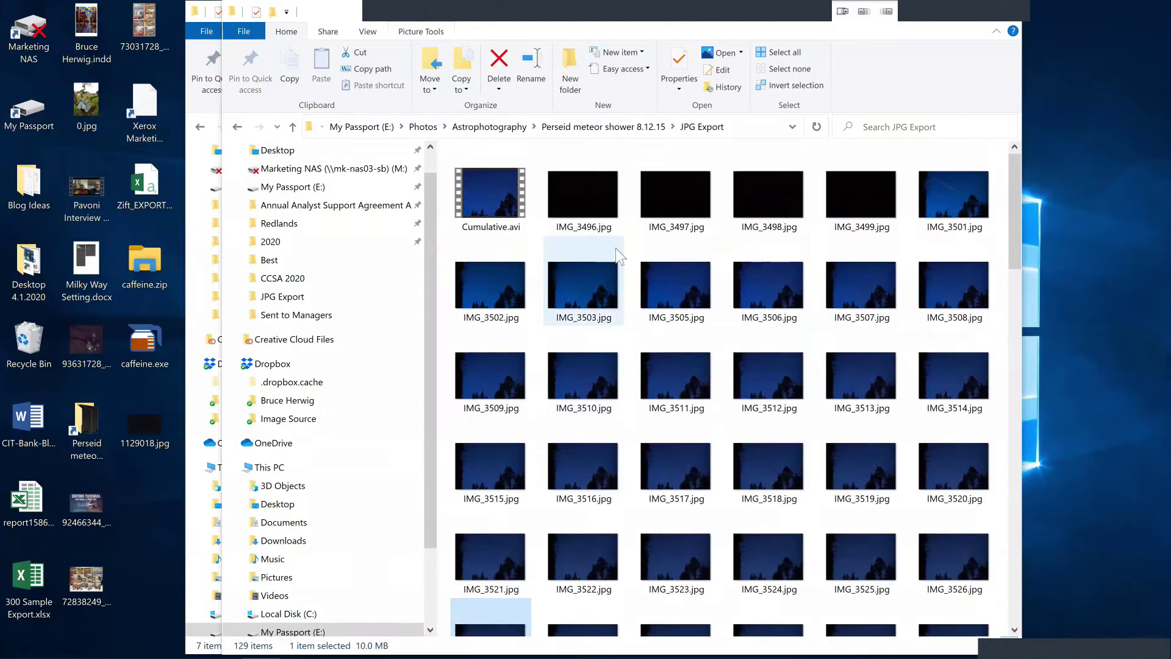
left_click(522, 127)
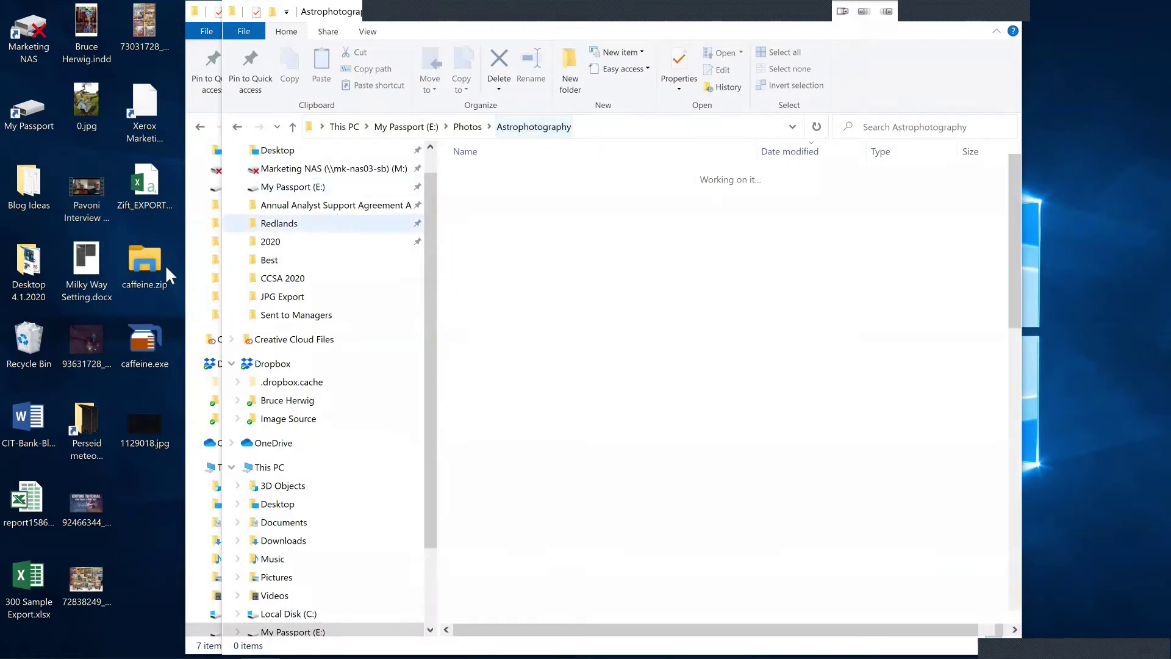
double_click(89, 408)
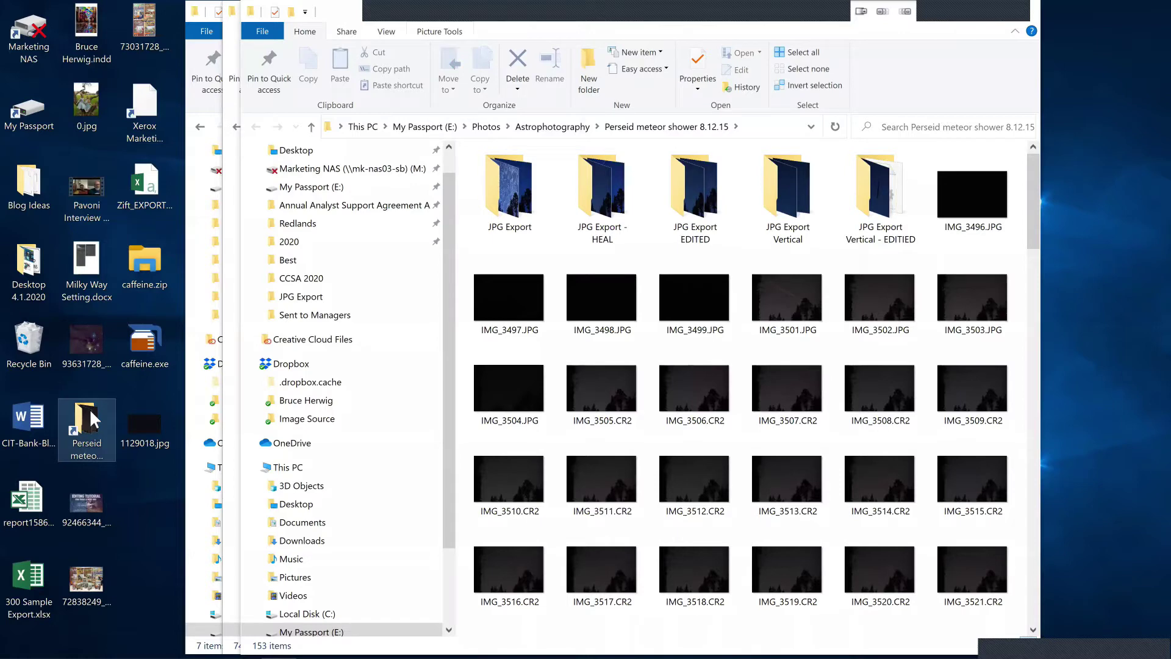
double_click(505, 198)
left_click(502, 195)
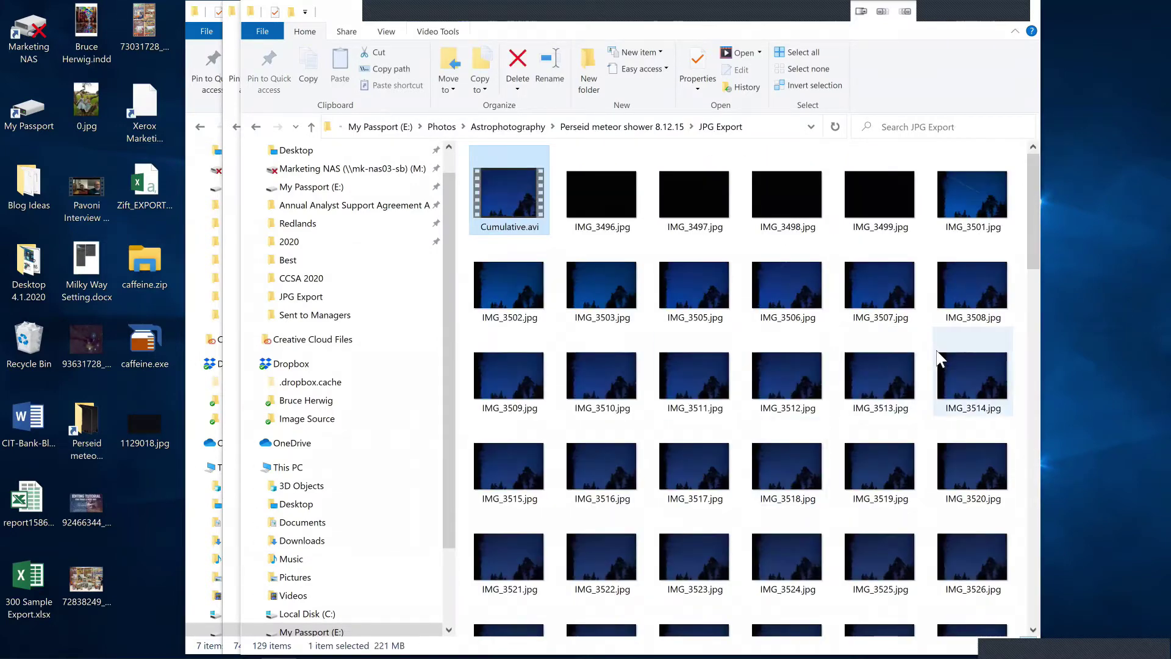
Open IMG_3571.jpg in the photo viewer and compare it with the neighbouring frames IMG_3572.jpg and IMG_3570.jpg.
left_click_drag(1035, 235, 1024, 454)
left_click(692, 331)
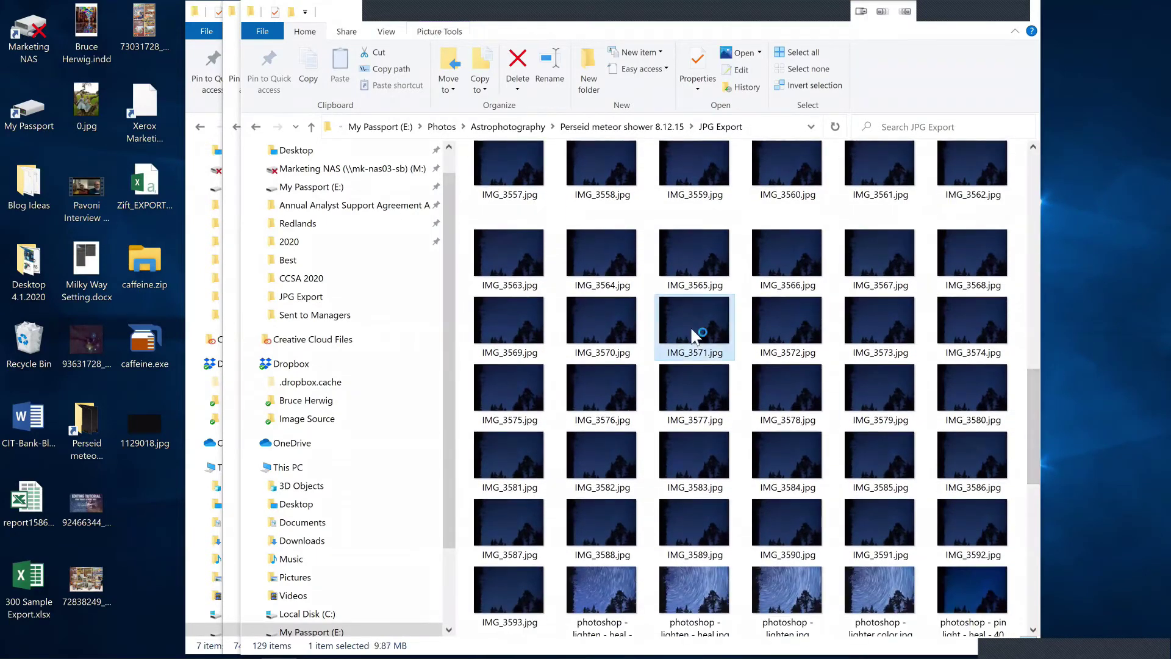
double_click(690, 326)
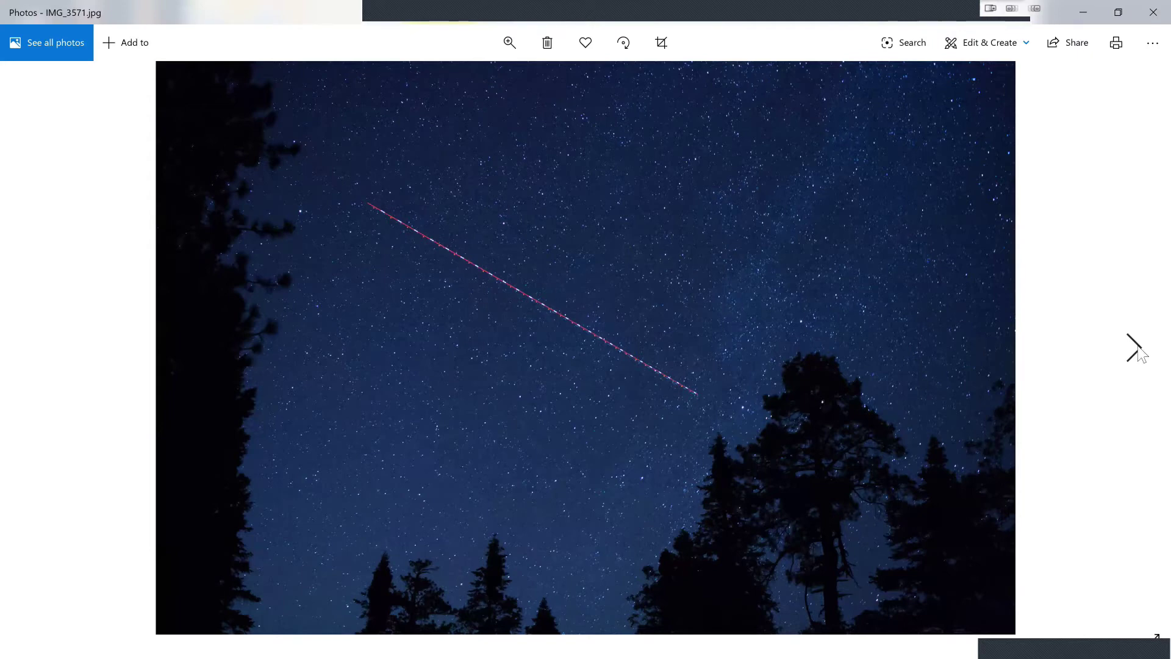
left_click(1135, 349)
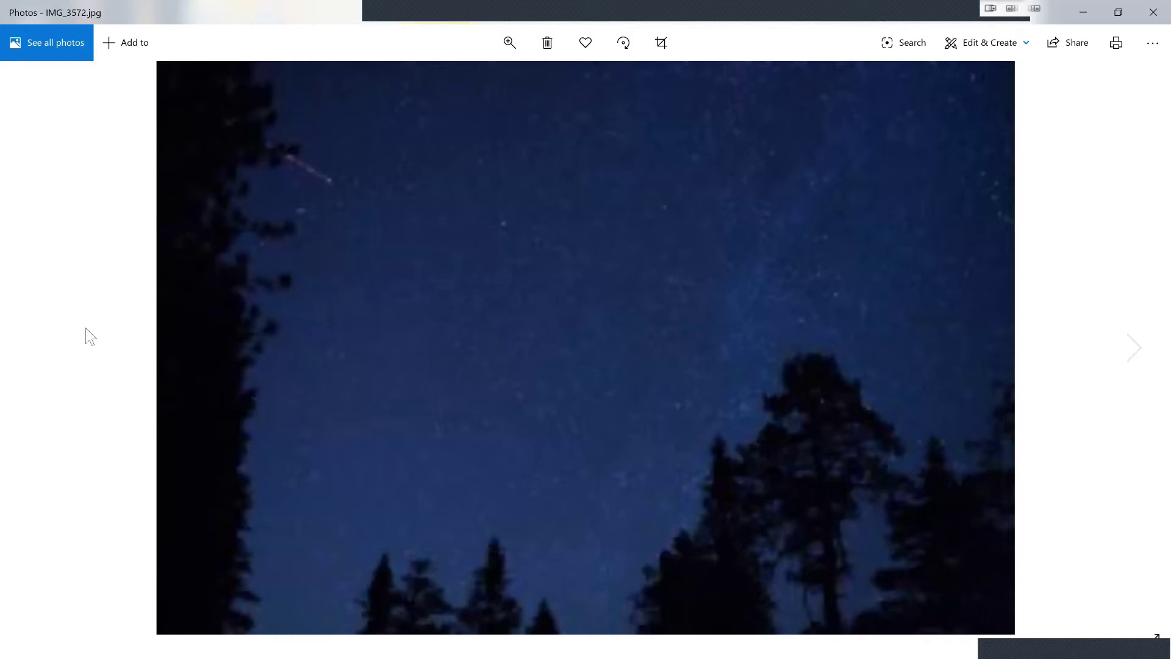
left_click(37, 349)
left_click(38, 349)
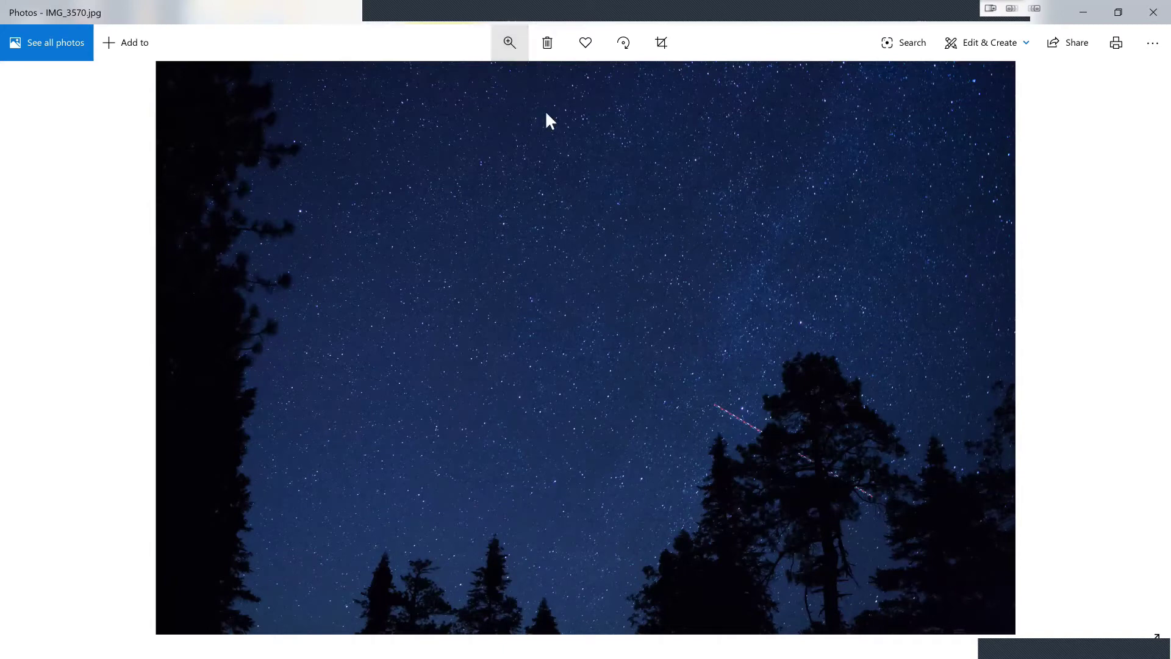
Zoom in on IMG_3570.jpg to examine the airplane trail passing behind the large tree.
left_click(509, 42)
left_click(506, 83)
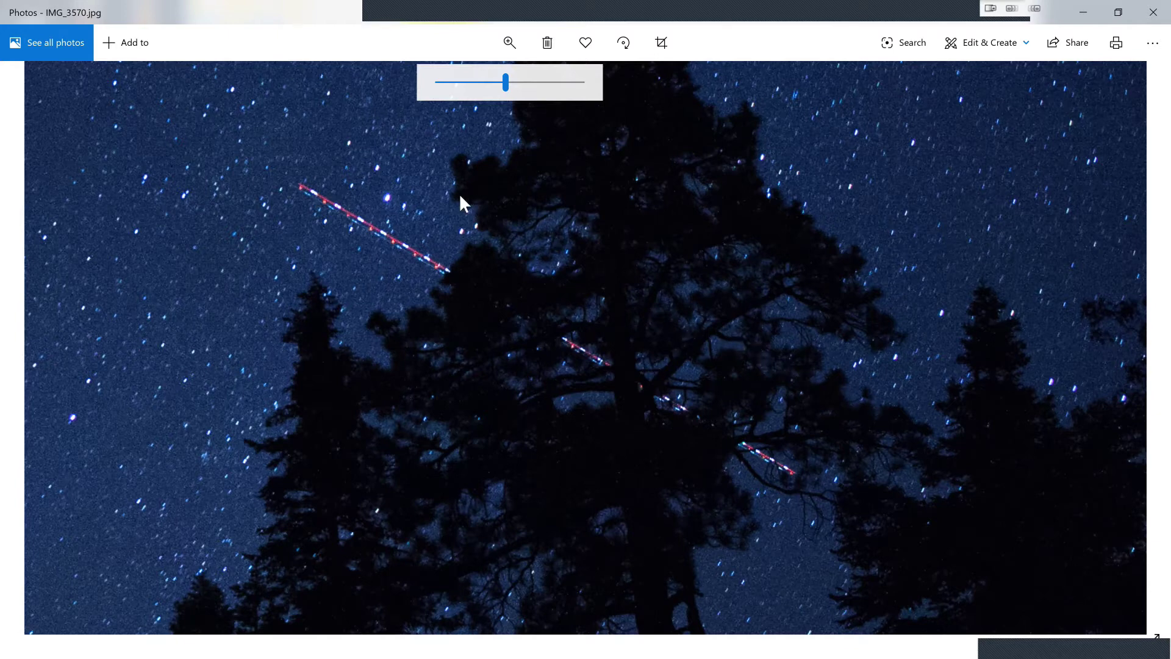
left_click_drag(617, 323, 656, 225)
scroll(816, 326, "down", 3)
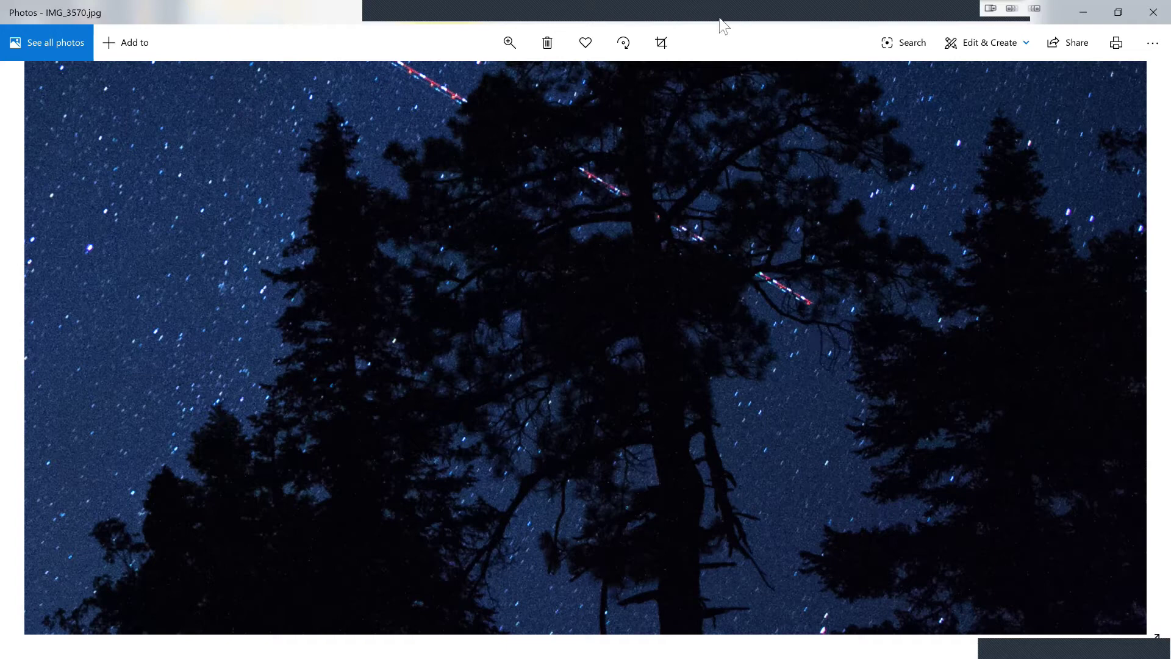
Sketch a dashed airplane trail across the tree and further strokes beside it as screen annotations, and clear them.
left_click(858, 29)
mouse_move(762, 370)
left_mouse_down()
mouse_move(775, 375)
mouse_move(754, 365)
left_mouse_up()
left_click_drag(726, 348, 719, 342)
left_click_drag(692, 320, 555, 239)
left_click_drag(535, 217, 464, 160)
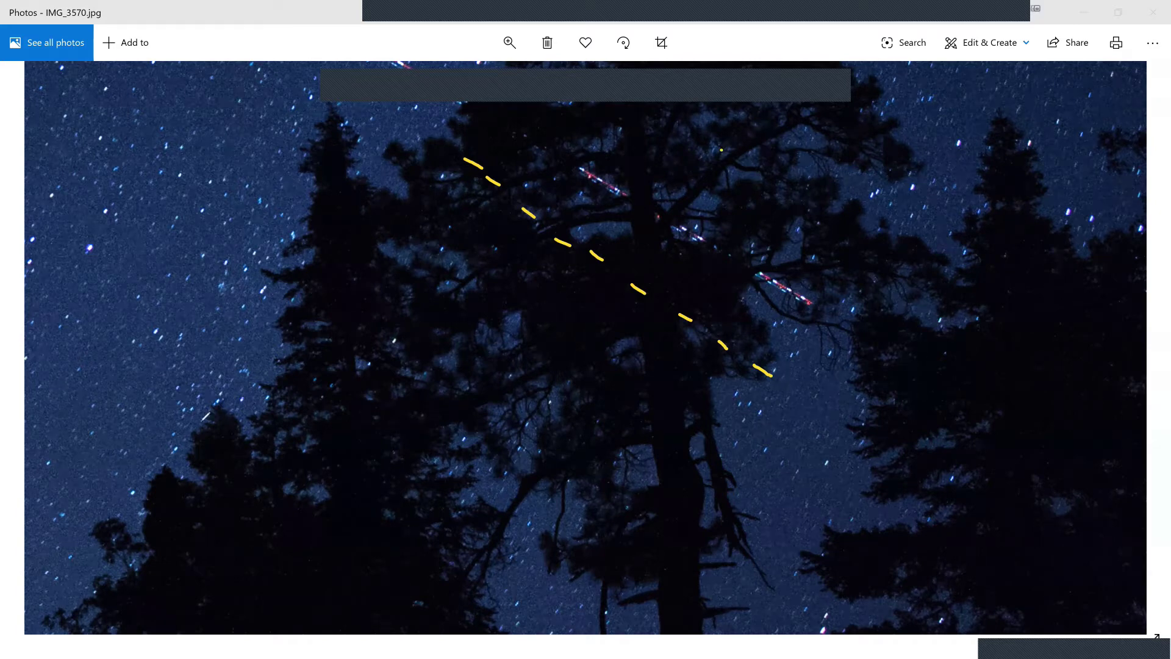
mouse_move(187, 426)
left_mouse_down()
mouse_move(423, 460)
mouse_move(217, 456)
mouse_move(359, 465)
mouse_move(384, 421)
left_mouse_up()
mouse_move(290, 359)
left_mouse_down()
mouse_move(319, 440)
mouse_move(256, 409)
mouse_move(310, 386)
mouse_move(298, 414)
left_mouse_up()
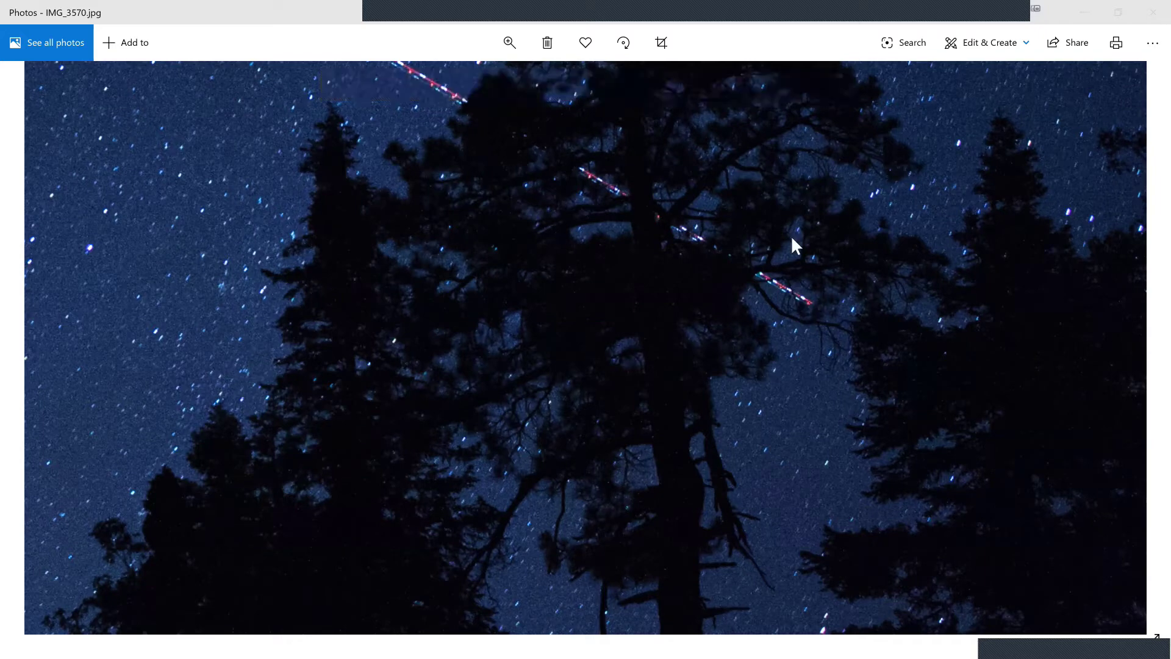
Draw a rising staircase over the sky in IMG_3570.jpg and label its first step "Moon" and "1".
left_click_drag(559, 163, 804, 321)
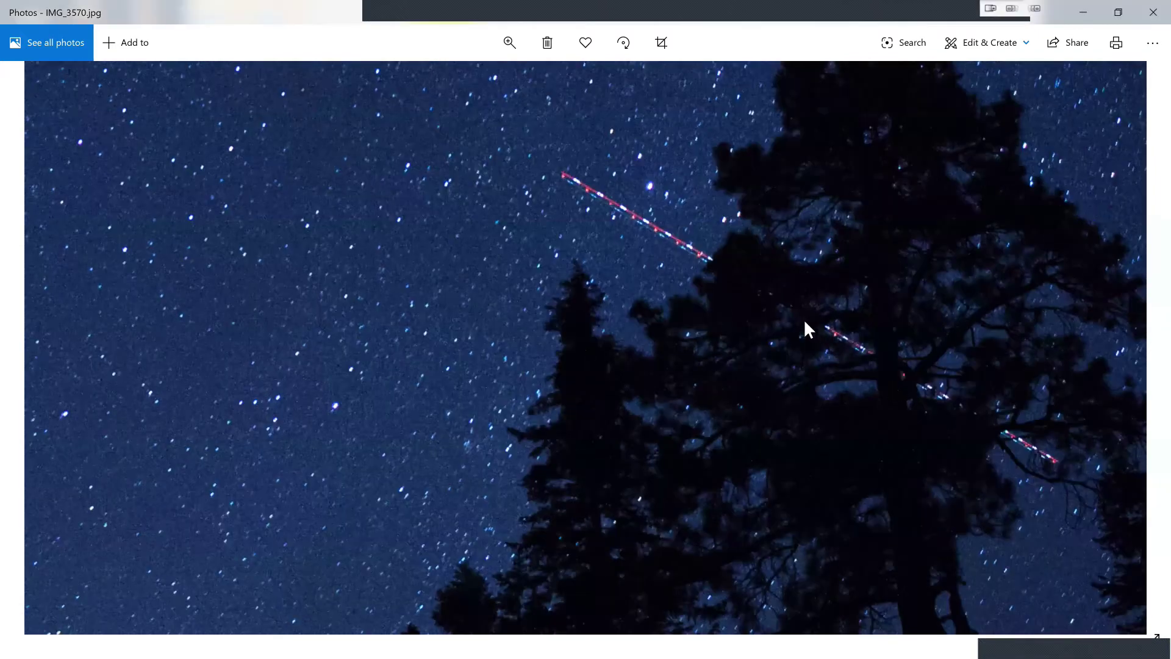
left_click_drag(734, 342, 651, 292)
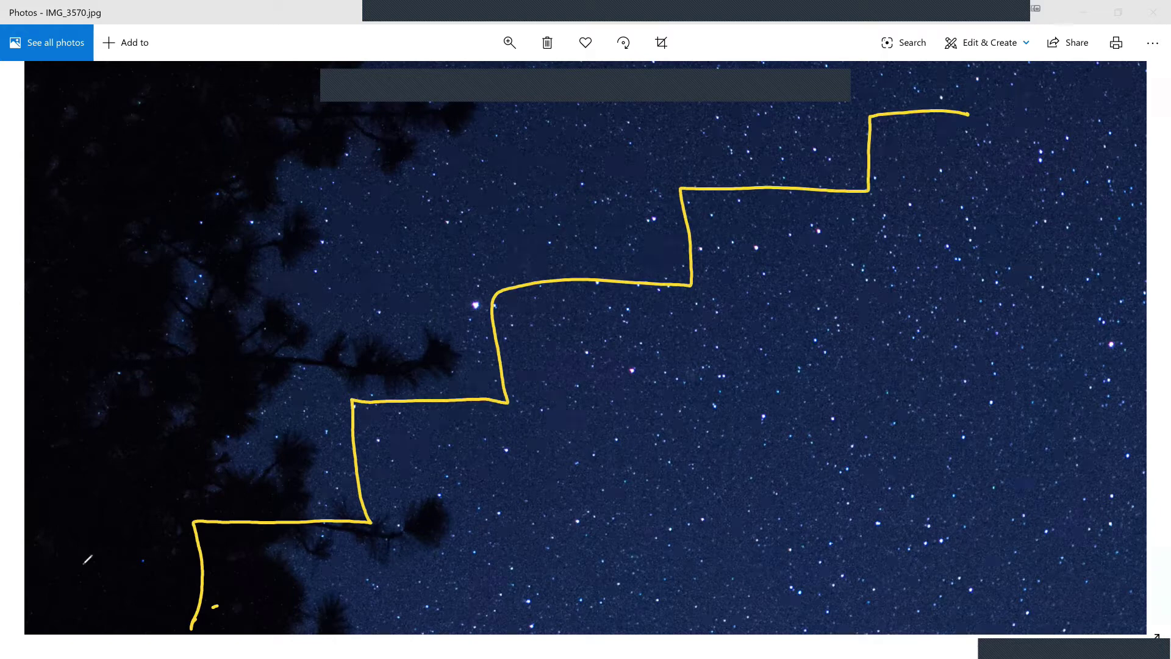
left_click_drag(84, 572, 186, 405)
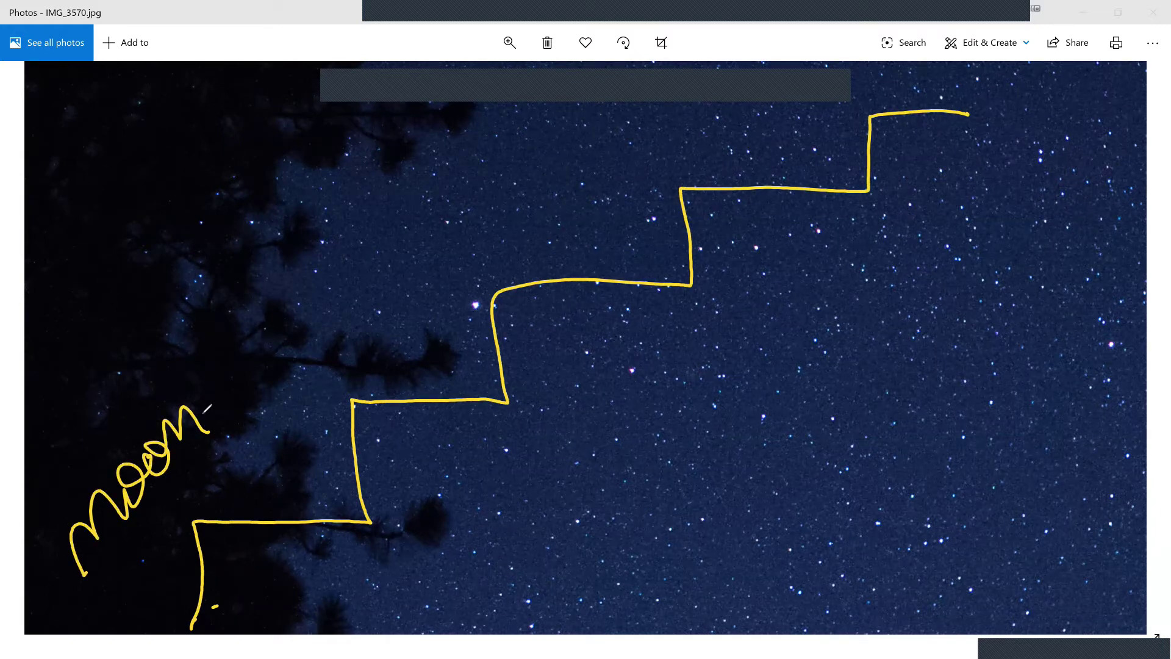
mouse_move(291, 547)
left_mouse_down()
mouse_move(275, 582)
mouse_move(270, 566)
left_mouse_up()
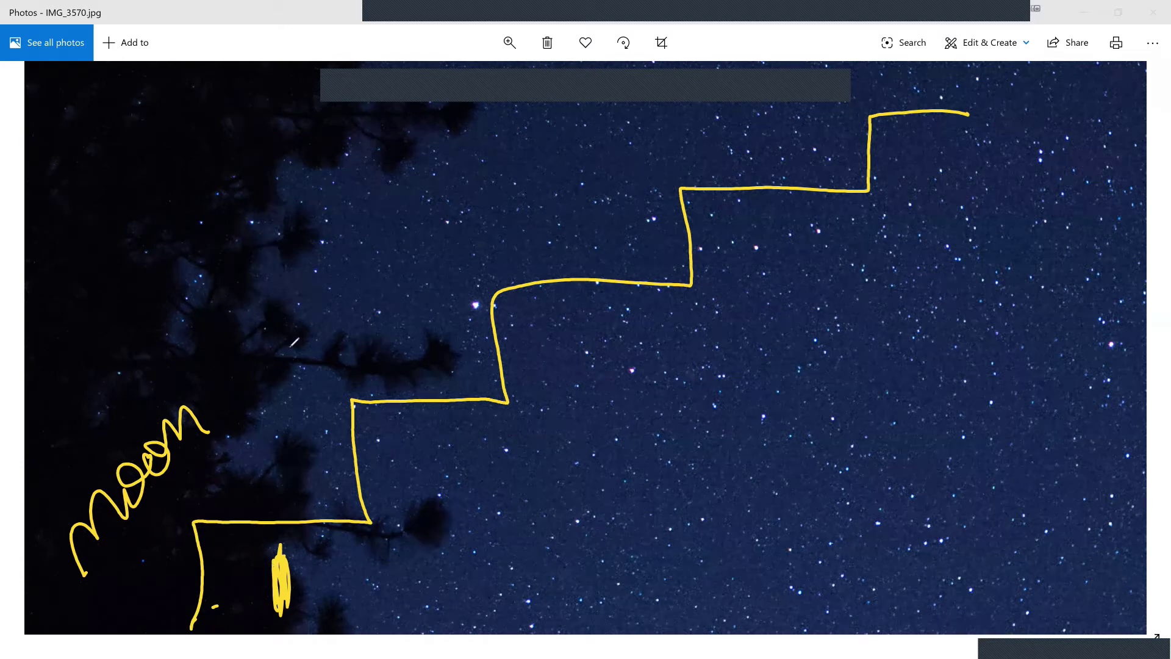
Number the second stair "2" and handwrite "STAR TRAILS" above it.
left_click_drag(379, 441, 395, 474)
left_click_drag(289, 332, 269, 380)
mouse_move(271, 334)
left_mouse_down()
mouse_move(368, 276)
mouse_move(401, 299)
left_mouse_up()
mouse_move(396, 251)
left_mouse_down()
mouse_move(424, 284)
mouse_move(441, 269)
left_mouse_up()
mouse_move(454, 239)
left_mouse_down()
mouse_move(477, 215)
mouse_move(473, 255)
left_mouse_up()
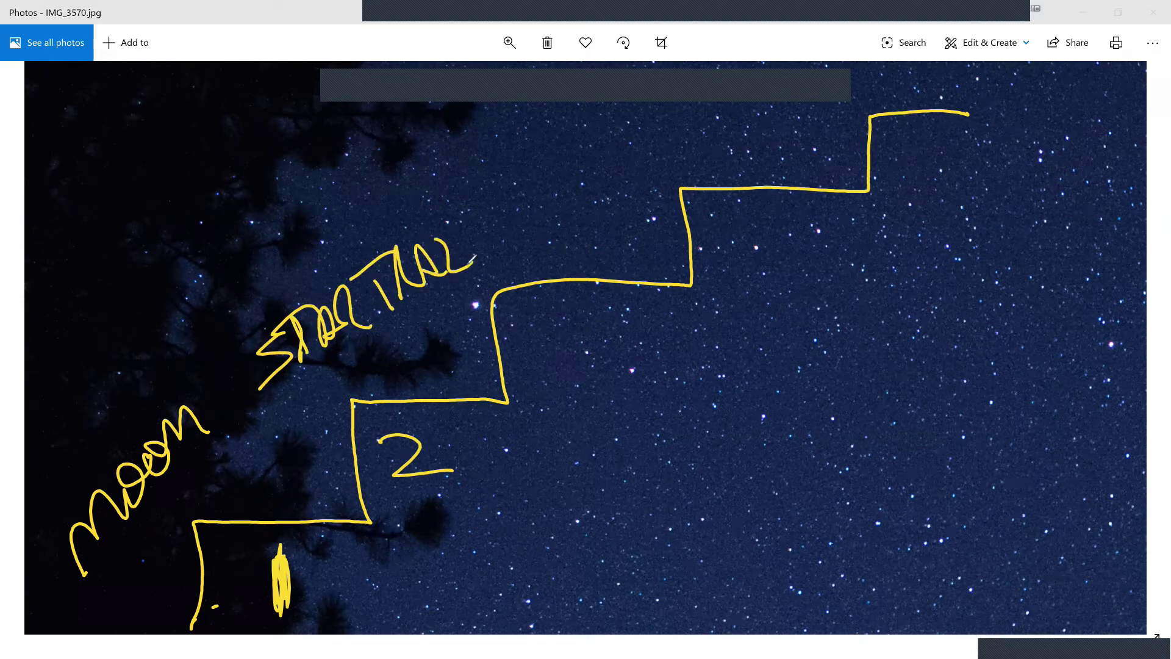
left_click_drag(481, 215, 471, 267)
Number the third stair "3" and handwrite "MILKY WAY" above it.
mouse_move(586, 311)
left_mouse_down()
mouse_move(604, 329)
mouse_move(598, 374)
left_mouse_up()
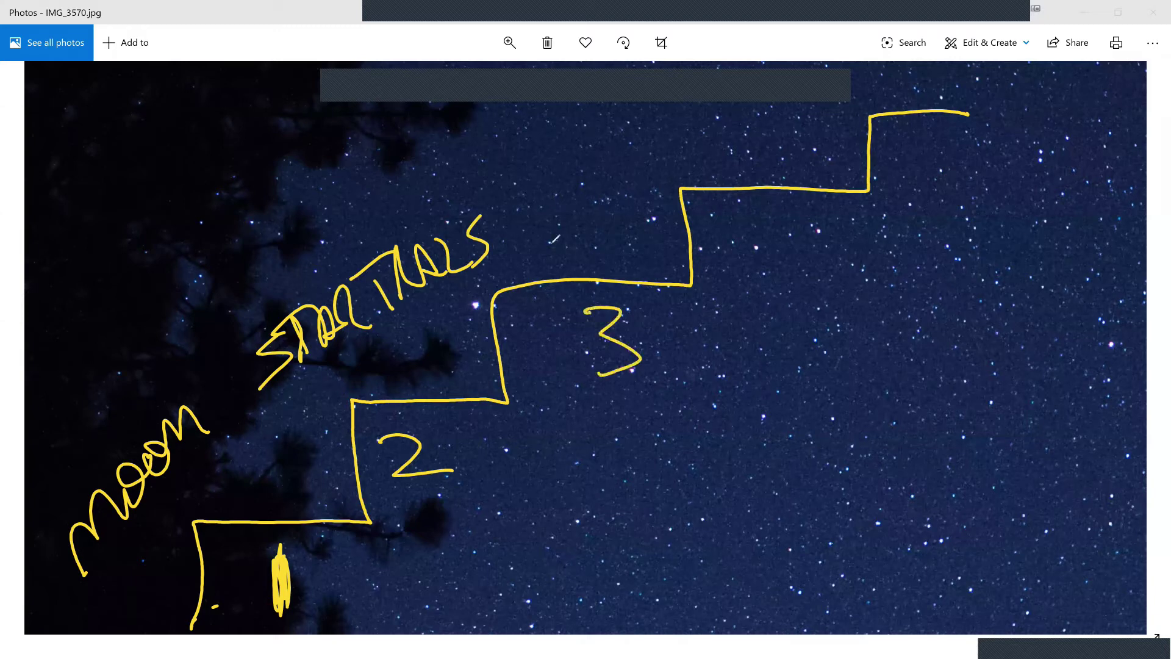
mouse_move(546, 253)
left_mouse_down()
mouse_move(598, 229)
mouse_move(656, 176)
mouse_move(663, 238)
left_mouse_up()
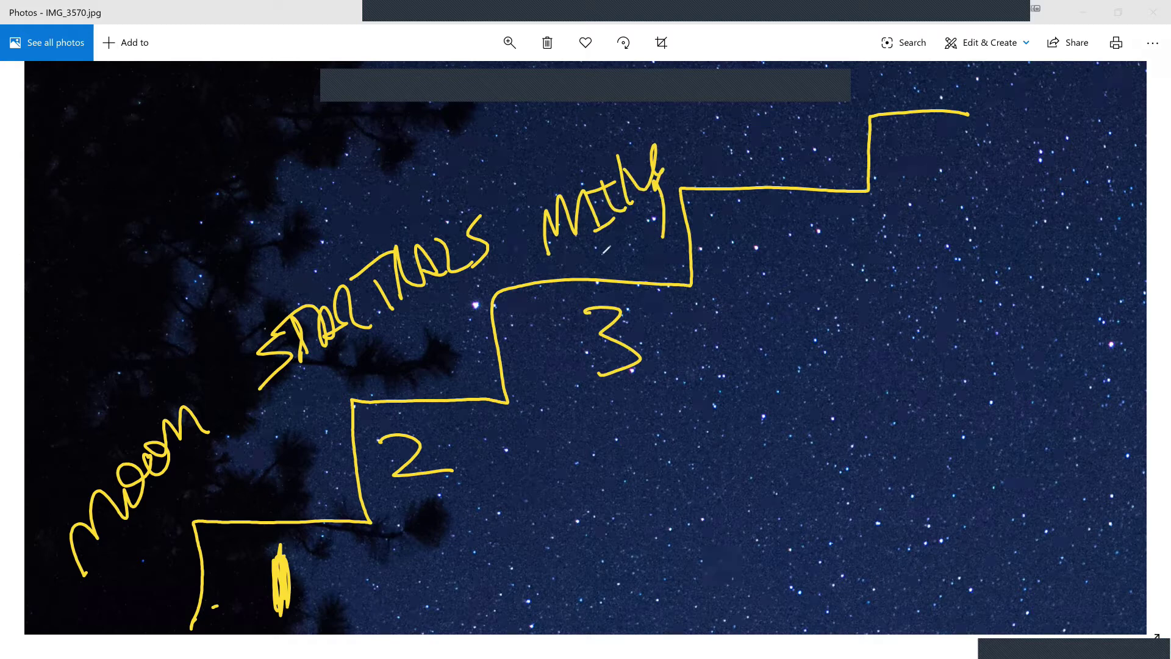
mouse_move(601, 256)
left_mouse_down()
mouse_move(658, 224)
mouse_move(659, 286)
left_mouse_up()
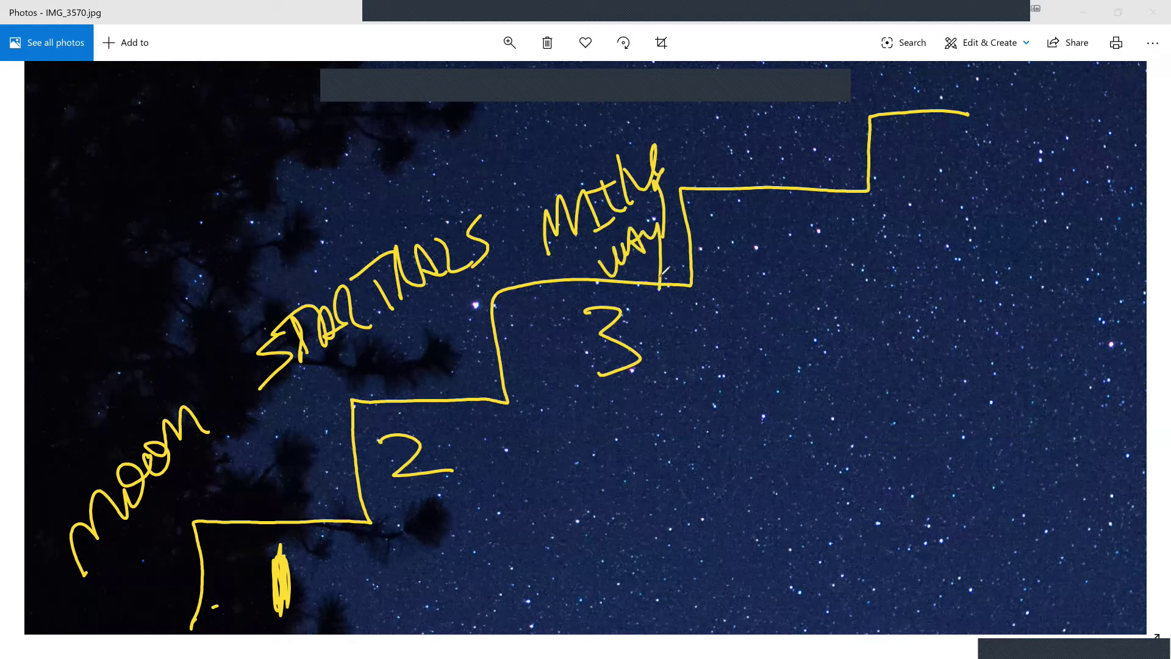
Draw a long rising arrow beside the fourth stair, handwriting "TRACK" above that stair and "STACK" below it.
mouse_move(791, 346)
left_mouse_down()
mouse_move(1088, 80)
mouse_move(1031, 89)
left_mouse_up()
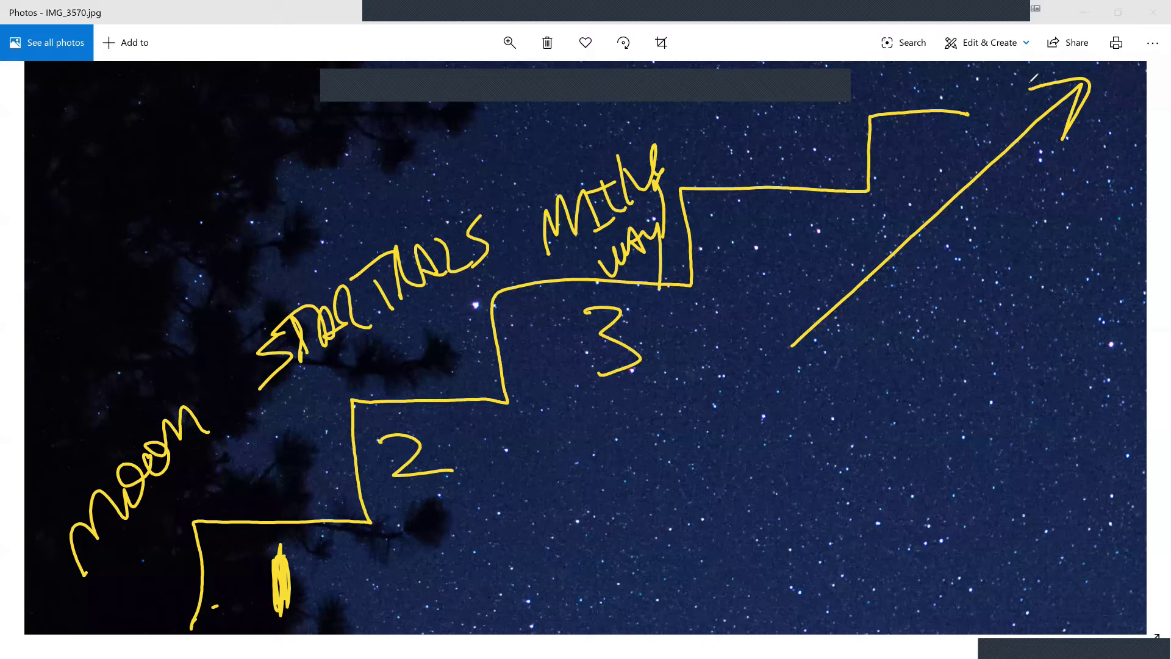
left_click_drag(758, 139, 747, 176)
mouse_move(748, 164)
left_mouse_down()
mouse_move(778, 151)
mouse_move(776, 171)
left_mouse_up()
mouse_move(778, 160)
left_mouse_down()
mouse_move(797, 124)
mouse_move(821, 128)
left_mouse_up()
left_click_drag(828, 102, 846, 139)
left_click_drag(866, 117, 842, 129)
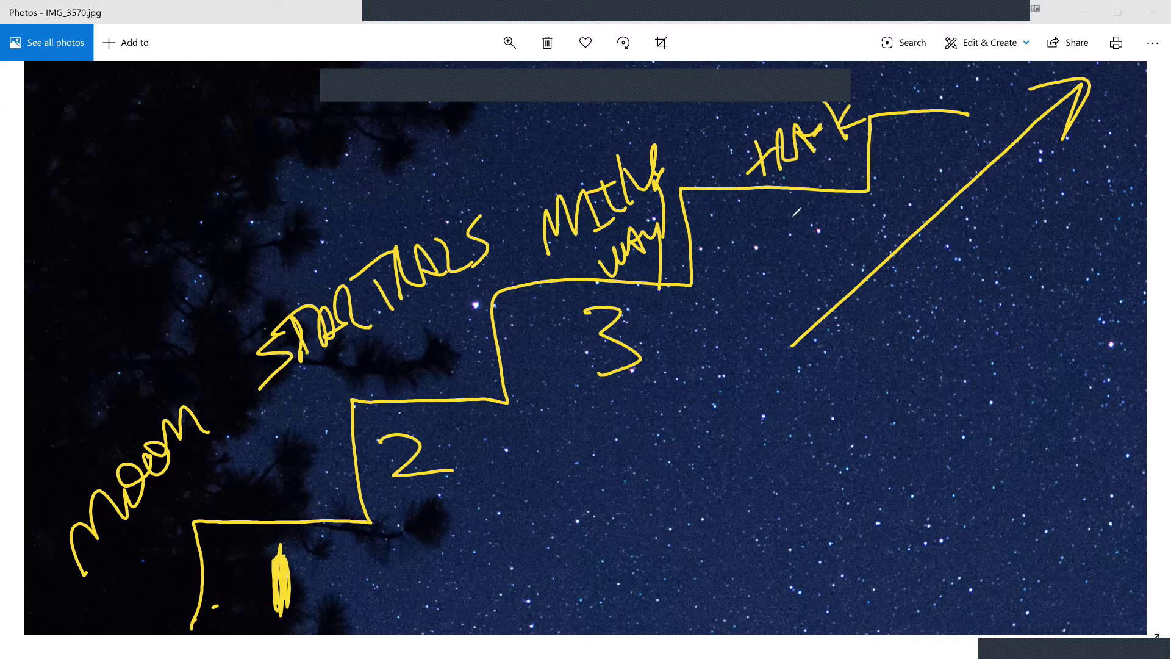
left_click_drag(786, 213, 778, 251)
left_click_drag(797, 195, 794, 240)
left_click_drag(813, 205, 854, 207)
left_click_drag(894, 165, 909, 210)
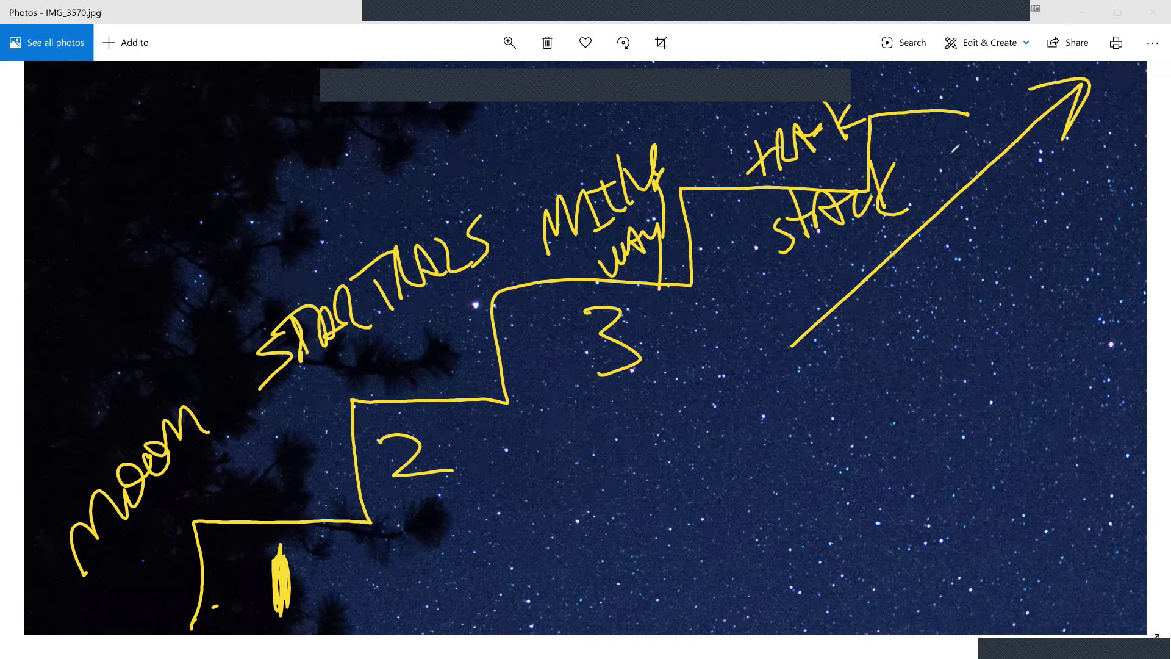
Add several shorter rising arrows around the long arrow's tip and circle the first three stairs.
left_click_drag(948, 161, 1037, 74)
left_click_drag(1022, 216, 1092, 169)
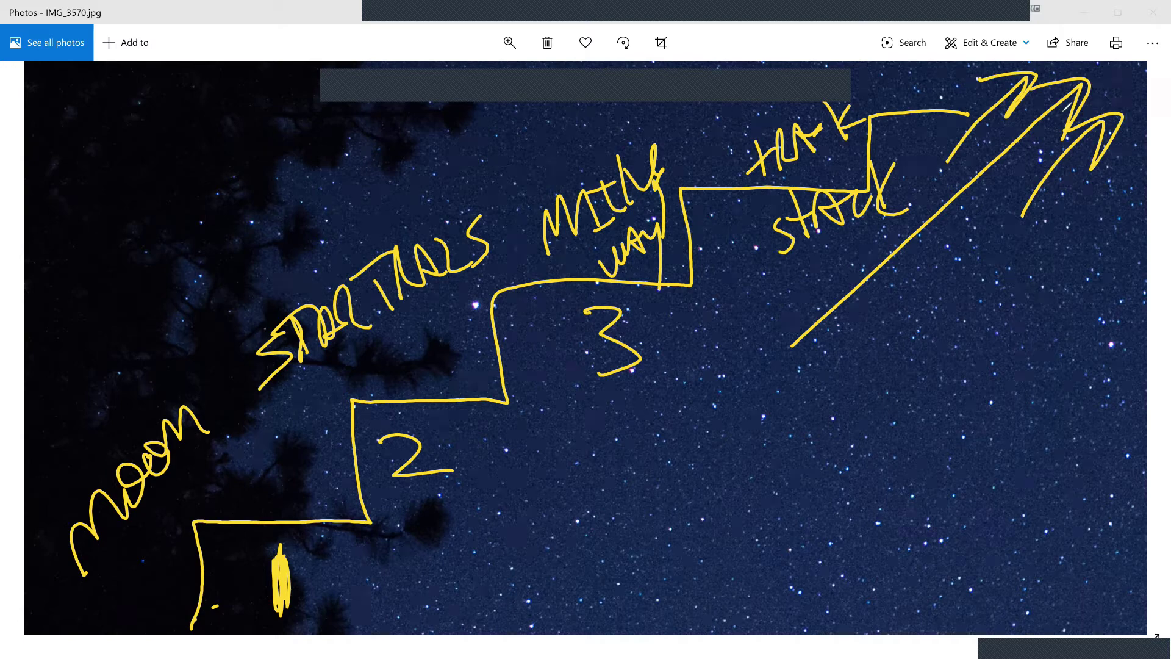
left_click_drag(1076, 176, 1038, 258)
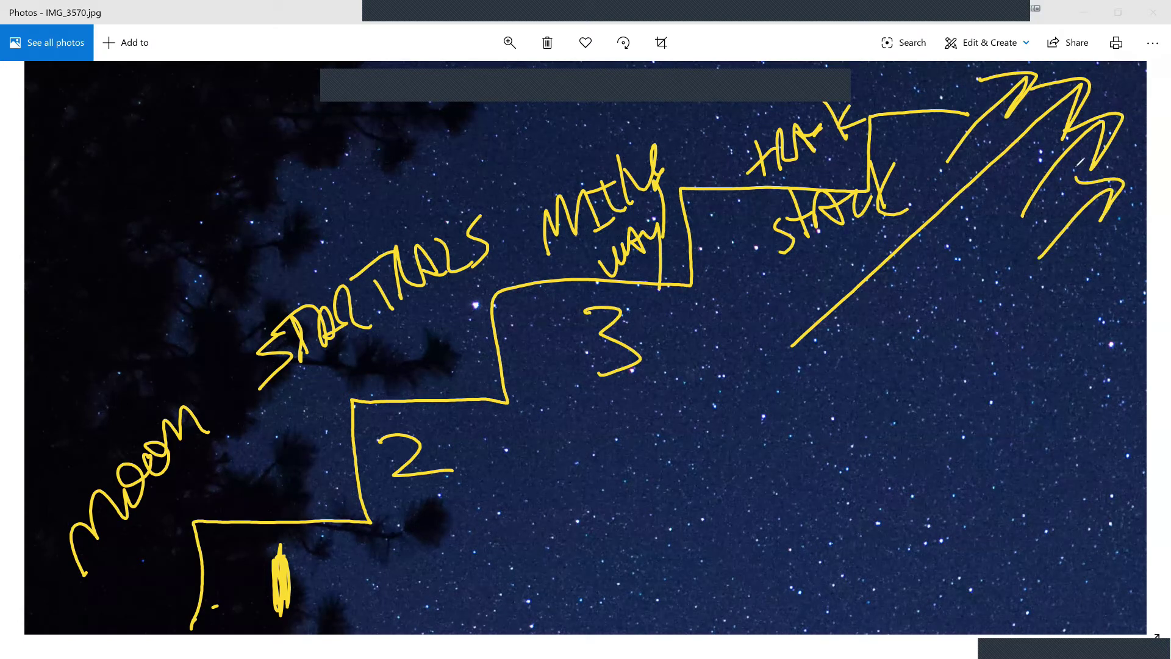
mouse_move(100, 164)
left_mouse_down()
mouse_move(369, 104)
mouse_move(671, 518)
mouse_move(366, 623)
mouse_move(102, 166)
left_mouse_up()
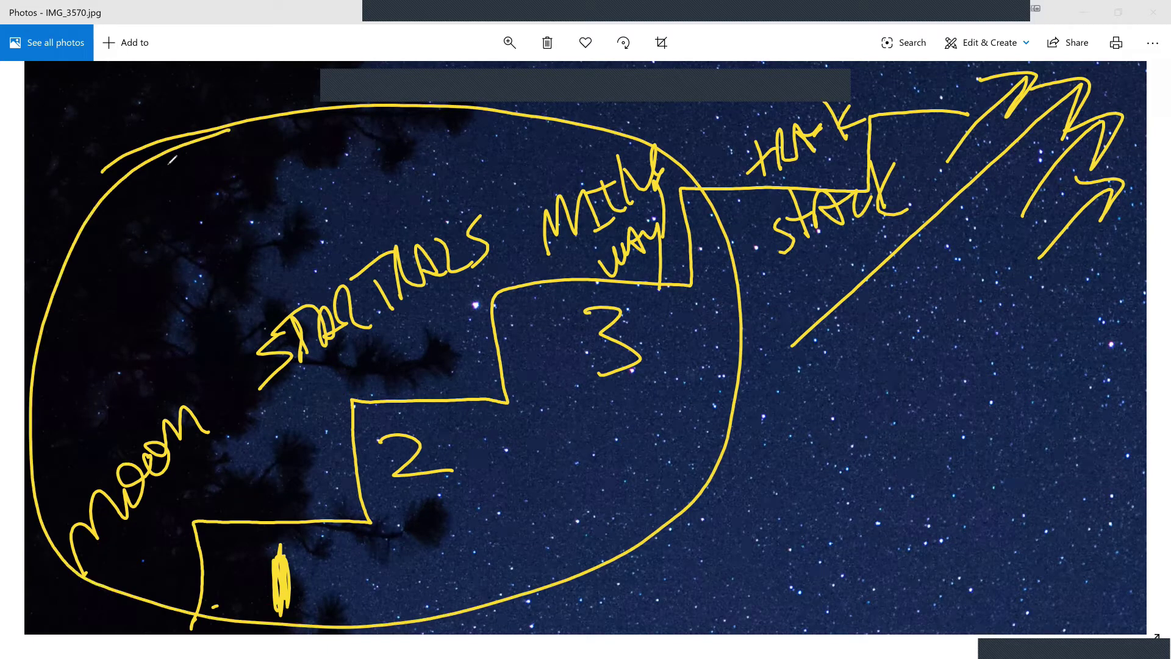
left_click_drag(229, 130, 208, 145)
mouse_move(950, 170)
left_mouse_down()
mouse_move(1013, 106)
mouse_move(1030, 62)
left_mouse_up()
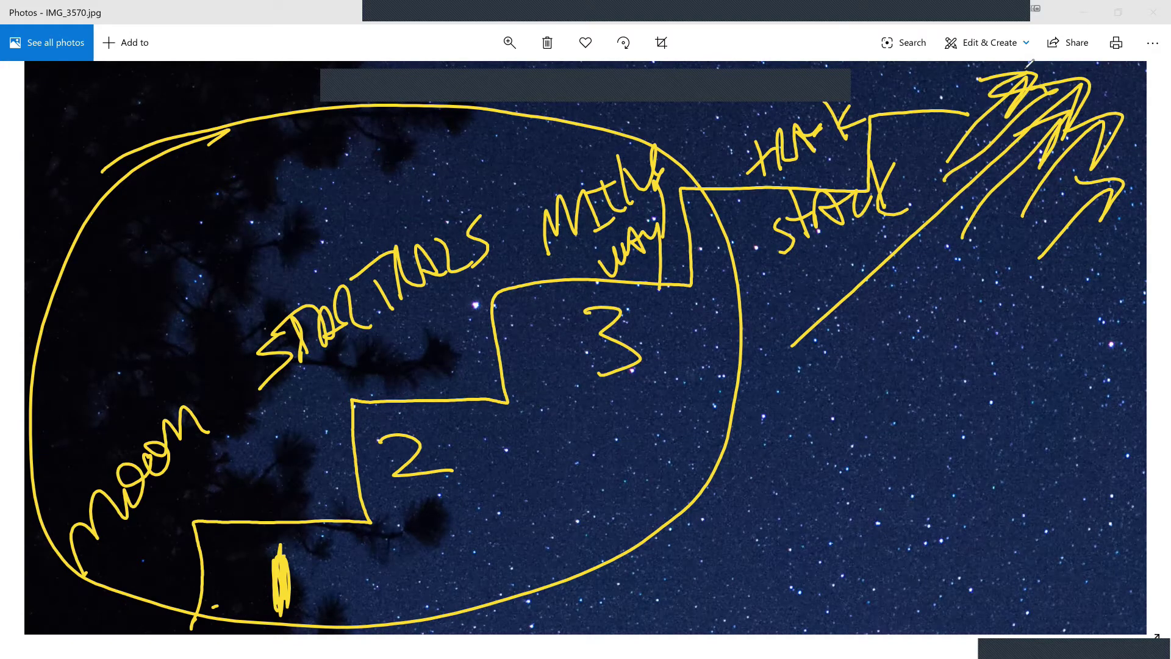
Draw a dollar sign in the sky below the long arrow.
mouse_move(924, 366)
left_mouse_down()
mouse_move(848, 381)
mouse_move(859, 426)
left_mouse_up()
left_click_drag(864, 336, 876, 405)
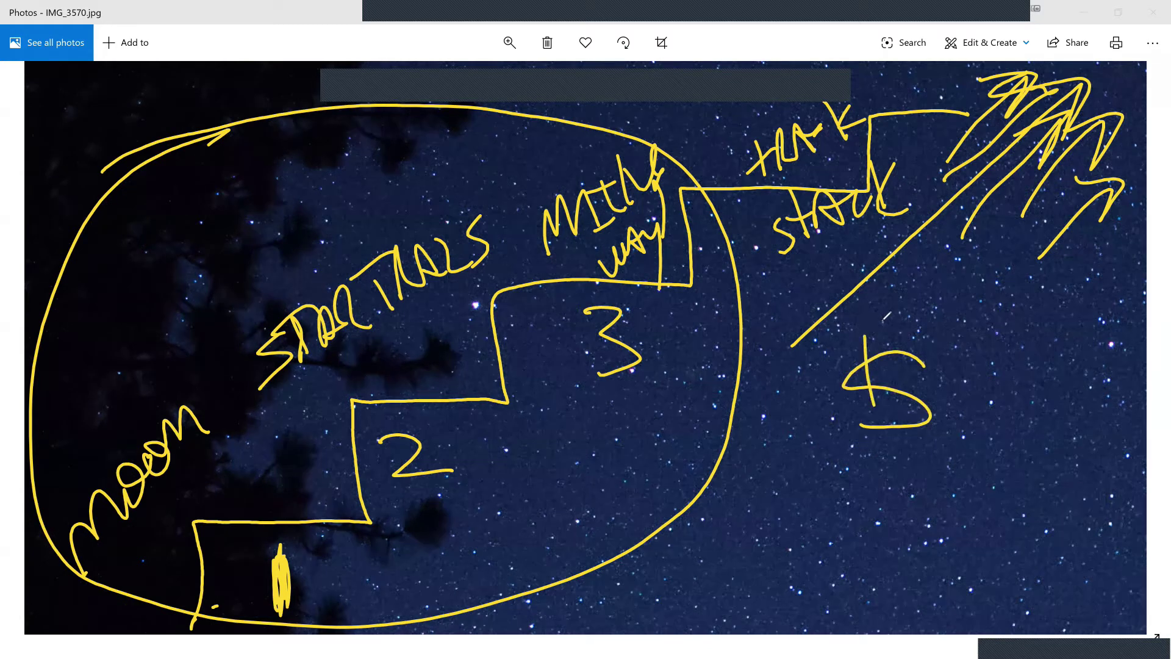
left_click_drag(883, 322, 904, 451)
left_click_drag(875, 403, 880, 453)
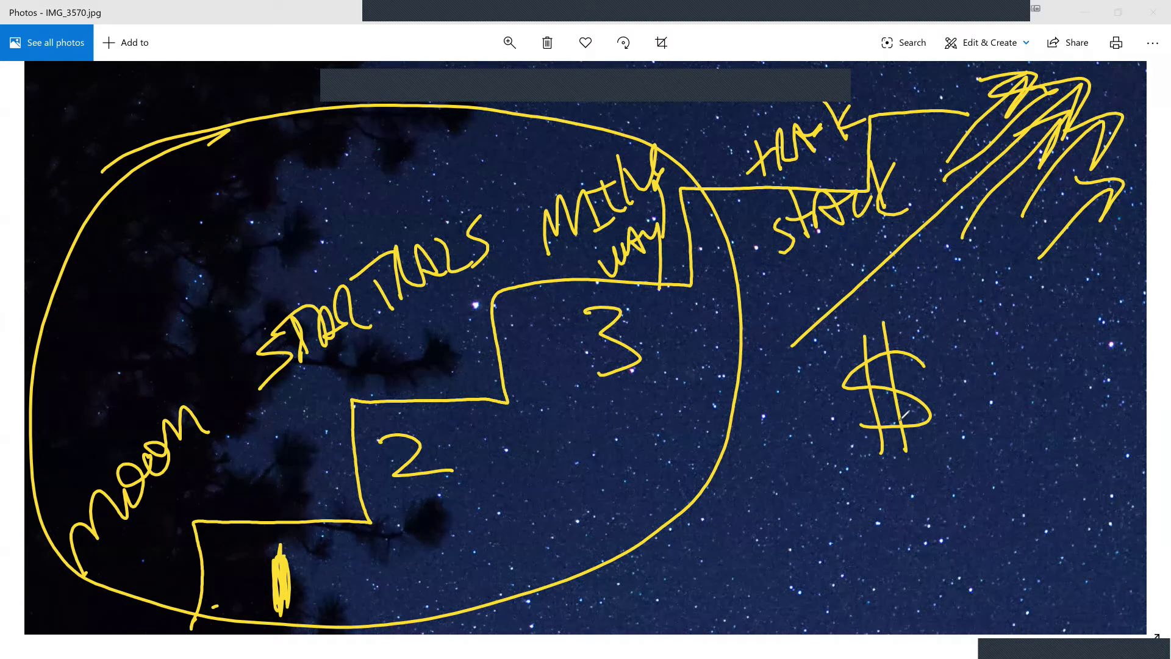
Handwrite "EQUIPMENT" beneath the dollar sign and add a further handwritten note under it.
mouse_move(754, 517)
left_mouse_down()
mouse_move(764, 583)
mouse_move(793, 573)
left_mouse_up()
left_click_drag(750, 523, 787, 506)
left_click_drag(796, 501, 840, 543)
left_click_drag(833, 498, 814, 568)
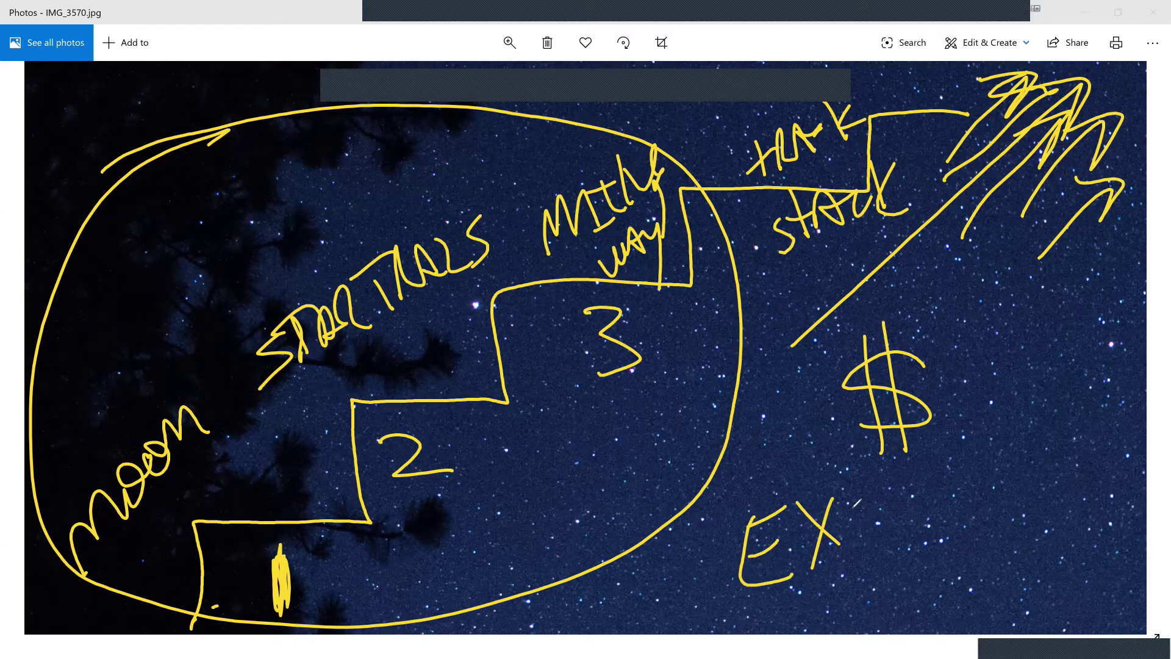
mouse_move(844, 499)
left_mouse_down()
mouse_move(816, 573)
mouse_move(851, 506)
mouse_move(899, 482)
left_mouse_up()
left_click_drag(892, 484, 971, 478)
left_click_drag(945, 463, 945, 552)
mouse_move(976, 488)
left_mouse_down()
mouse_move(1037, 476)
mouse_move(1070, 488)
left_mouse_up()
left_click_drag(1037, 439, 1108, 404)
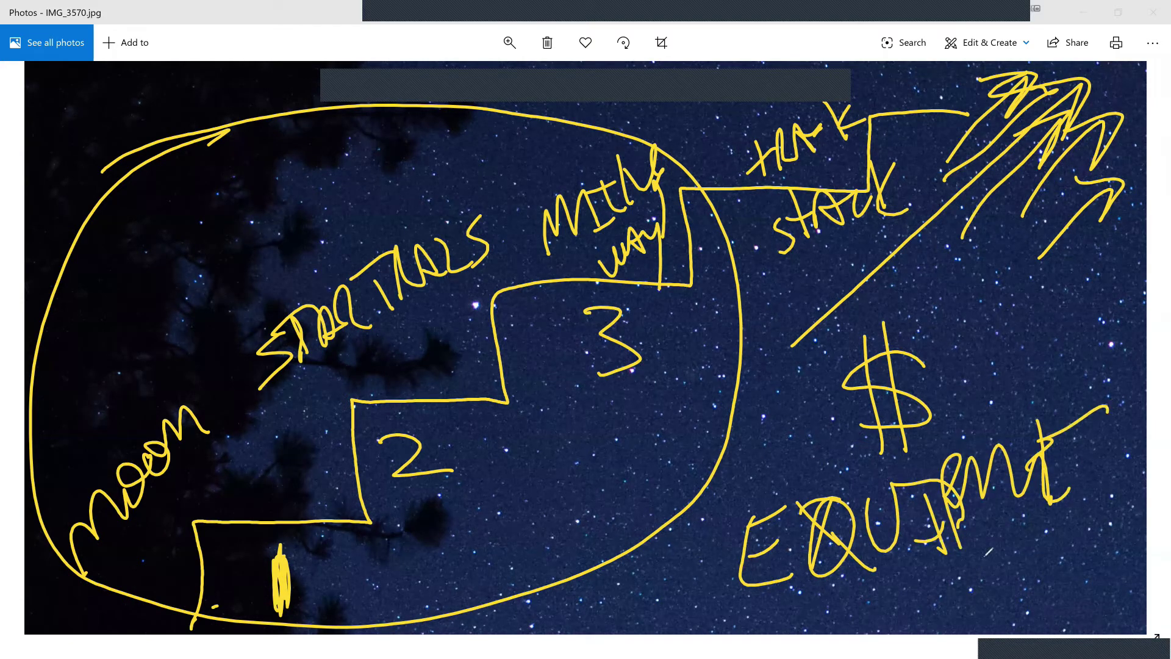
left_click_drag(944, 581, 993, 557)
left_click_drag(976, 566, 982, 607)
left_click_drag(1016, 555, 1017, 584)
left_click_drag(1016, 523, 1017, 604)
left_click_drag(1033, 602, 1125, 579)
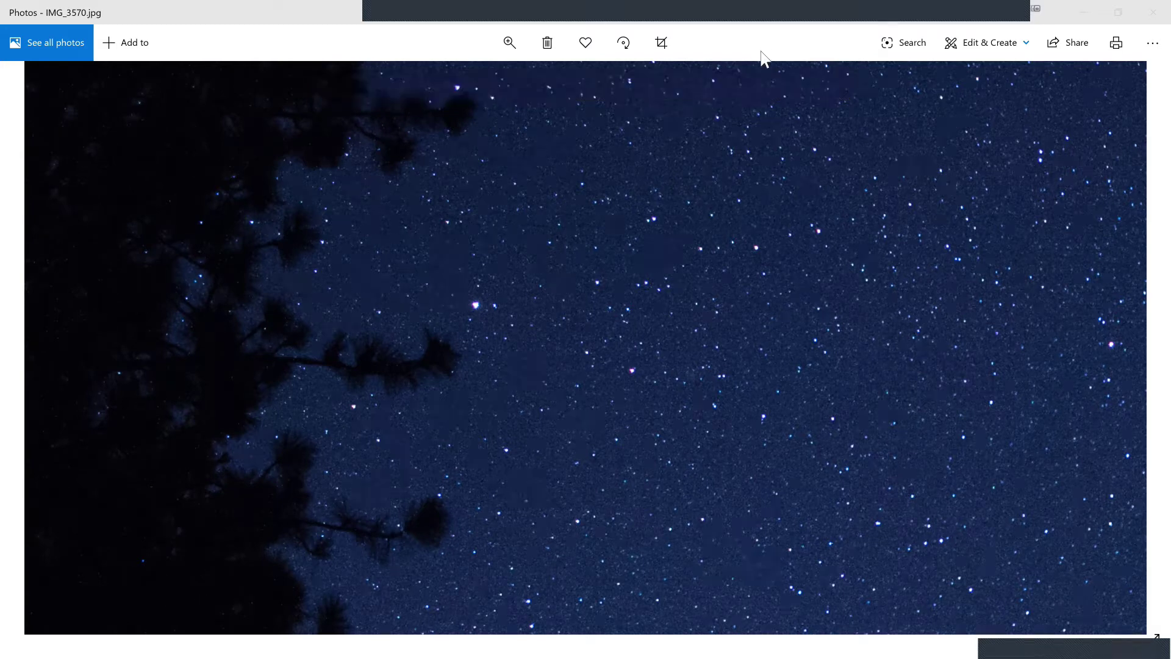
Put away the open photo and the folder windows to reach the desktop.
left_click(1153, 18)
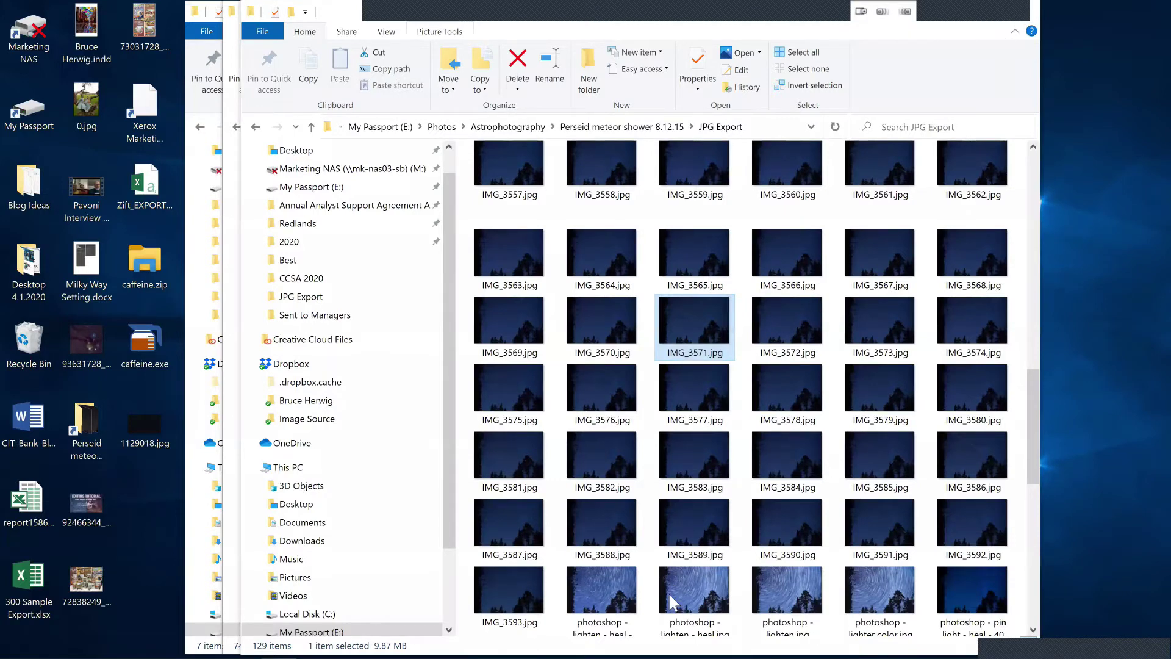
left_click(1020, 18)
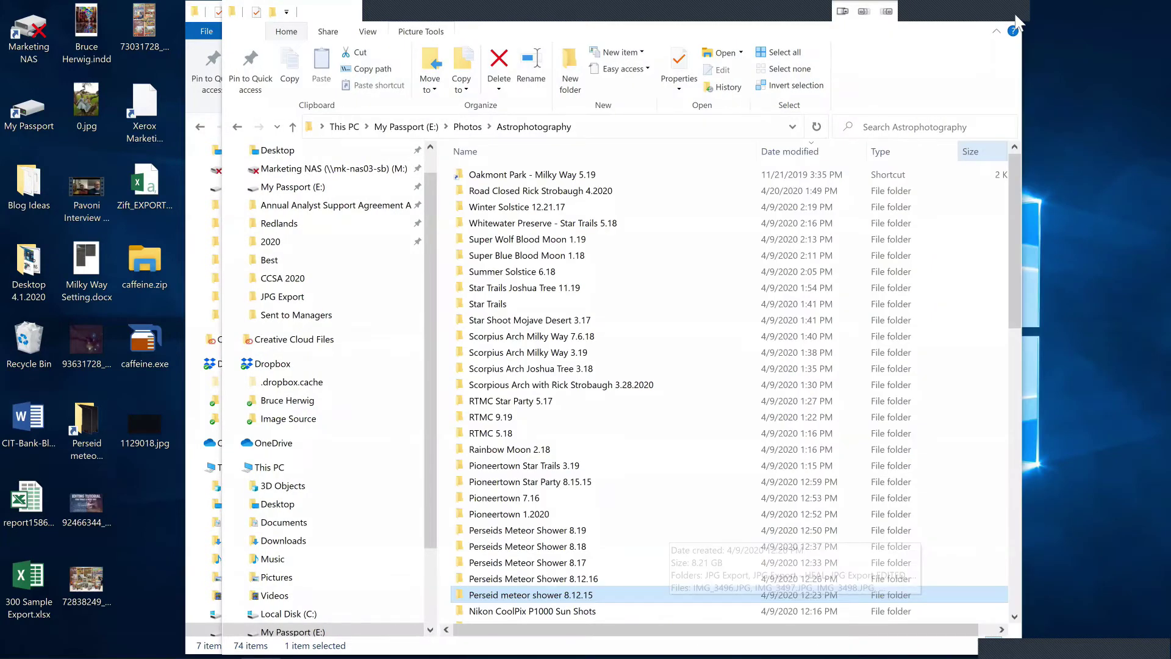
left_click(974, 19)
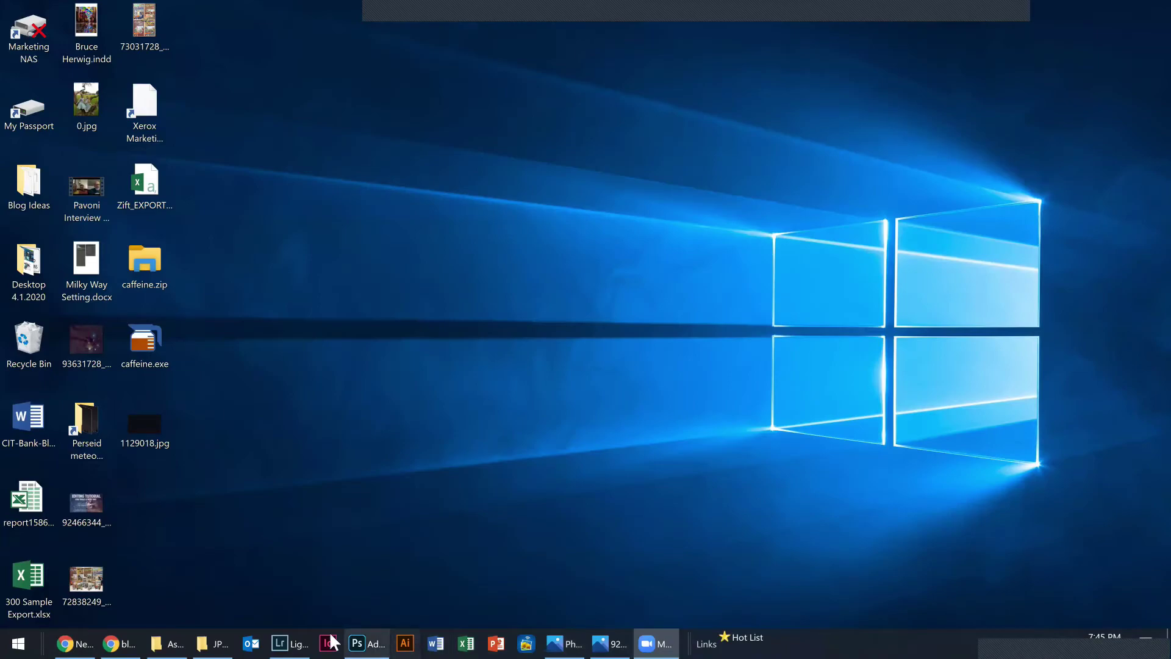
Switch to Lightroom Classic and inspect the bright star and cluster in IMG_4394.CR2 at close range.
left_click(287, 643)
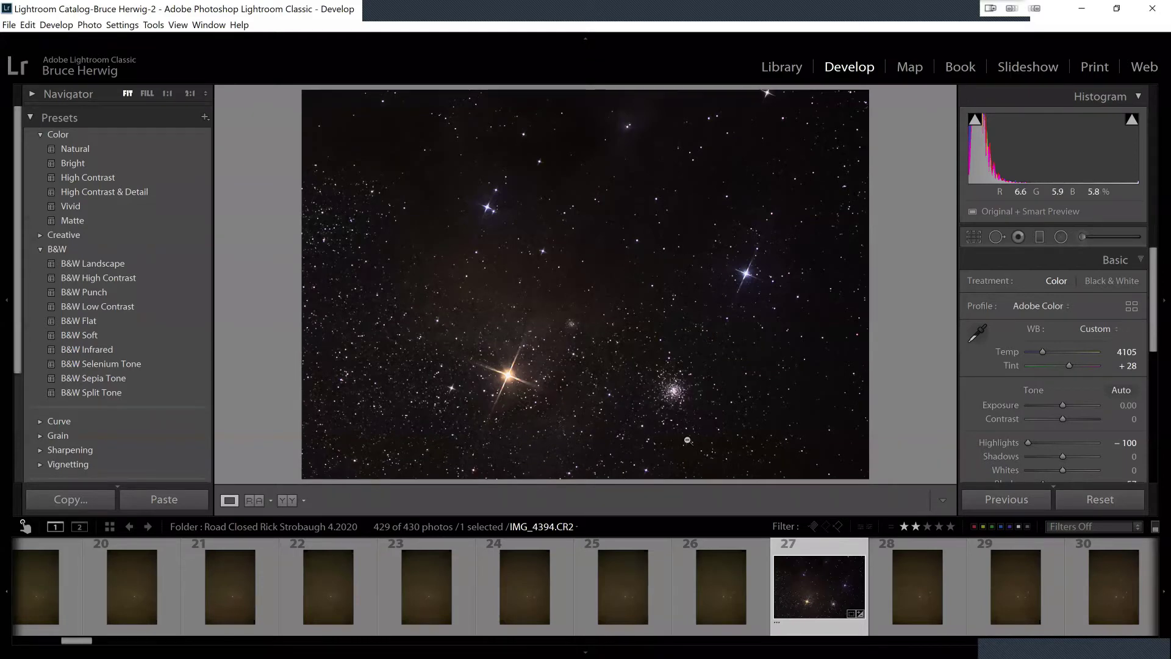
left_click(552, 364)
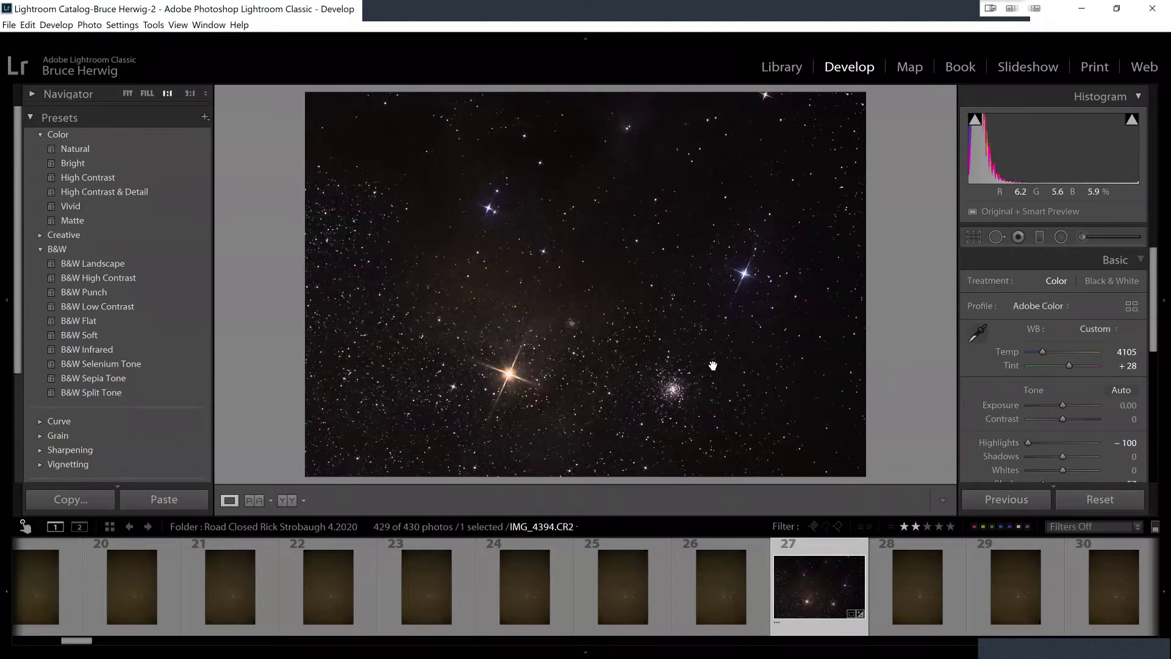
left_click(713, 366)
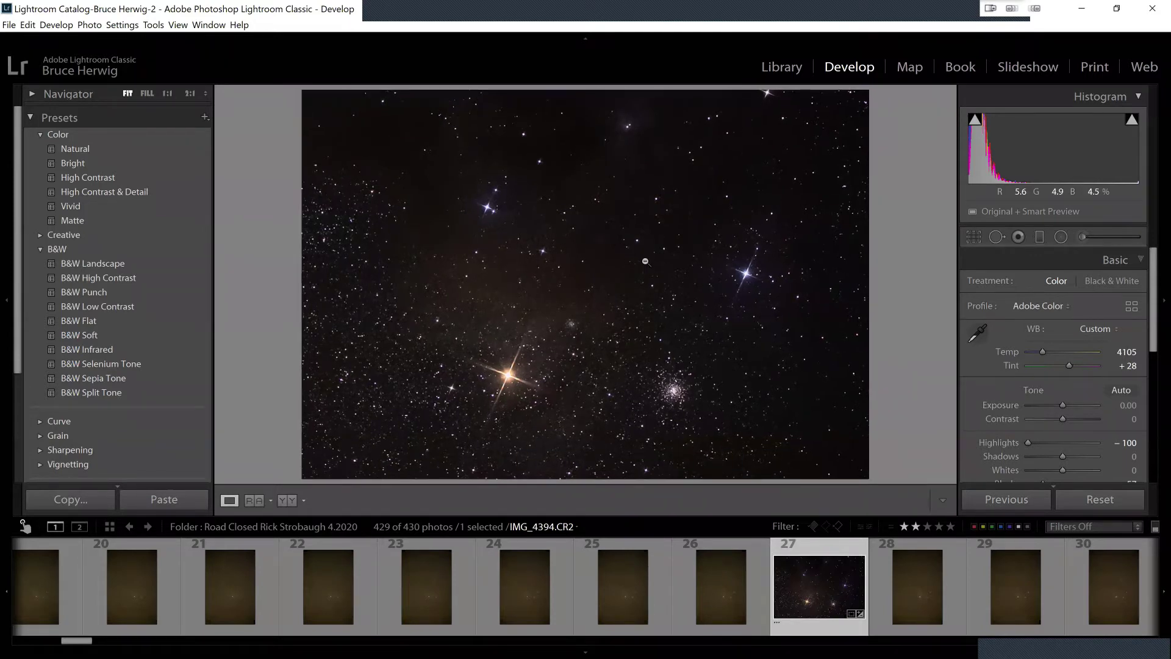
left_click(510, 374)
left_click(575, 340)
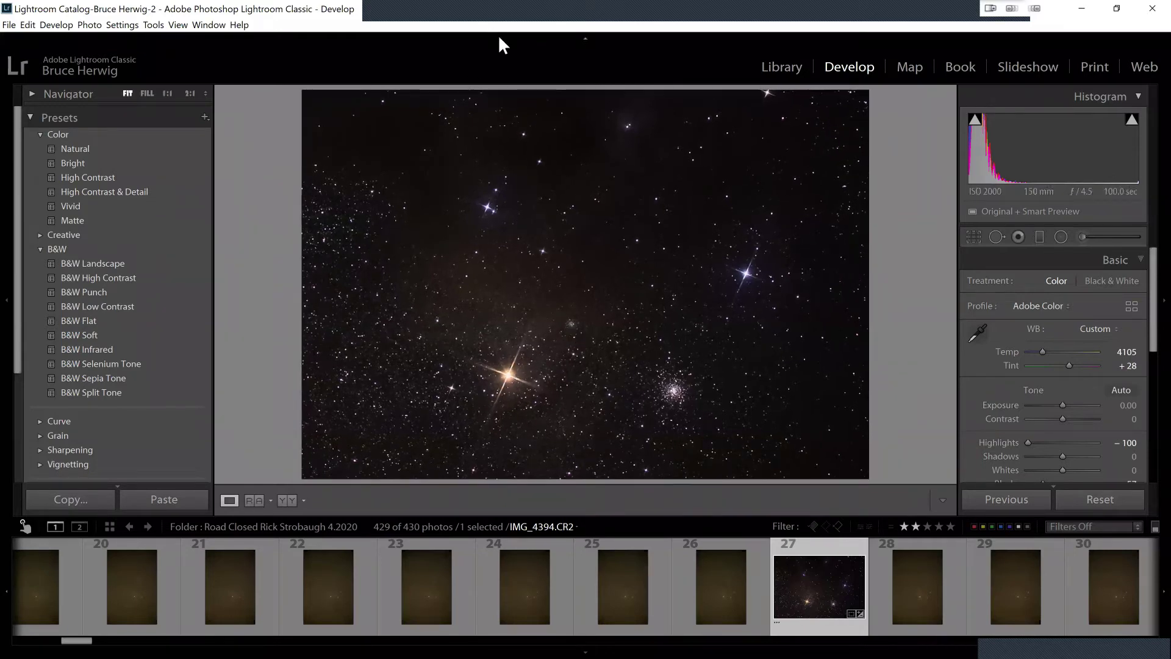
Switch to the Chrome window with the "black" image search and open the account's own Facebook profile.
key("alt+Tab")
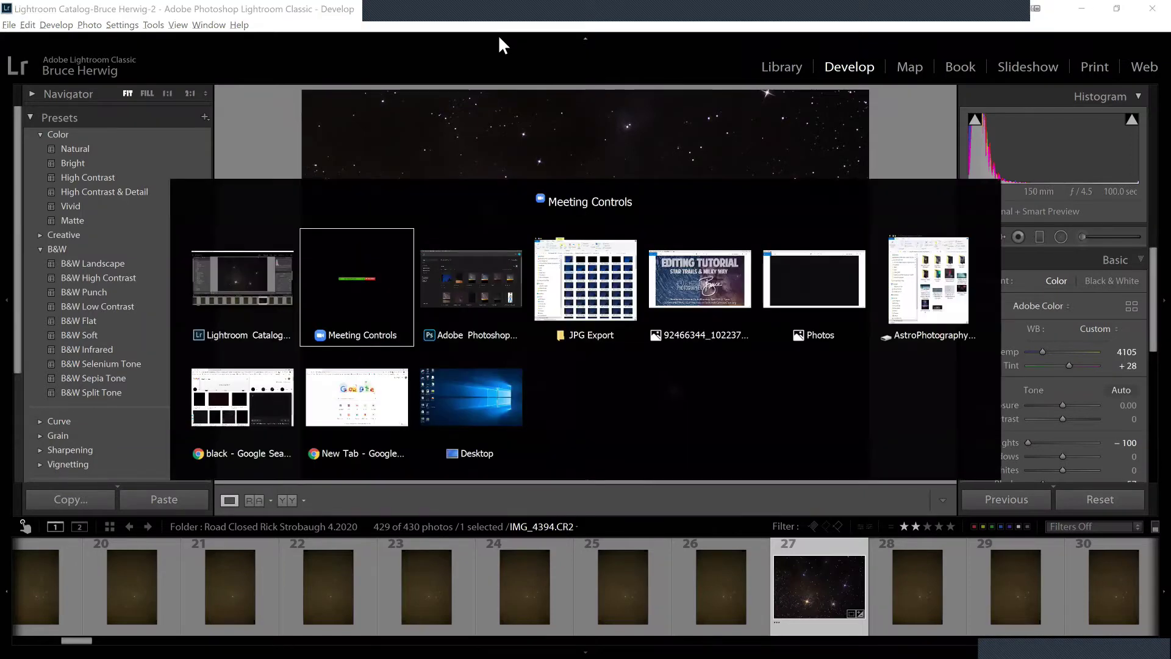
key("Tab")
key("Tab")
key("Tab")
key("Tab")
key("Tab")
key("Tab")
key("Tab")
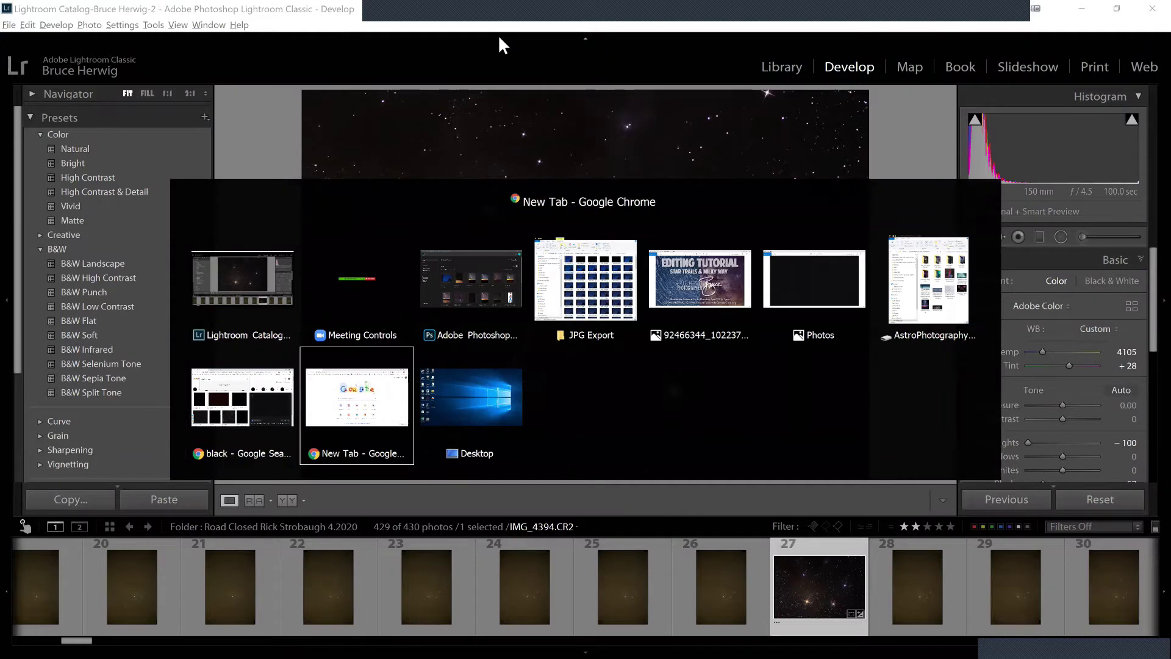
key("Tab")
key("Tab")
key("Tab")
key("Tab")
key("Tab")
key("Tab")
key("Tab")
key("Tab")
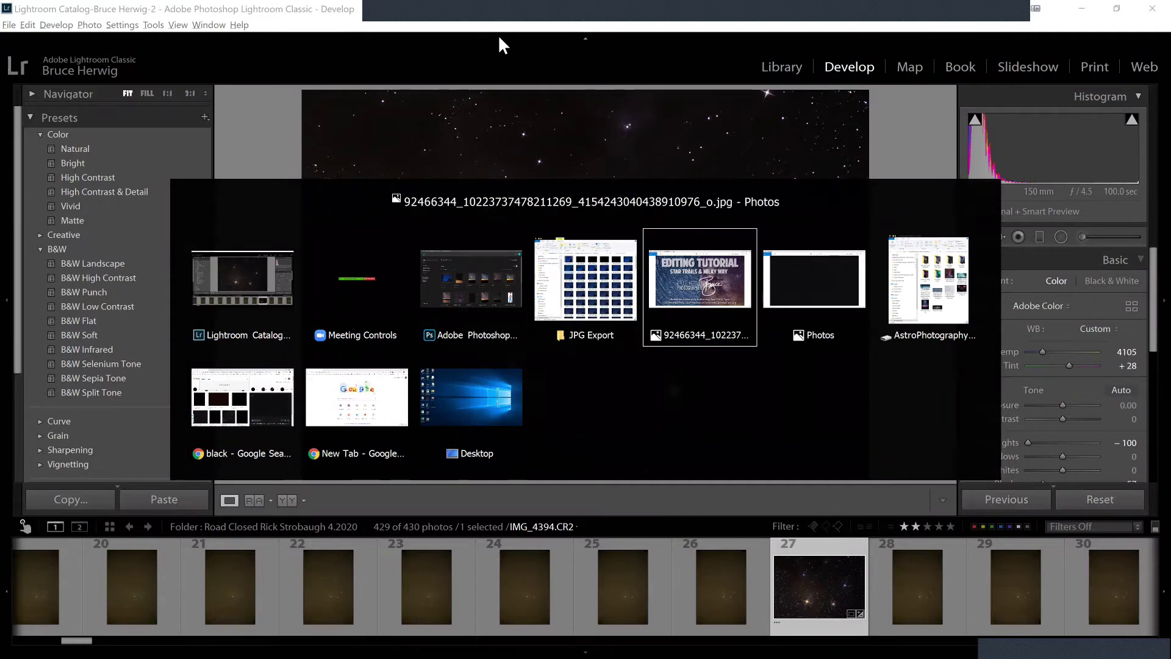
key("Tab")
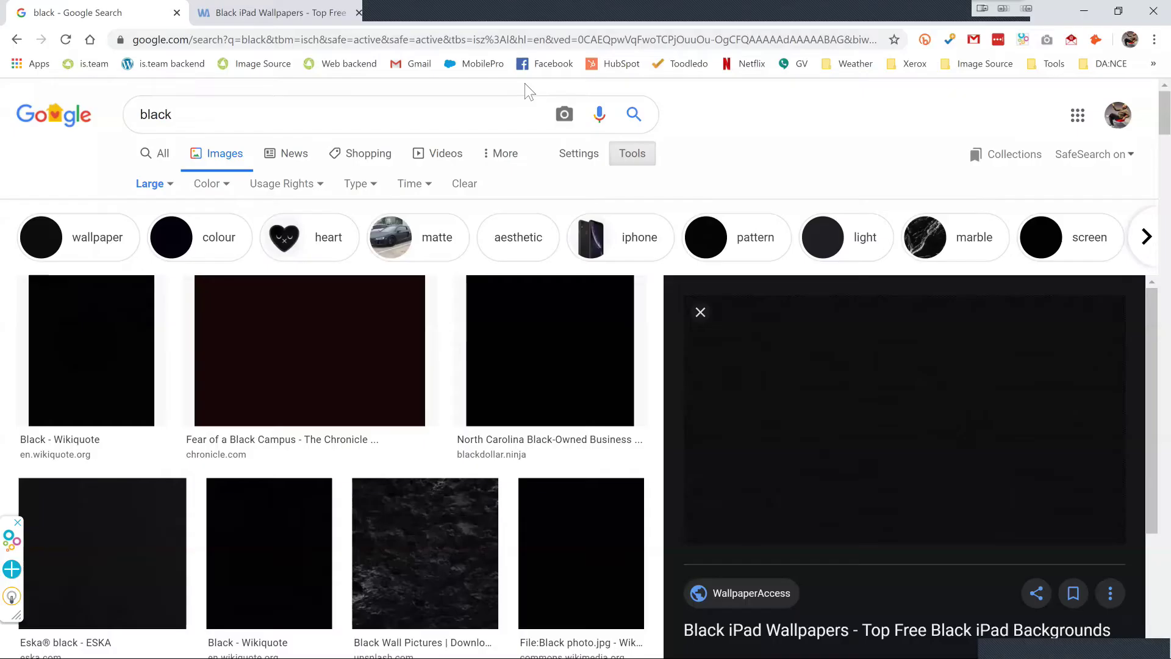
left_click(532, 64)
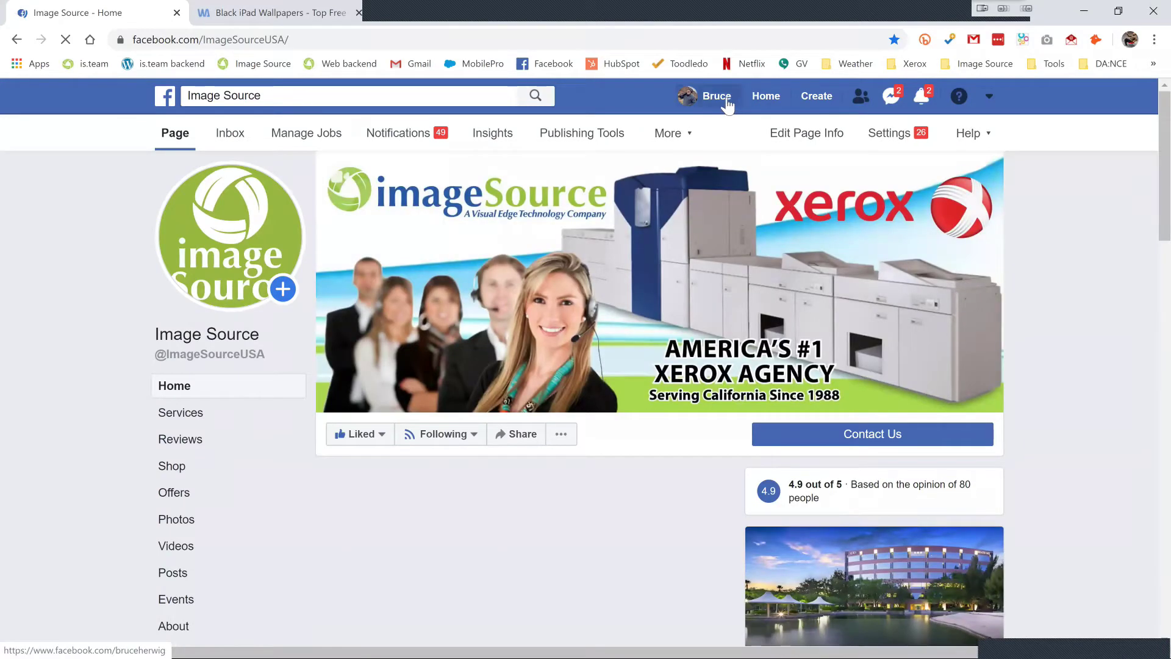
left_click(725, 98)
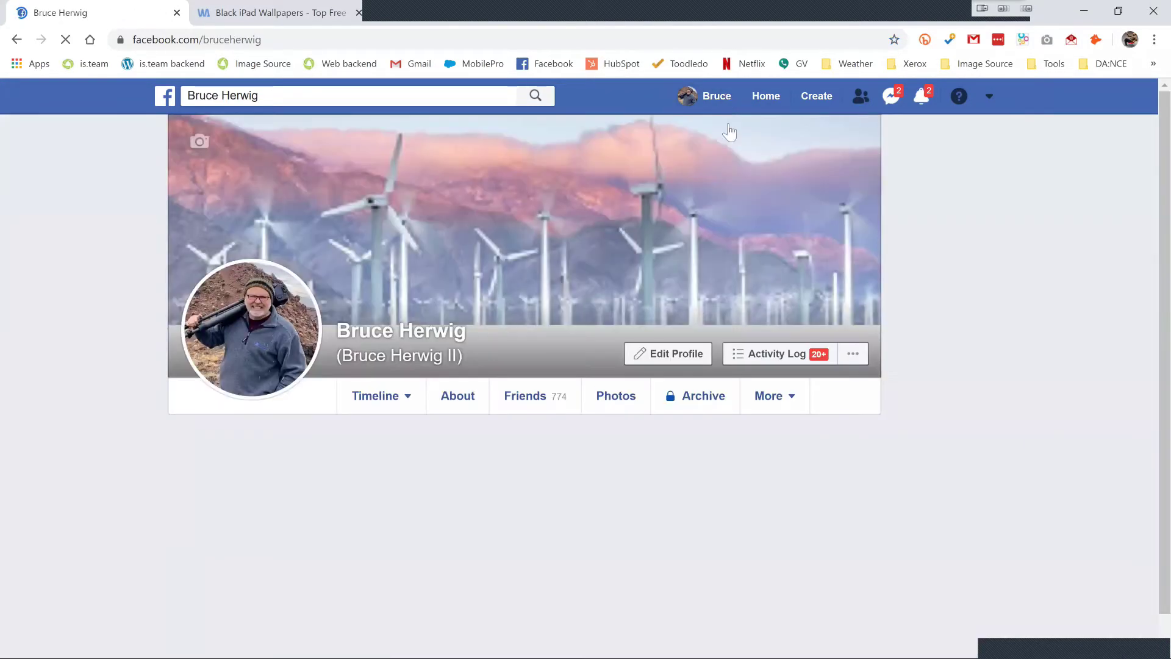
Find the Milky Way road post, open its dark star-field photo, and view the camera rig picture in the comments.
scroll(884, 269, "down", 13)
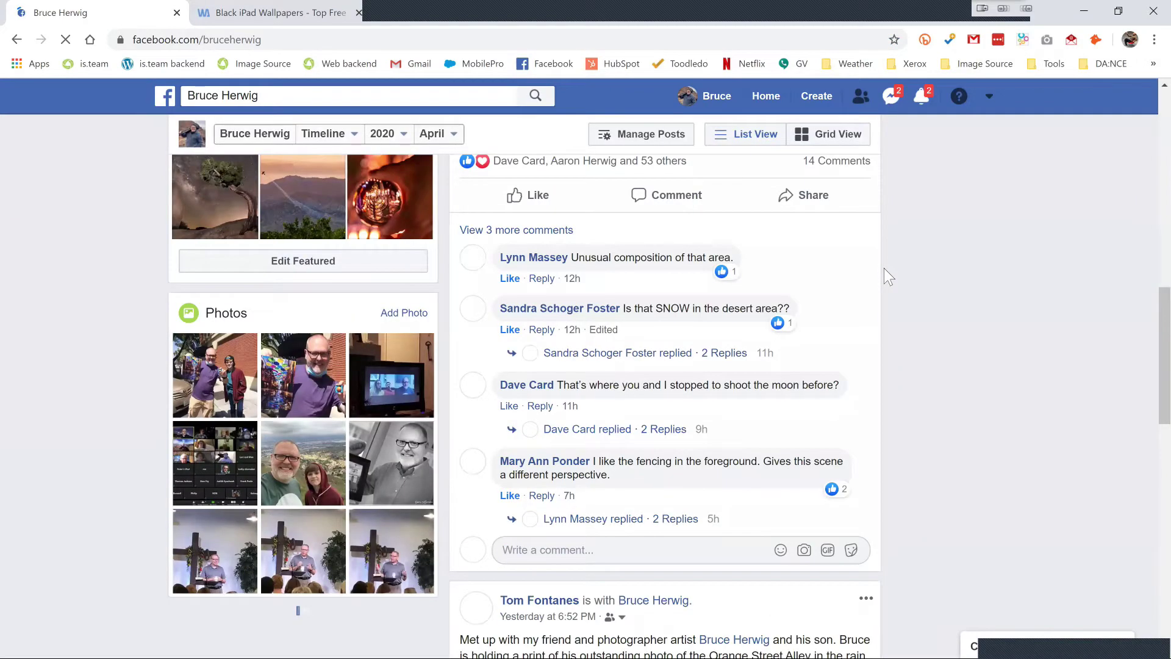
scroll(886, 272, "down", 15)
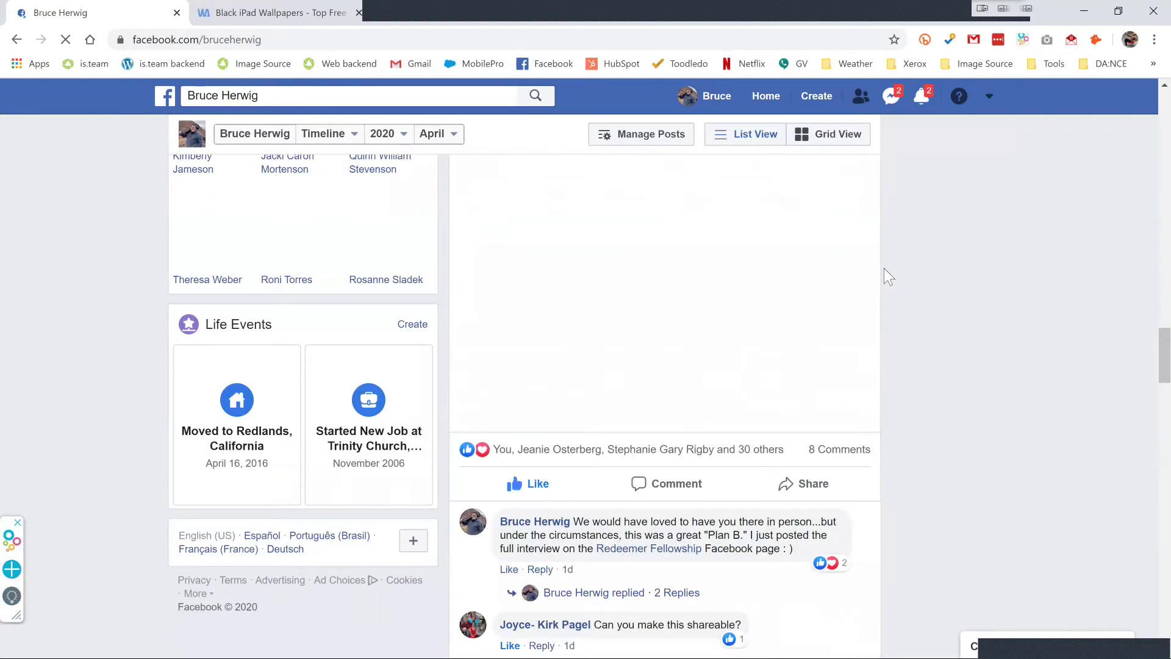
scroll(884, 268, "down", 4)
scroll(884, 268, "down", 9)
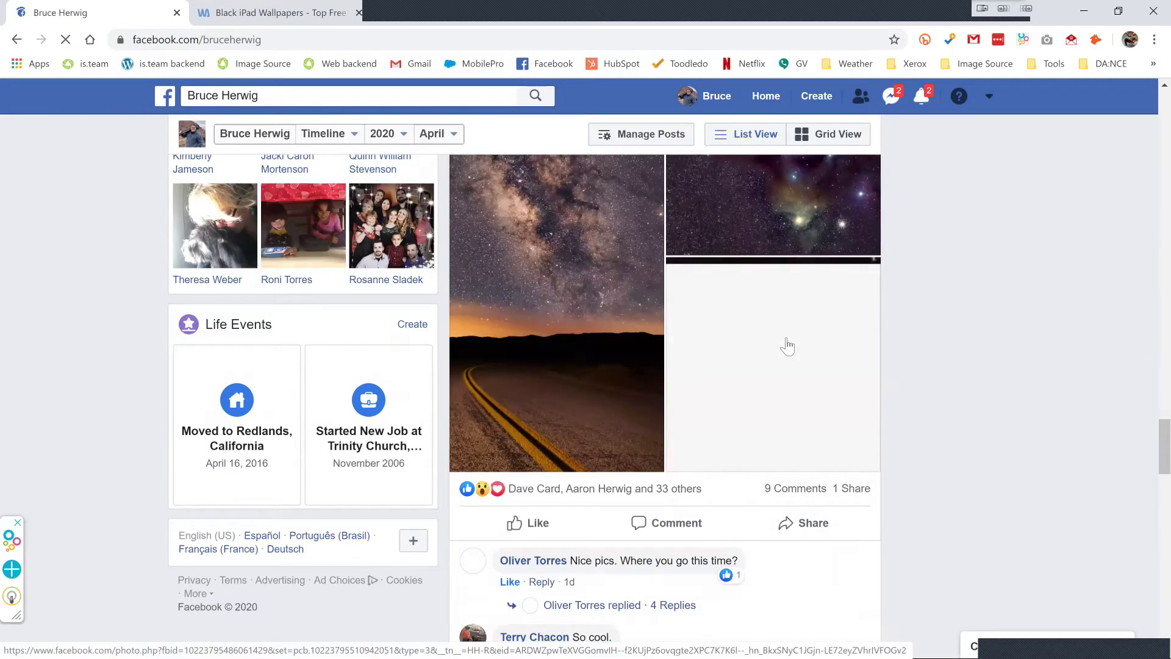
left_click(787, 346)
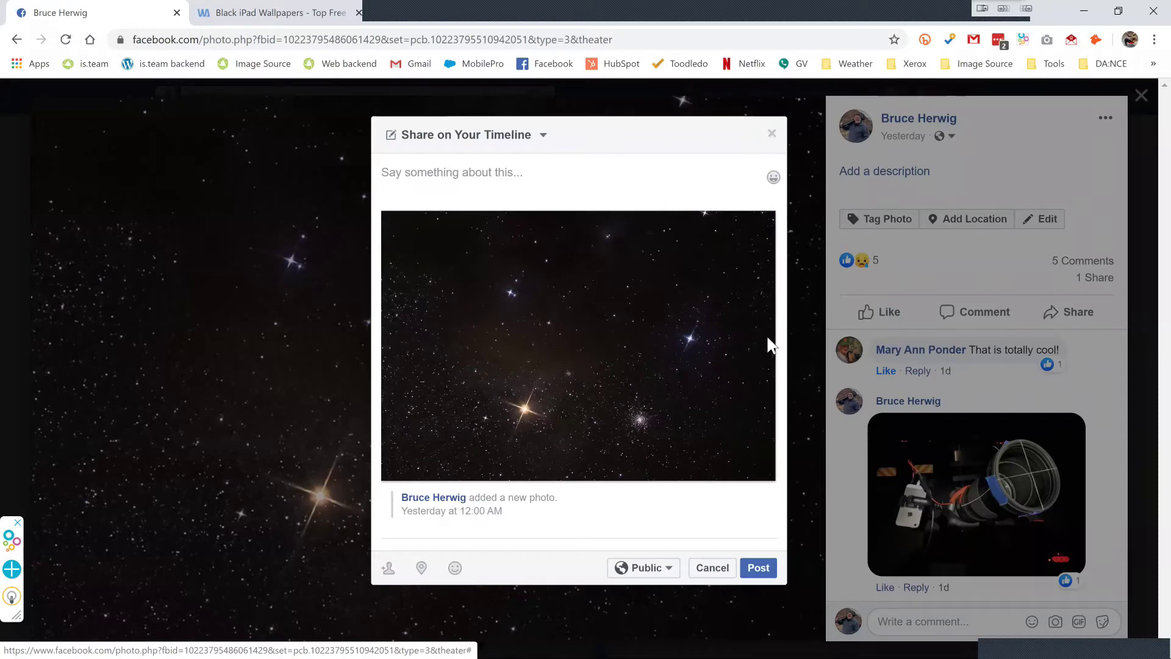
left_click(773, 134)
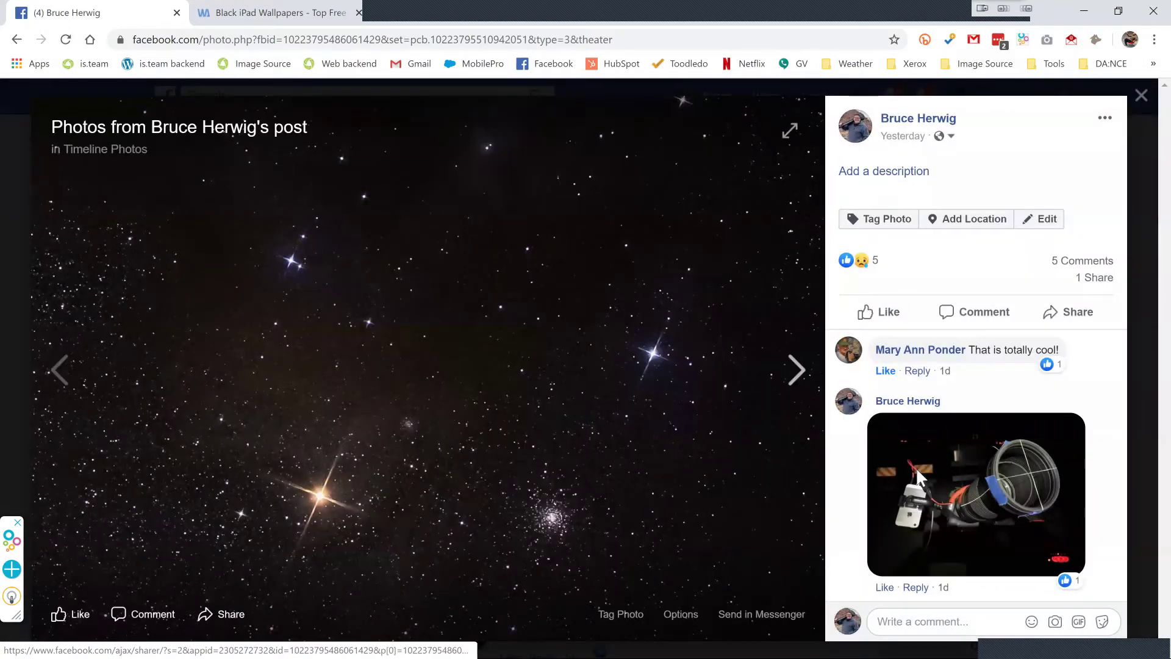
left_click(916, 467)
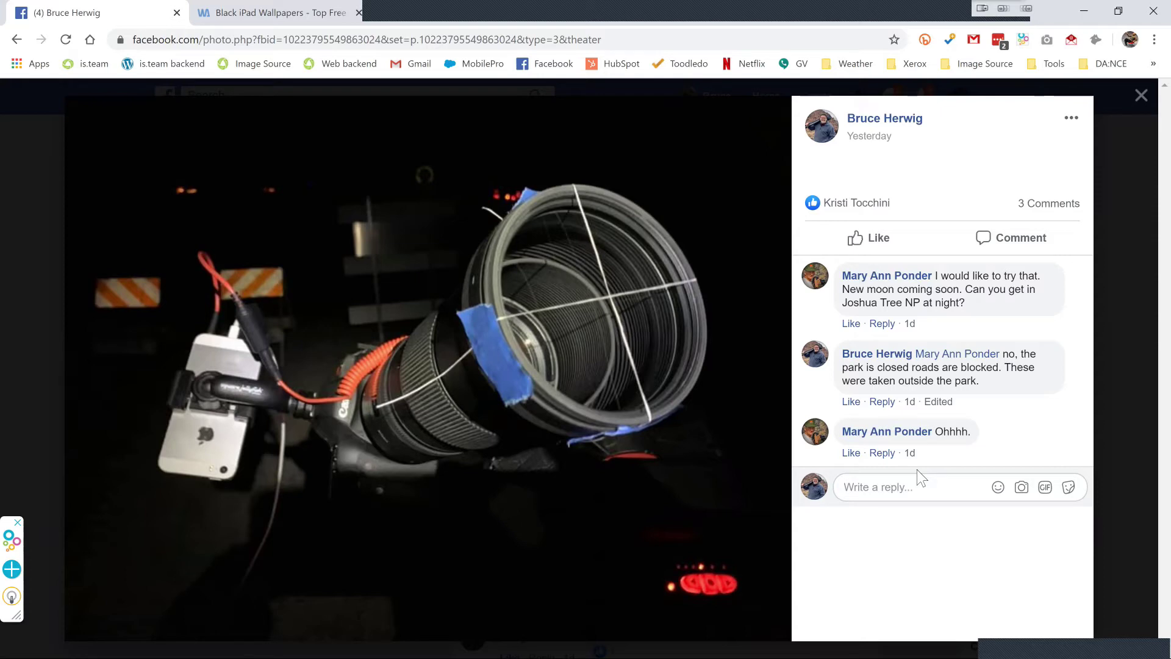
left_click(1141, 96)
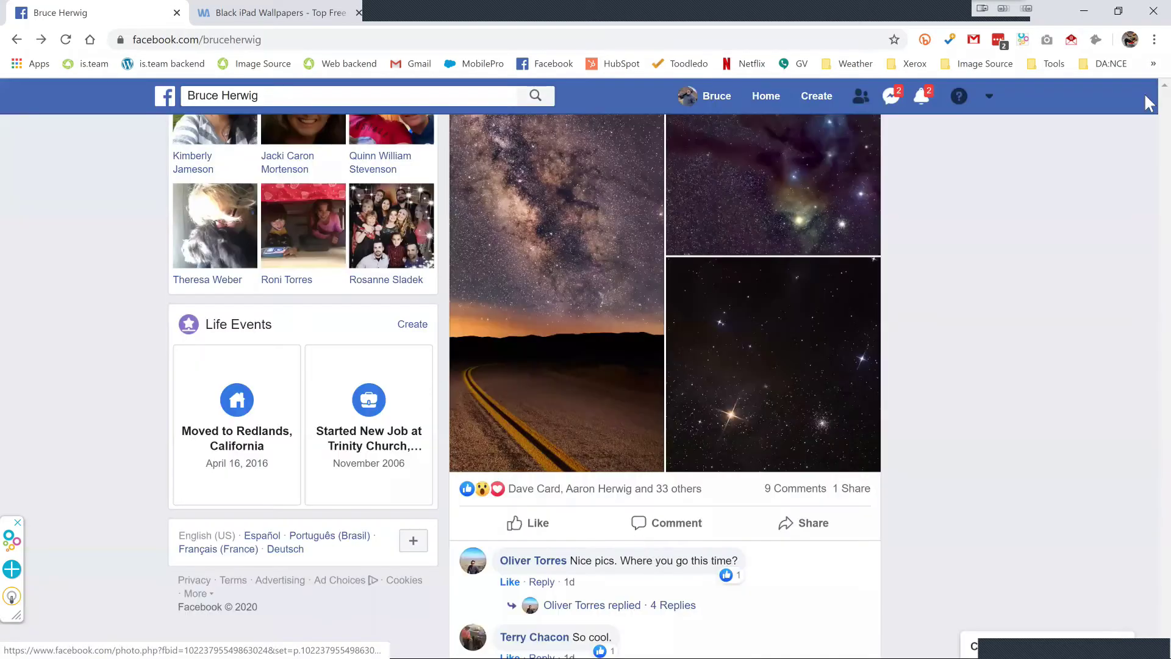
Return to Lightroom Classic and display the colourful nebula image sequator2 - edit.tif from the filmstrip.
left_click(1084, 13)
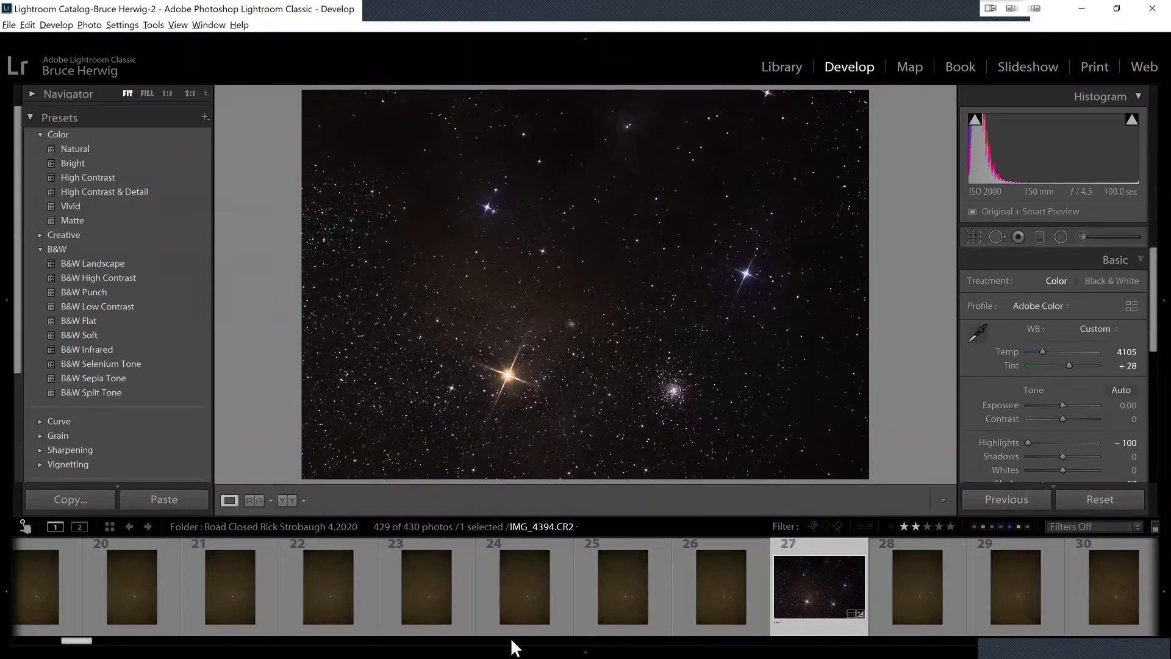
left_click_drag(73, 640, 53, 640)
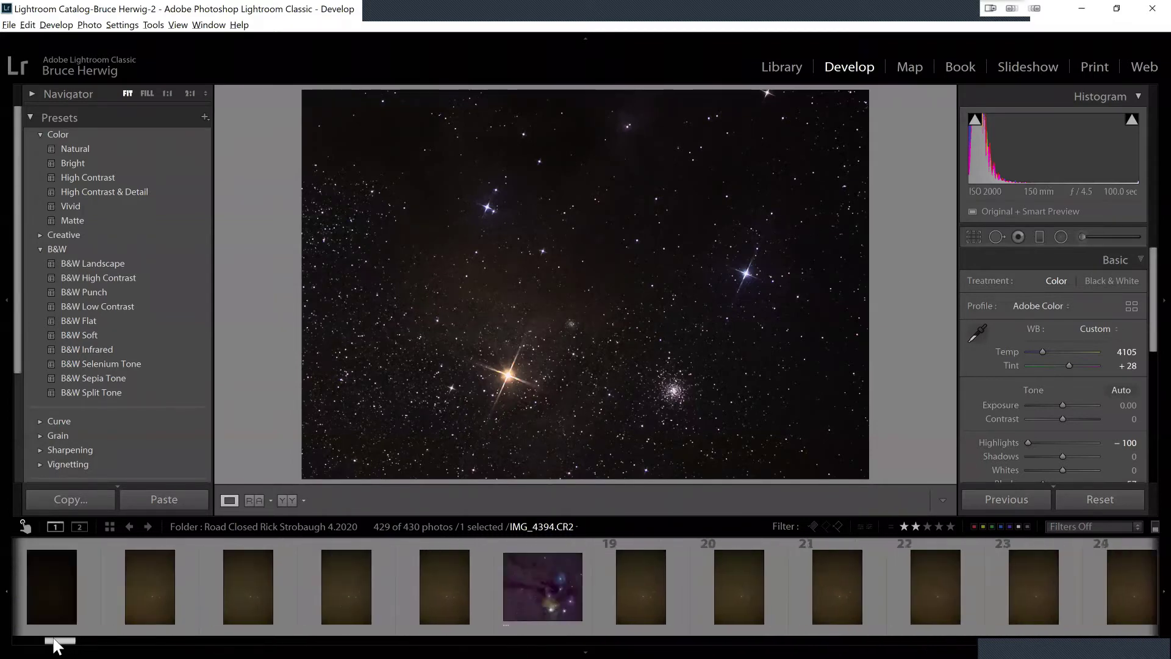
left_click(403, 594)
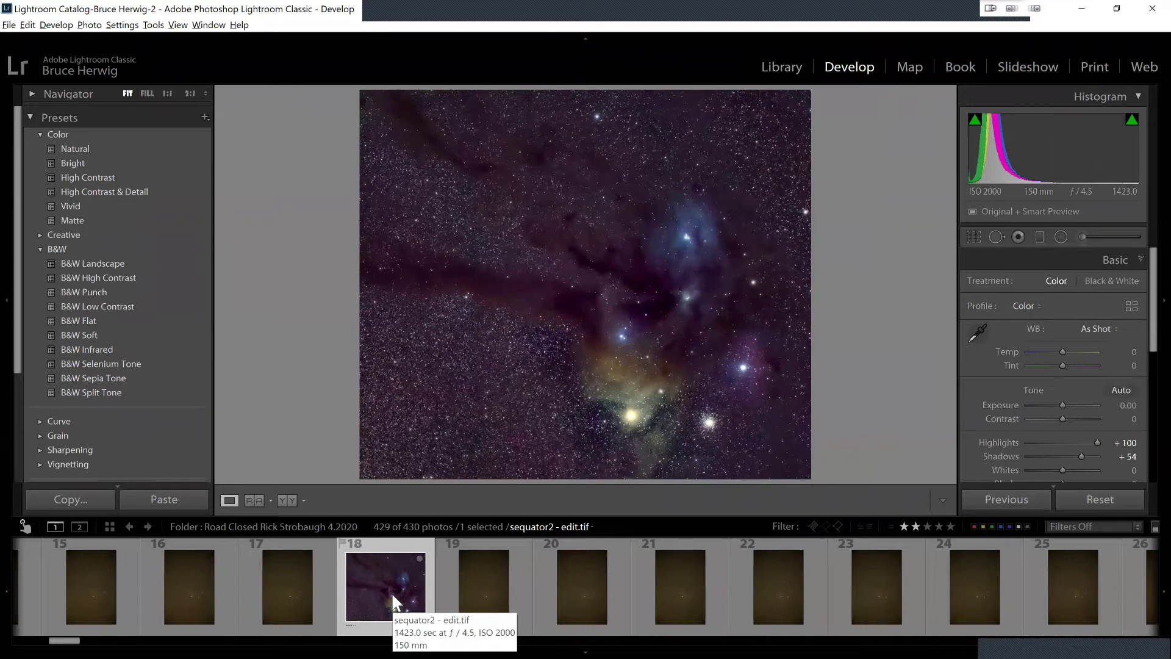
Display the single exposure IMG_4385.CR2 without the filmstrip and inspect its star field at 1:1.
left_click(275, 586)
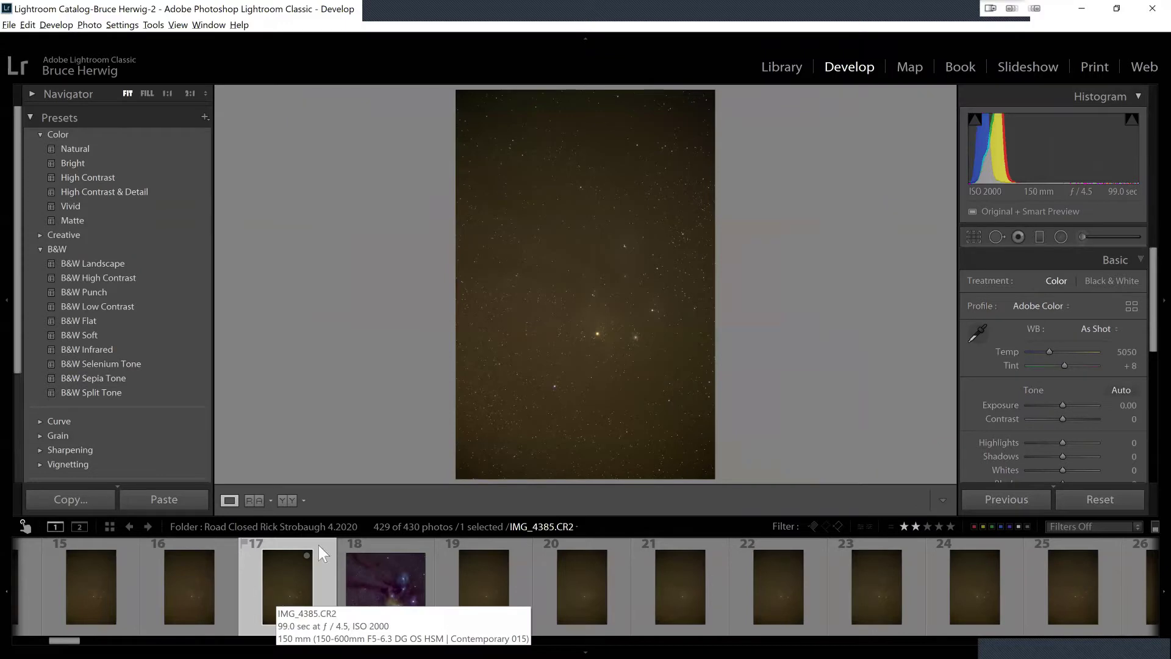
left_click(585, 651)
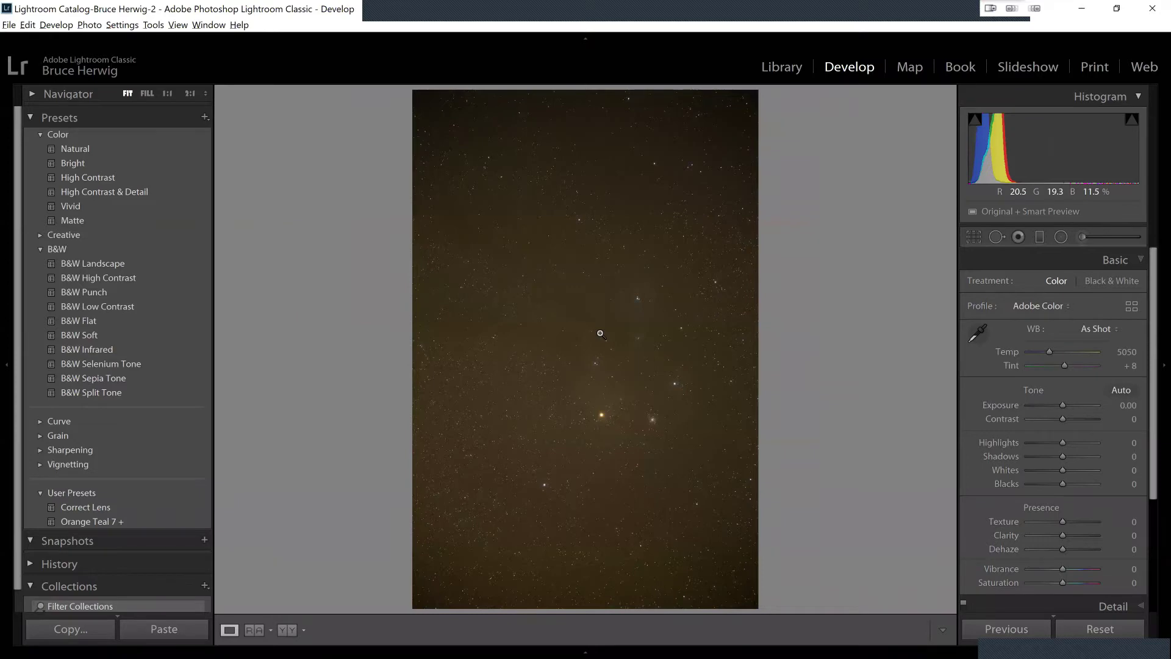
left_click(598, 331)
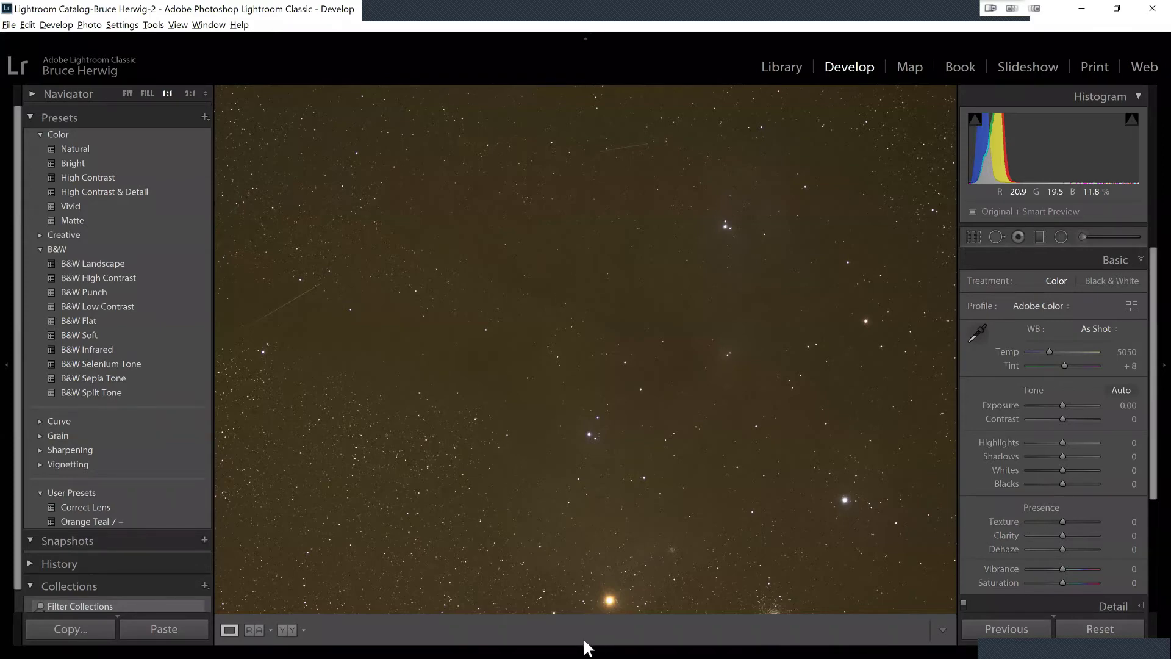
mouse_move(586, 646)
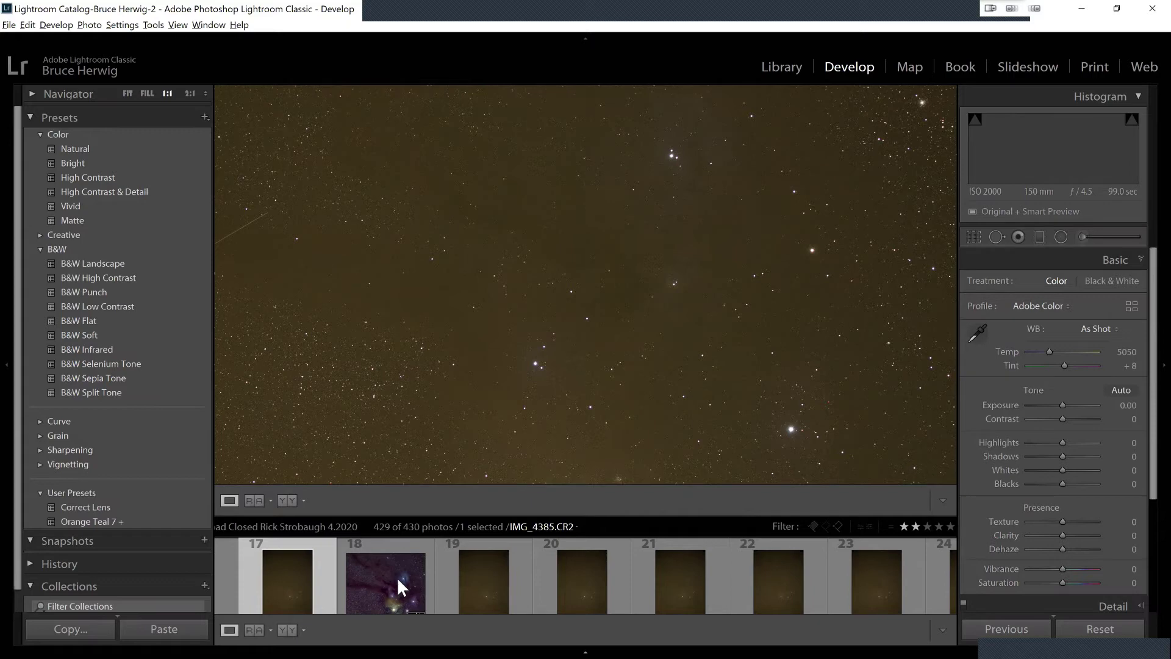
Compare the stacked nebula image sequator2 - edit.tif with the single frame IMG_4386.CR2 at 1:1.
left_click(396, 576)
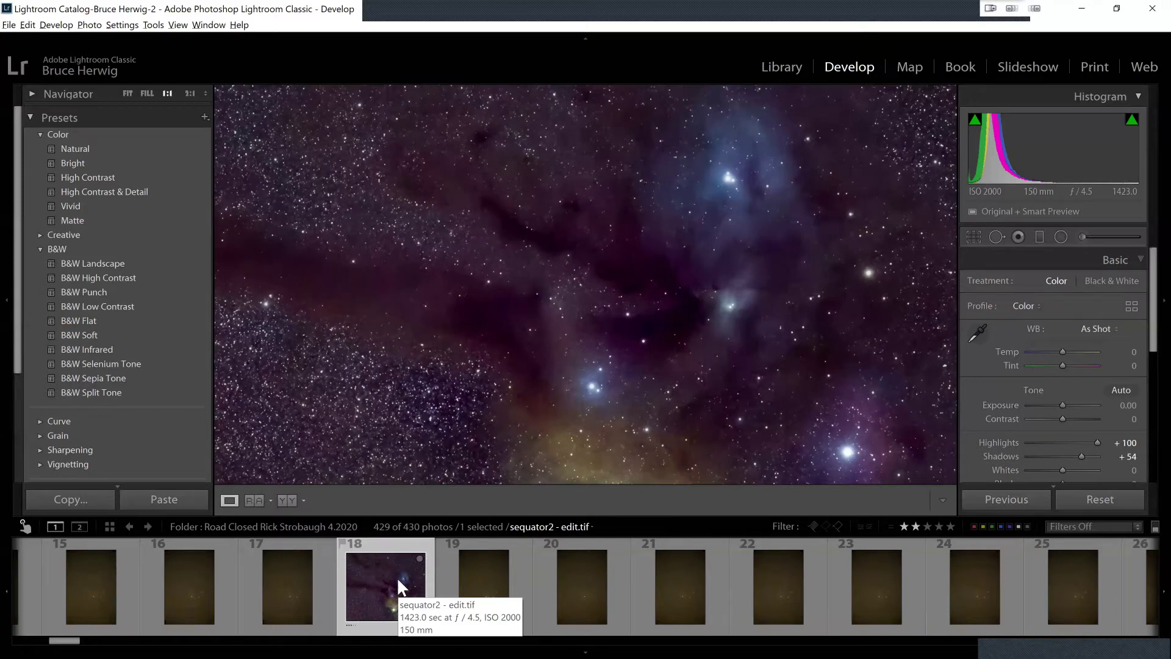
left_click(585, 650)
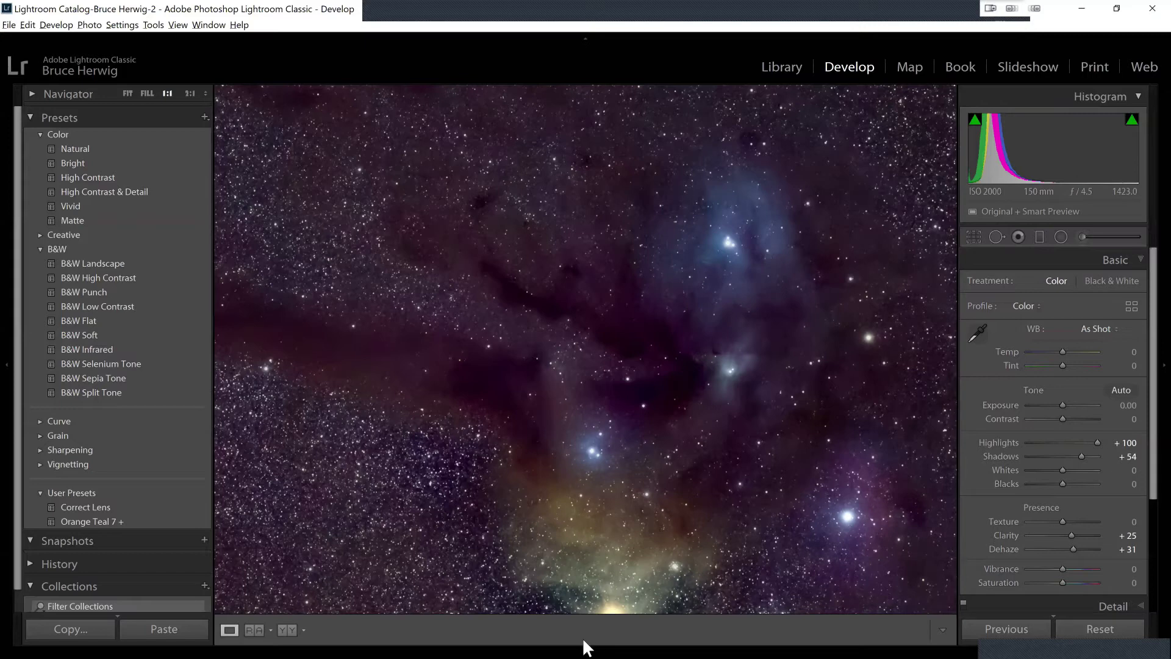
mouse_move(584, 647)
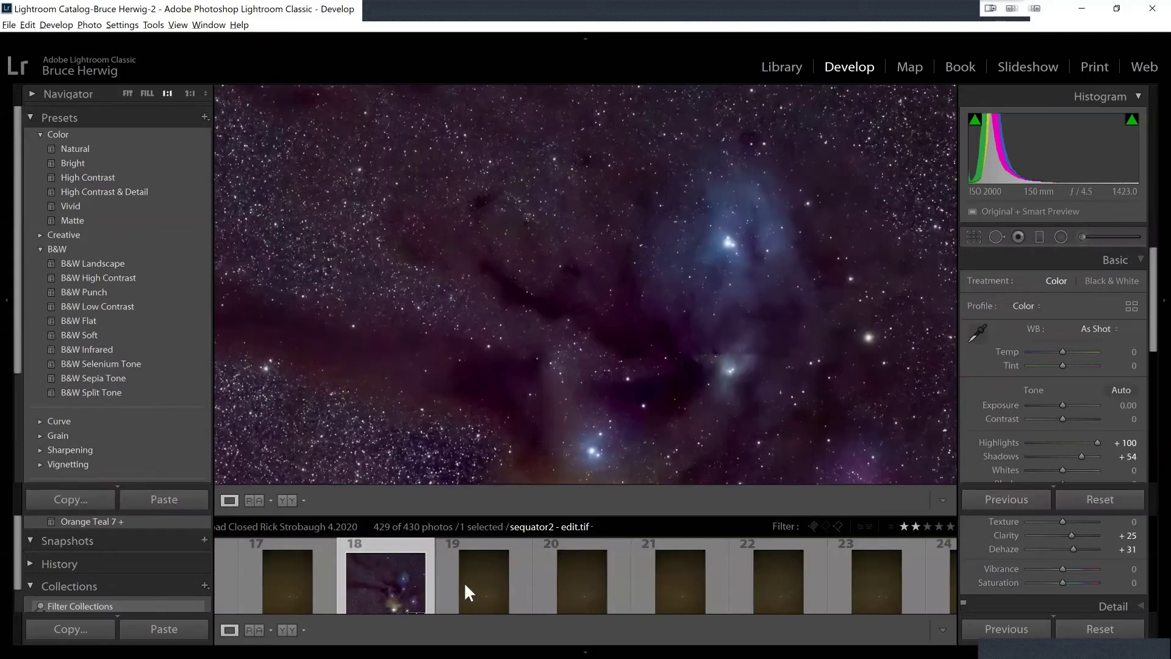
left_click(465, 585)
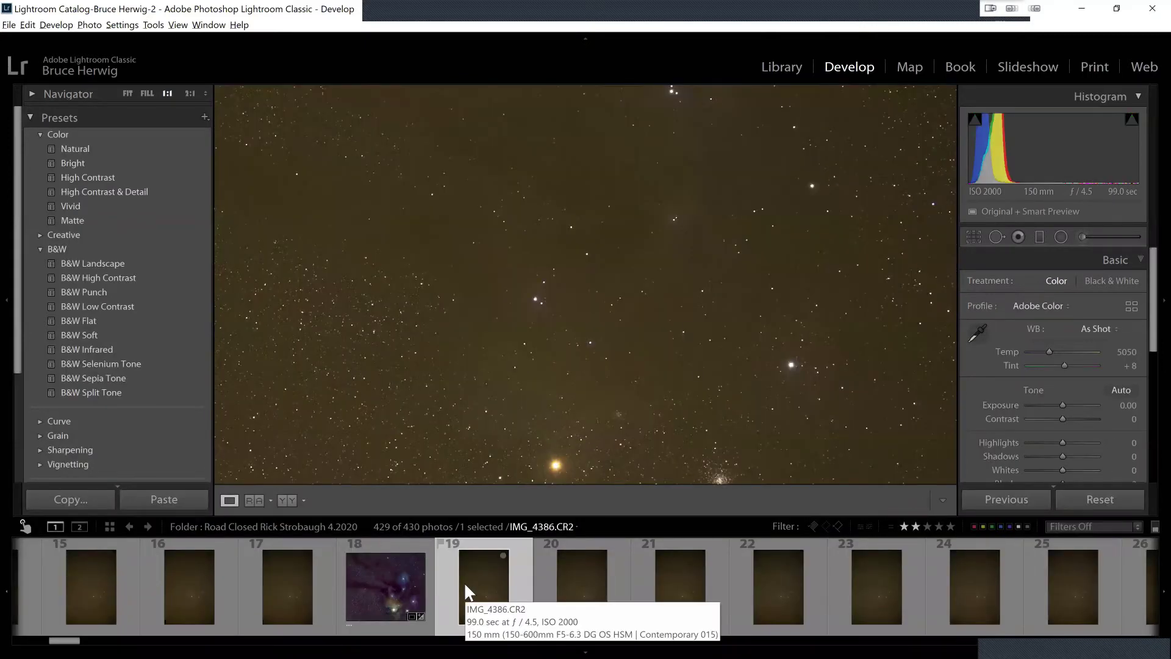
left_click(383, 589)
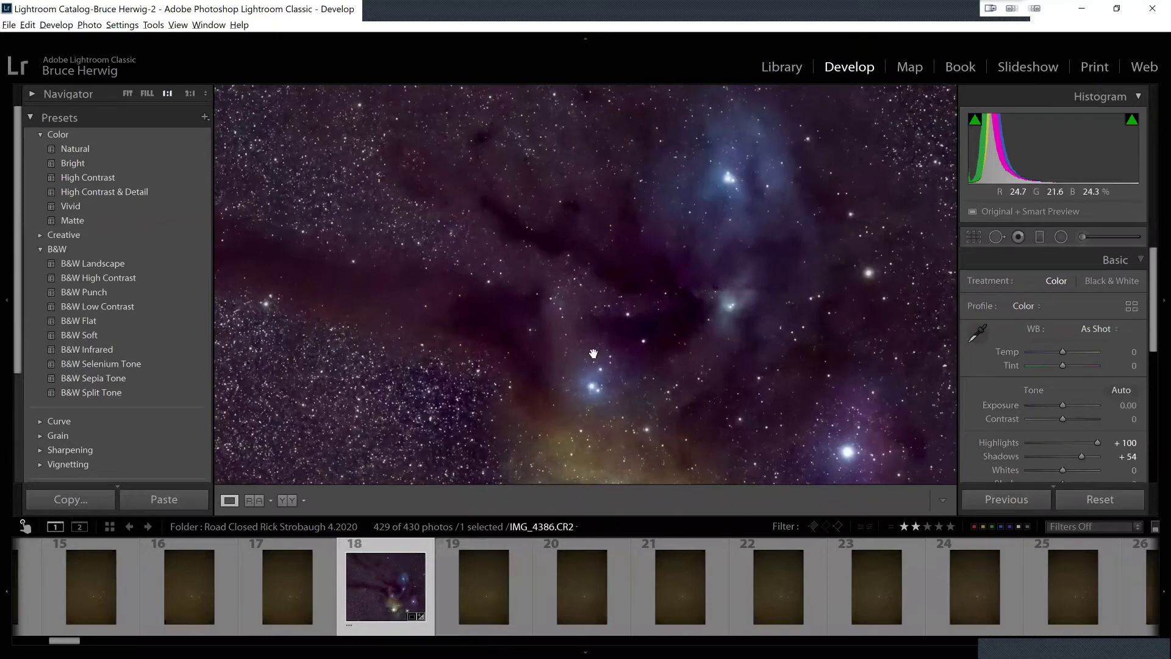
left_click_drag(515, 319, 418, 300)
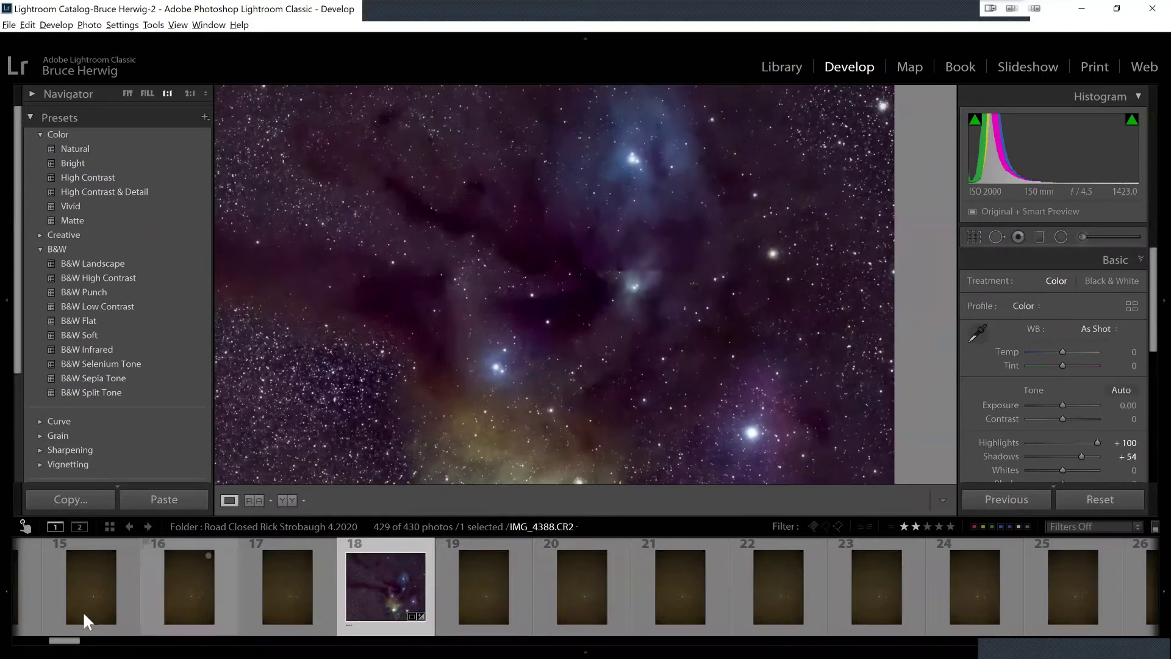
Display IMG_4370.CR2 near the start of the filmstrip, inspect its stars at 1:1, and return to the full view.
left_click_drag(72, 636, 22, 640)
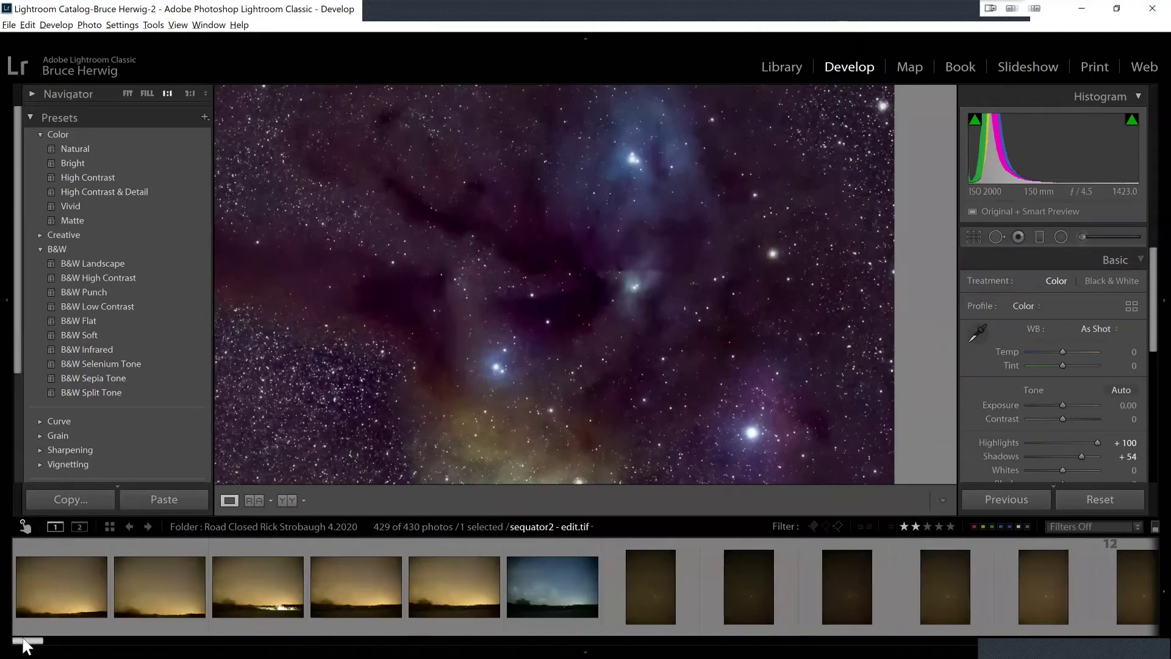
left_click(145, 580)
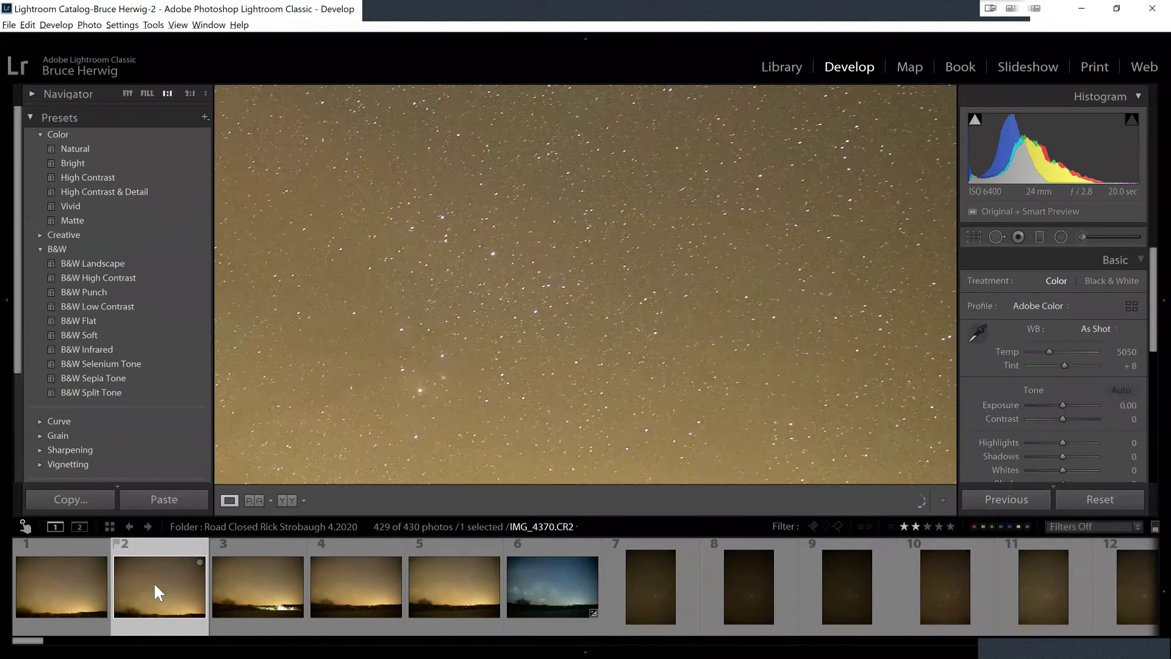
left_click(523, 293)
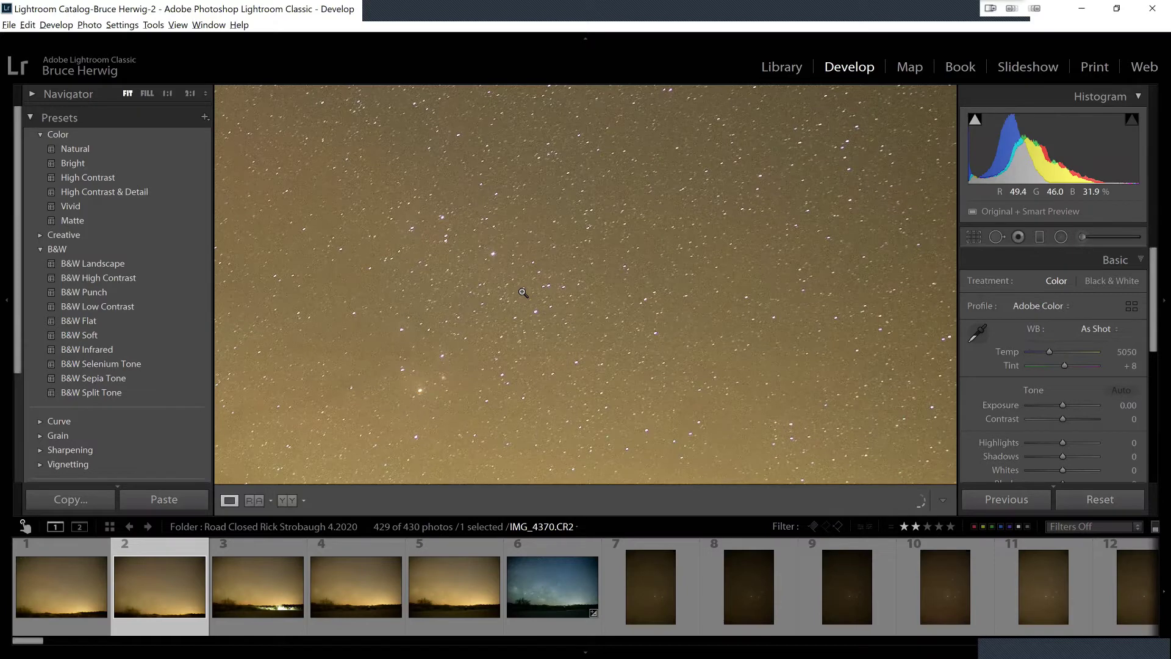
left_click(405, 173)
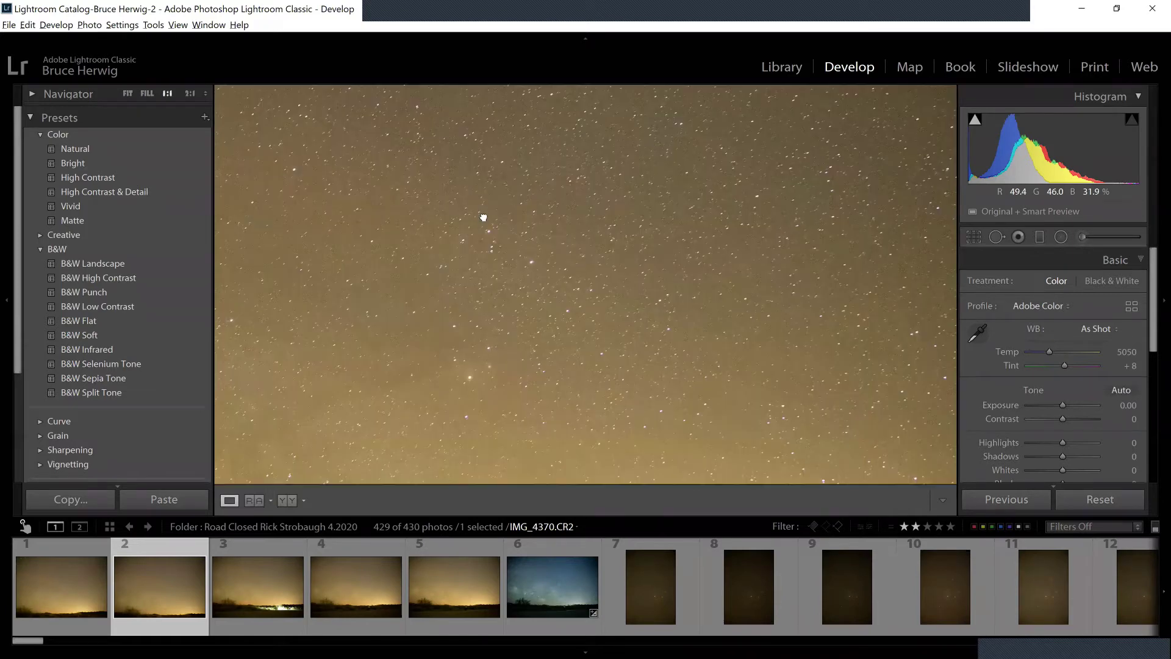
left_click(640, 346)
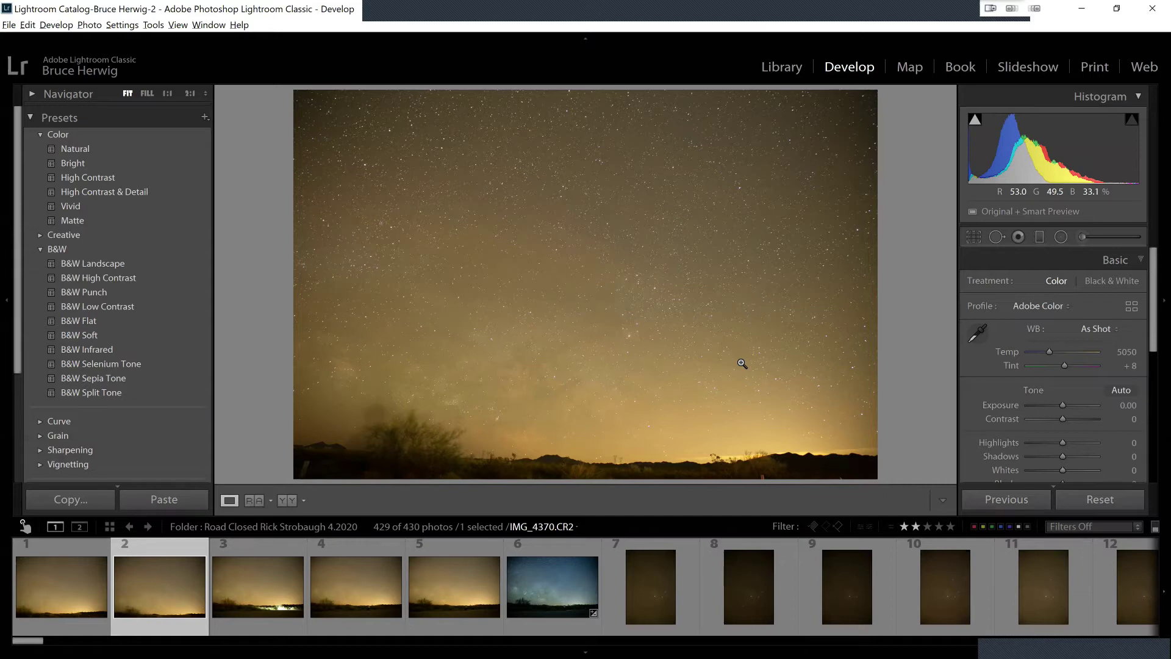
Display the blue Milky Way photo IMG_4374.CR2, check its sky detail at 1:1, and return to the full view.
left_click(553, 571)
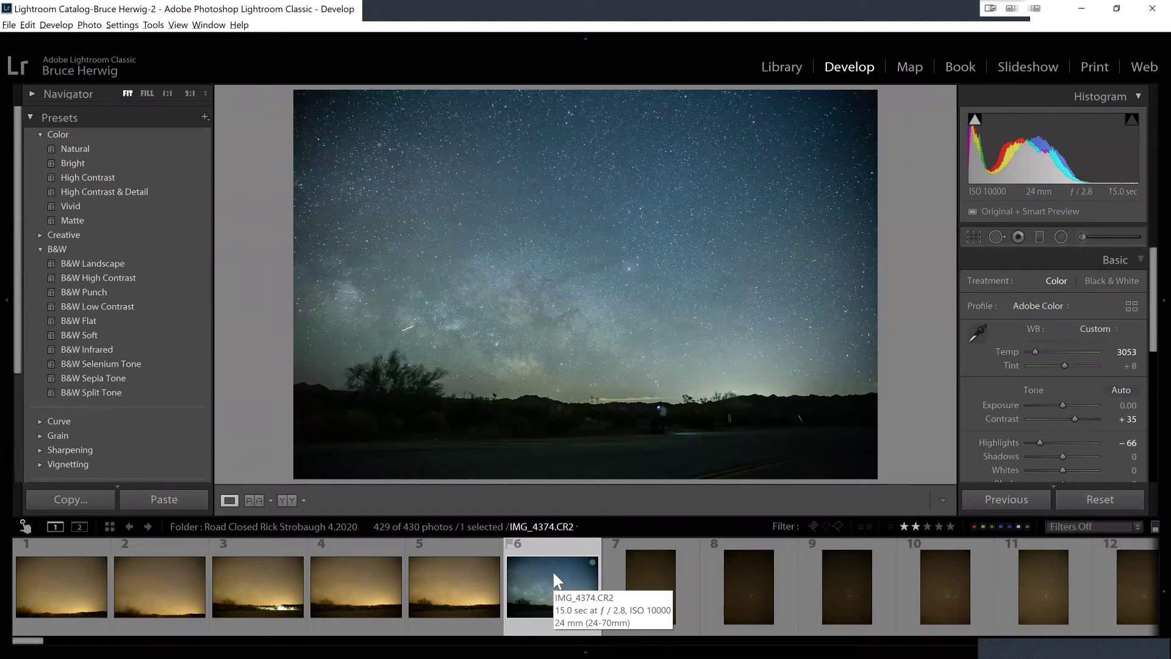
left_click(494, 341)
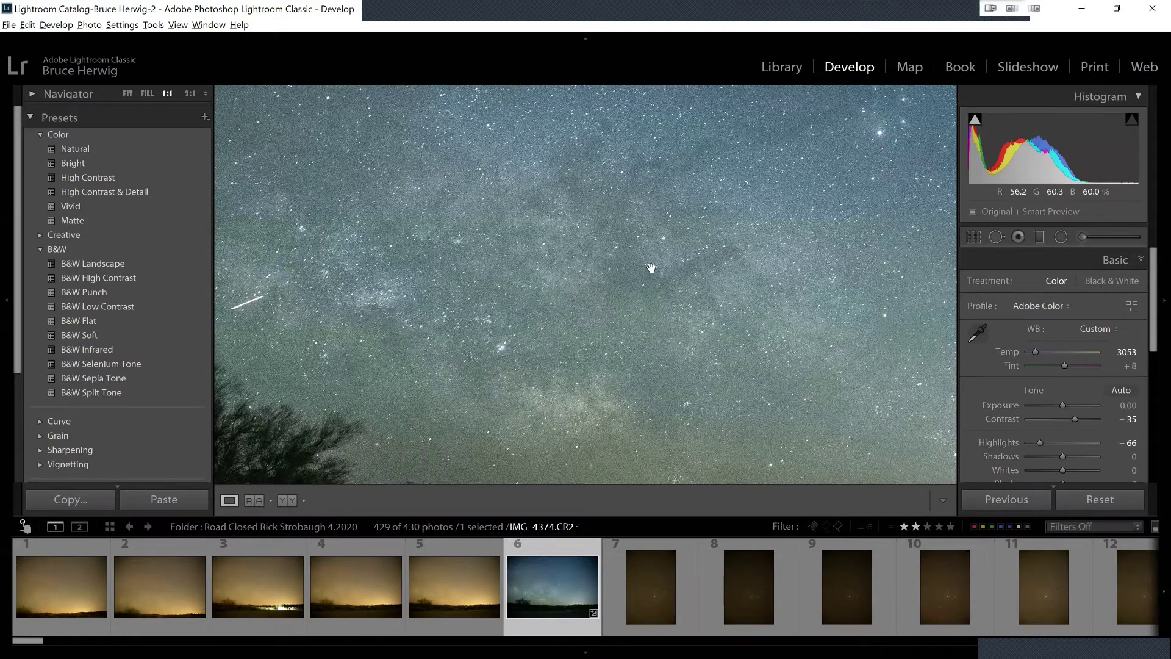
left_click(590, 370)
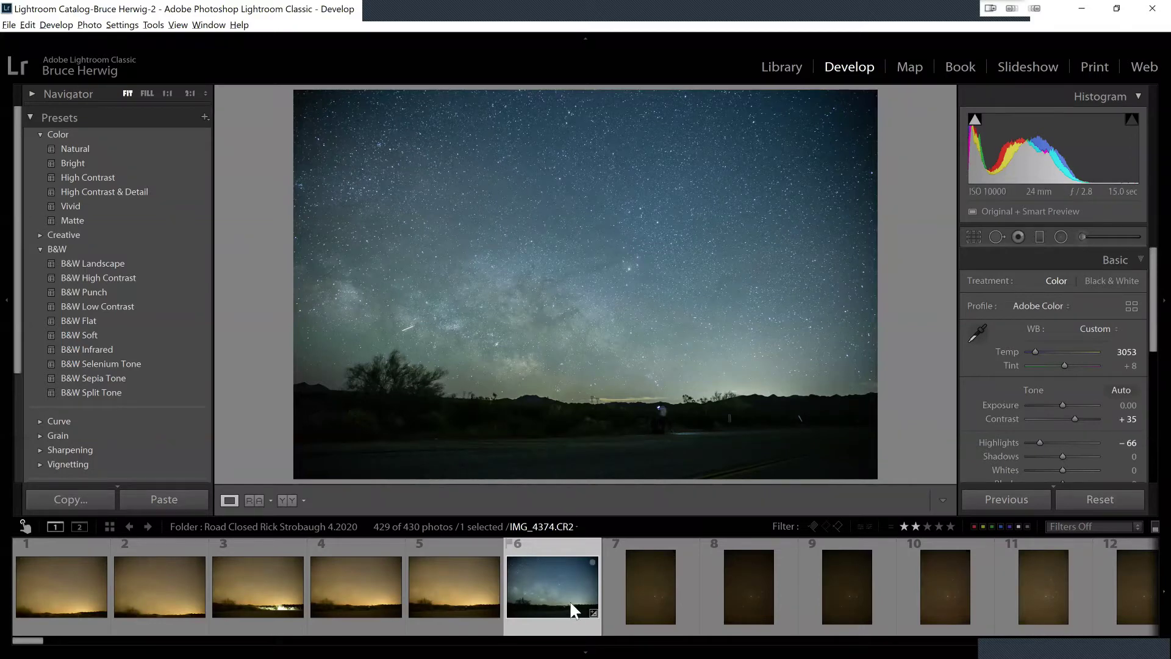
Browse the filmstrip to the Milky Way road shots and display the landscape-format frame 83.
mouse_move(576, 602)
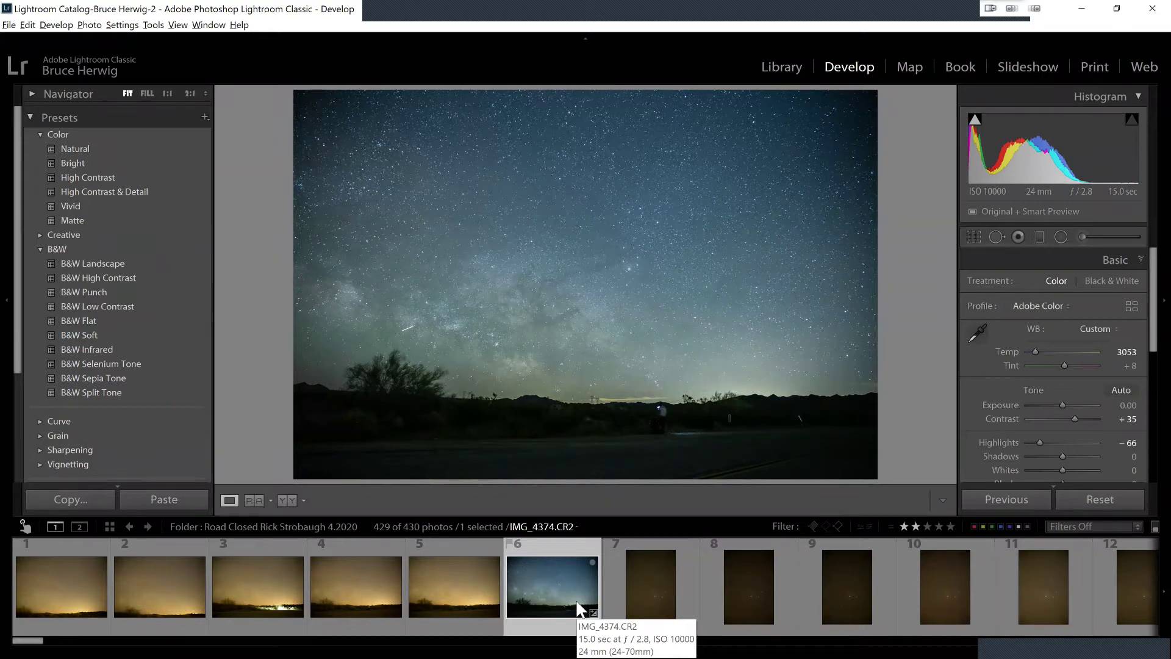
scroll(573, 583, "down", 5)
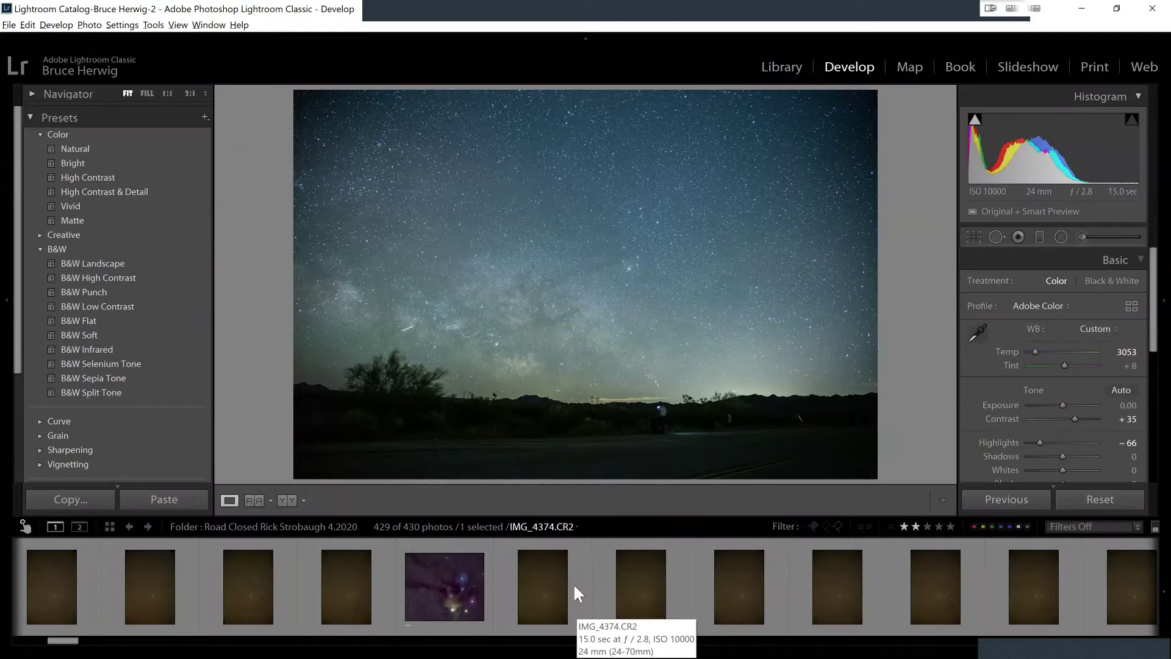
scroll(573, 583, "down", 4)
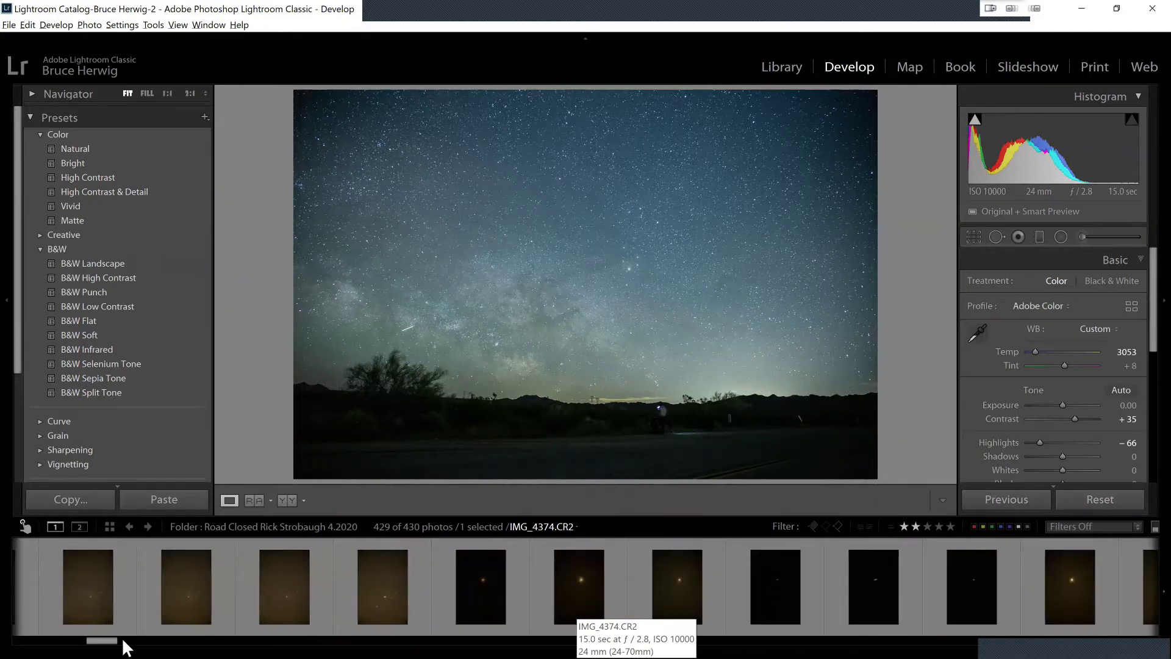
left_click(206, 641)
left_click(249, 641)
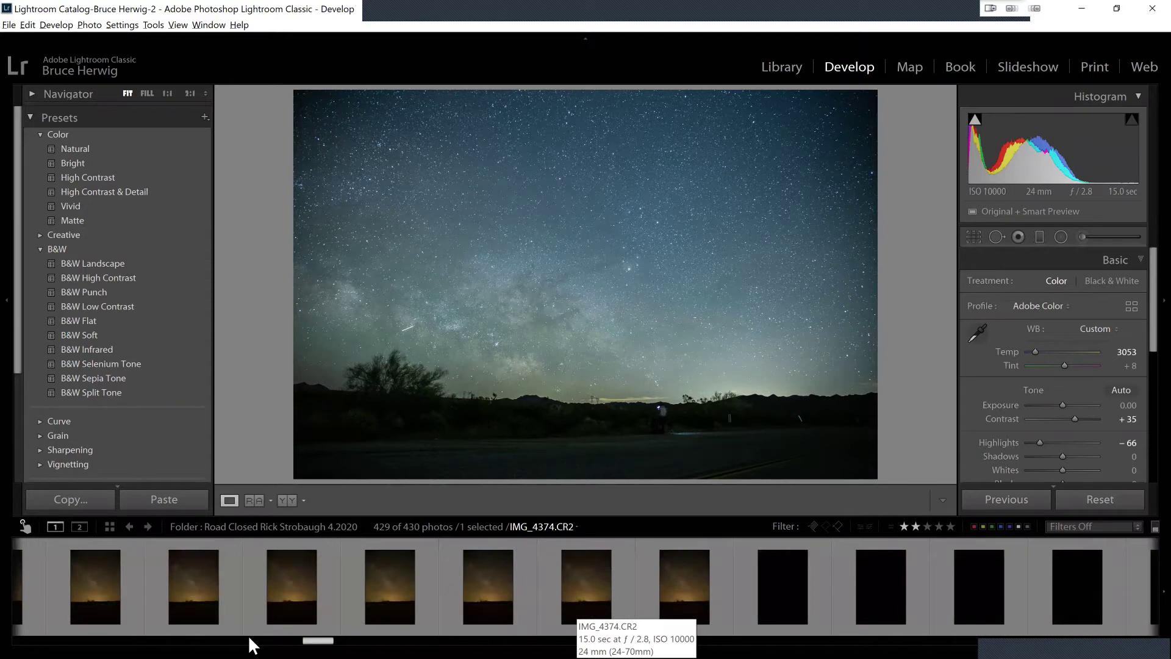
left_click_drag(310, 641, 237, 640)
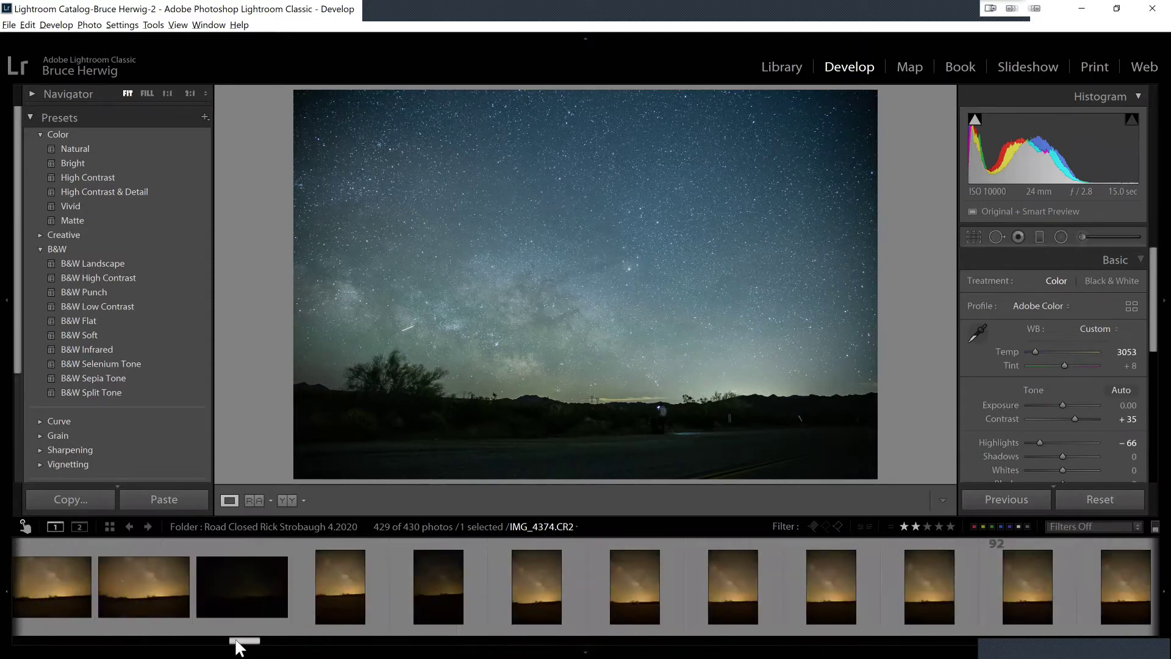
left_click(145, 597)
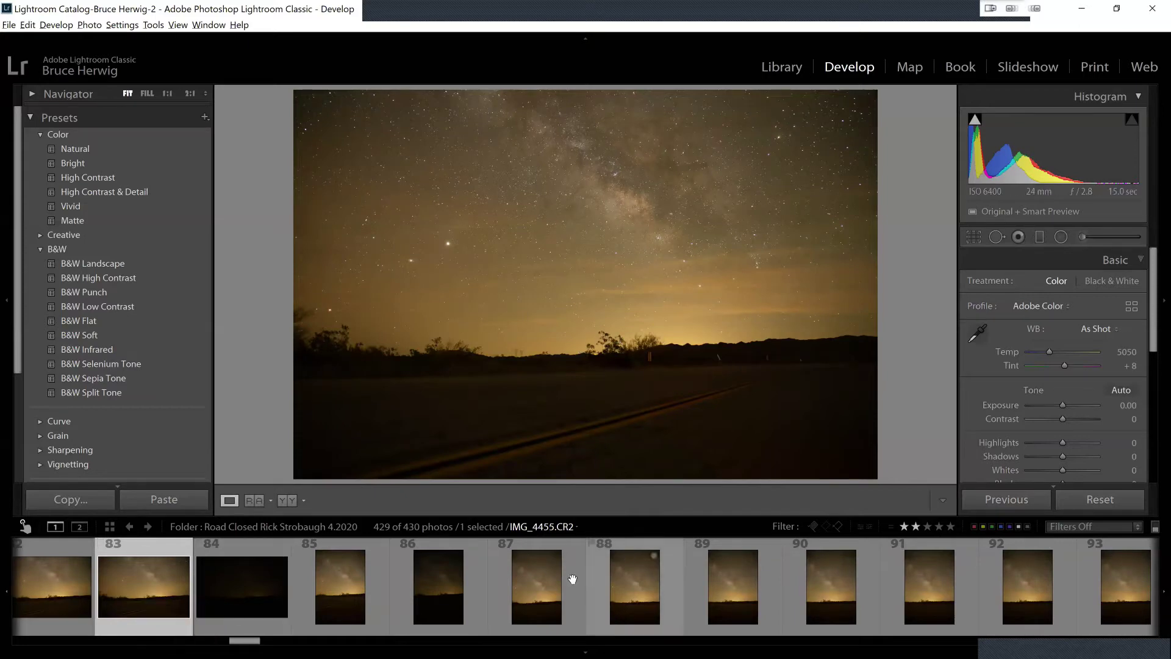
Check the bright star in IMG_4454.CR2 at 1:1, and view the similar portrait frames IMG_4456.CR2 and IMG_4457.CR2.
left_click(535, 596)
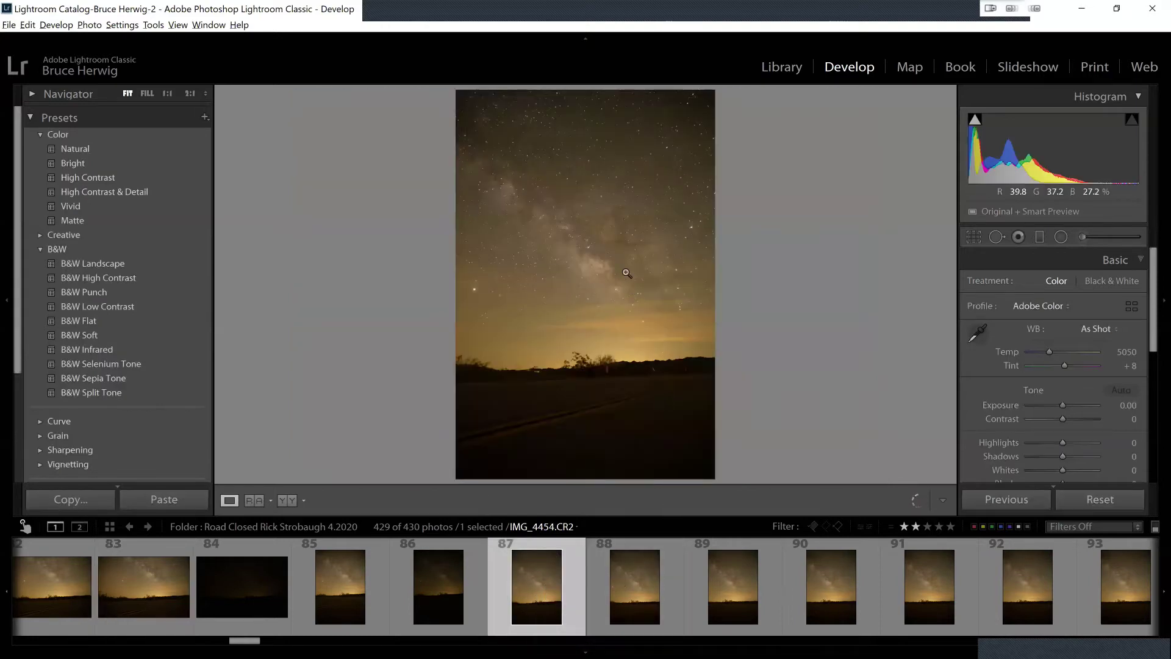
left_click(571, 287)
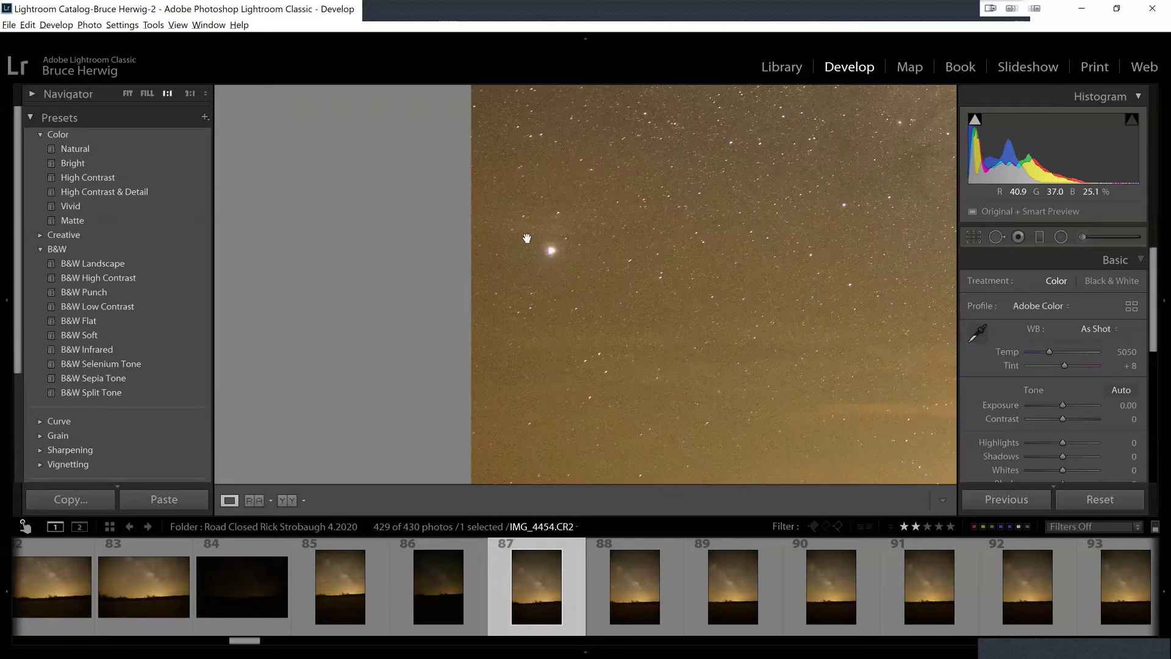
left_click(491, 286)
left_click(738, 577)
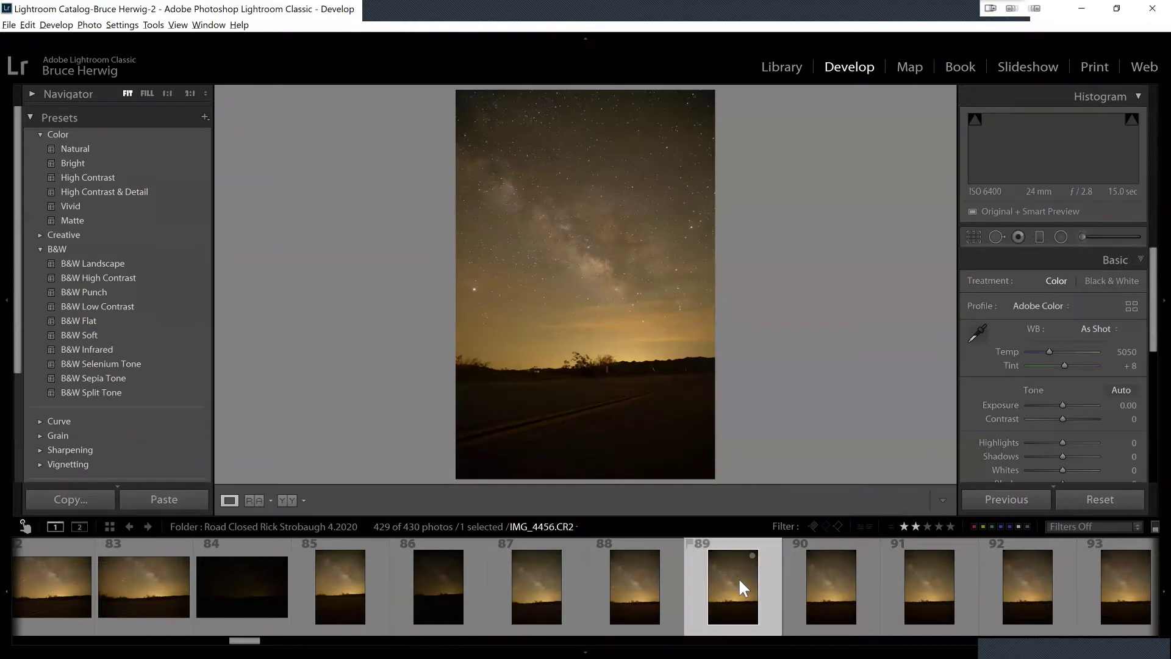
left_click(843, 595)
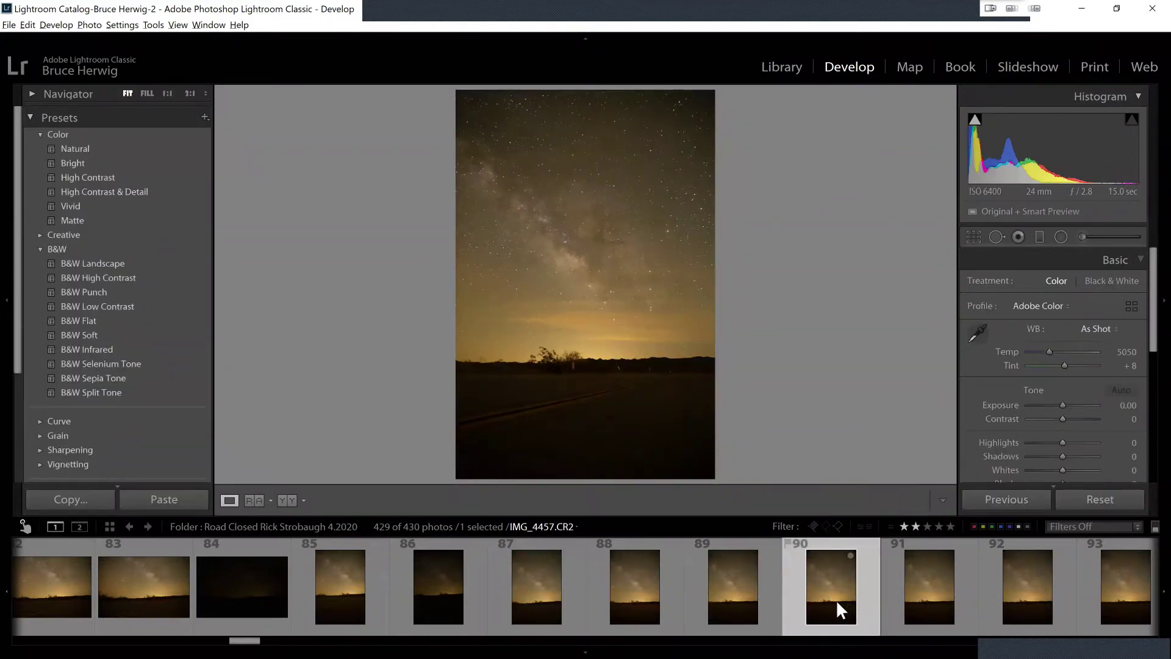
Find the illuminated road foreground exposures further along the filmstrip and display IMG_4509.CR2.
scroll(839, 610, "down", 5)
scroll(835, 599, "down", 10)
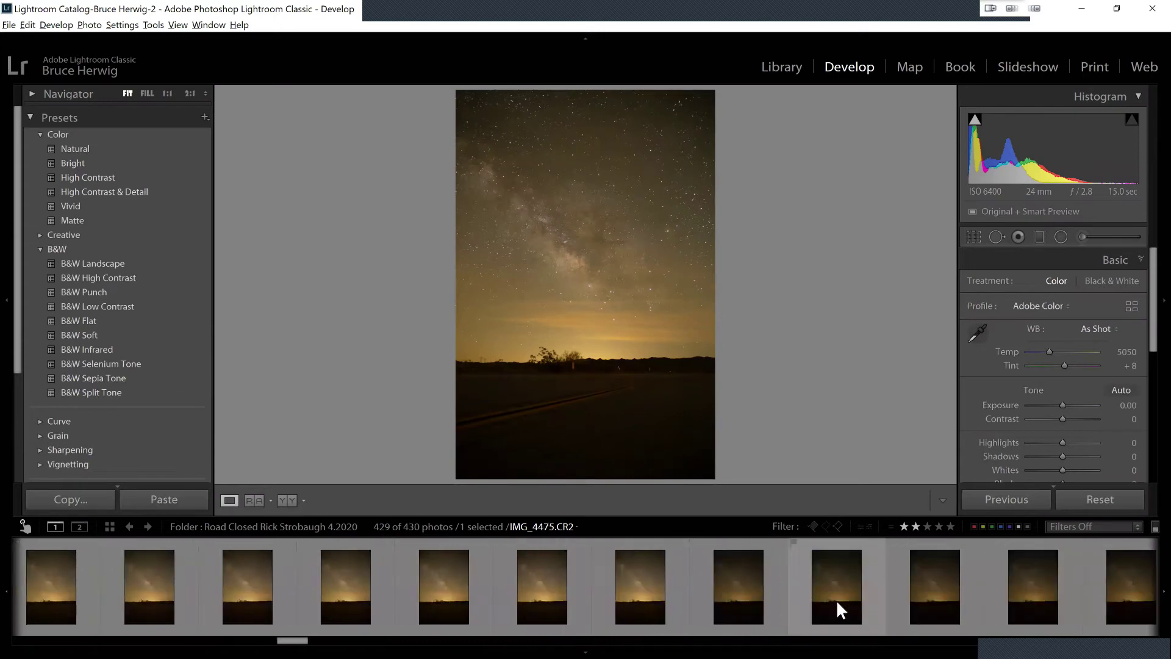
scroll(836, 599, "down", 2)
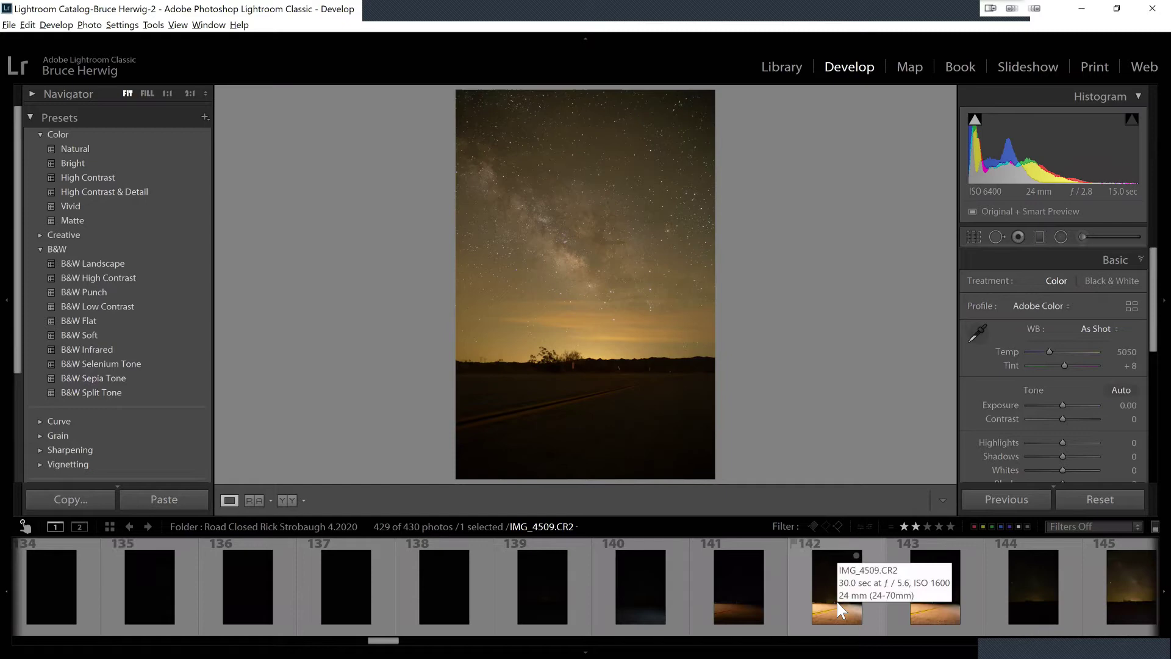
scroll(836, 599, "down", 2)
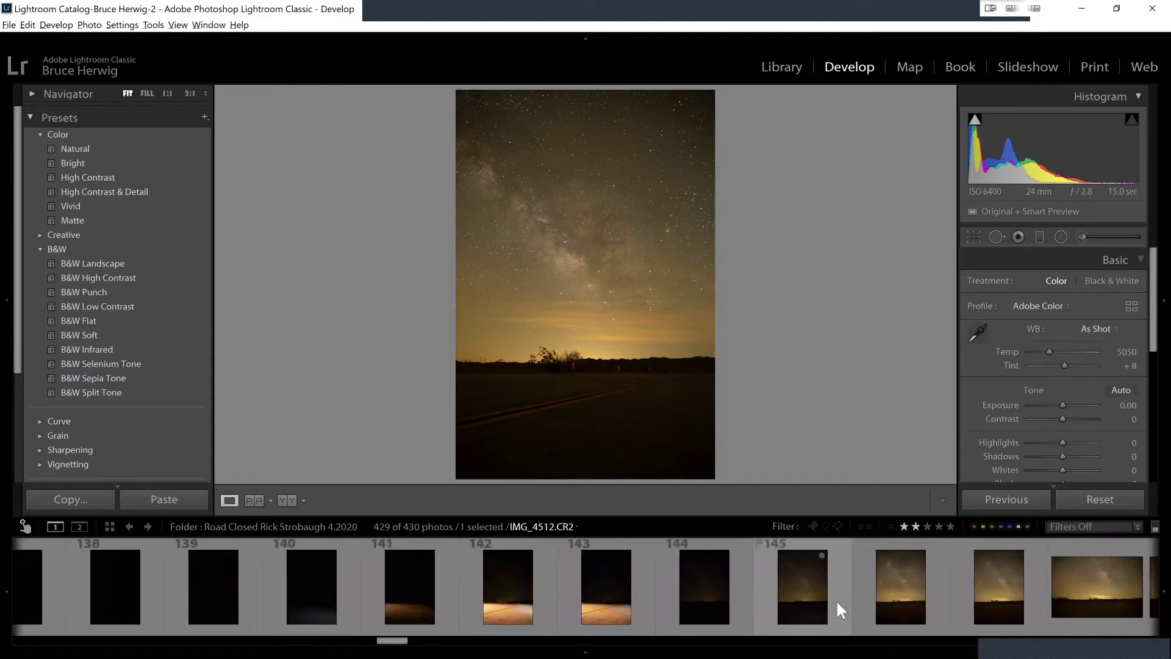
left_click(527, 604)
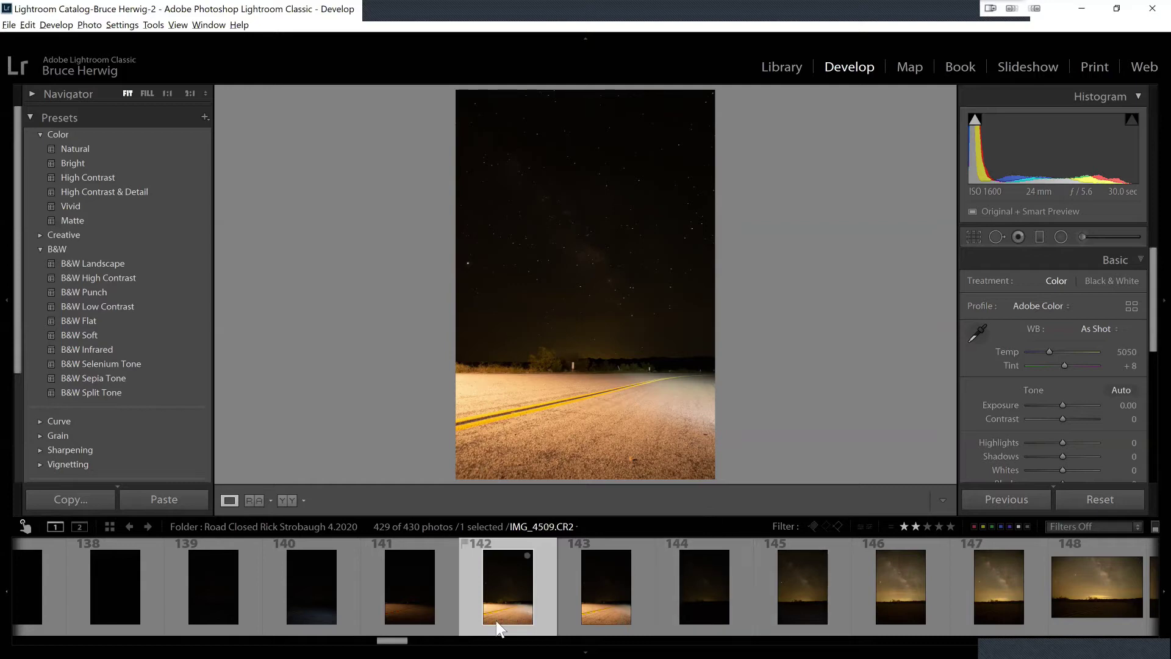
Filter the folder's photos by a two-star rating.
left_click(931, 525)
left_click(913, 525)
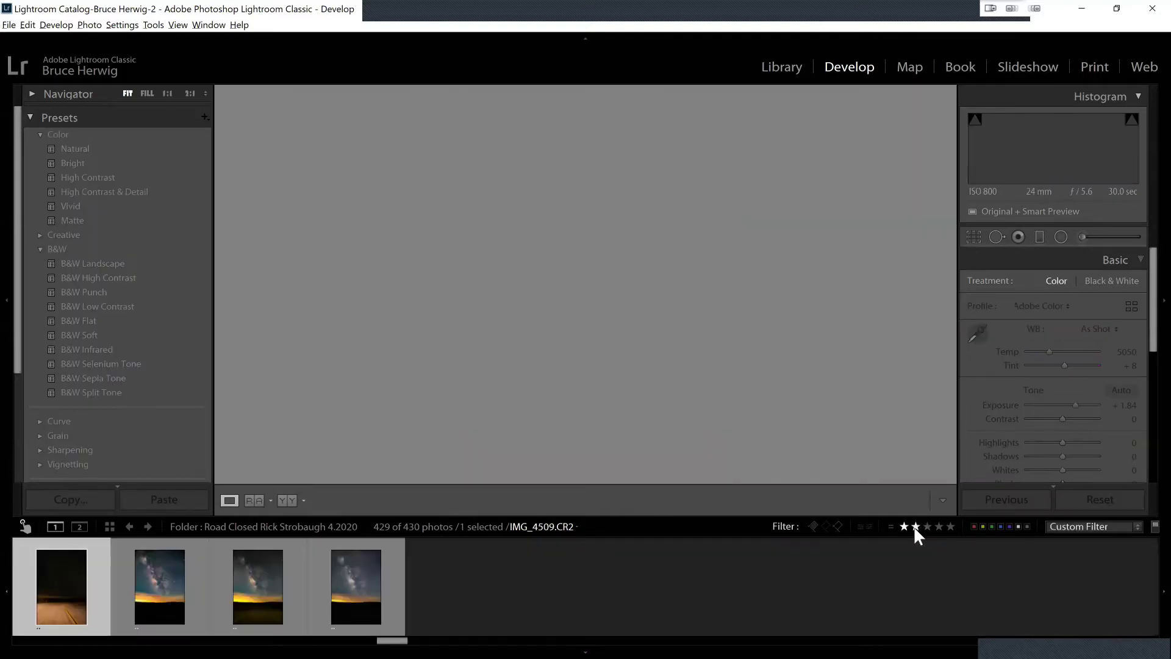
left_click(913, 525)
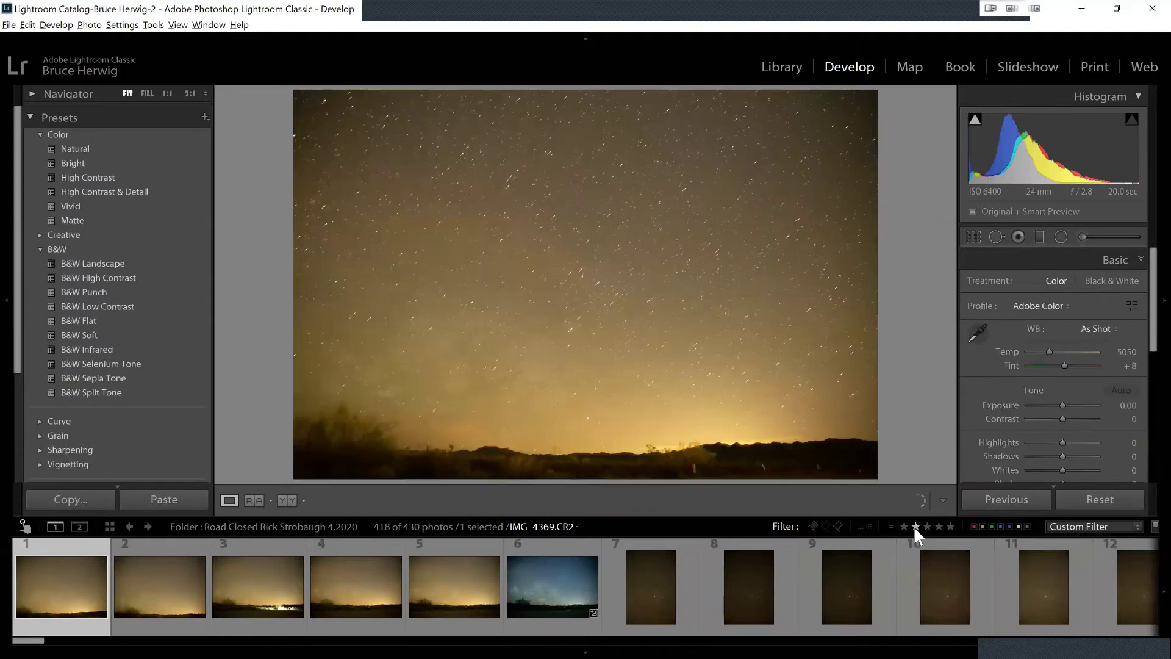
left_click(913, 525)
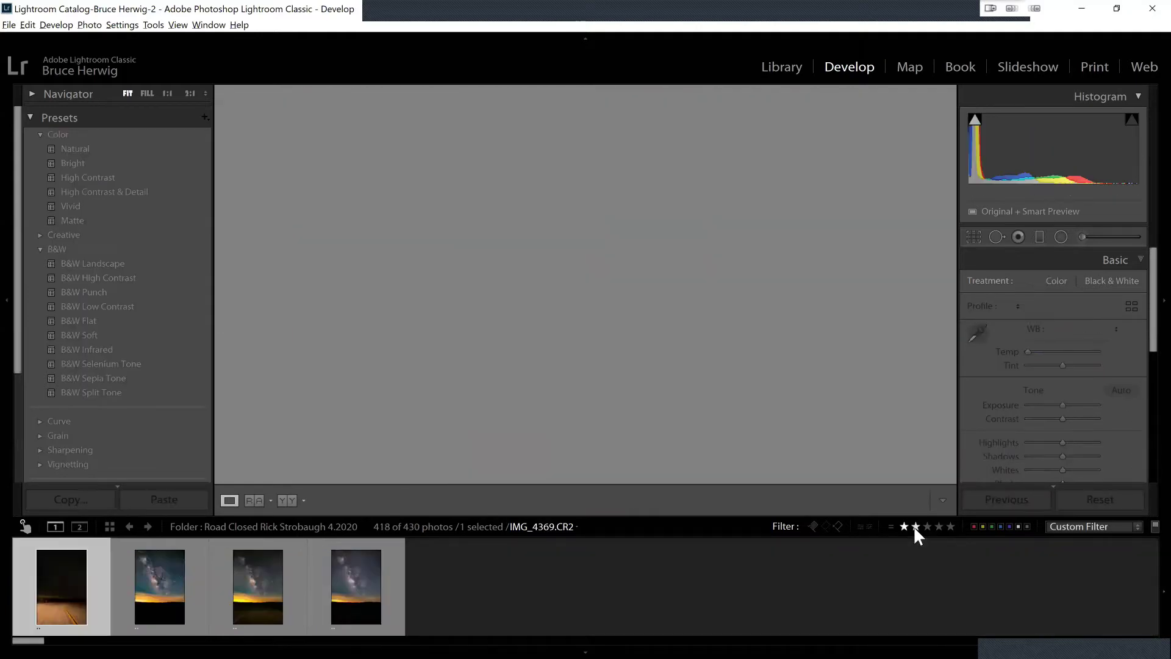
Display the two-star photo IMG_4650.CR2 / Copy 2 and inspect its Milky Way core at 1:1, returning to the full-frame view.
left_click(150, 594)
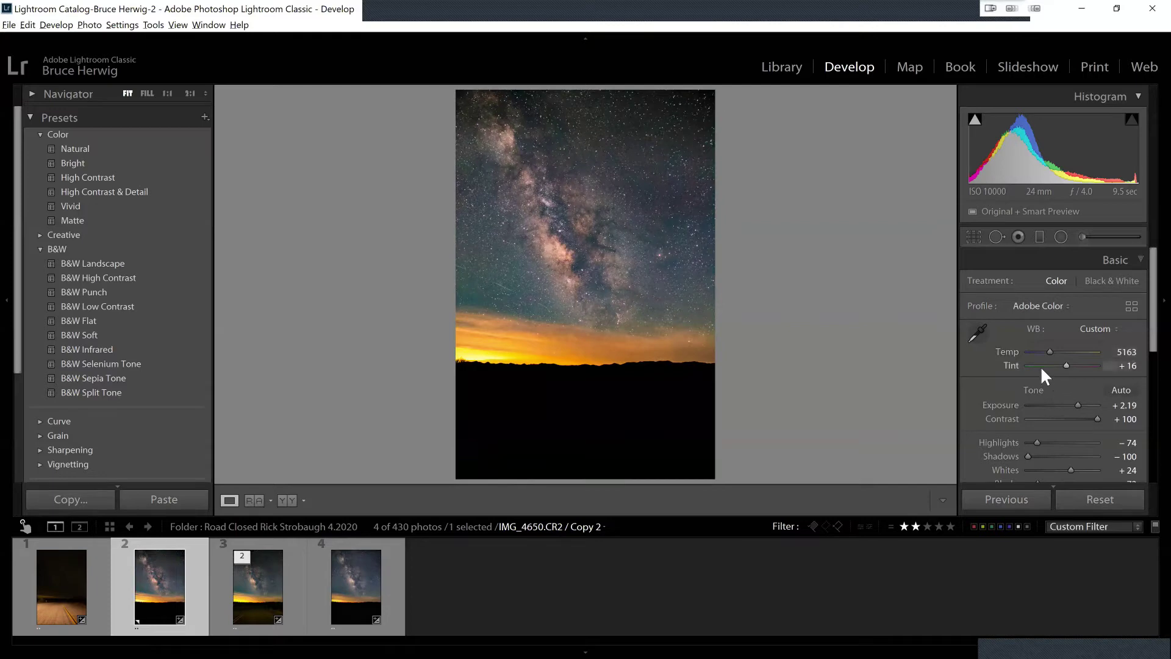
left_click(603, 291)
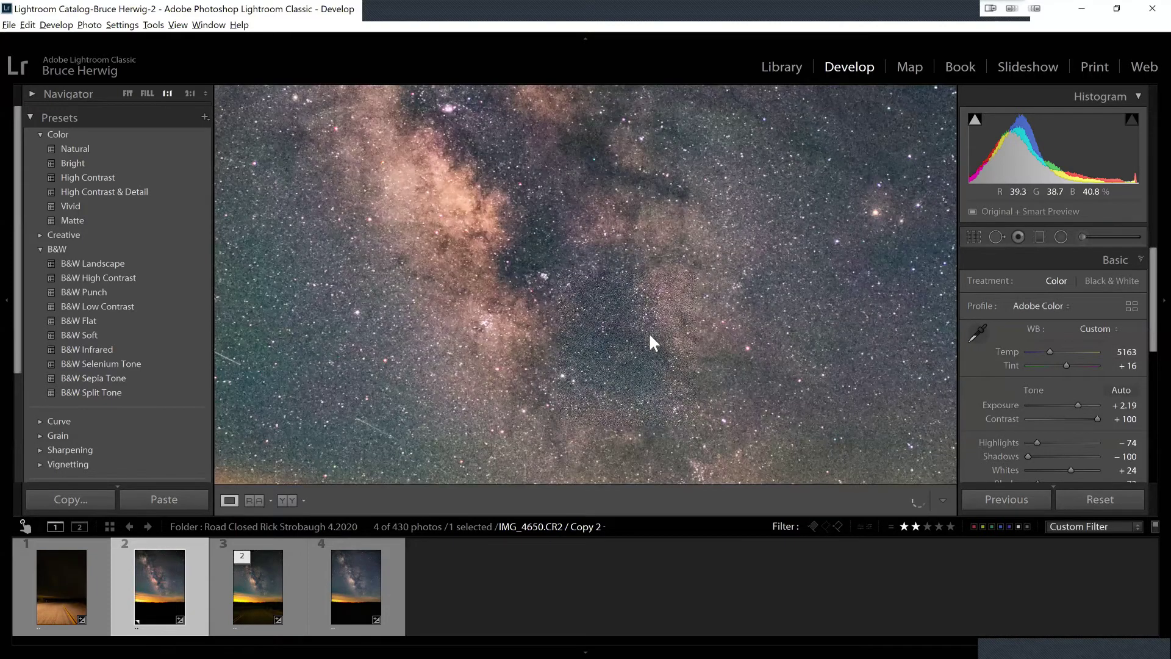
left_click_drag(627, 217, 643, 278)
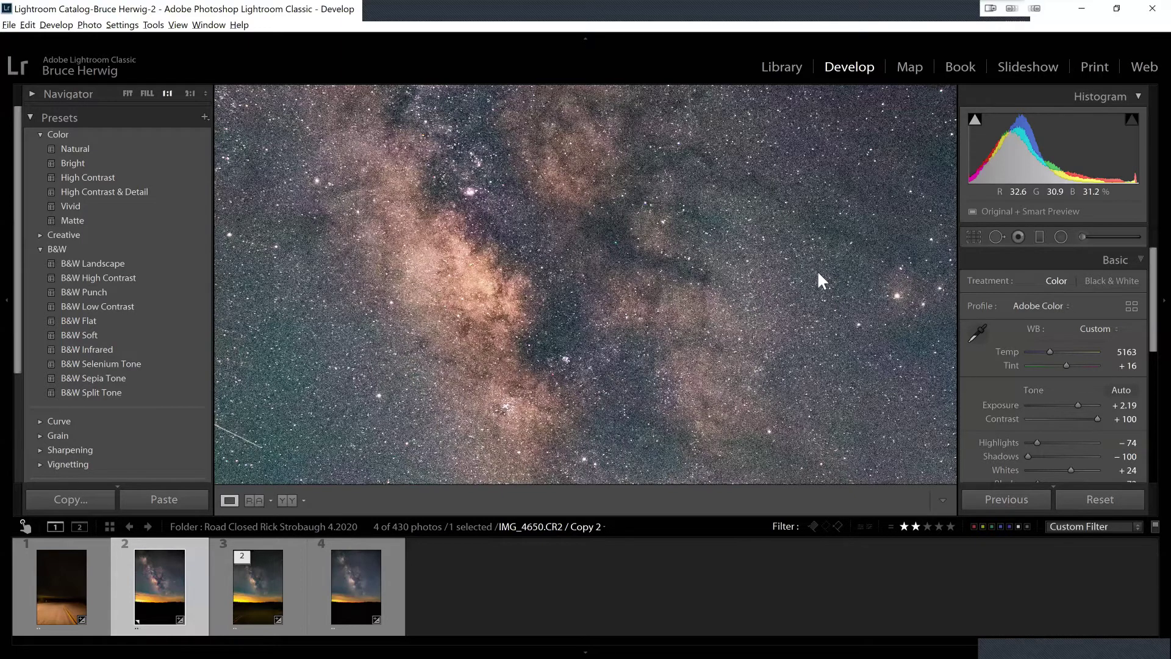
key("z")
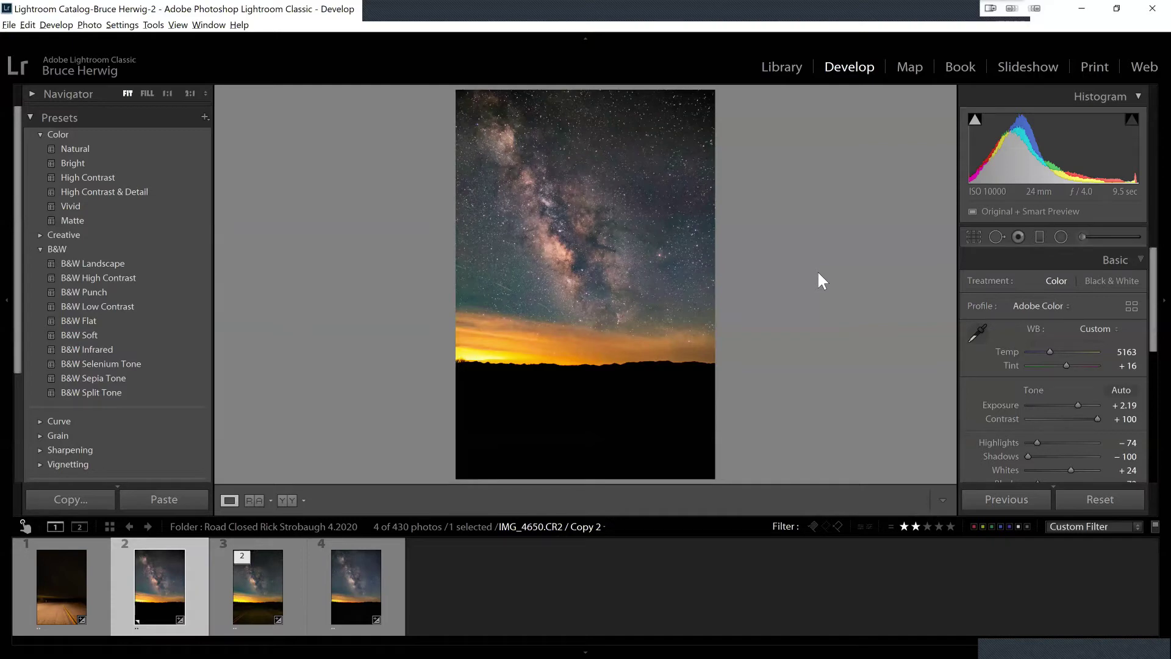
Enlarge the photo to fill the view, mark the Milky Way core, the dust lanes and the bright star cluster with yellow annotations, and clear them.
left_click(147, 91)
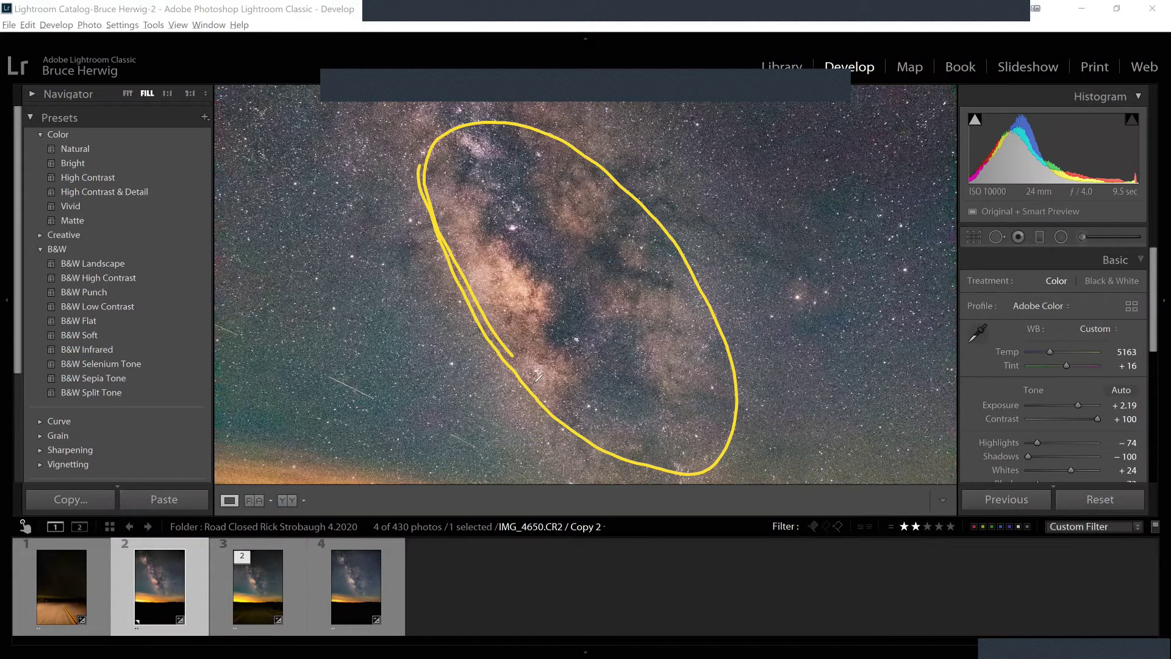
mouse_move(646, 228)
left_mouse_down()
mouse_move(726, 235)
mouse_move(775, 274)
left_mouse_up()
left_click_drag(607, 164, 663, 147)
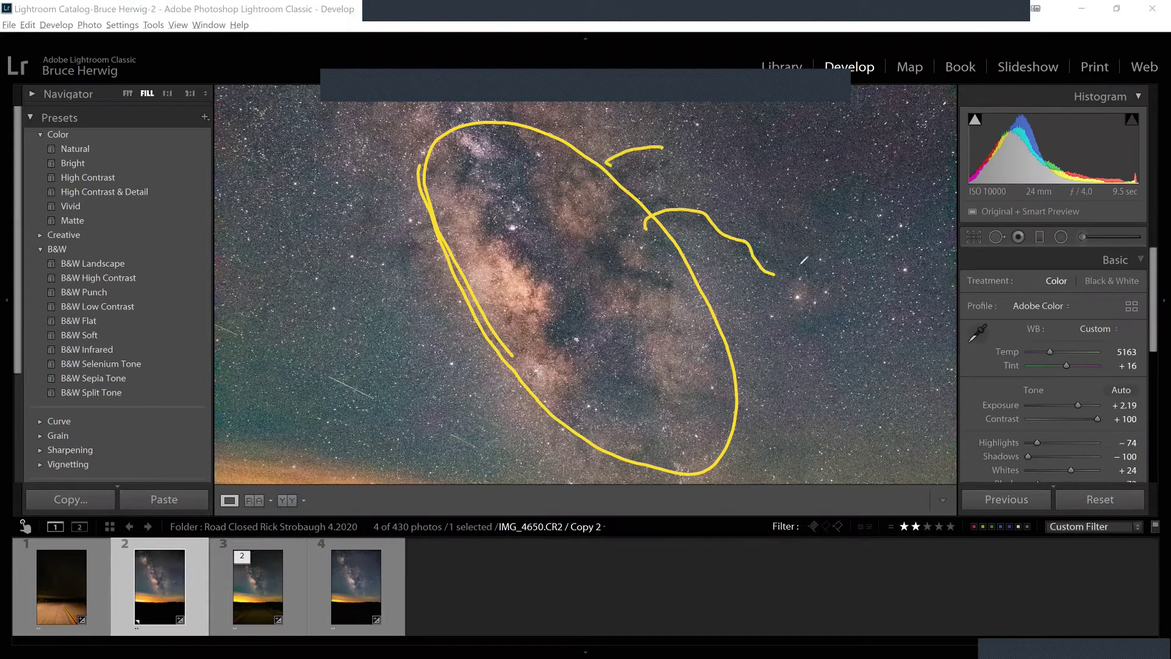
left_click_drag(818, 267, 826, 273)
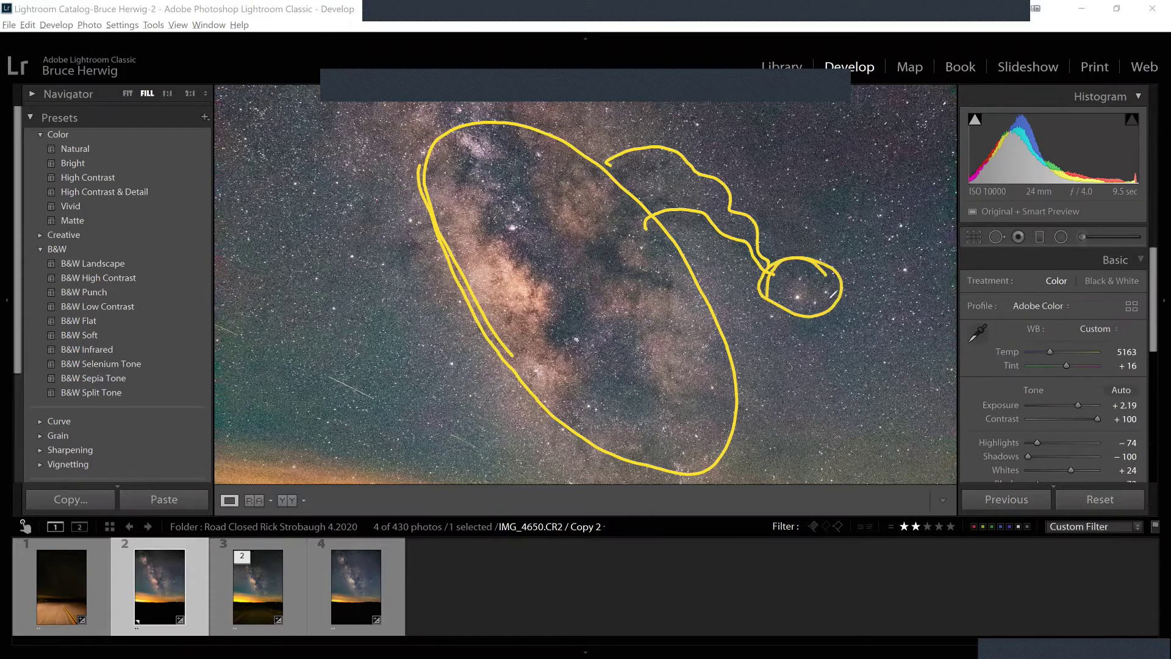
left_click_drag(768, 302, 825, 314)
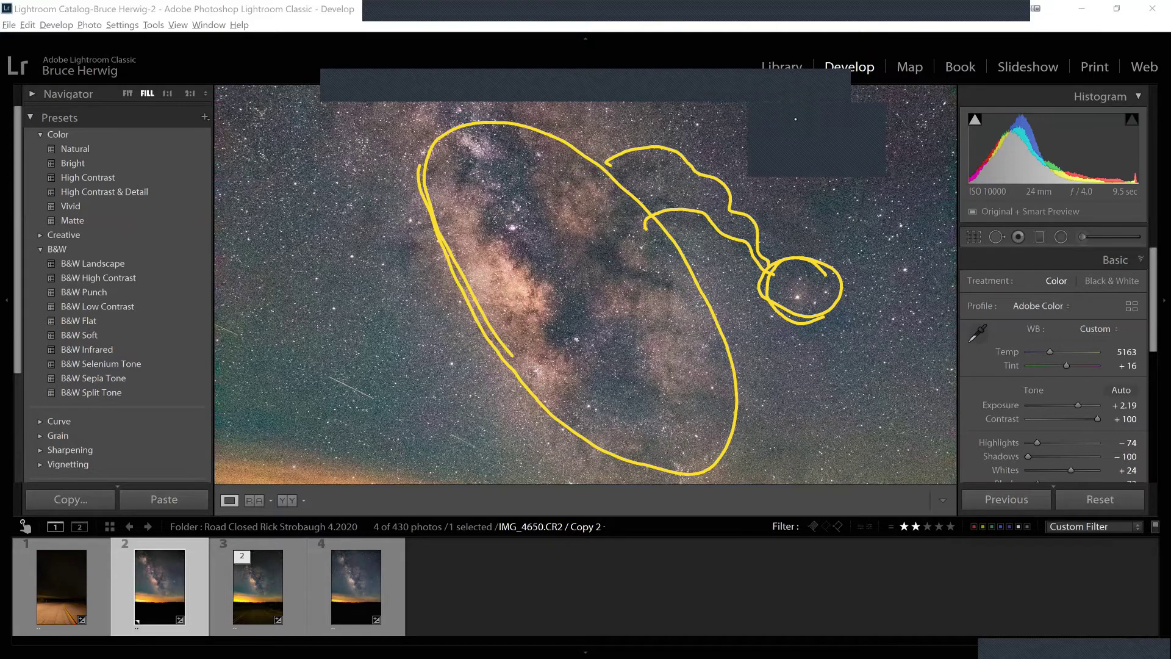
key("e")
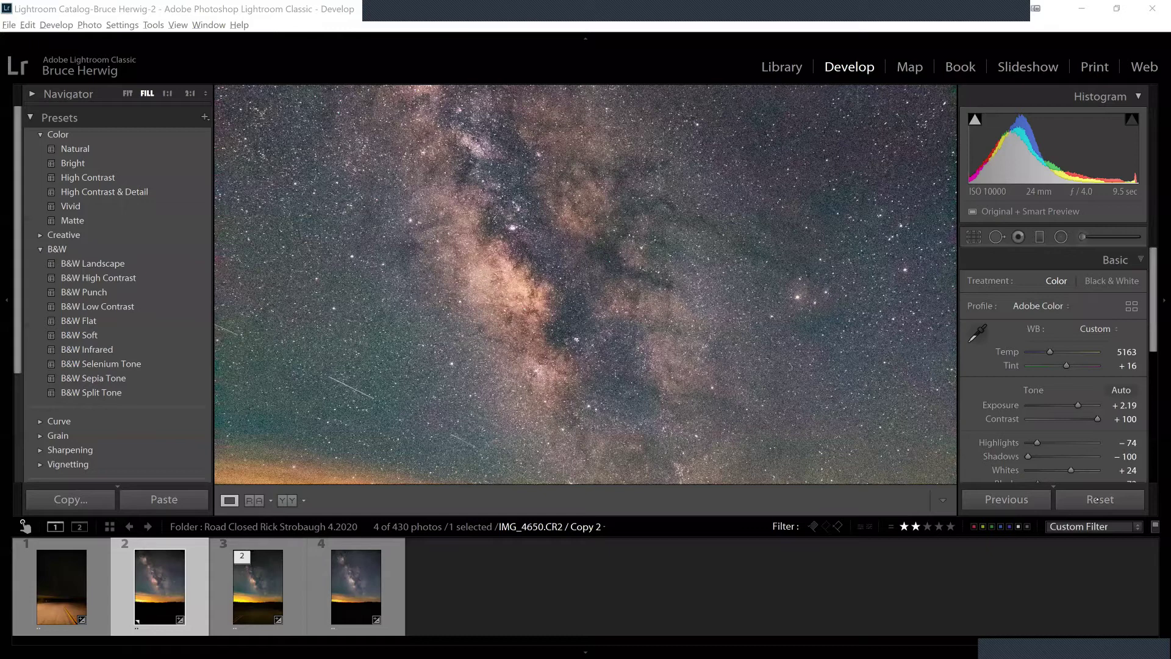
Reset all develop adjustments on IMG_4650.CR2 / Copy 2 and check the unedited sky at 1:1 and fitted to the view.
left_click(1095, 500)
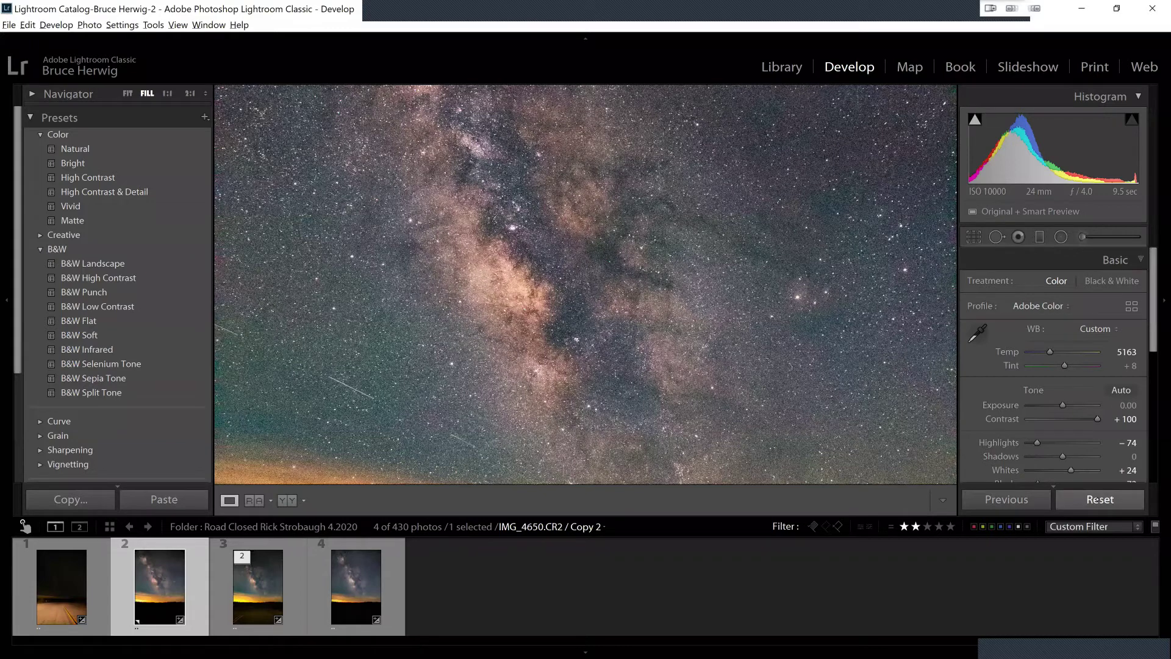
left_click(668, 311)
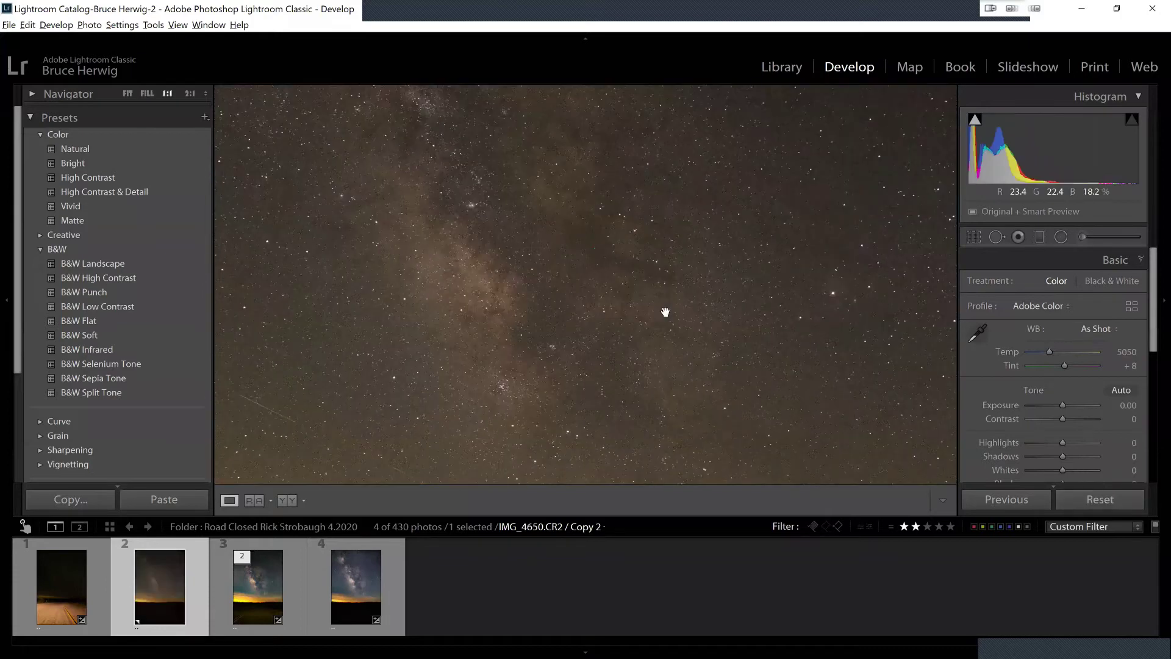
left_click(128, 94)
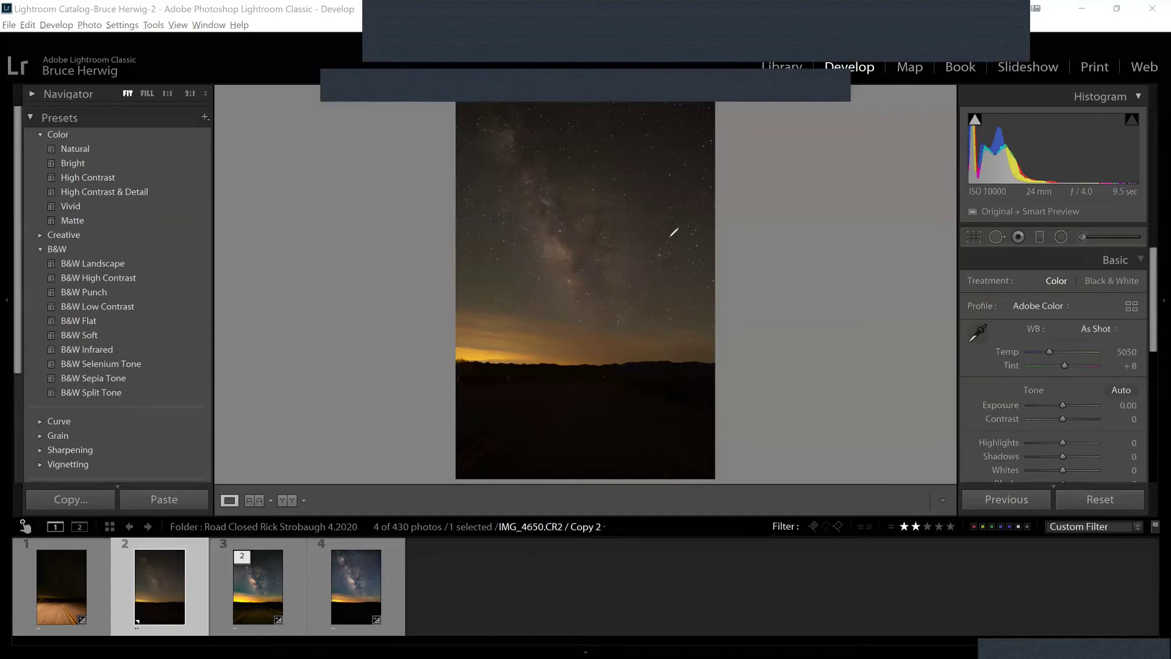
Annotate the unedited photo by outlining the Milky Way and circling the bright star, ISO, focal length and aperture, and clear the drawings.
left_click_drag(658, 227, 654, 230)
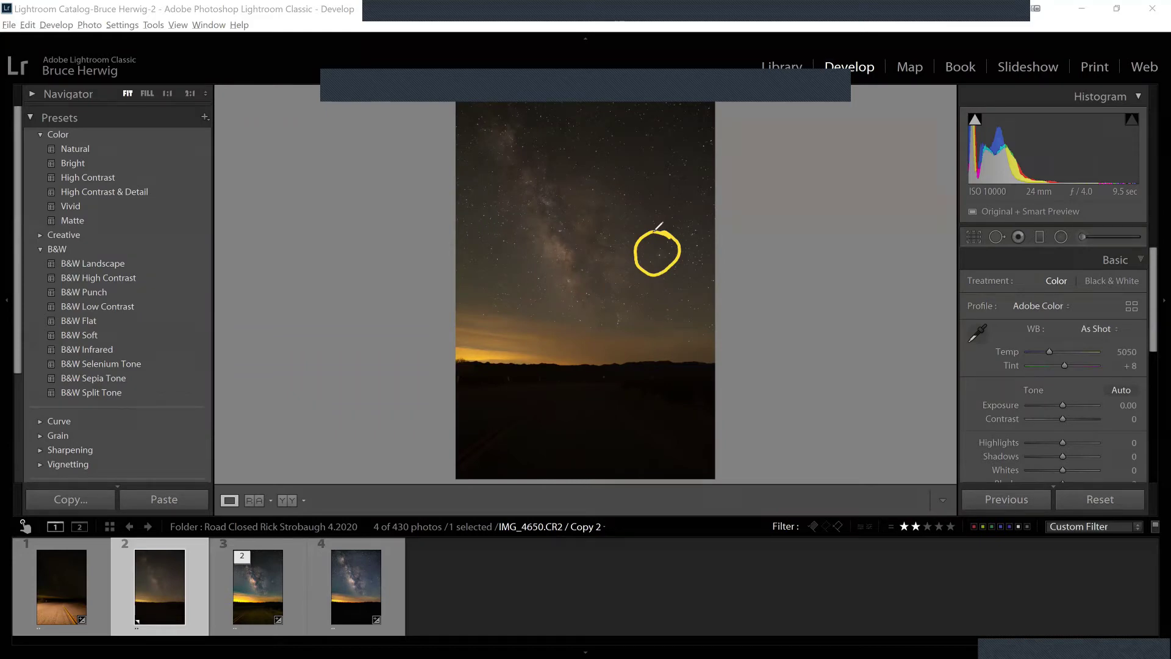
mouse_move(474, 130)
left_mouse_down()
mouse_move(565, 347)
mouse_move(666, 389)
mouse_move(652, 258)
mouse_move(613, 193)
mouse_move(522, 116)
mouse_move(472, 116)
mouse_move(464, 139)
left_mouse_up()
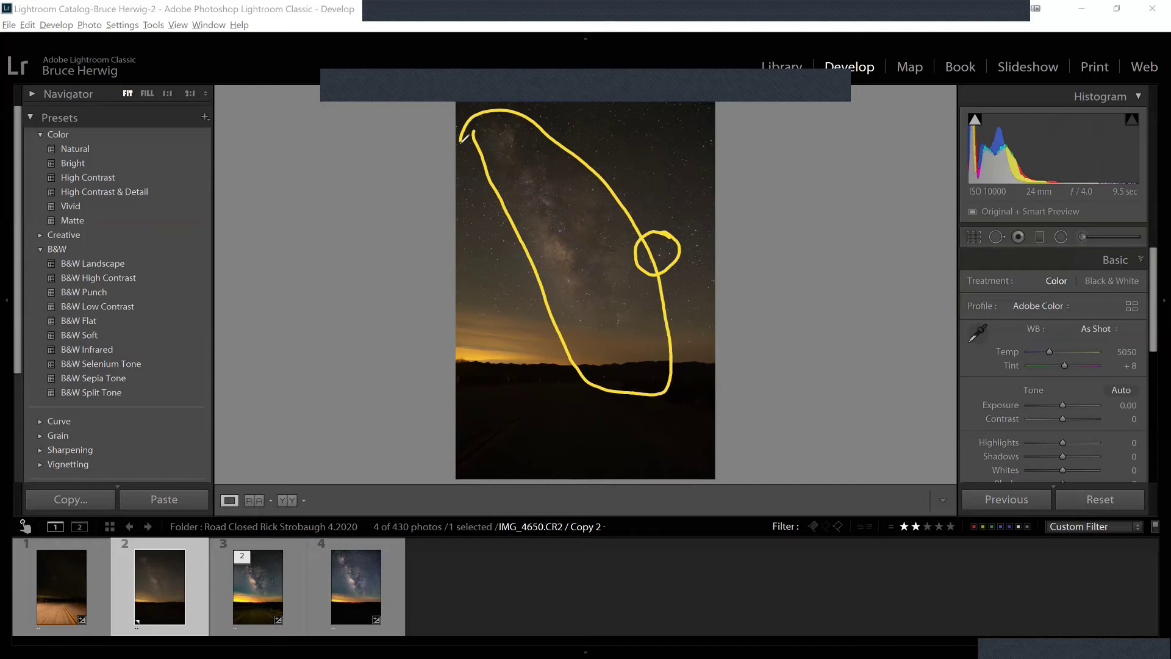
mouse_move(1049, 175)
left_mouse_down()
mouse_move(1017, 203)
mouse_move(1067, 194)
mouse_move(1039, 178)
left_mouse_up()
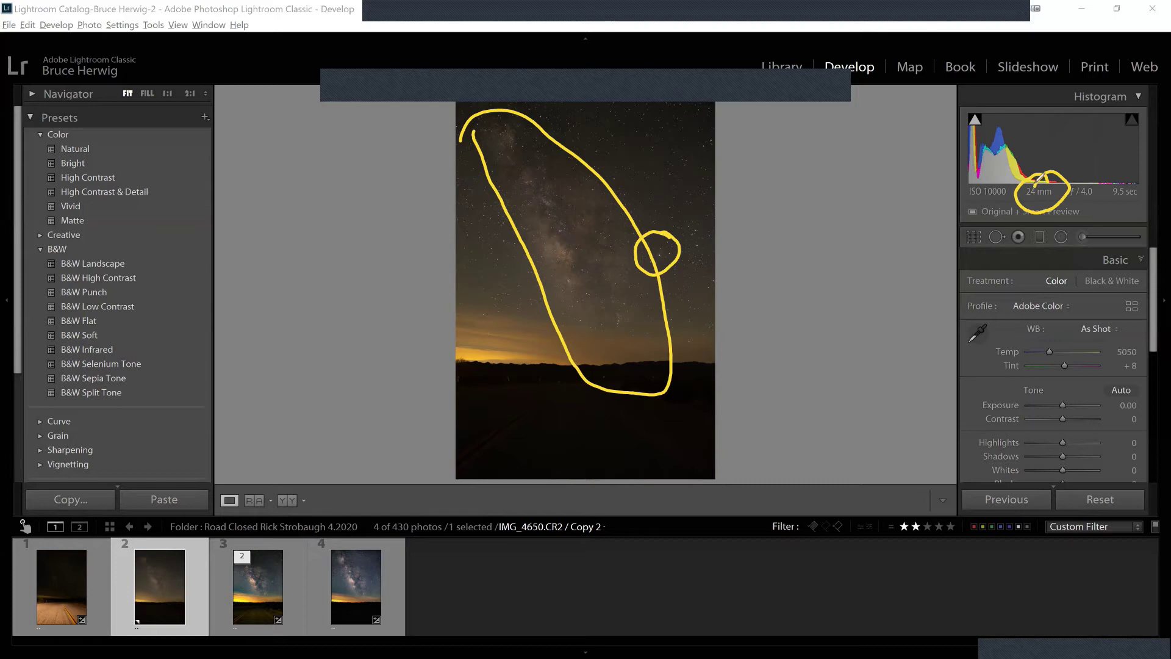
mouse_move(999, 175)
left_mouse_down()
mouse_move(951, 180)
mouse_move(983, 172)
left_mouse_up()
mouse_move(1081, 179)
left_mouse_down()
mouse_move(1098, 213)
mouse_move(1044, 183)
left_mouse_up()
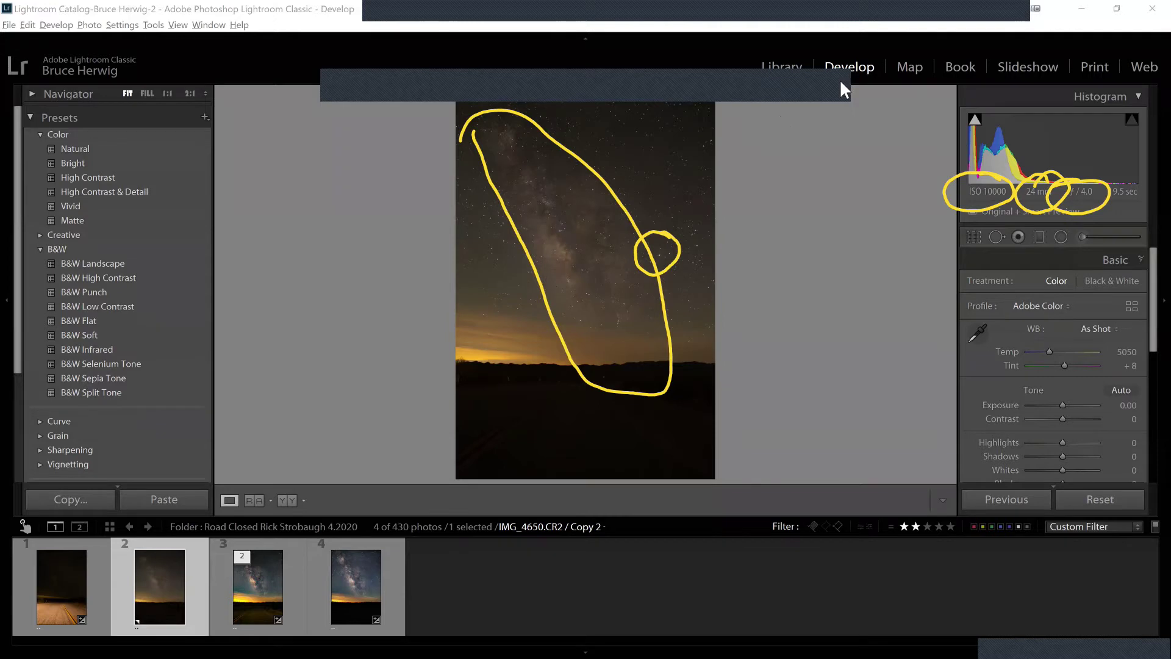
key("Escape")
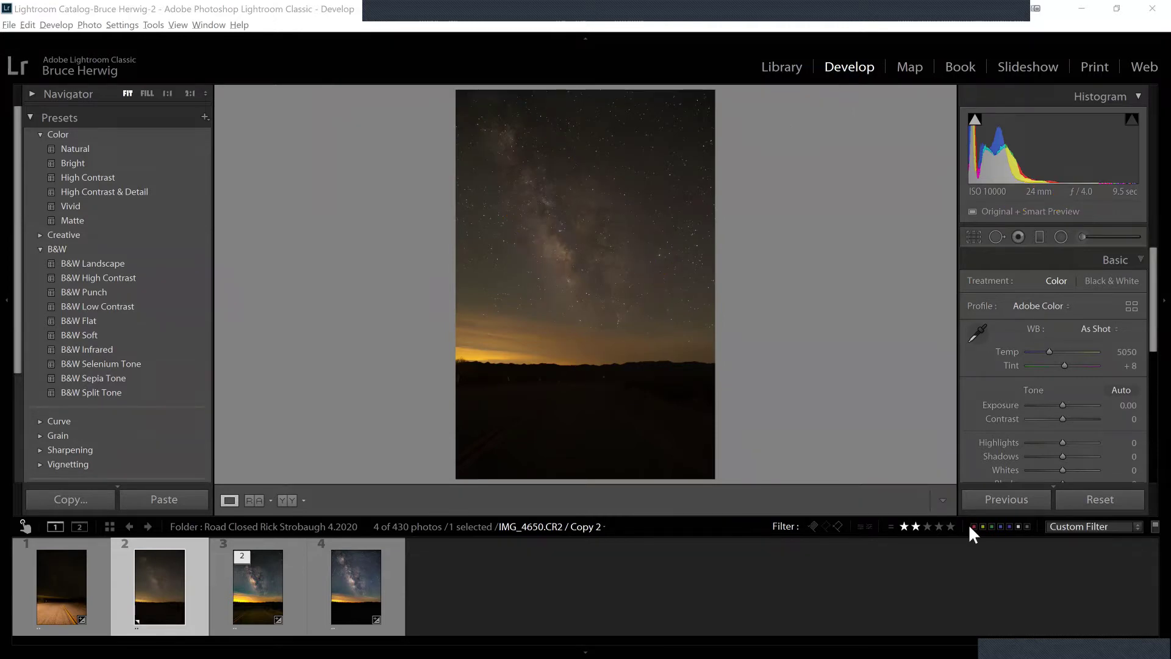
Turn off the star-rating filter and browse the filmstrip to the blue twilight landscape frames from frame 333 onward.
left_click(1153, 526)
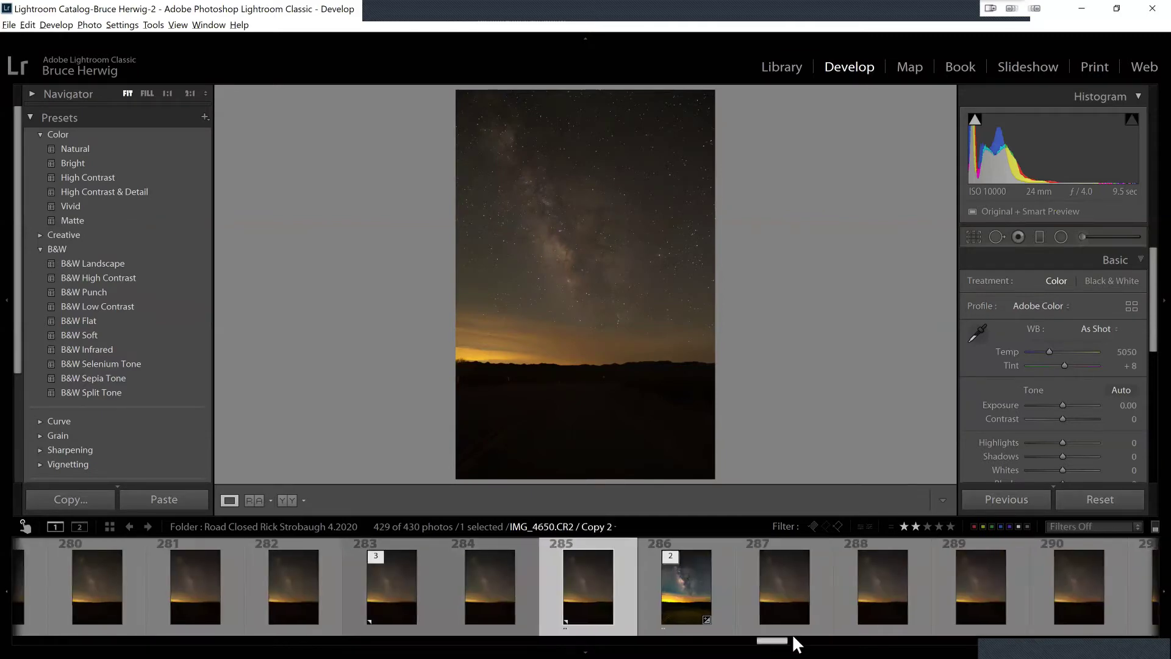
left_click_drag(780, 640, 884, 640)
left_click_drag(954, 632, 903, 628)
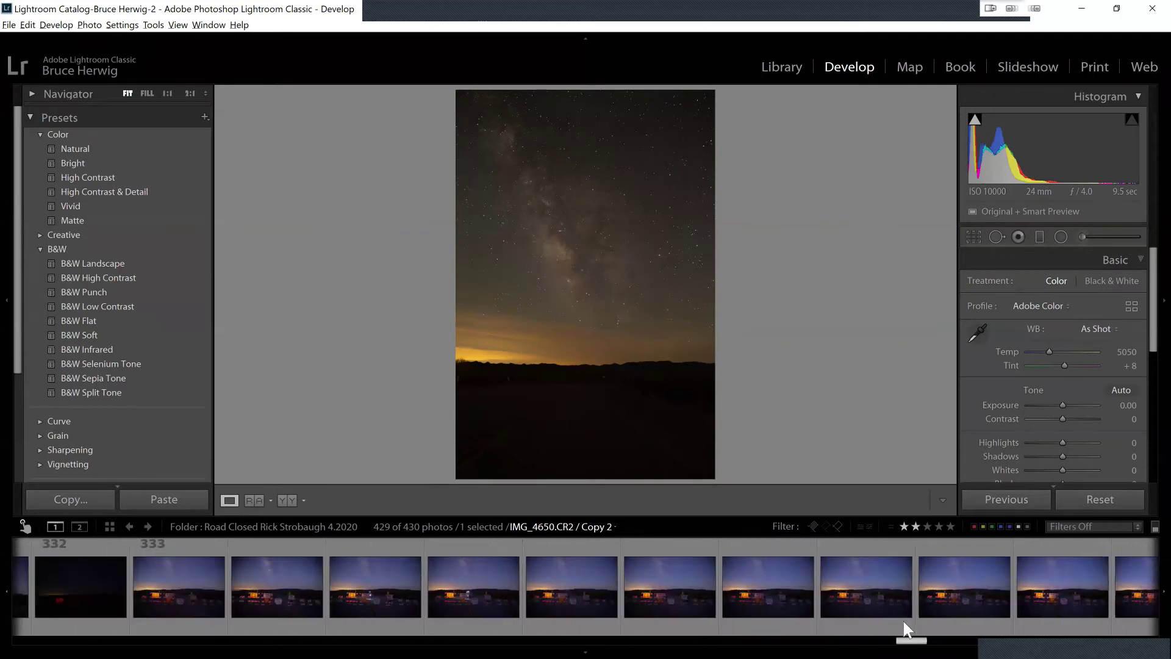
Select the Milky Way photo IMG_4672.CR2 in the filmstrip and reset its develop settings to the original state.
left_click(870, 564)
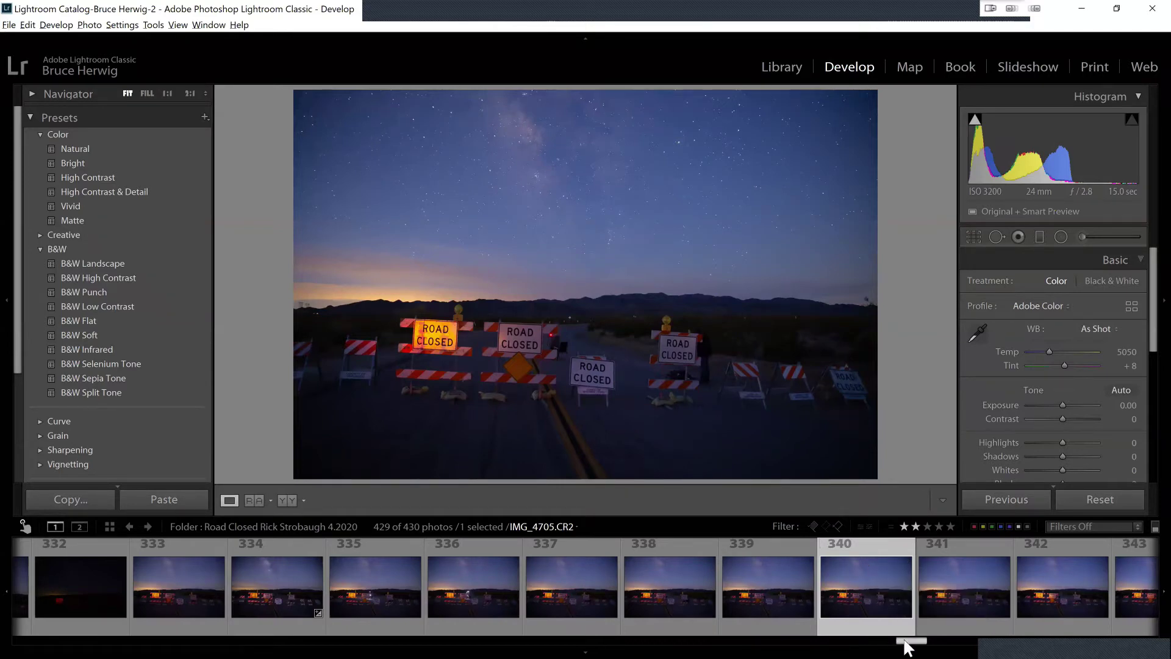
left_click_drag(905, 646, 819, 643)
left_click(471, 576)
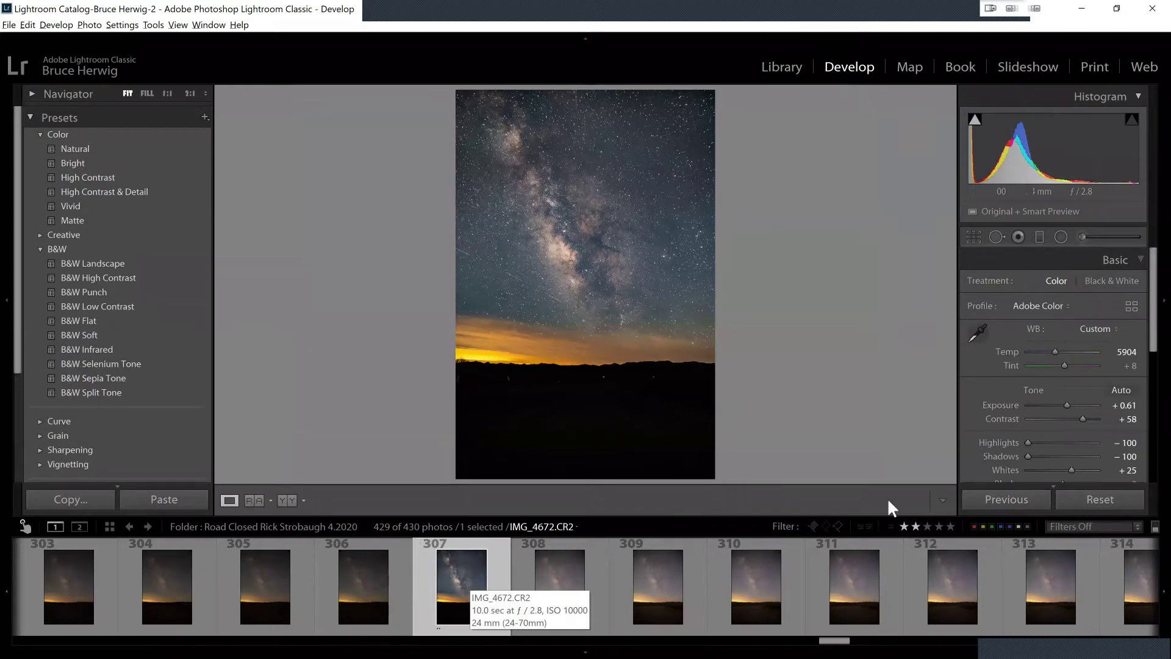
left_click(1106, 493)
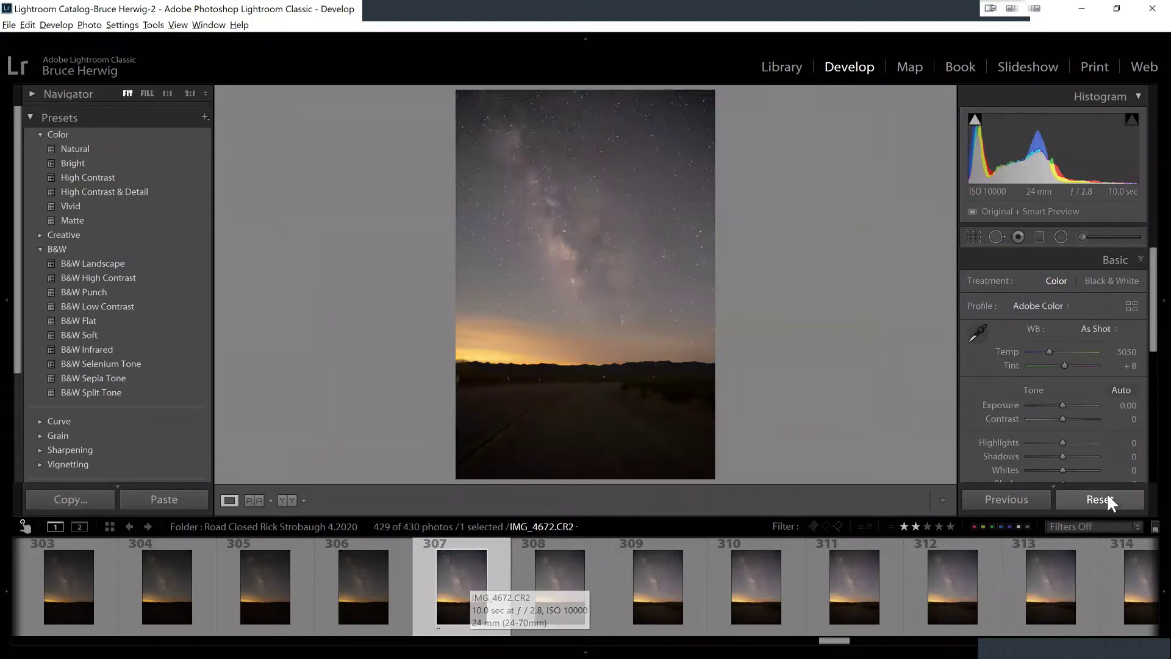
left_click(593, 239)
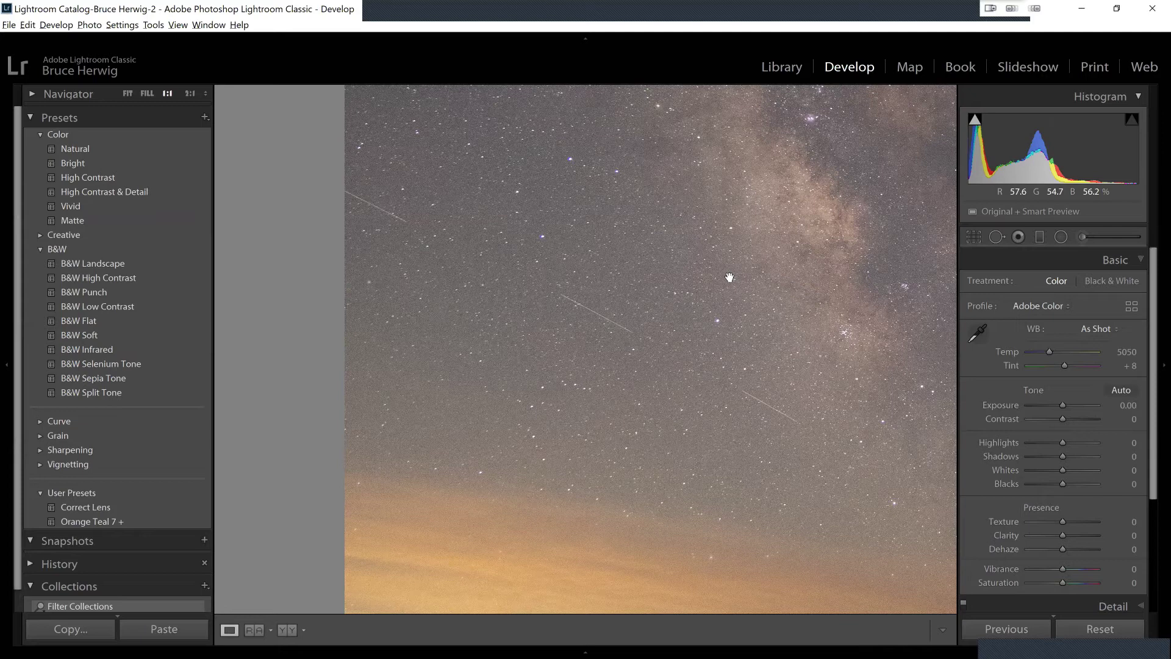
left_click(761, 271)
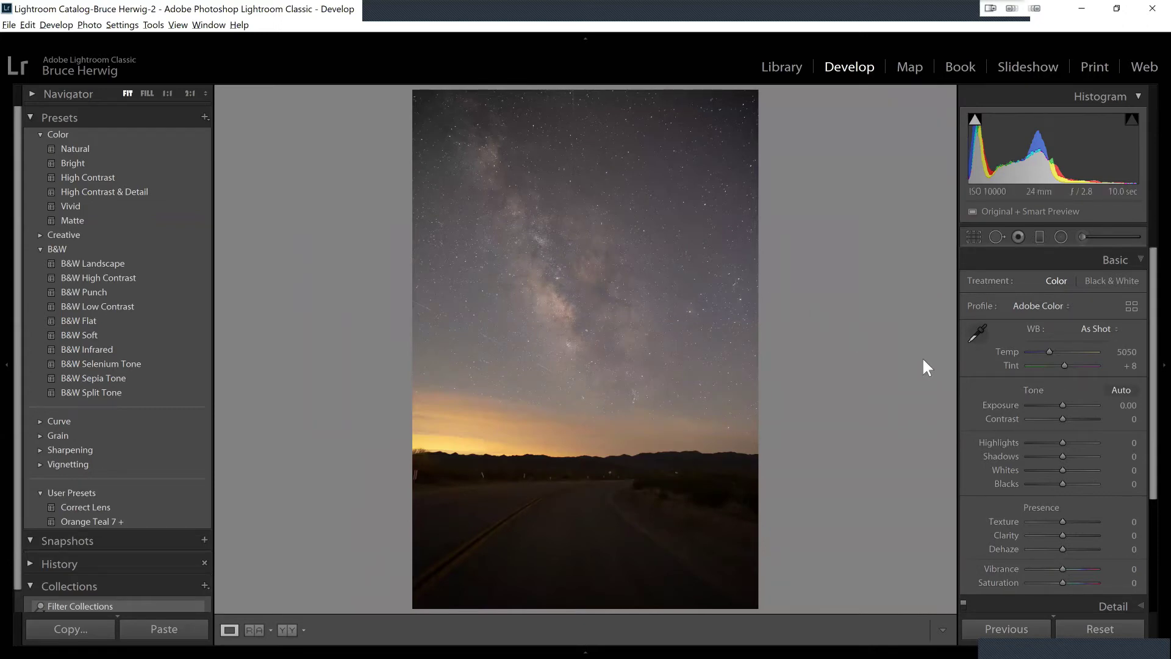
Try an exposure of +1.45 and mark the Milky Way, horizon glow and road with temporary yellow strokes, clearing the strokes.
left_click_drag(1062, 404, 1074, 406)
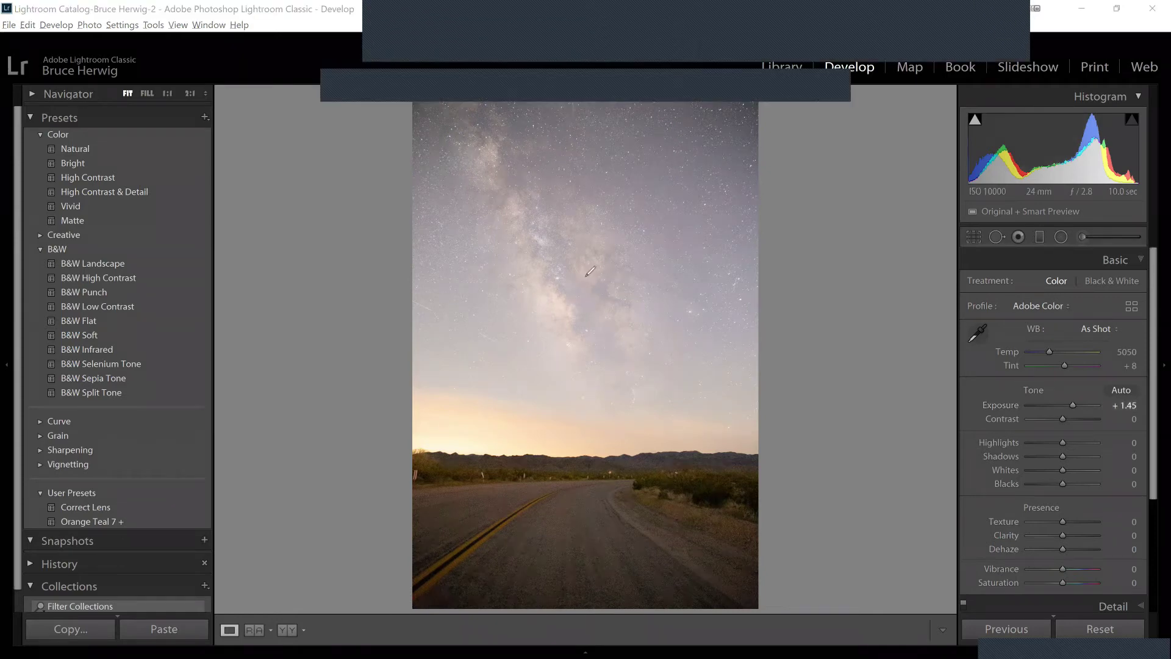
left_click_drag(590, 271, 674, 281)
left_click_drag(608, 236, 688, 293)
left_click_drag(525, 188, 615, 351)
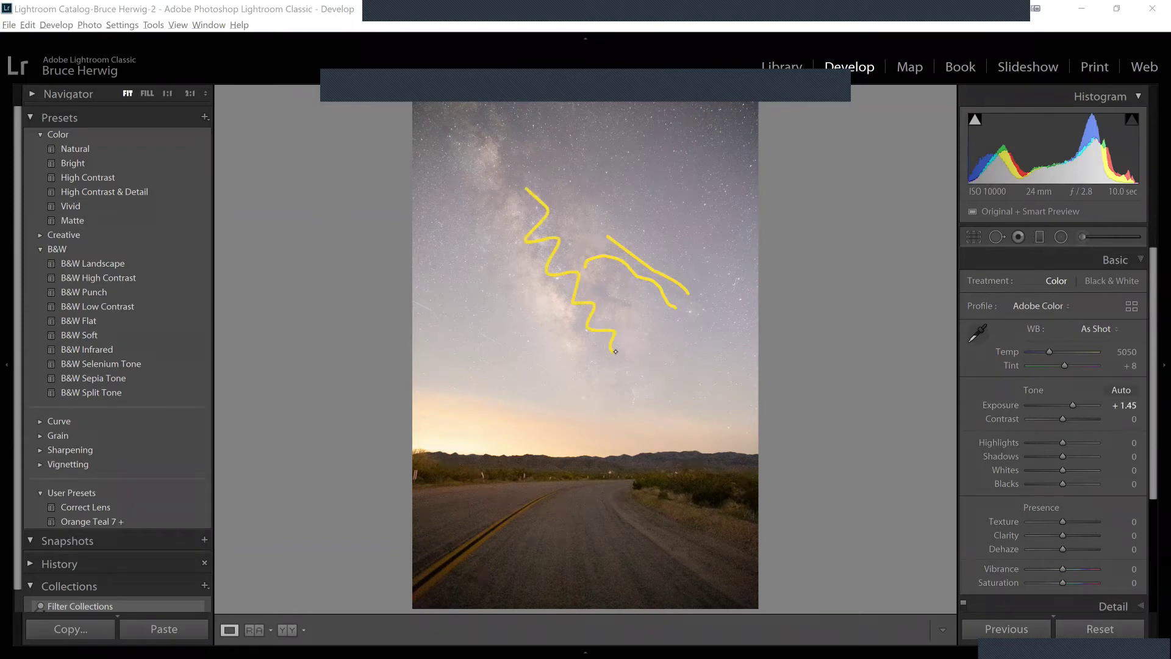
left_click_drag(461, 178, 604, 415)
left_click_drag(521, 133, 612, 259)
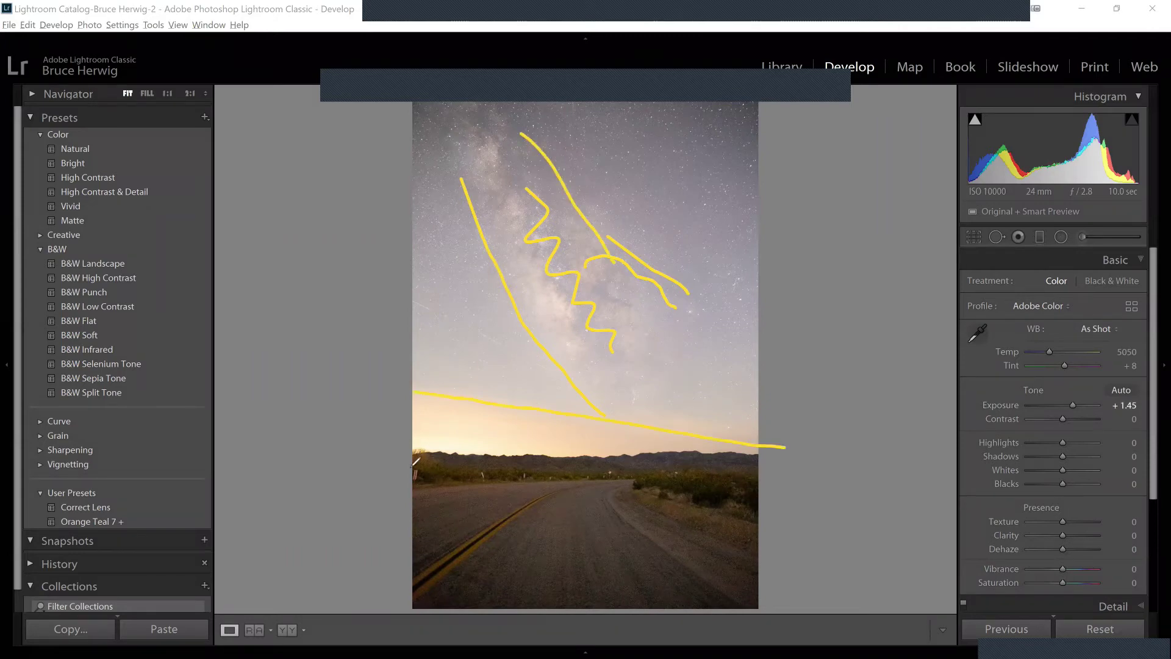
mouse_move(634, 494)
left_mouse_down()
mouse_move(464, 530)
mouse_move(502, 503)
left_mouse_up()
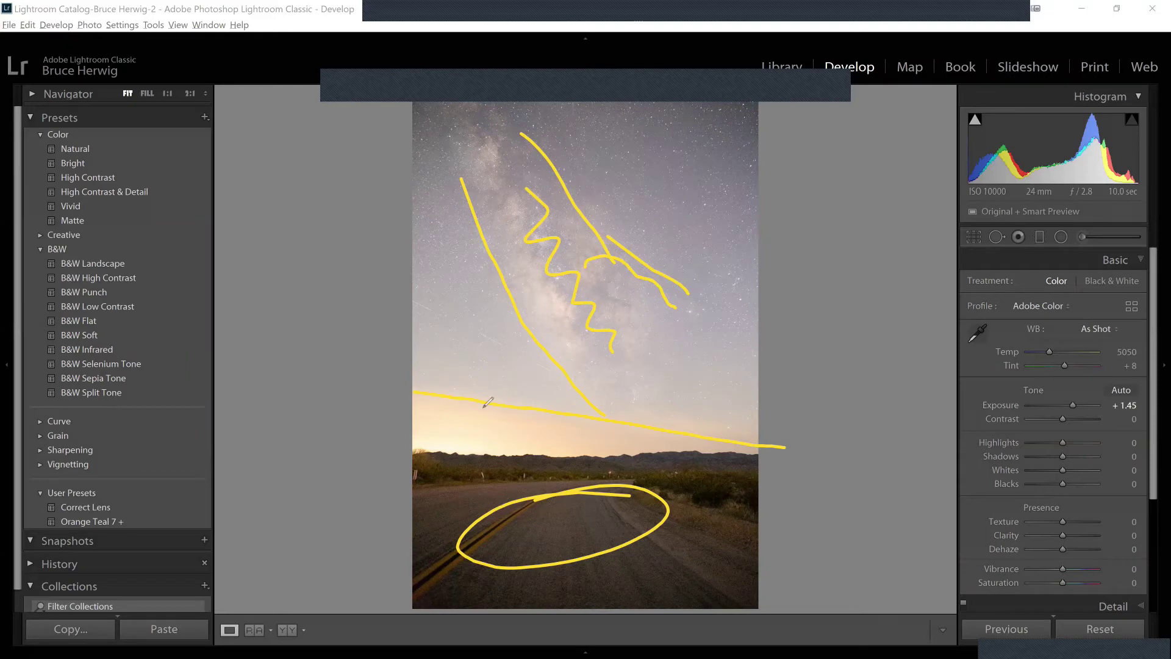
left_click(768, 88)
left_click(772, 116)
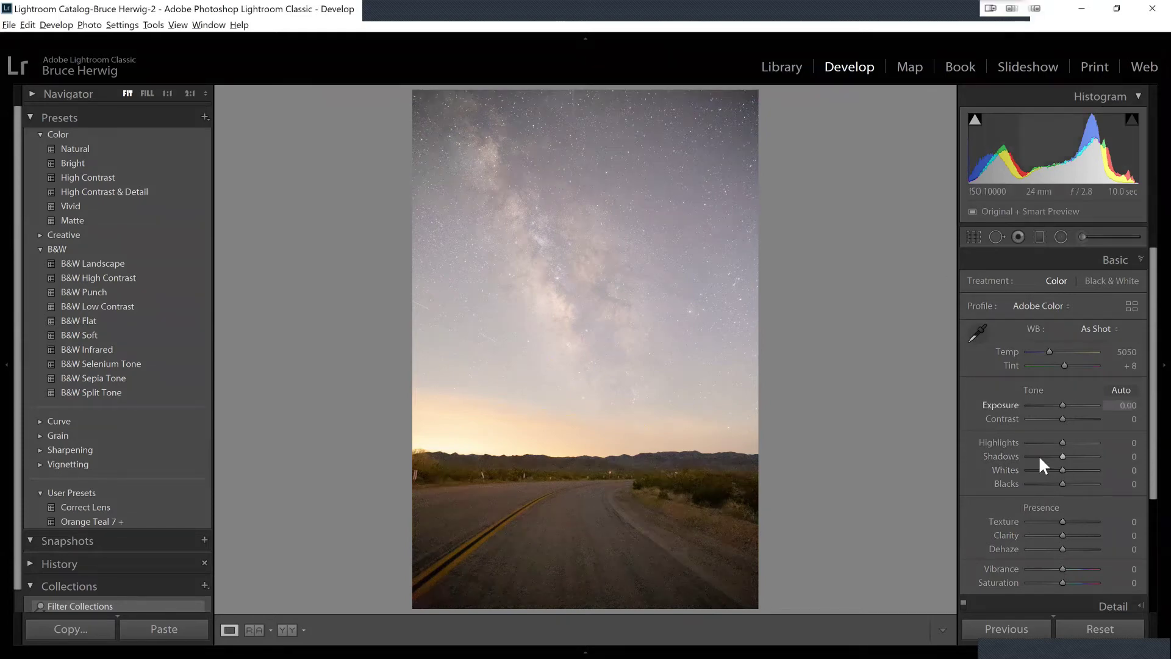
Try an exposure of −5.00 and reset the exposure to its default.
left_click_drag(1039, 457, 1003, 457)
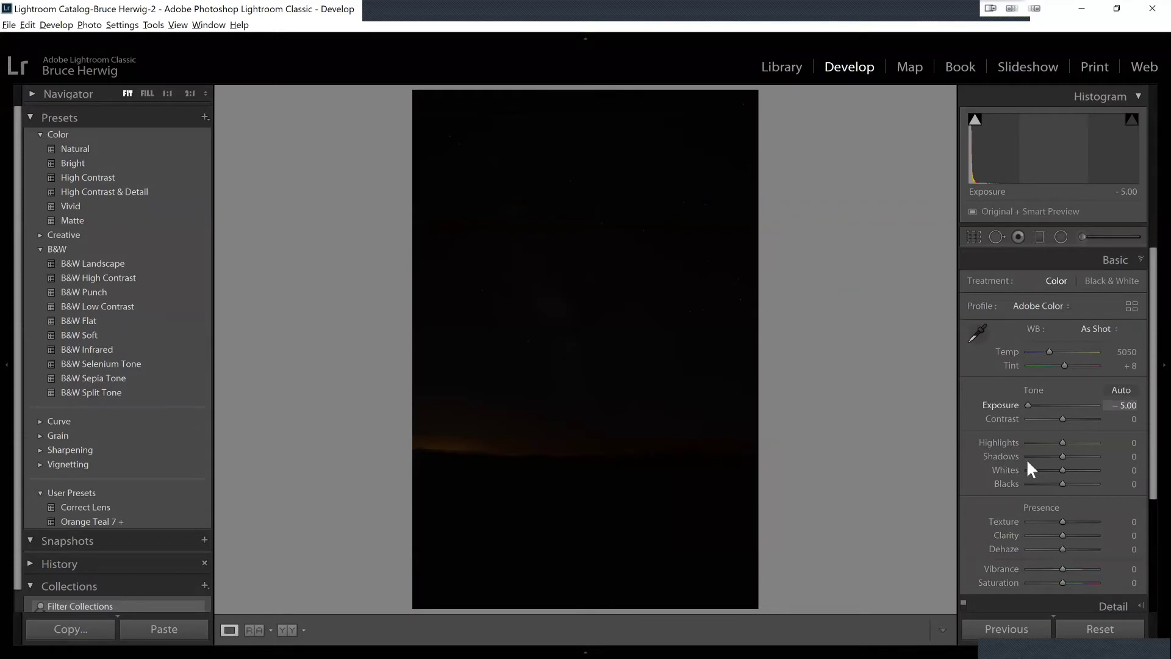
double_click(1004, 403)
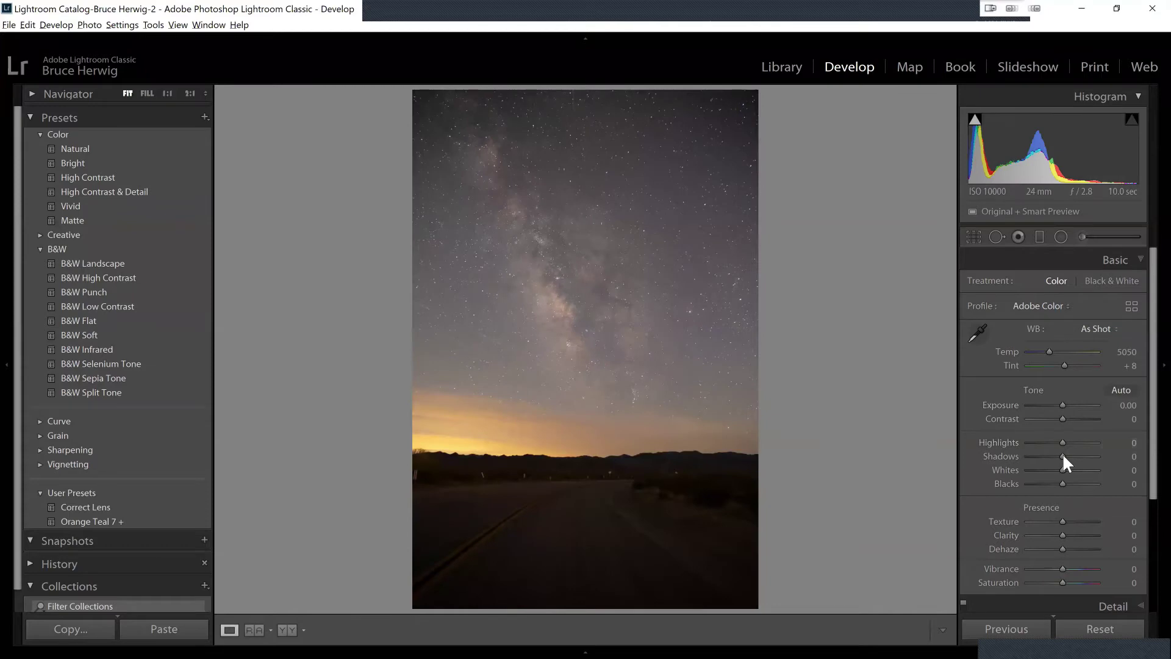
Set Shadows to −100 and Highlights to −38, and check the Milky Way core up close.
left_click_drag(1064, 456, 1013, 453)
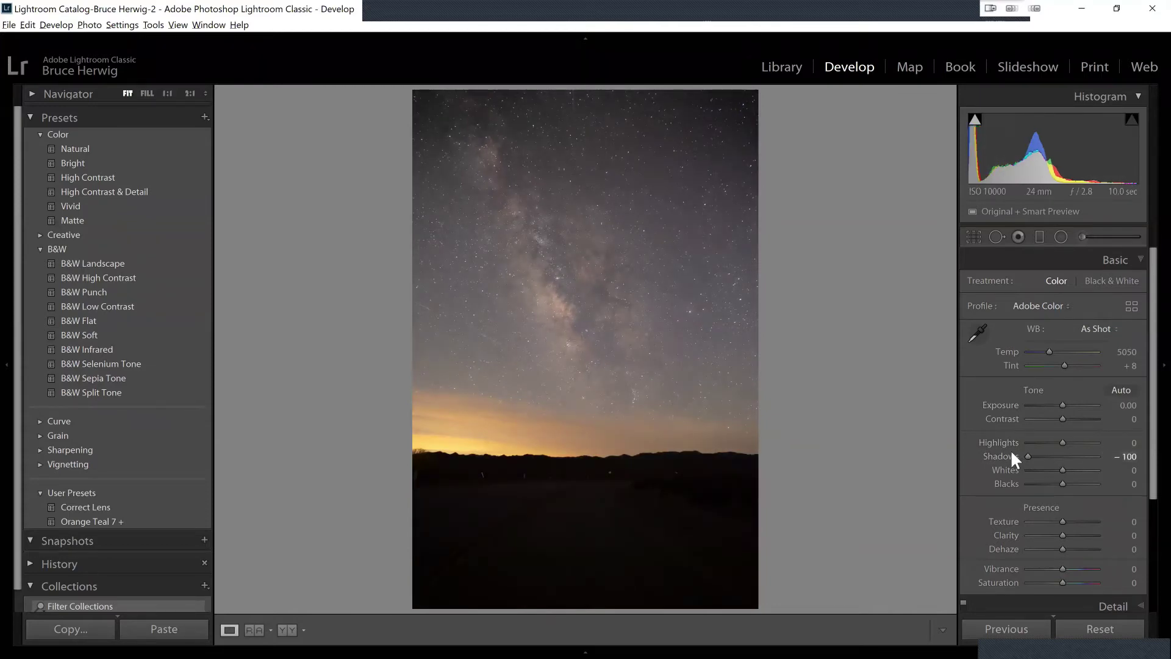
mouse_move(1023, 454)
left_mouse_down()
mouse_move(1071, 466)
mouse_move(1007, 456)
left_mouse_up()
left_click(1048, 442)
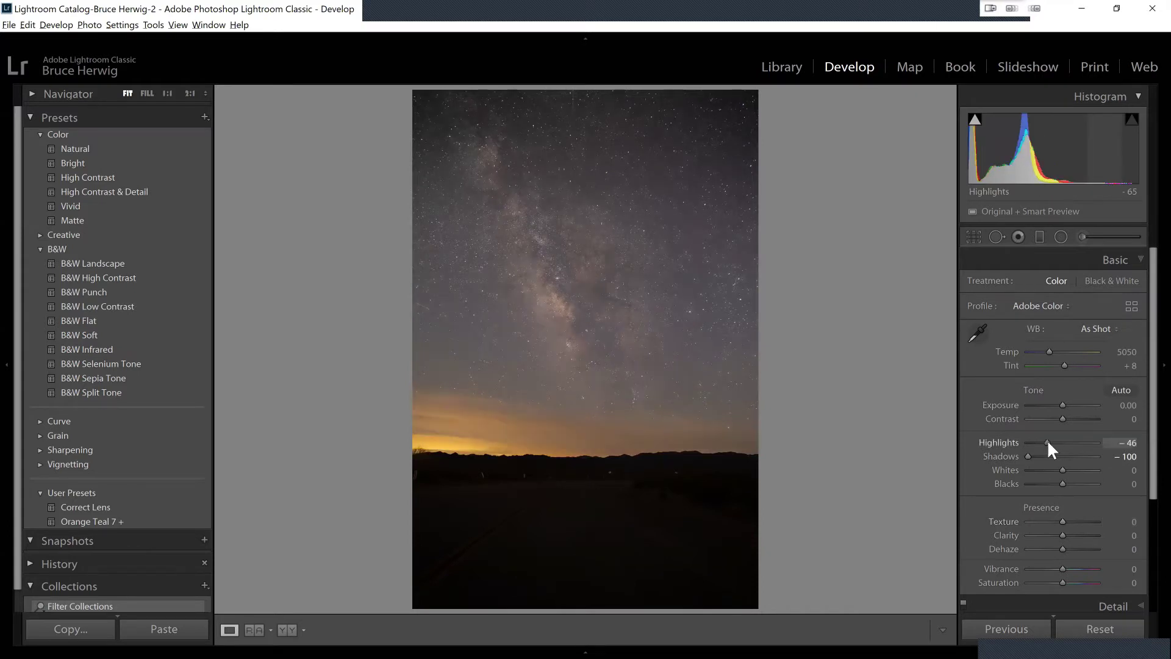
left_click_drag(1048, 443, 1049, 443)
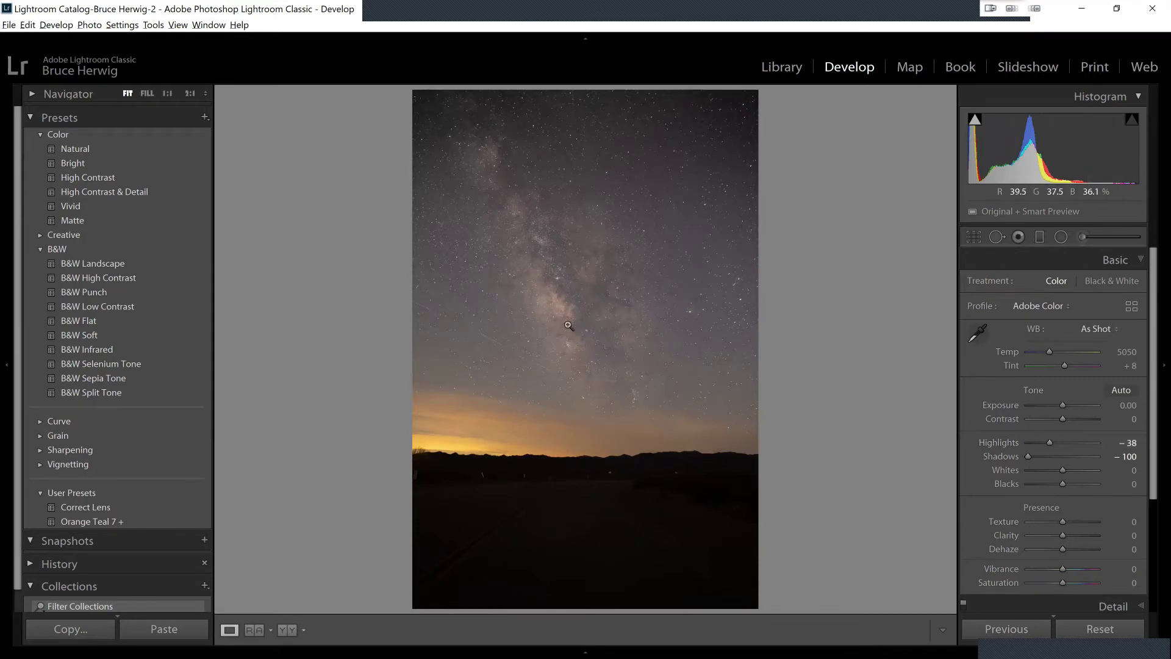
left_click(570, 302)
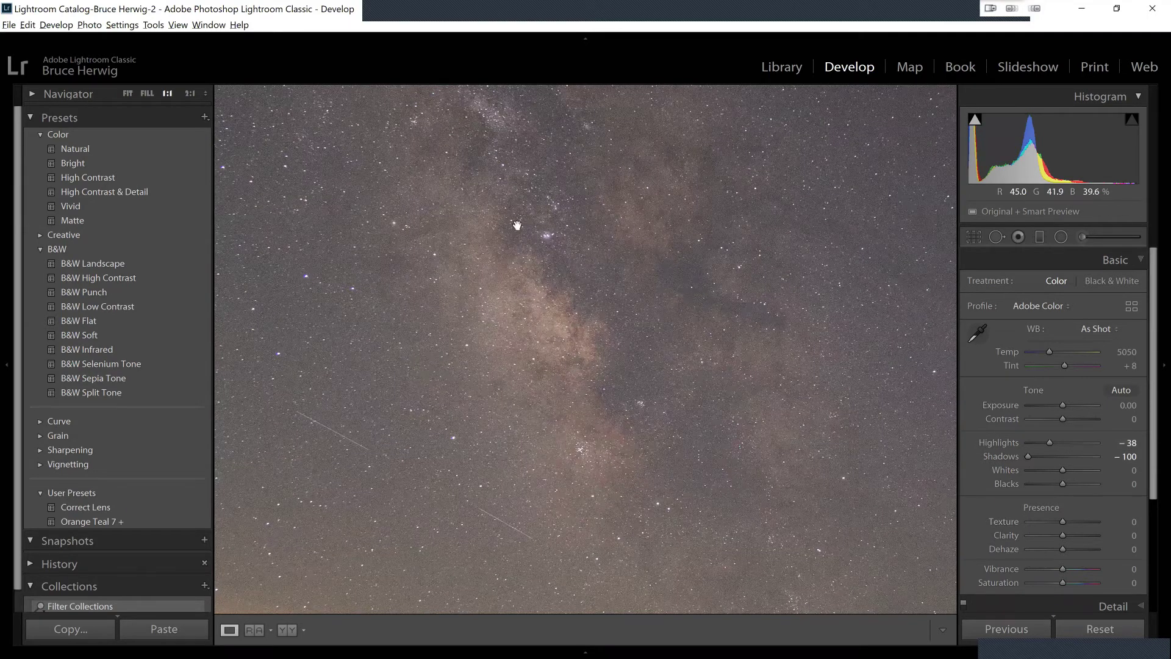
left_click(648, 340)
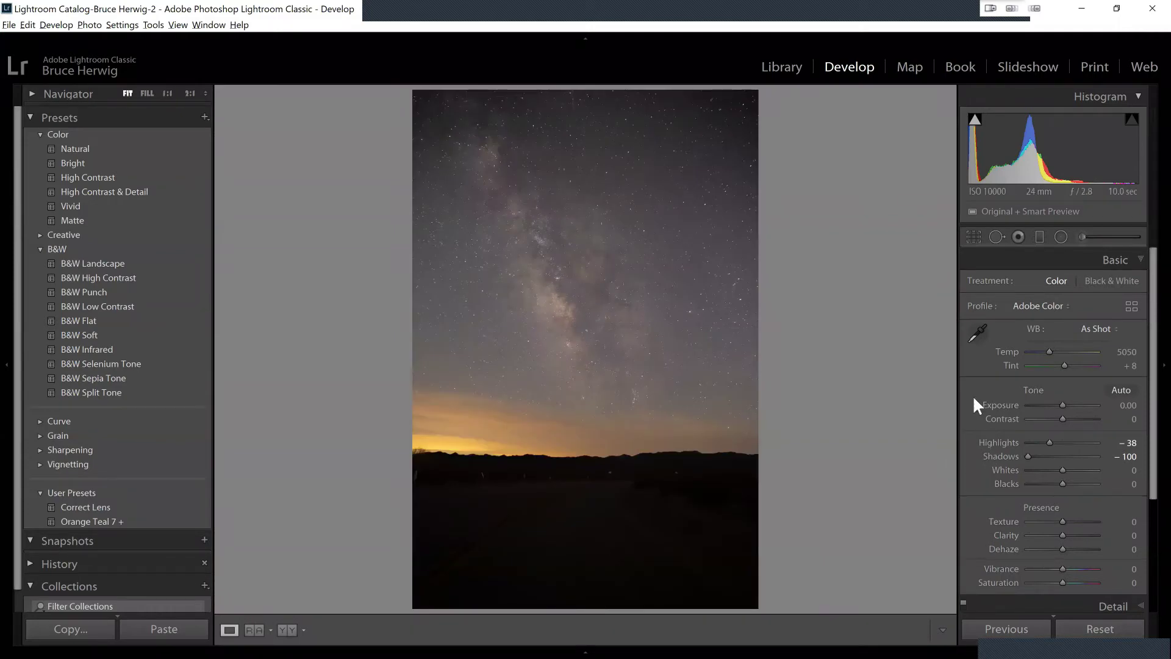
Compare the magnified sky without color noise reduction, and set noise reduction Color to 39 and its Smoothness to 65.
scroll(972, 407, "down", 4)
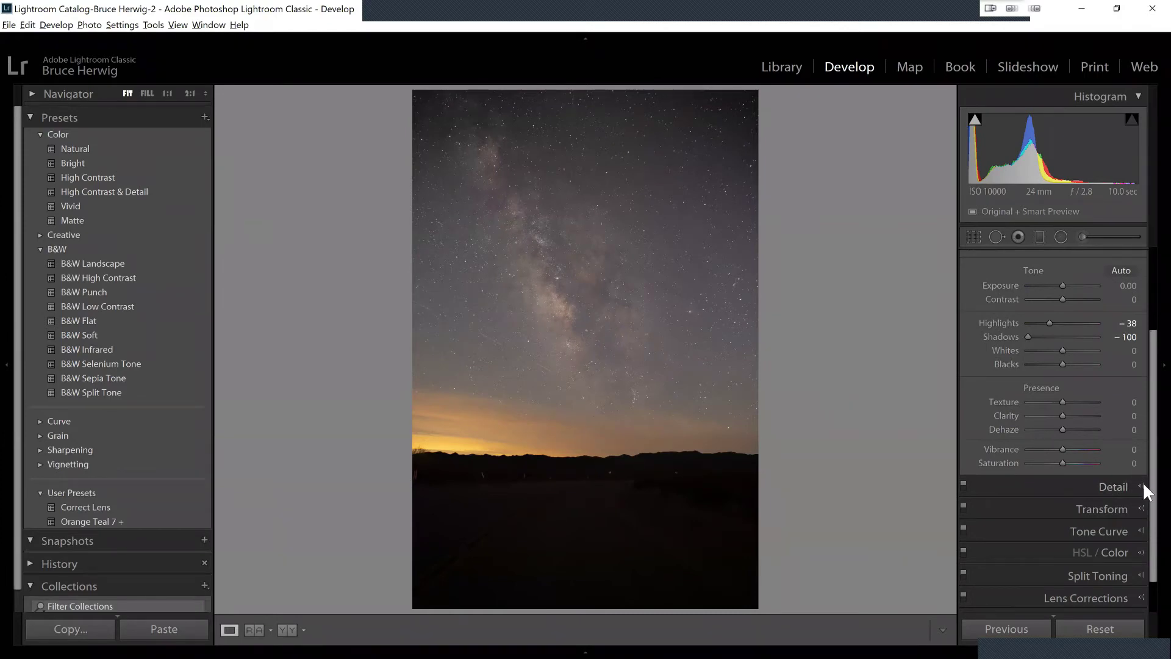
left_click(1144, 486)
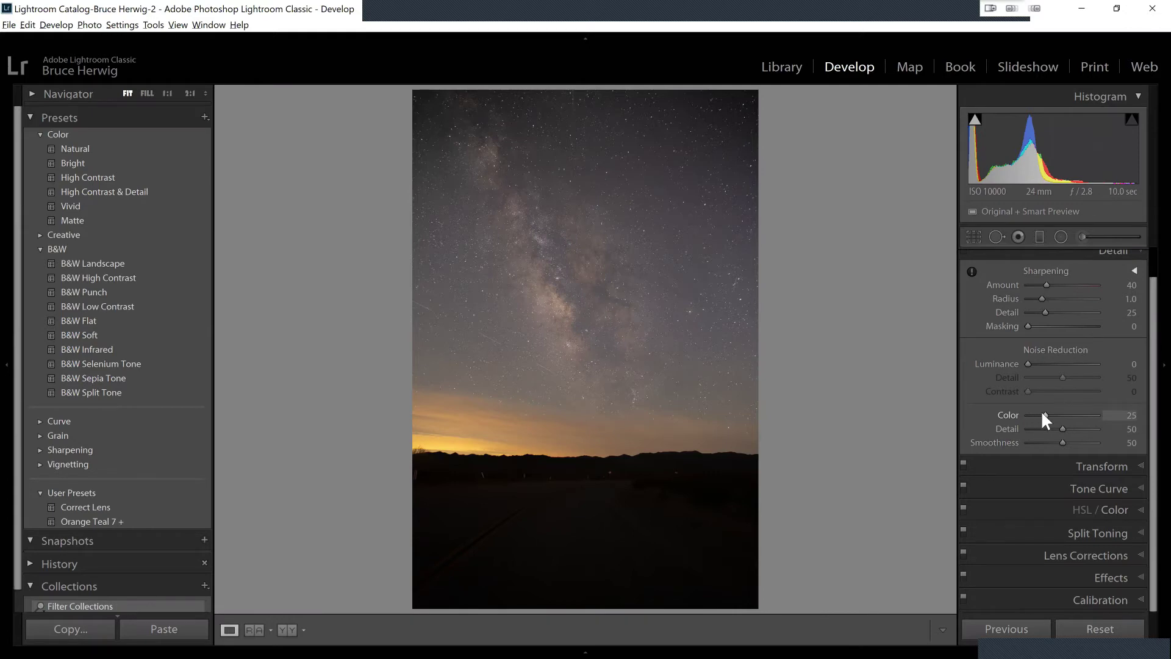
left_click(672, 244)
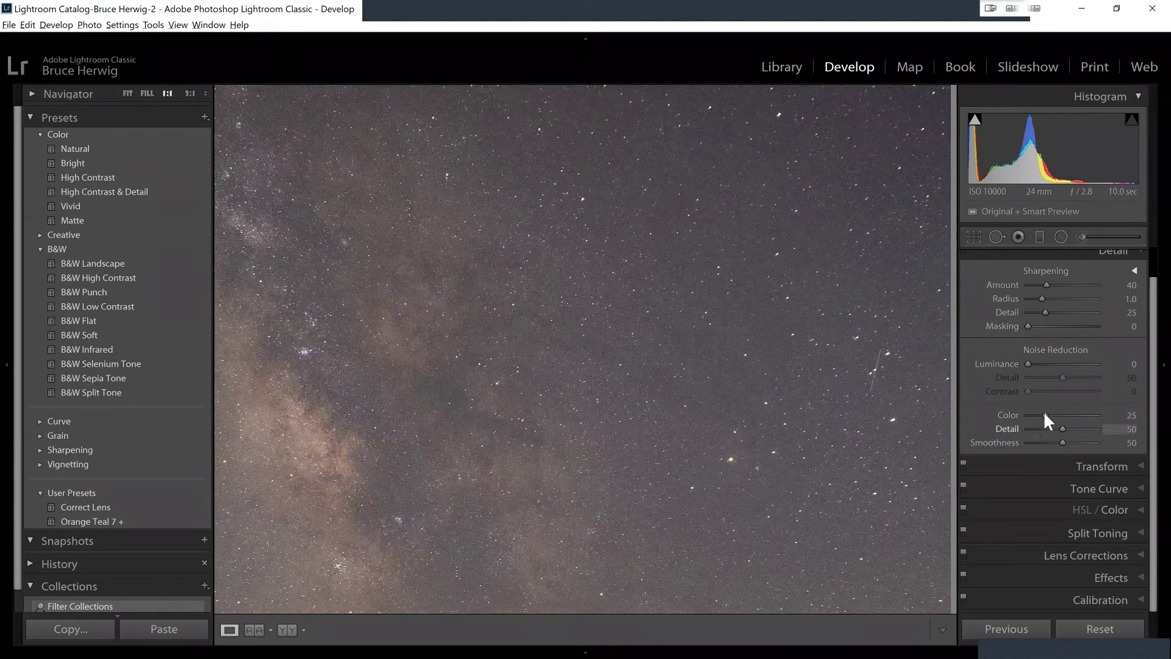
left_click_drag(1040, 411, 1005, 413)
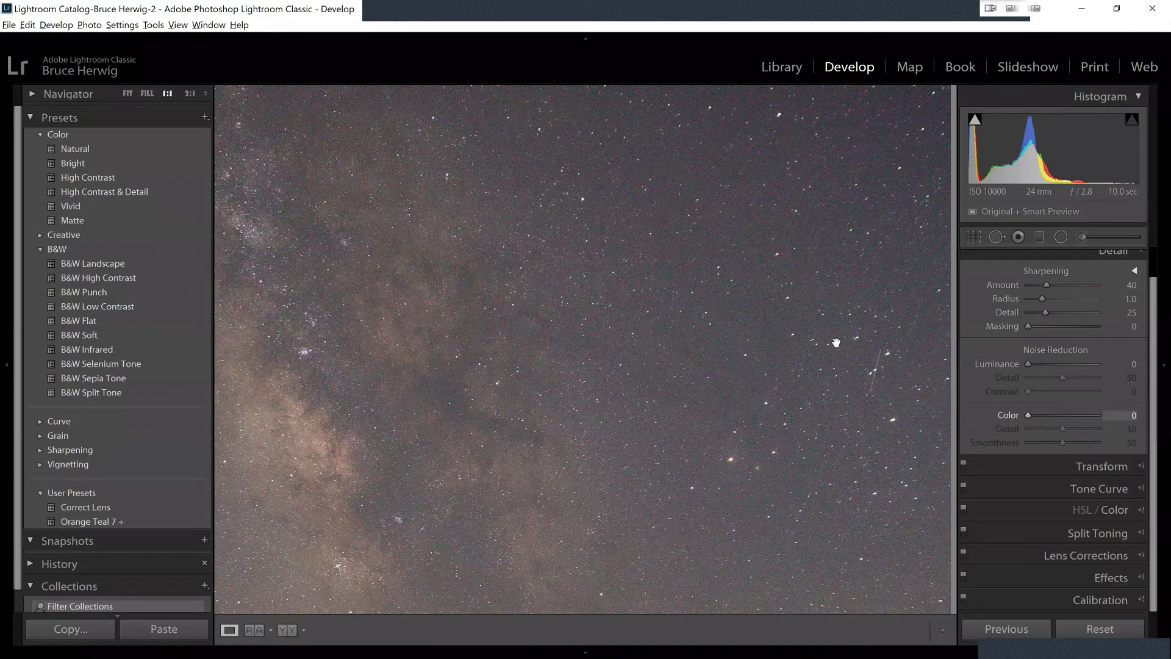
left_click(190, 93)
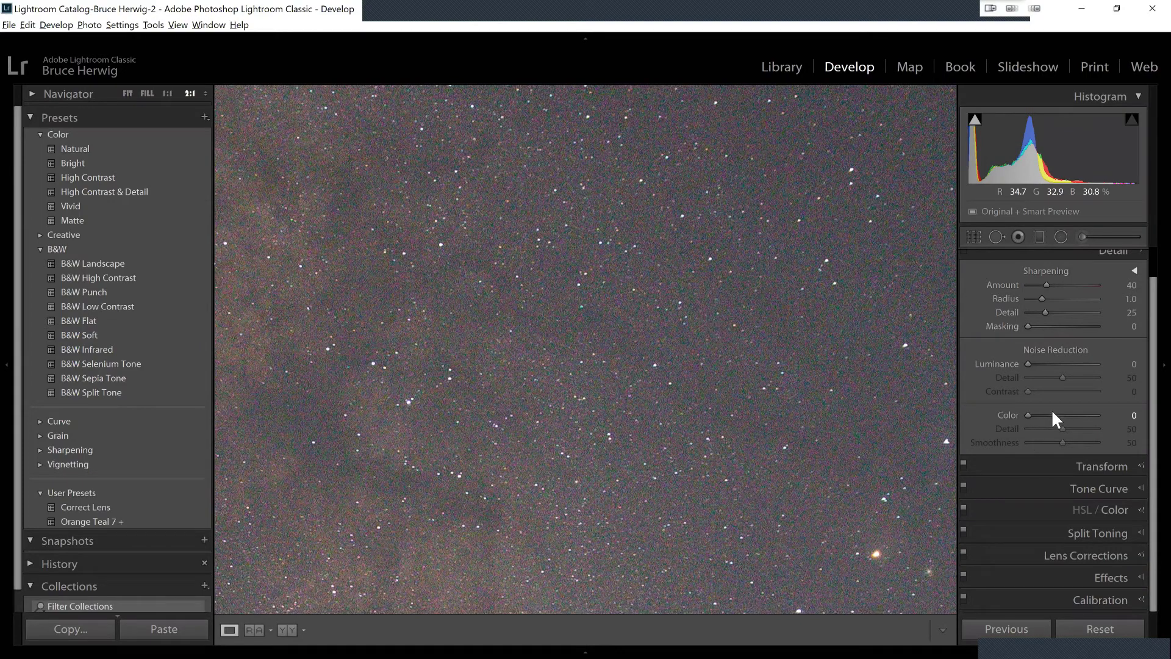
double_click(1012, 415)
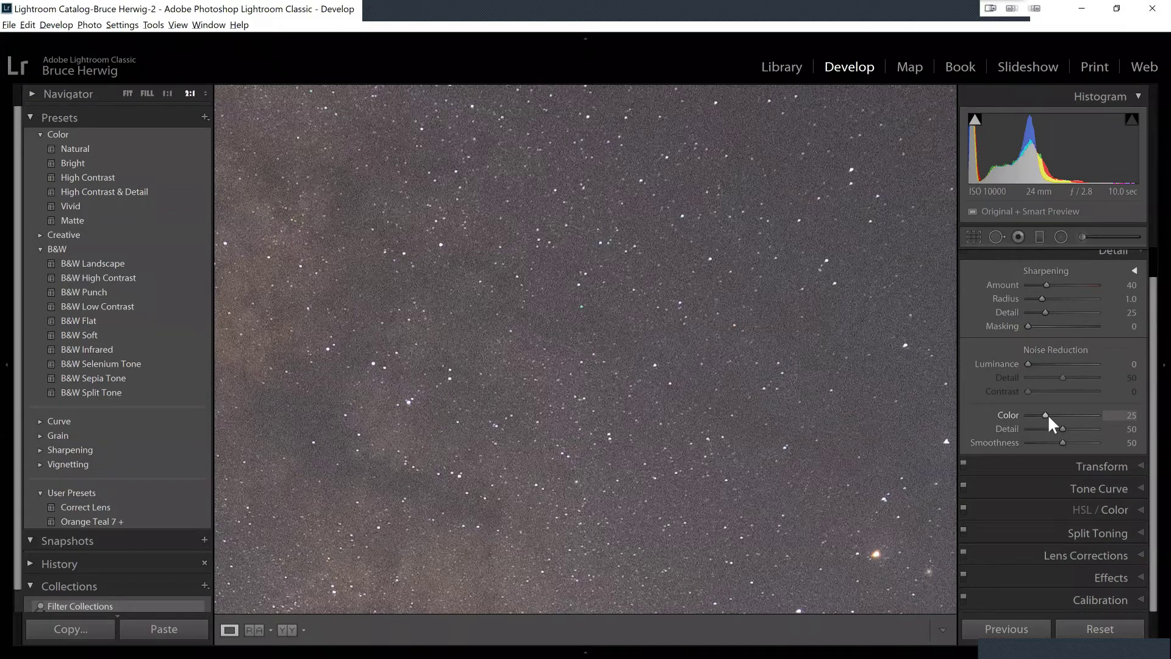
left_click_drag(1048, 413, 1055, 413)
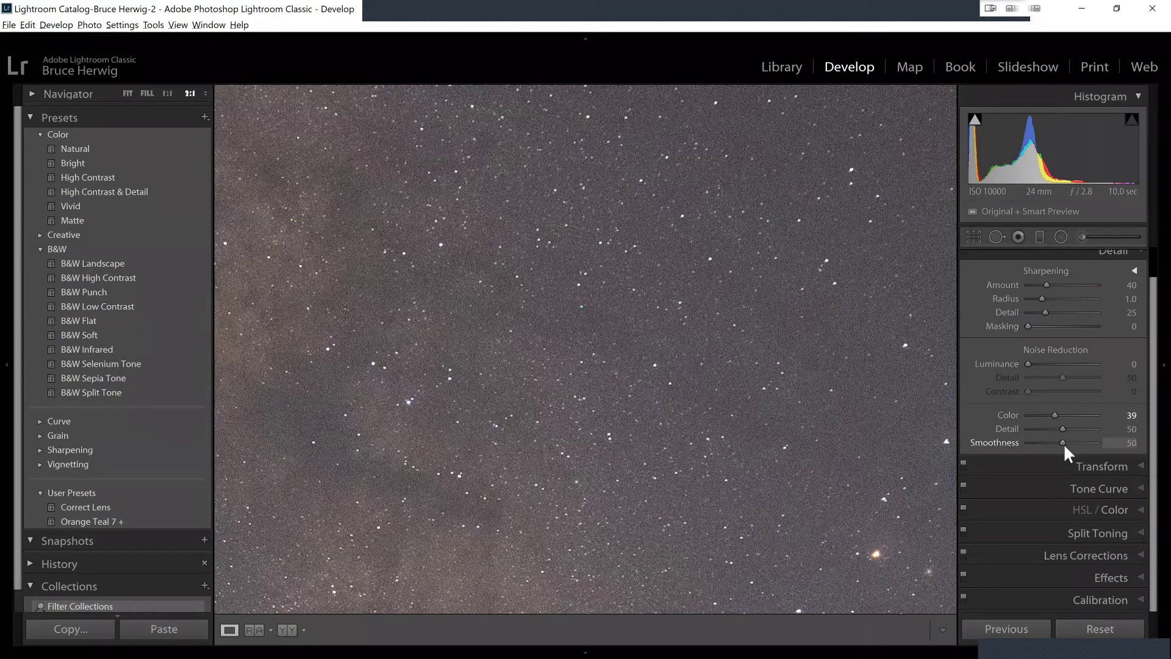
left_click_drag(1063, 442, 1074, 442)
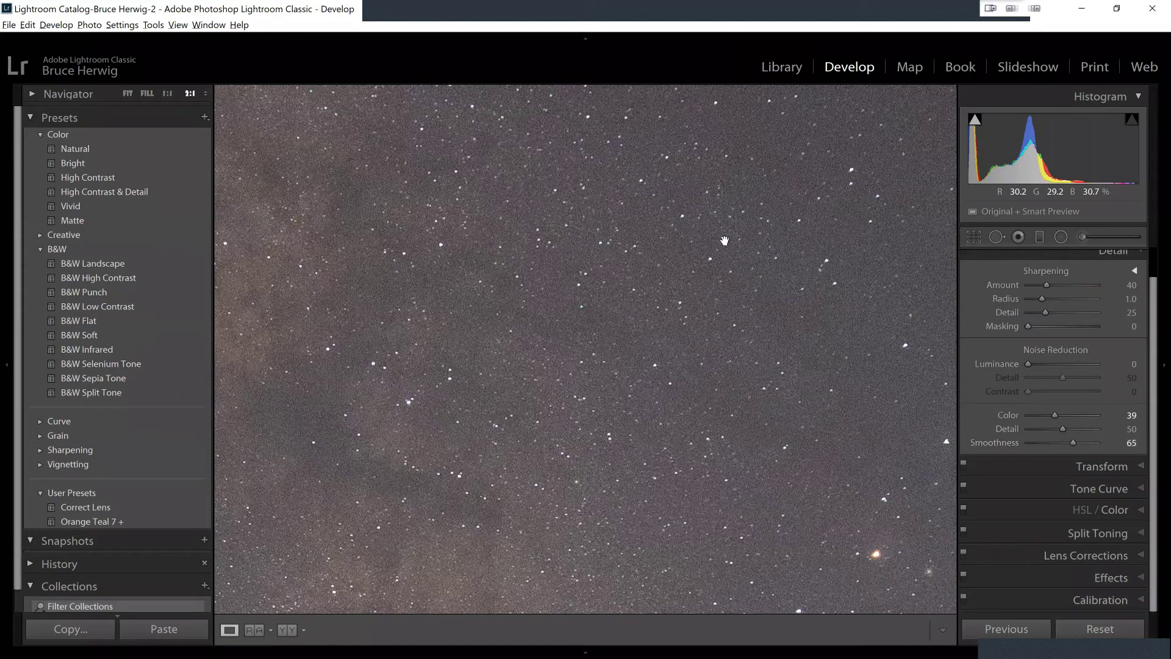
Examine the noise and star shapes toward the upper-right corner of the photo at 2:1 magnification.
left_click(702, 189)
left_click(687, 183)
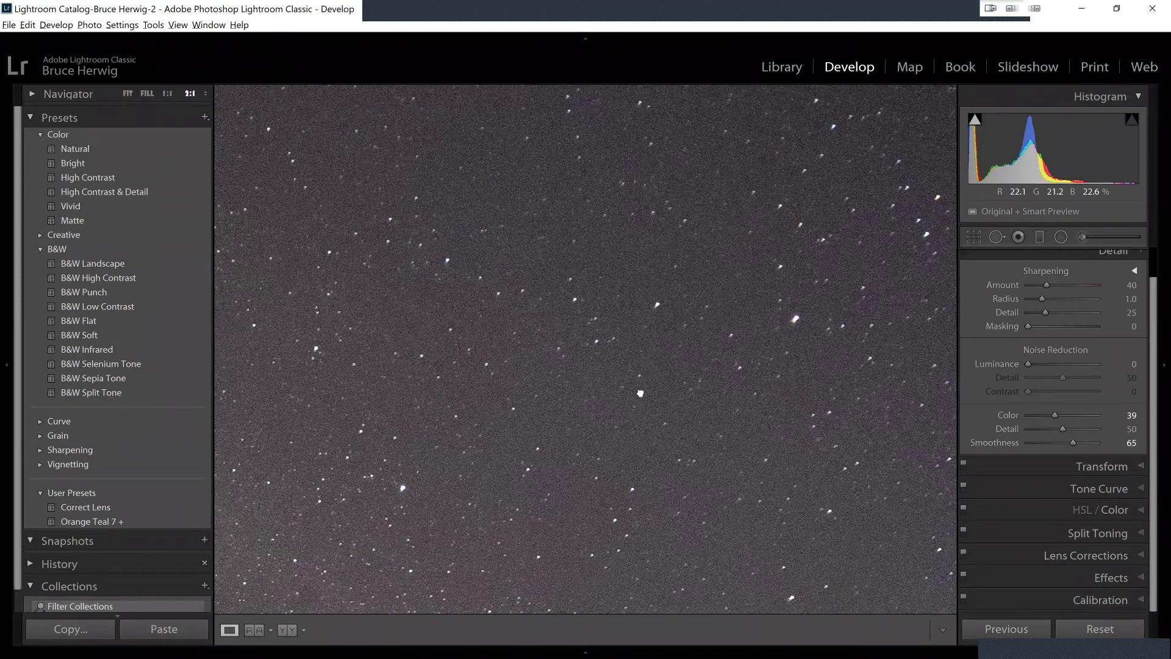
left_click(755, 199)
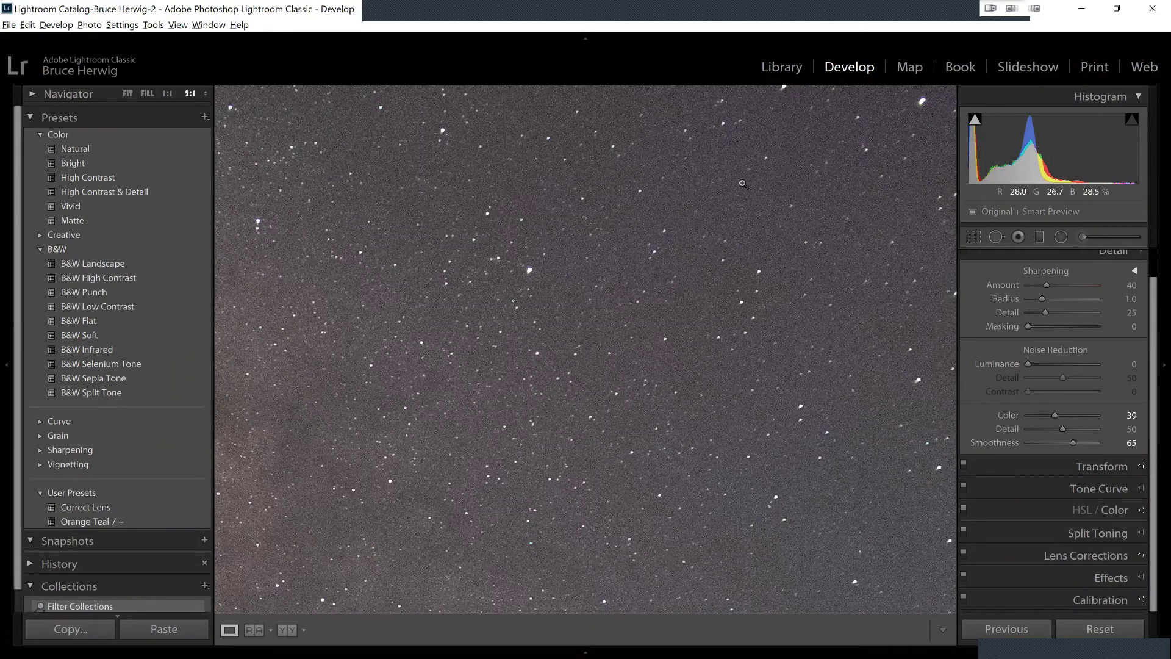
left_click(748, 107)
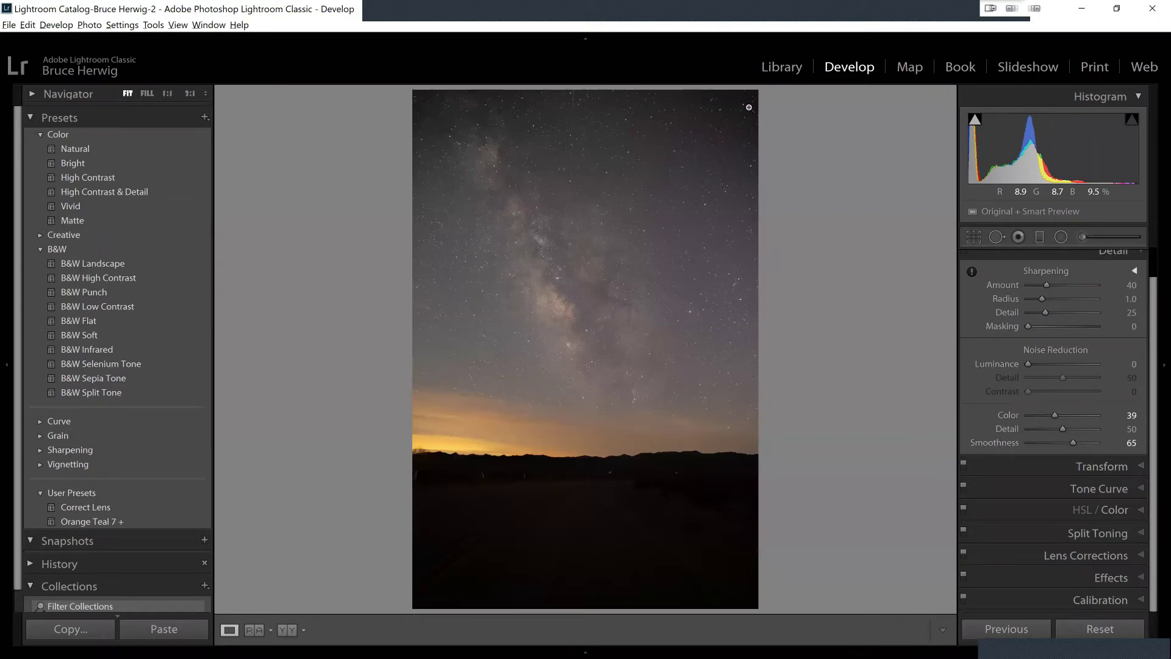
left_click(736, 109)
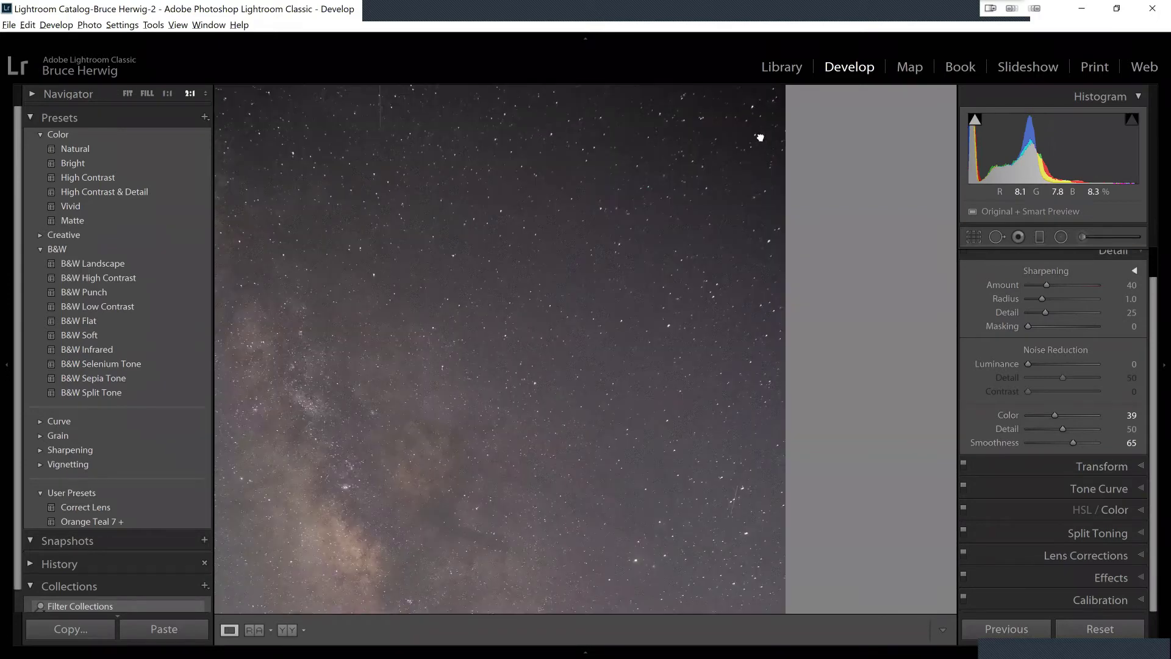
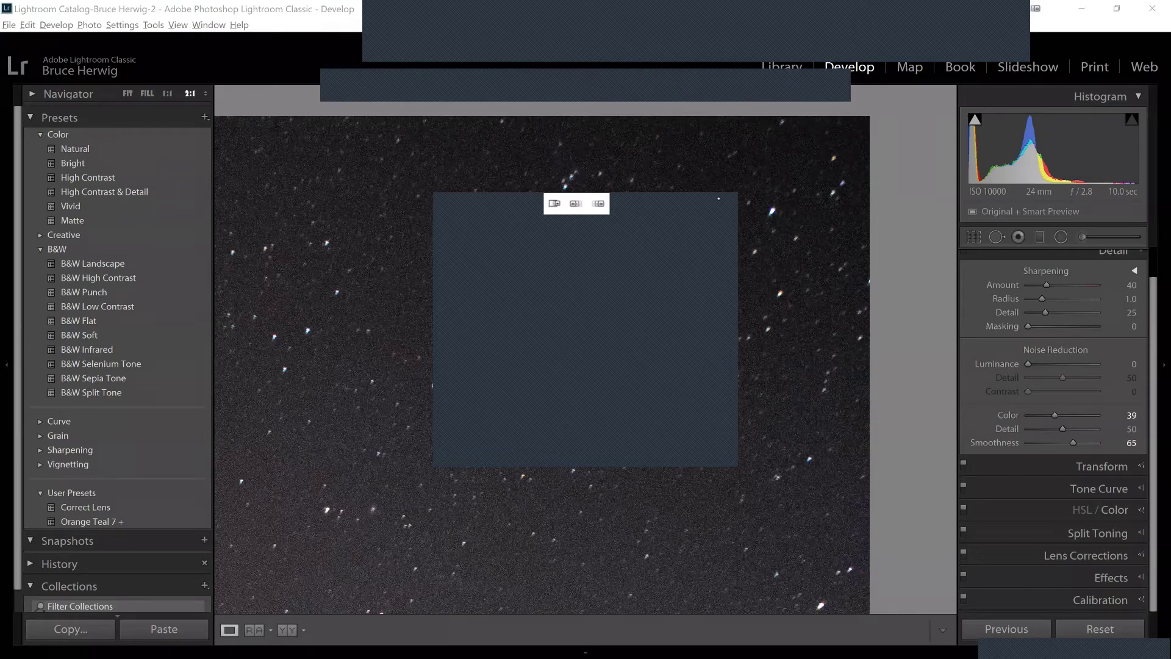
Annotate the star field with a temporary yellow arrow, lines and a circle, clear them and fit the whole photo in view.
mouse_move(252, 400)
left_mouse_down()
mouse_move(473, 404)
mouse_move(479, 629)
mouse_move(390, 410)
mouse_move(272, 419)
left_mouse_up()
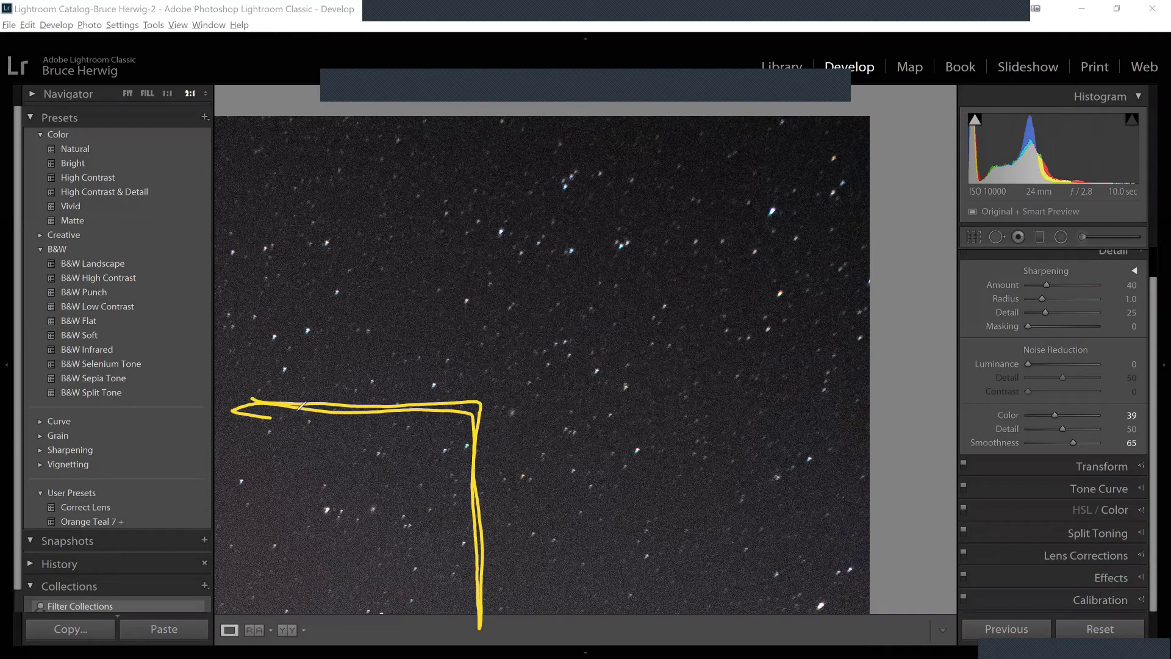
left_click_drag(523, 393, 839, 153)
left_click_drag(713, 169, 716, 293)
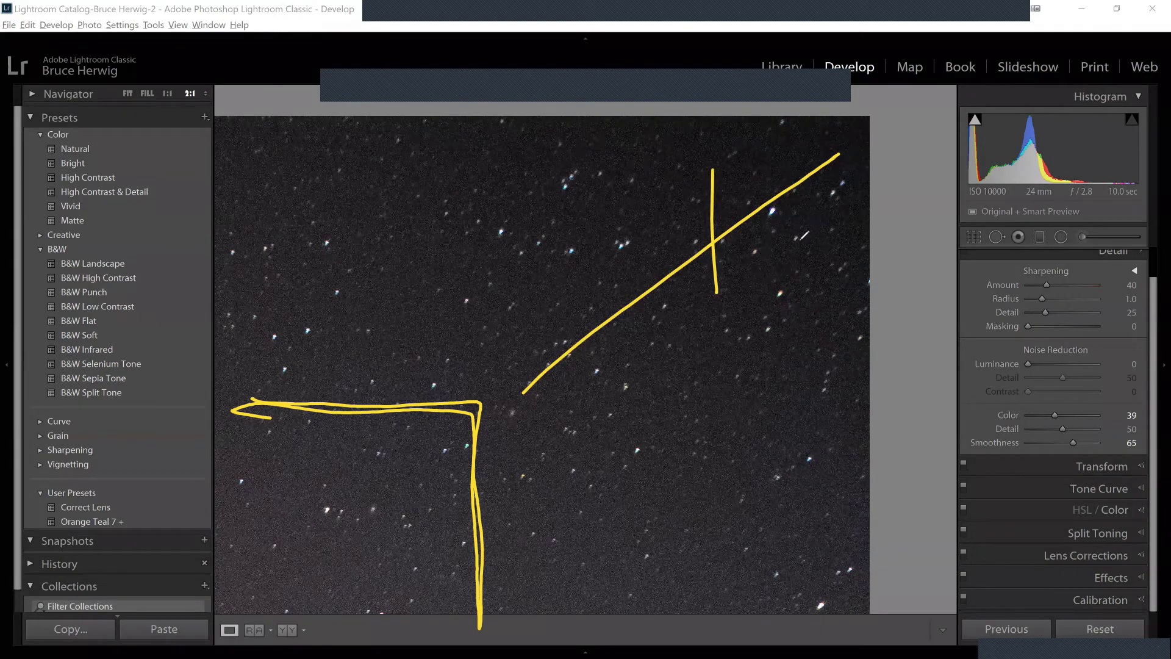
left_click_drag(661, 202, 809, 250)
mouse_move(755, 161)
left_mouse_down()
mouse_move(842, 262)
mouse_move(772, 213)
left_mouse_up()
mouse_move(648, 211)
left_mouse_down()
mouse_move(594, 258)
mouse_move(600, 230)
left_mouse_up()
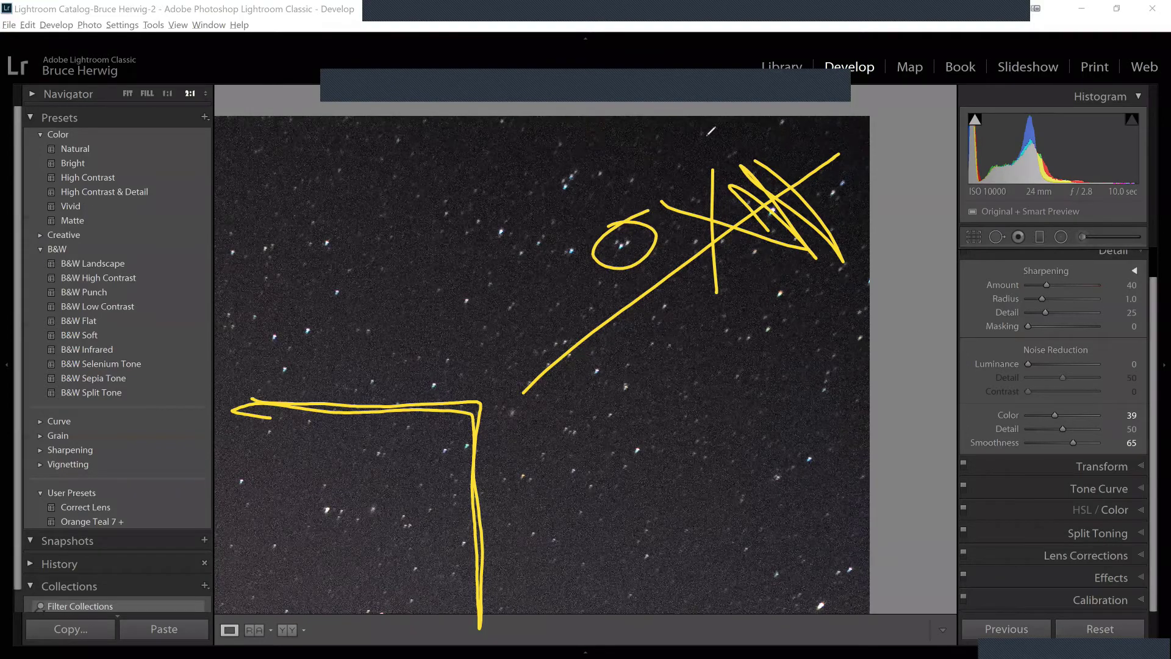
key("Escape")
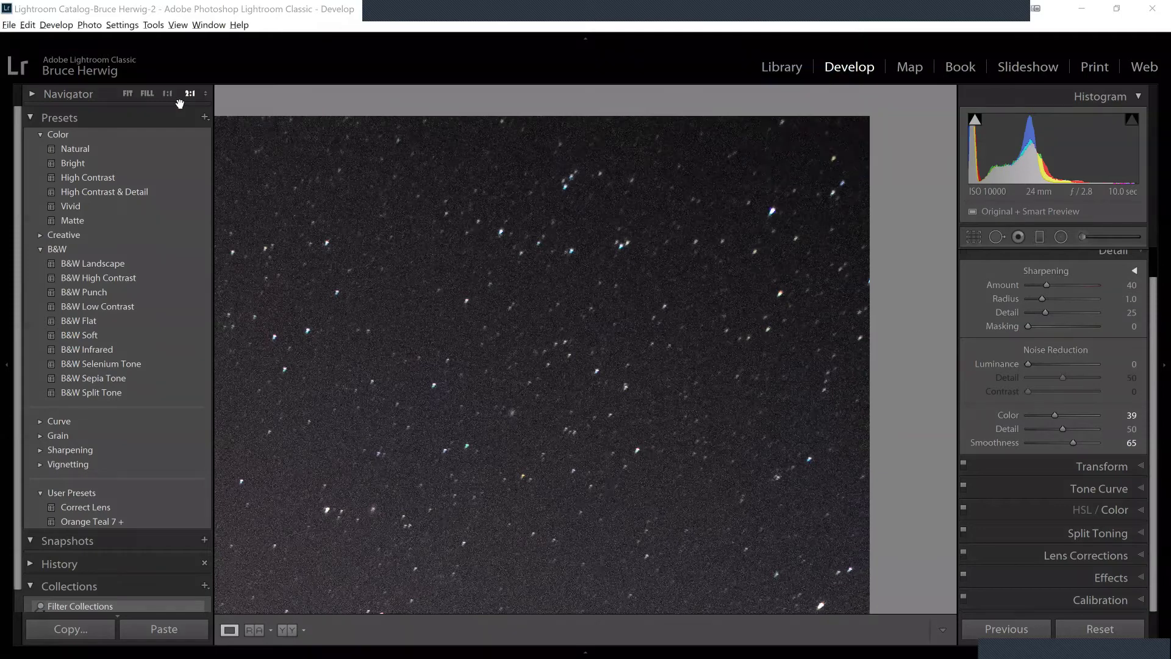
left_click(127, 93)
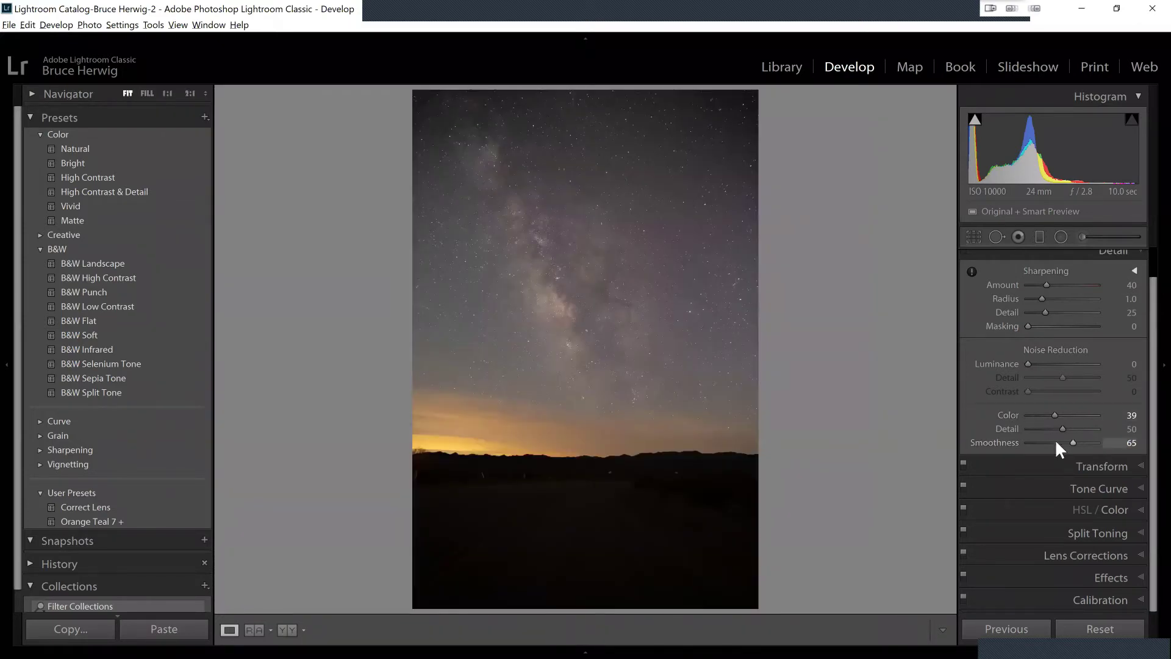
Return to the basic adjustments and set Dehaze to +34 after trying it at +47.
left_click(1133, 271)
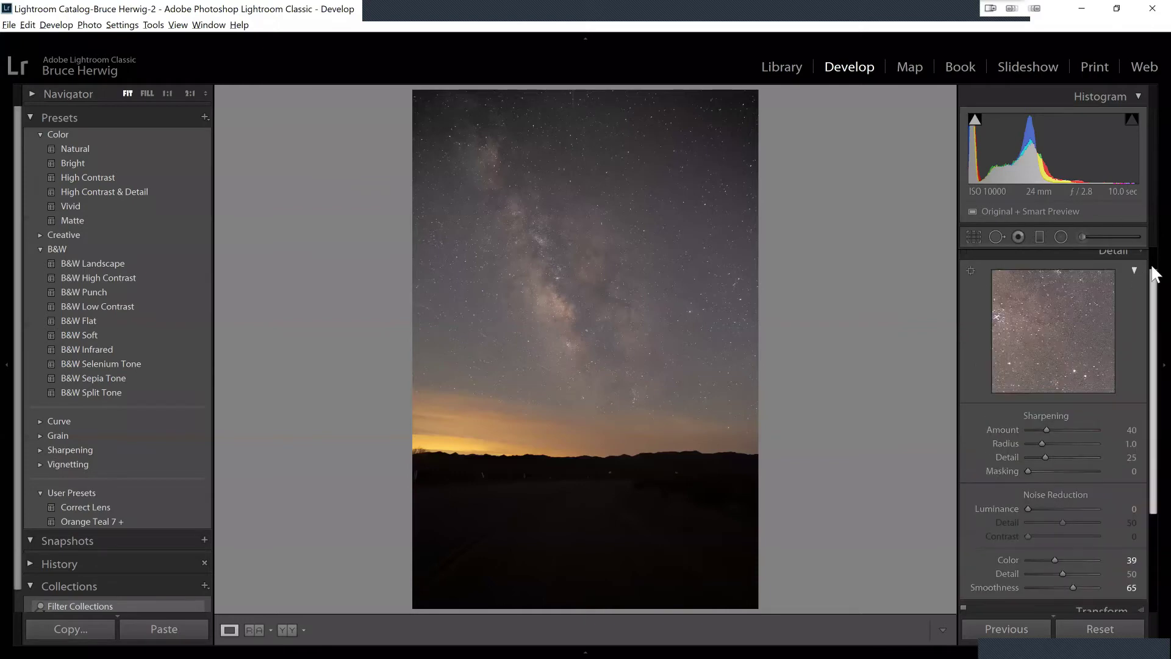
scroll(1155, 274, "up", 1)
left_click(1140, 261)
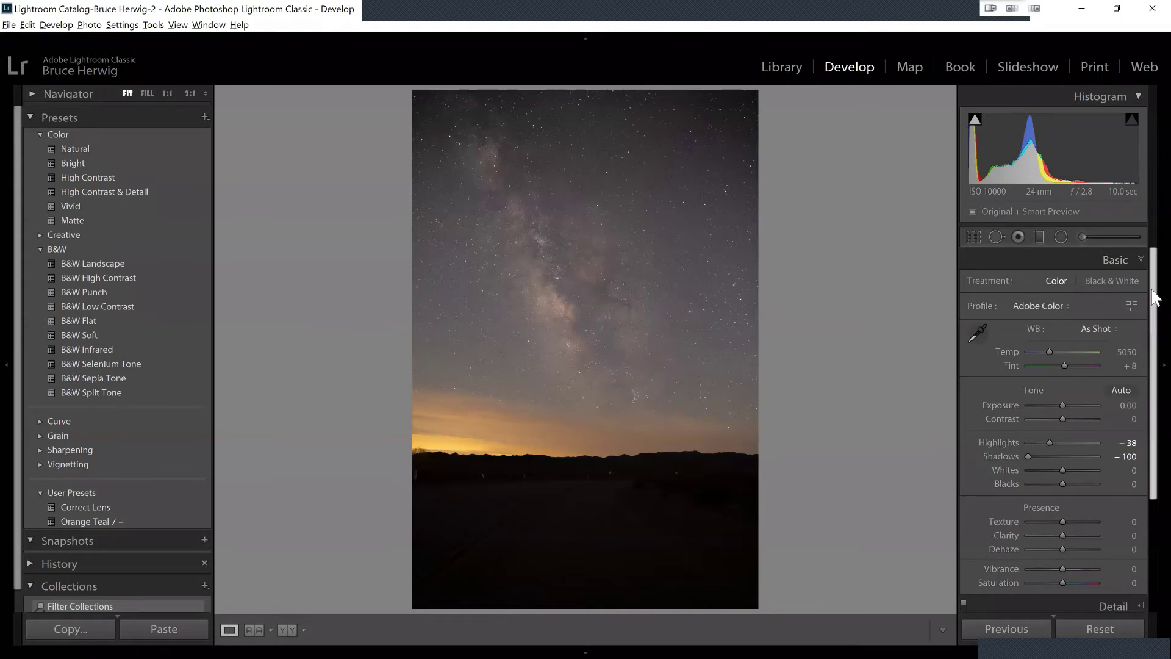
scroll(1154, 328, "down", 1)
scroll(1154, 336, "down", 1)
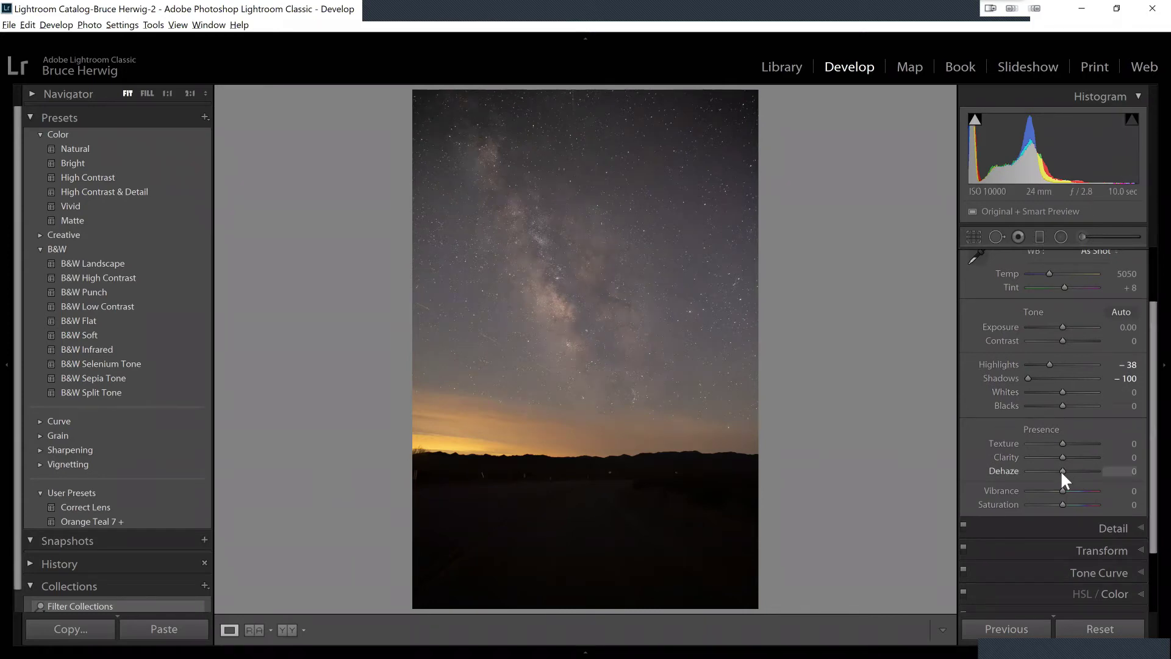
left_click_drag(1067, 469, 1079, 470)
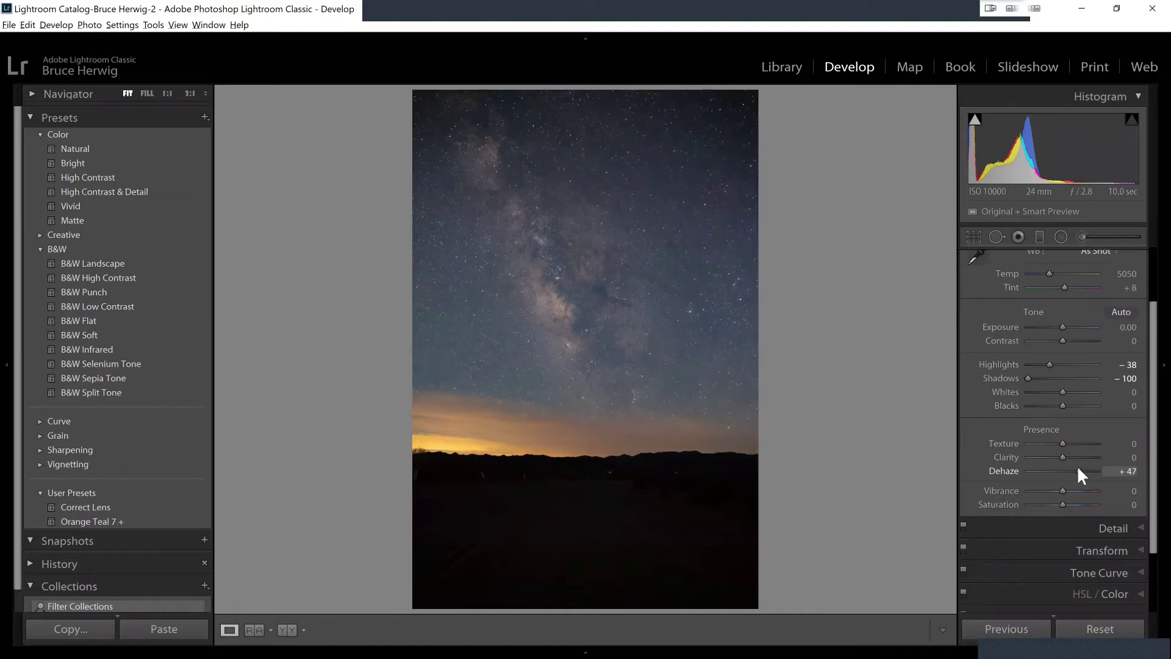
left_click_drag(1081, 470, 1073, 470)
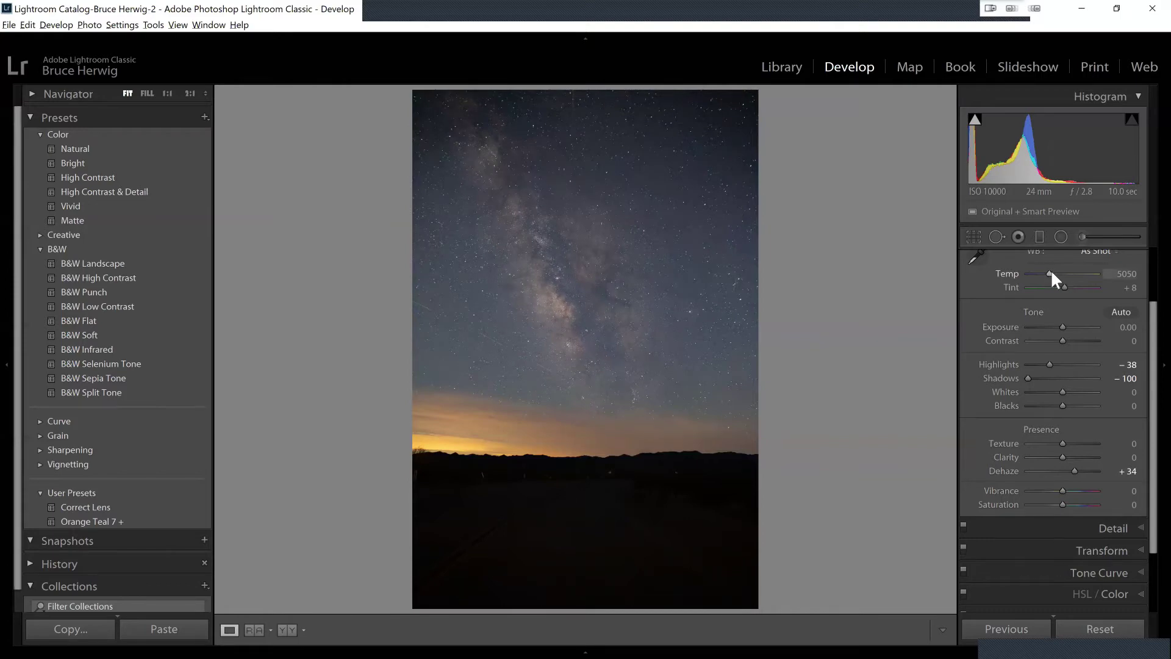
Warm the photo's white balance by setting Temp to 7044.
left_click_drag(1051, 273, 1054, 273)
scroll(1044, 273, "up", 2)
scroll(1063, 273, "up", 4)
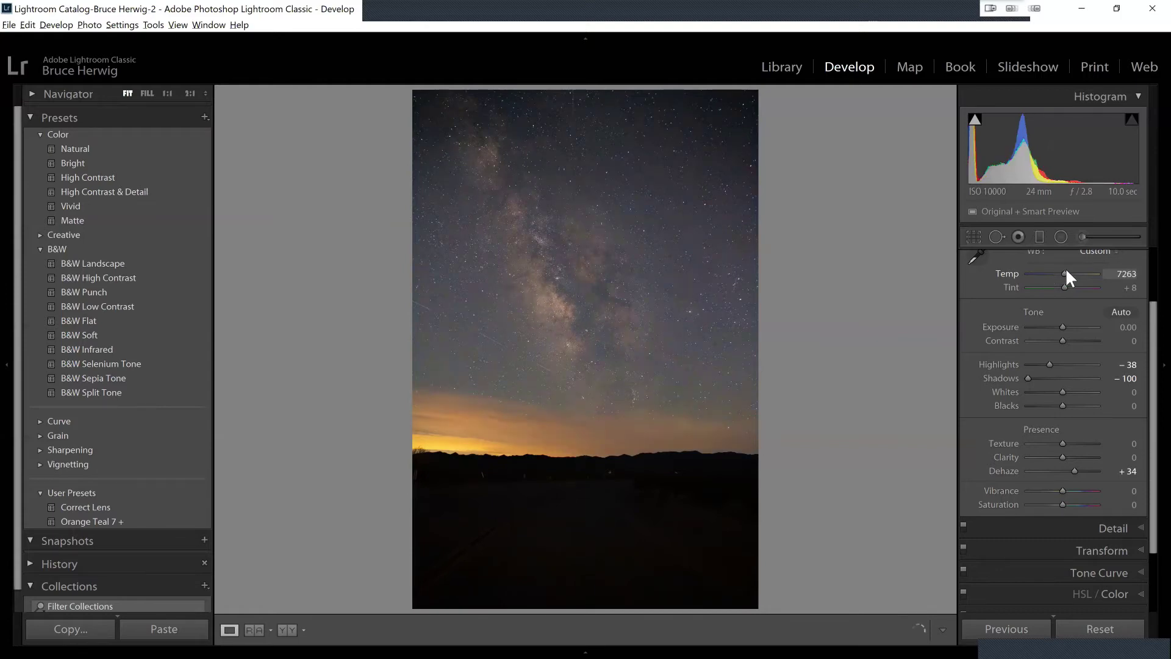
scroll(1067, 278, "down", 1)
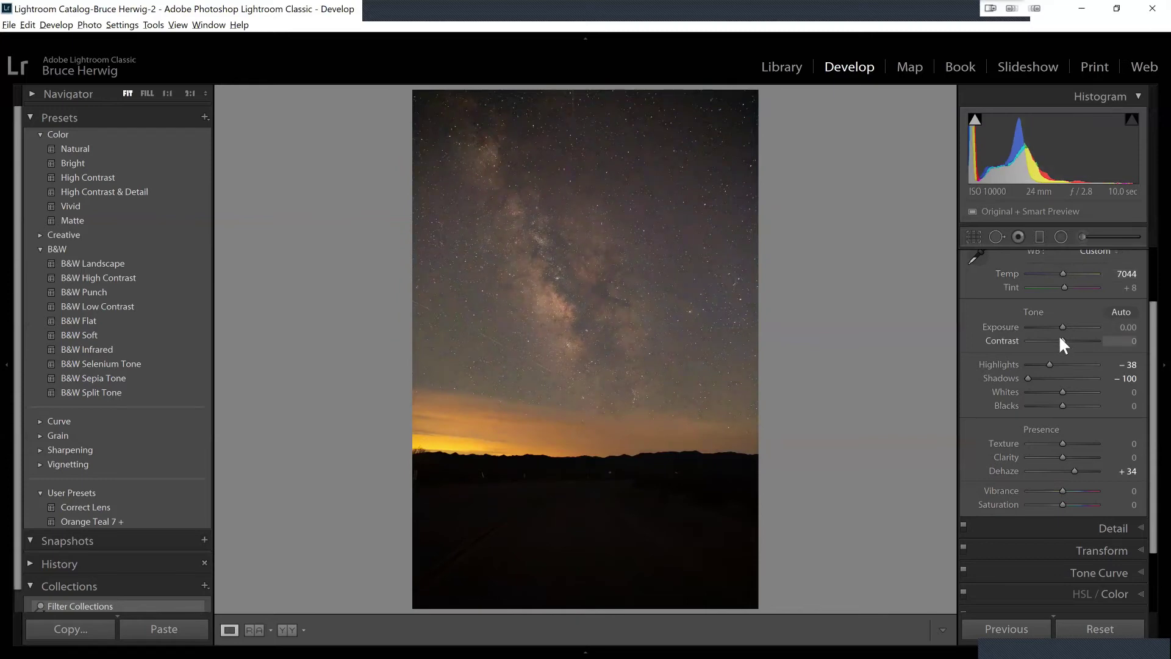
Set Contrast to +93 and Exposure to +0.61, and check the Milky Way and horizon up close.
left_click_drag(1064, 340, 1096, 340)
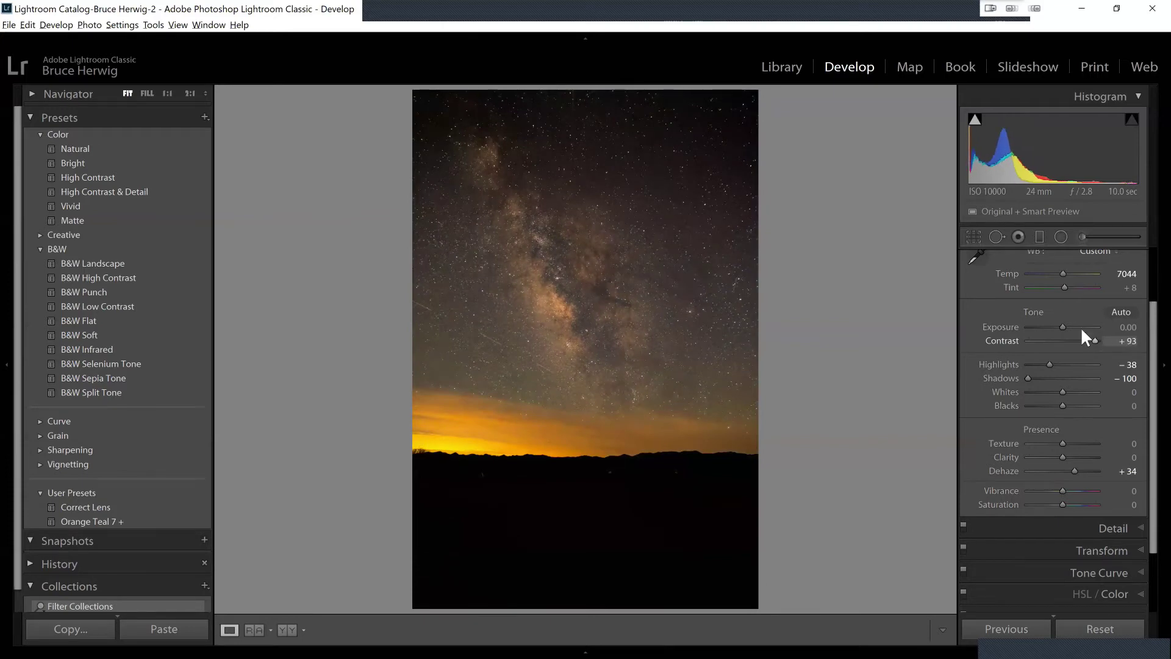
left_click_drag(1062, 327, 1066, 327)
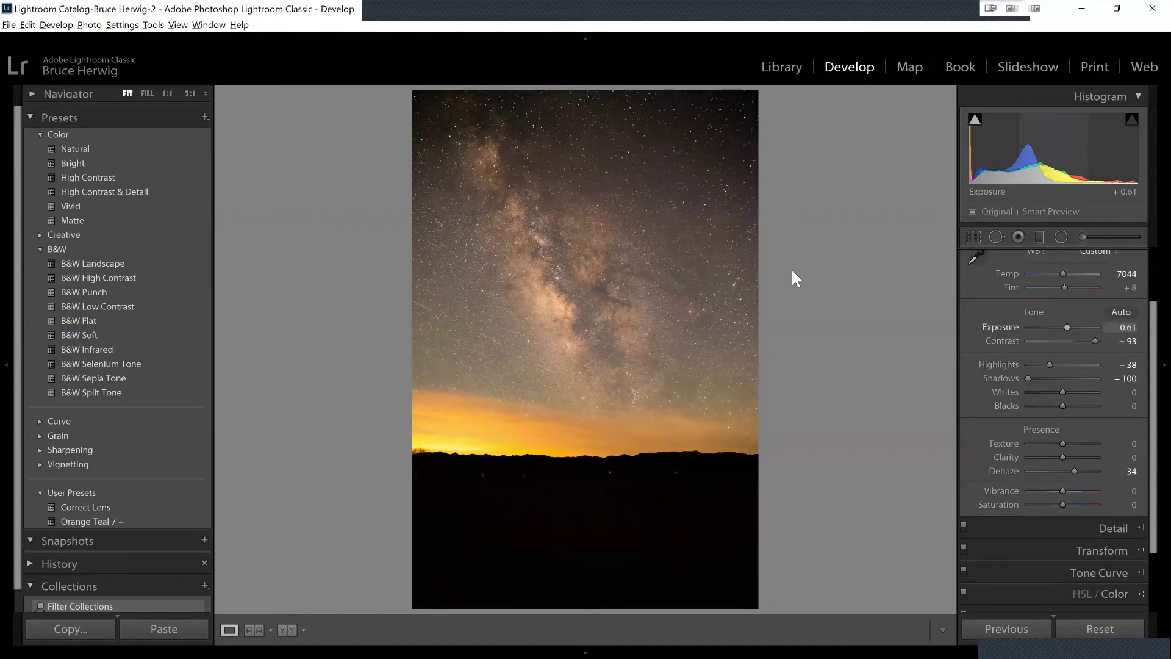
left_click(147, 93)
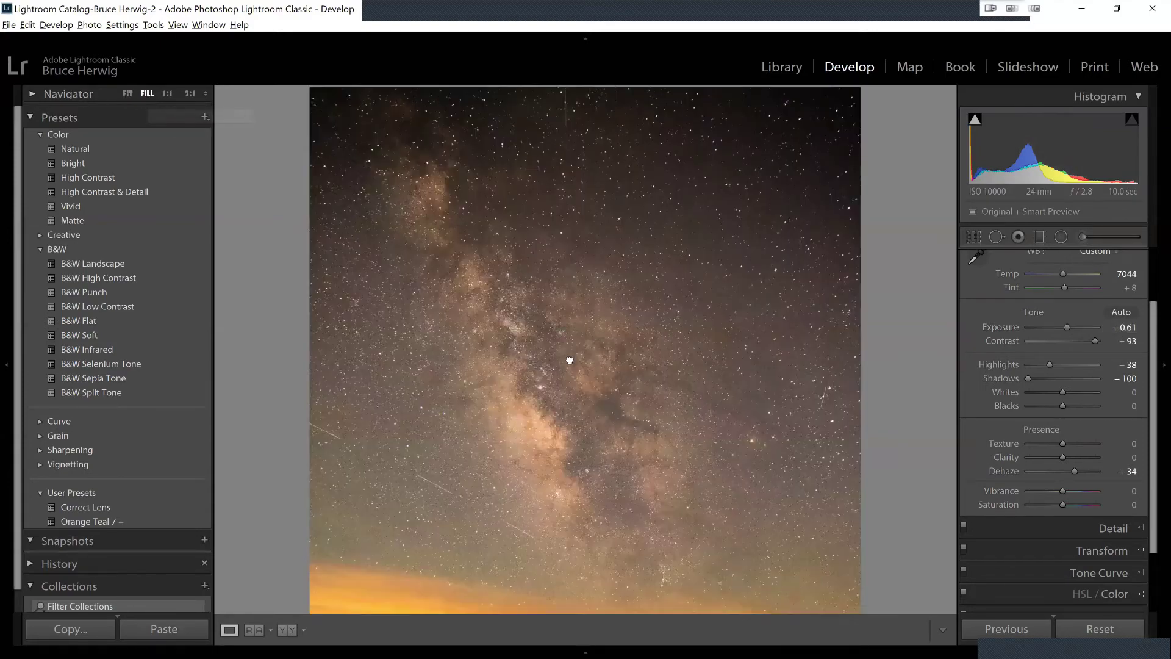
left_click(569, 359)
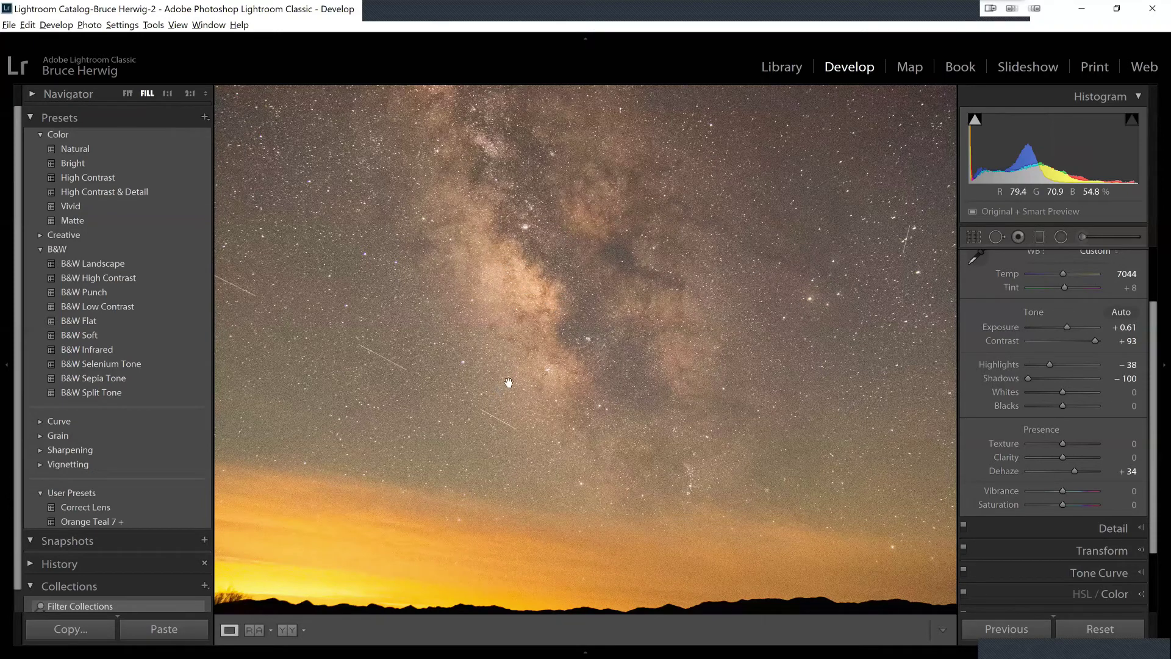
scroll(285, 258, "down", 2)
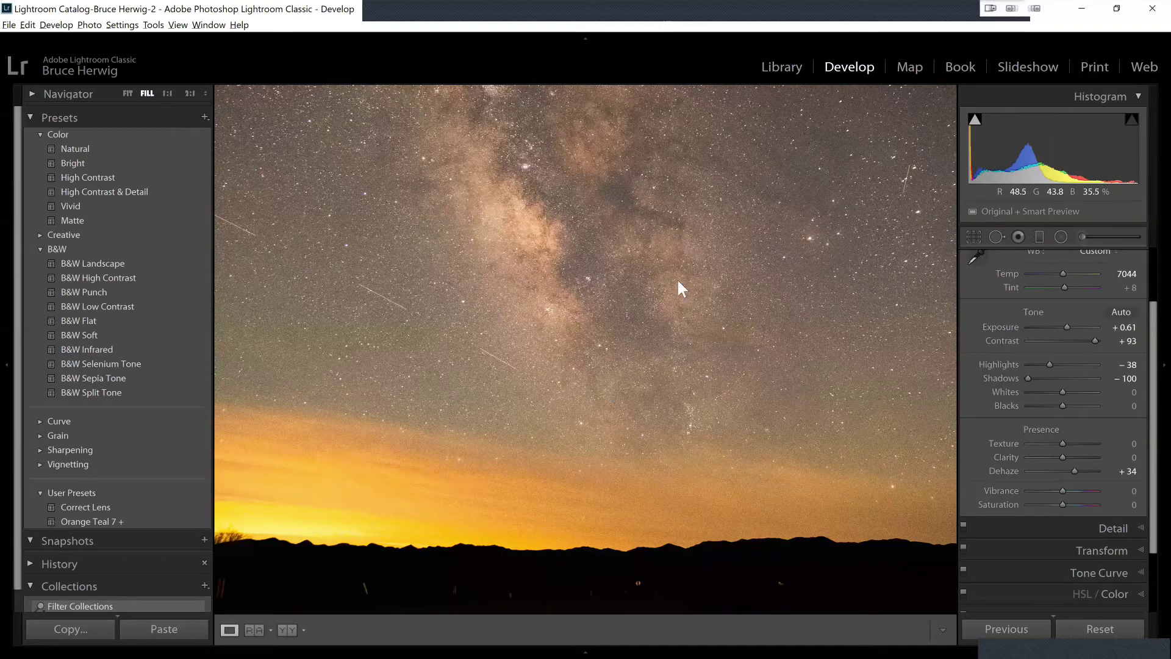
key("ctrl+=")
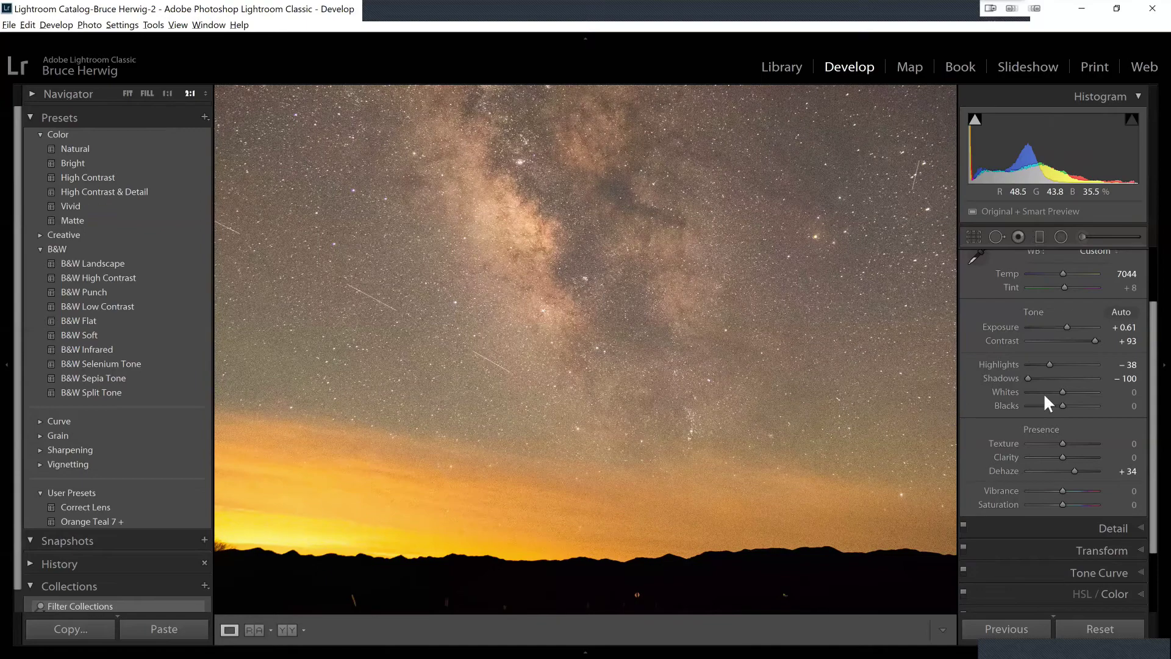
key("ctrl+minus")
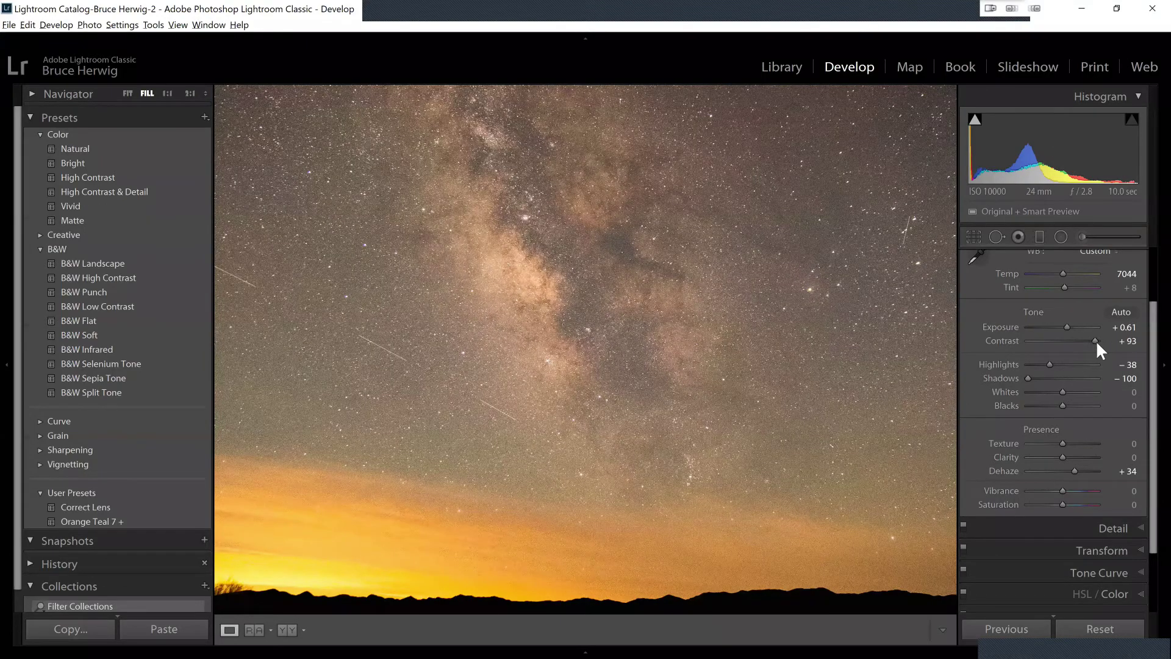
Set Contrast to +89 and Clarity to +35, and check the Milky Way core both magnified and in the whole photo.
left_click_drag(1096, 341, 1094, 341)
left_click_drag(1064, 457, 1072, 457)
left_click(639, 273)
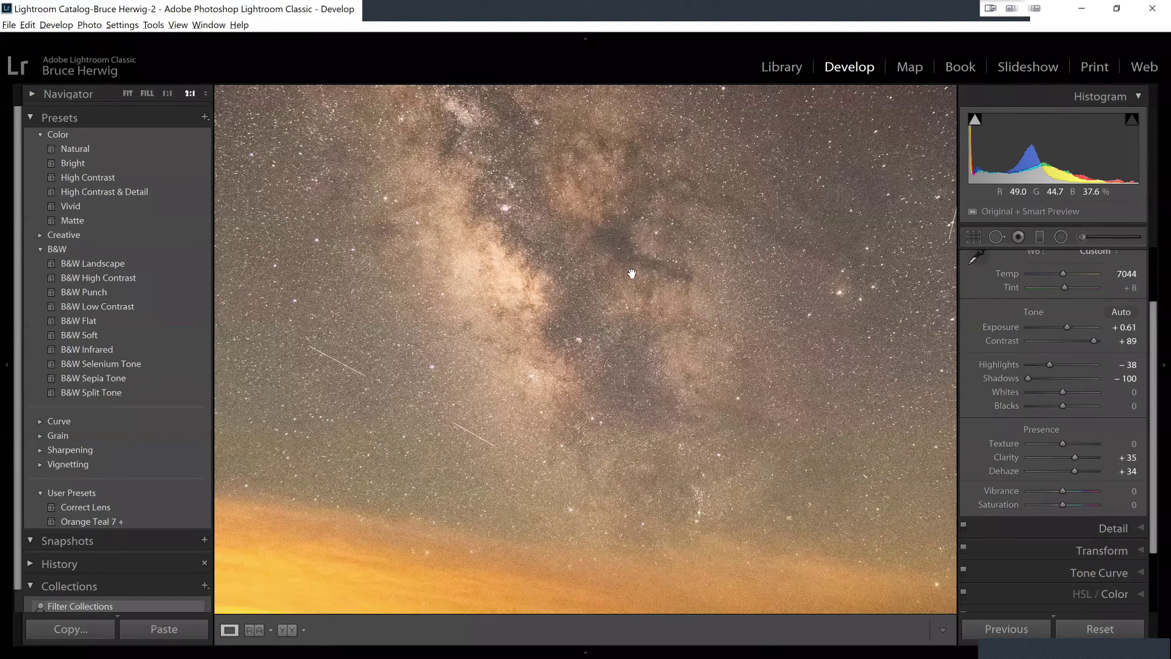
left_click(128, 93)
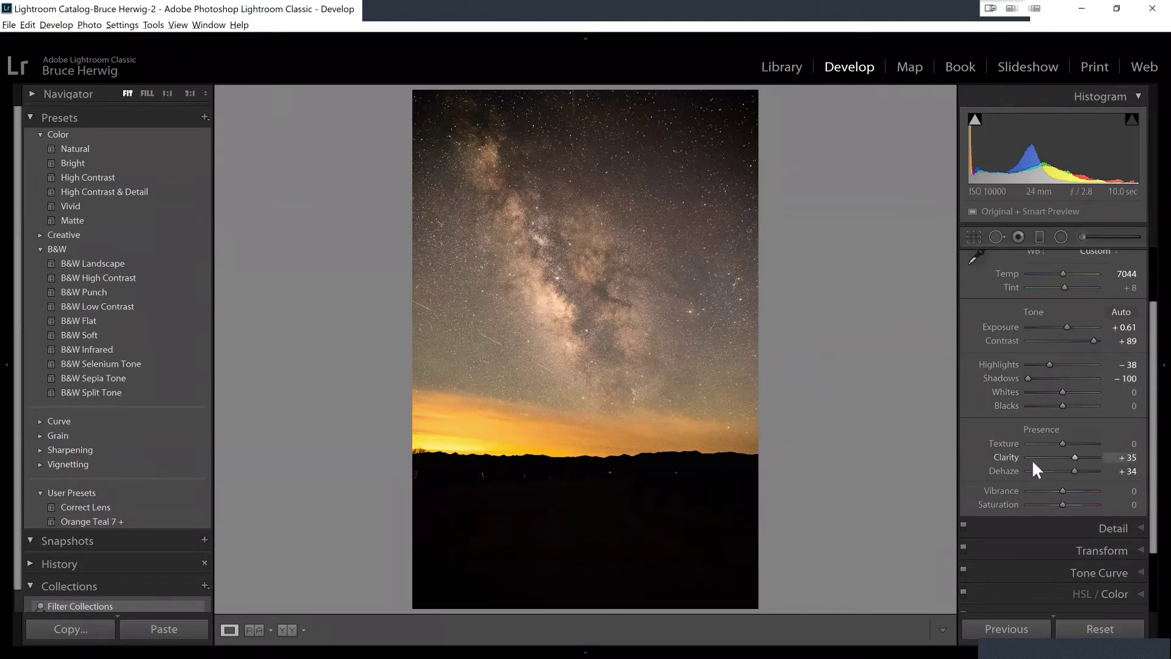
Reset Clarity to 0, try it at +20 on the magnified Milky Way, and reset it again.
double_click(1007, 458)
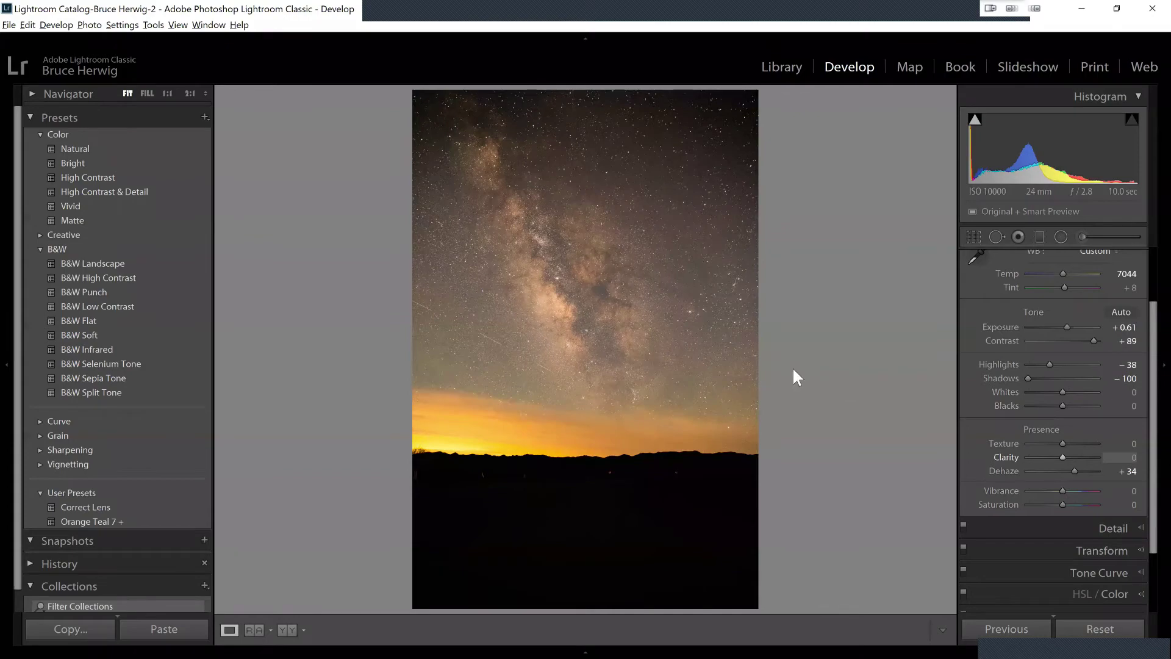
left_click(572, 235)
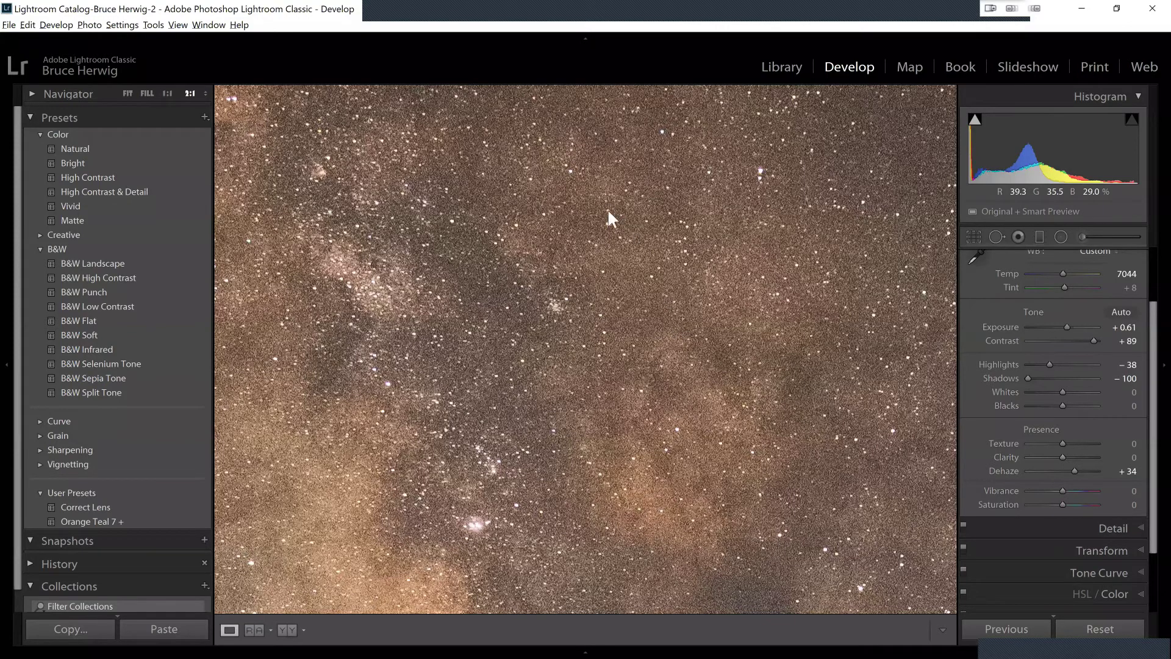
left_click(1072, 457)
key("z")
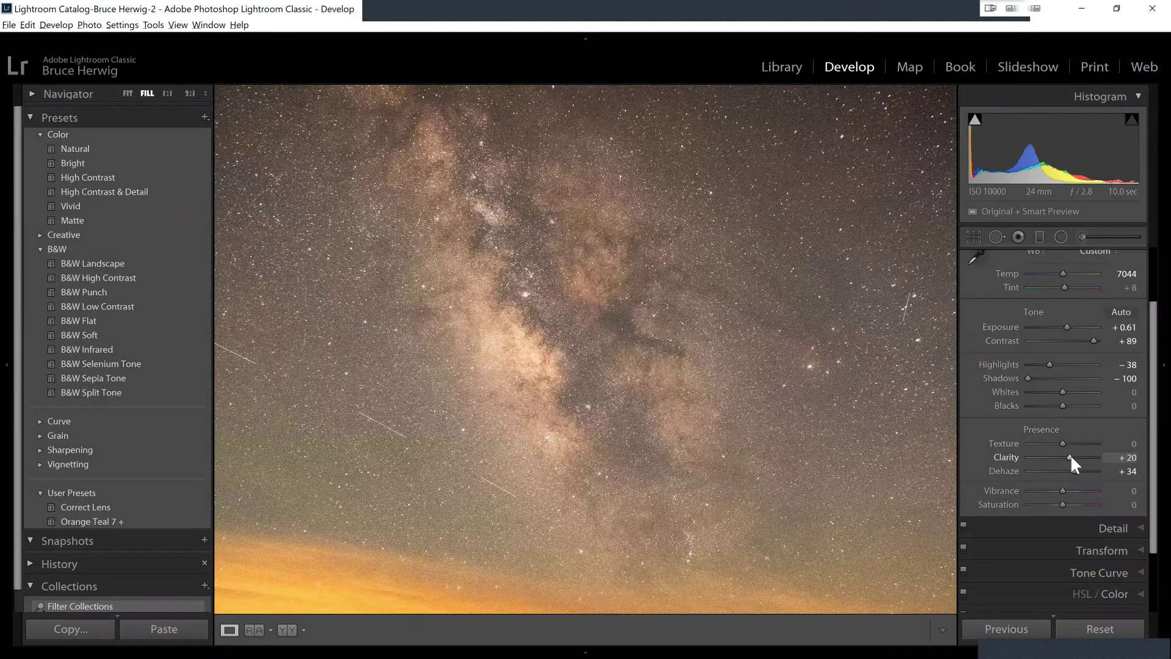
double_click(1076, 457)
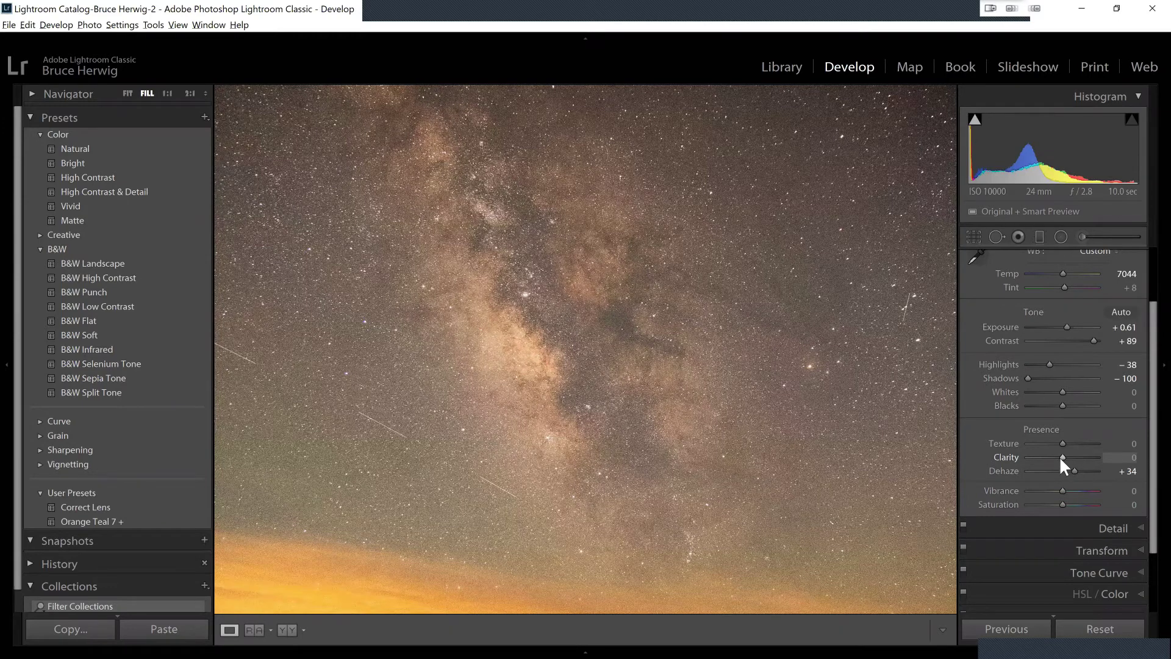
Set Clarity to +45 after comparing it at +100, and lower Highlights to −68.
left_click_drag(1067, 458, 1104, 457)
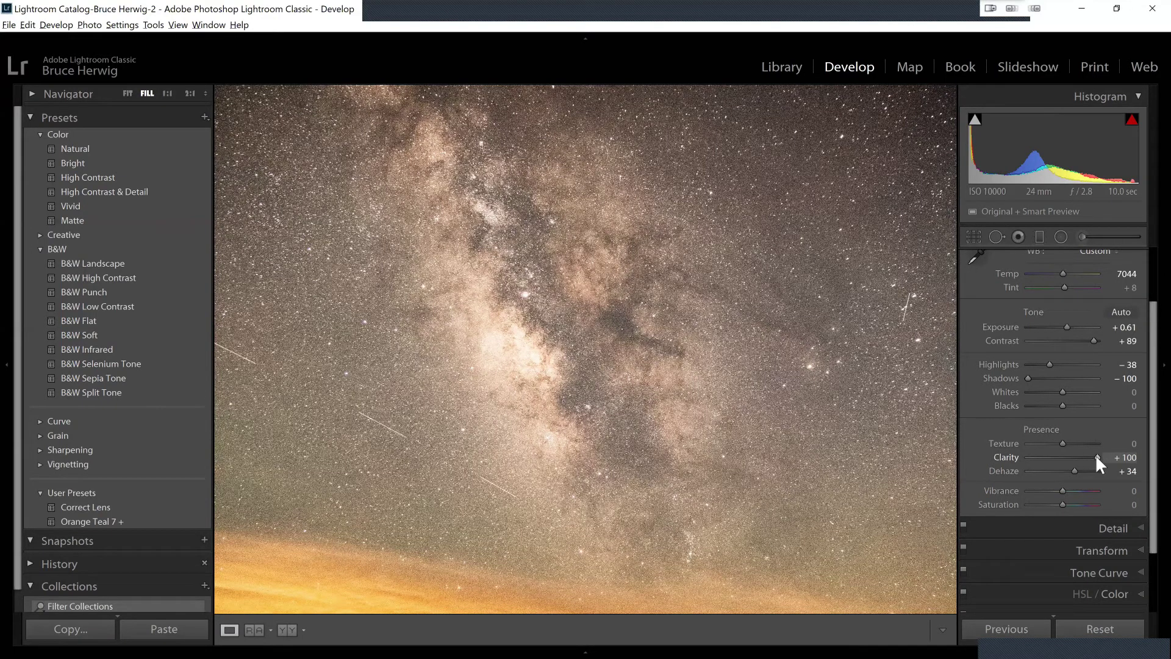
left_click_drag(1086, 458, 1078, 458)
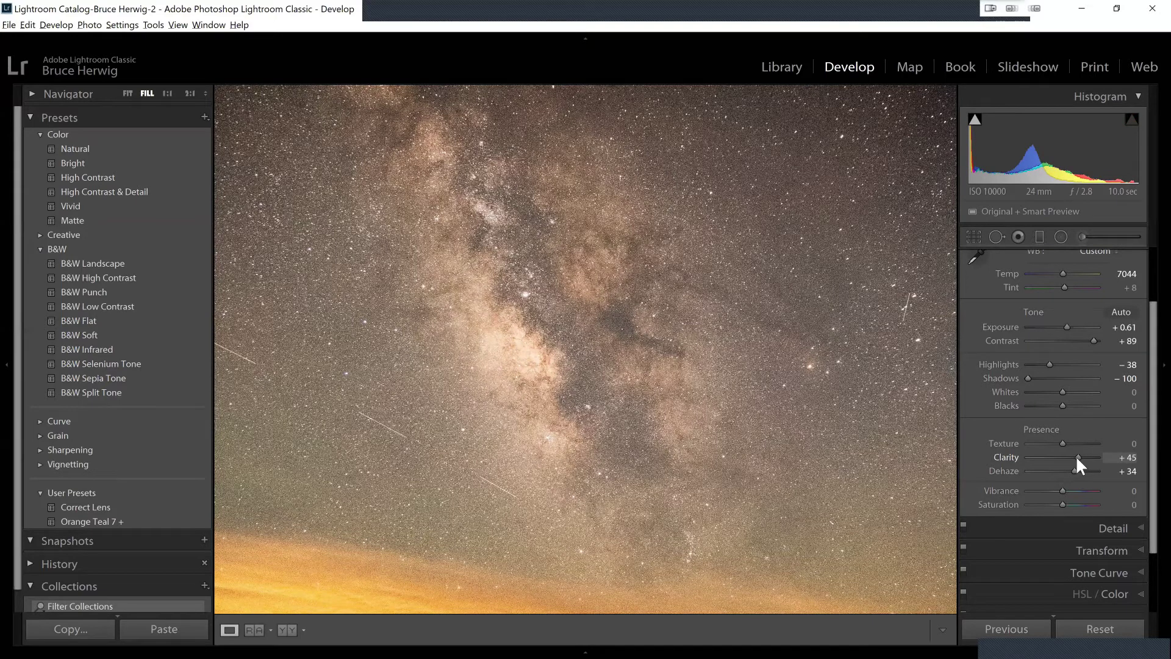
left_click_drag(1037, 364, 1039, 364)
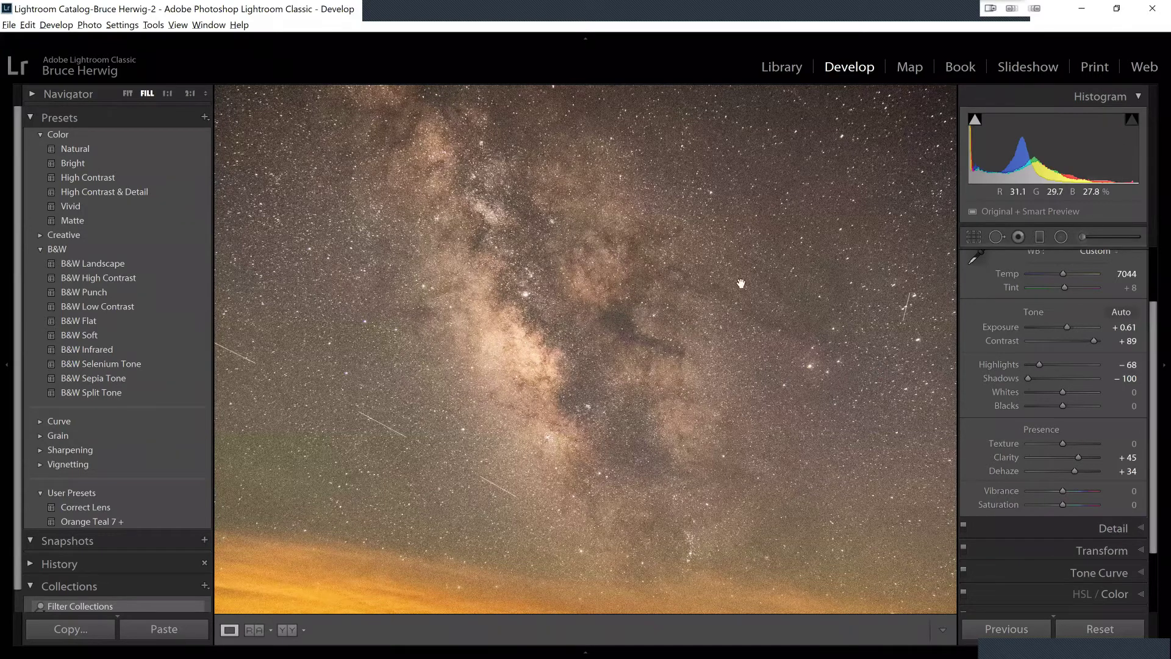
Examine the sky glow, horizon and dark foreground up close, and fit the whole photo in view.
scroll(928, 378, "down", 1)
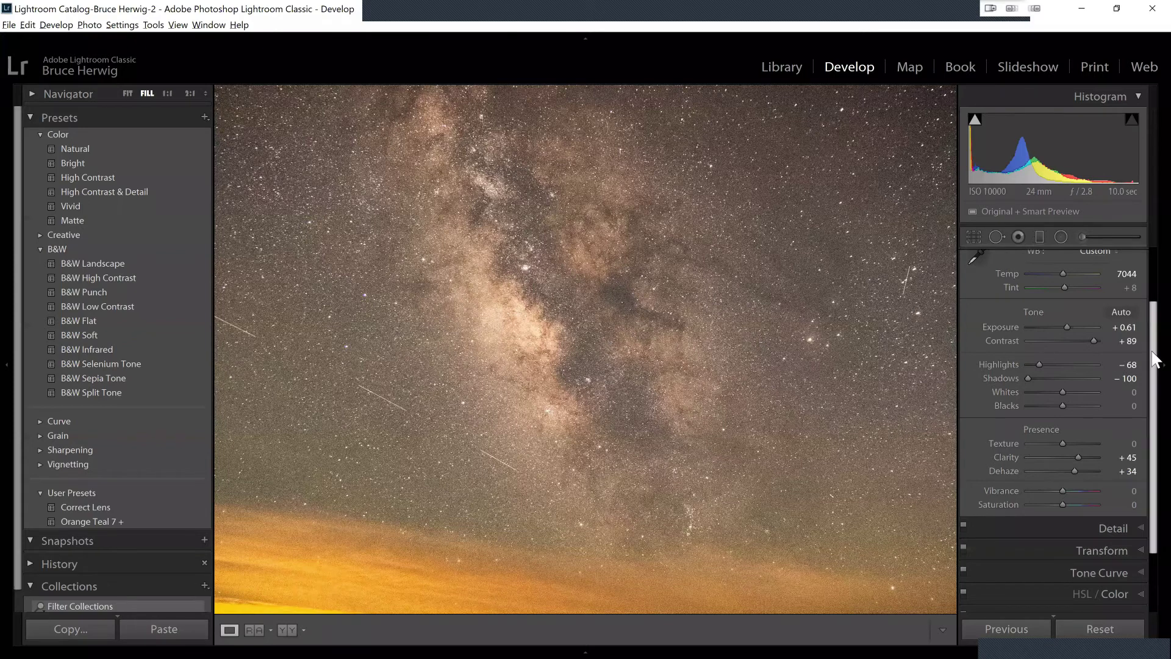
left_click_drag(1153, 358, 1150, 327)
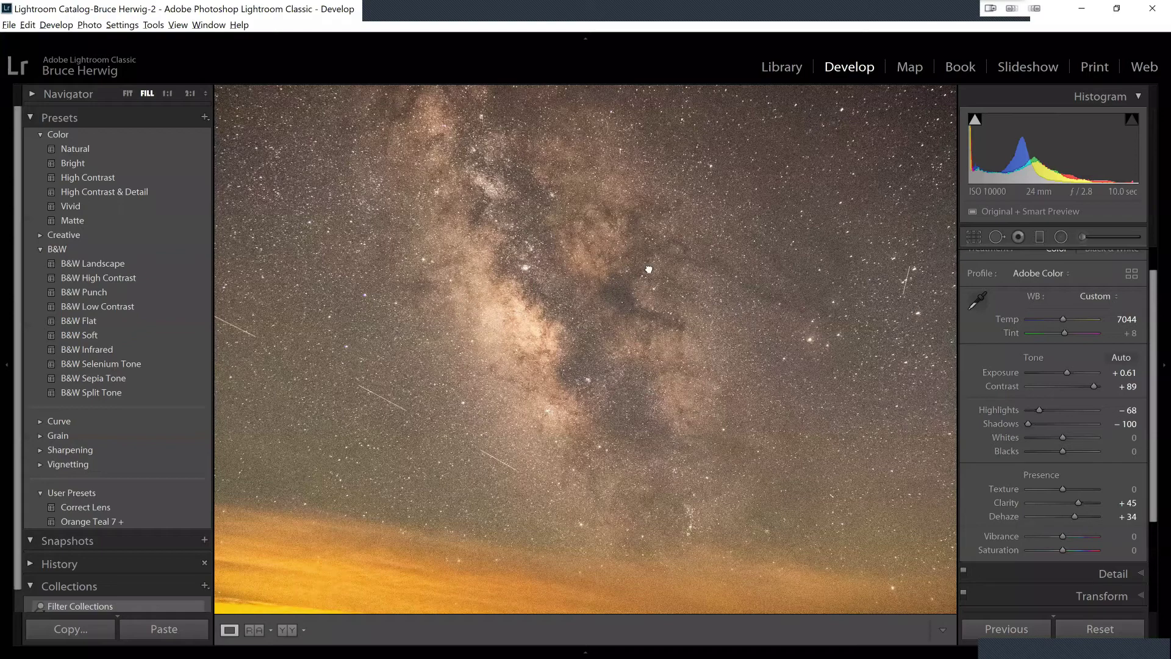
scroll(842, 354, "down", 5)
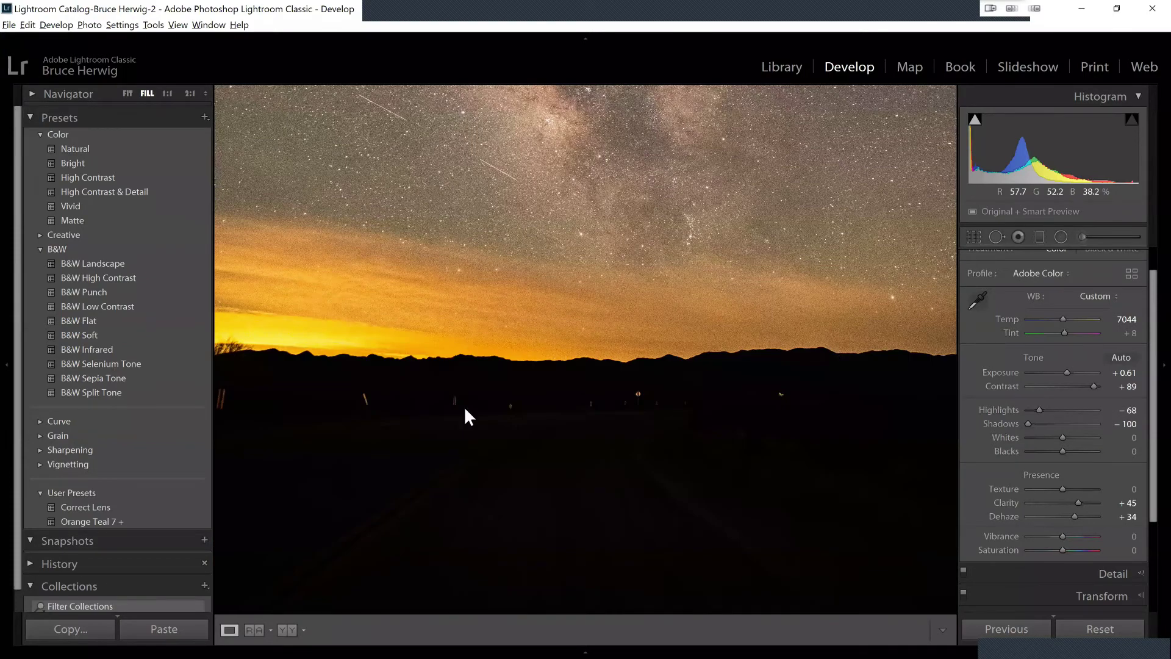
scroll(558, 380, "up", 2)
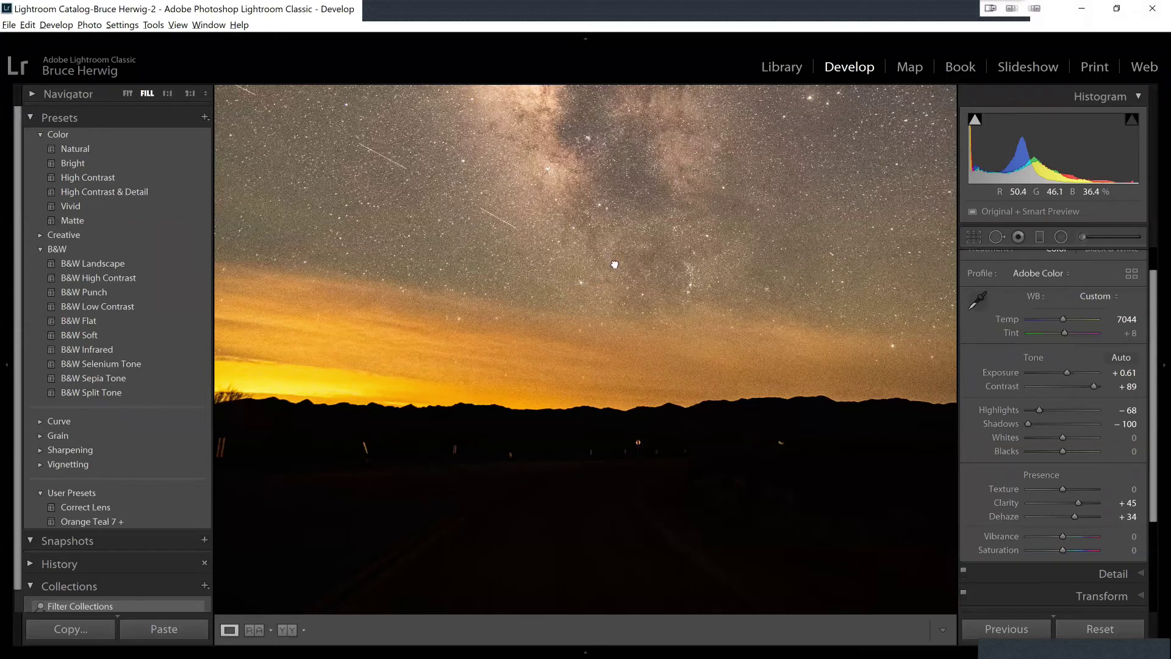
scroll(635, 368, "up", 3)
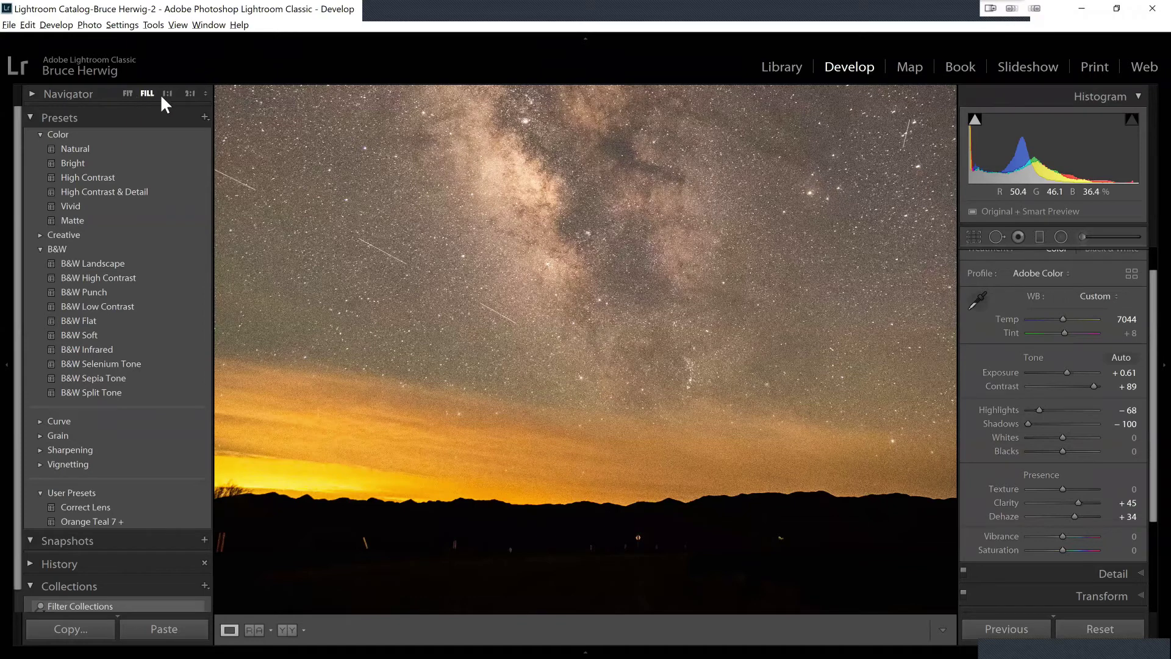
key("z")
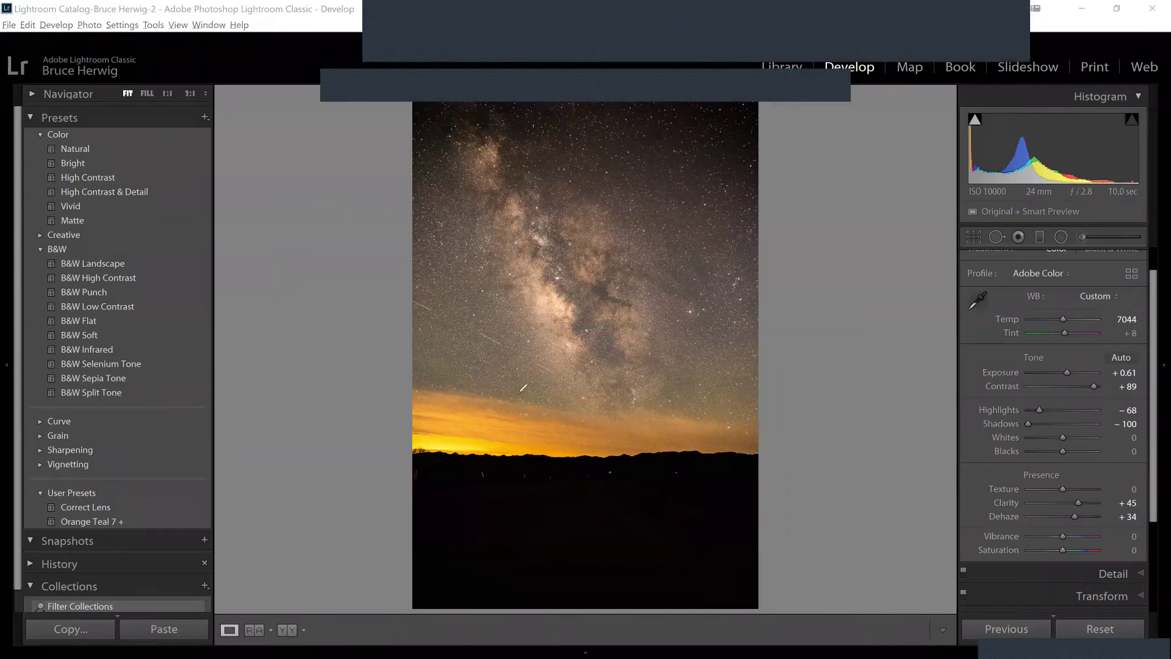
Sketch a temporary yellow road-like shape over the foreground and curved strokes in the sky, and clear the annotations.
left_click_drag(520, 395, 718, 393)
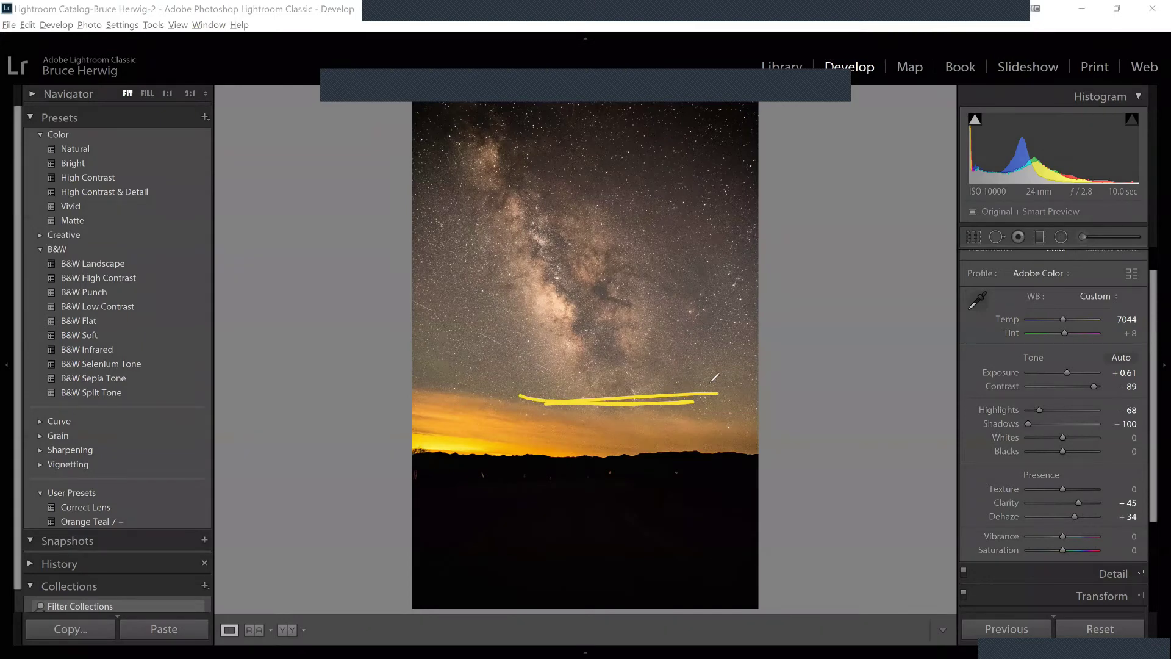
mouse_move(563, 397)
left_mouse_down()
mouse_move(576, 513)
mouse_move(530, 601)
left_mouse_up()
mouse_move(673, 396)
left_mouse_down()
mouse_move(677, 466)
mouse_move(657, 560)
mouse_move(617, 621)
left_mouse_up()
mouse_move(584, 407)
left_mouse_down()
mouse_move(575, 535)
mouse_move(519, 617)
mouse_move(631, 549)
mouse_move(644, 522)
mouse_move(650, 404)
left_mouse_up()
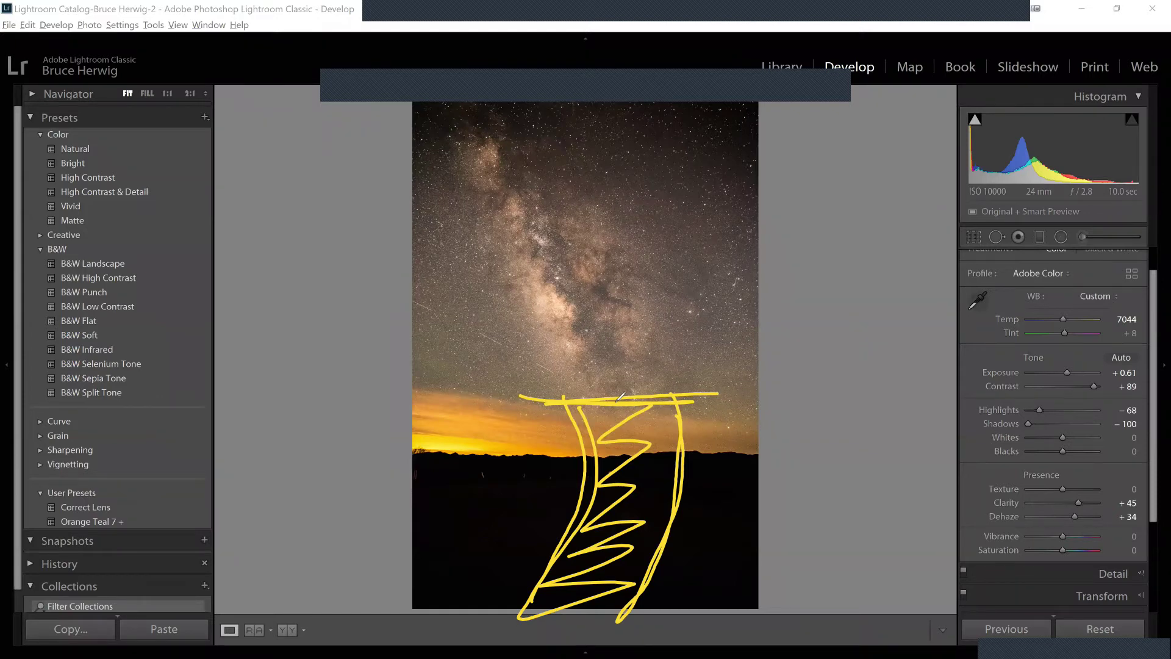
mouse_move(611, 267)
left_mouse_down()
mouse_move(638, 268)
mouse_move(702, 308)
left_mouse_up()
left_click_drag(645, 237, 705, 308)
mouse_move(672, 225)
left_mouse_down()
mouse_move(704, 305)
mouse_move(694, 300)
left_mouse_up()
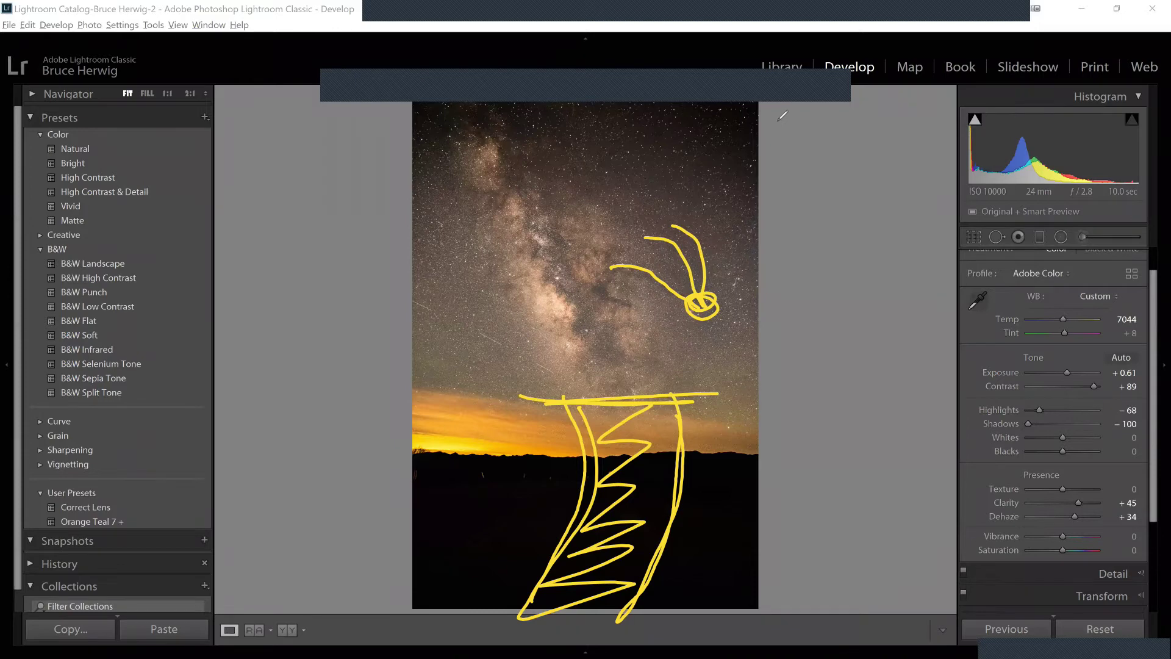
key("e")
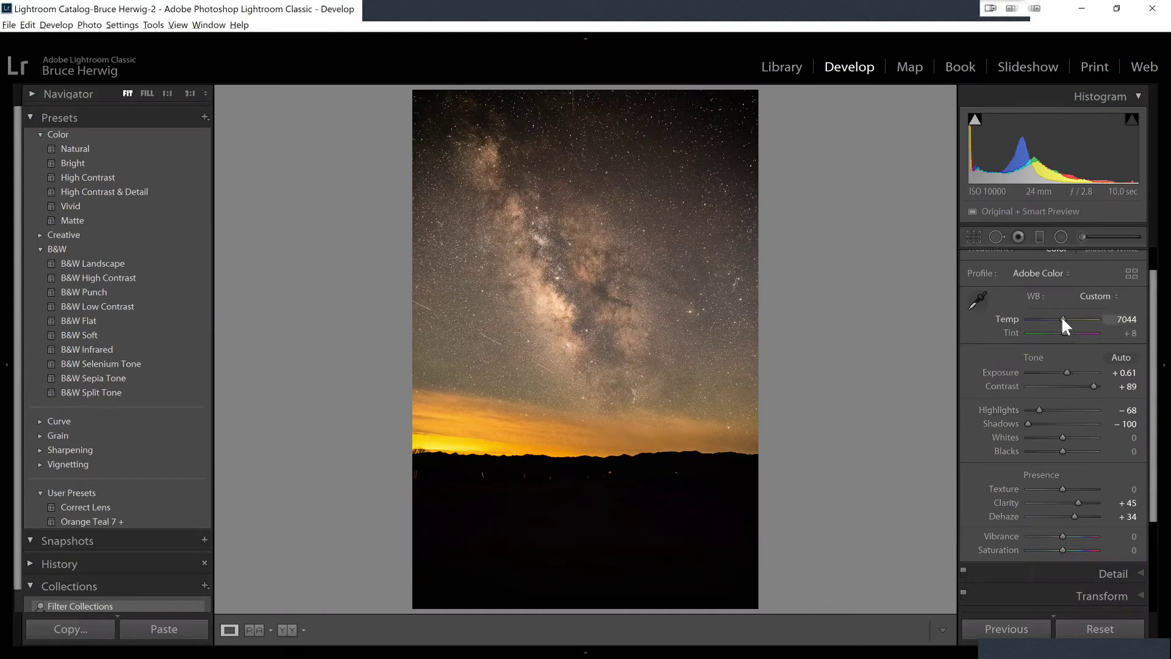
Set the white balance Temp to 5772 and raise Saturation to +31.
left_click_drag(1062, 319, 1052, 319)
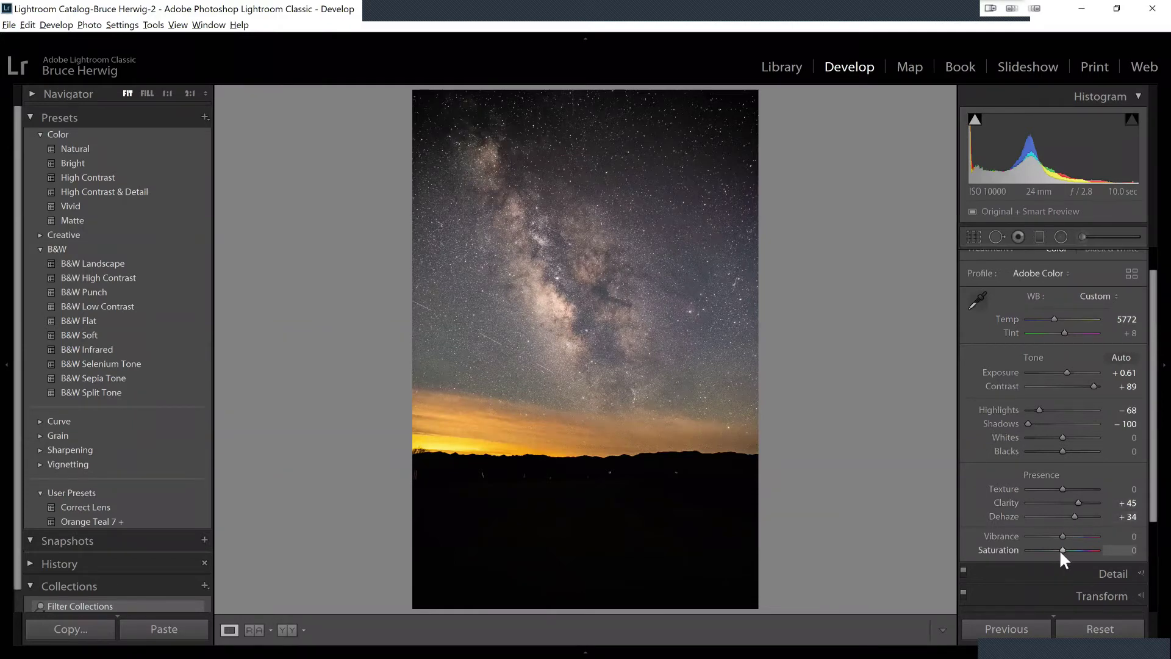
left_click_drag(1062, 550, 1069, 551)
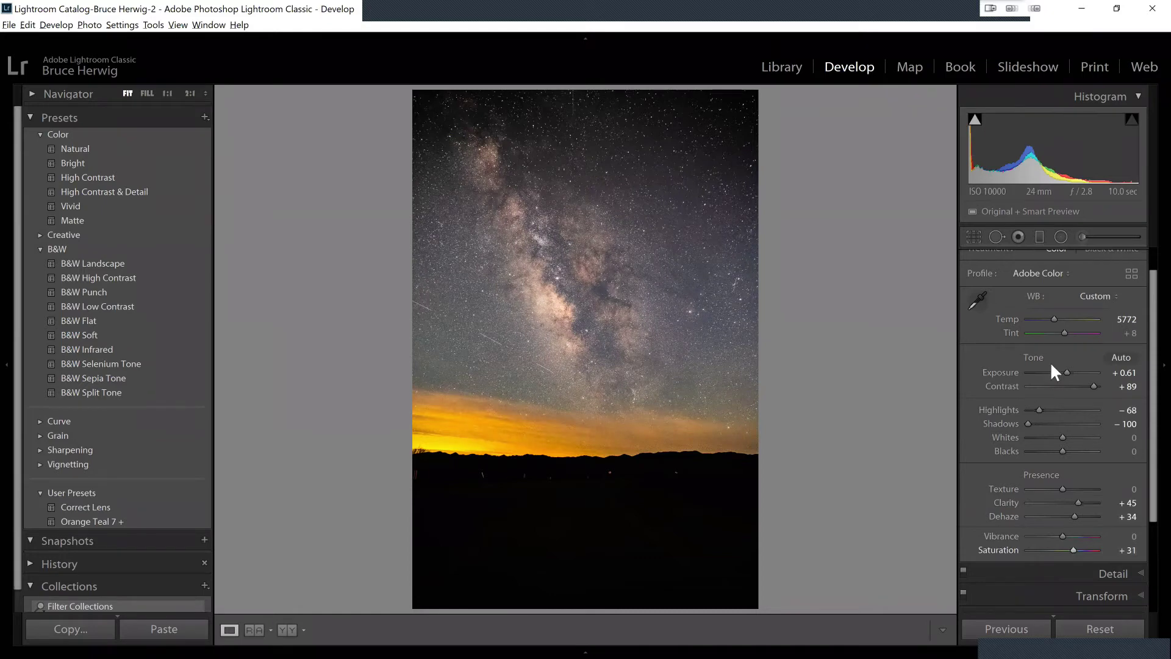
Set the white balance Tint to 0 and show the filmstrip below the photo.
left_click_drag(1065, 333, 1062, 334)
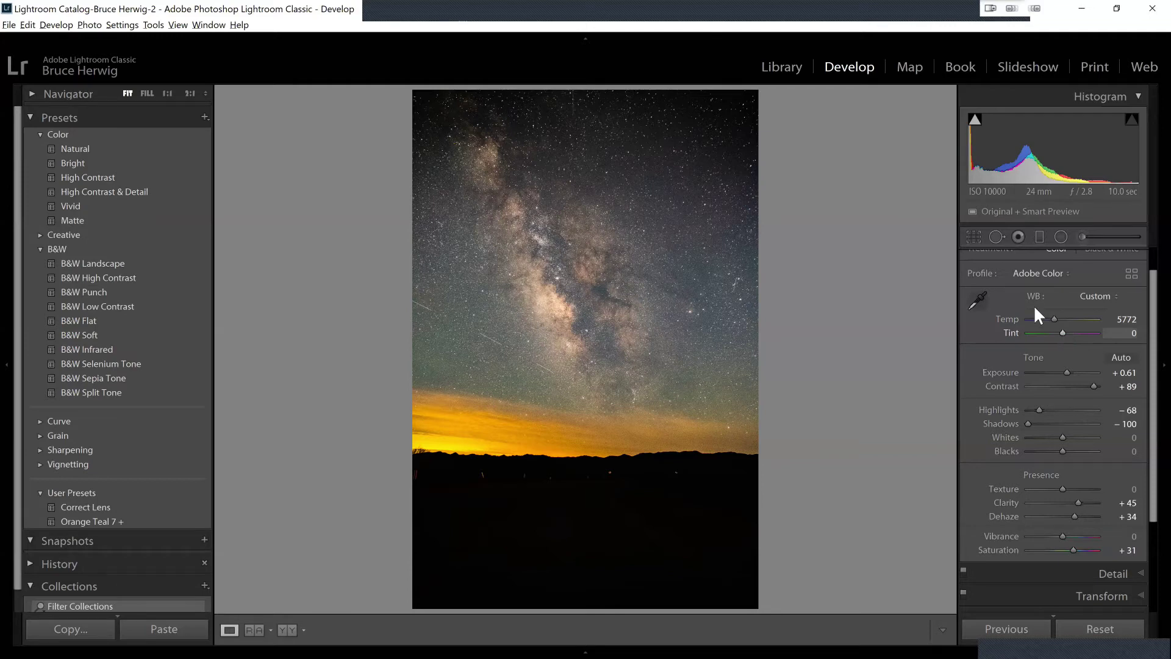
left_click(699, 307)
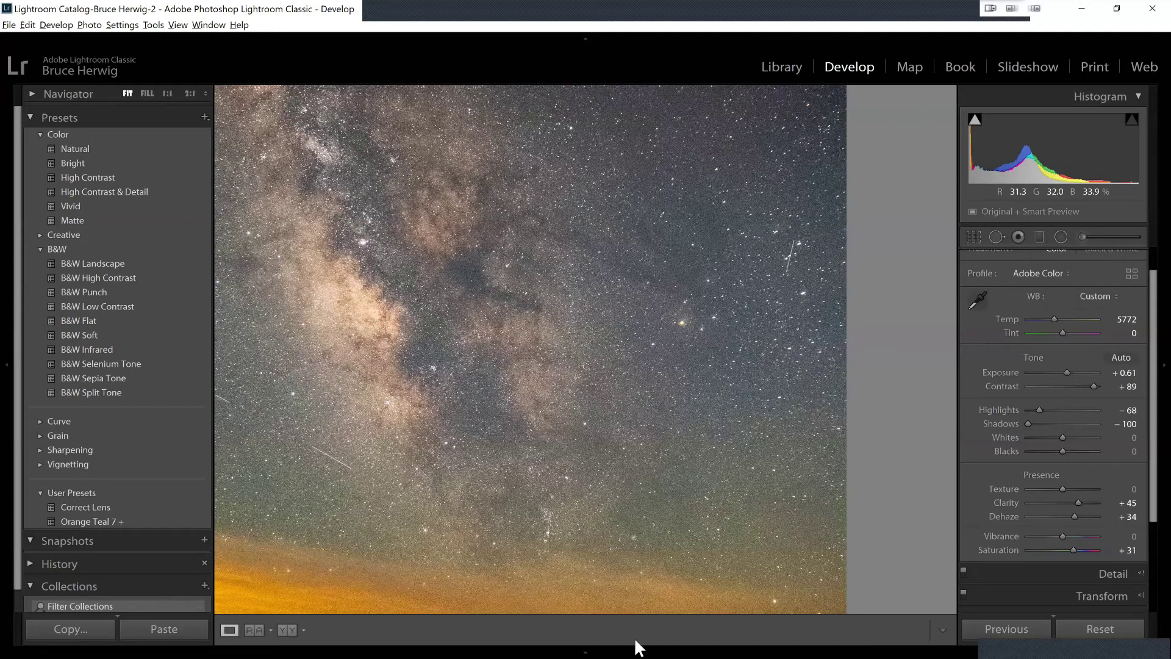
key("z")
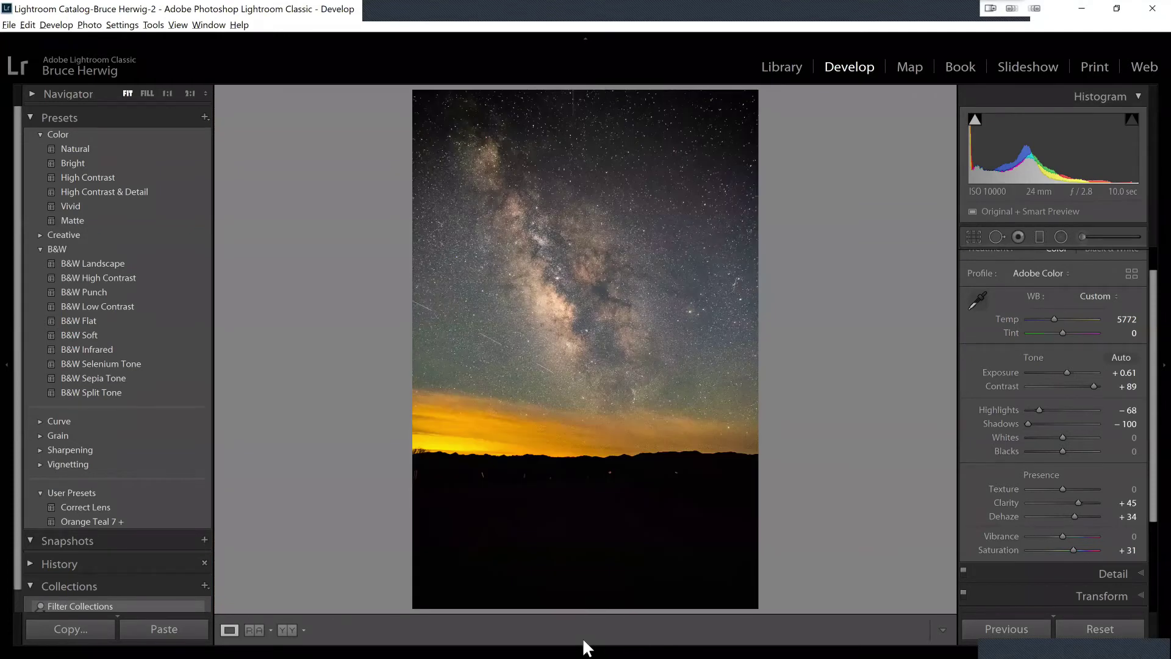
left_click(584, 642)
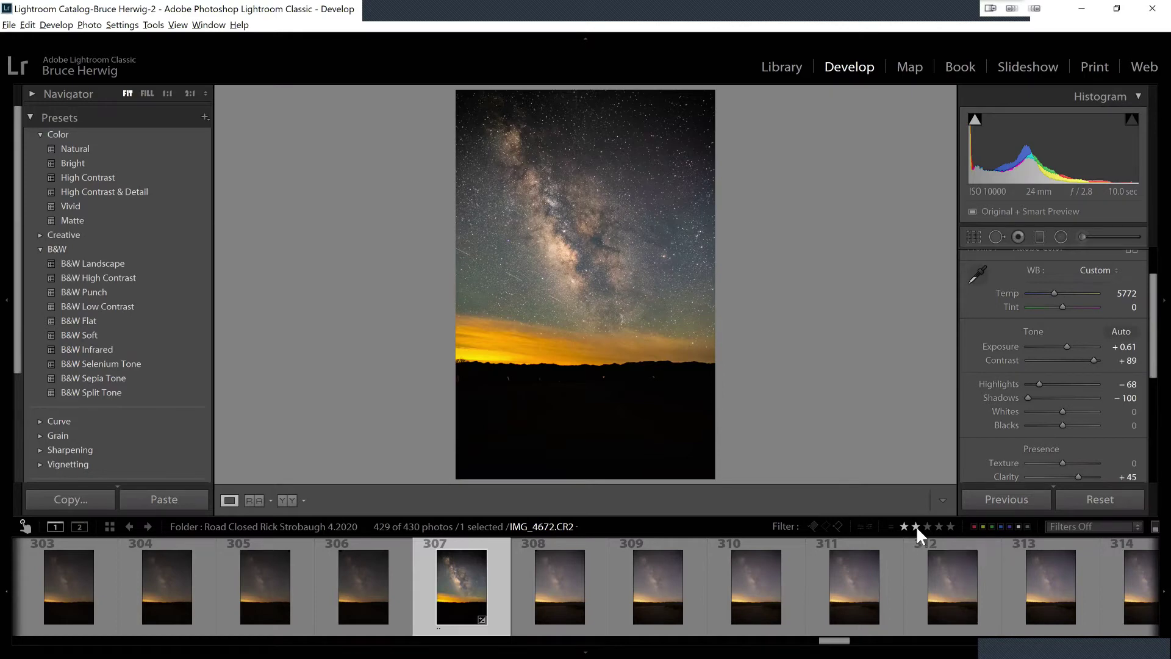
Try a different Texture amount on the sky at 1:1 magnification and reset Texture to 0.
left_click(167, 93)
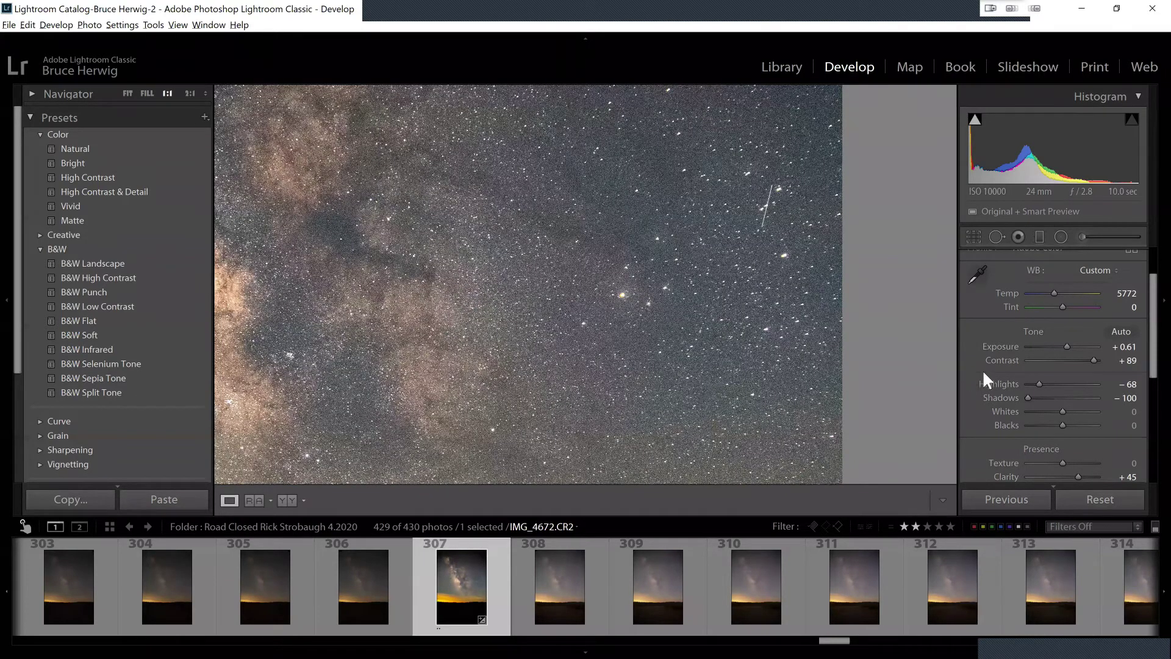
left_click(1153, 407)
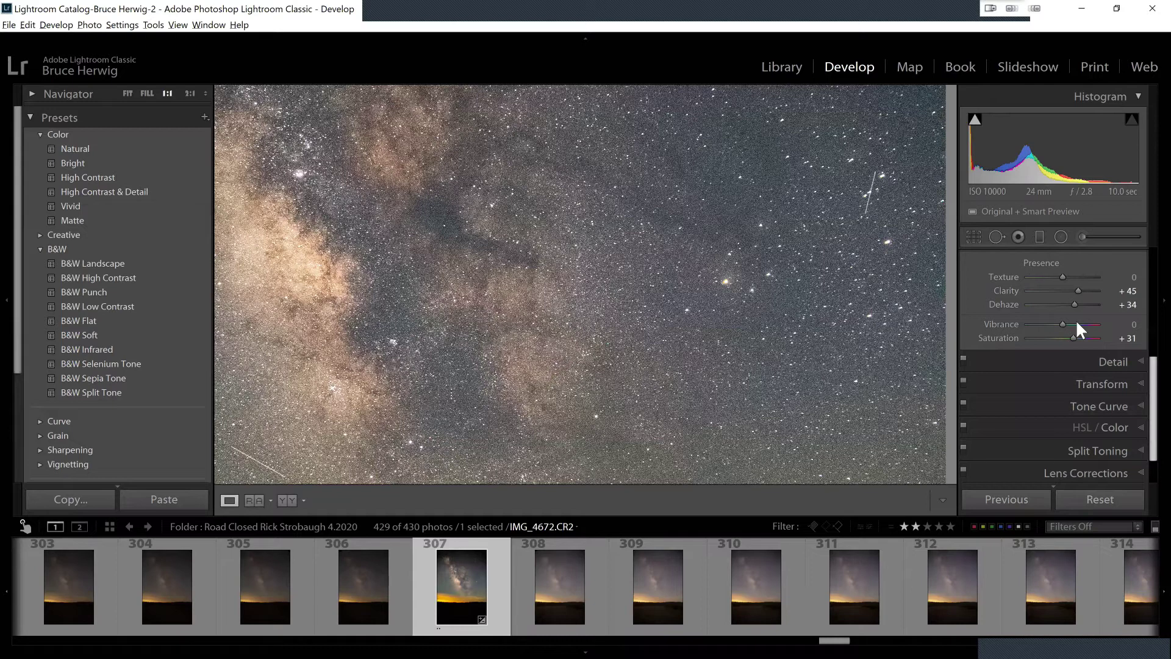
left_click(1066, 277)
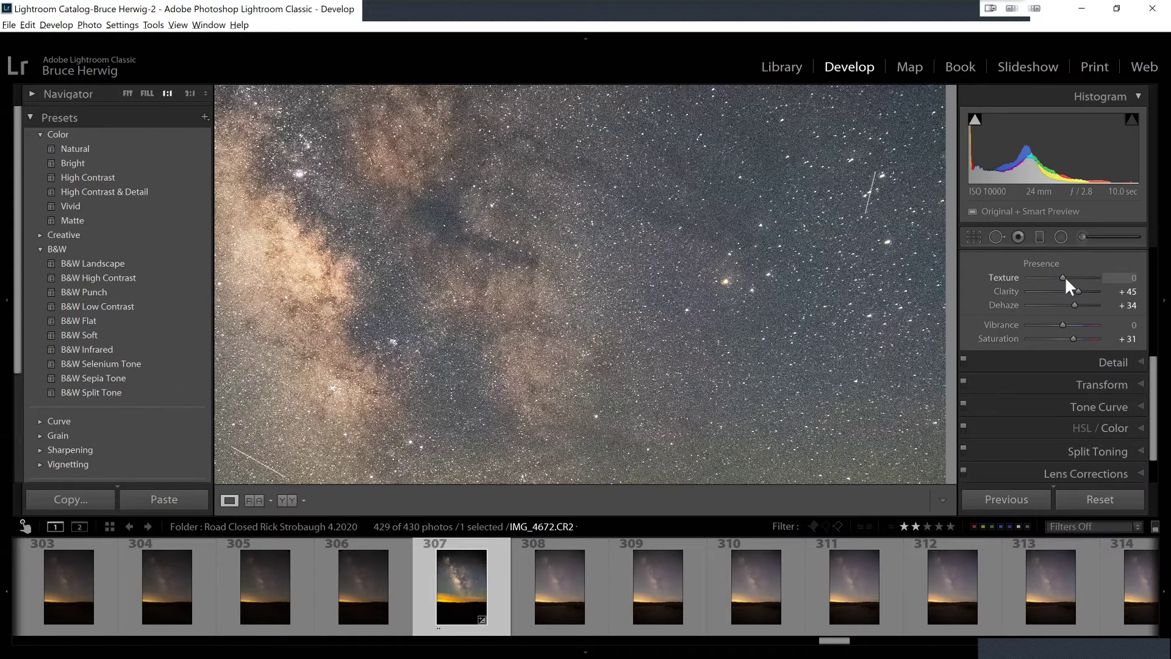
left_click(1066, 278)
left_click_drag(1065, 276, 1057, 276)
double_click(1010, 279)
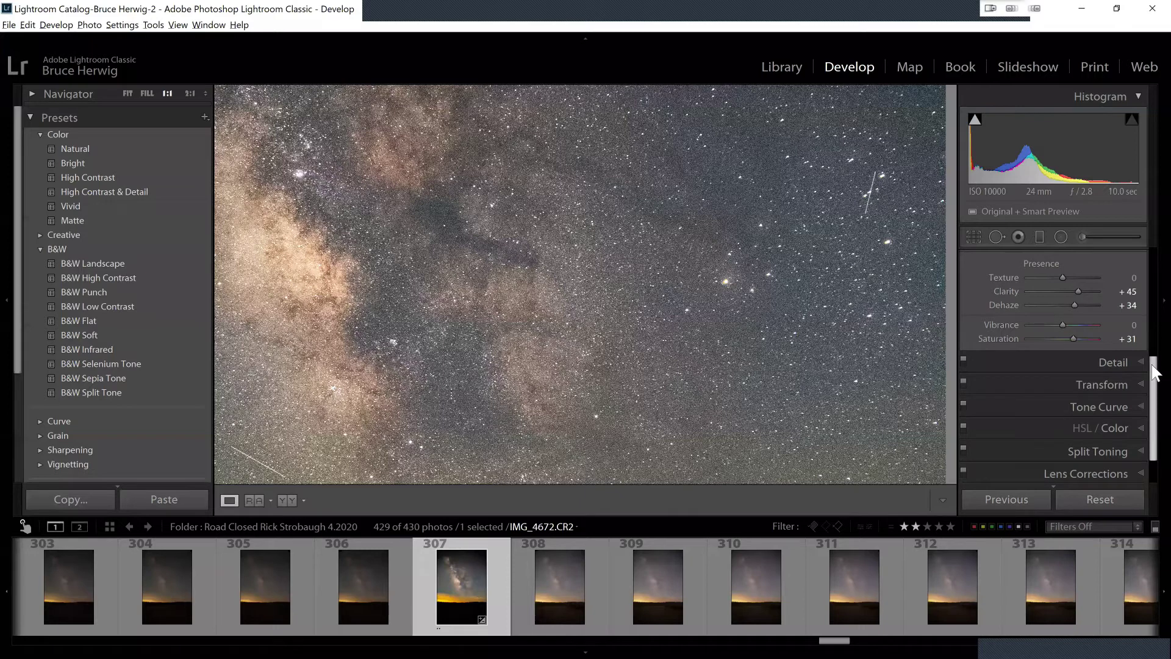
Set Luminance noise reduction to 27 after comparing the sky at 28 and at 0.
key("ctrl+5")
left_click_drag(1047, 304, 1047, 307)
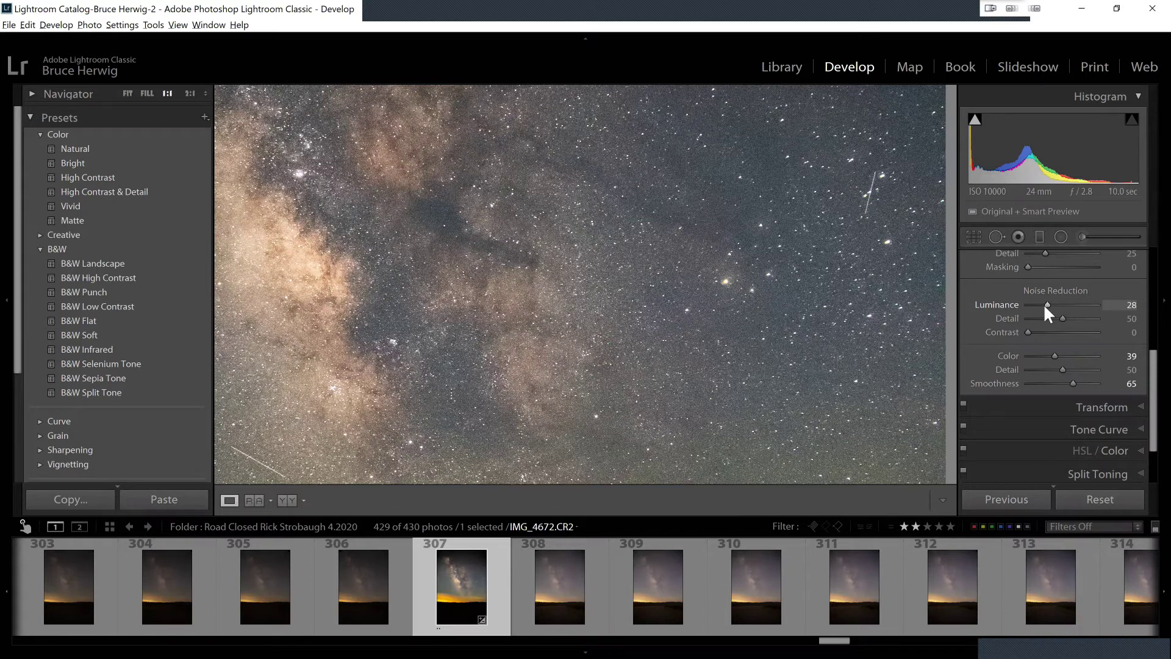
double_click(1023, 302)
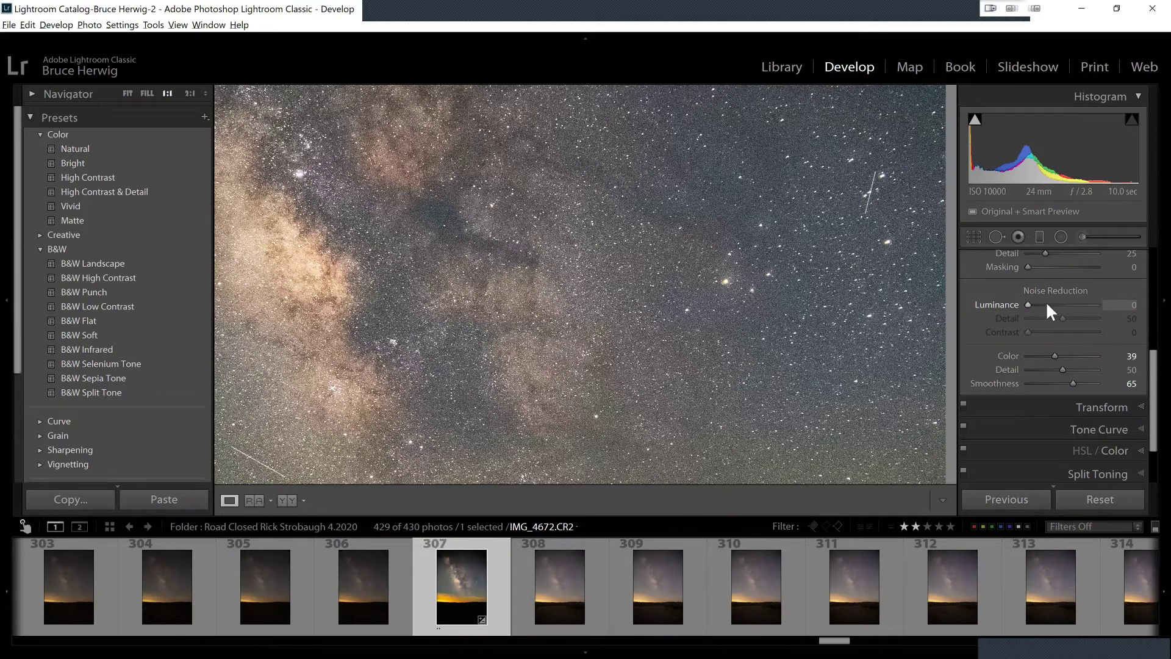
left_click(1046, 303)
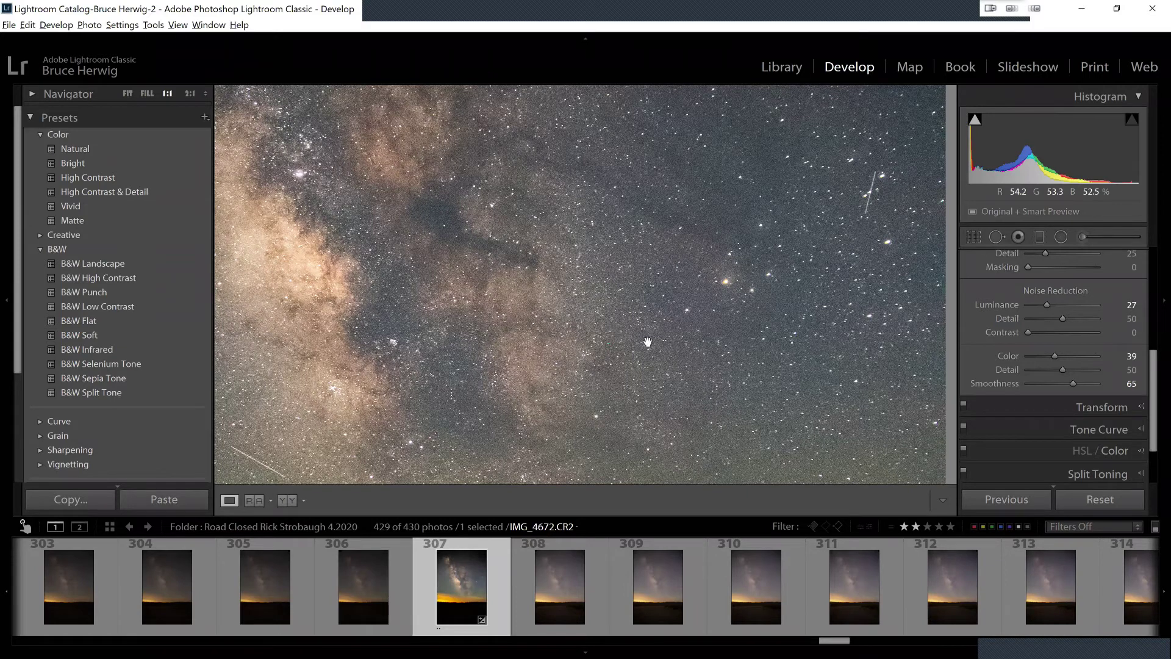
Filter the filmstrip by a two-star rating and open IMG_4672.CR2 and IMG_4574.CR2 as layers in Photoshop.
left_click(916, 528)
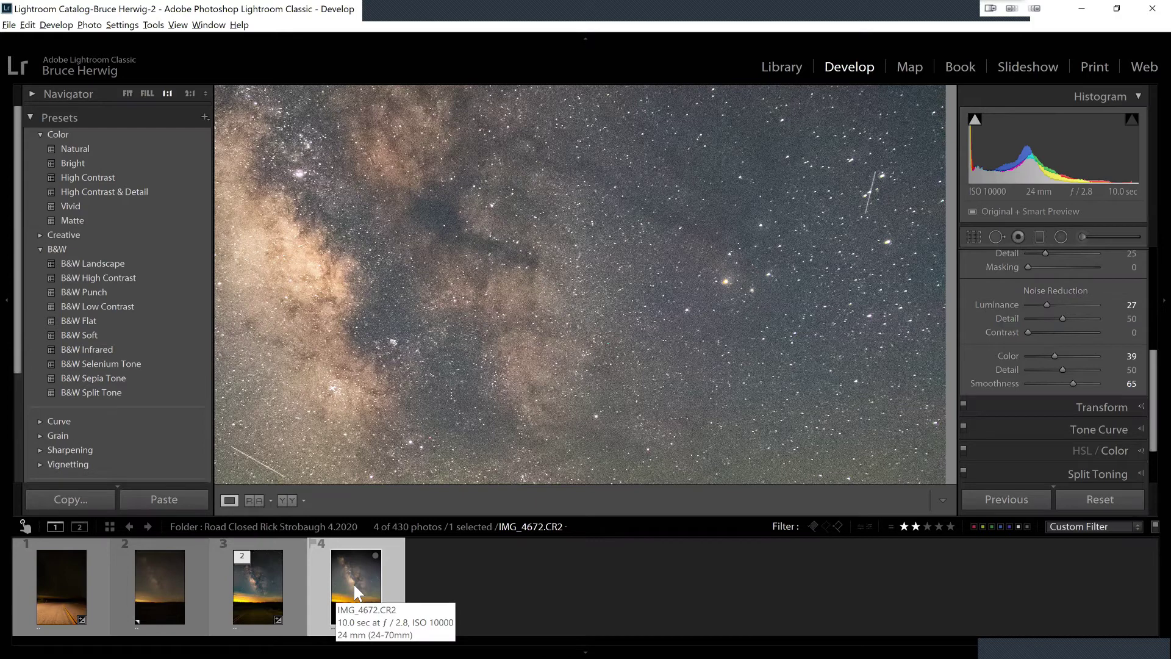
left_click(60, 583, "ctrl")
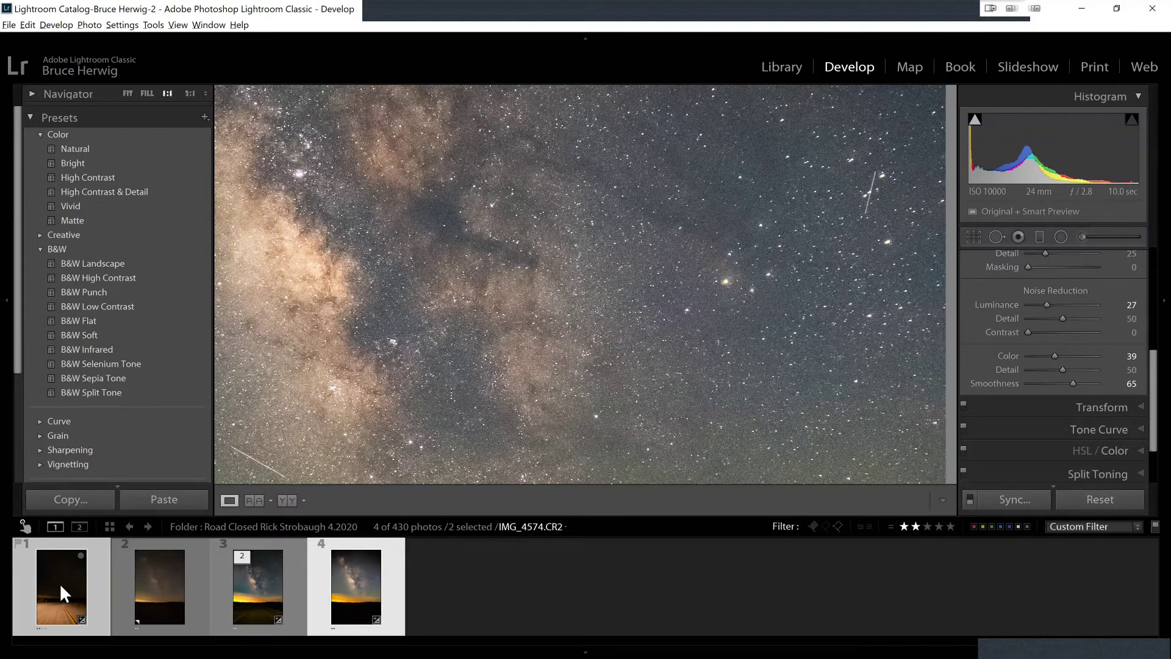
right_click(59, 583)
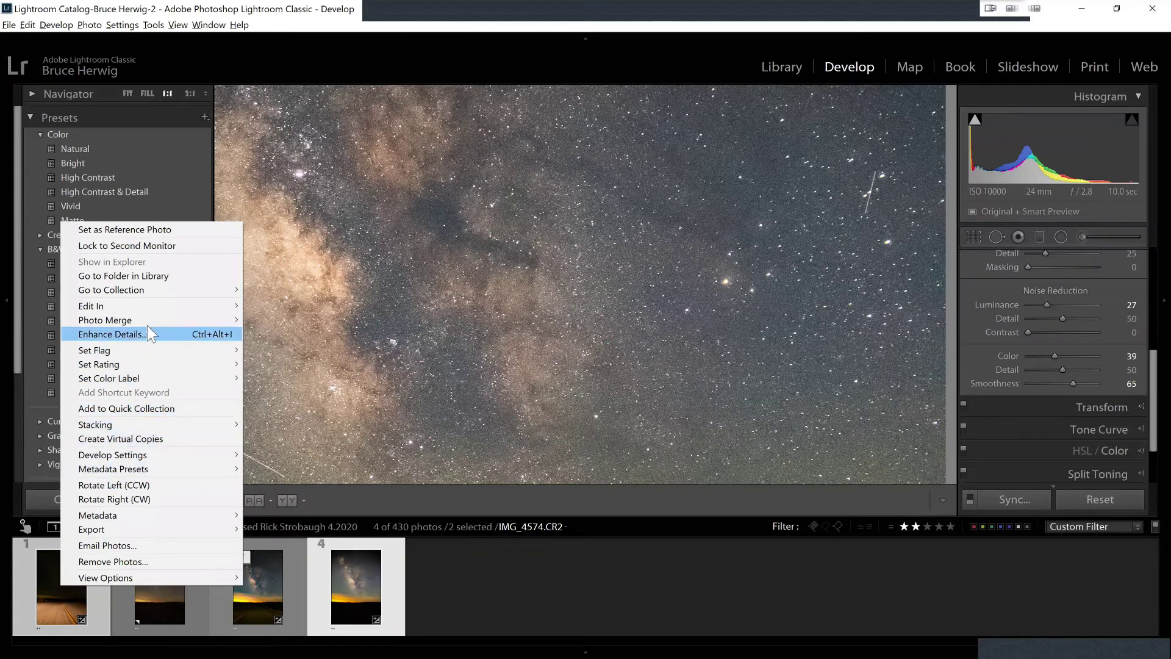
mouse_move(163, 305)
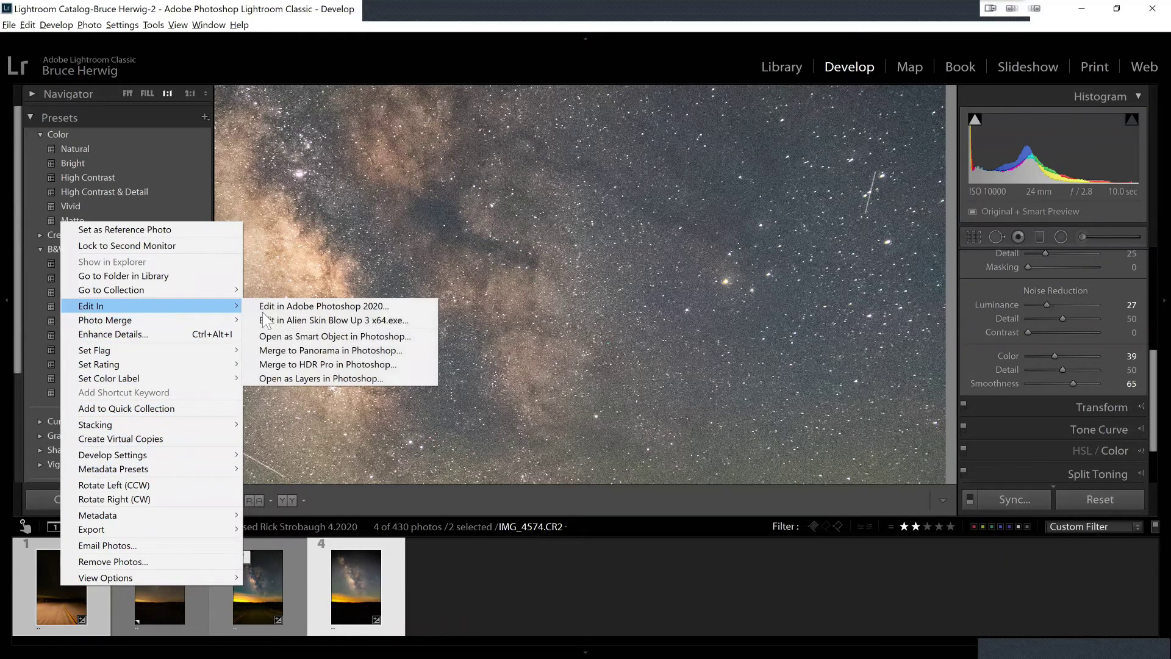
left_click(302, 371)
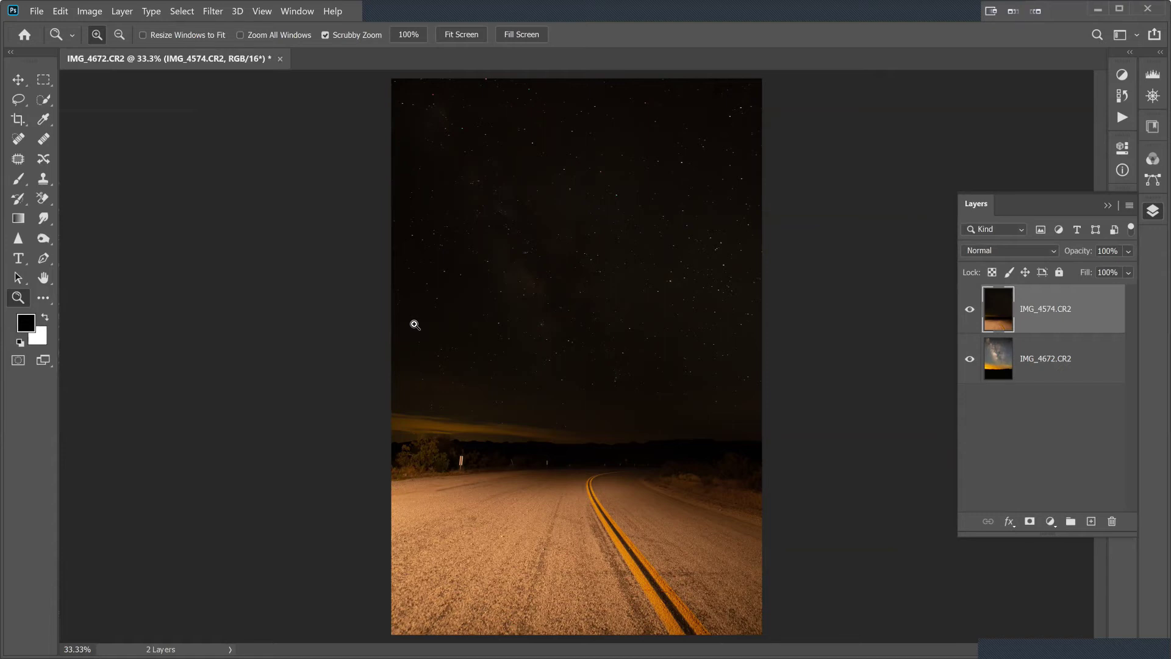
Hide the IMG_4574.CR2 layer and select the sky above the mountain ridge on IMG_4672.CR2 with the Quick Selection tool.
left_click(995, 364)
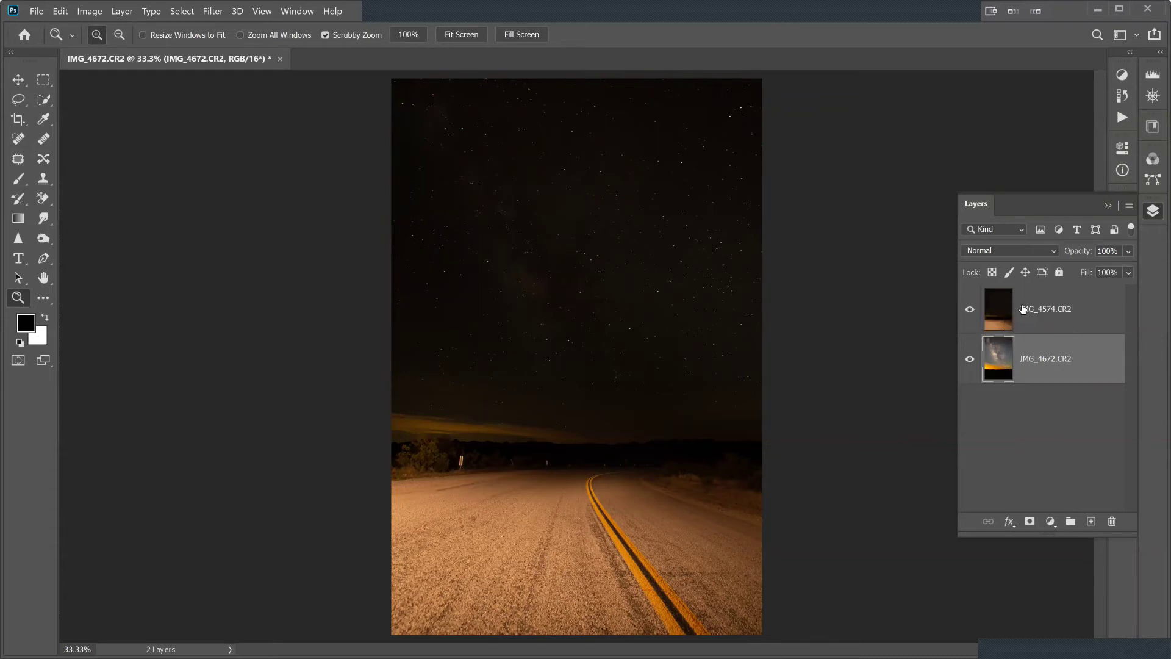
left_click(970, 311)
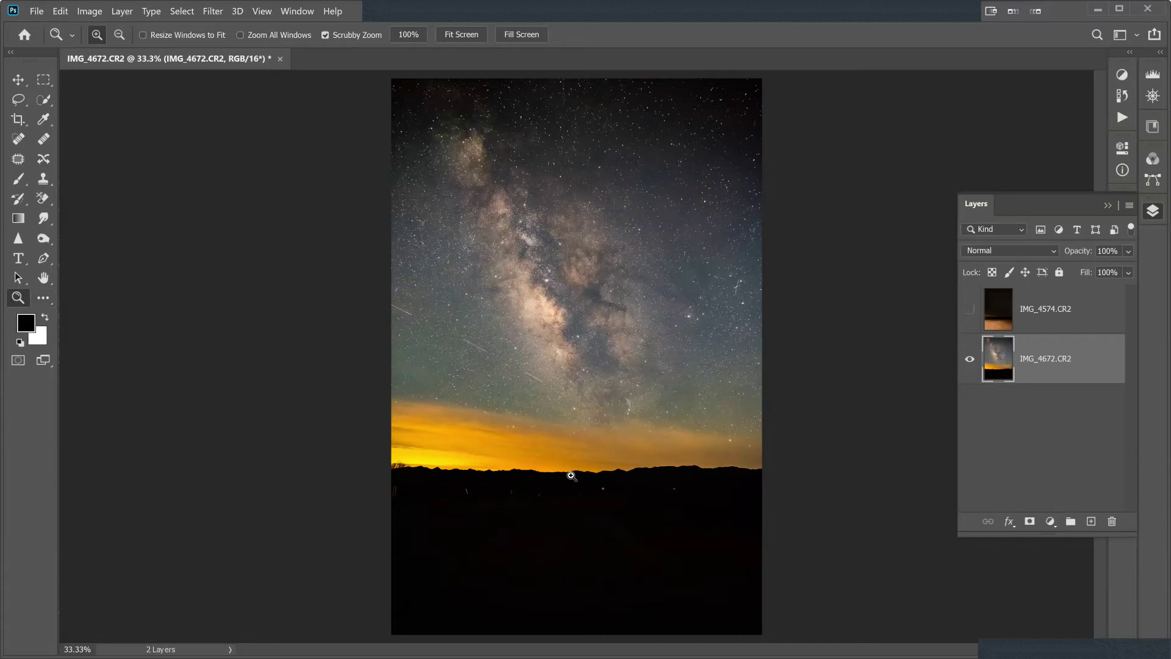
left_click(571, 475)
left_click(342, 421)
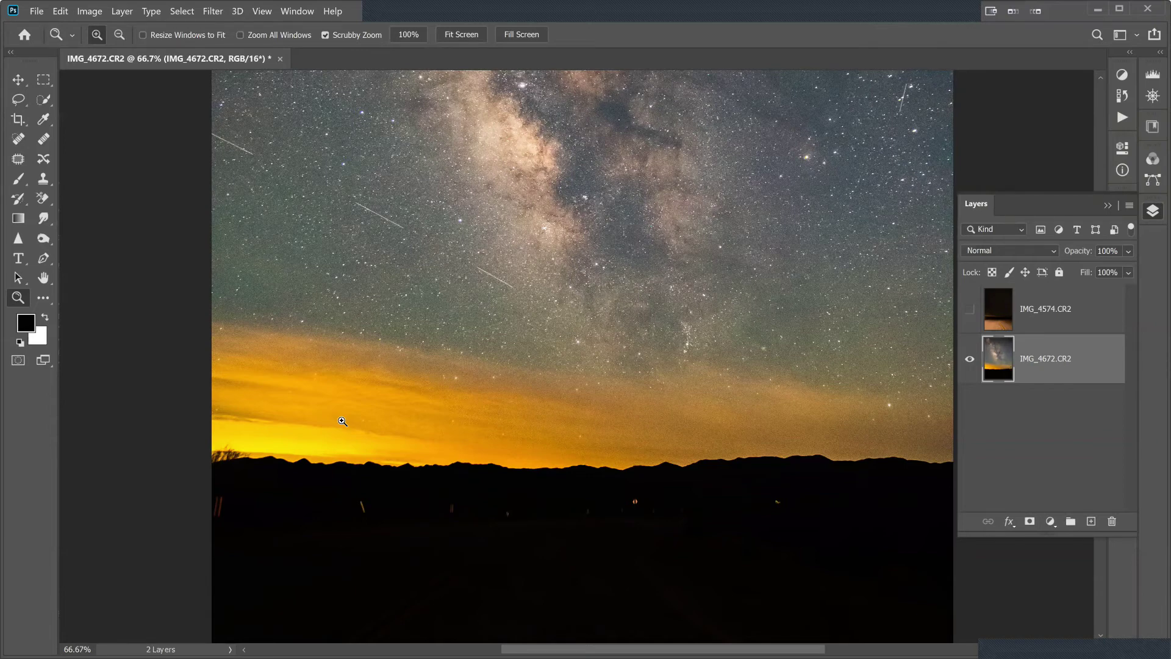
left_click(44, 99)
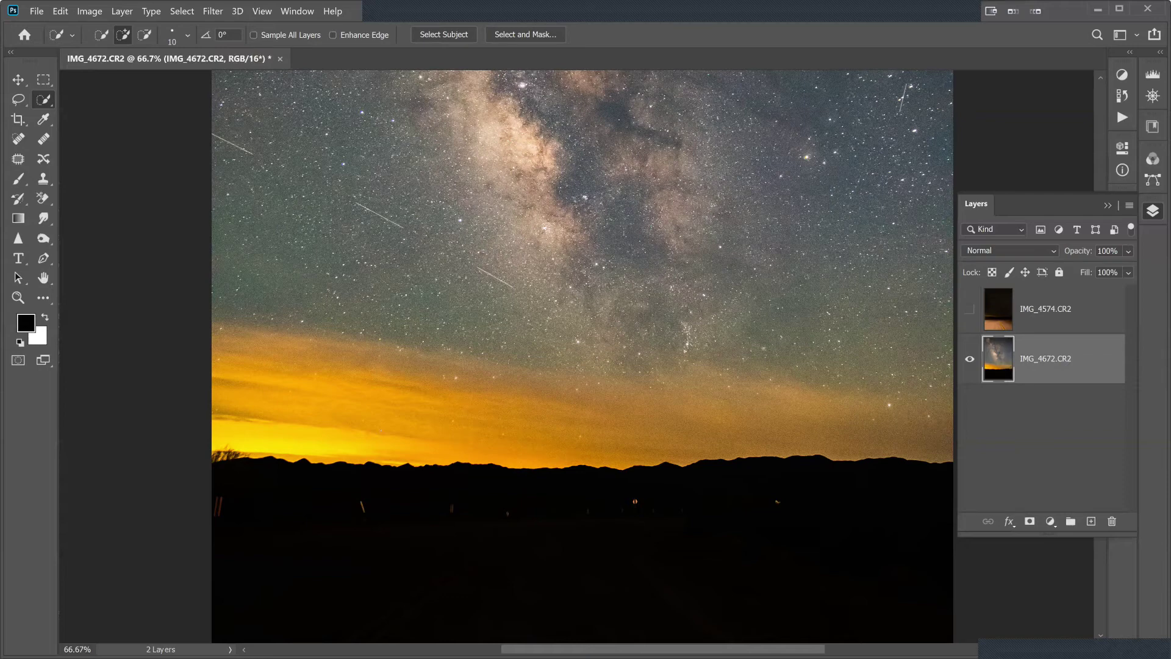
left_click_drag(382, 430, 922, 436)
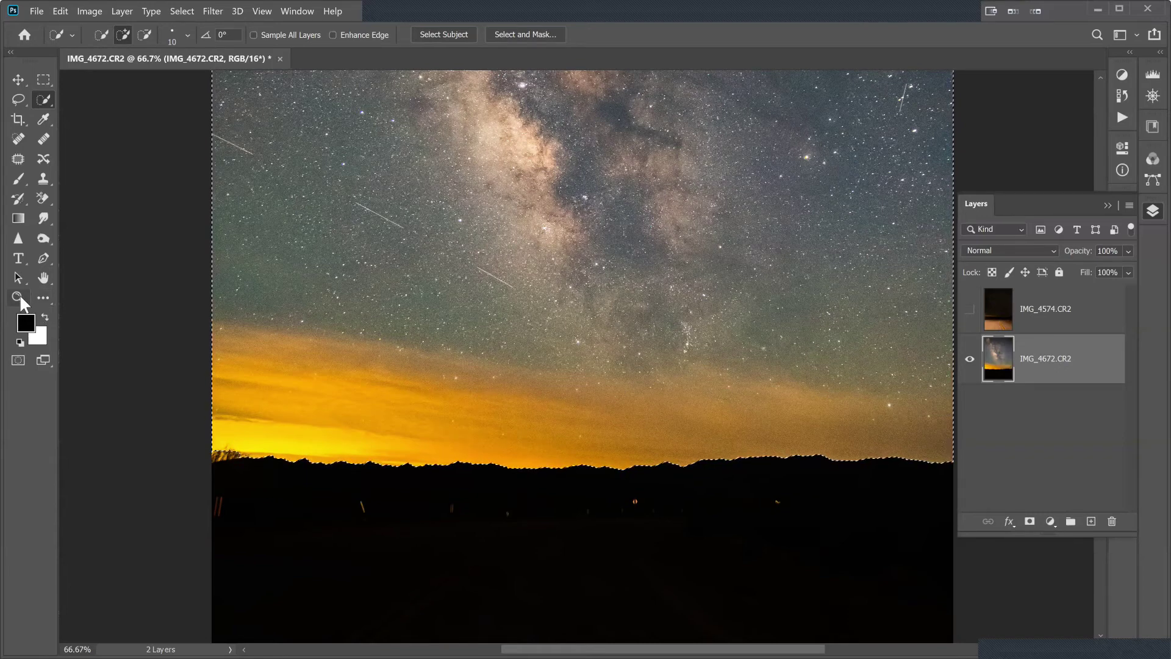
Add the bush at the left end of the ridge to the sky selection with the Lasso tool.
left_click(18, 297)
left_click(248, 463)
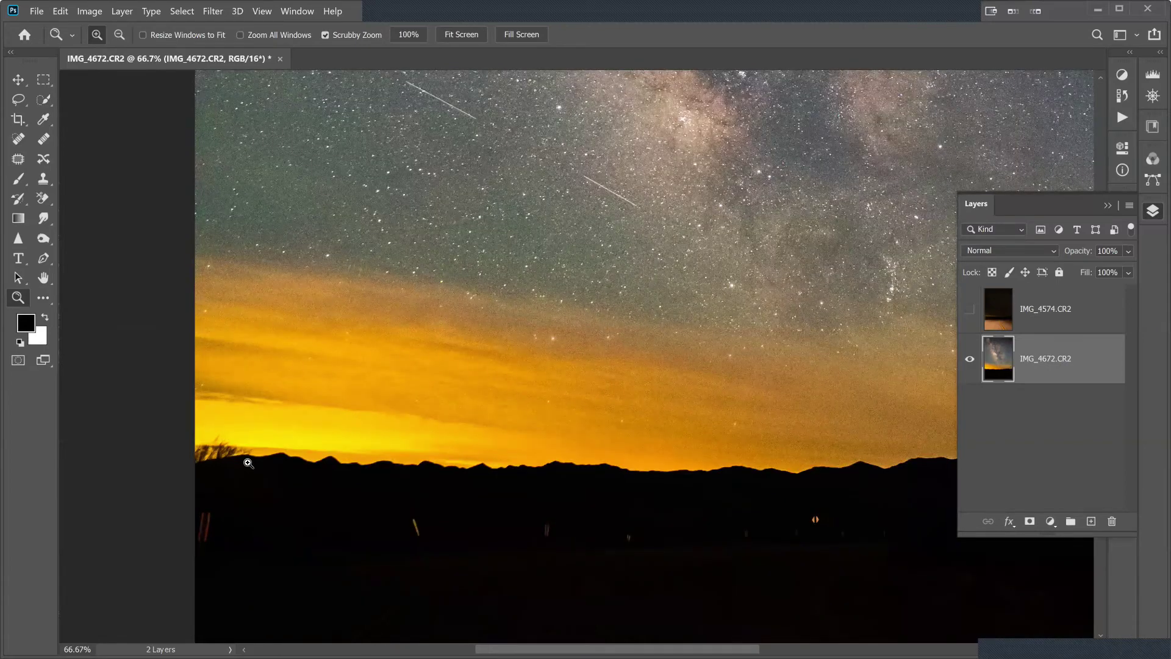
left_click(248, 464)
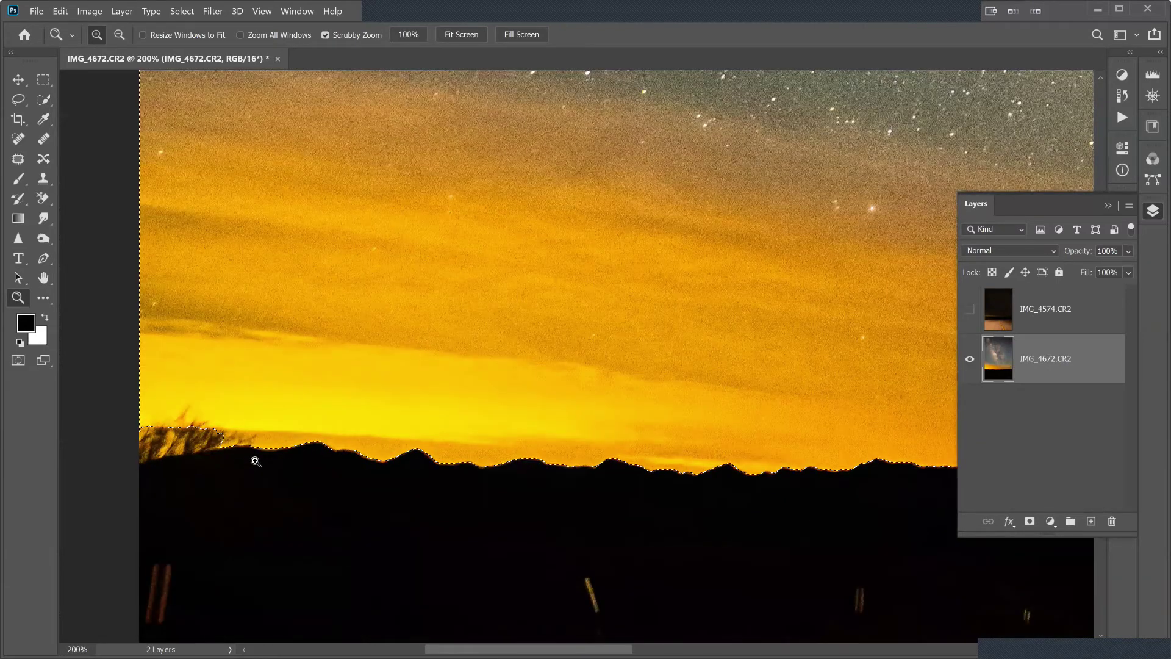
left_click(382, 416)
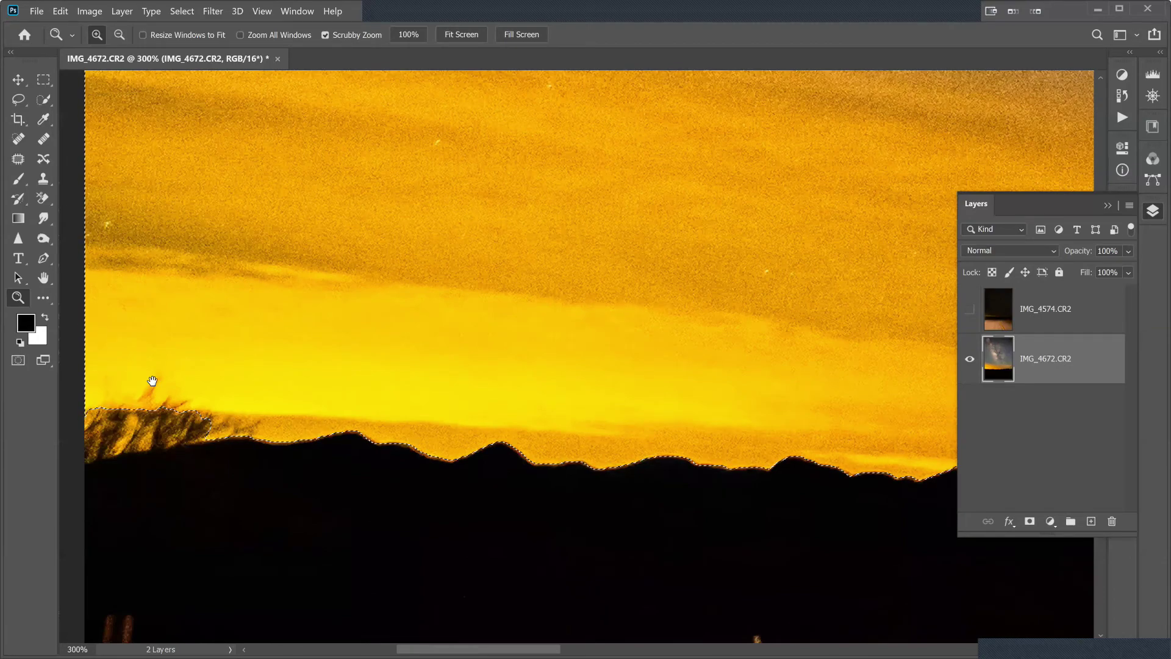
left_click_drag(184, 376, 225, 364)
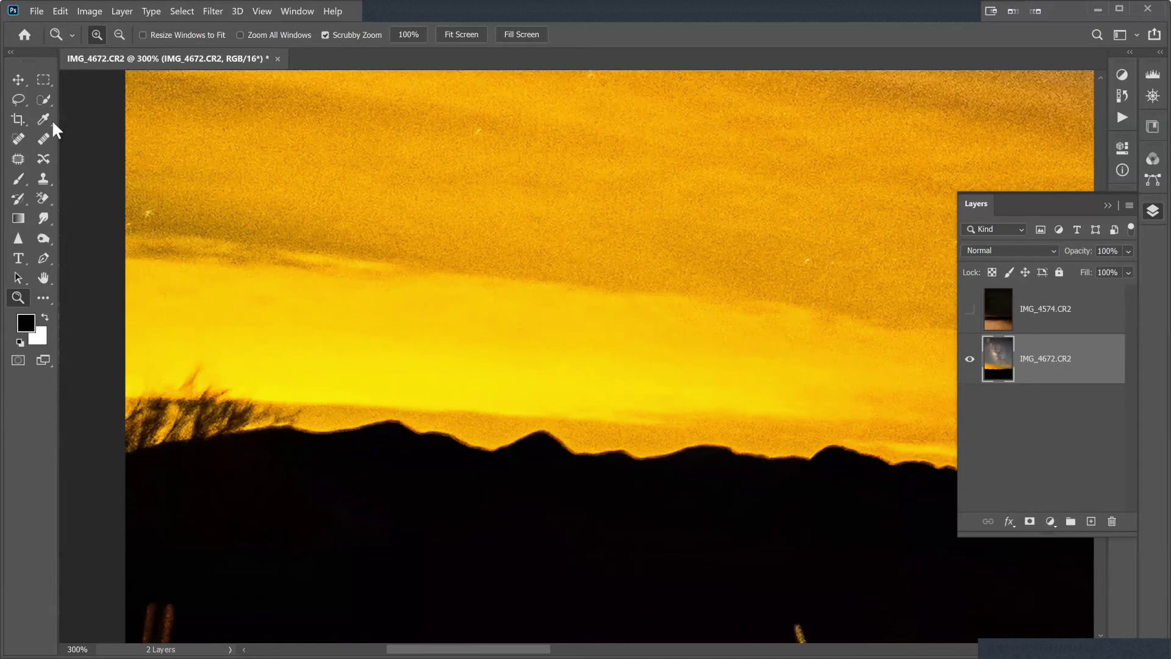
left_click(18, 100)
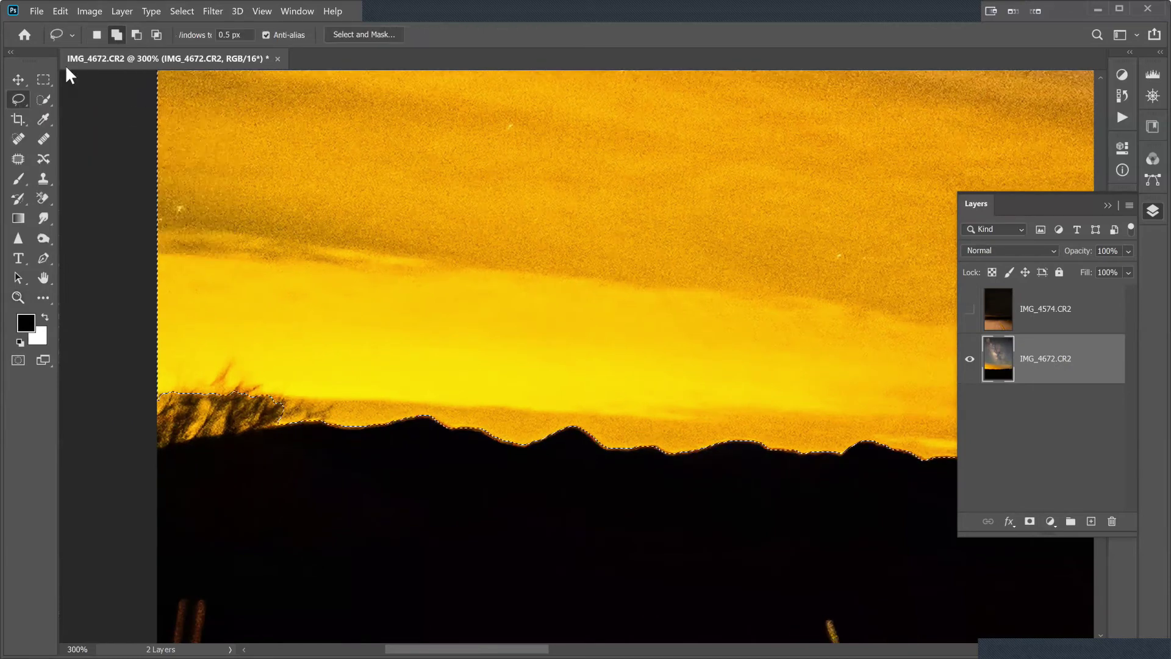
left_click(117, 34)
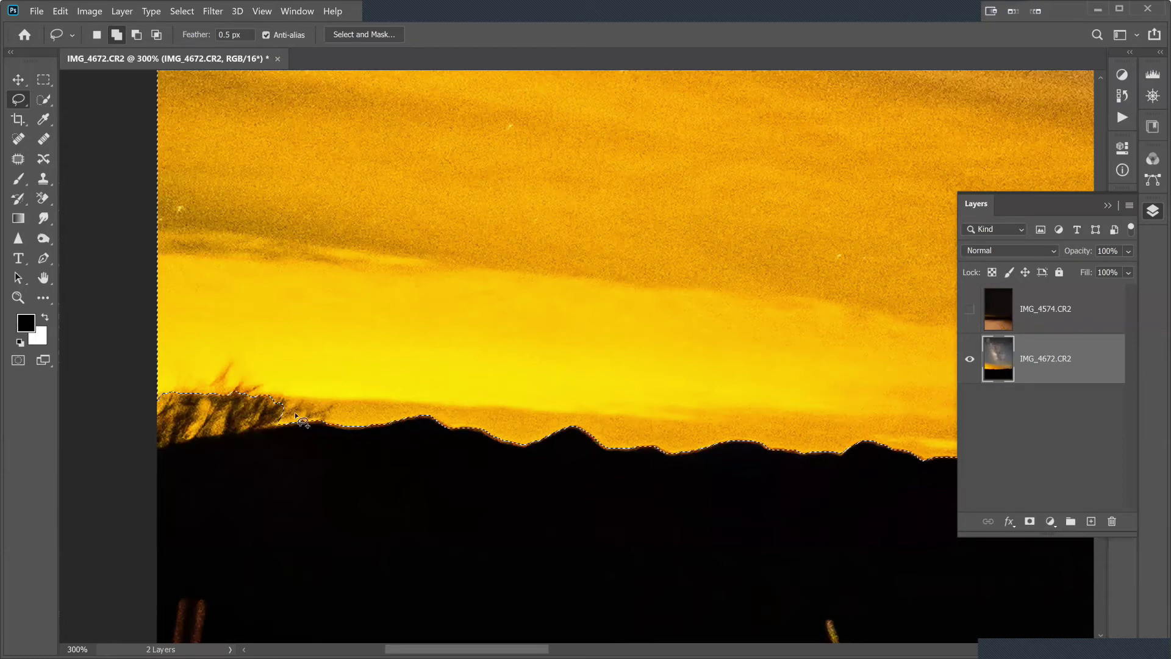
mouse_move(292, 421)
left_mouse_down()
mouse_move(285, 434)
mouse_move(217, 440)
mouse_move(156, 465)
mouse_move(136, 418)
mouse_move(221, 350)
left_mouse_up()
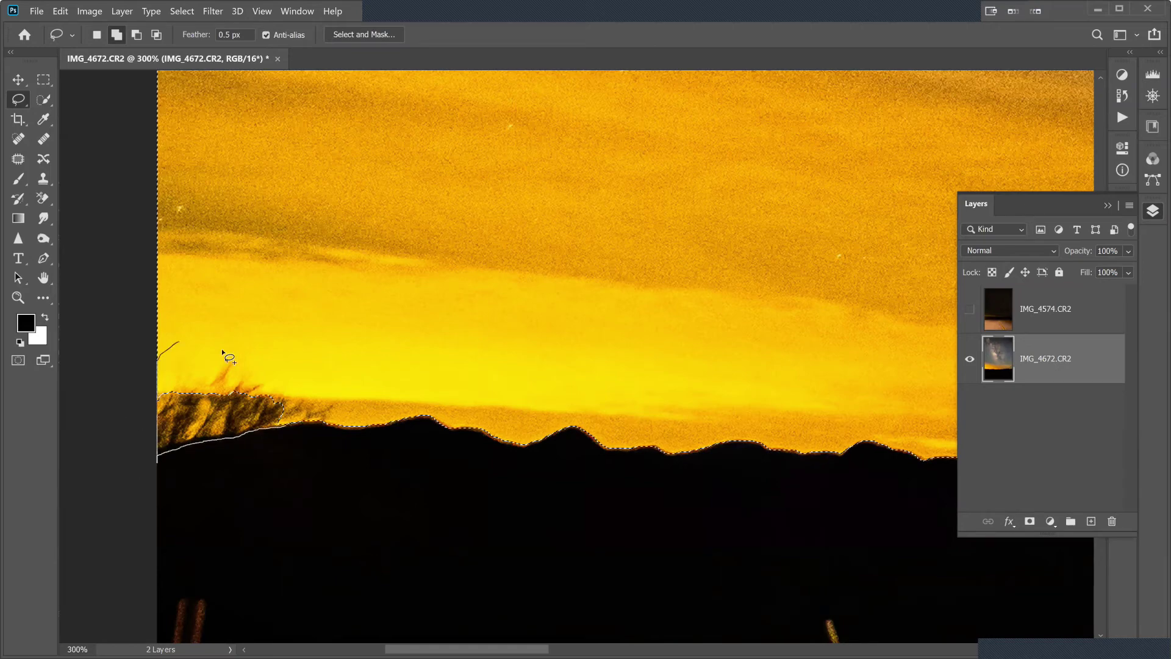
left_click_drag(341, 401, 342, 401)
Turn the sky selection into a layer mask on IMG_4672.CR2 and move that mask to the IMG_4574.CR2 layer.
left_click(1030, 521)
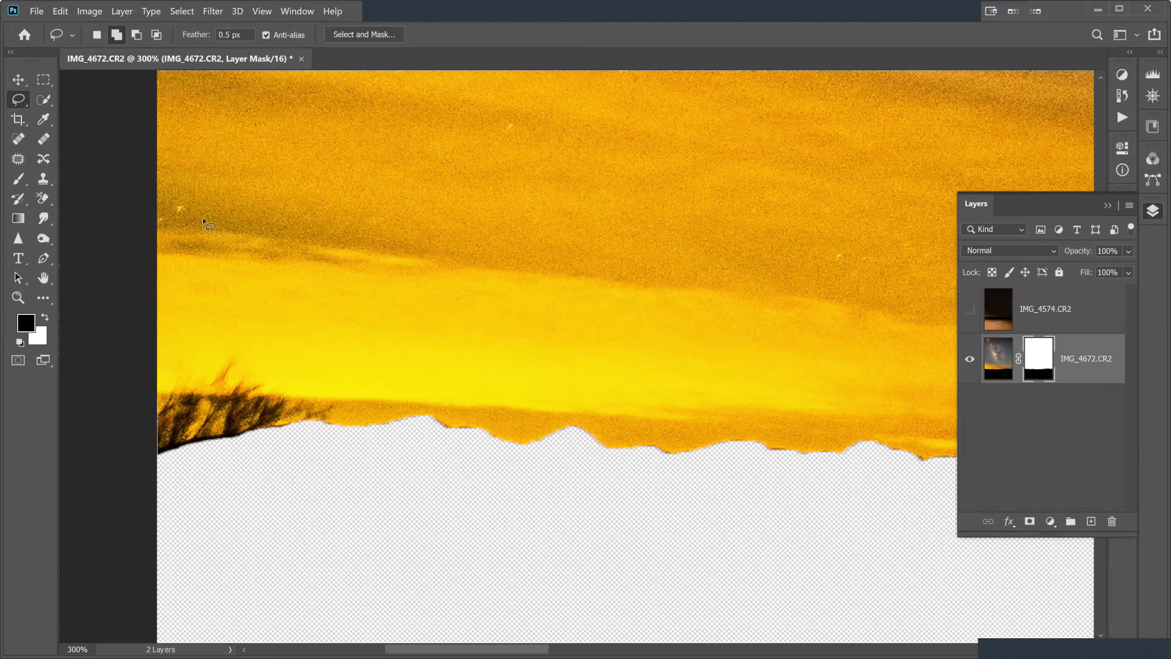
left_click(17, 298)
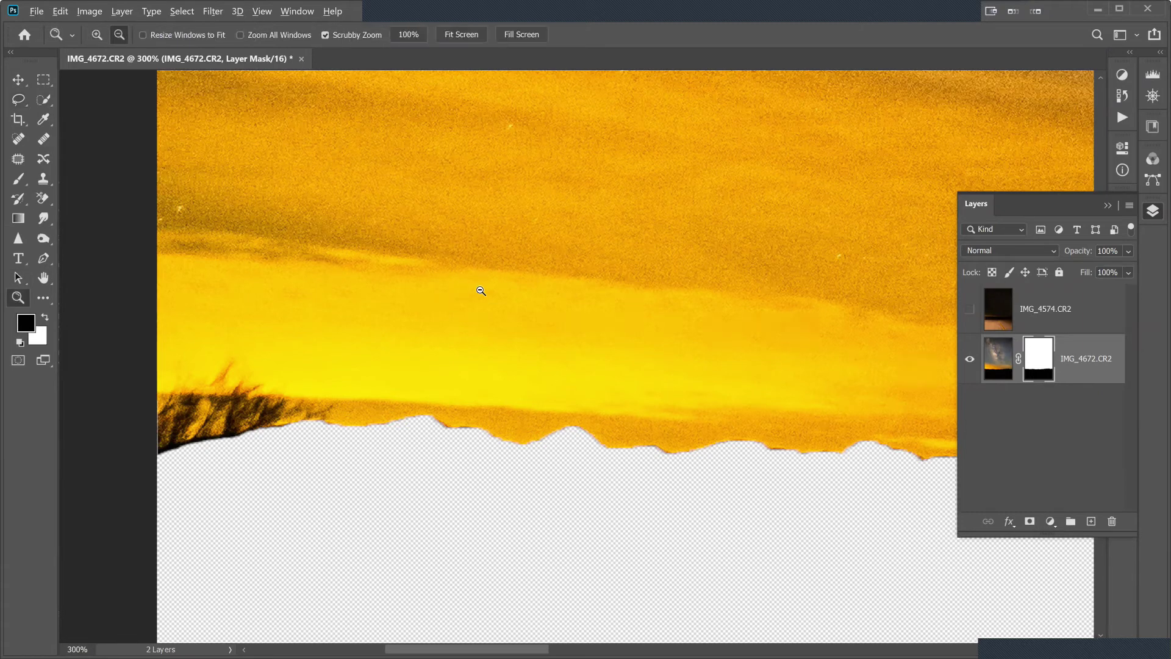
left_click(481, 291, "alt")
key("ctrl+1")
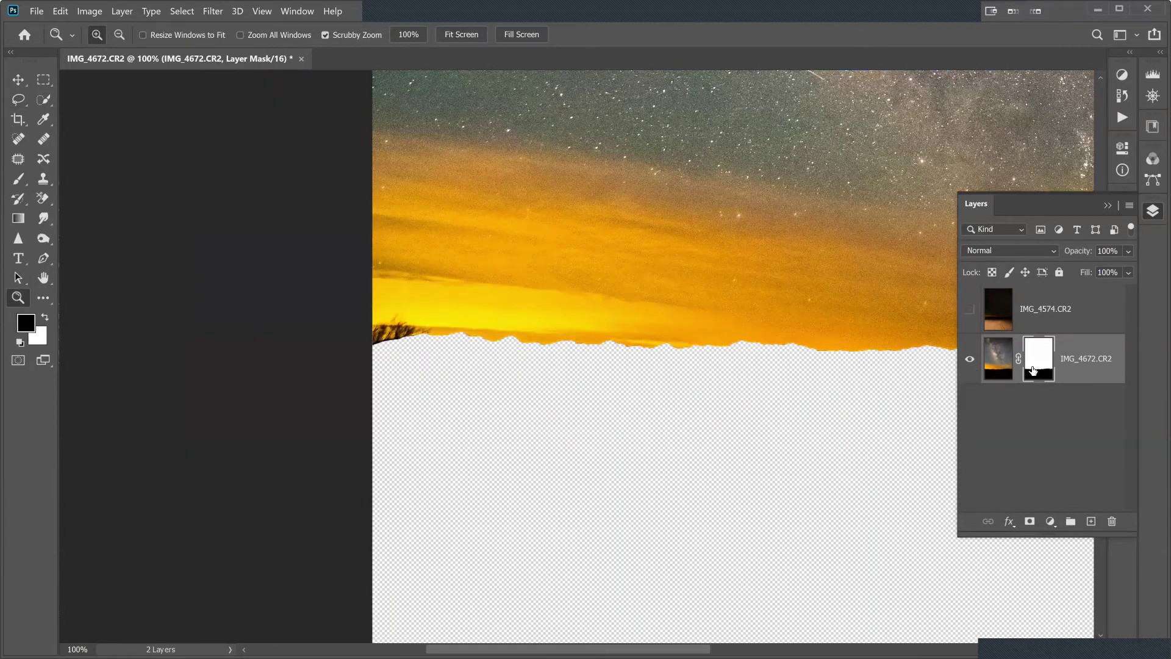
left_click_drag(1036, 370, 1039, 309)
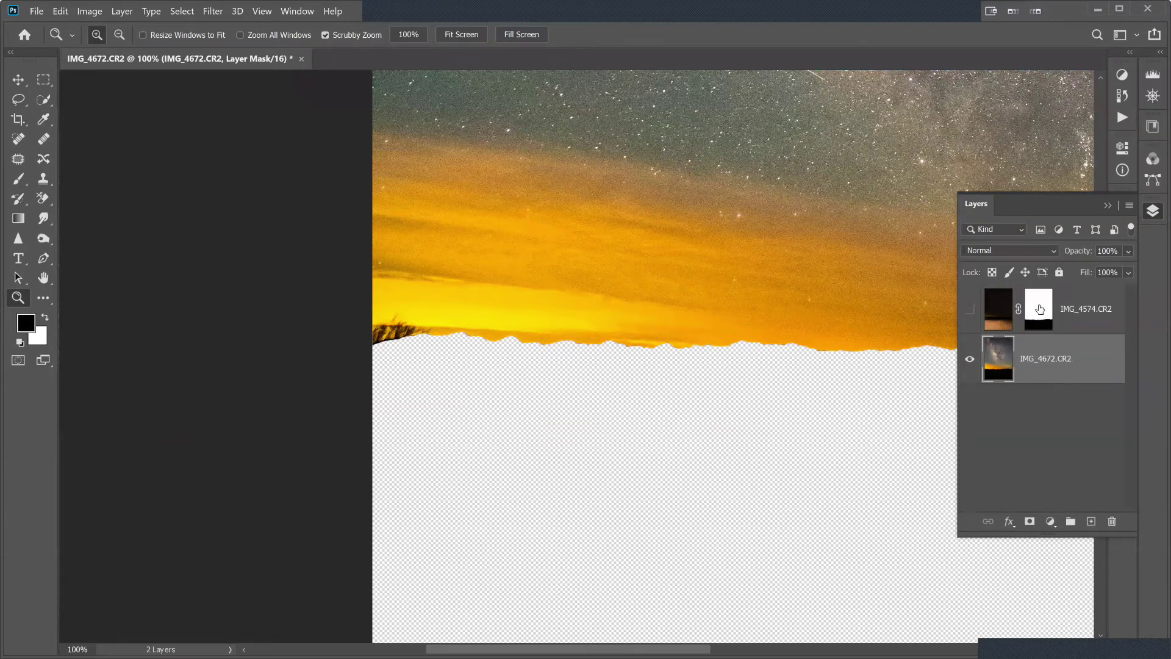
Show the IMG_4574.CR2 layer and invert its layer mask to reveal the road foreground beneath the sky.
left_click(971, 309)
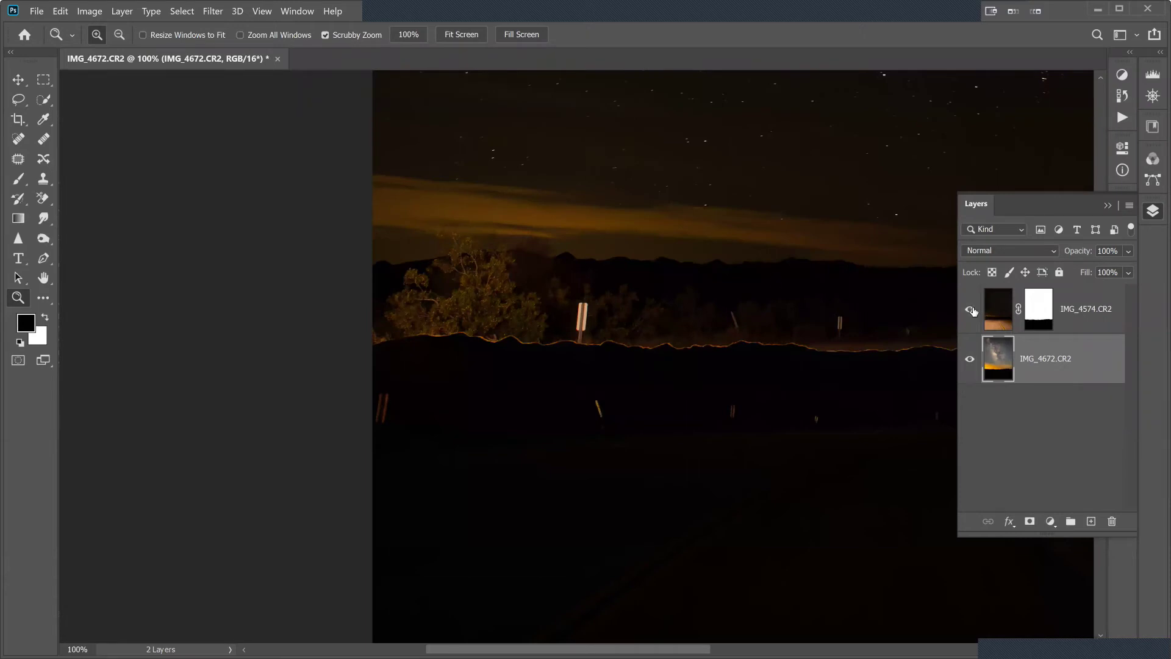
left_click_drag(742, 288, 528, 298)
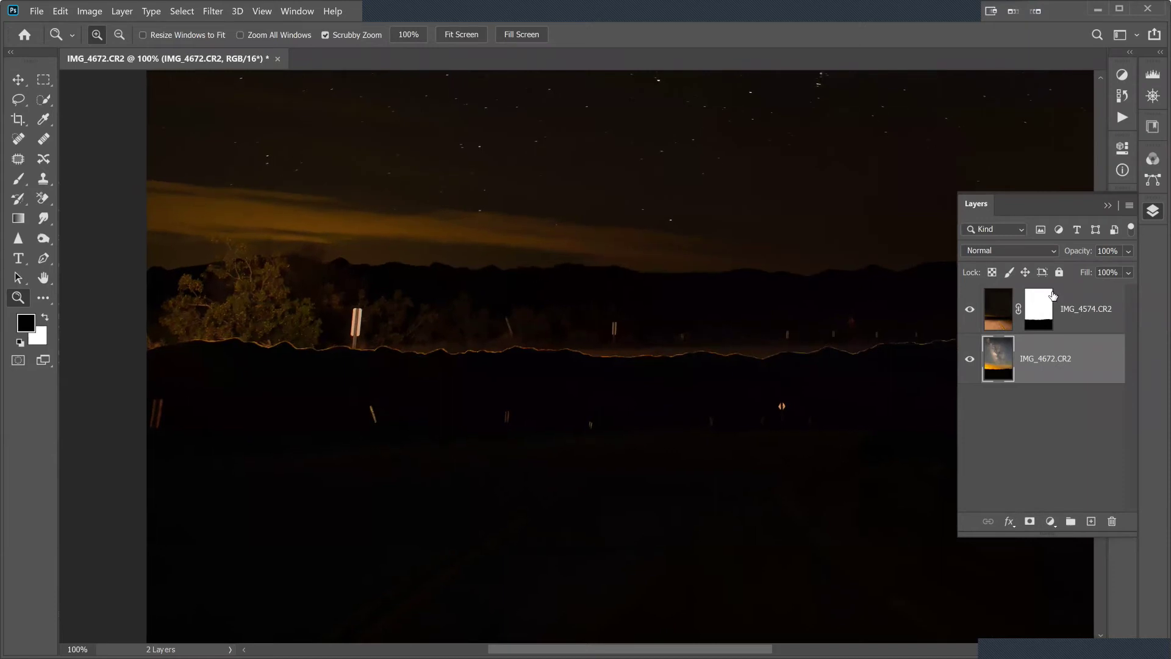
double_click(1037, 306)
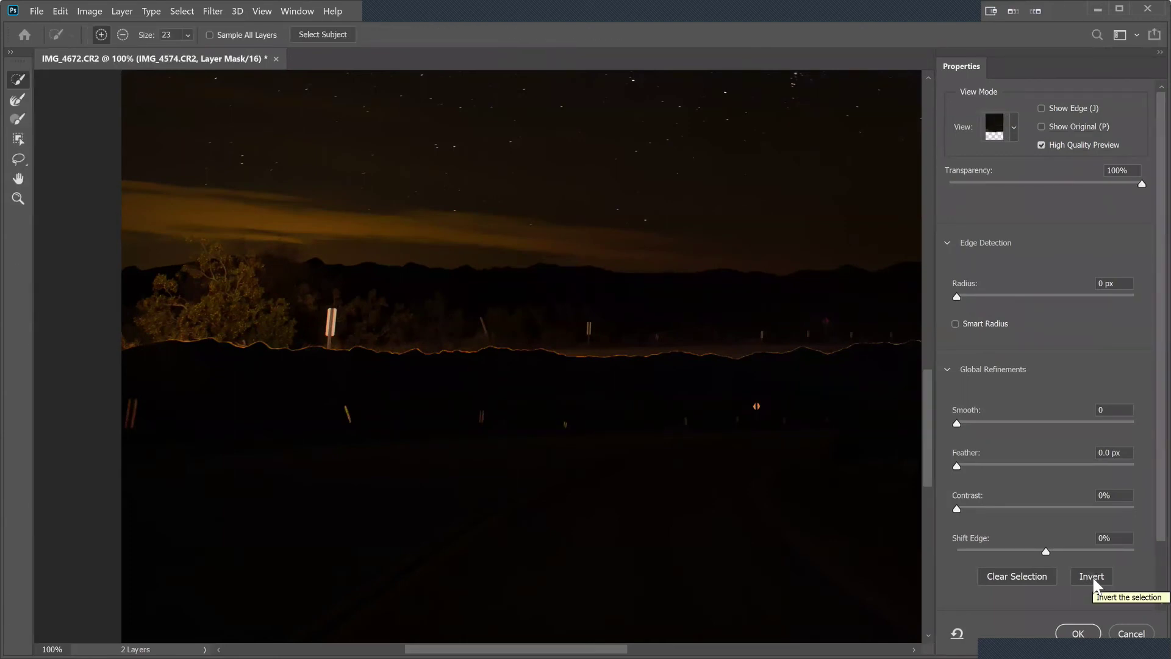
left_click(1093, 579)
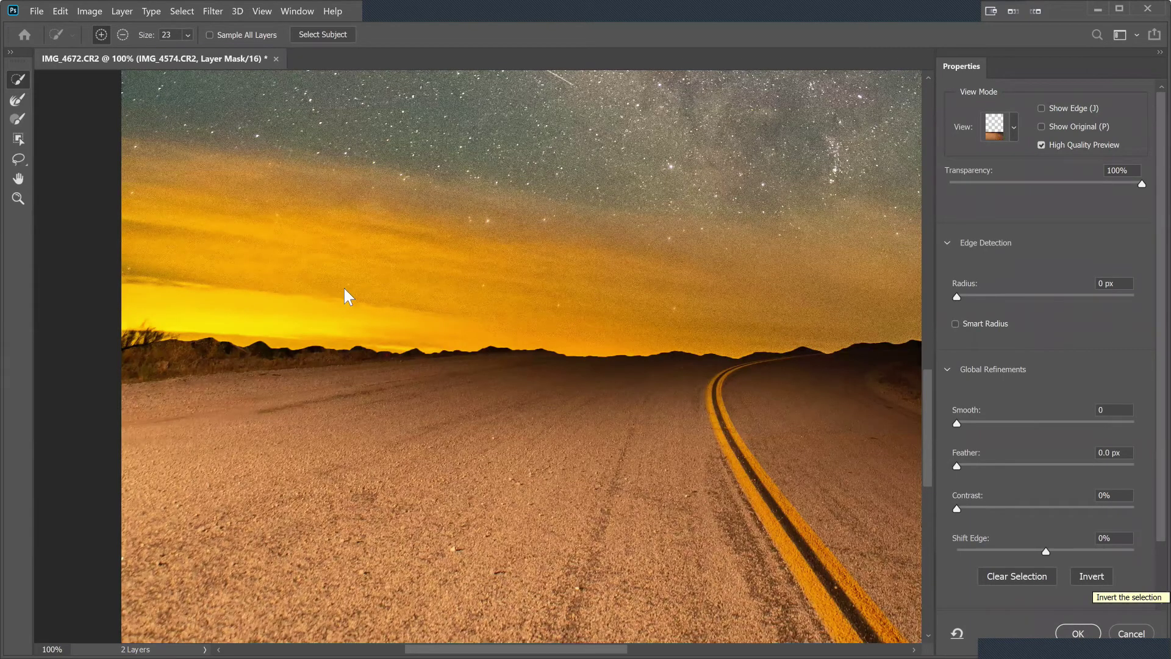
key("Return")
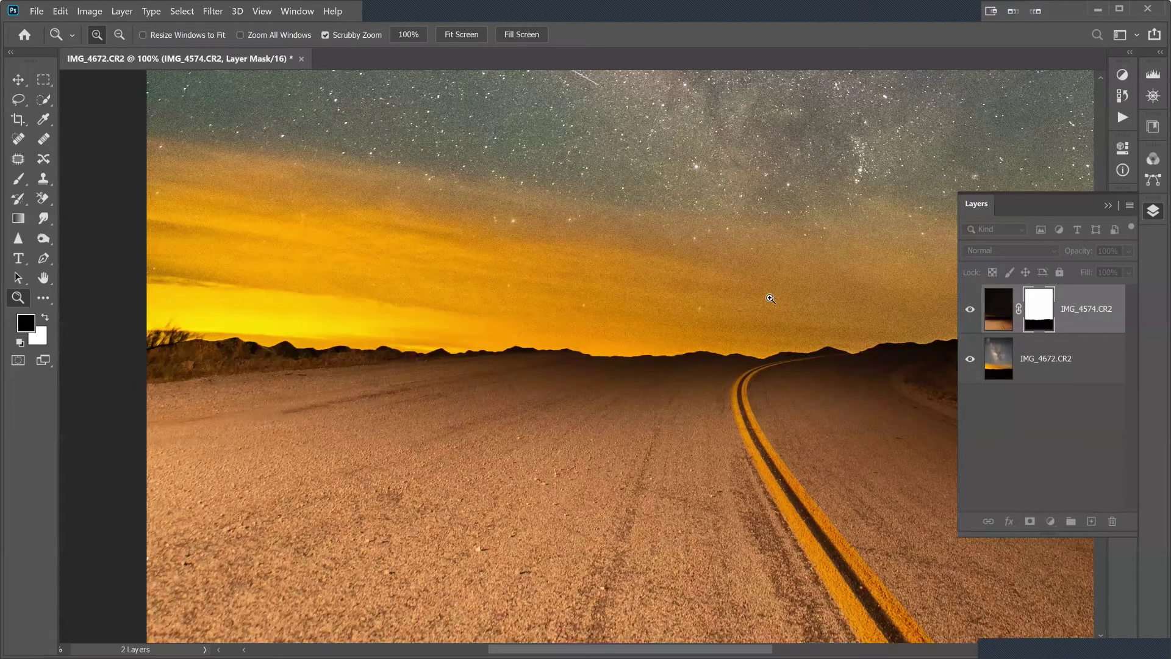
key("ctrl+i")
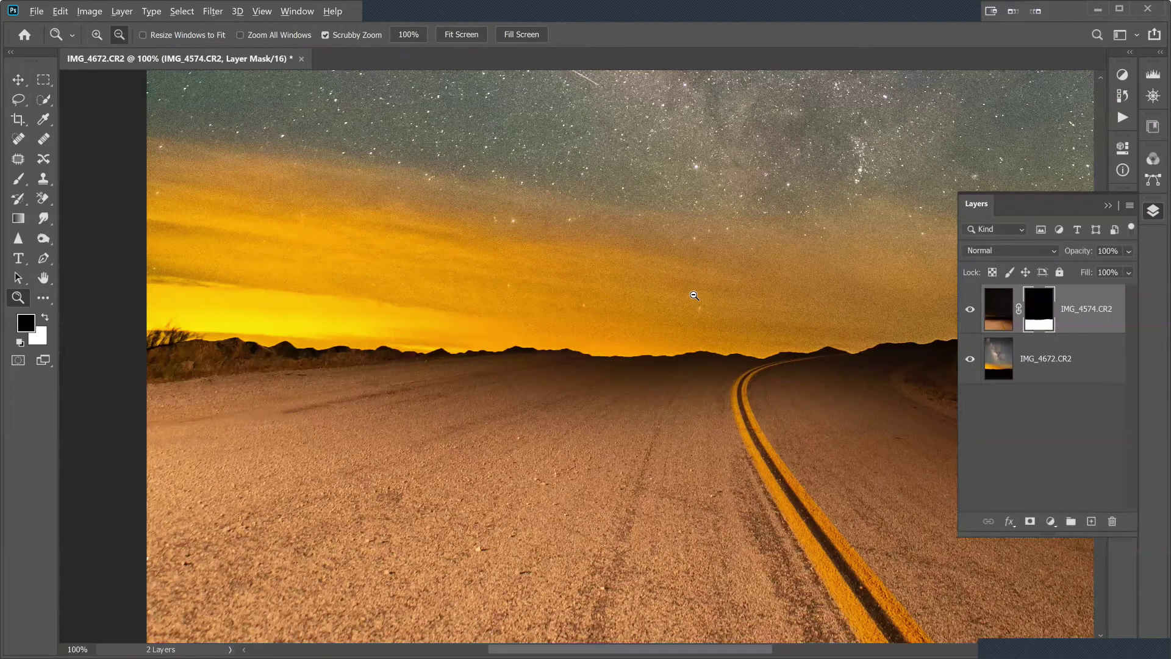
Unlink the mask from the IMG_4574.CR2 layer and move only the road image downward to bring roadside bushes into the masked area.
left_click(694, 295, "alt")
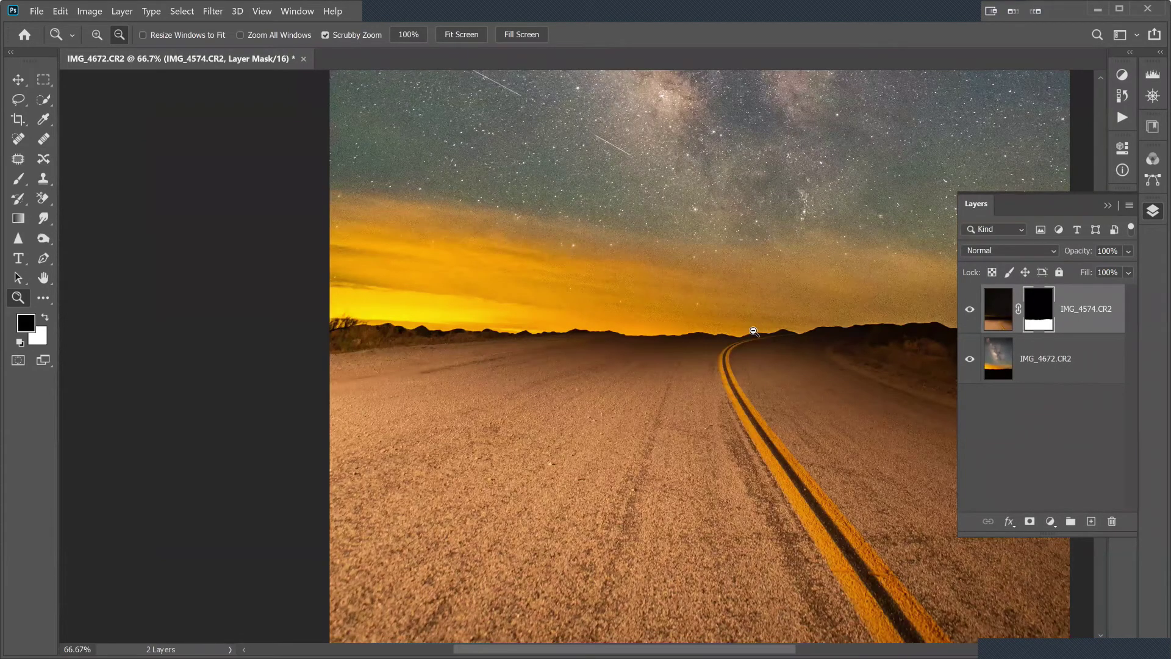
left_click(753, 332, "alt")
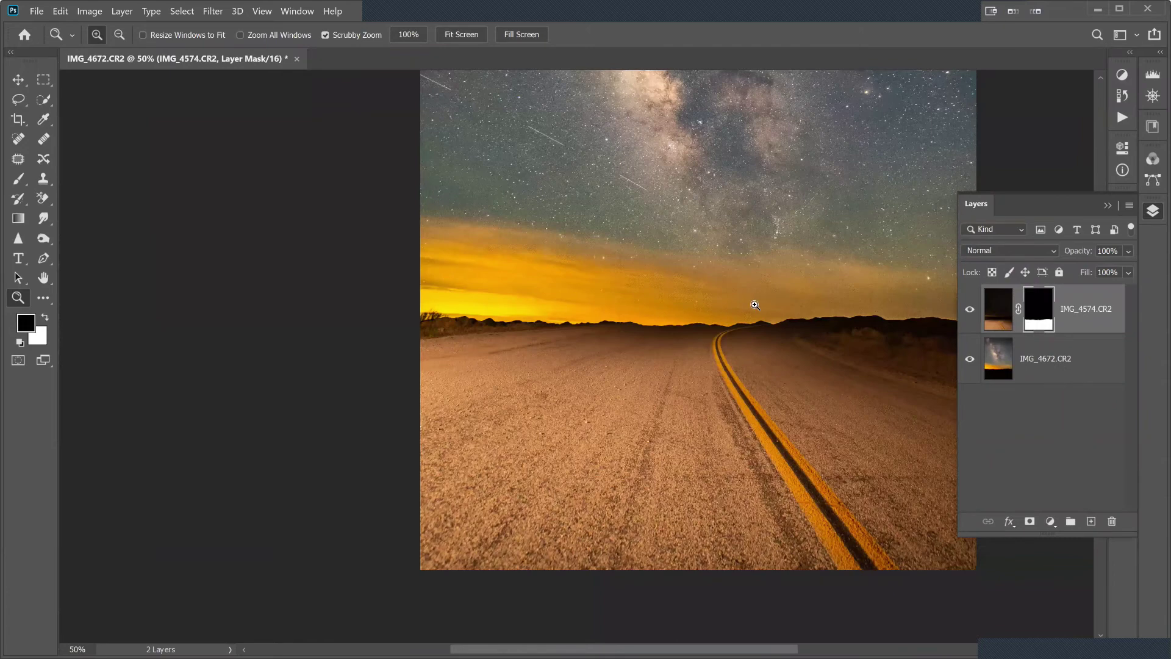
left_click_drag(755, 305, 760, 305)
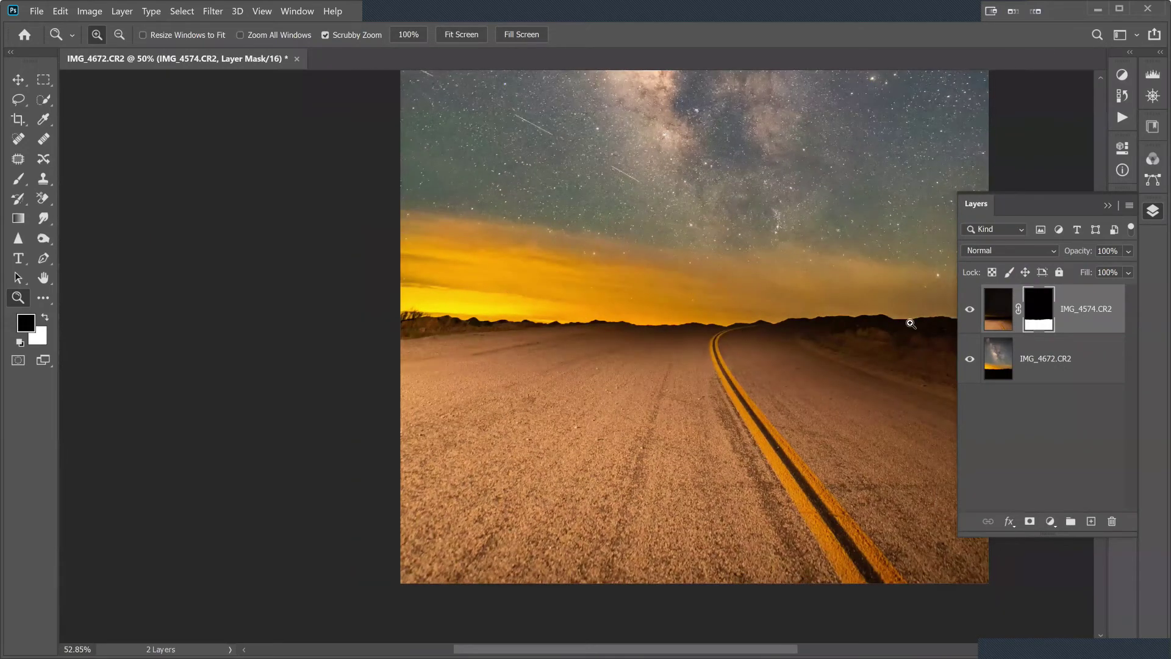
scroll(689, 303, "up", 2)
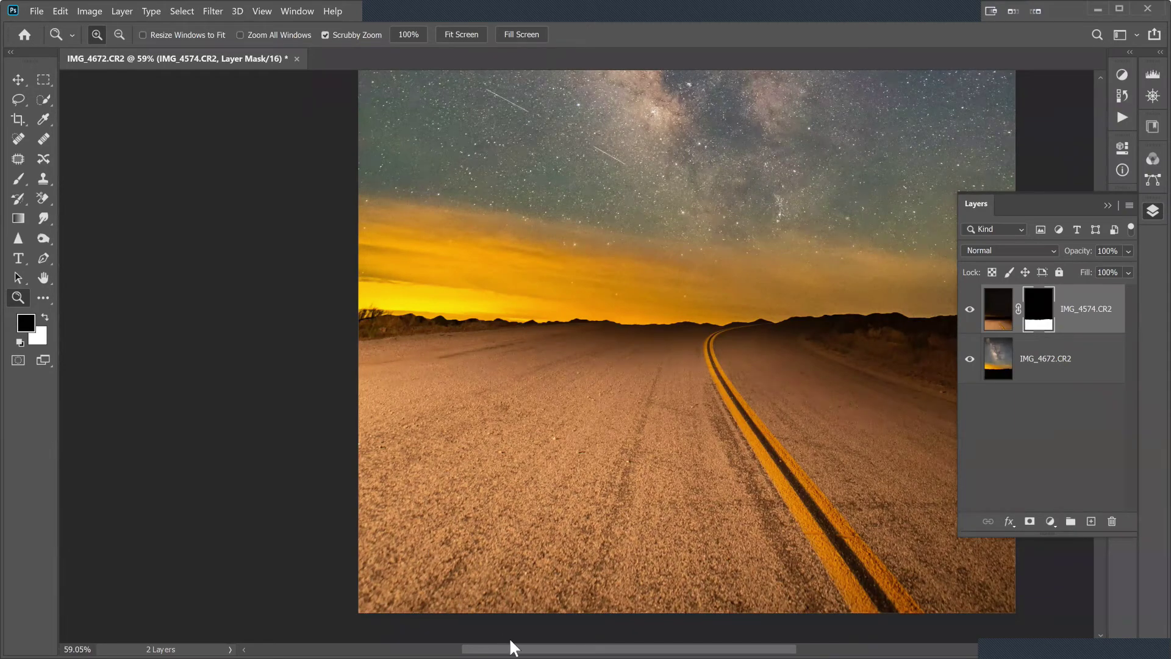
left_click_drag(517, 648, 597, 643)
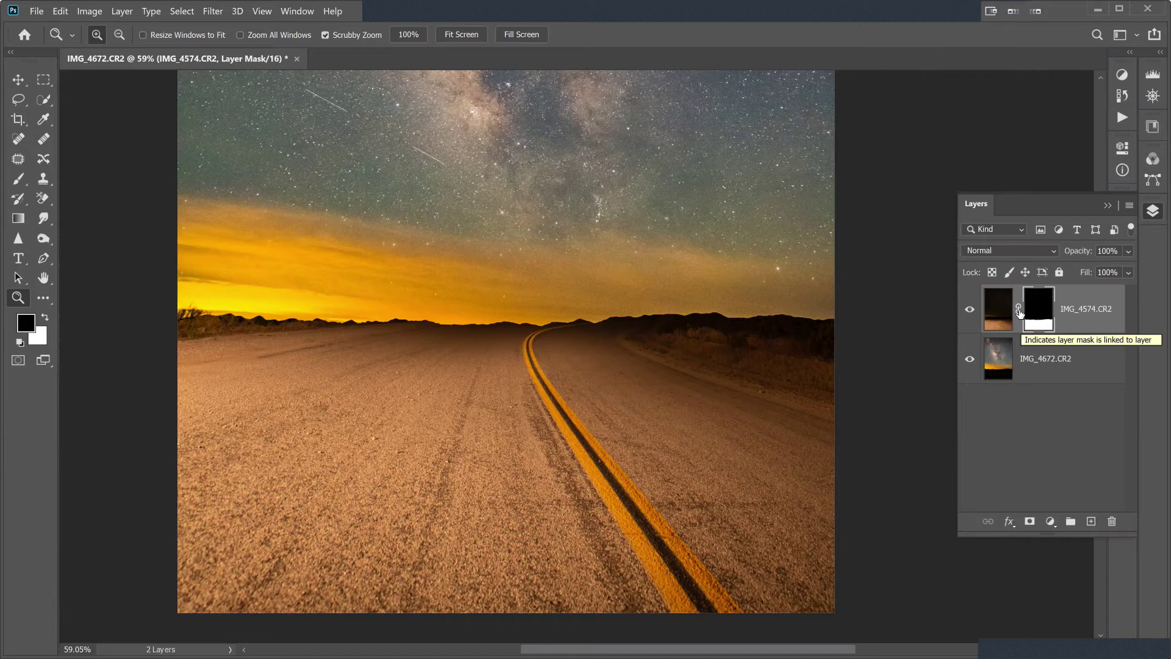
left_click(1018, 309)
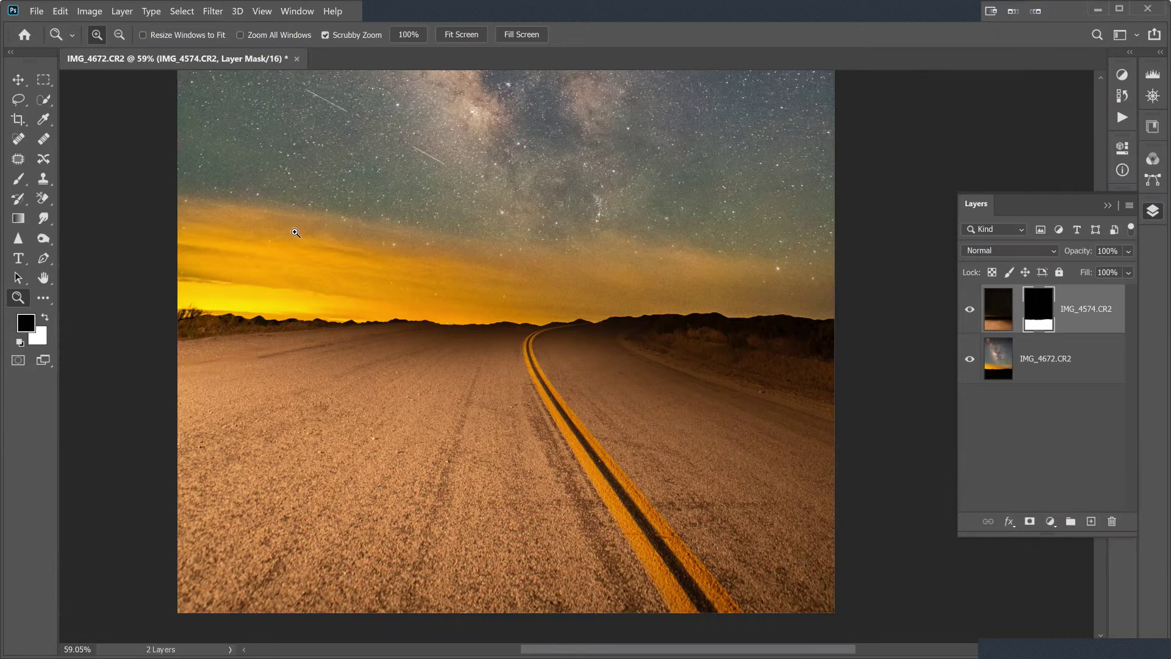
left_click(17, 80)
left_click_drag(429, 374, 427, 442)
key("ctrl+z")
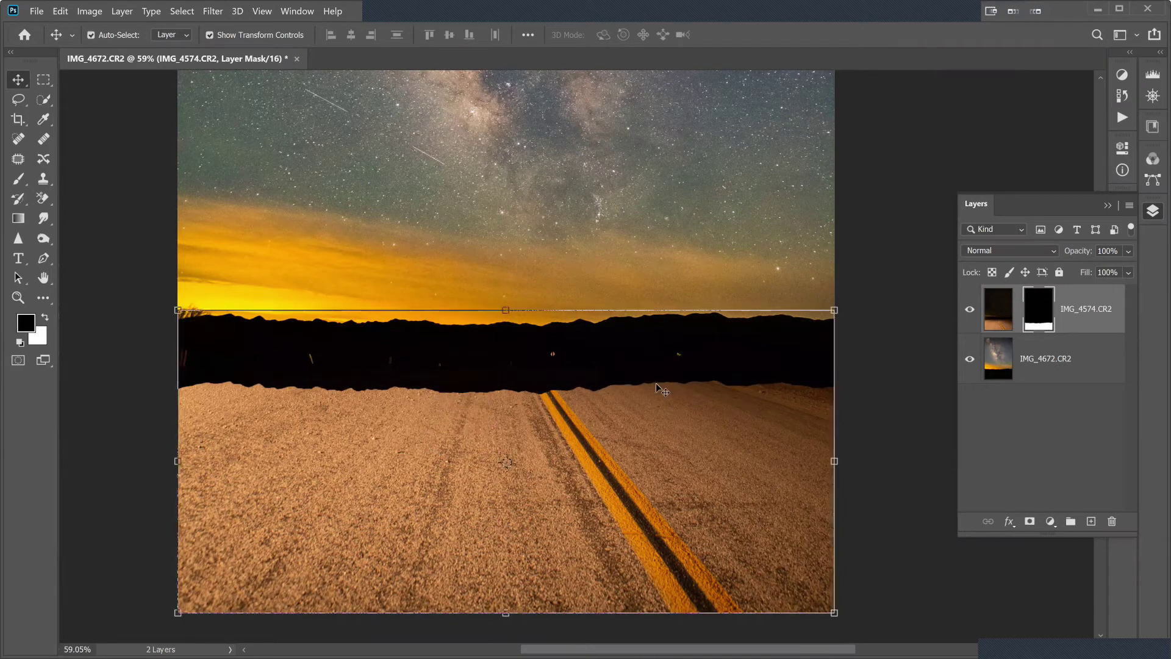
left_click(1000, 313)
left_click_drag(528, 386, 526, 422)
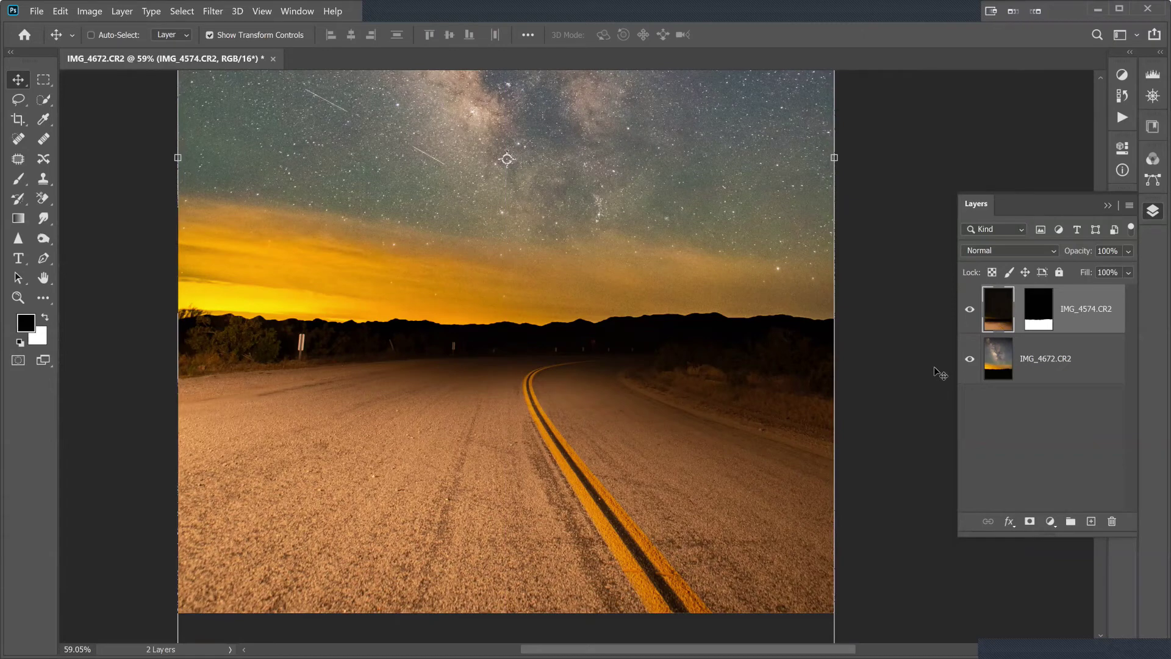
Remove the three light streaks to the left of the Milky Way on IMG_4672.CR2 with the Spot Healing Brush.
left_click(27, 297)
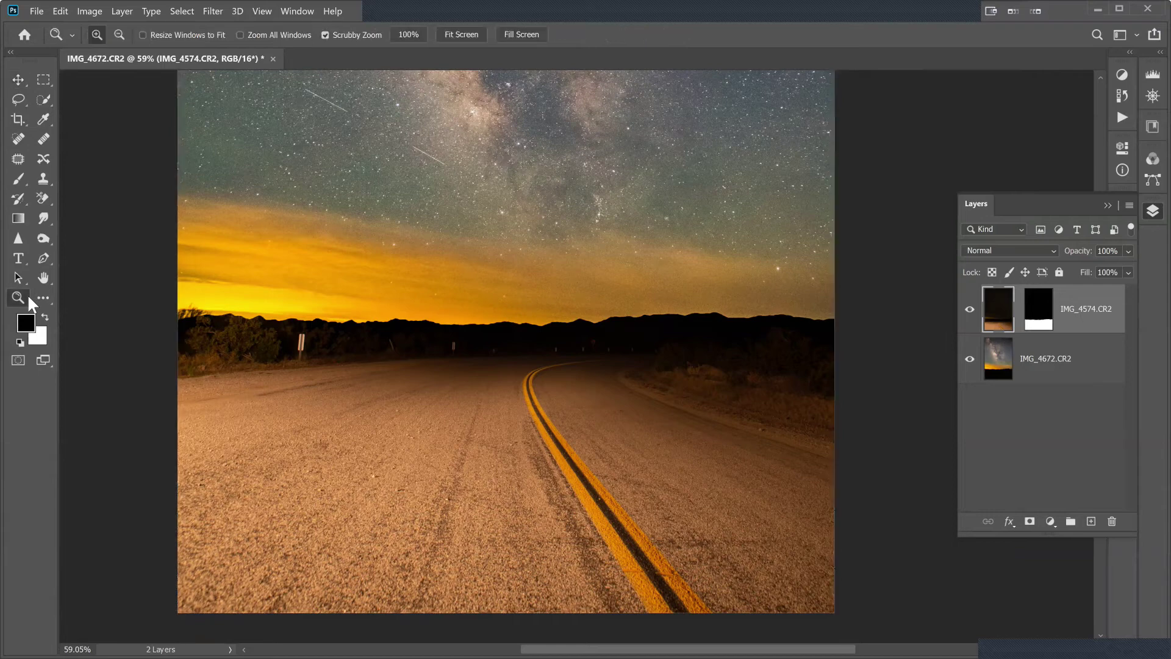
left_click(370, 108)
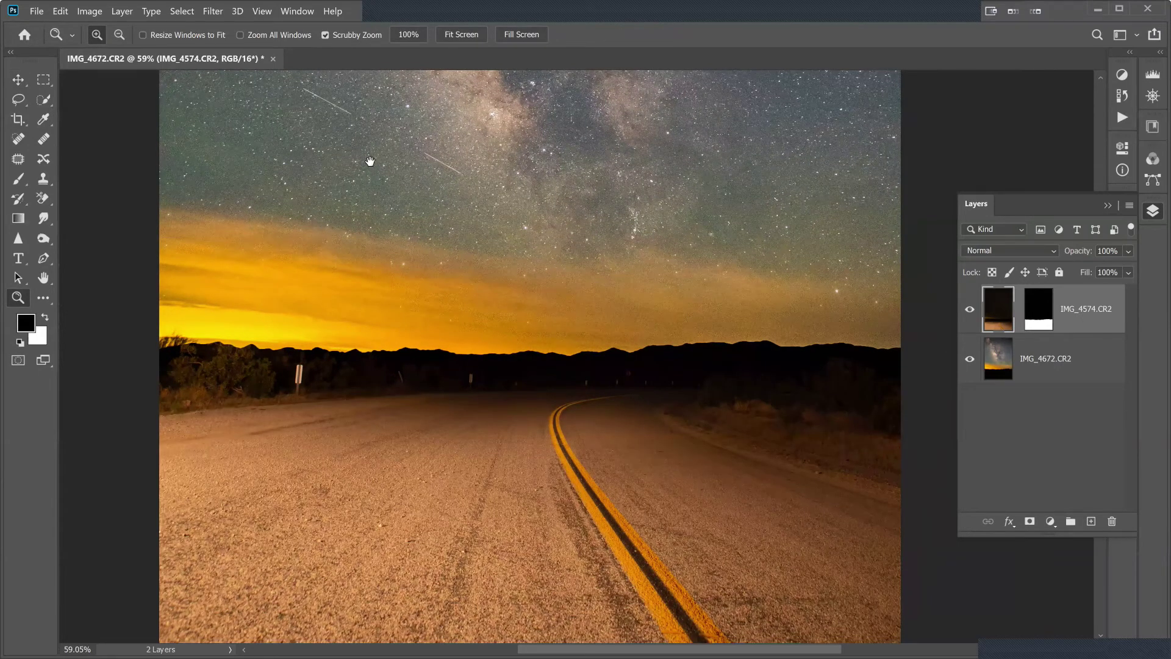
key("ctrl+1")
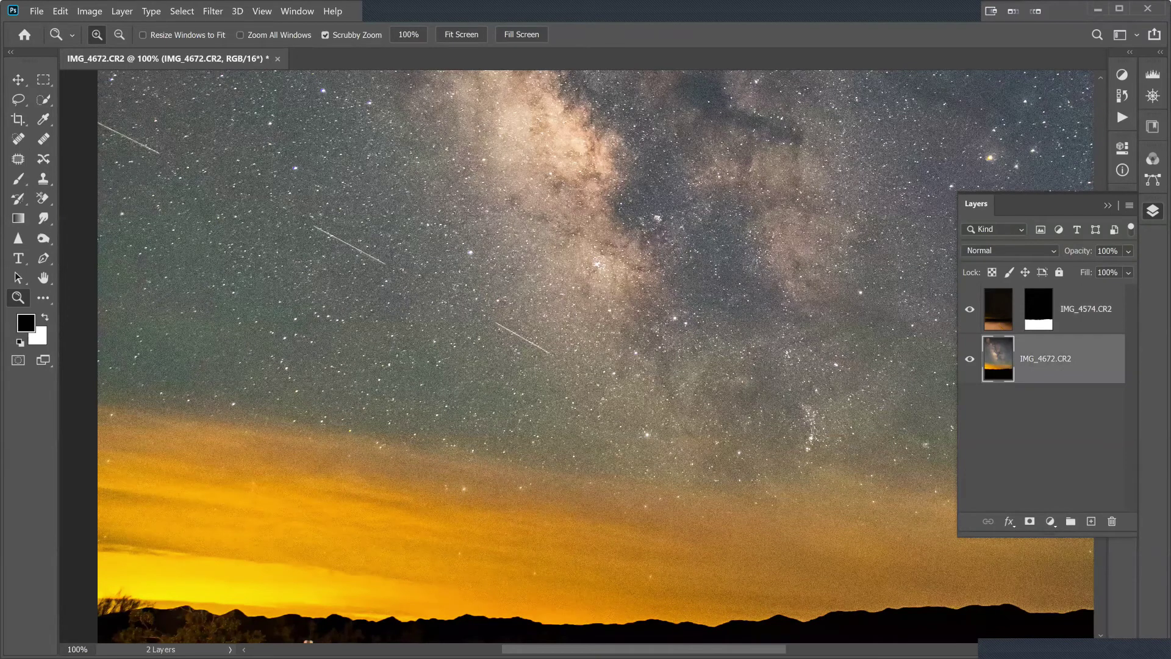
key("j")
left_click_drag(83, 113, 155, 152)
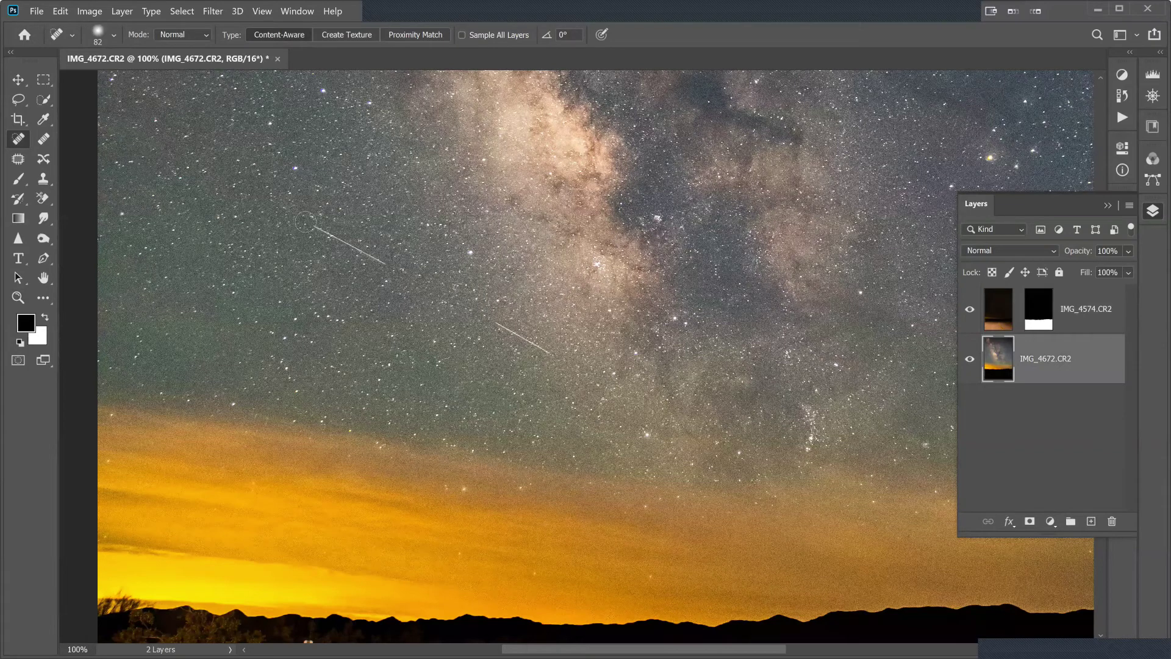
left_click(307, 223)
left_click_drag(494, 318, 553, 350)
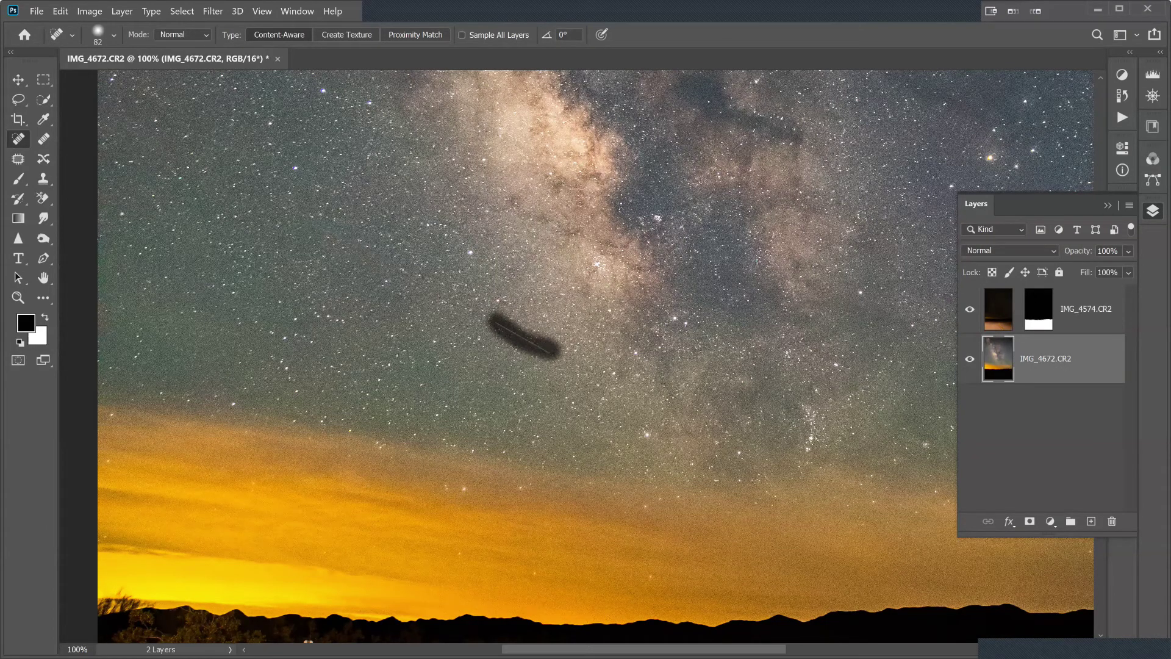
Rotate the IMG_4672.CR2 sky layer about 5.86 degrees counterclockwise with the Move tool's transform controls.
left_click_drag(606, 266, 428, 382)
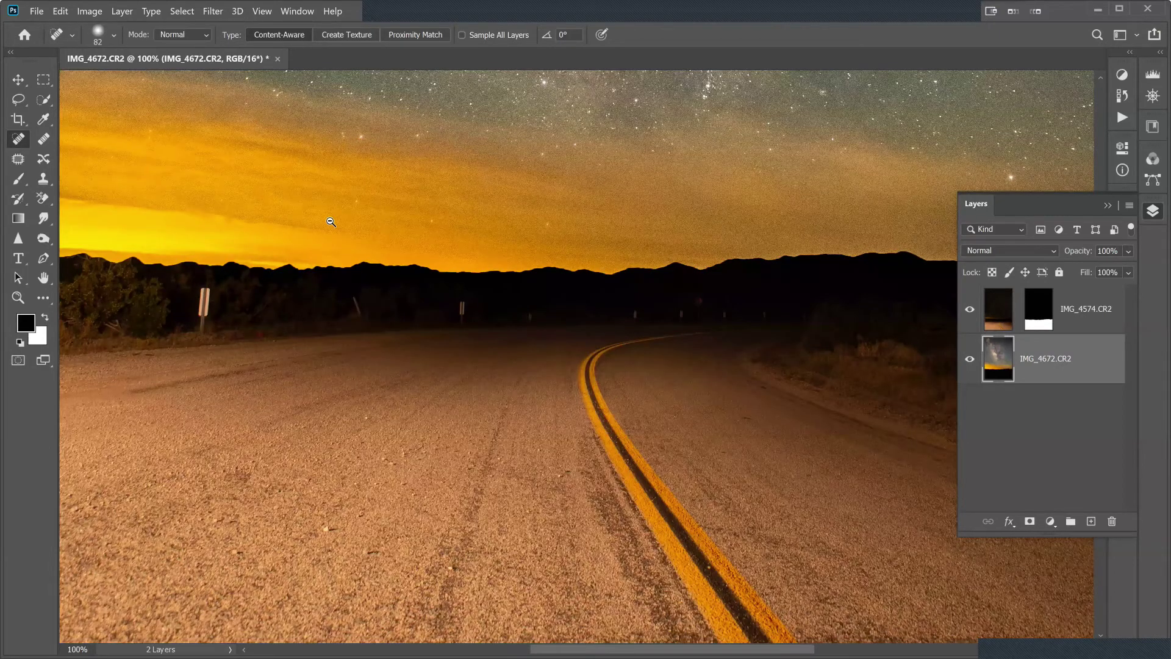
key("z")
left_click(508, 186, "alt")
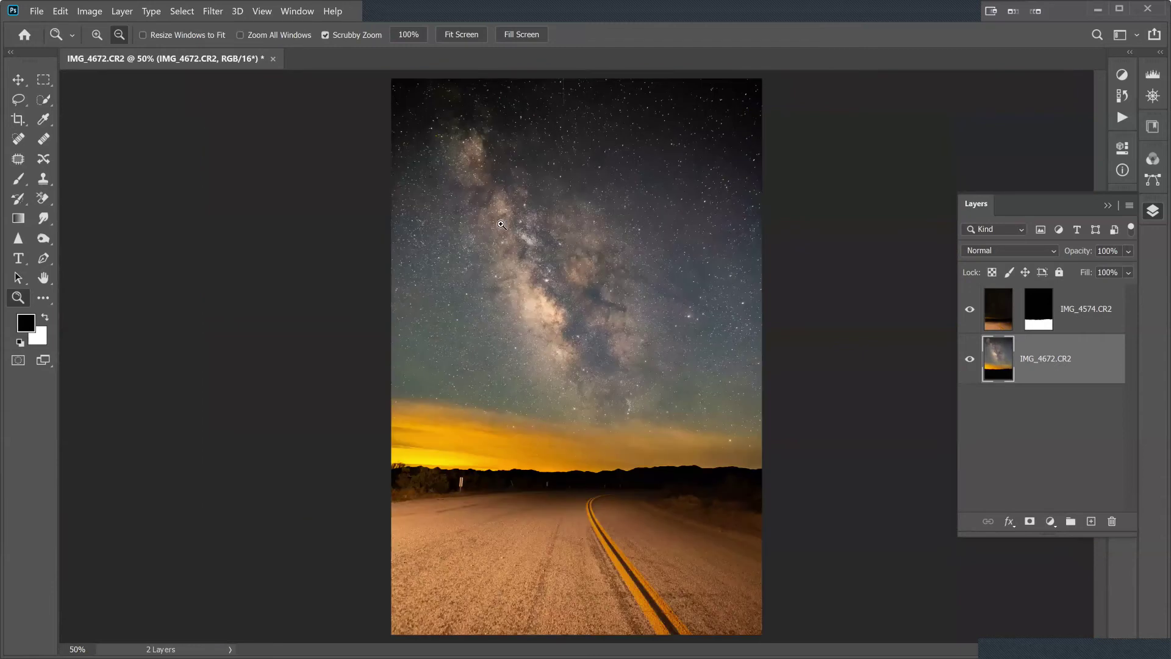
left_click(501, 224, "alt")
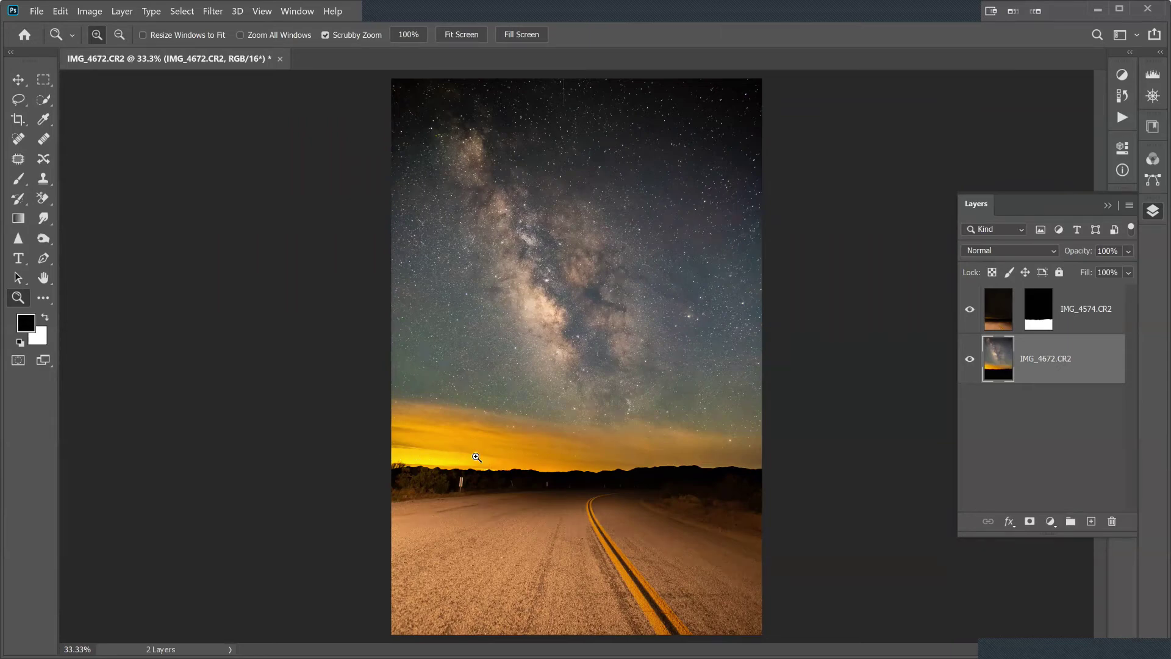
left_click(18, 78)
key("v")
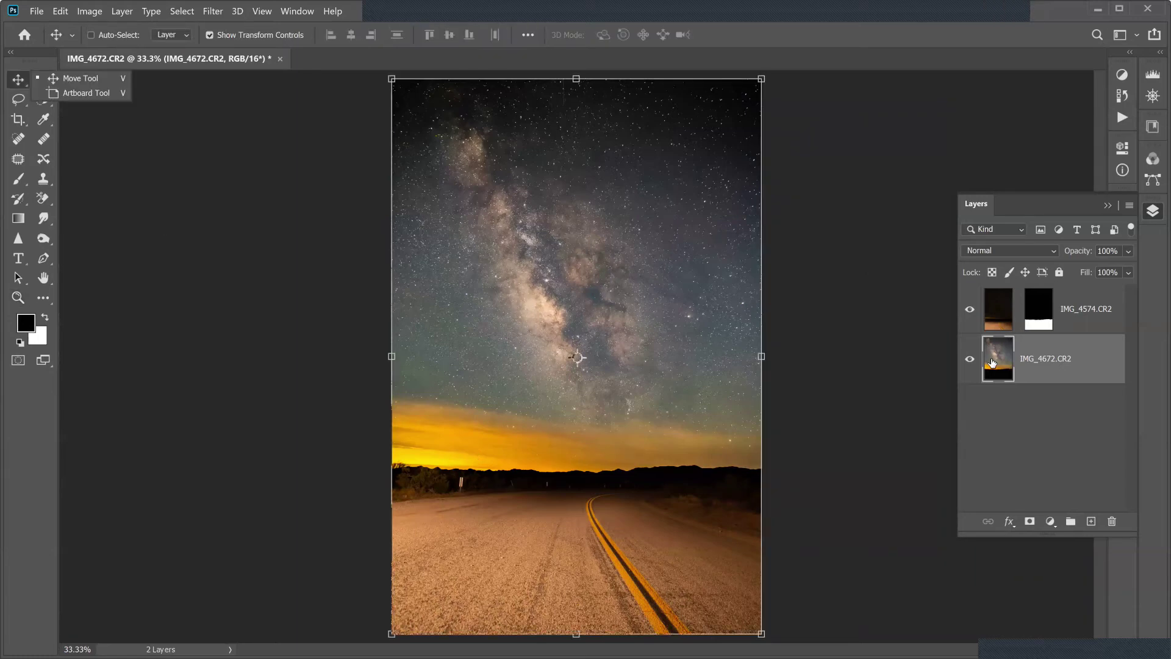
left_click(765, 67)
left_click_drag(764, 67, 740, 60)
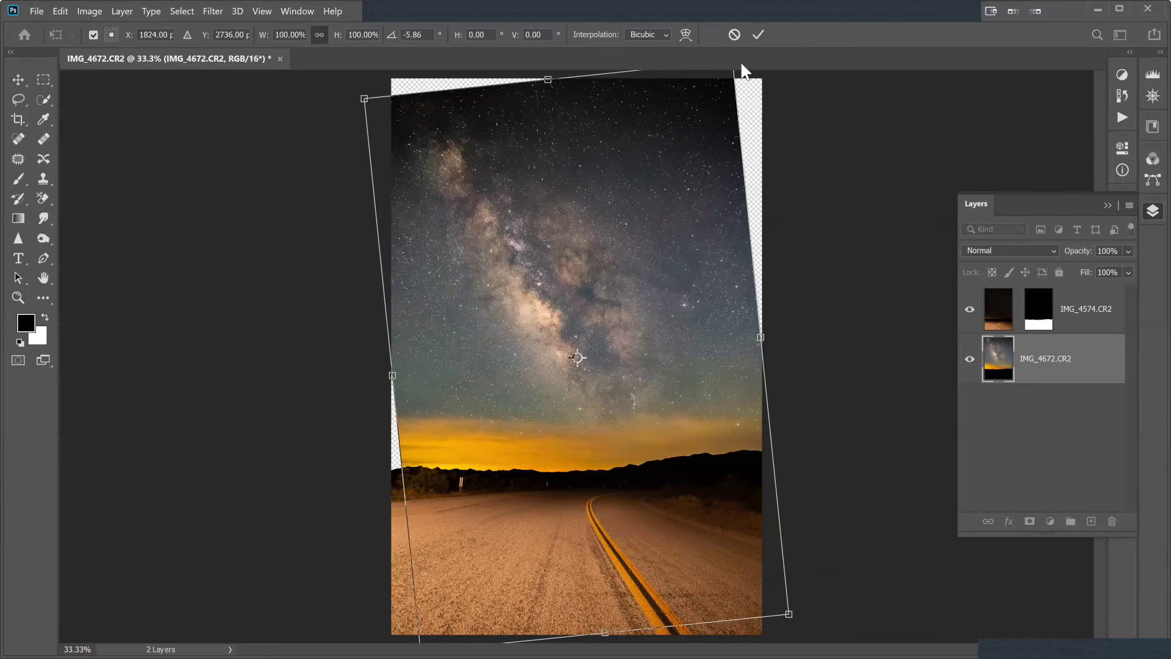
Scale the rotated sky layer to about 112% and position it to fill the canvas above the ridge, applying the transform.
left_click_drag(653, 200, 649, 213)
left_click_drag(744, 67, 774, 39)
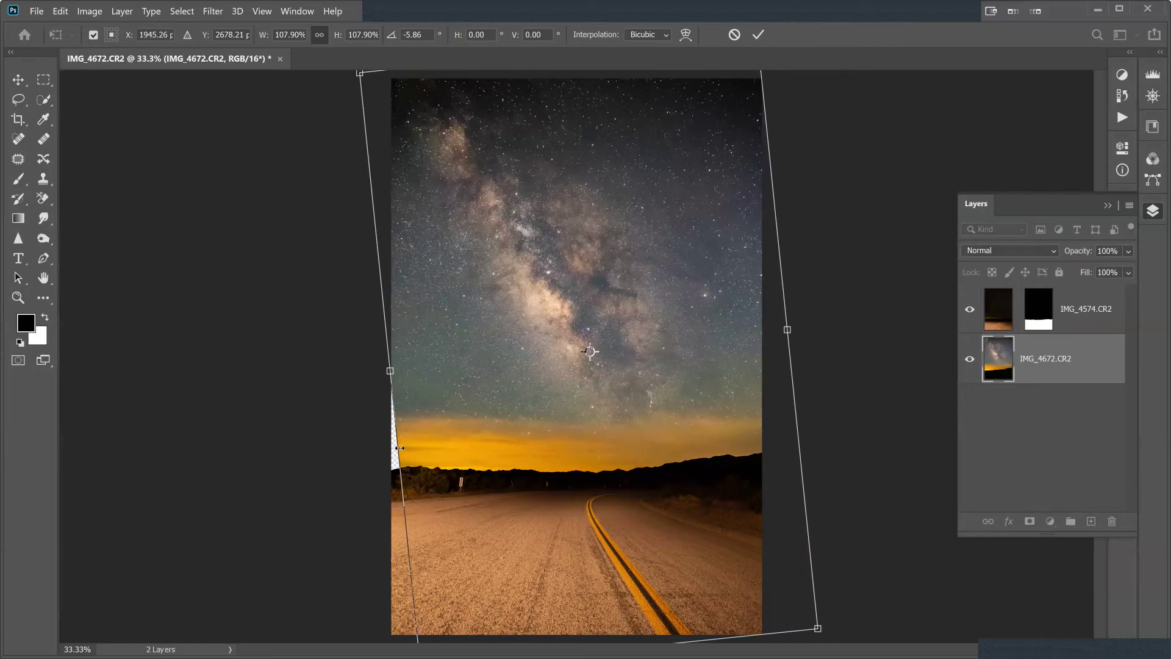
left_click_drag(390, 370, 375, 373)
left_click_drag(544, 354, 551, 355)
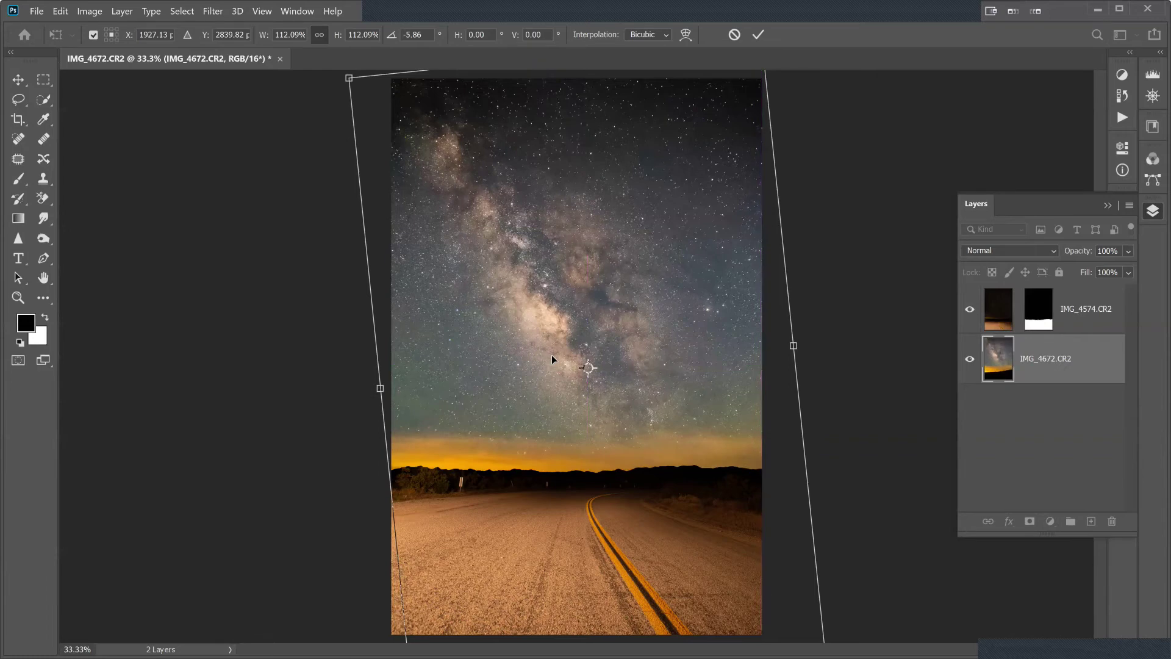
key("Up")
key("Up")
key("Up")
key("Up")
key("Up")
key("Up")
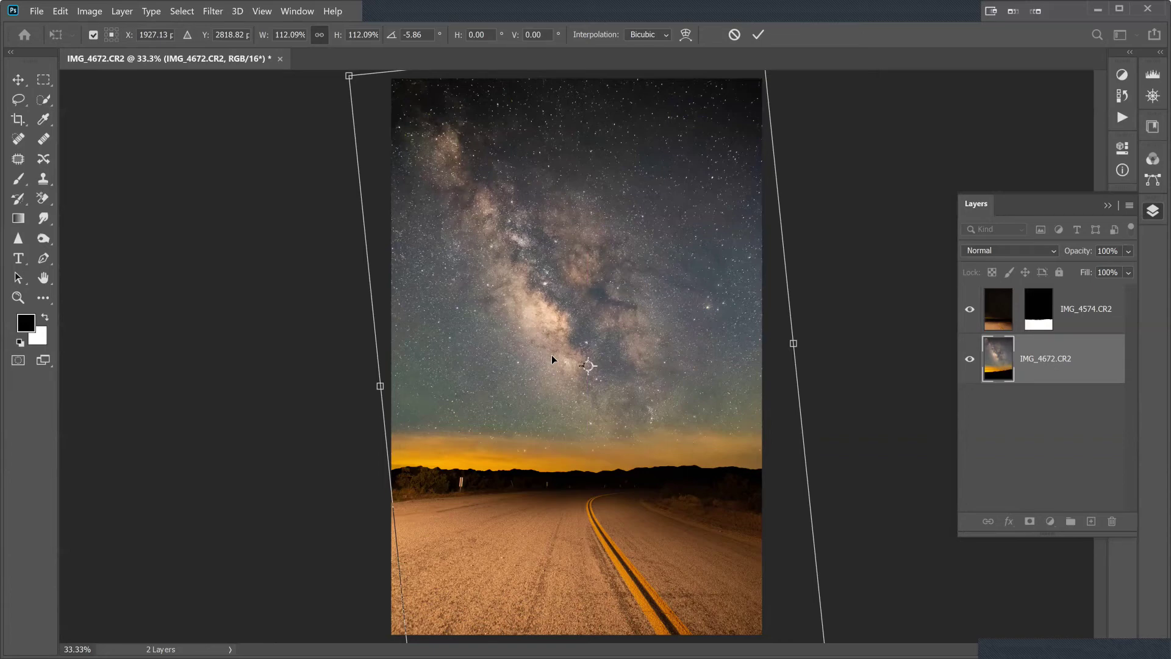
key("Return")
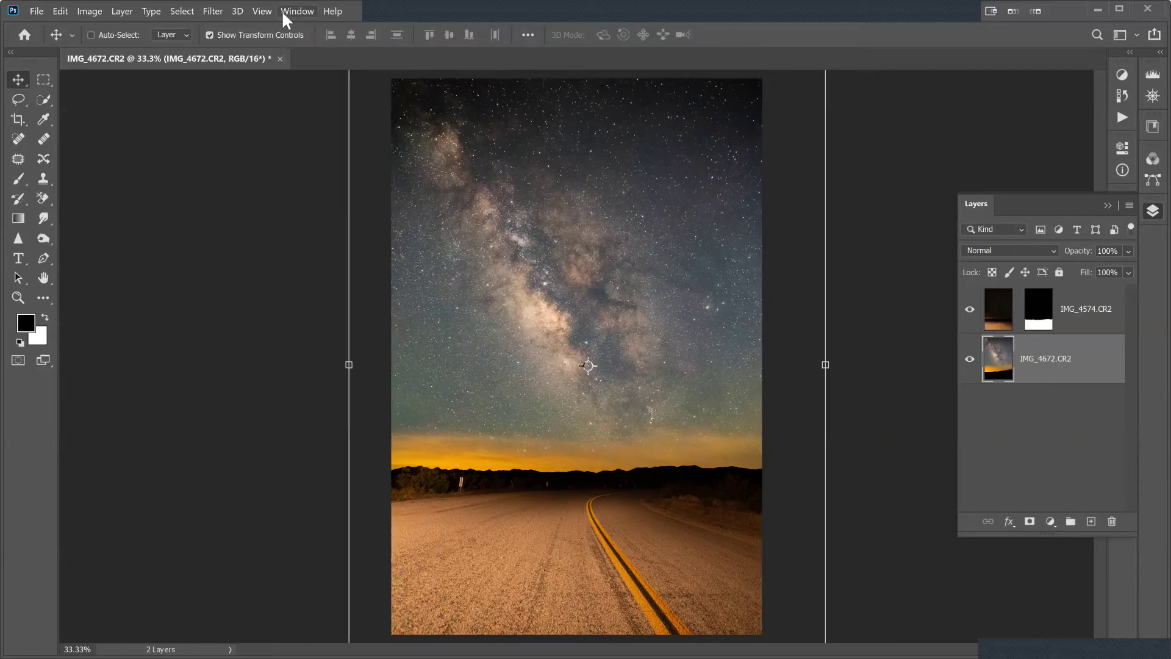
Open the Camera Raw Filter on the IMG_4672.CR2 layer and set the contrast to +48.
left_click(1122, 75)
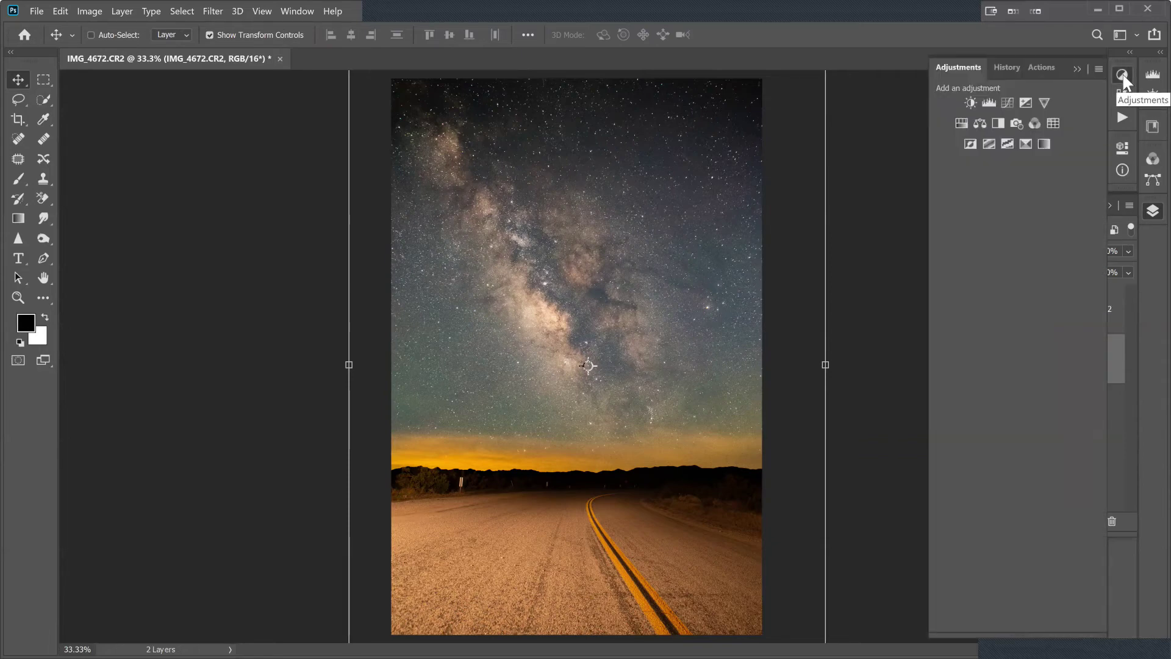
left_click(1123, 74)
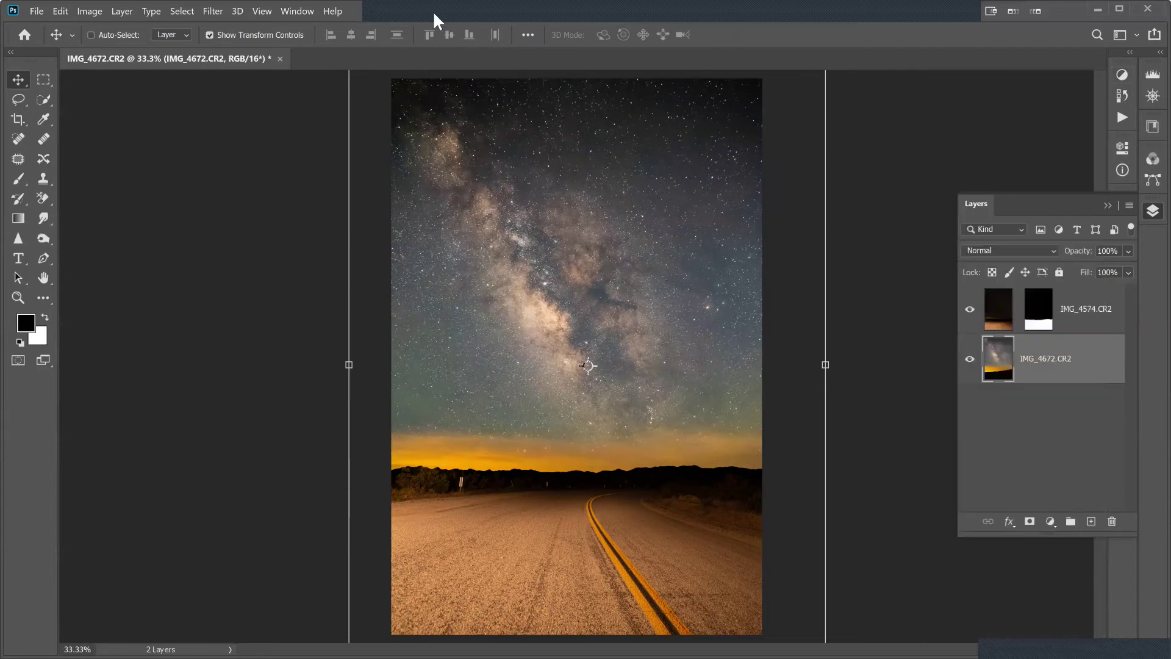
left_click(215, 10)
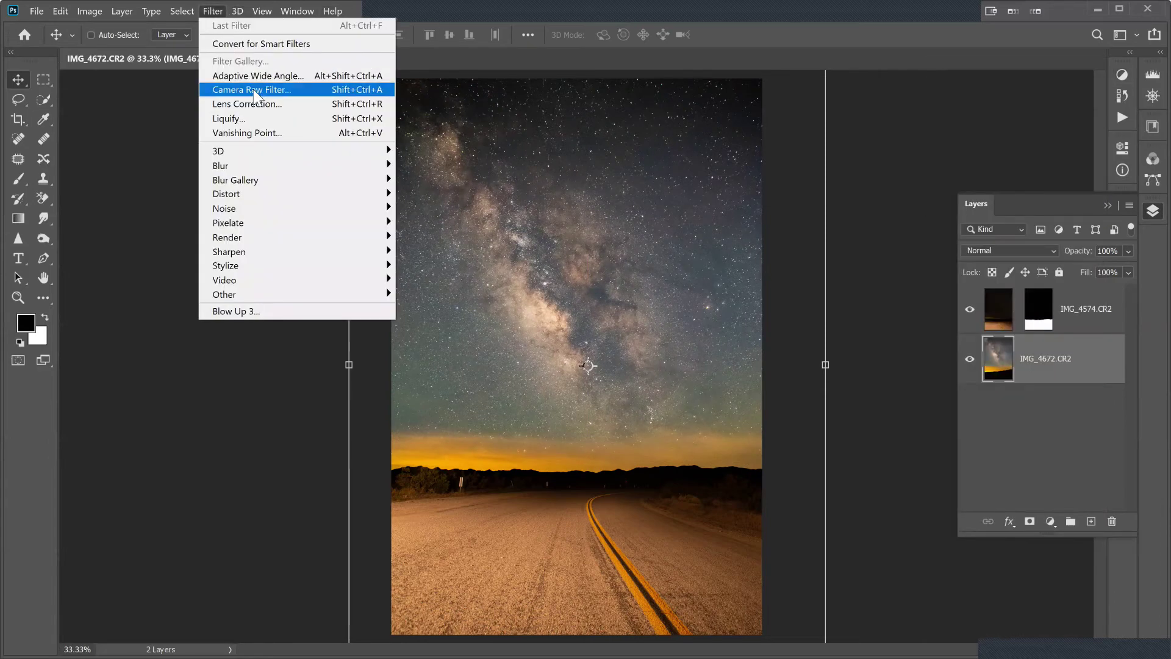
left_click(254, 91)
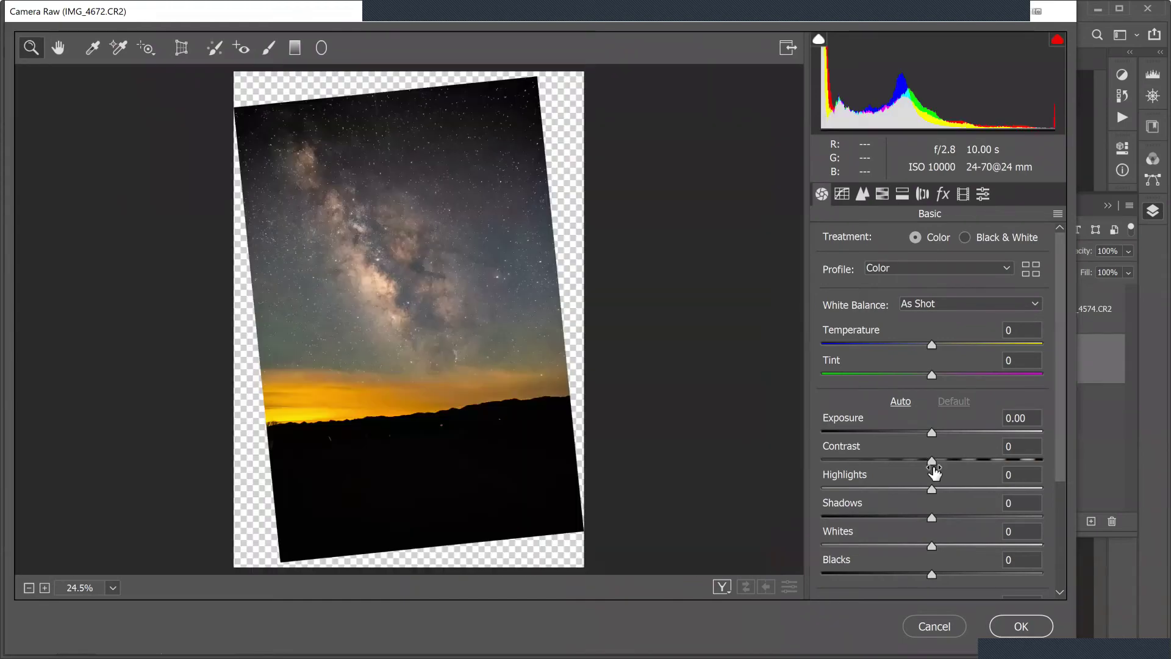
left_click_drag(931, 459, 983, 462)
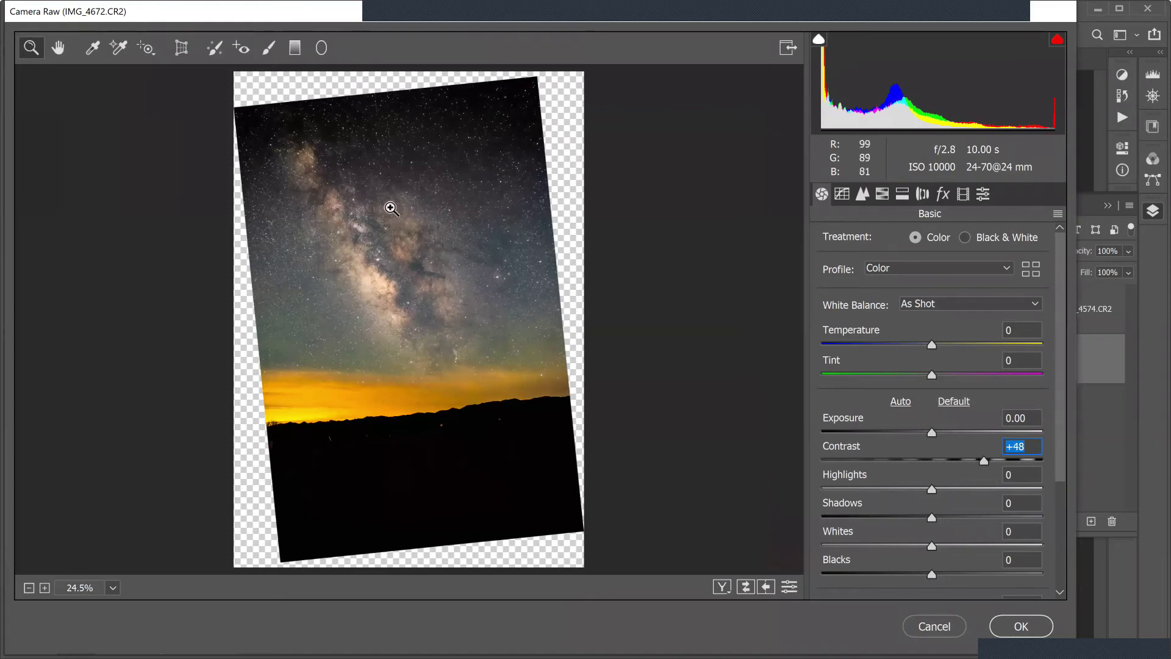
left_click(454, 262)
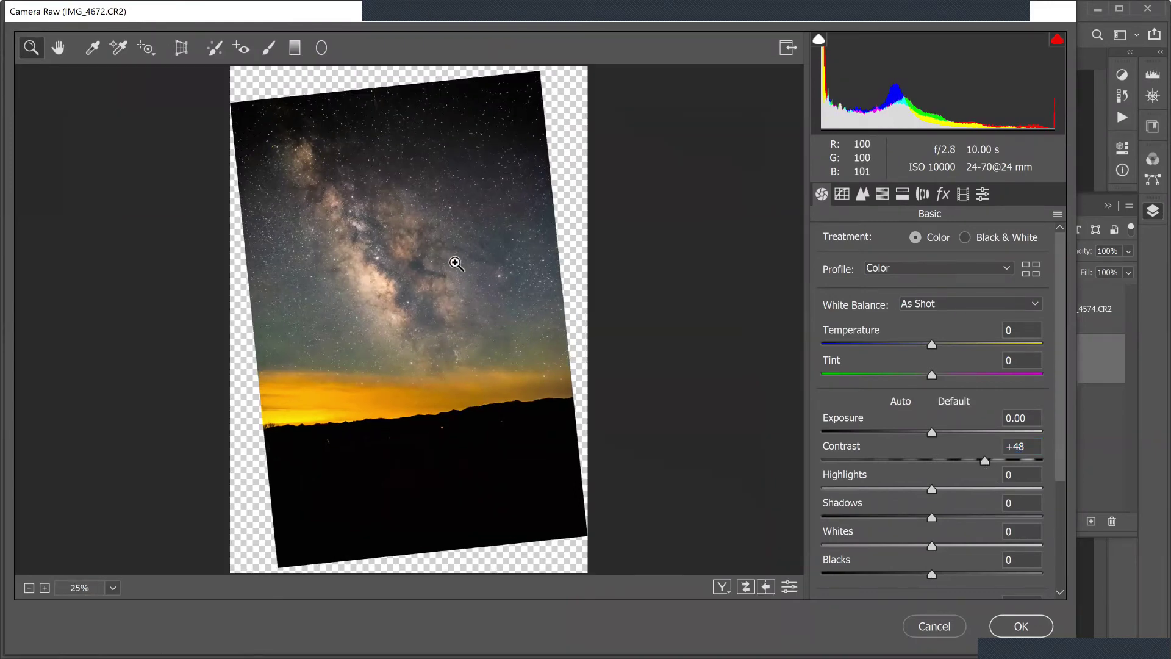
left_click(455, 262)
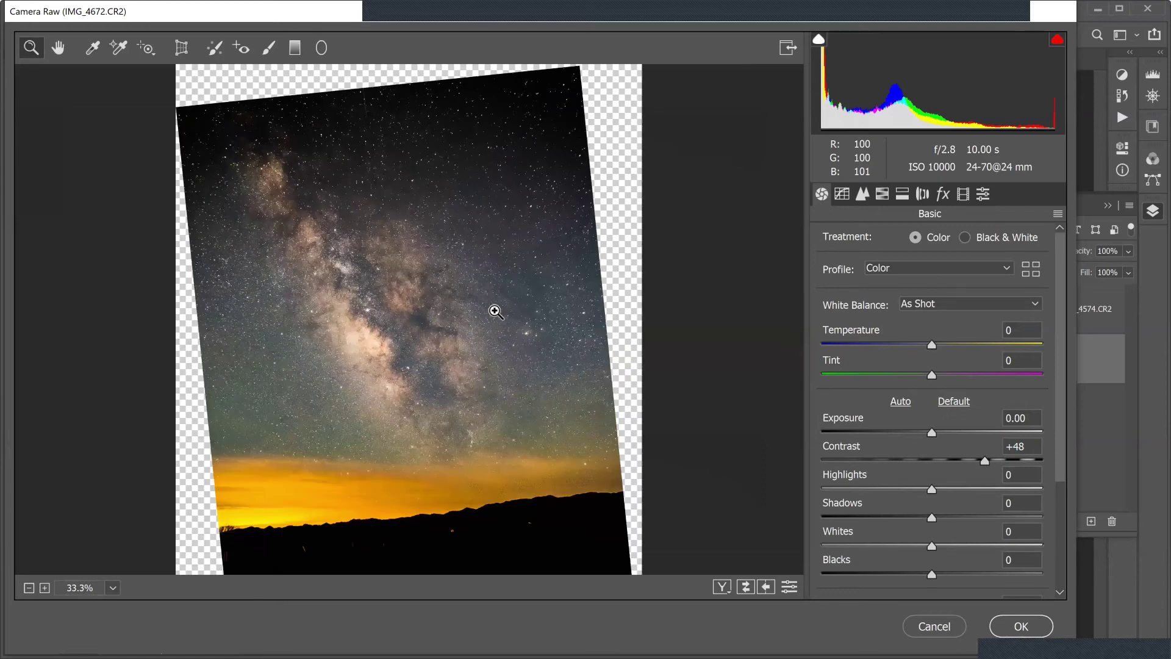
Set the whites to +19 and the blacks to +1 for the IMG_4672.CR2 sky layer in Camera Raw.
left_click(496, 313)
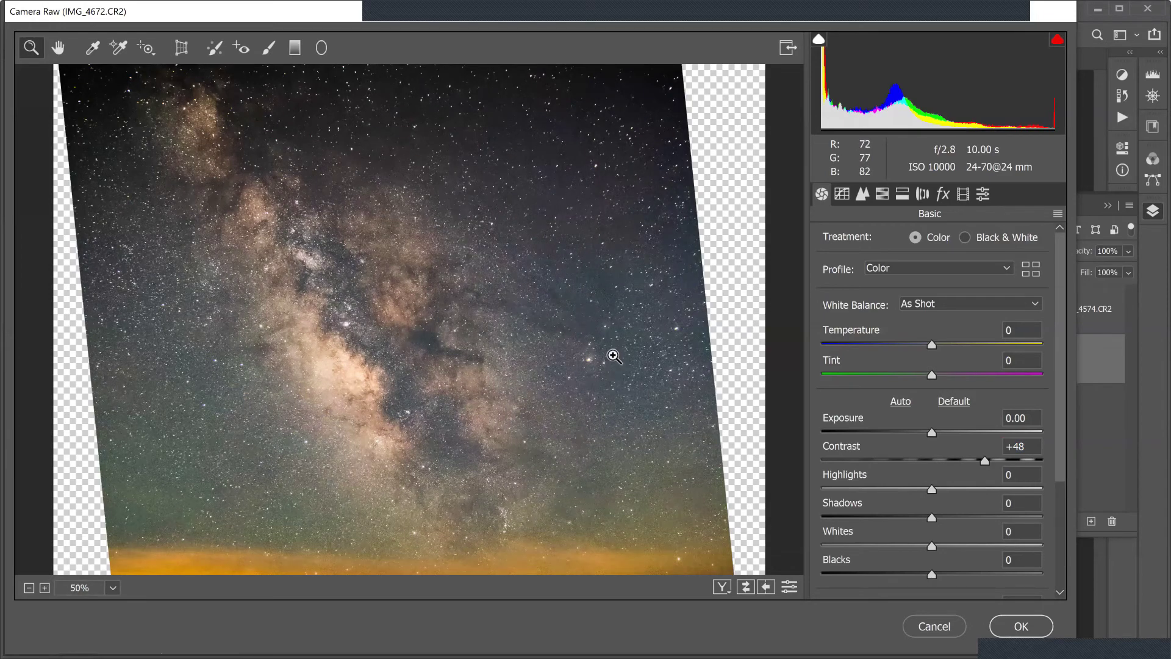
left_click_drag(931, 574, 953, 538)
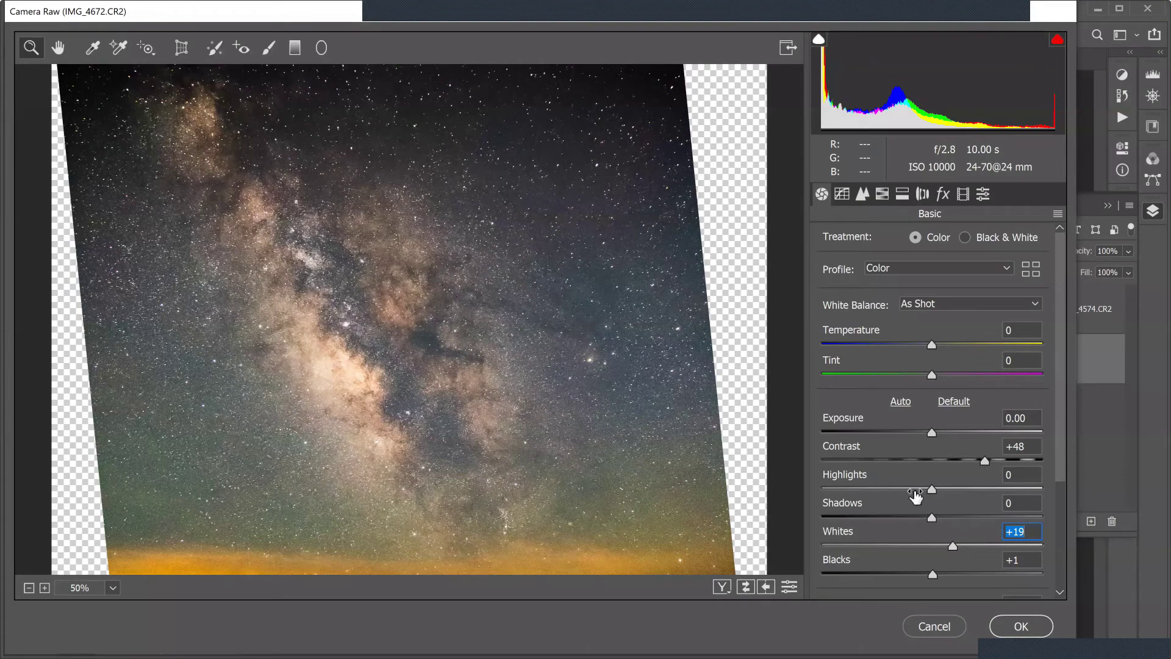
key("Down")
Paint over the Milky Way core with the Adjustment Brush at exposure -0.25 and clarity +34, reduce its highlights, and apply the filter.
left_click(272, 52)
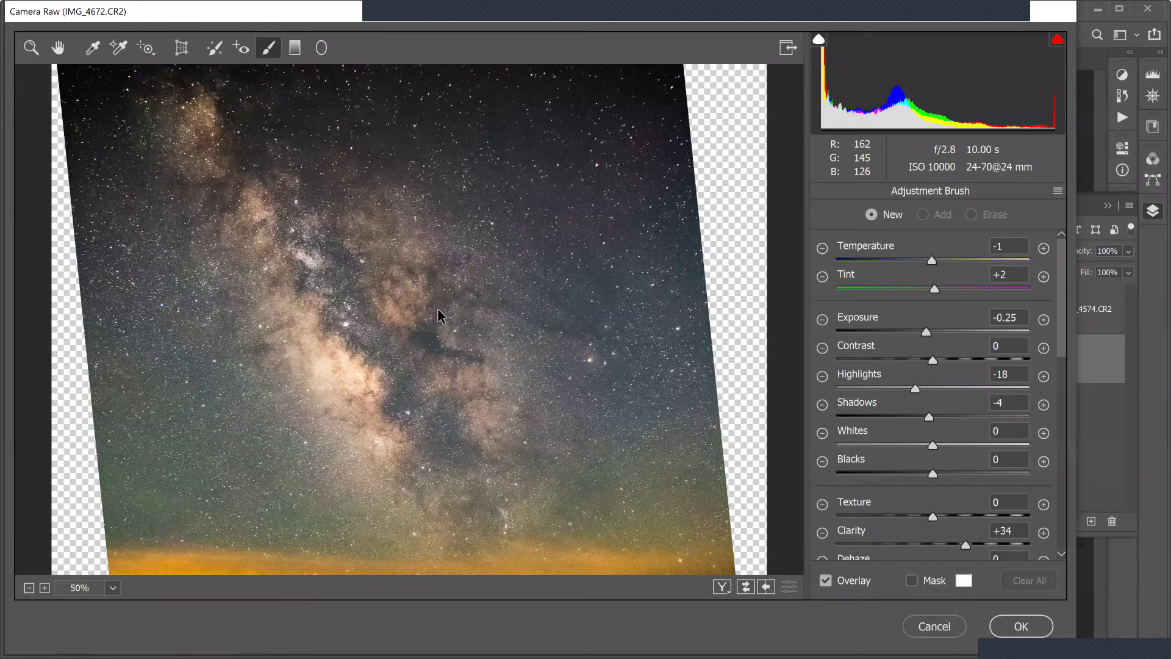
left_click_drag(352, 368, 381, 410)
left_click_drag(299, 346, 331, 392)
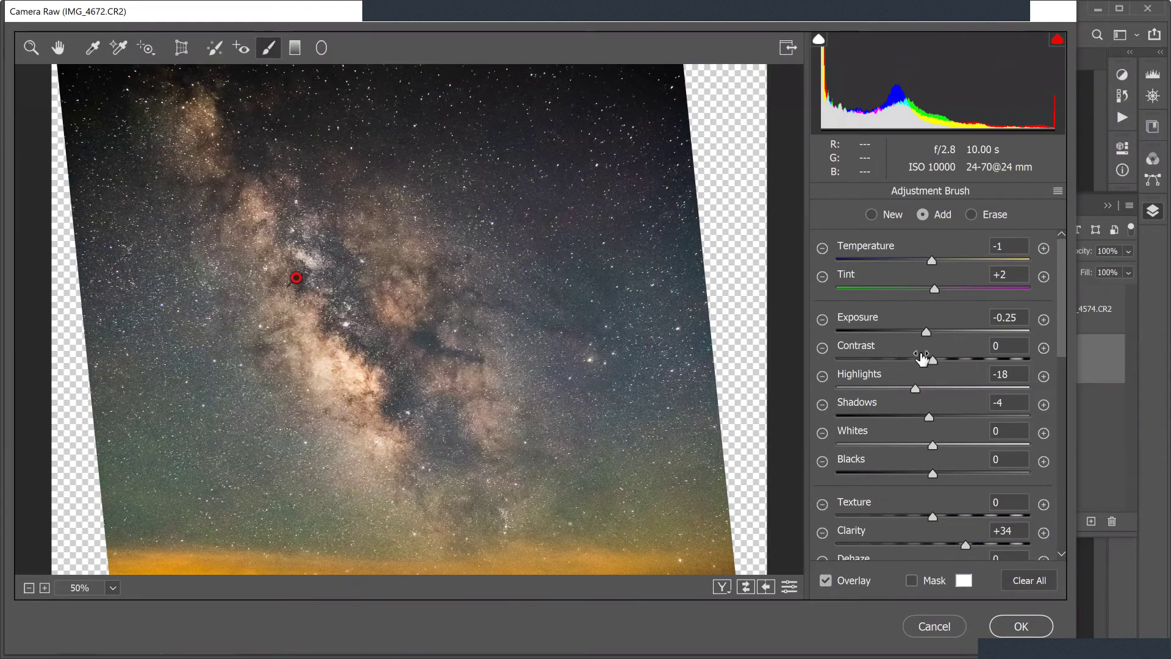
left_click(914, 388)
mouse_move(910, 389)
left_mouse_down()
mouse_move(898, 386)
mouse_move(921, 386)
mouse_move(904, 391)
left_mouse_up()
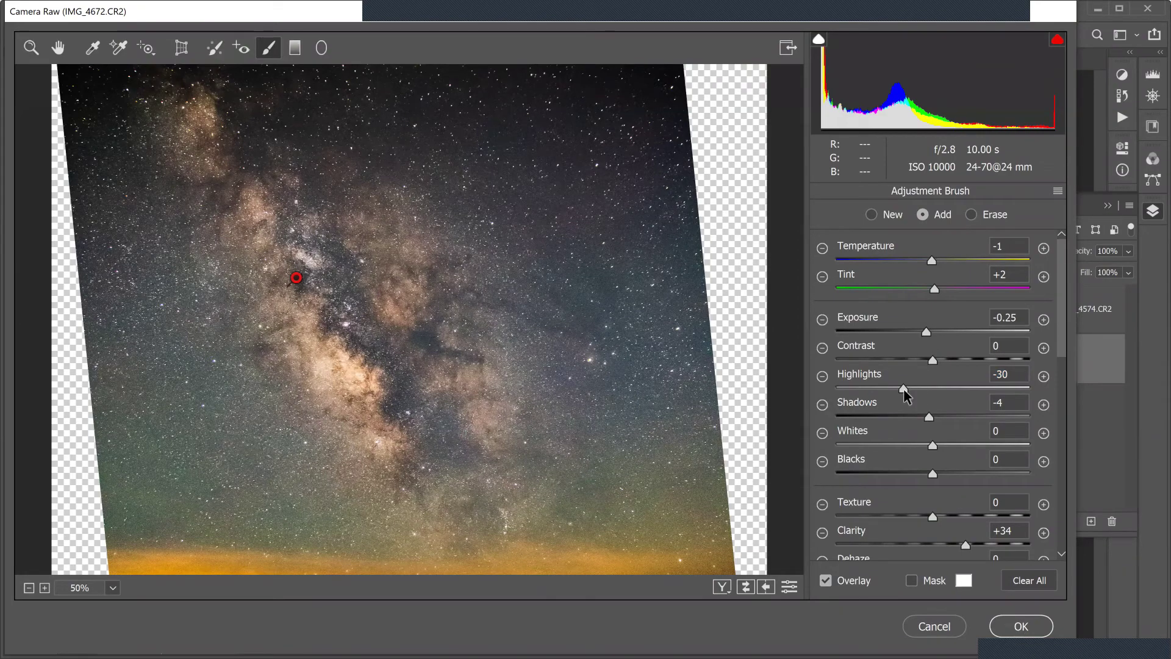
left_click_drag(908, 387, 911, 388)
left_click(1019, 628)
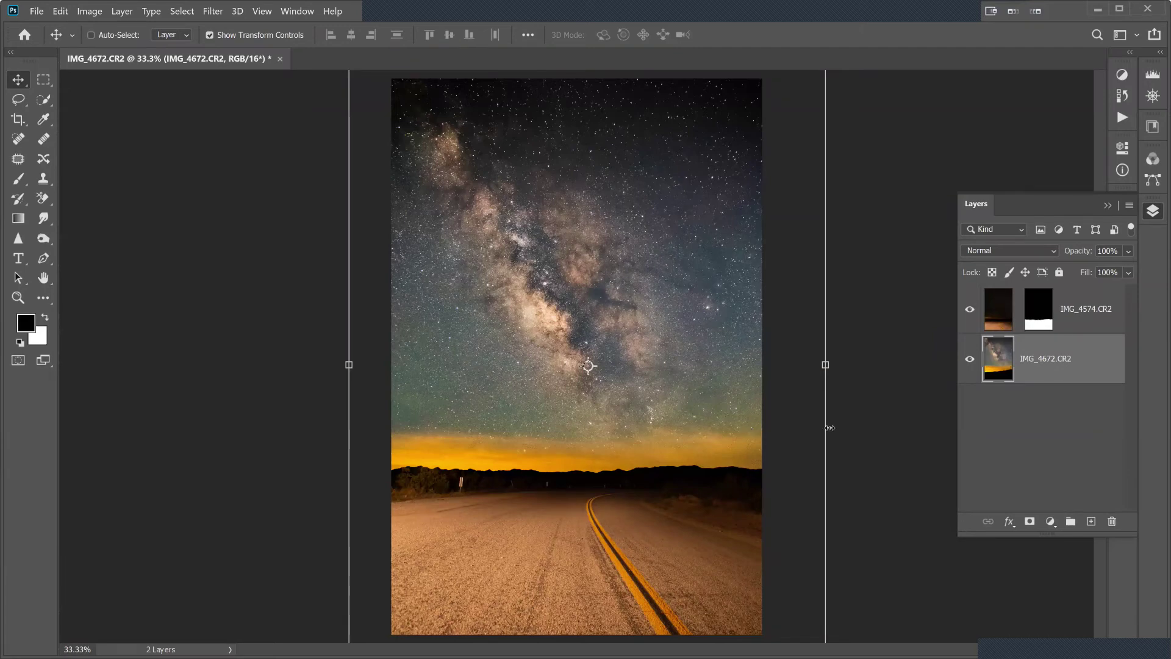
Open the Camera Raw Filter on the IMG_4574.CR2 road layer and set the temperature to -34.
left_click(995, 323)
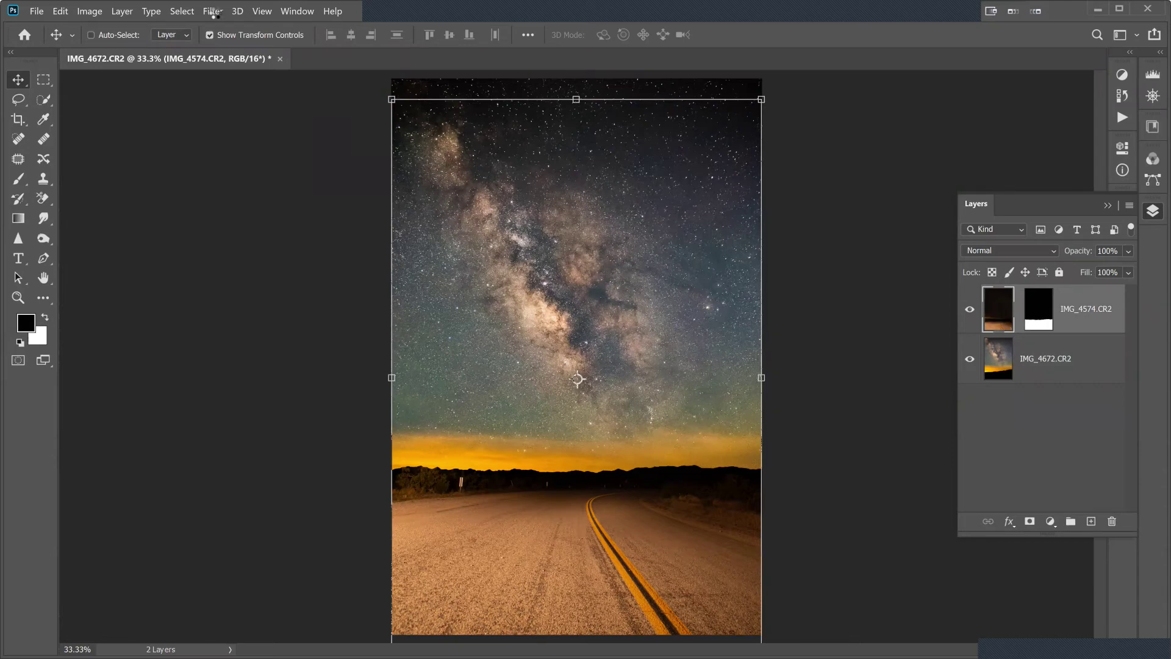
left_click(214, 10)
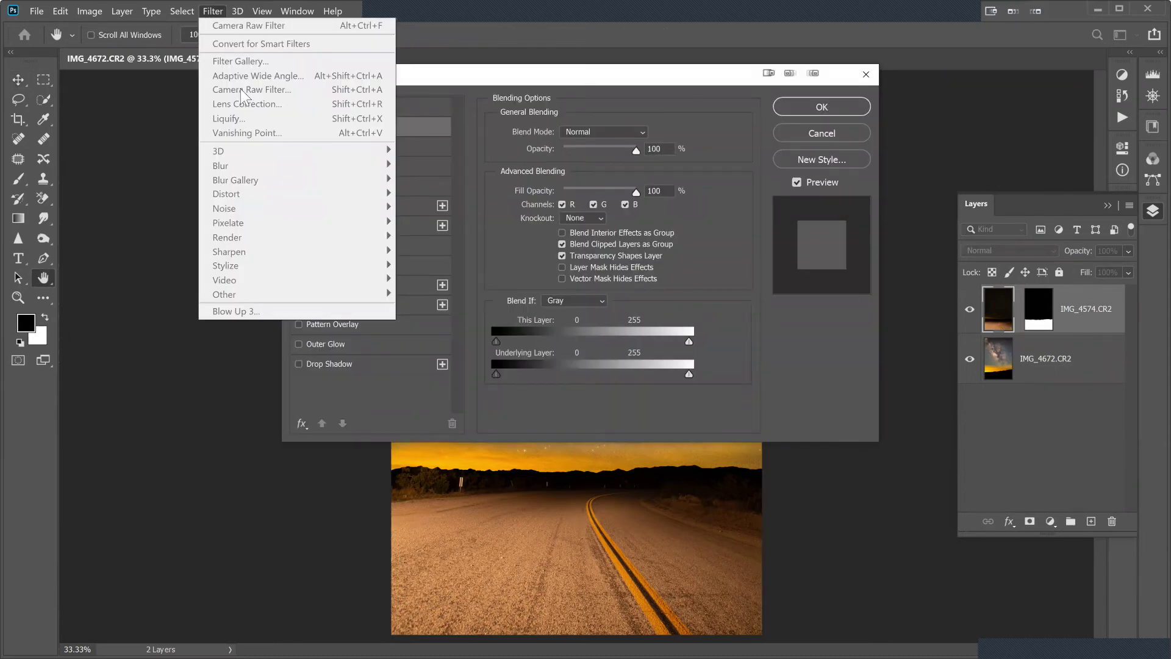
left_click(804, 132)
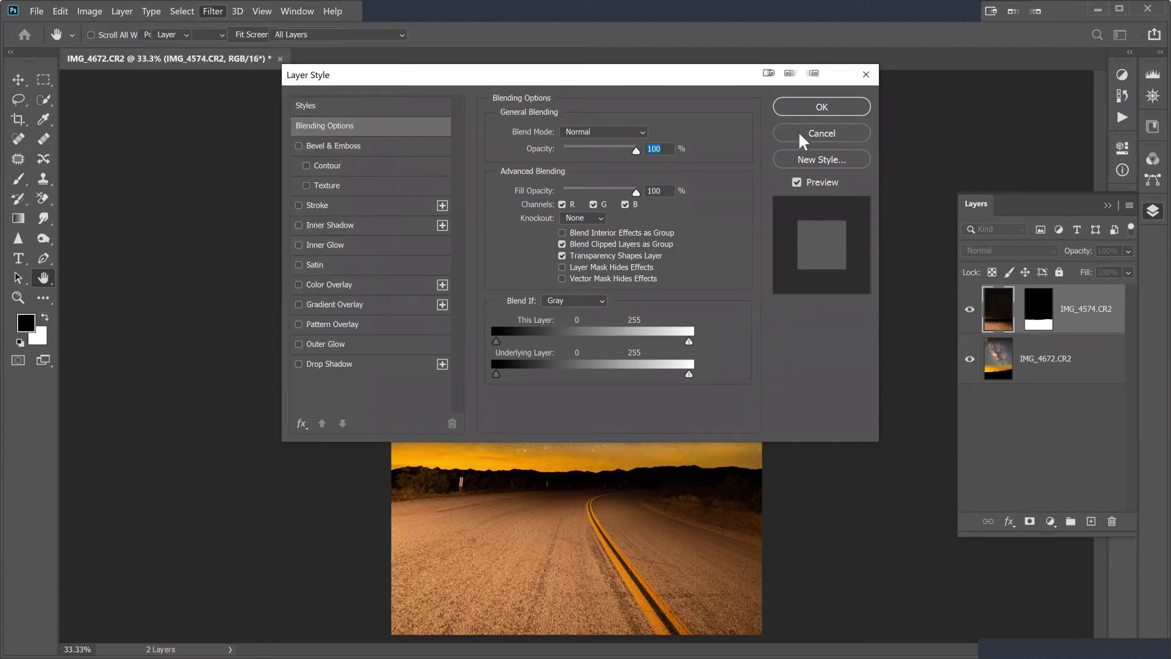
left_click(798, 130)
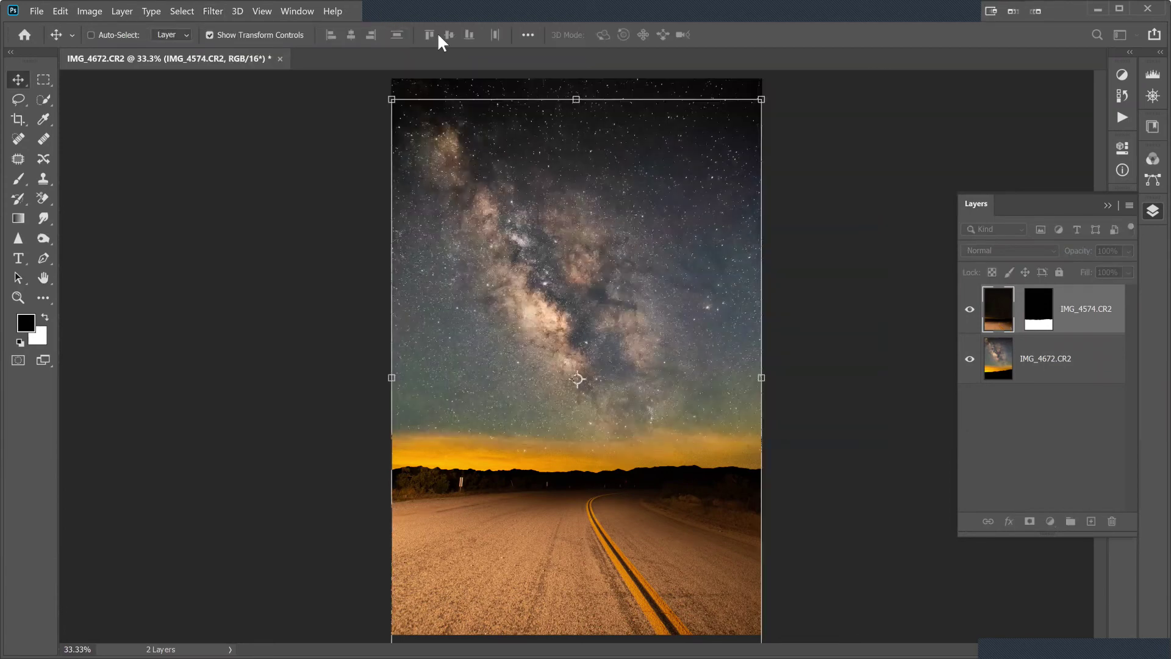
left_click(216, 11)
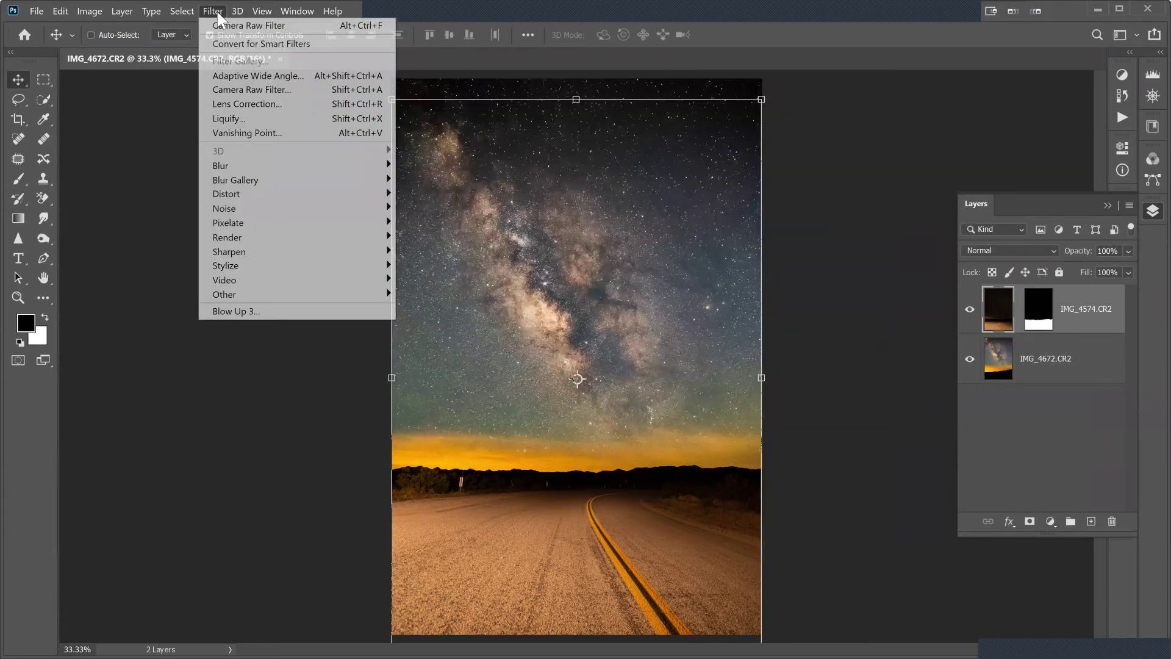
left_click(235, 89)
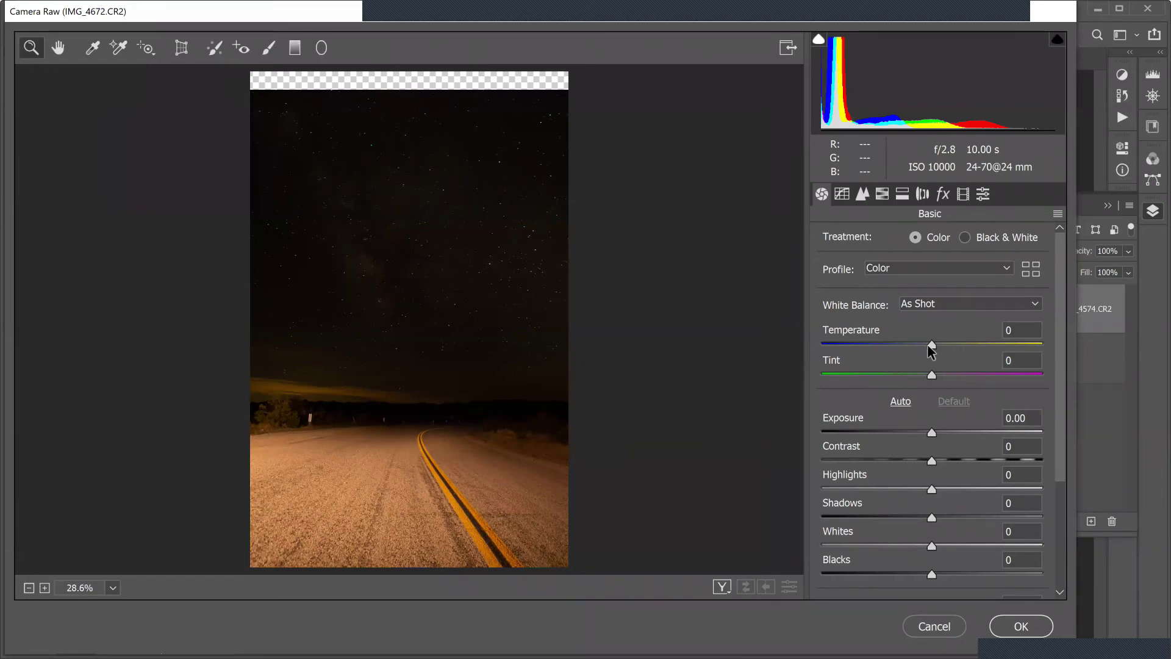
left_click_drag(931, 347, 895, 346)
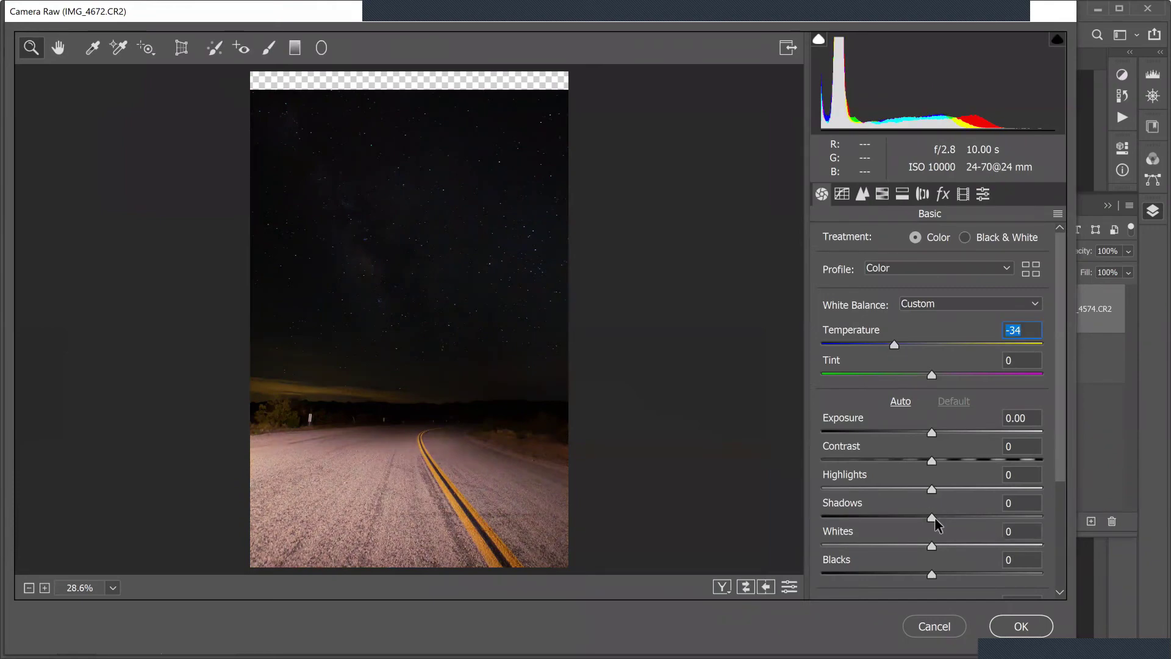
Set the road layer's blacks to -16, exposure to -0.15 and clarity to +27, and apply the filter.
mouse_move(933, 572)
left_mouse_down()
mouse_move(902, 571)
mouse_move(916, 569)
left_mouse_up()
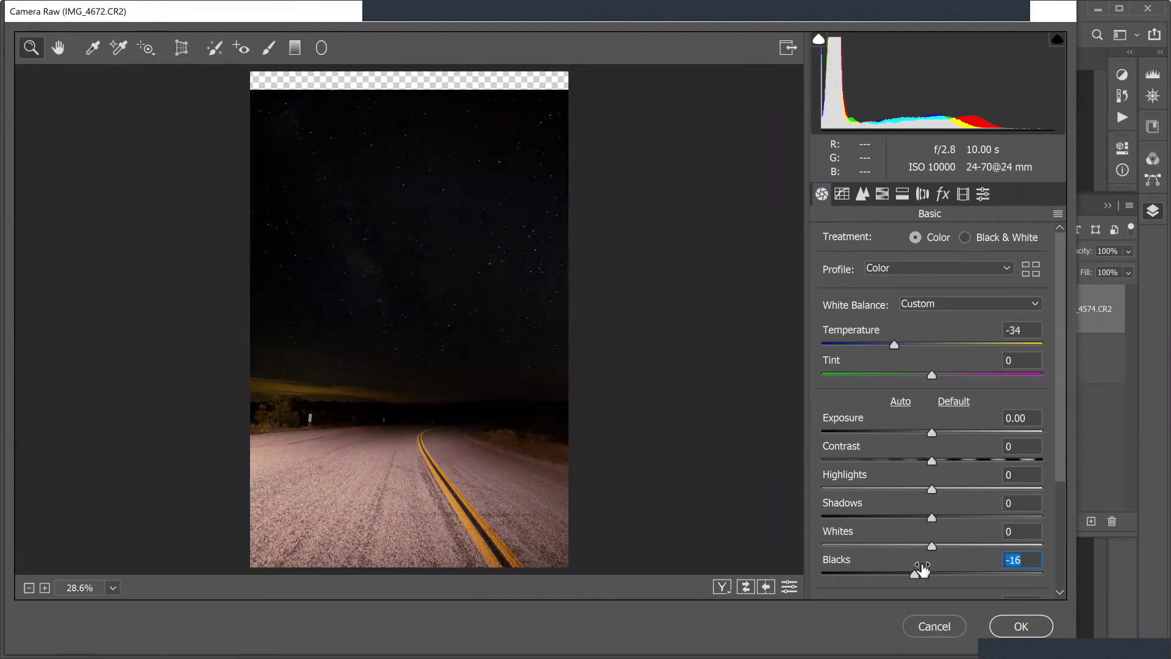
left_click_drag(929, 432, 928, 432)
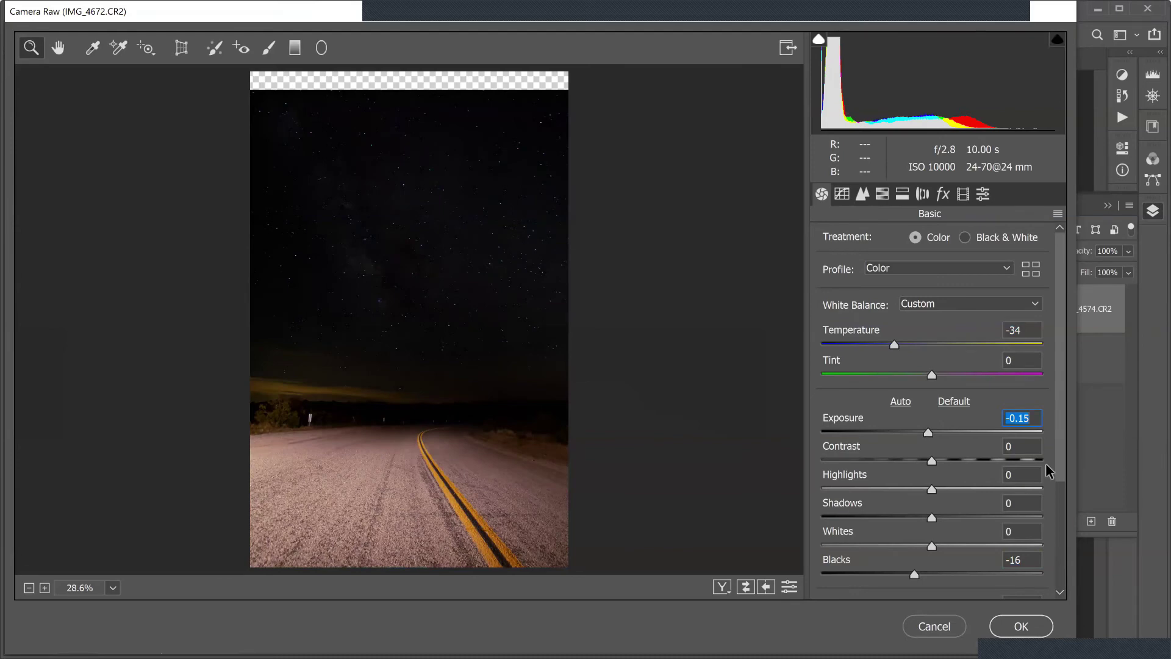
scroll(1059, 488, "down", 2)
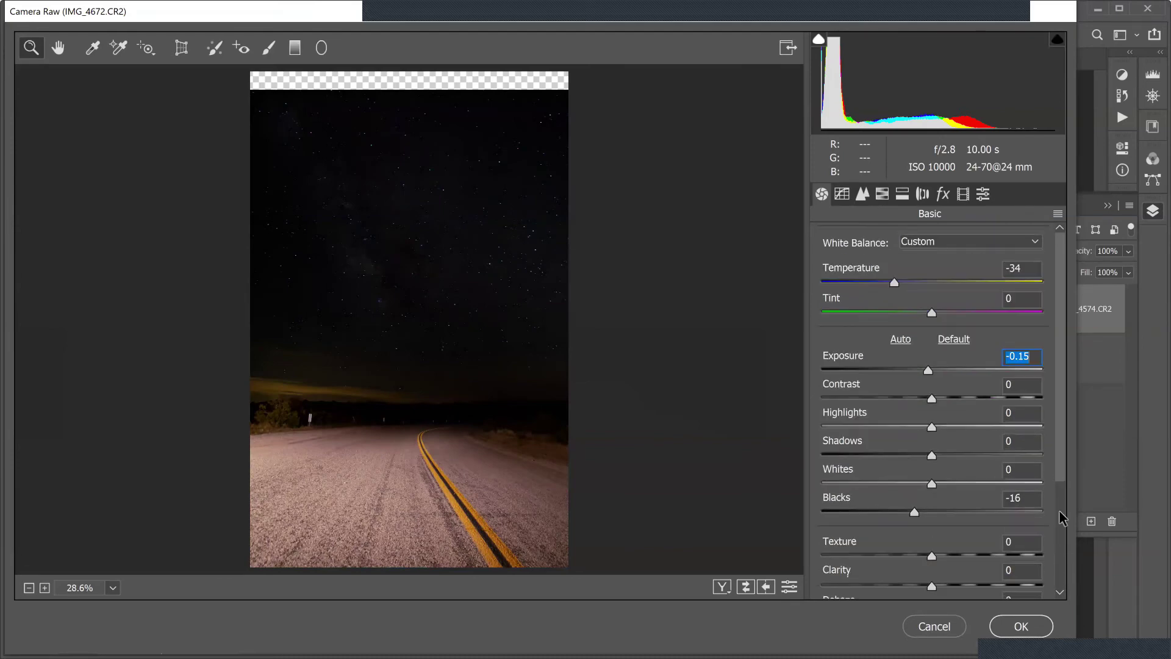
left_click_drag(933, 585, 972, 584)
type("18")
key("Return")
left_click_drag(961, 585, 964, 585)
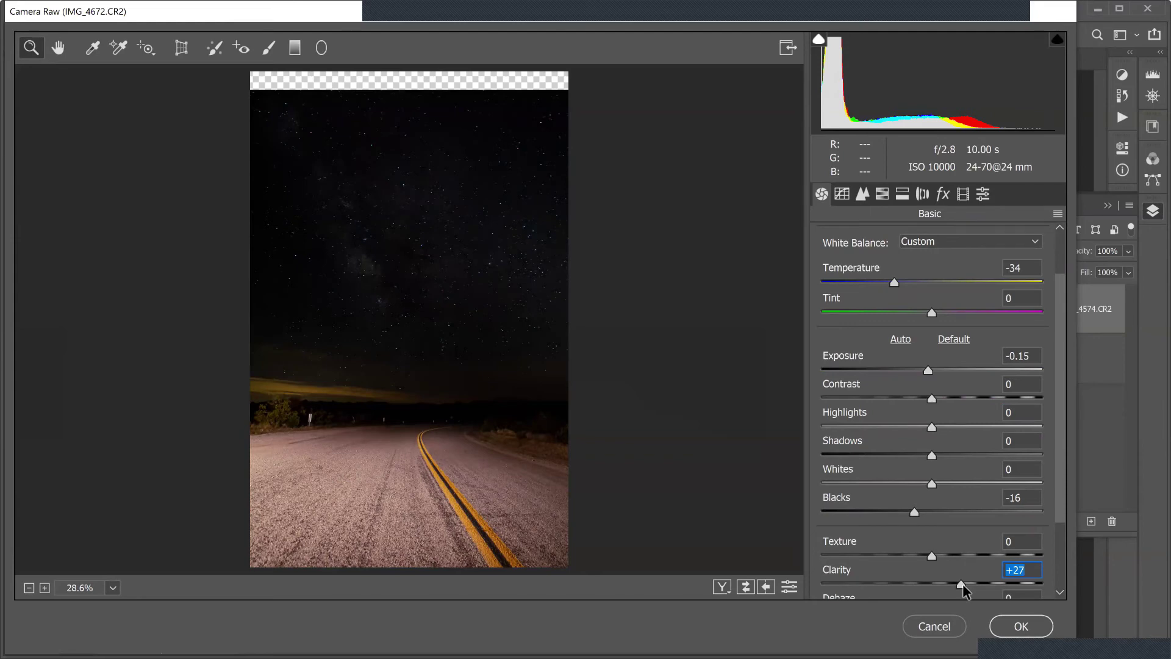
left_click(1015, 627)
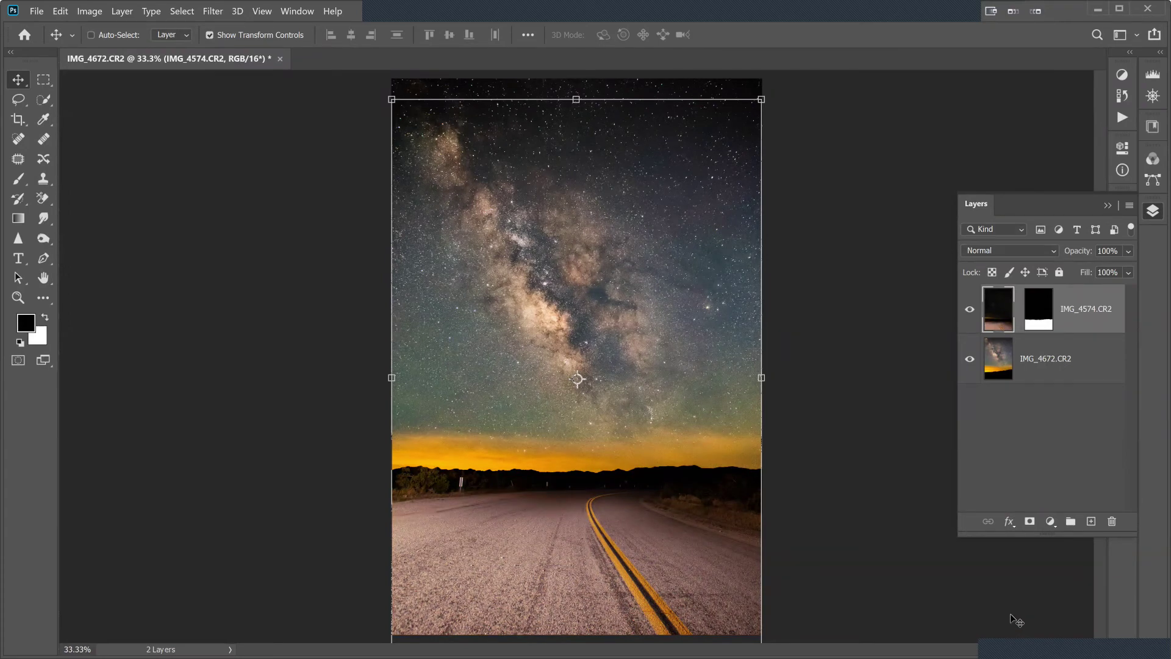
Reapply the Camera Raw Filter to the IMG_4574.CR2 layer with exposure -0.90 and highlights -20.
left_click(217, 10)
left_click(235, 88)
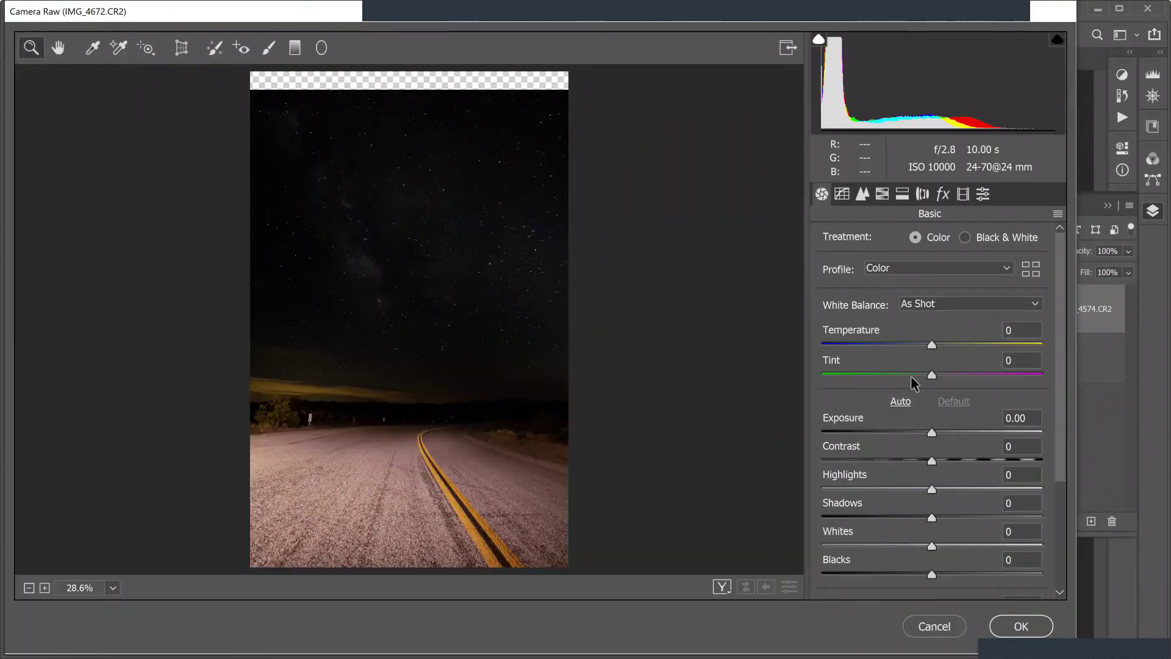
left_click_drag(931, 432, 909, 431)
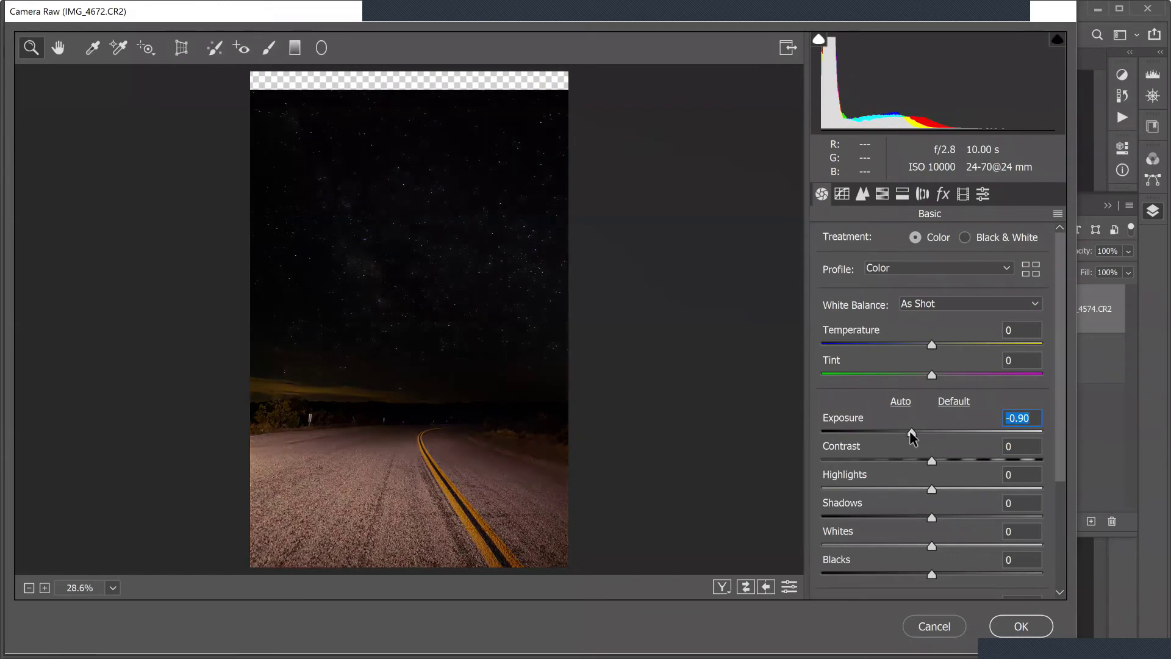
mouse_move(931, 488)
left_mouse_down()
mouse_move(876, 487)
mouse_move(909, 491)
left_mouse_up()
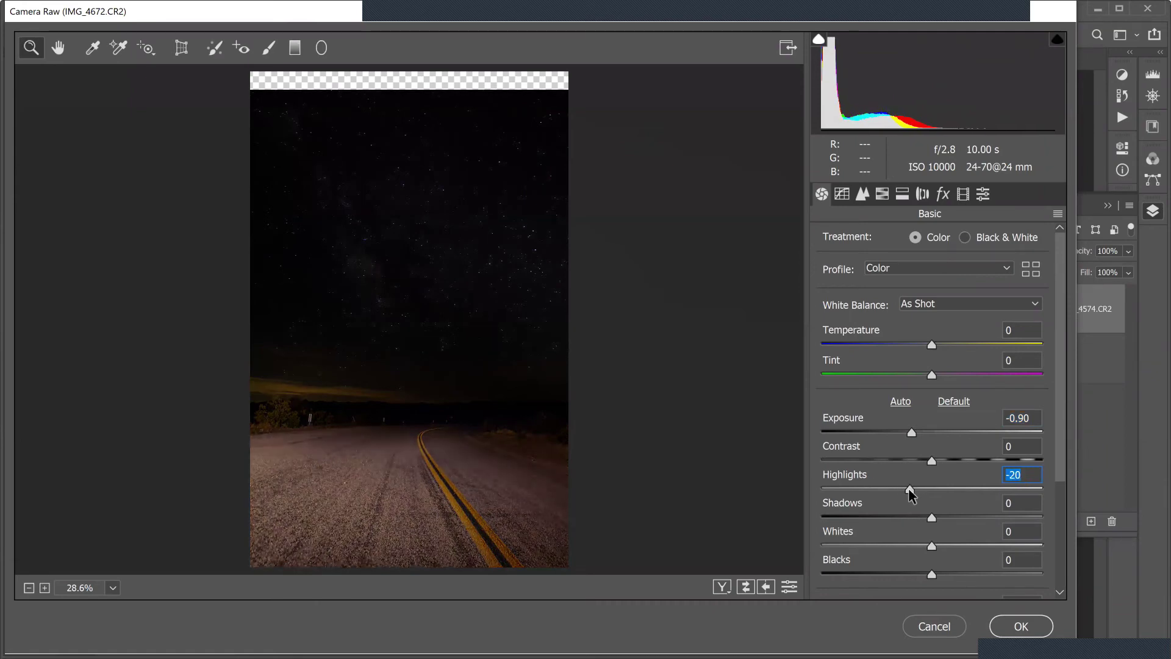
left_click(1009, 628)
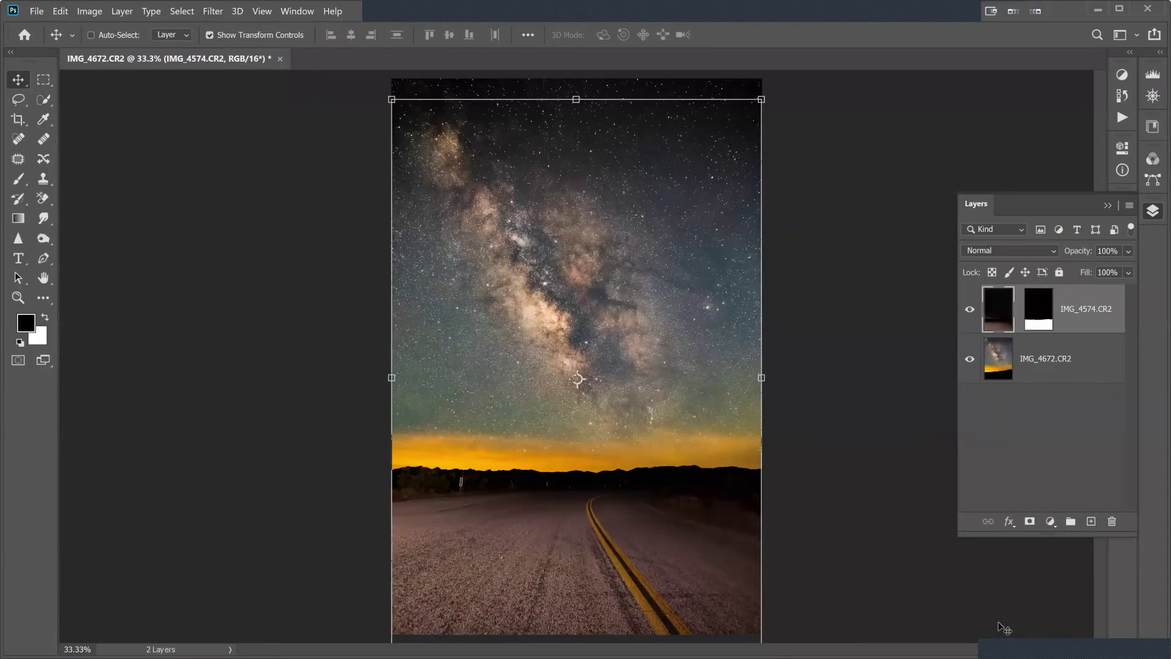
Scale the road layer to 133.22% and move it up about 276 px so the road starts just below the ridge, applying the transform.
left_click_drag(394, 379, 269, 376)
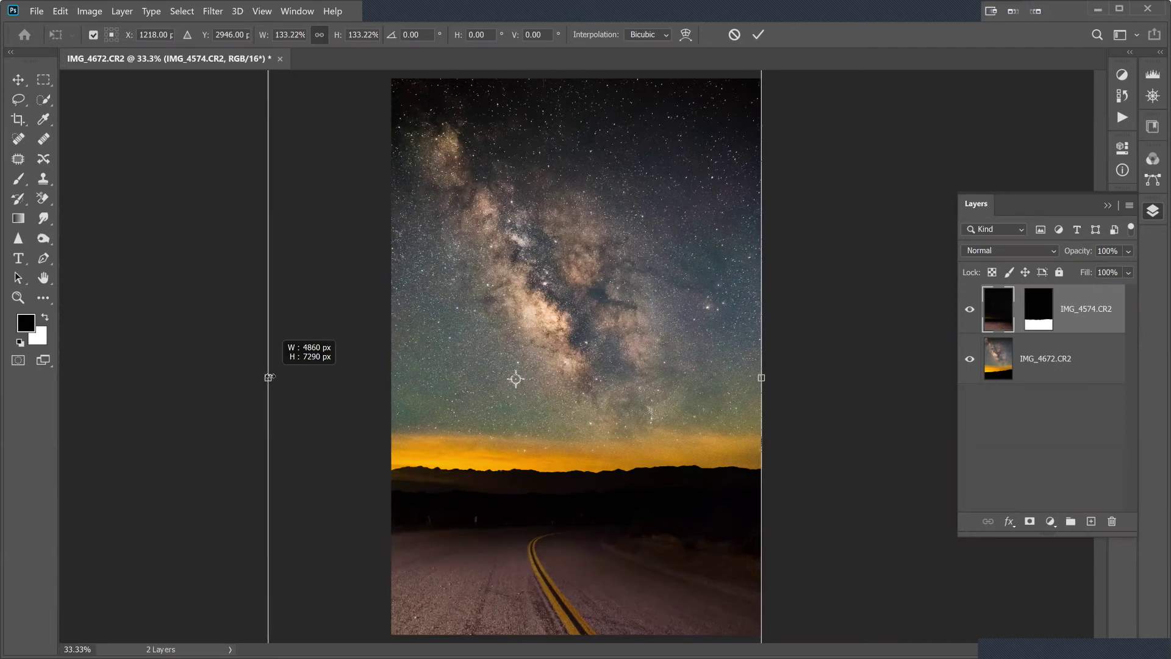
left_click_drag(540, 568, 539, 553)
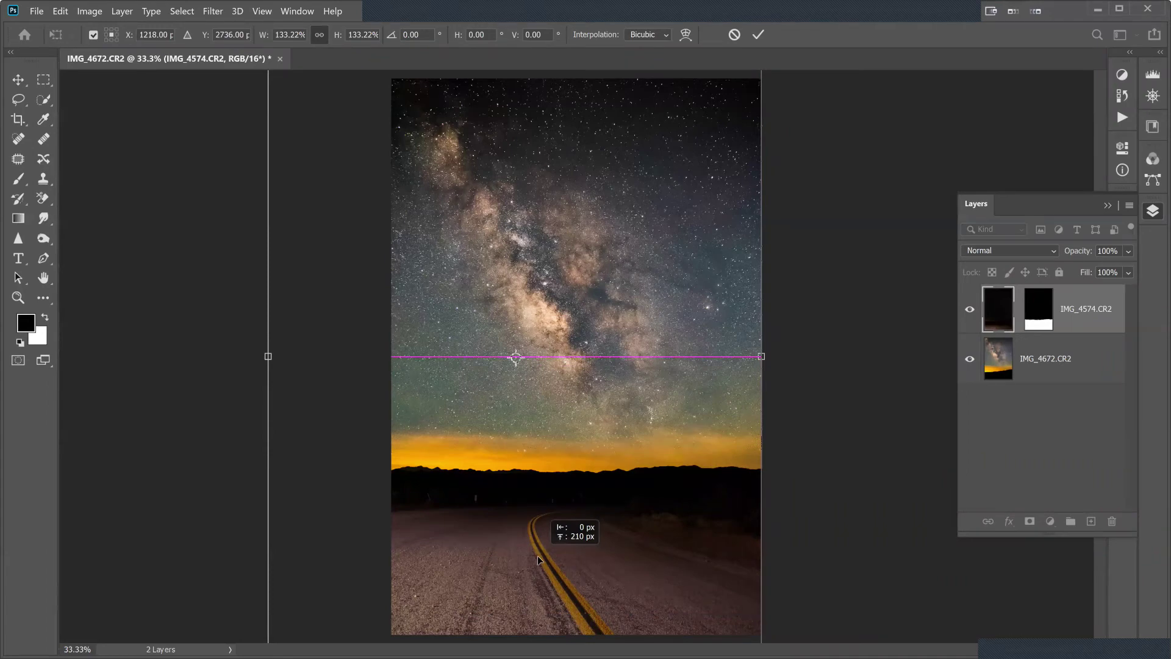
left_click_drag(538, 550, 536, 547)
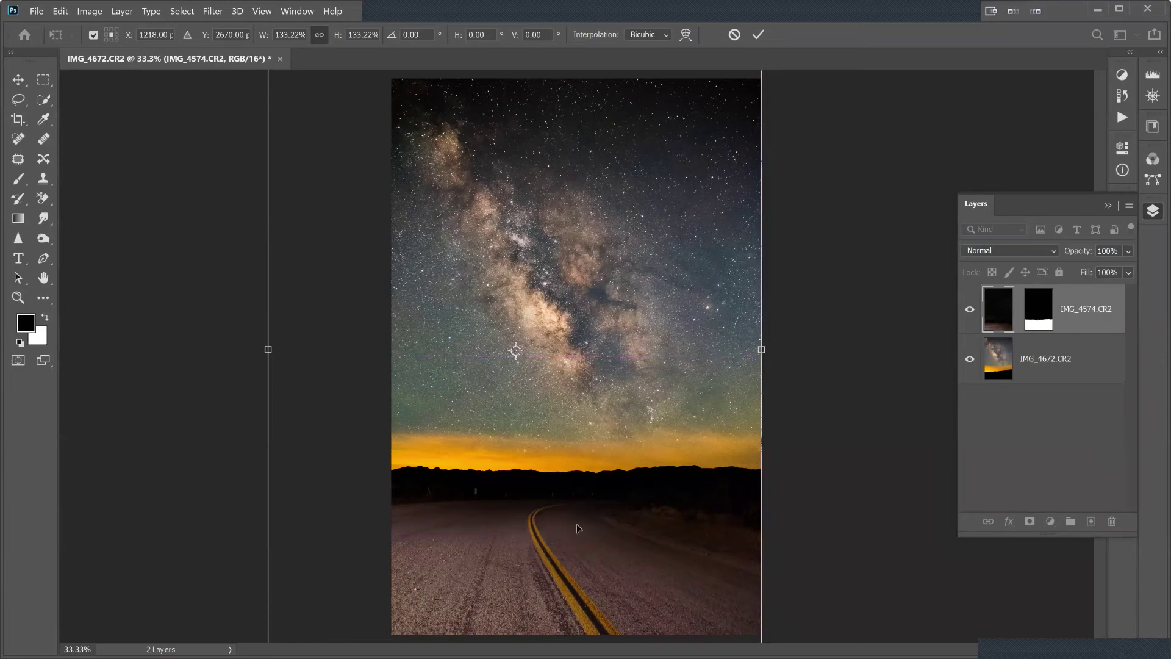
key("Return")
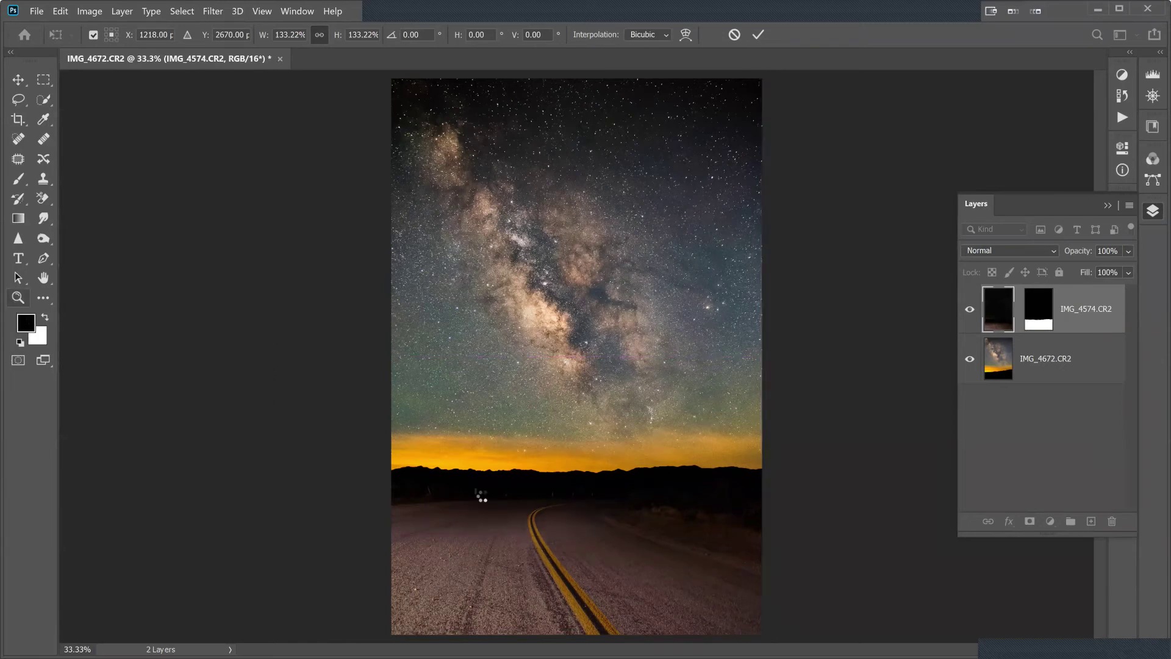
Remove the roadside posts and reflectors left of the road's curve with the Spot Healing Brush.
left_click(481, 497)
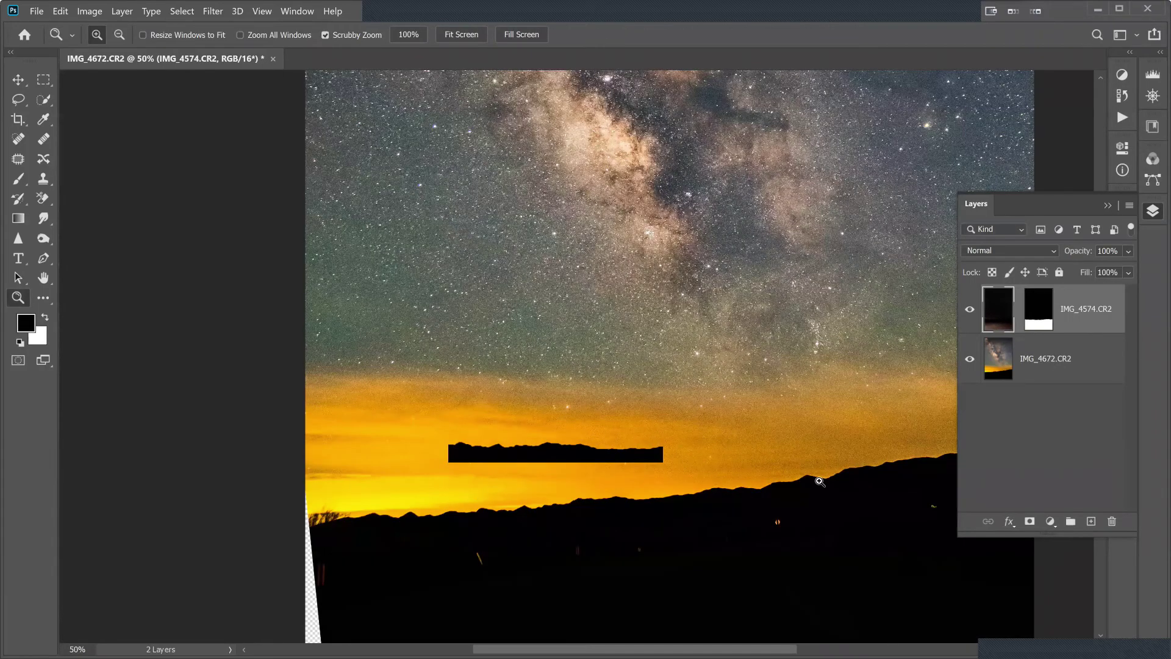
key("ctrl+plus")
key("ctrl+plus")
key("ctrl+plus")
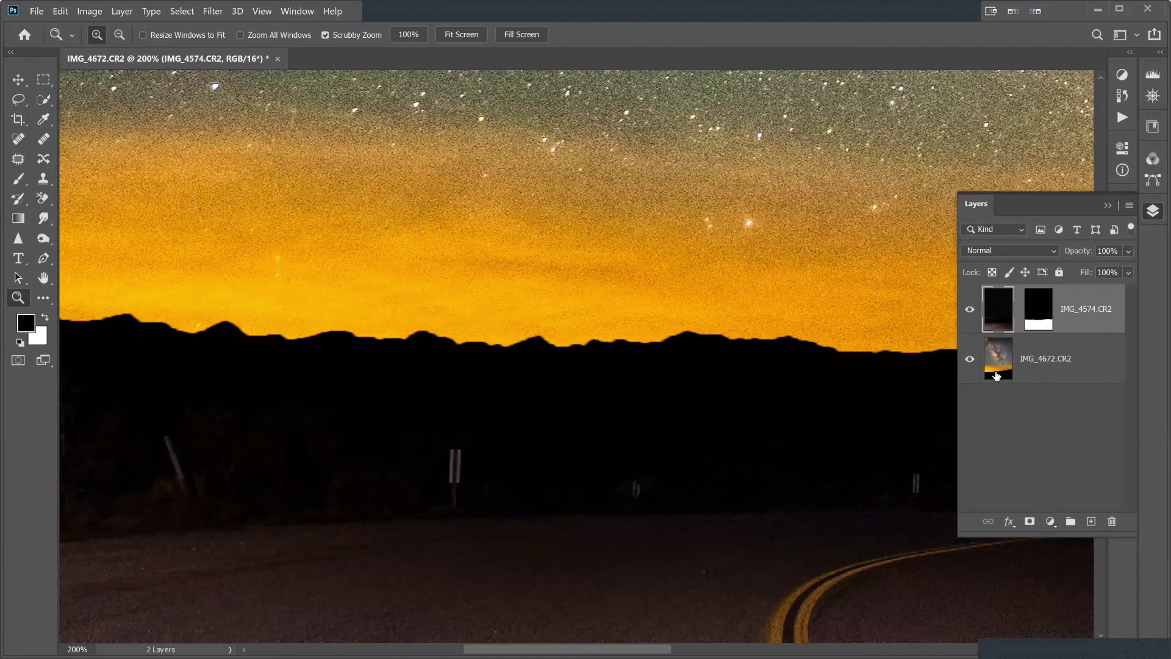
left_click(13, 135)
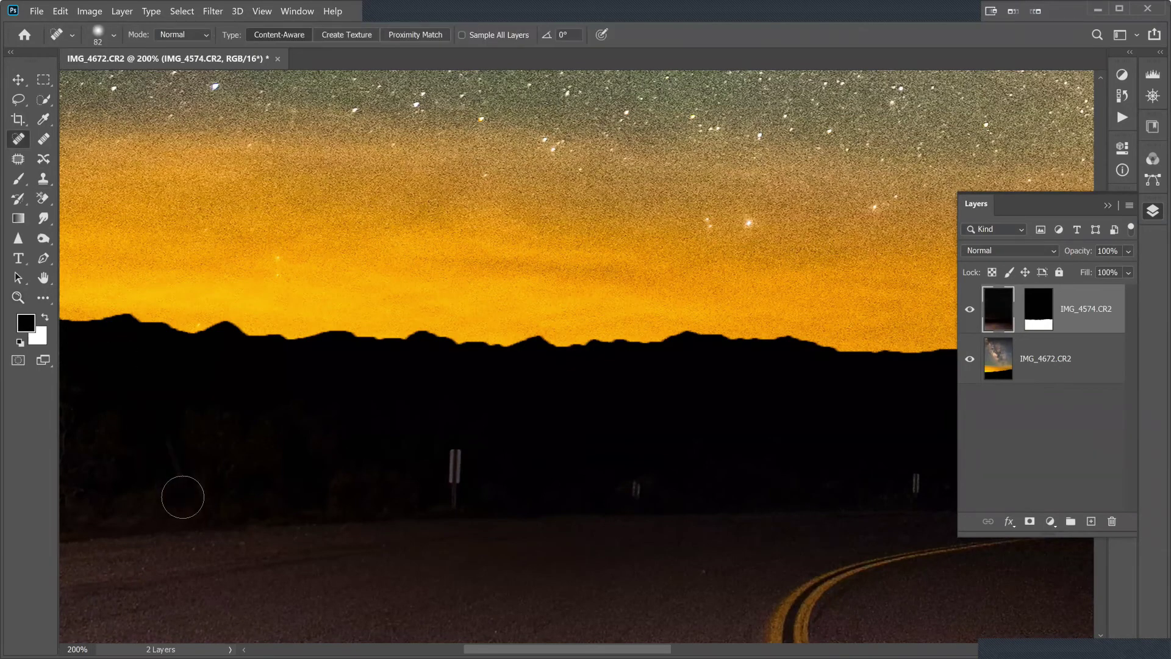
left_click(454, 489)
left_click(638, 488)
left_click_drag(443, 449, 465, 492)
left_click(916, 478)
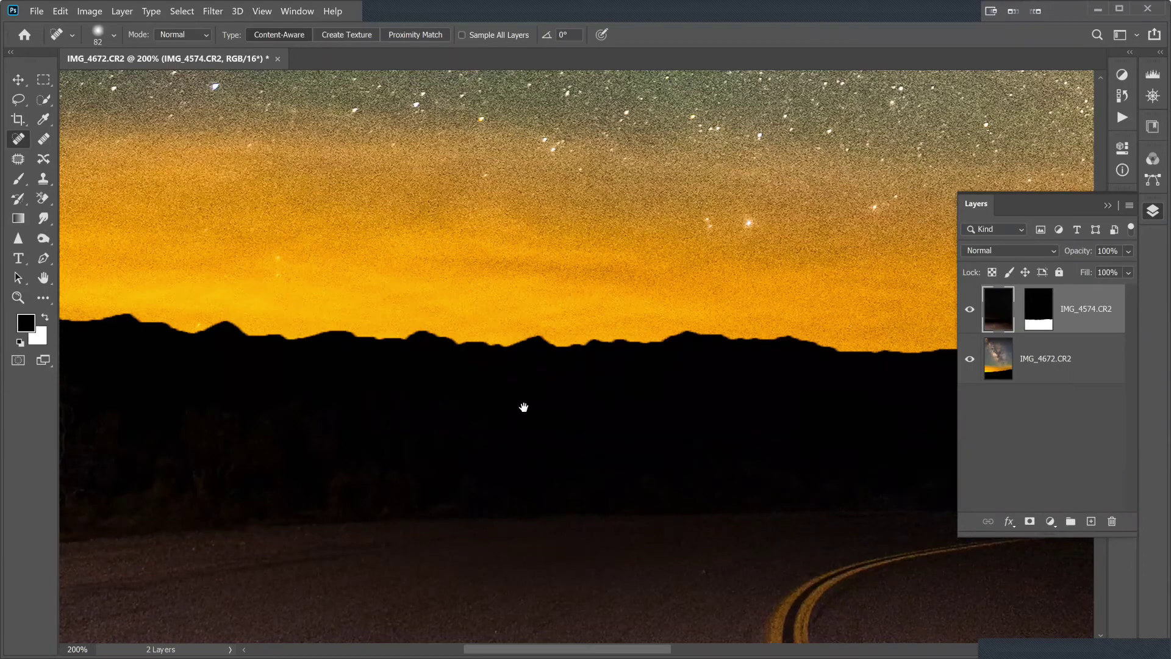
Heal away the reflector posts and red sign along the far roadside beyond the curve.
left_click_drag(523, 407, 496, 405)
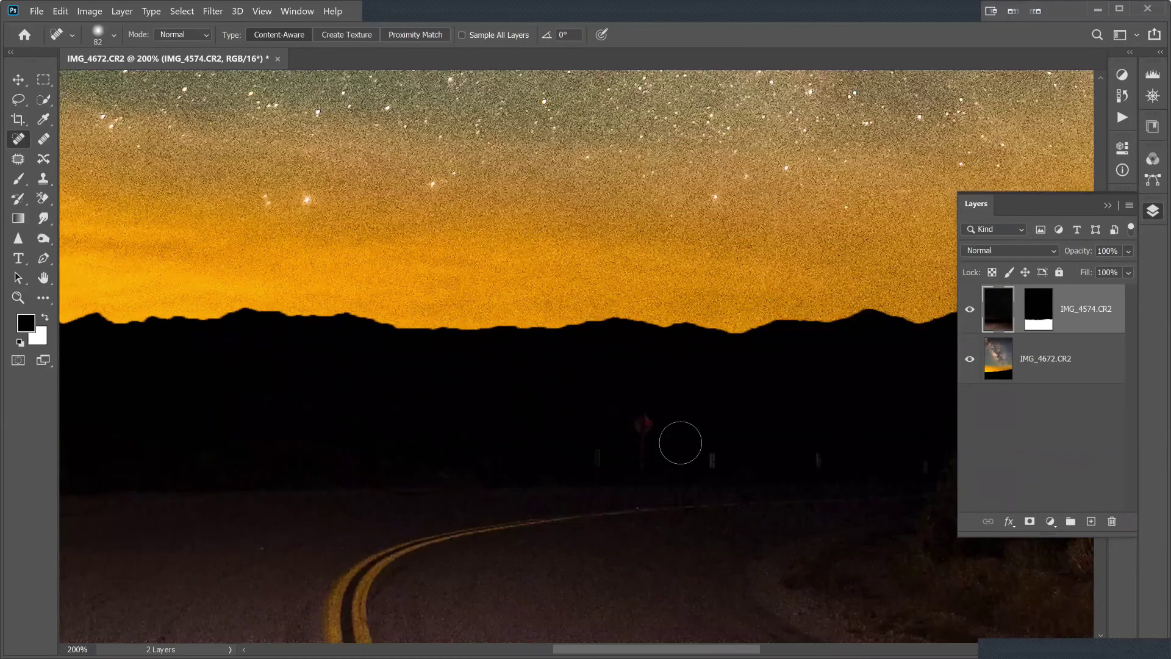
left_click(818, 458)
left_click(714, 454)
Reduce the Spot Healing Brush size to 39 px and remove the small bright spot on the distant center line.
left_click(105, 44)
left_click(56, 75)
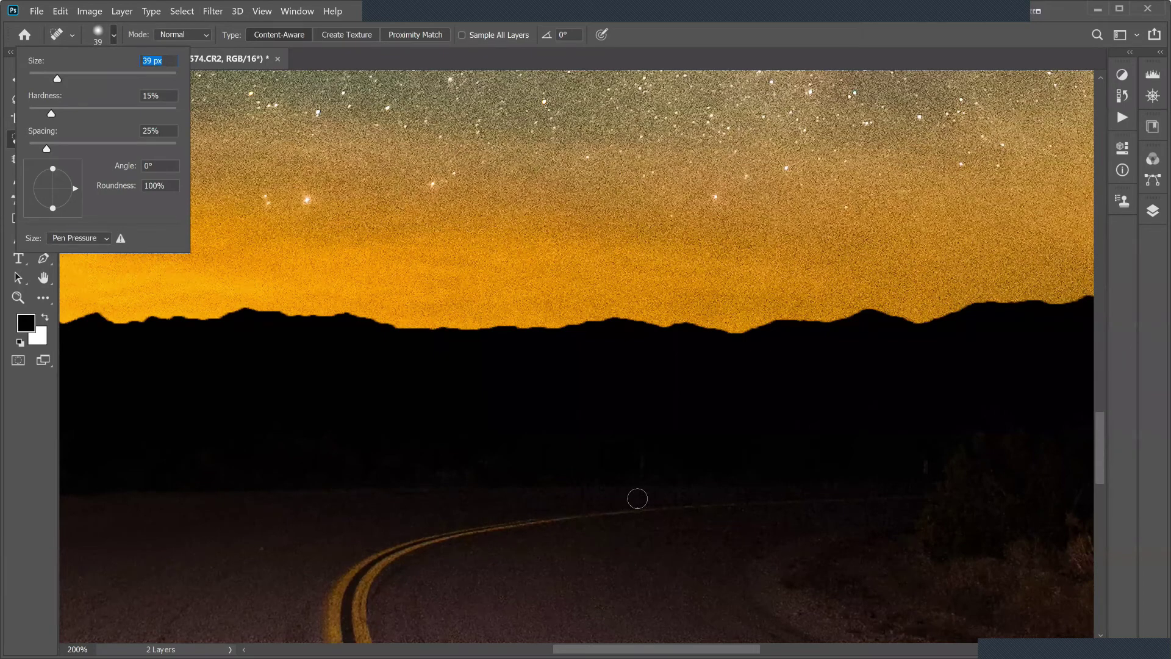
left_click(635, 502)
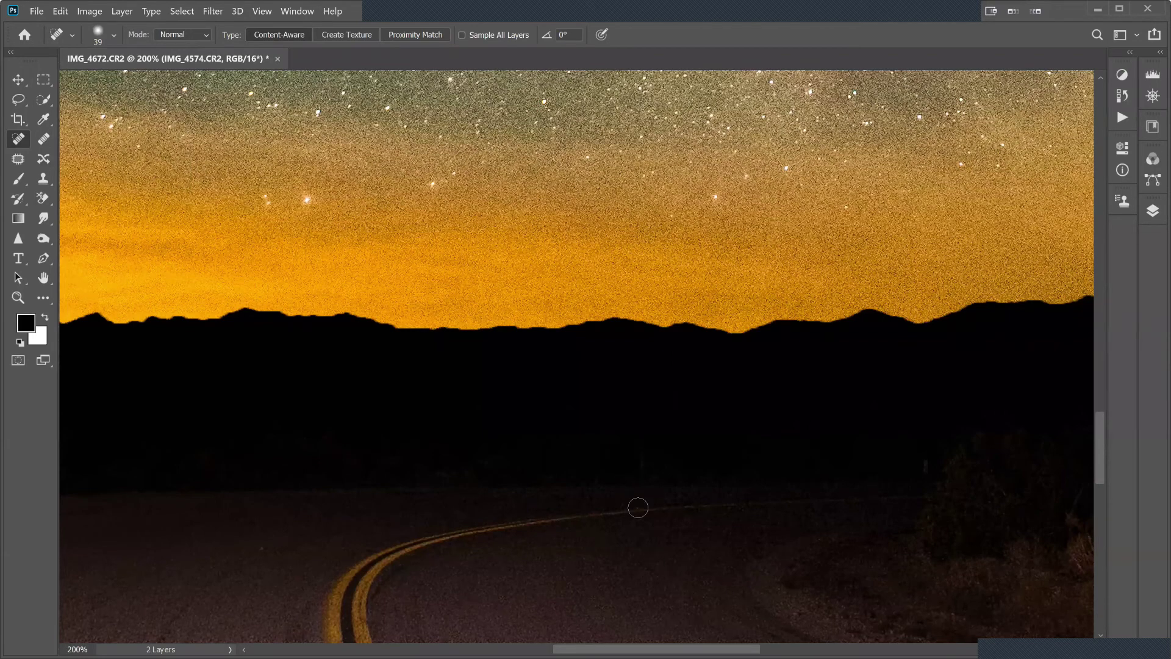
left_click(637, 507)
Paint out the small piece of debris on the gravel shoulder near the image's right edge with the Spot Healing Brush.
left_click_drag(671, 556, 640, 470)
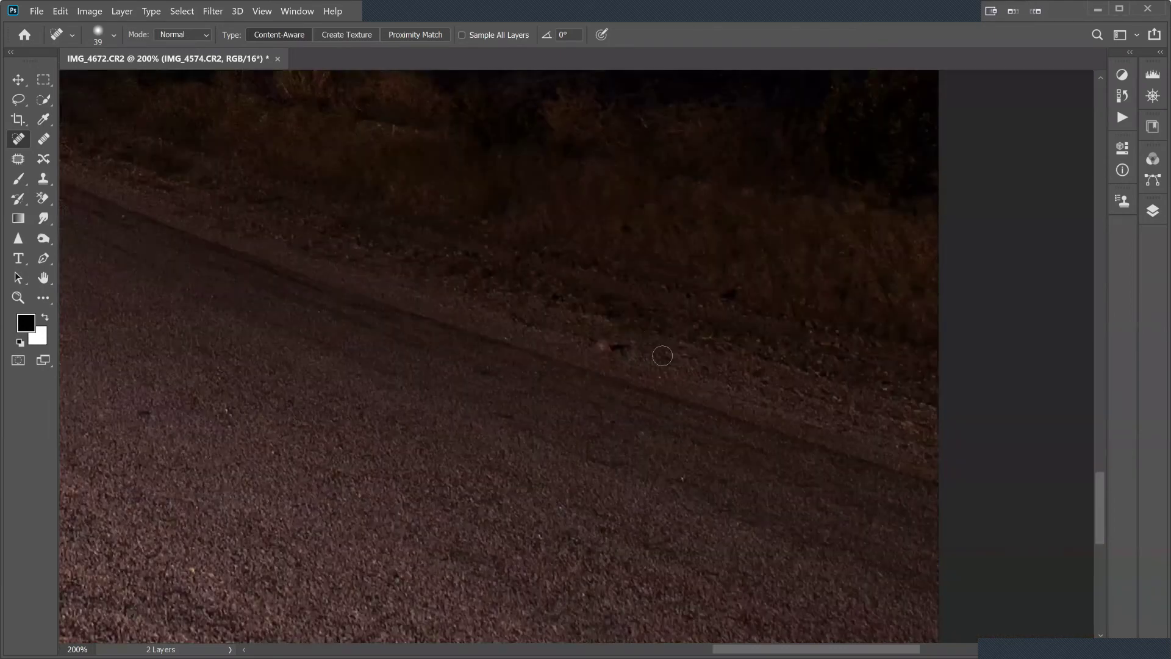
scroll(662, 355, "left", 1)
left_click_drag(583, 333, 666, 373)
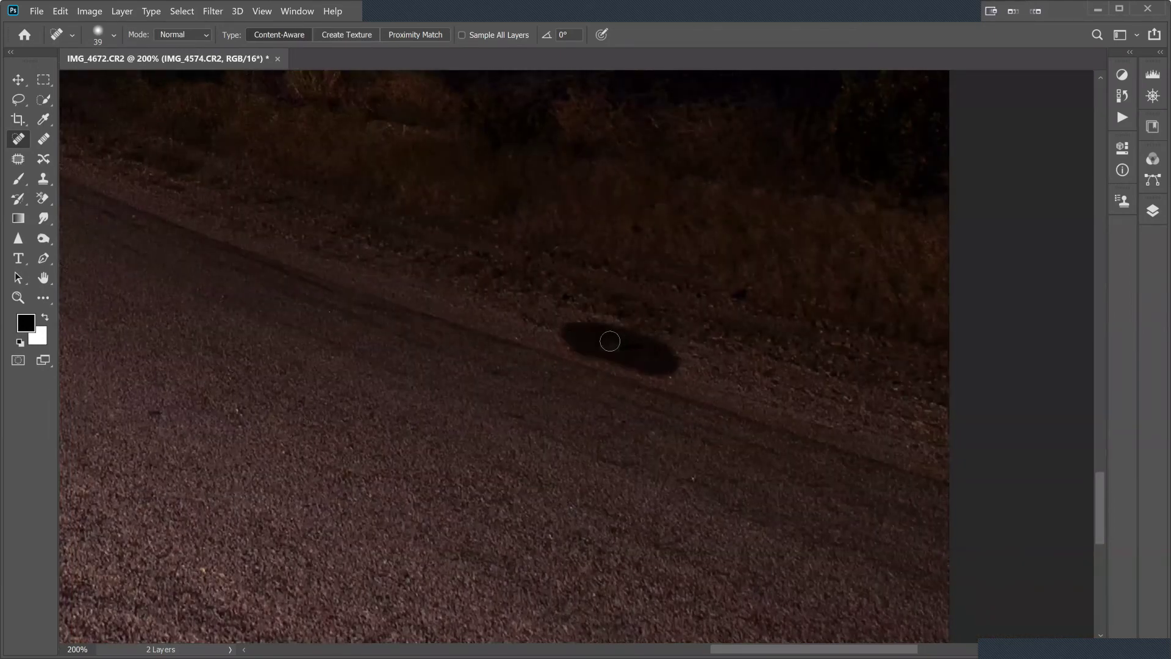
Remove the small bright specks on the asphalt around and right of the yellow center lines with the Spot Healing Brush.
left_click(694, 478)
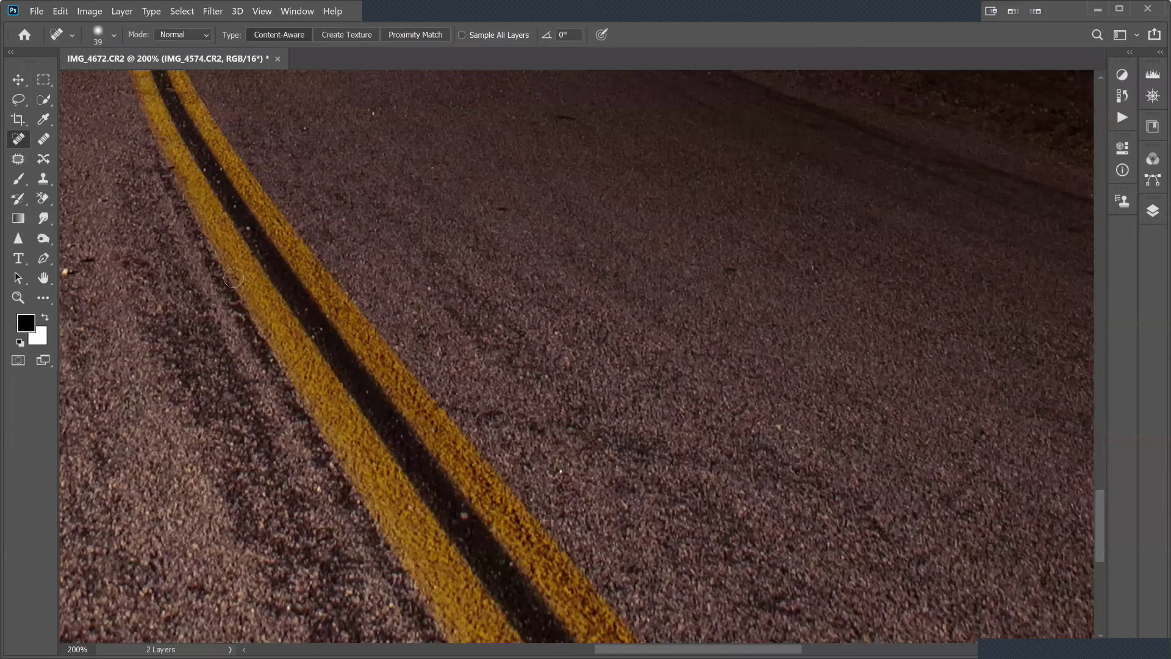
scroll(235, 278, "left", 3)
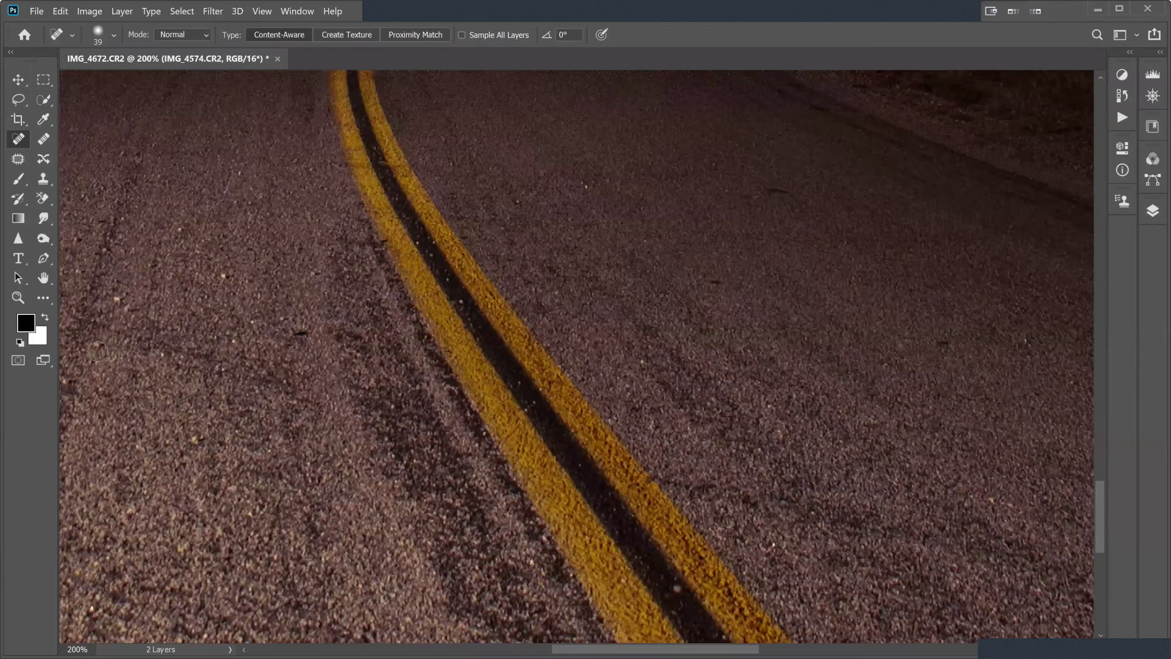
left_click(195, 440)
left_click_drag(392, 444, 240, 264)
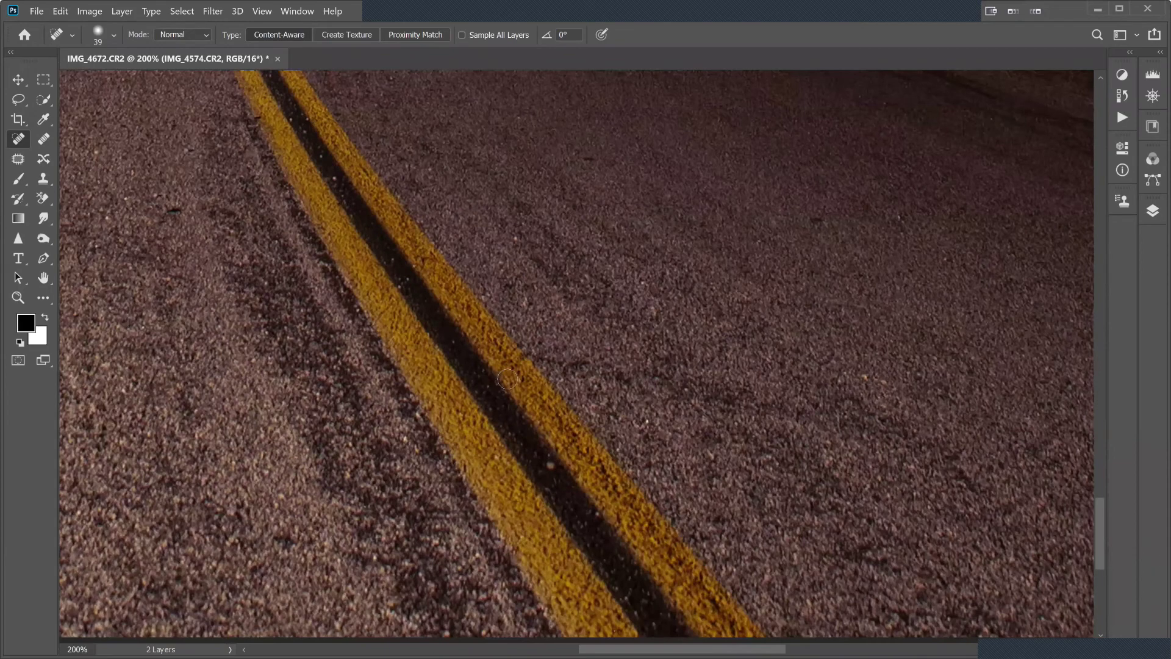
scroll(609, 357, "down", 3)
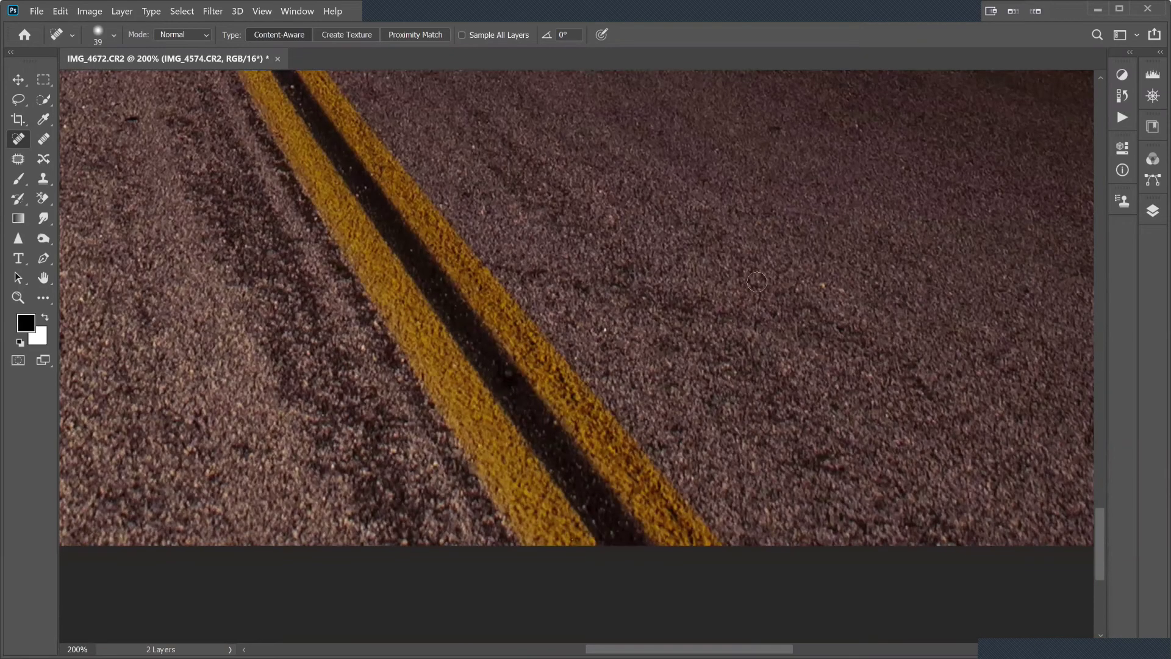
left_click(823, 279)
left_click(857, 127)
left_click(902, 171)
Heal the pale spots on the asphalt of the lane left of the center lines in the foreground.
mouse_move(383, 245)
left_mouse_down()
mouse_move(526, 240)
mouse_move(891, 300)
left_mouse_up()
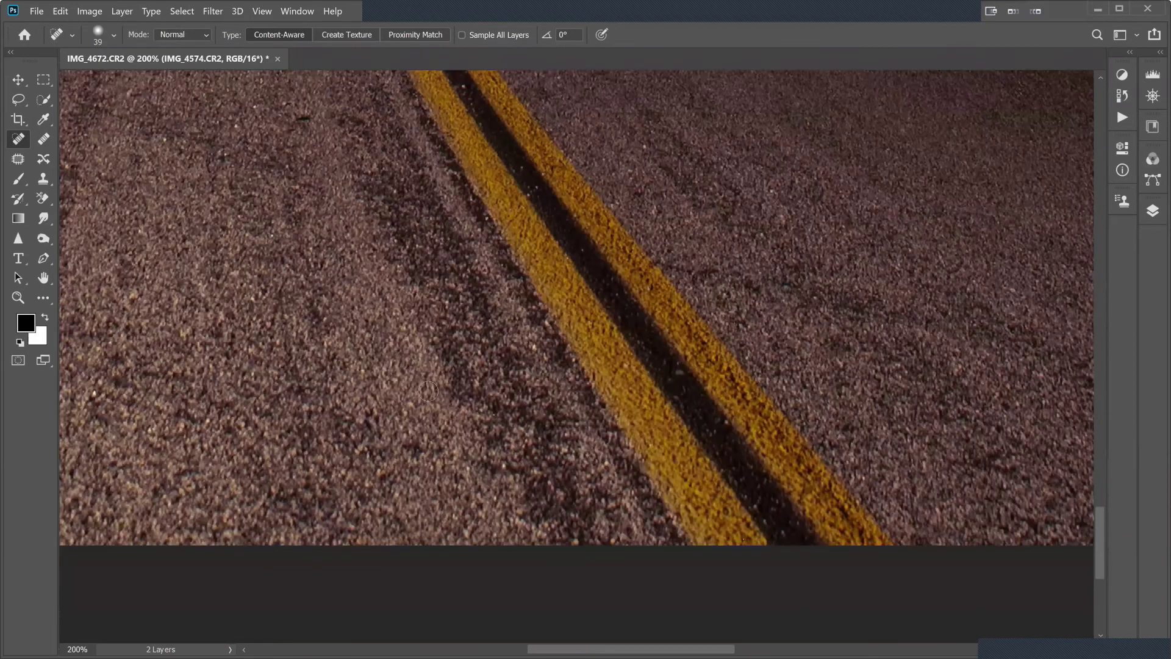
left_click_drag(322, 435, 653, 497)
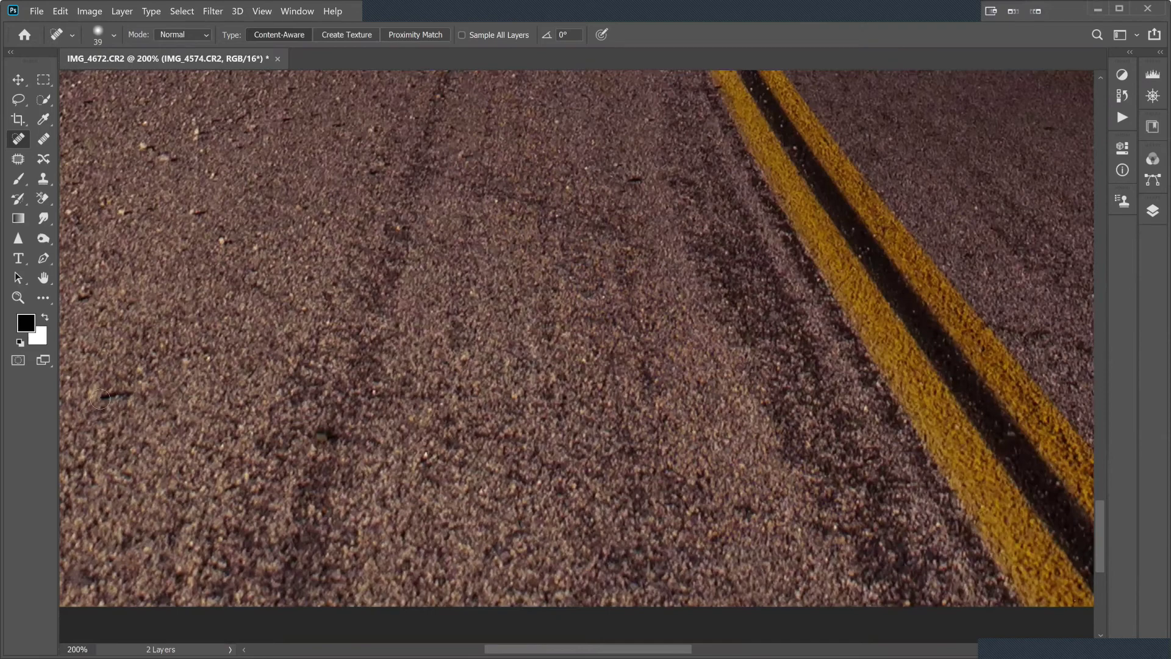
left_click(224, 240)
left_click(549, 214)
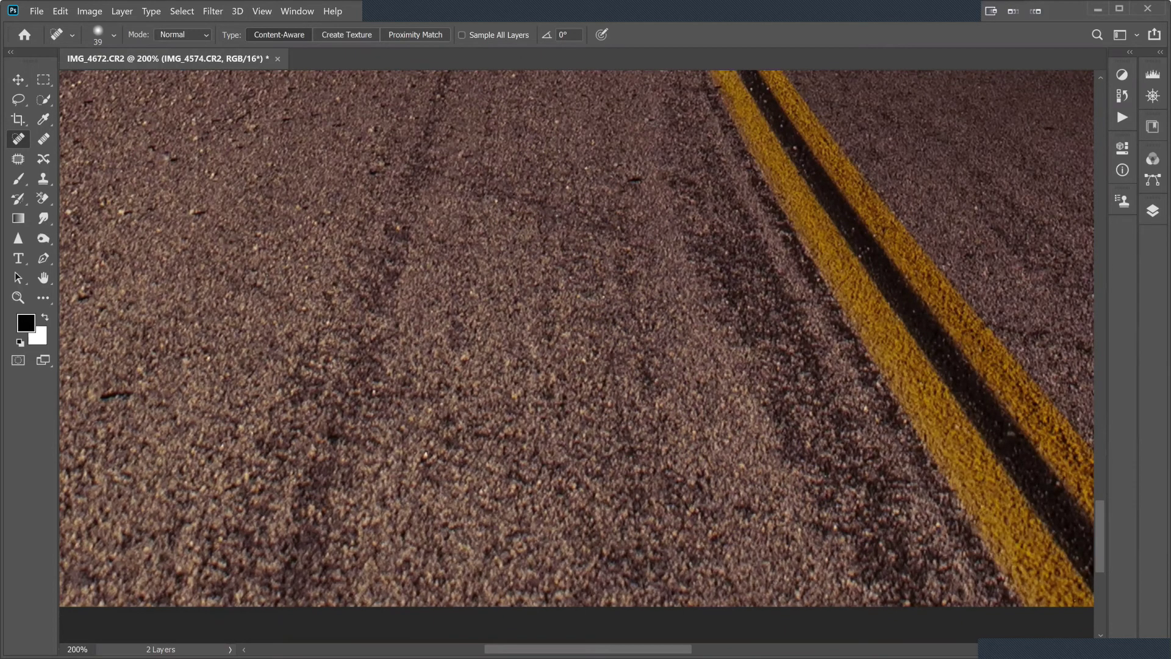
Heal the two remaining bright specks near the road's left edge with the Spot Healing Brush.
key("z")
left_click(410, 280, "alt")
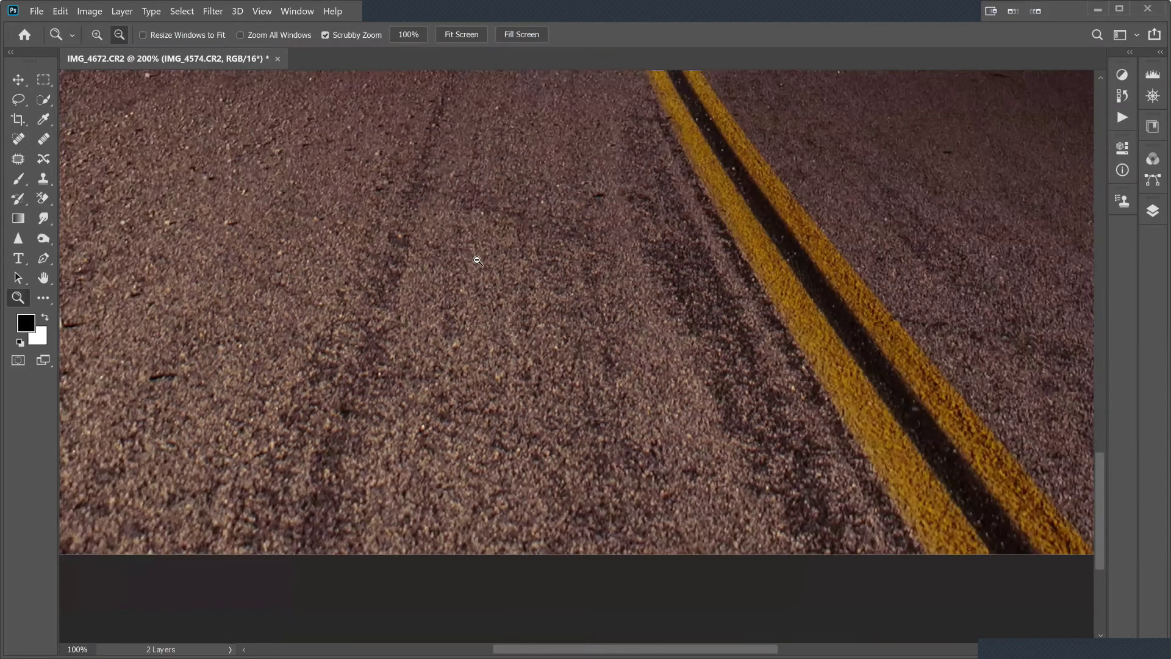
left_click(374, 295, "alt")
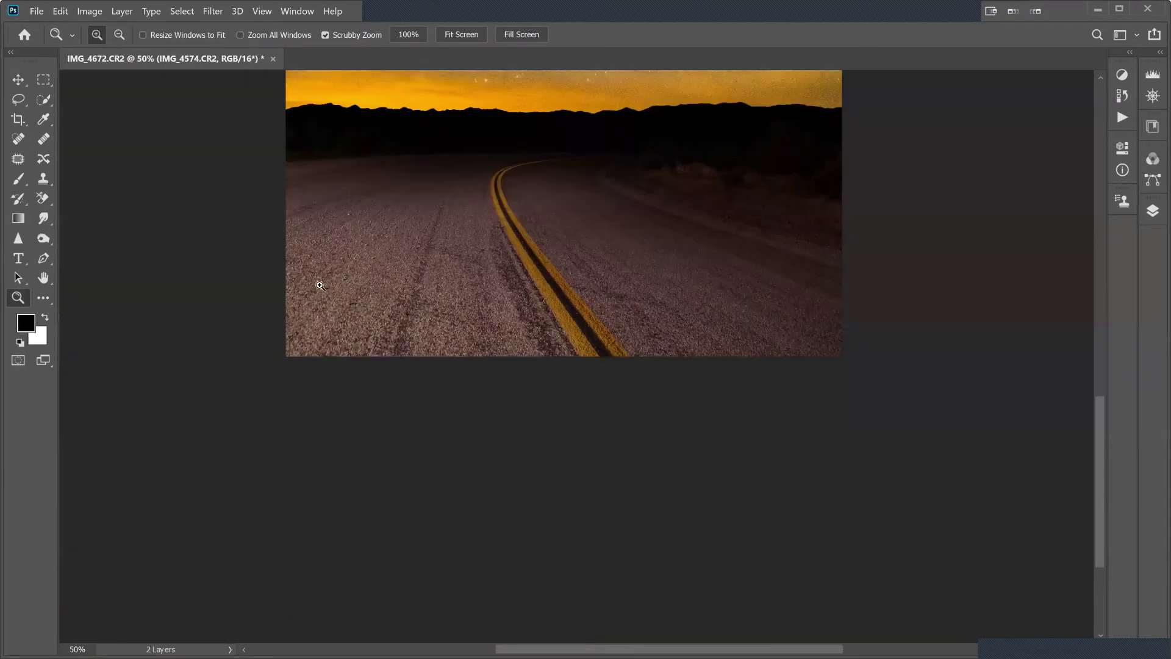
left_click(328, 285)
left_click(17, 140)
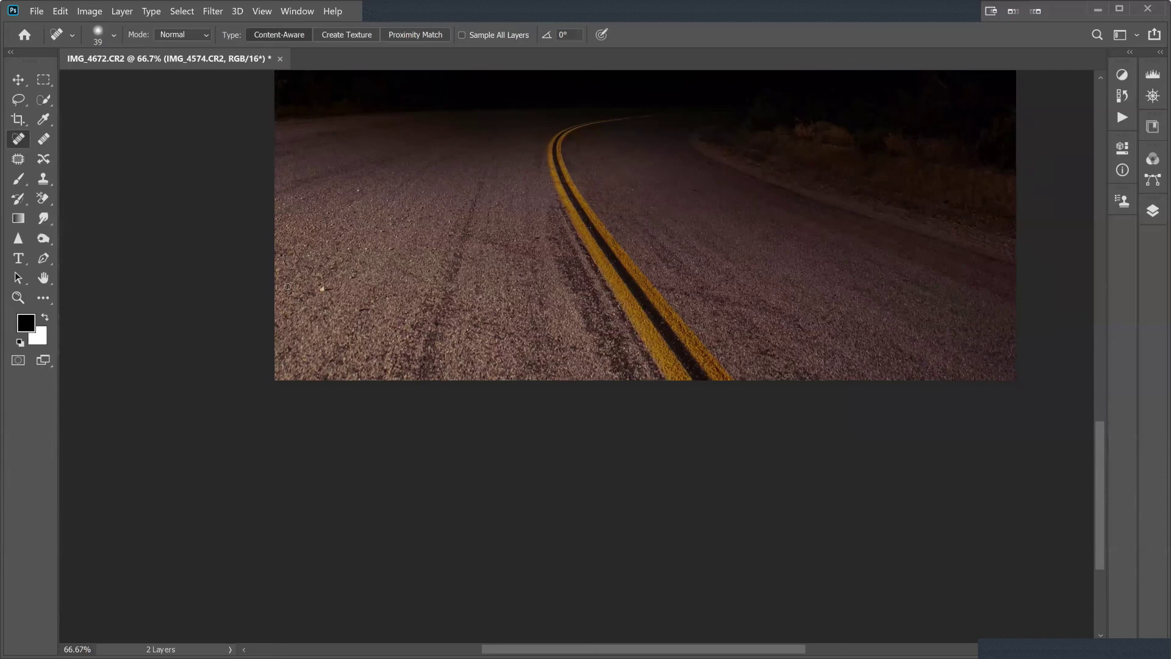
left_click_drag(323, 290, 319, 300)
left_click(354, 191)
key("z")
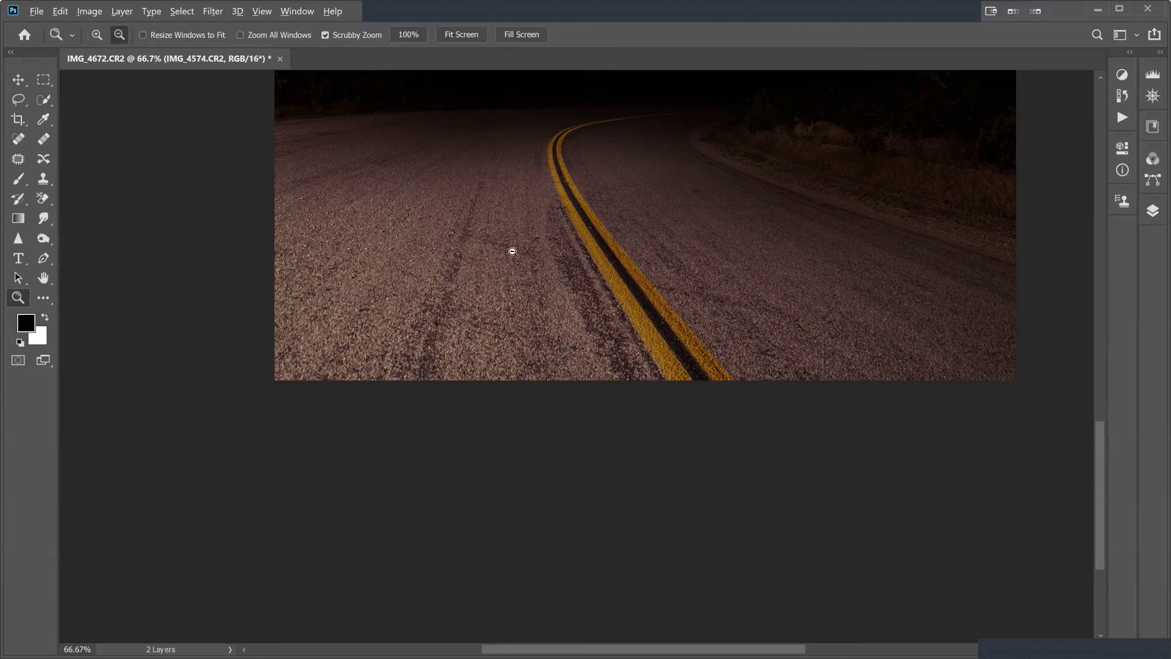
left_click(513, 251, "alt")
left_click(547, 232, "alt")
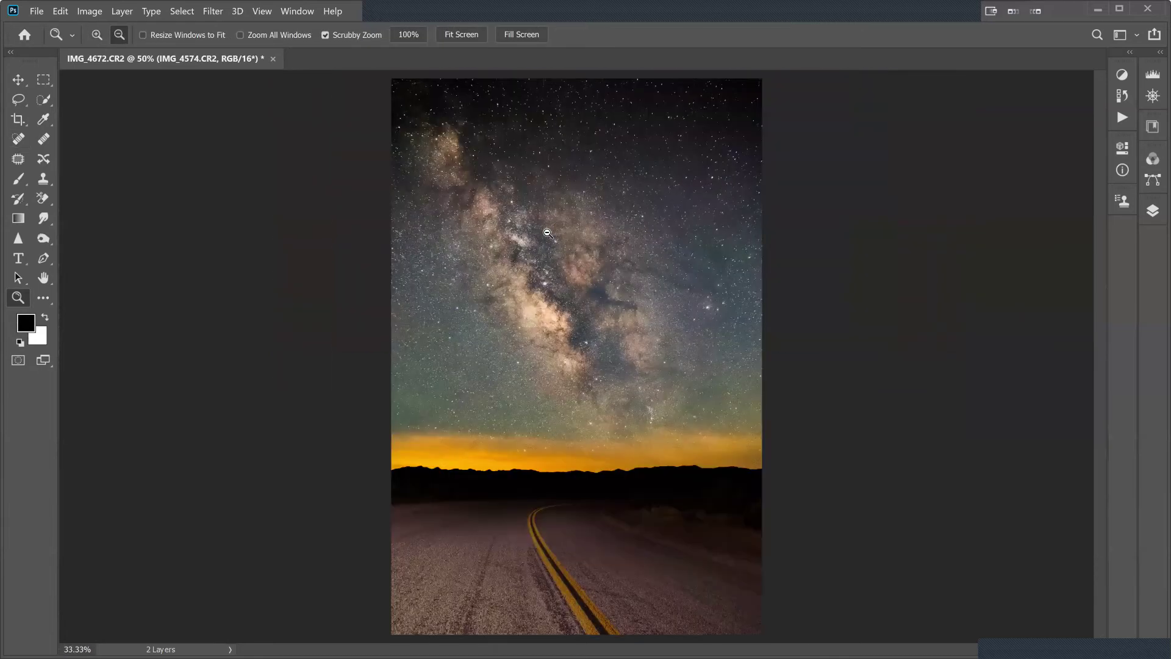
left_click(547, 325, "alt")
left_click(536, 314)
left_click(18, 122)
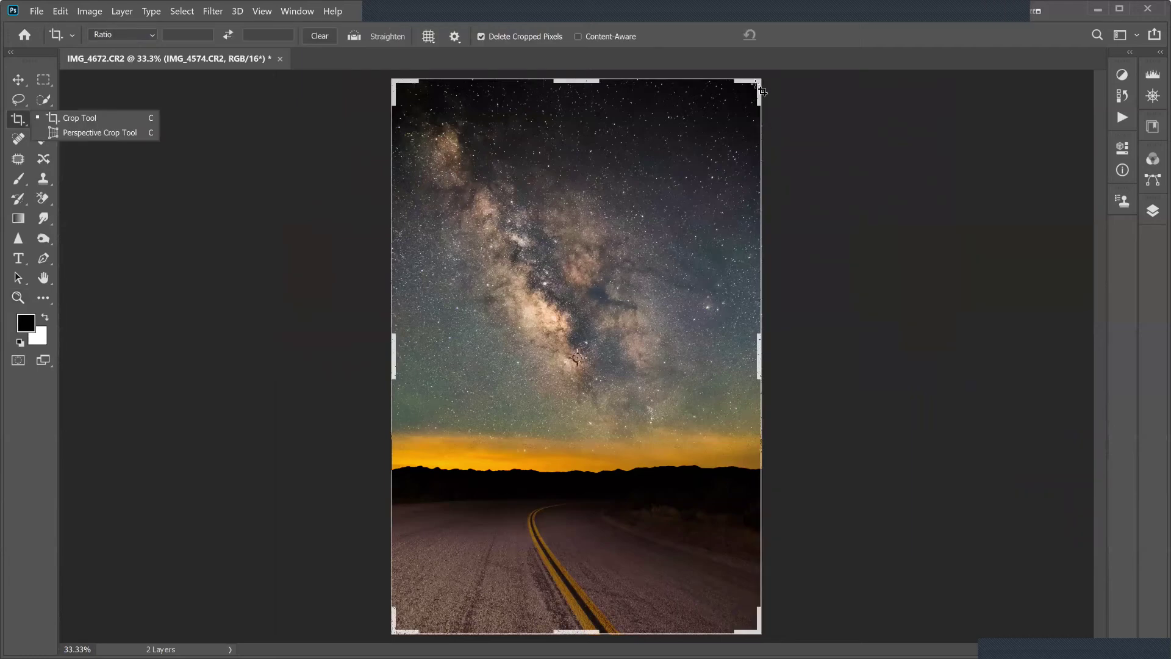
mouse_move(747, 101)
left_mouse_down()
mouse_move(741, 116)
mouse_move(757, 108)
mouse_move(761, 97)
mouse_move(742, 110)
mouse_move(757, 84)
mouse_move(743, 113)
mouse_move(757, 106)
left_mouse_up()
left_click_drag(632, 214, 641, 215)
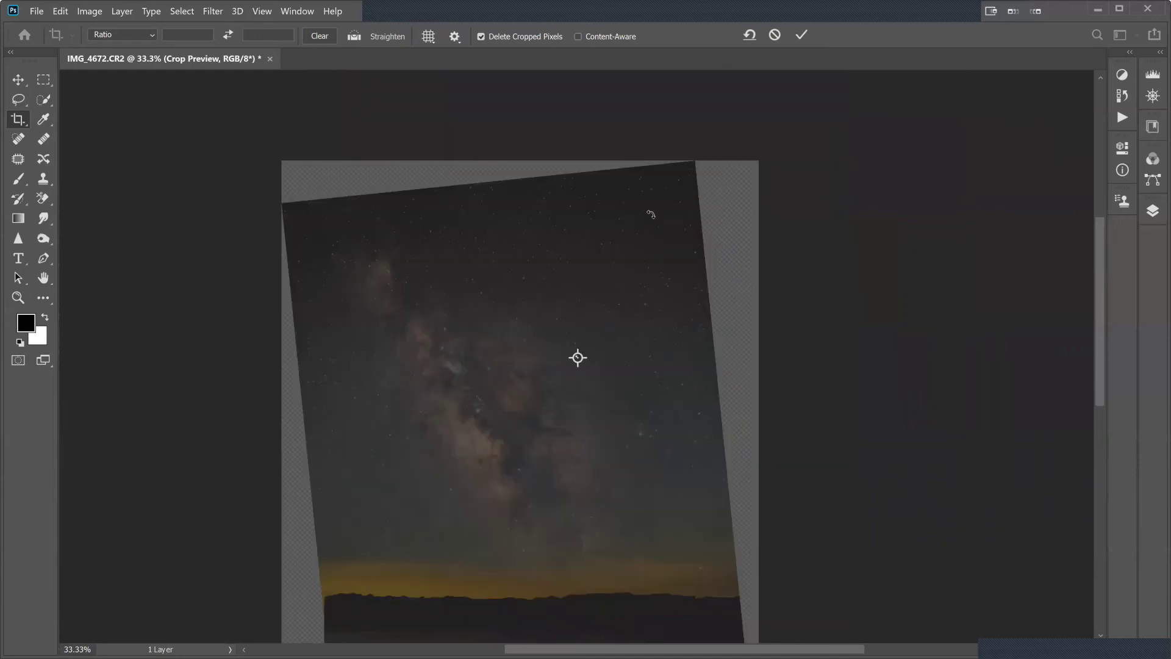
key("Escape")
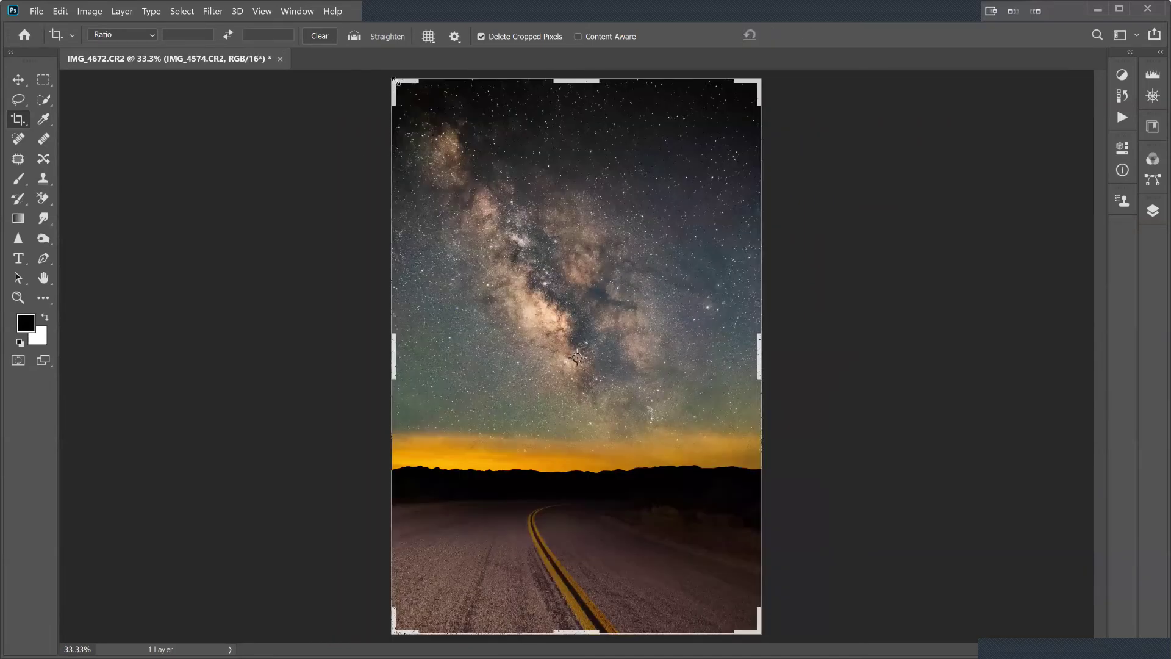
Crop the composite slightly tighter on all sides, with the image shifted about 182 px left within the crop frame.
left_click_drag(395, 82, 410, 101)
mouse_move(749, 95)
left_mouse_down()
mouse_move(736, 102)
mouse_move(744, 110)
left_mouse_up()
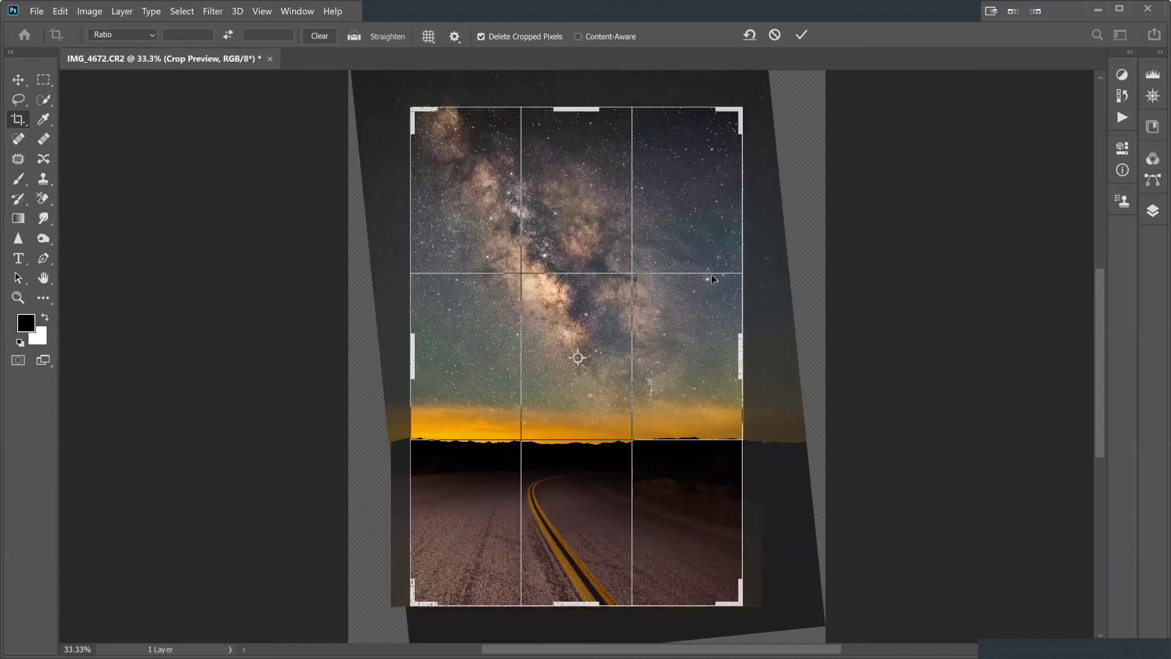
left_click_drag(633, 244, 626, 244)
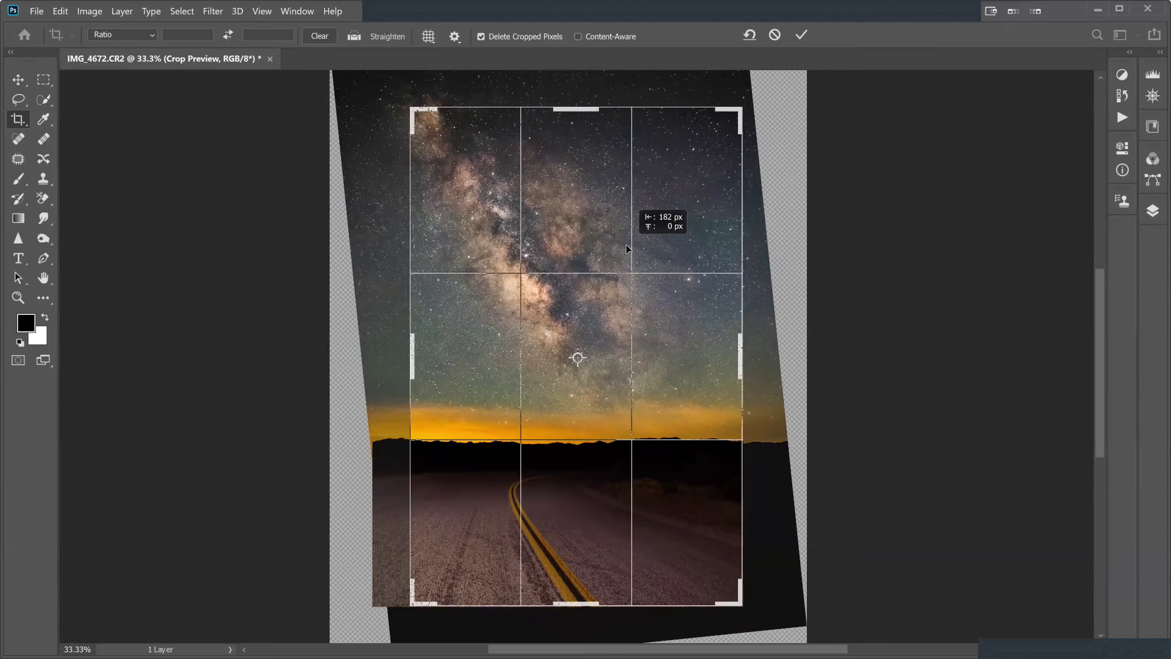
left_click_drag(626, 244, 626, 244)
key("Return")
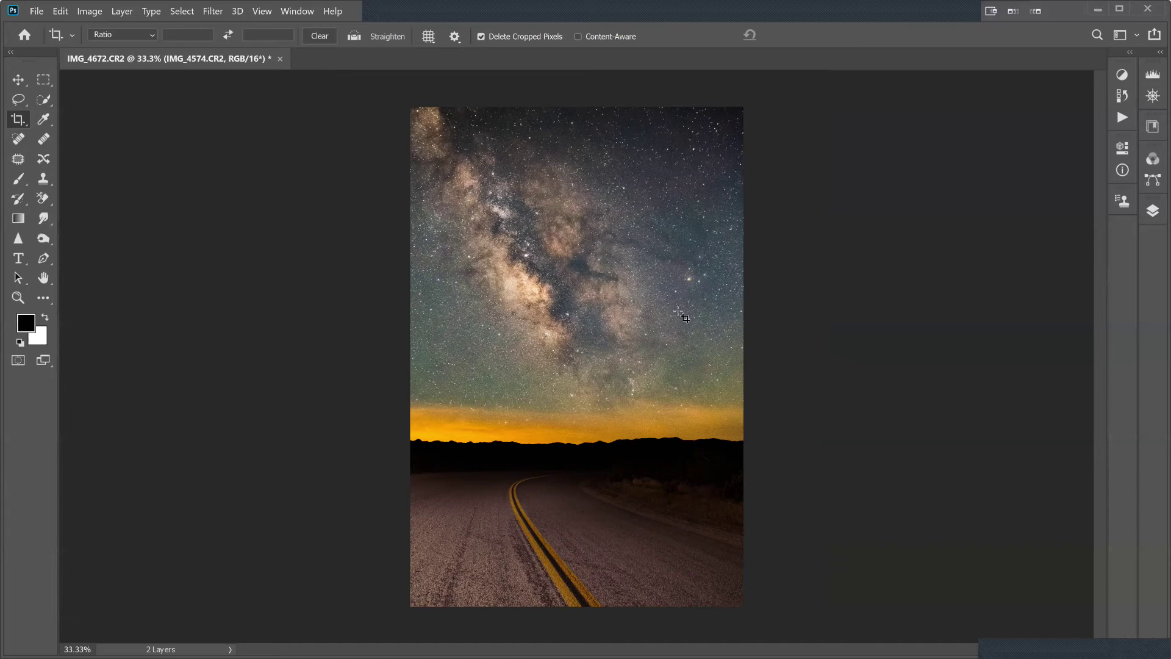
Try moving the IMG_4672.CR2 sky layer down behind the mountain silhouette to hide the orange horizon glow, and undo the move.
left_click(1153, 212)
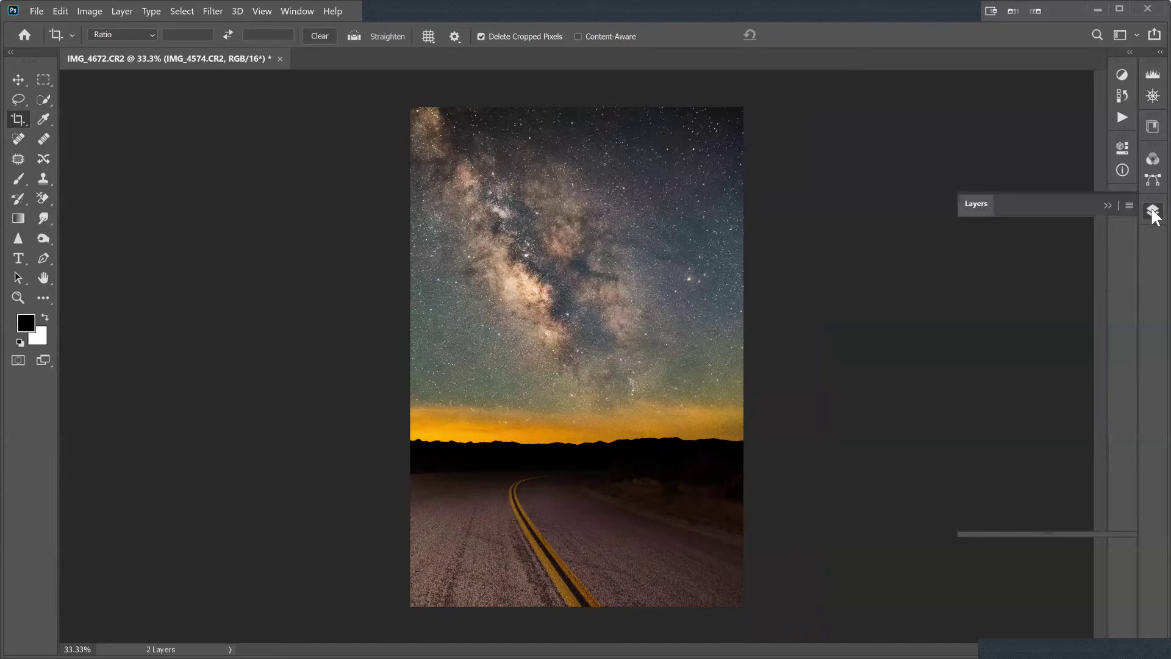
left_click(999, 366)
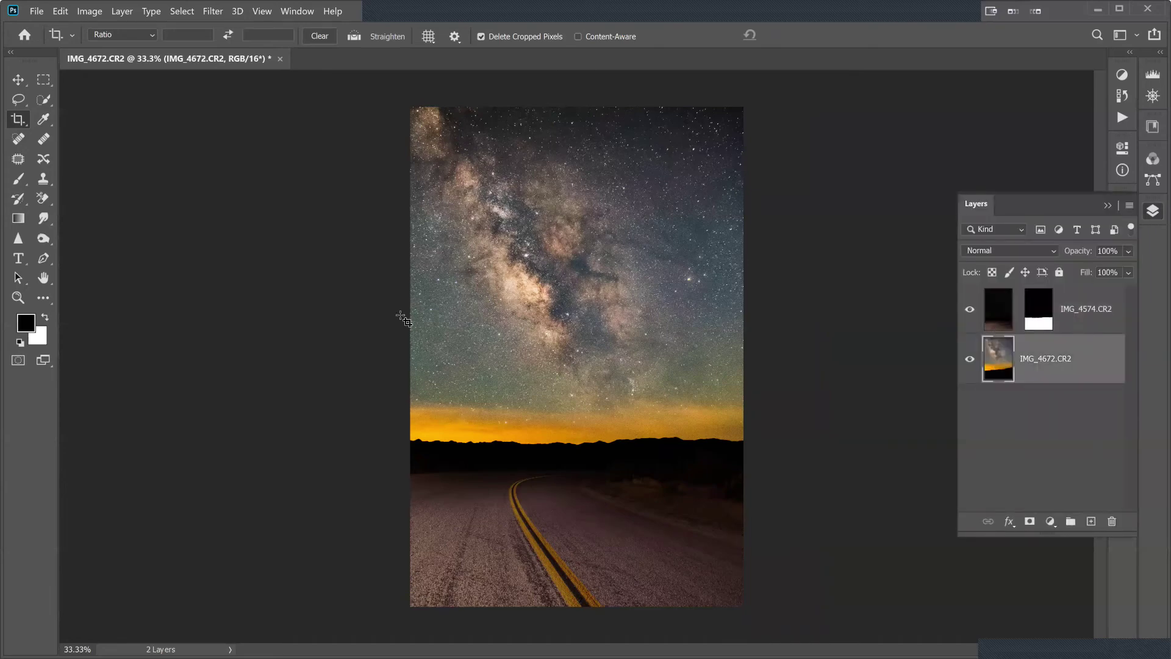
key("v")
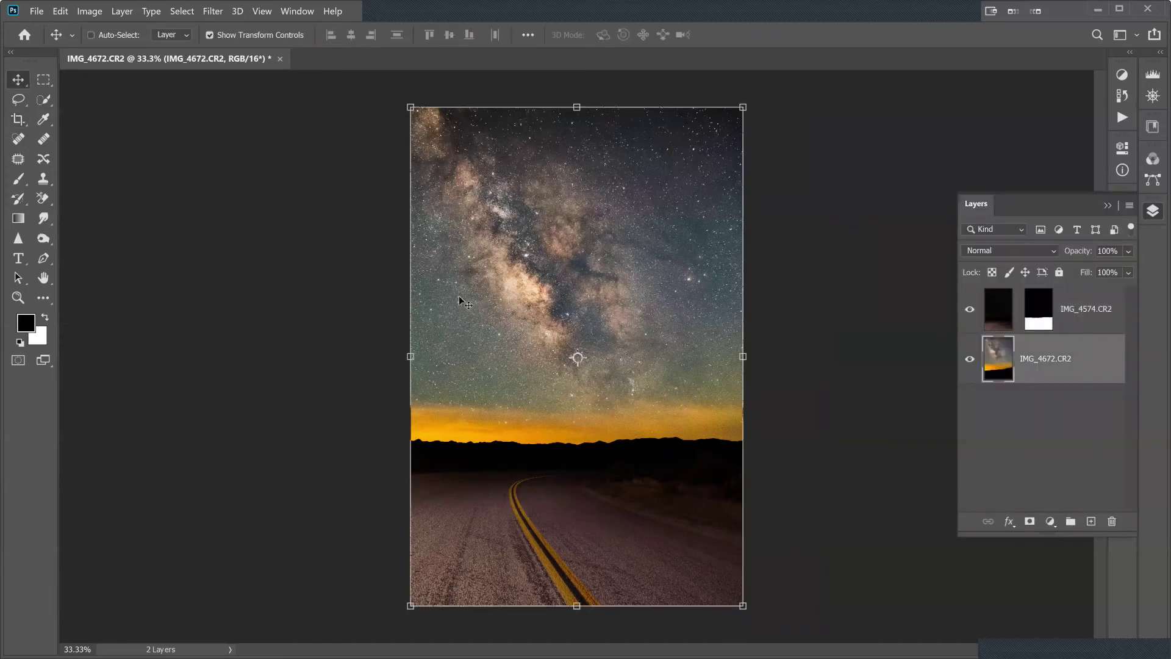
left_click_drag(458, 295, 458, 313)
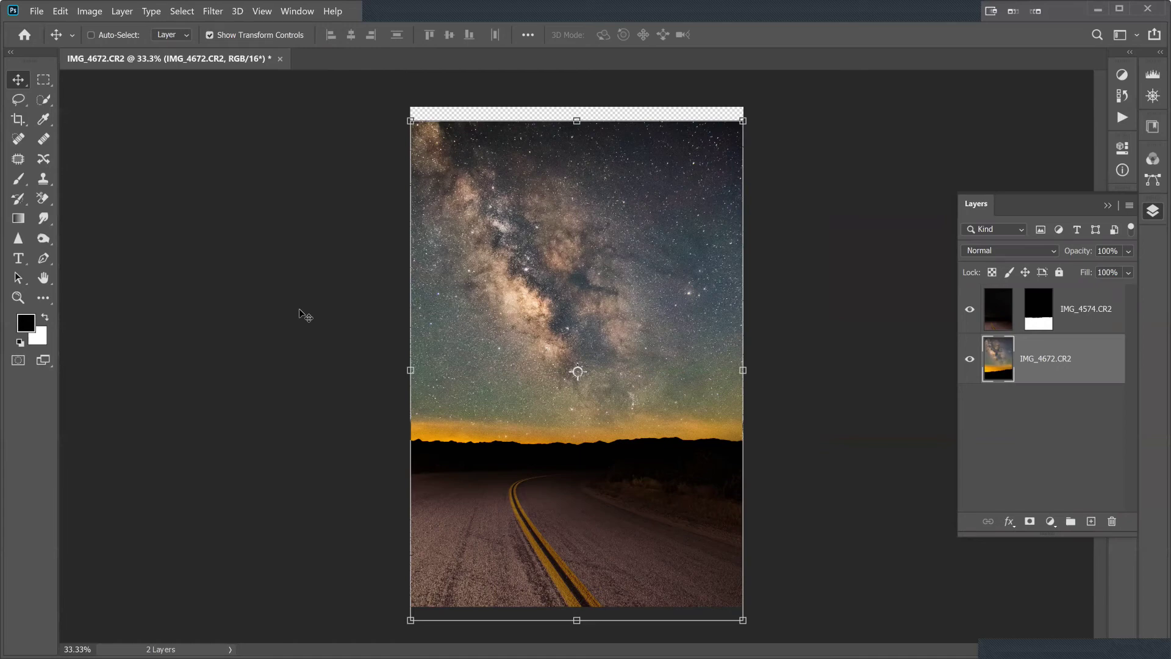
left_click_drag(489, 289, 464, 314)
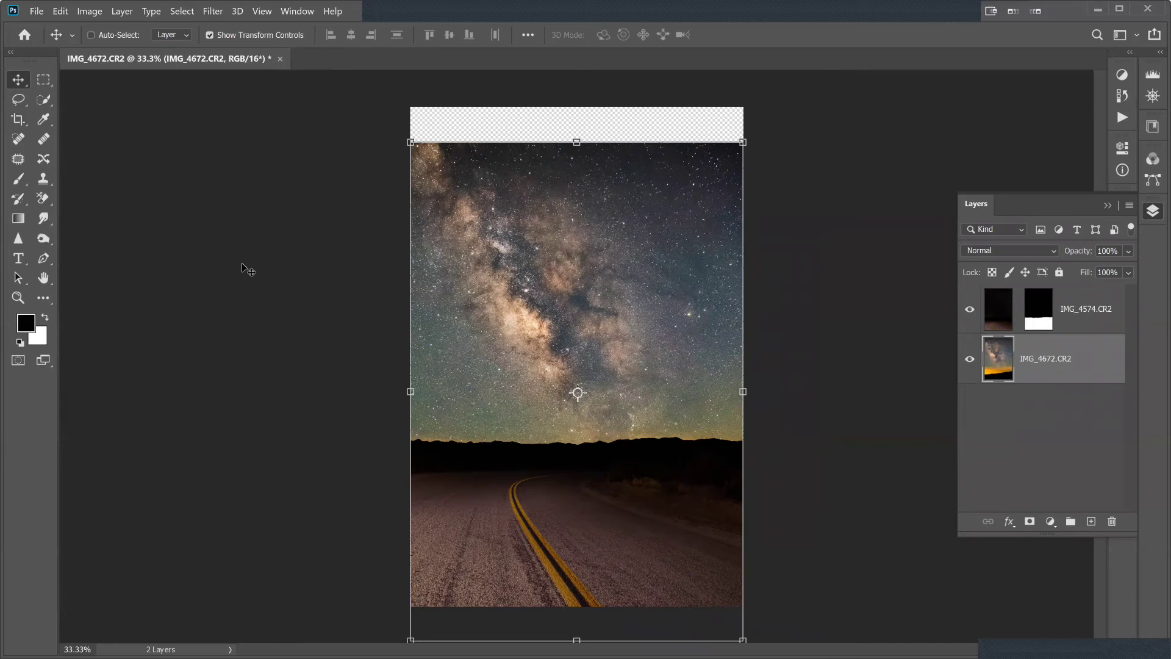
key("ctrl+z")
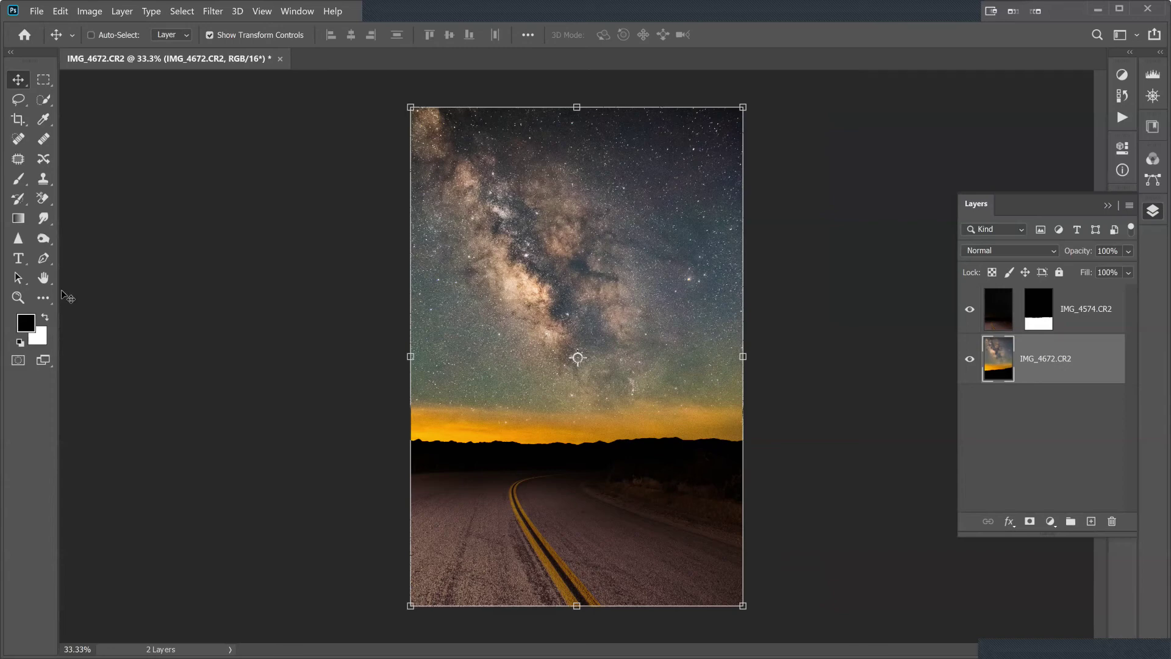
left_click(19, 298)
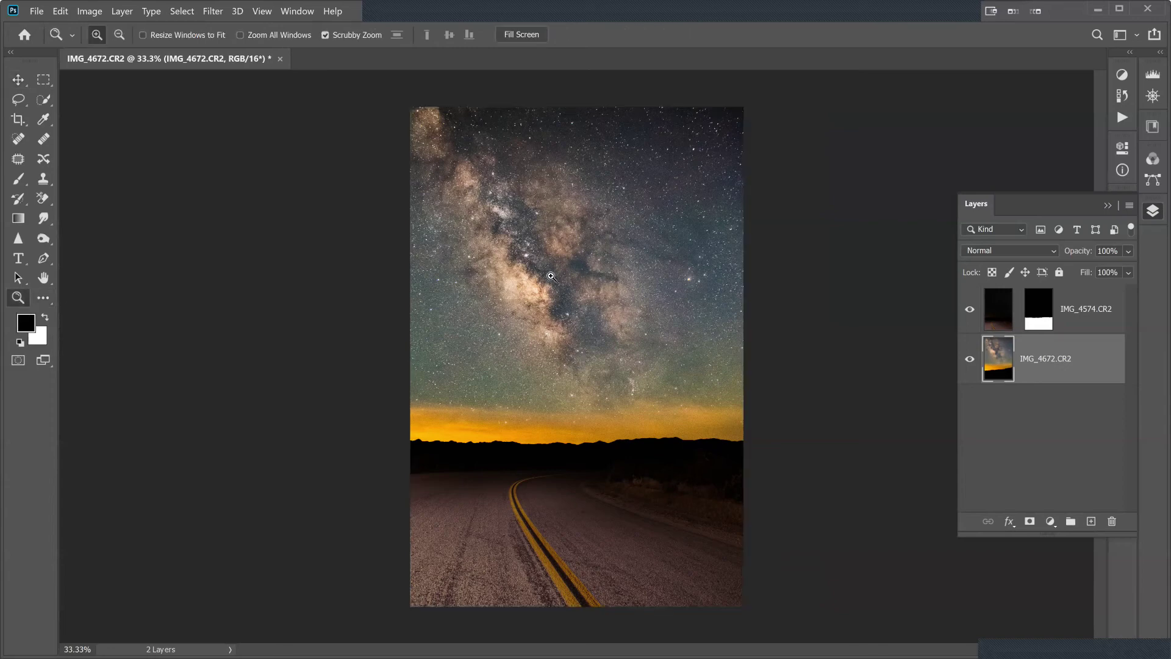
left_click(700, 277)
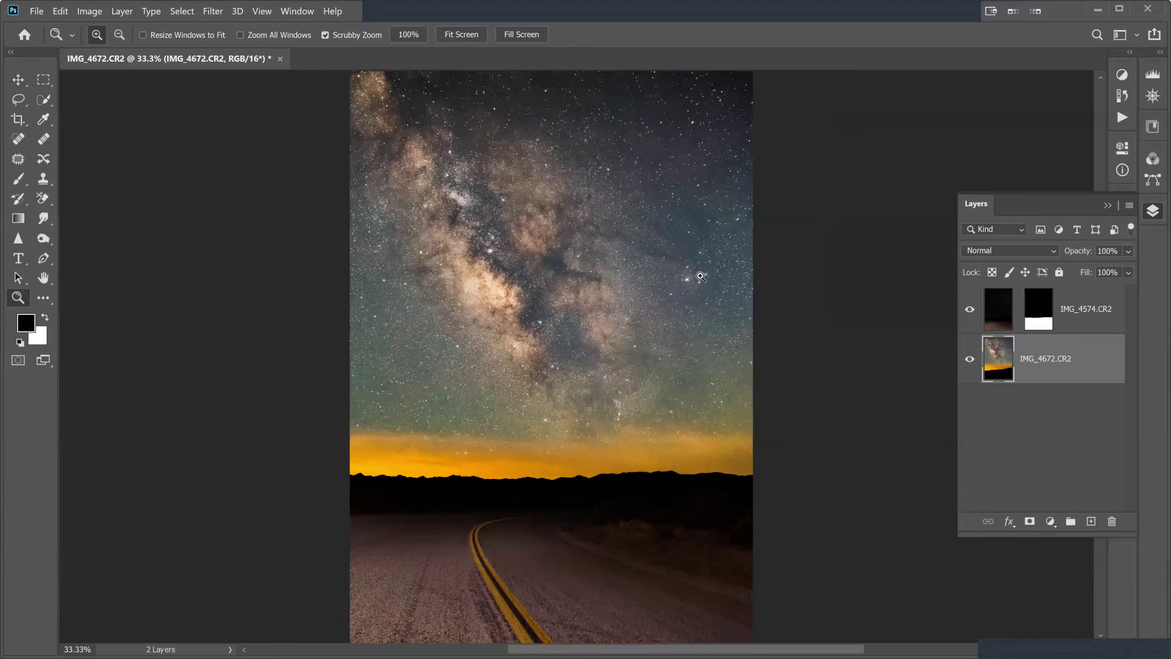
left_click(700, 278)
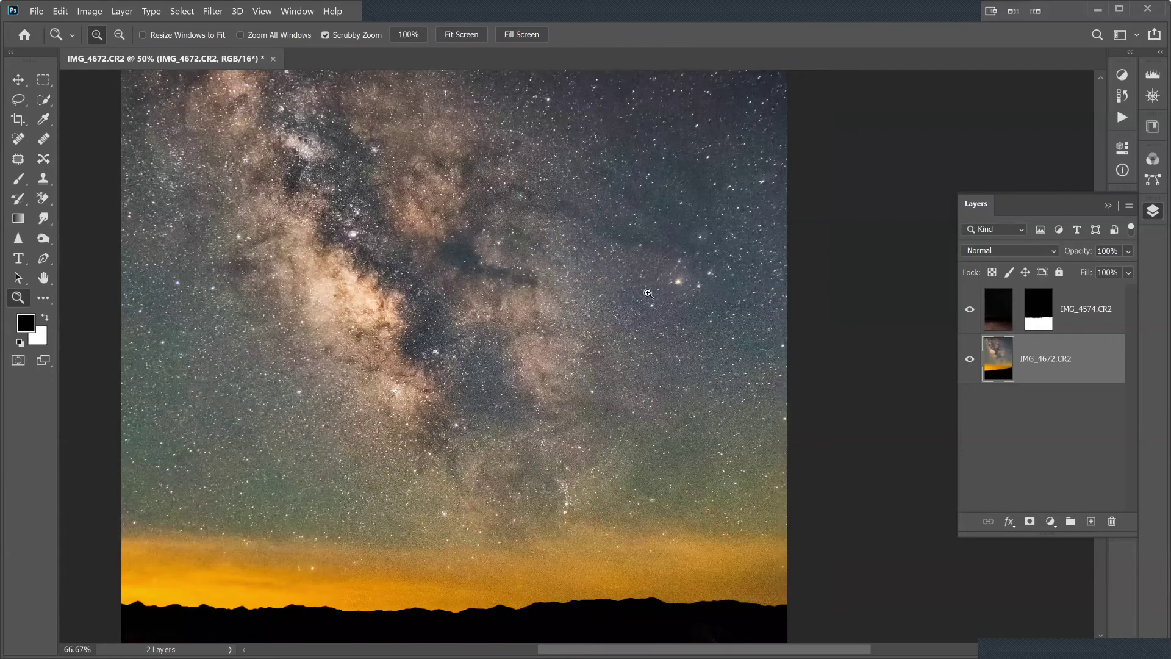
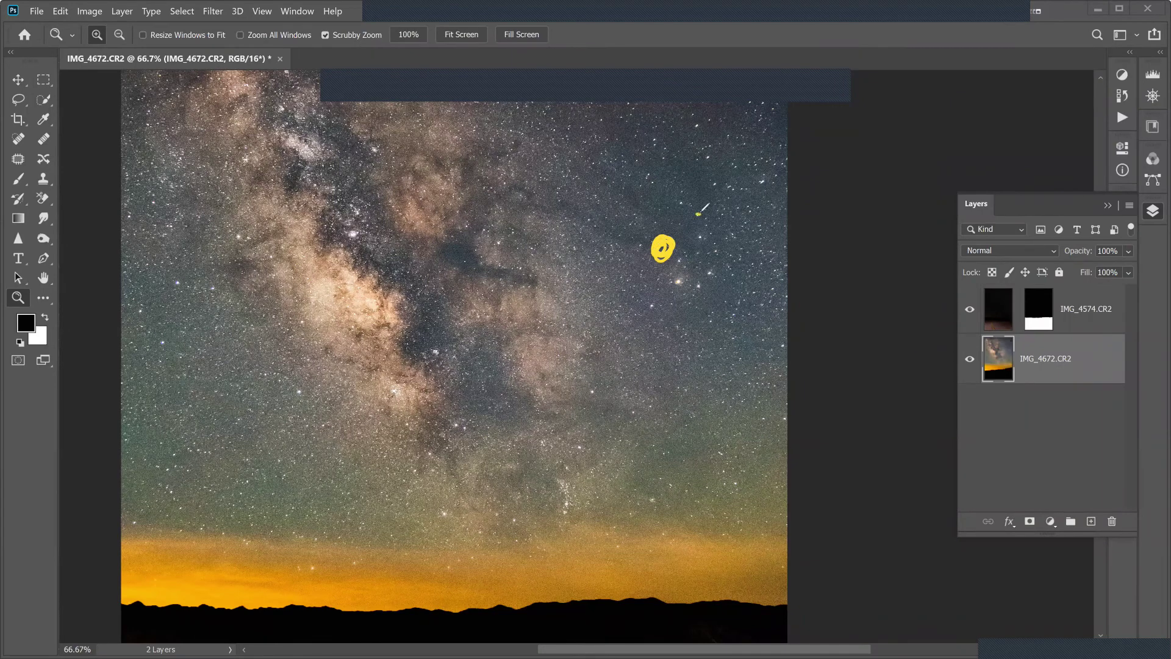
left_click_drag(698, 214, 690, 218)
left_click_drag(681, 197, 641, 232)
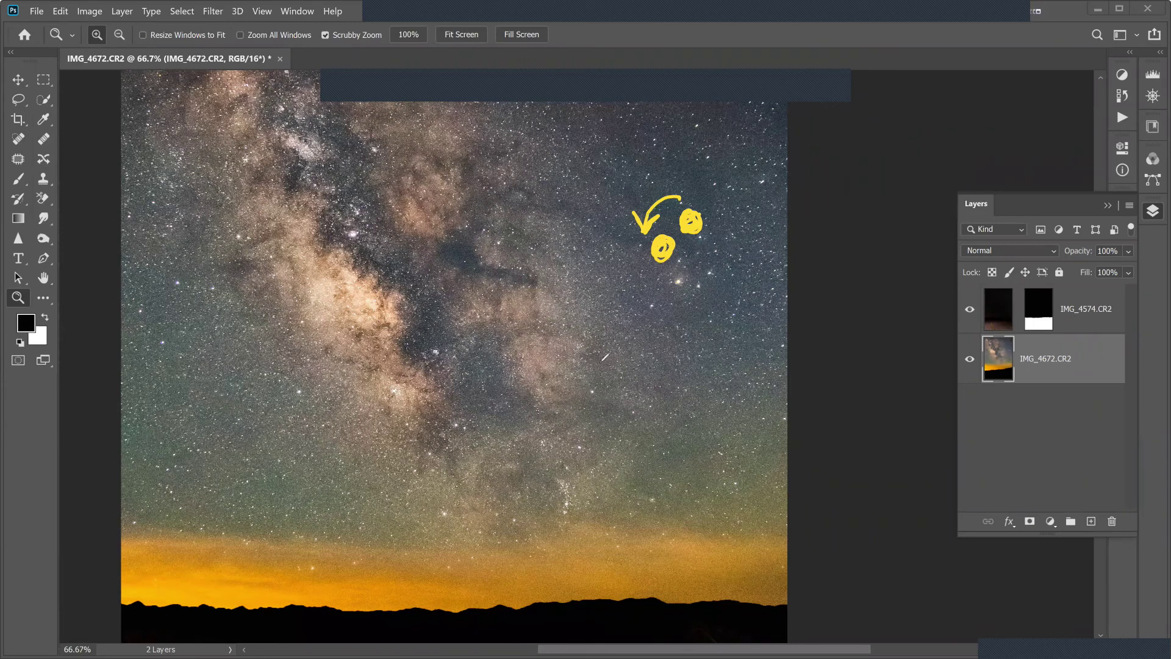
left_click_drag(600, 365, 602, 360)
mouse_move(694, 480)
left_mouse_down()
mouse_move(702, 442)
mouse_move(689, 427)
mouse_move(707, 421)
left_mouse_up()
left_click_drag(650, 381, 702, 426)
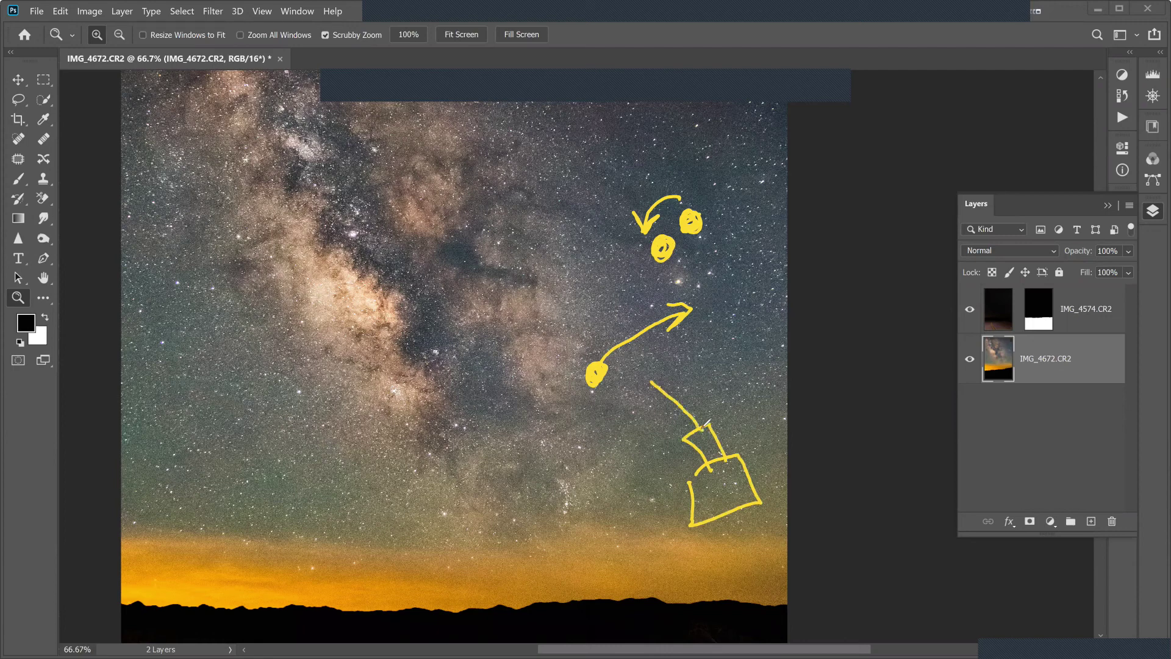
mouse_move(799, 468)
left_mouse_down()
mouse_move(796, 508)
mouse_move(708, 556)
mouse_move(669, 530)
mouse_move(660, 547)
mouse_move(676, 529)
left_mouse_up()
left_click_drag(637, 347, 604, 376)
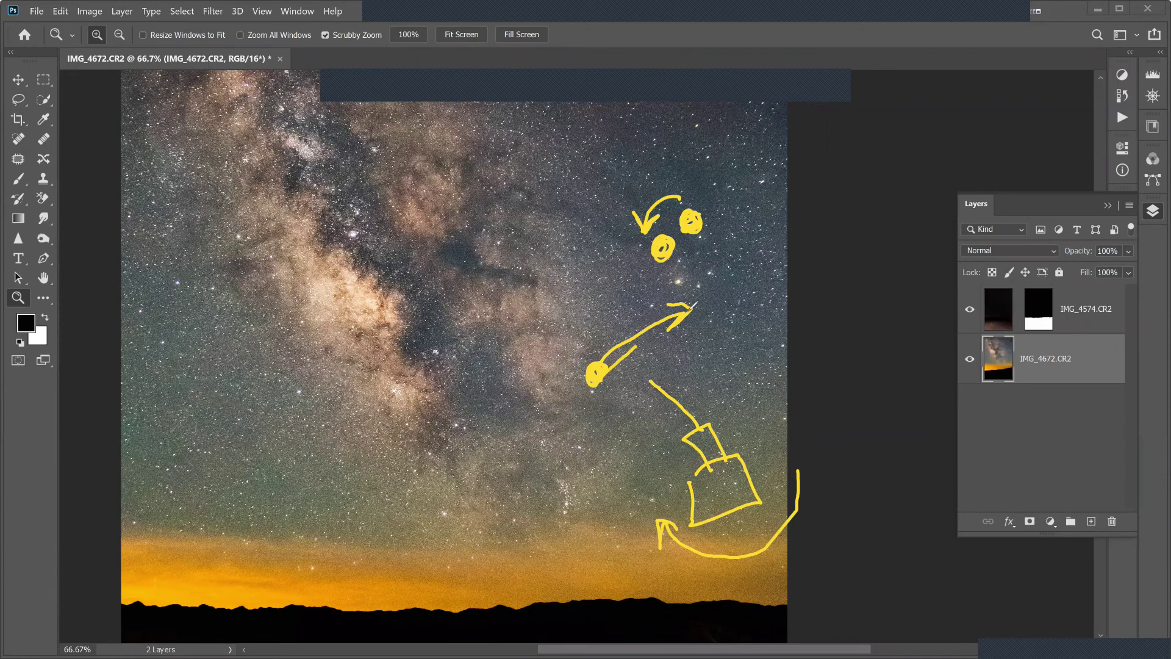
left_click_drag(636, 346, 694, 315)
left_click_drag(203, 543, 311, 364)
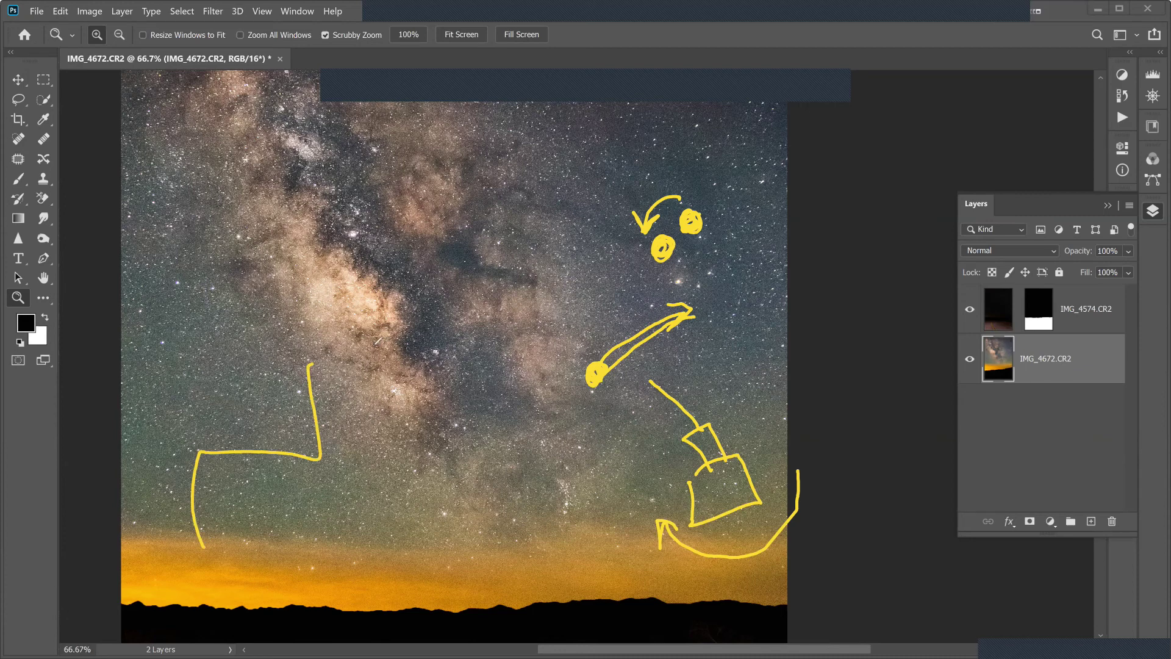
left_click_drag(311, 364, 533, 255)
mouse_move(362, 357)
left_mouse_down()
mouse_move(488, 215)
mouse_move(432, 217)
left_mouse_up()
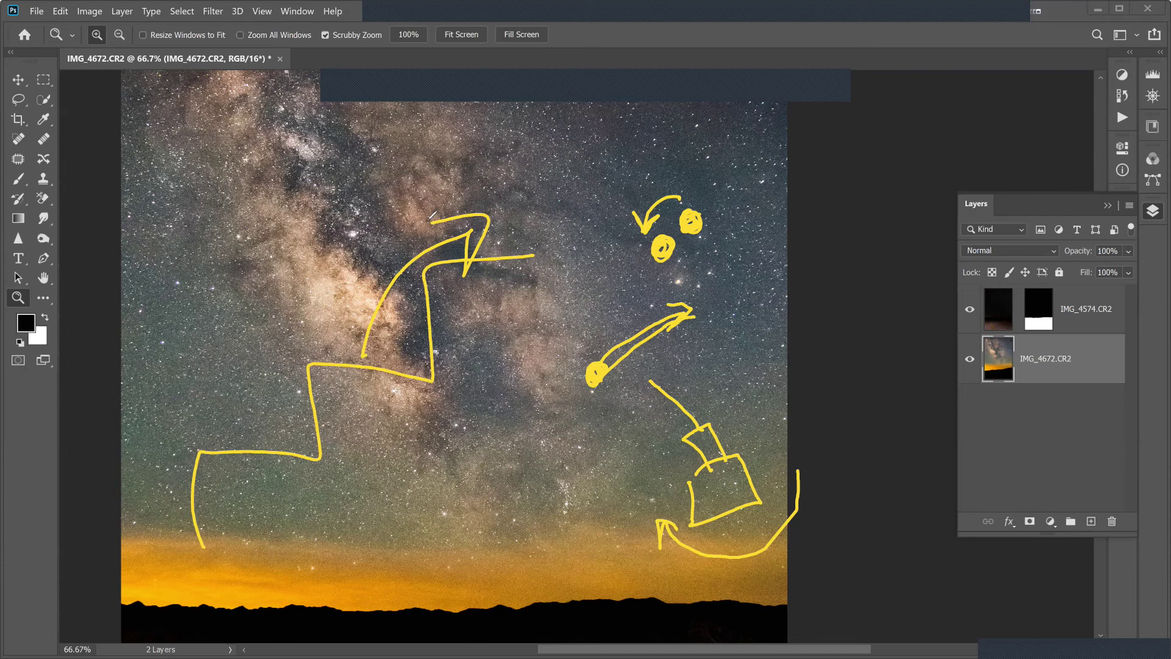
key("e")
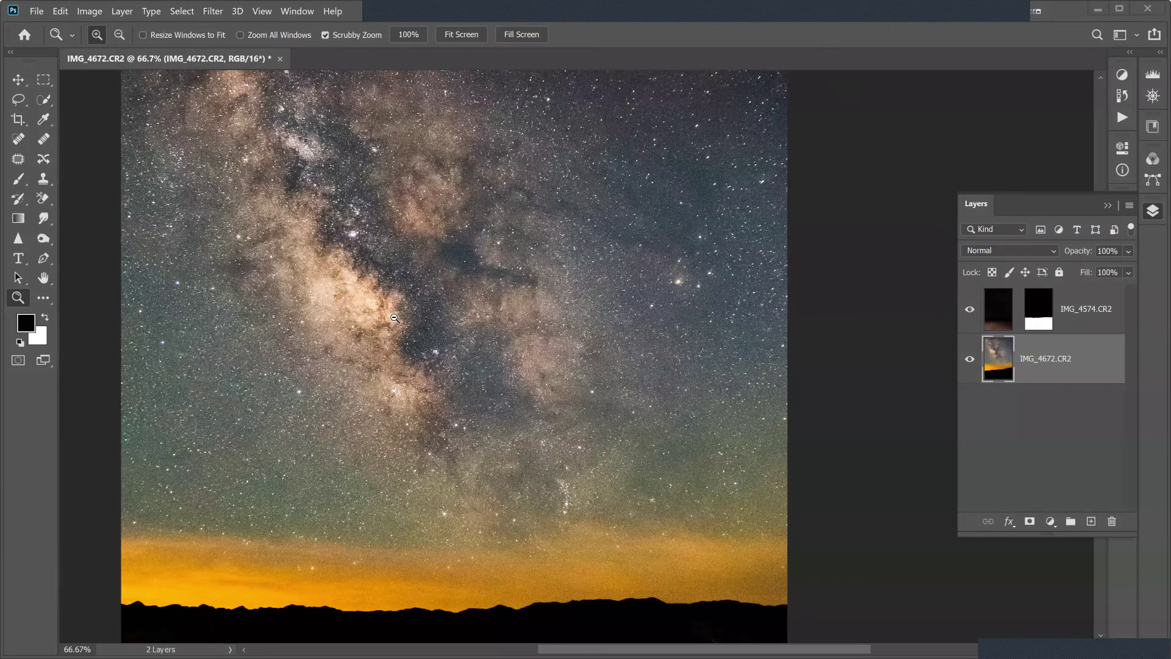
key("ctrl+minus")
key("ctrl+minus")
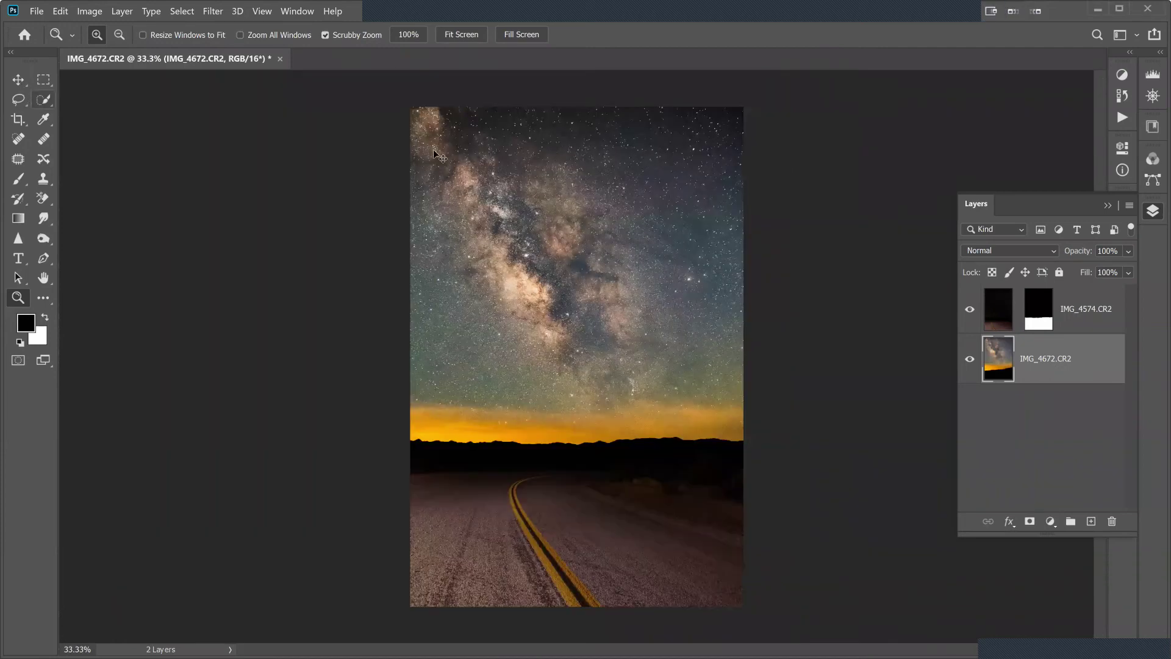
Move the IMG_4672.CR2 sky layer down to hide most of the orange glow behind the mountains, and quit Photoshop without saving.
key("v")
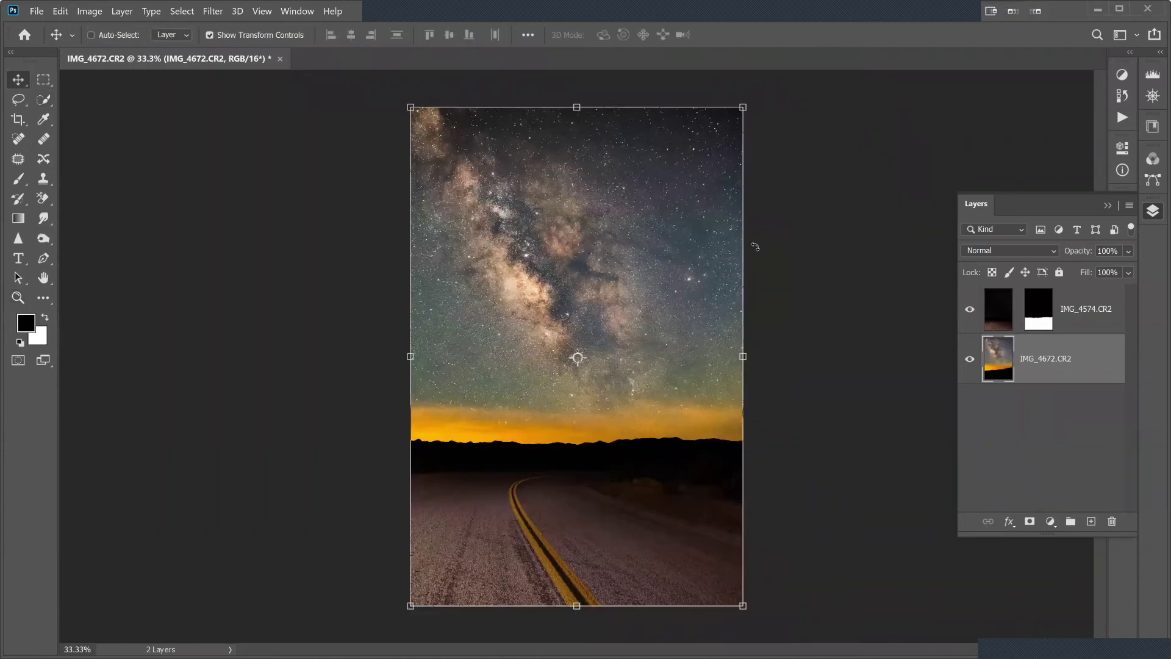
left_click_drag(683, 243, 685, 250)
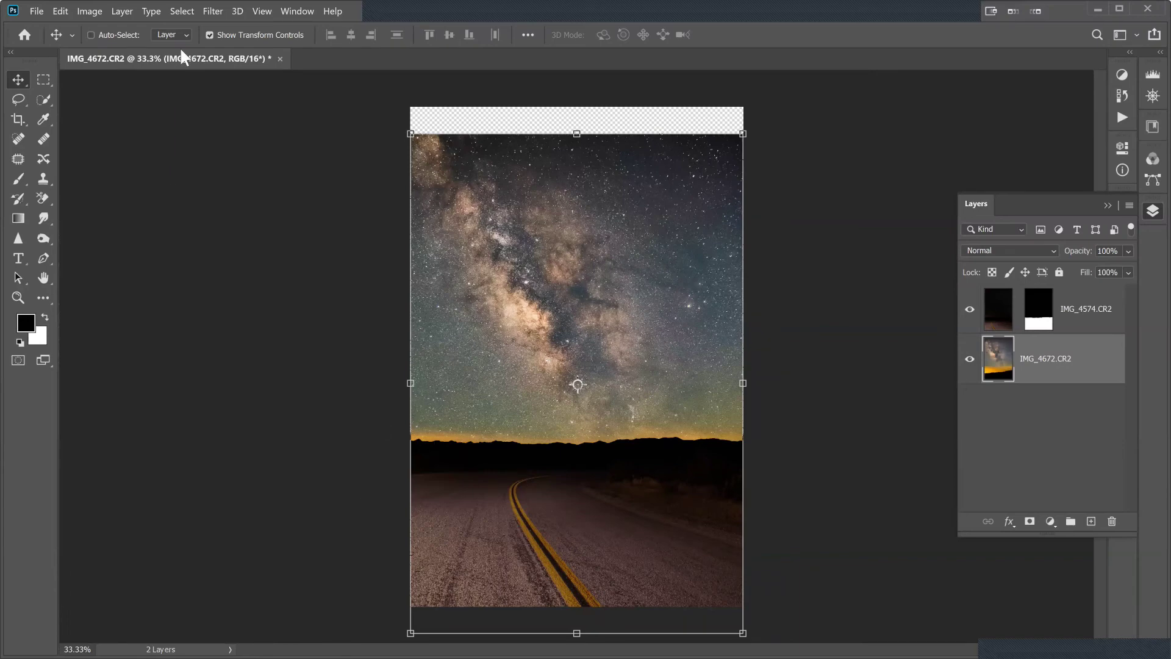
left_click(1149, 10)
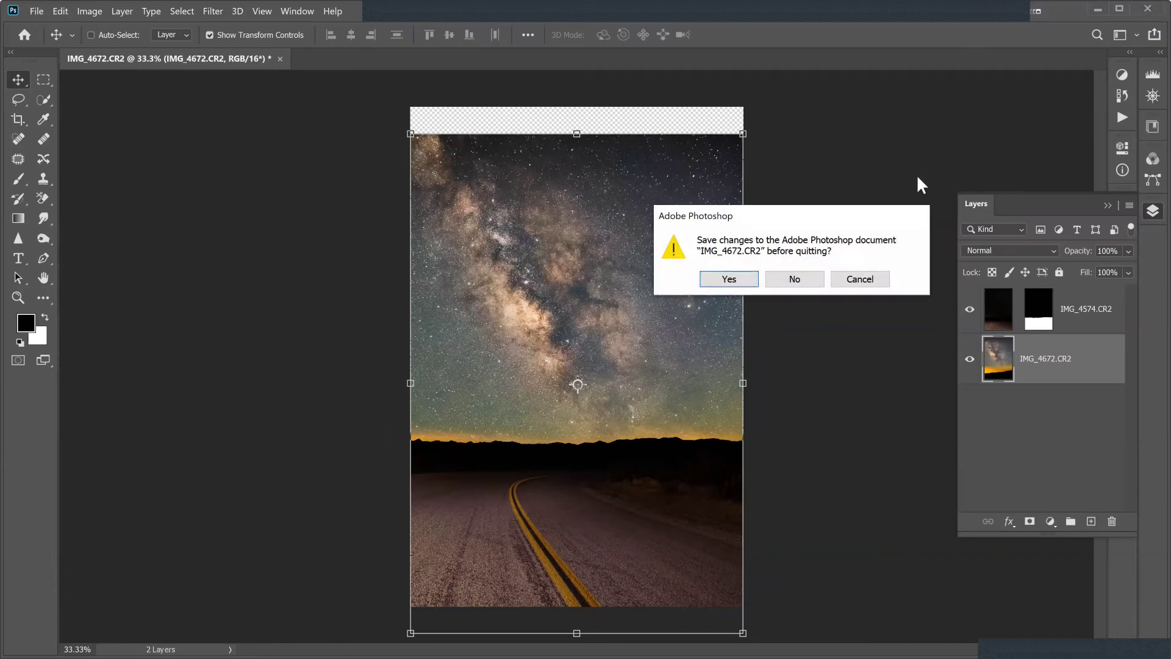
left_click(795, 280)
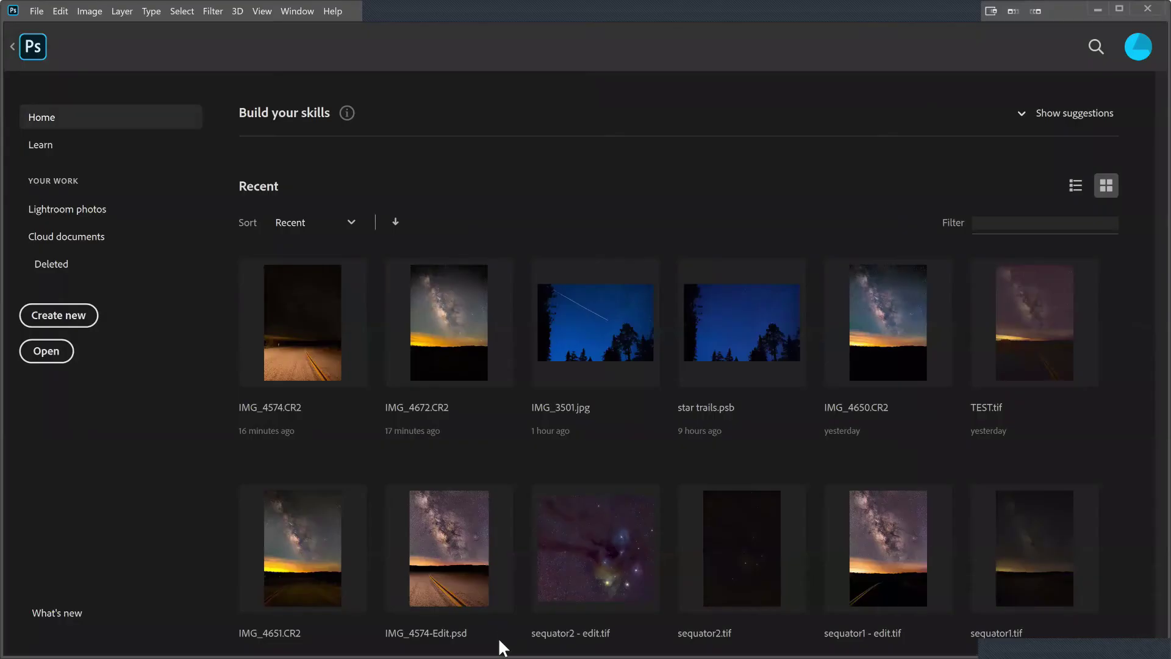
Switch to Lightroom Classic and filter the filmstrip to the photos rated three stars.
key("alt+Tab")
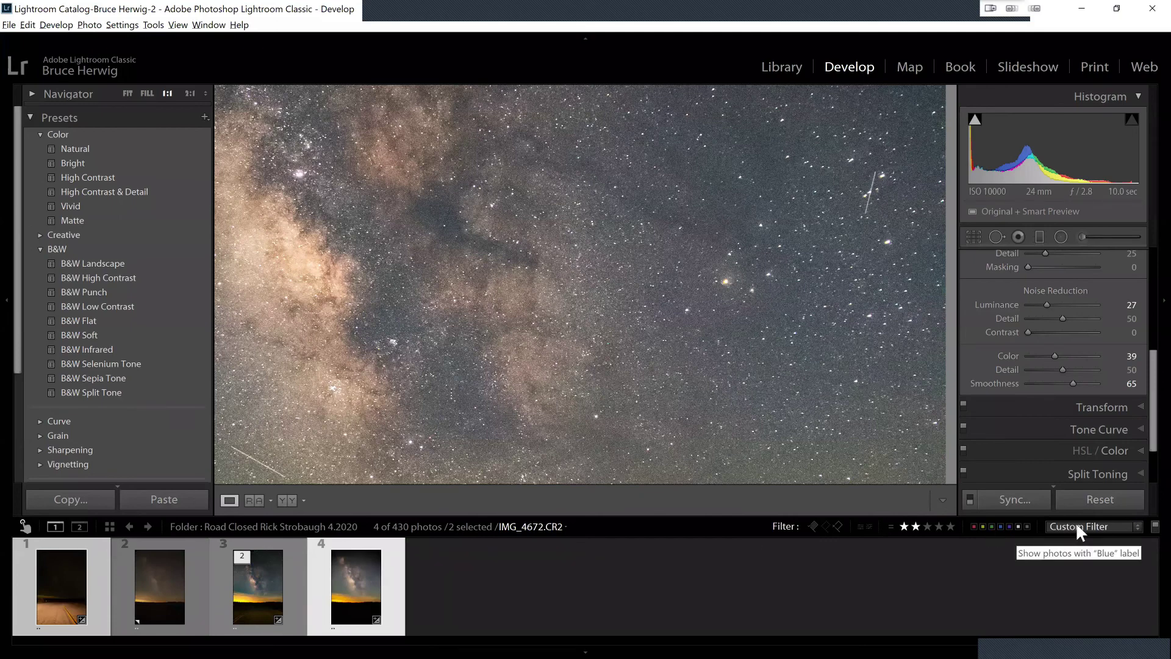
left_click(927, 527)
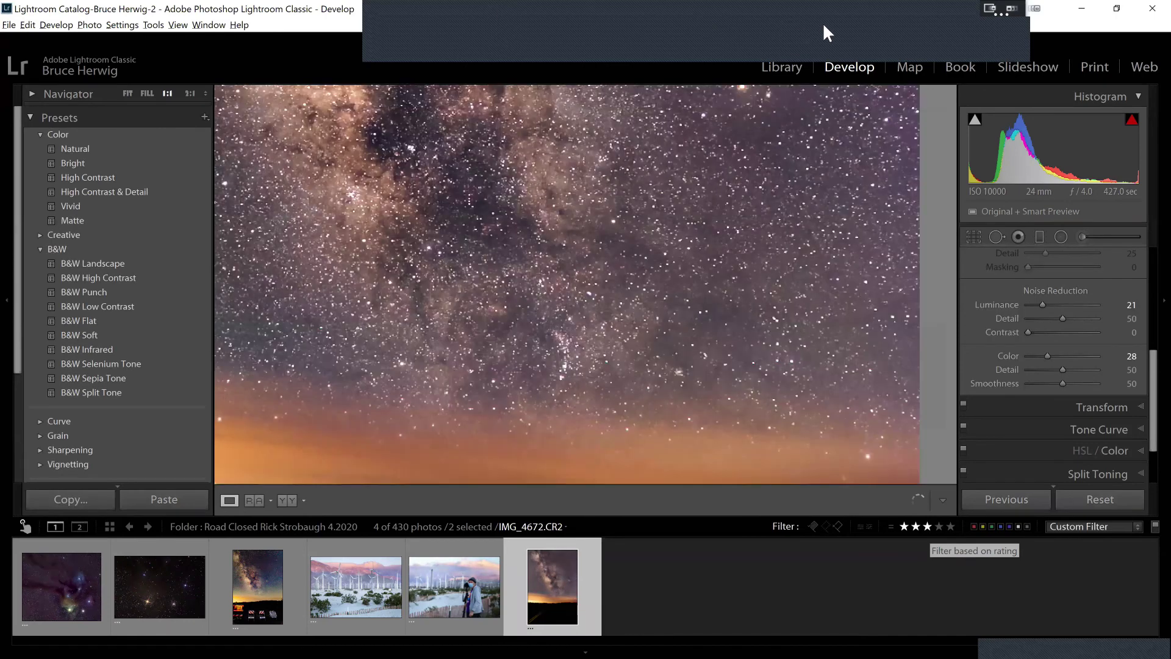
key("3")
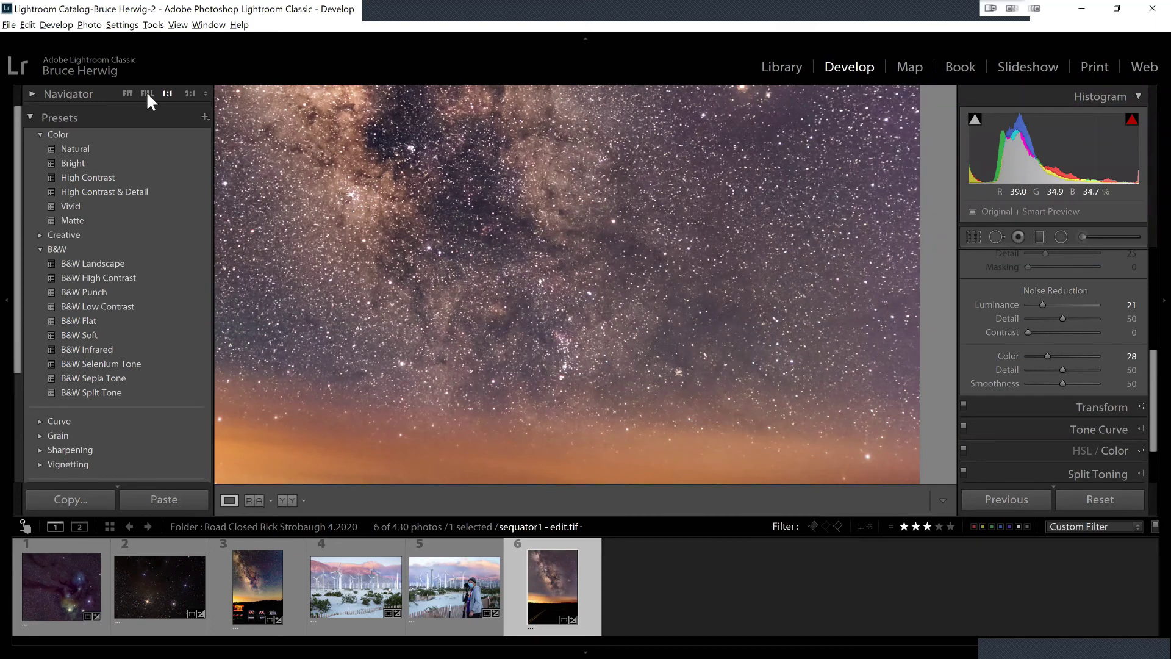
Examine sequator1 - edit.tif as a whole and at Fill zoom, from the horizon glow up to the Milky Way core.
left_click(230, 117)
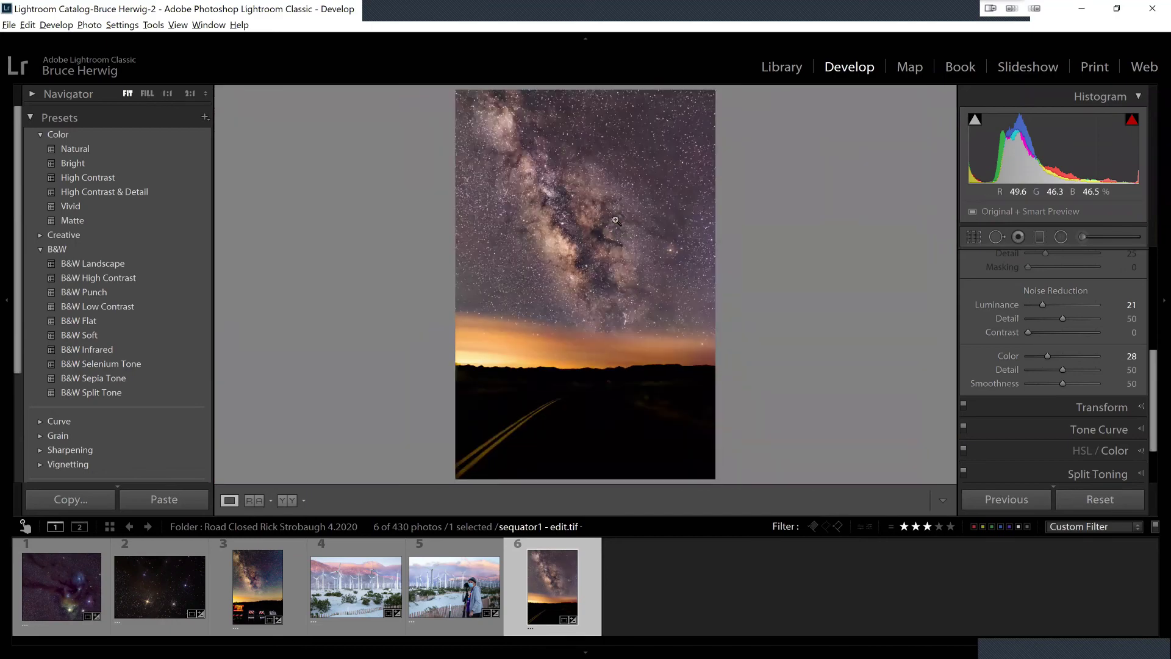
left_click(146, 94)
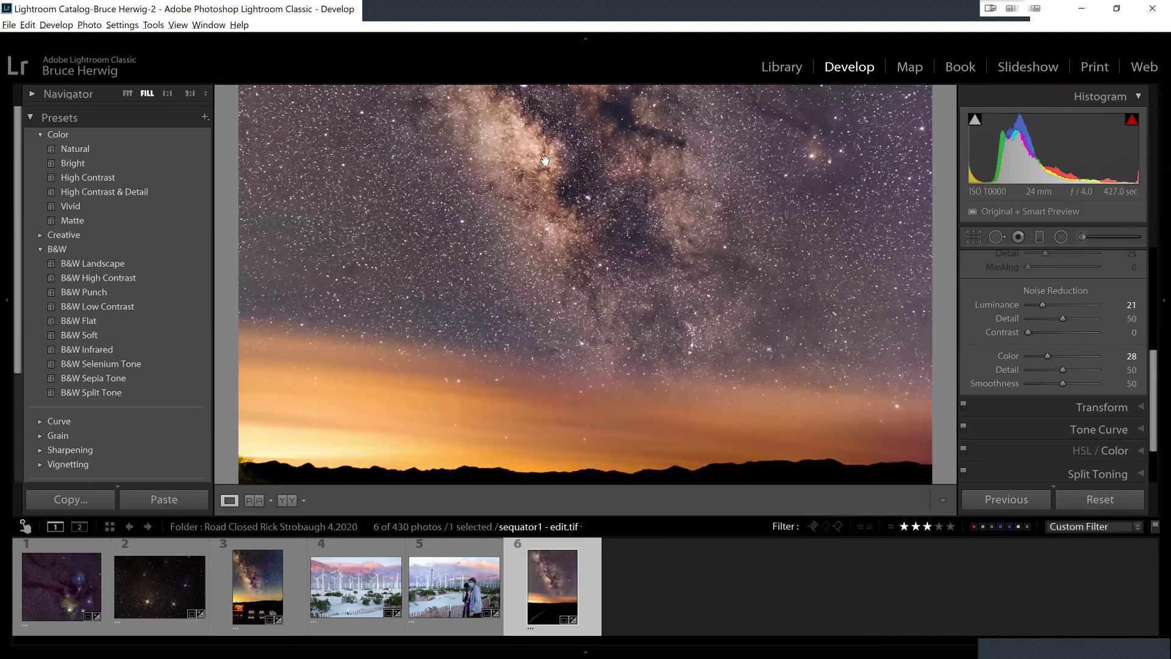
left_click(551, 244)
scroll(551, 244, "down", 1)
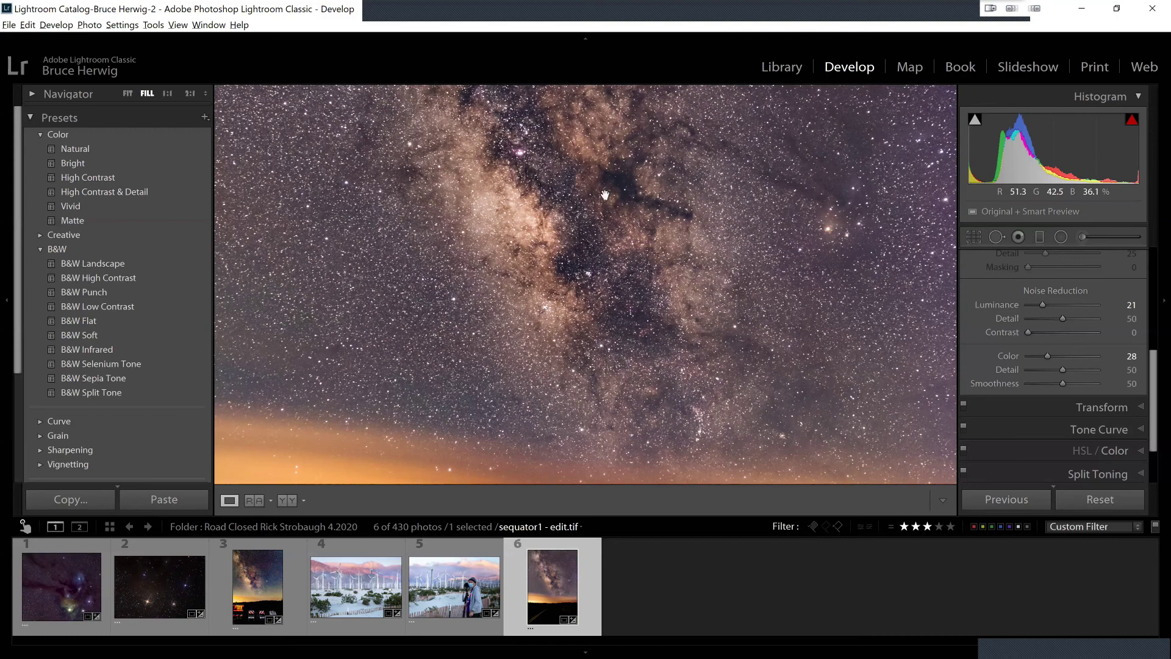
left_click_drag(628, 183, 588, 328)
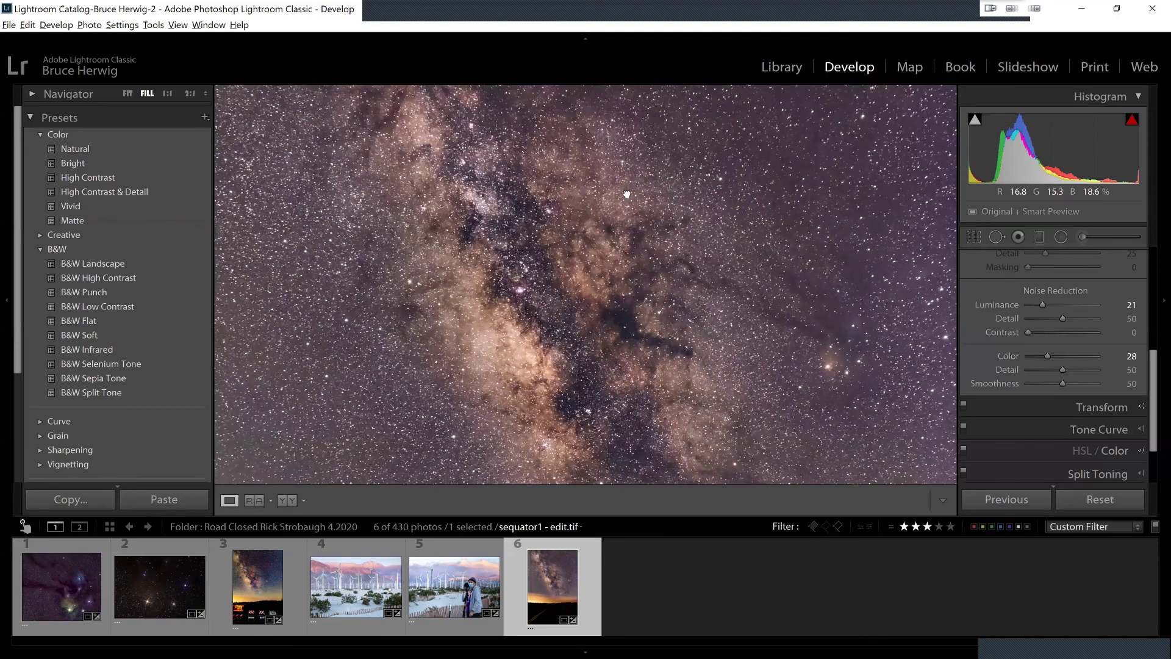
left_click_drag(620, 257, 698, 219)
left_click_drag(796, 217, 793, 302)
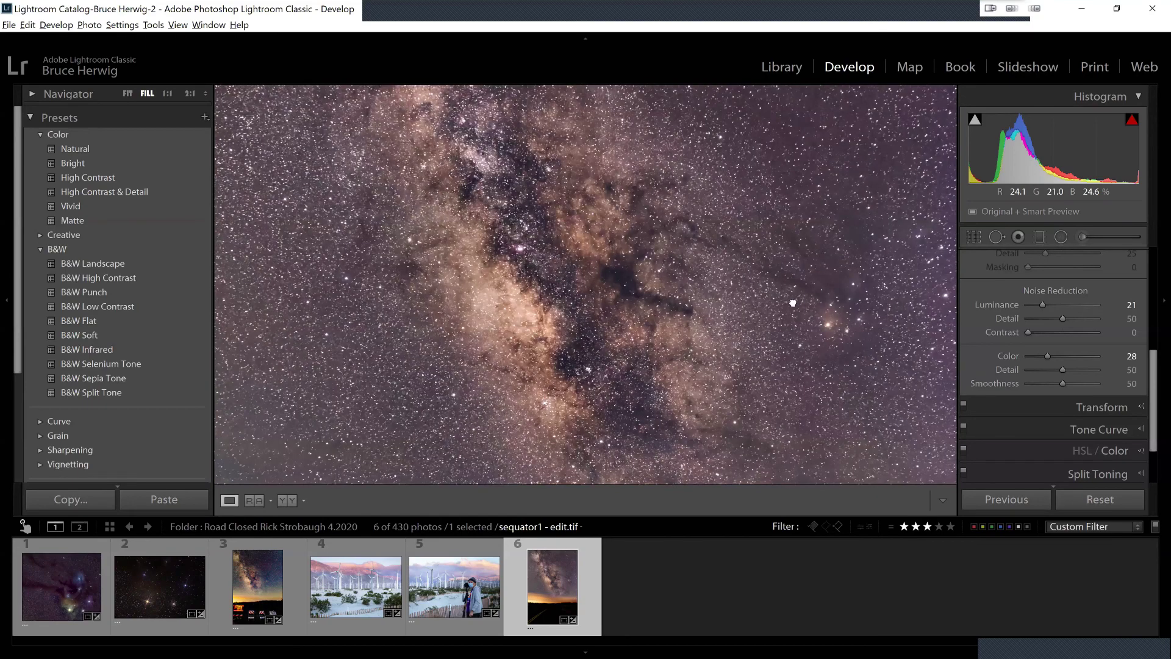
left_click_drag(803, 152, 791, 264)
left_click_drag(812, 166, 818, 136)
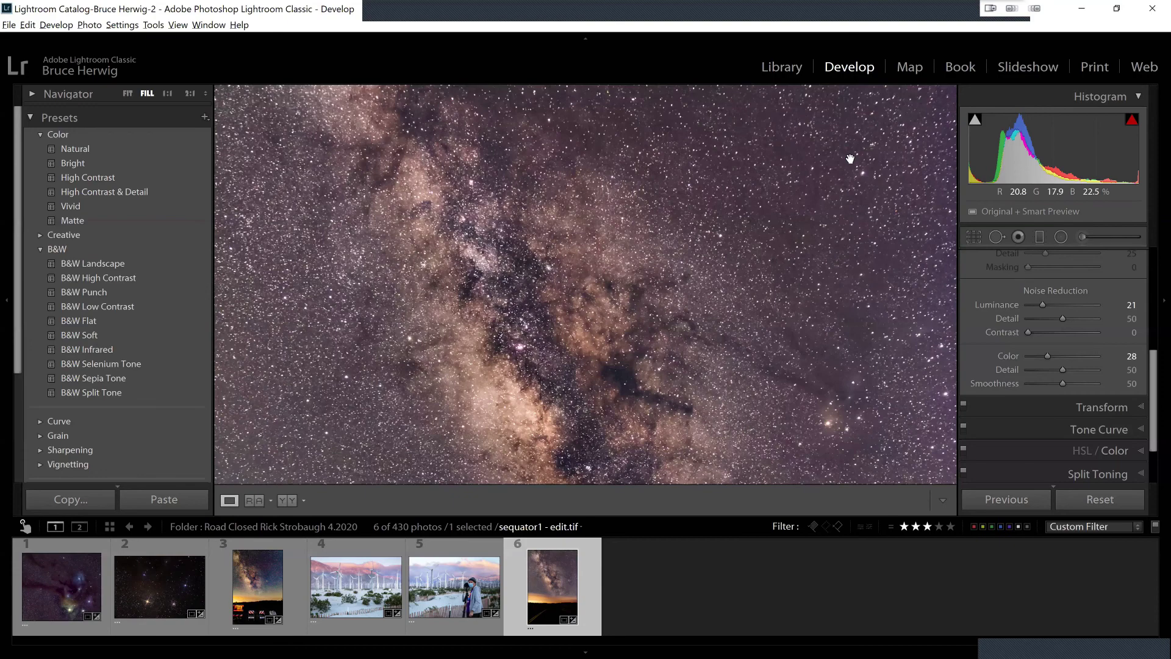
Inspect the stars and dark dust lanes of sequator1 - edit.tif at 1:1 and Fill zoom, down to the horizon.
left_click(850, 160)
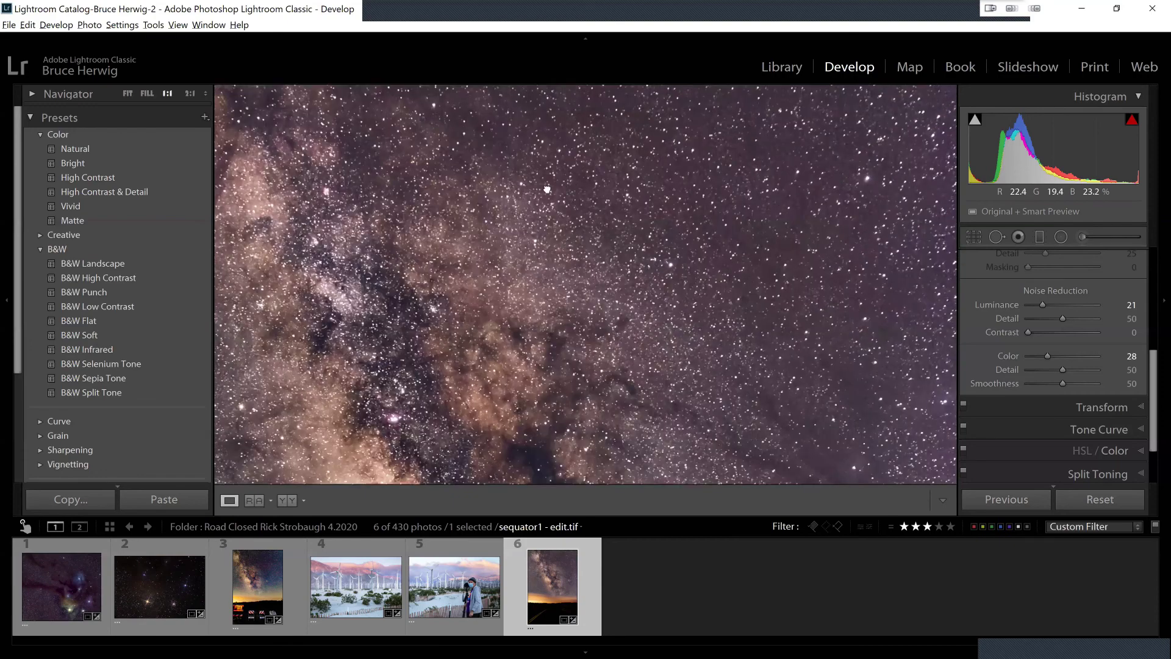
left_click_drag(526, 302, 736, 216)
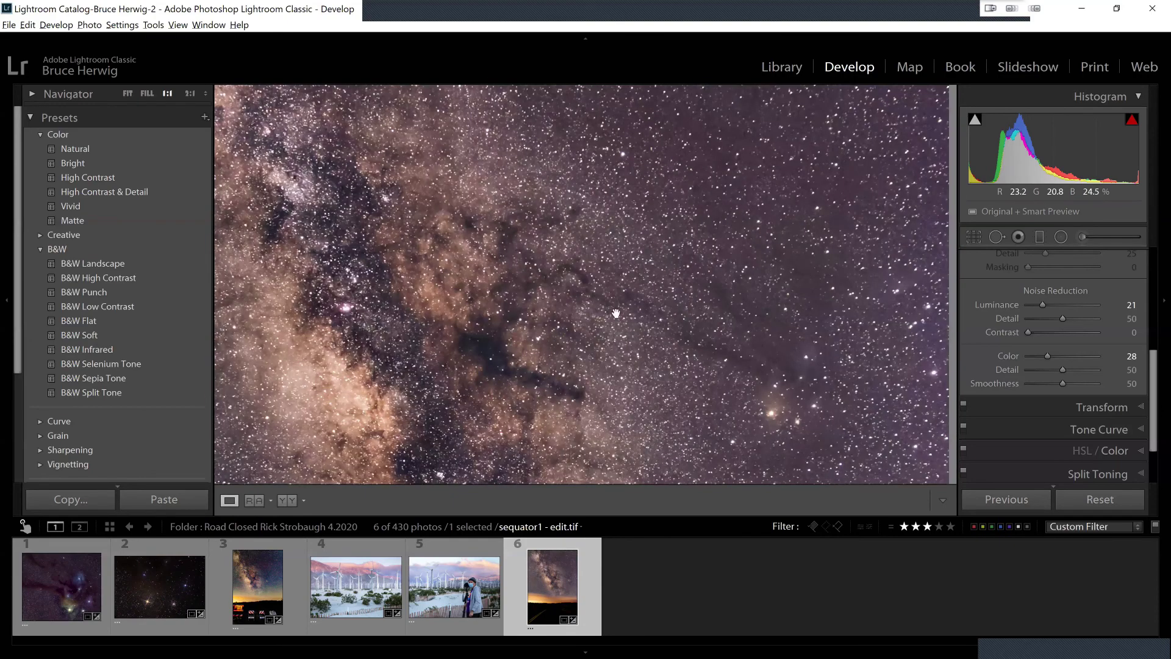
left_click_drag(493, 360, 537, 317)
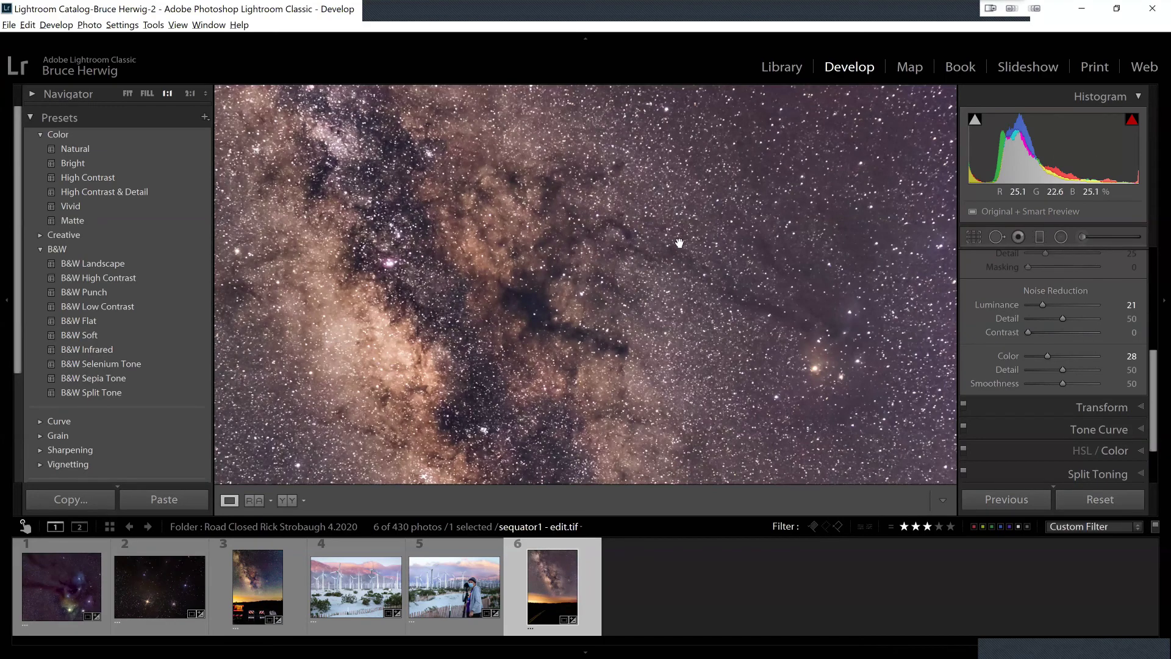
left_click(513, 315)
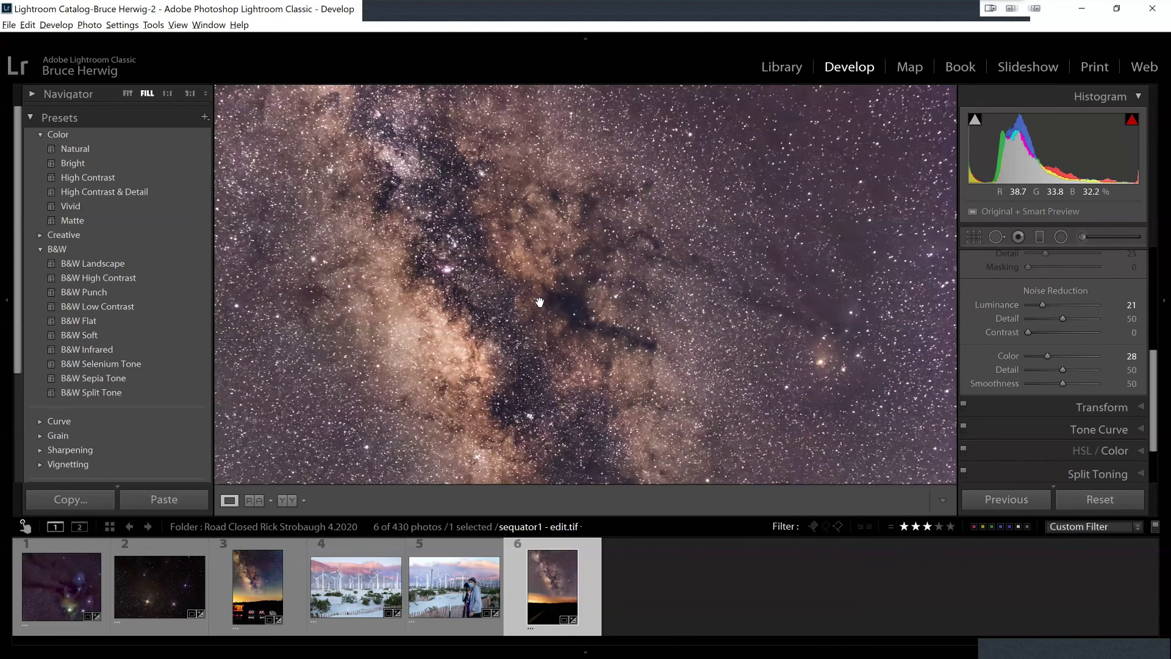
left_click(590, 287)
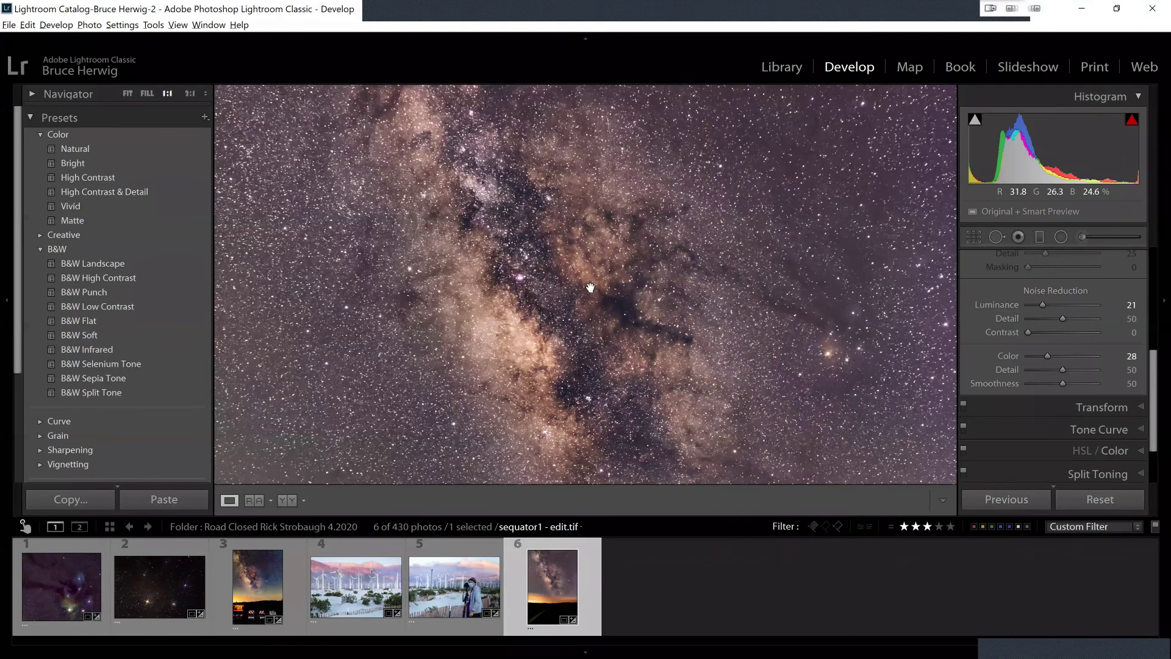
left_click(616, 238)
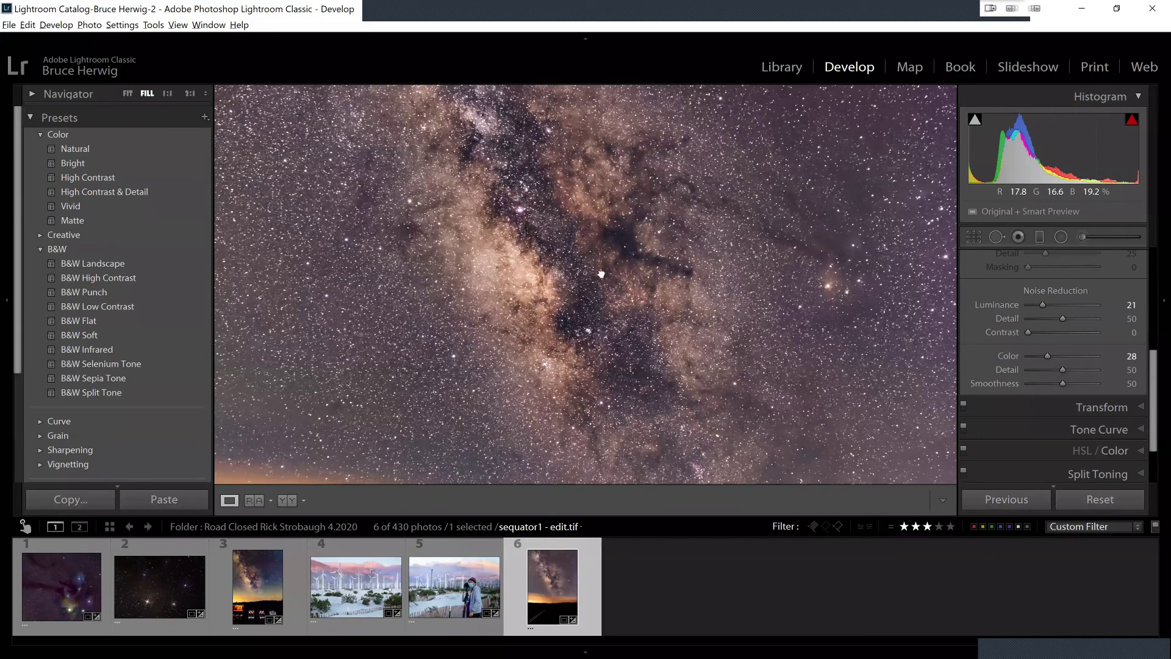
left_click_drag(630, 320, 599, 232)
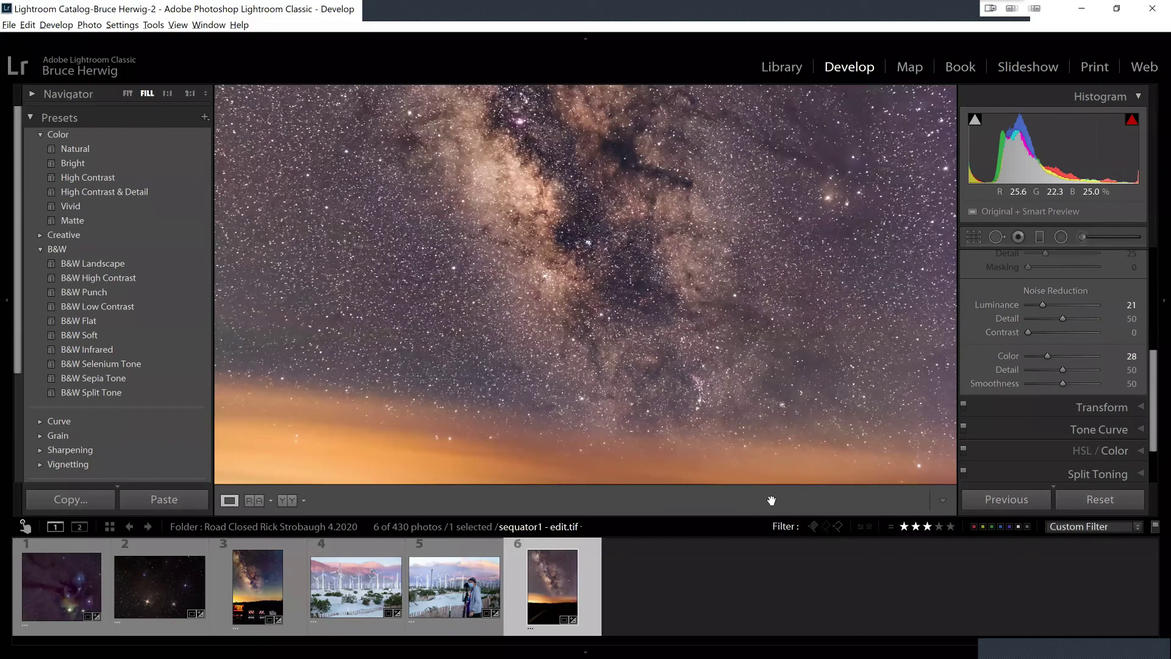
Set the filmstrip's rating filter to greater than or equal to three stars.
left_click(1153, 525)
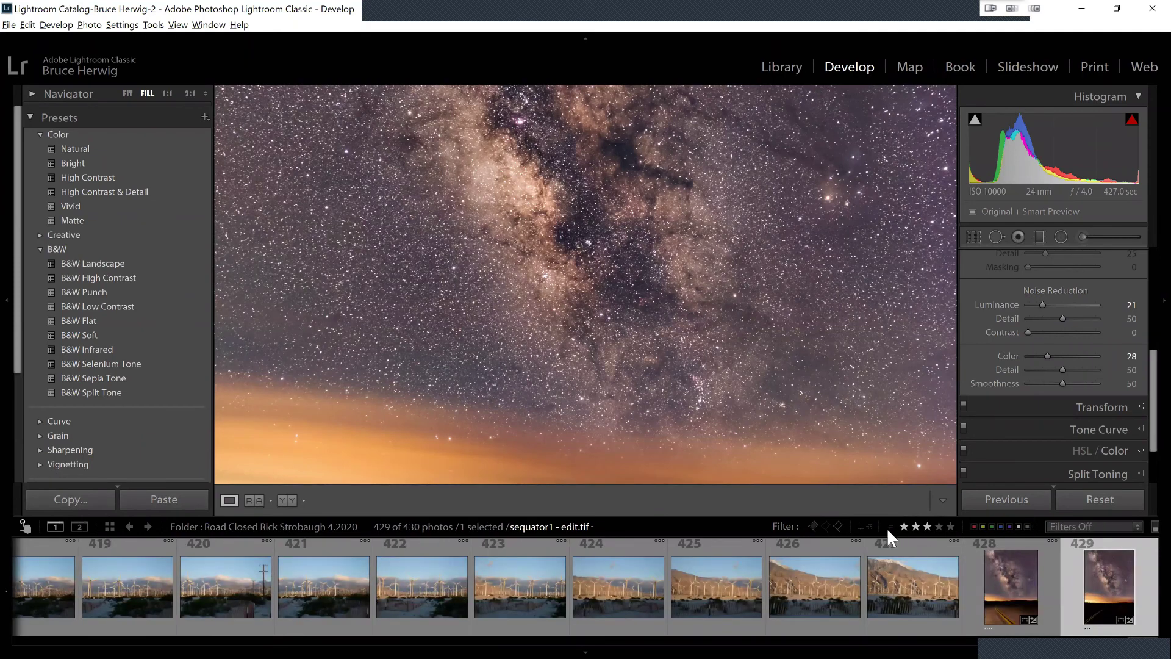
key("ctrl+l")
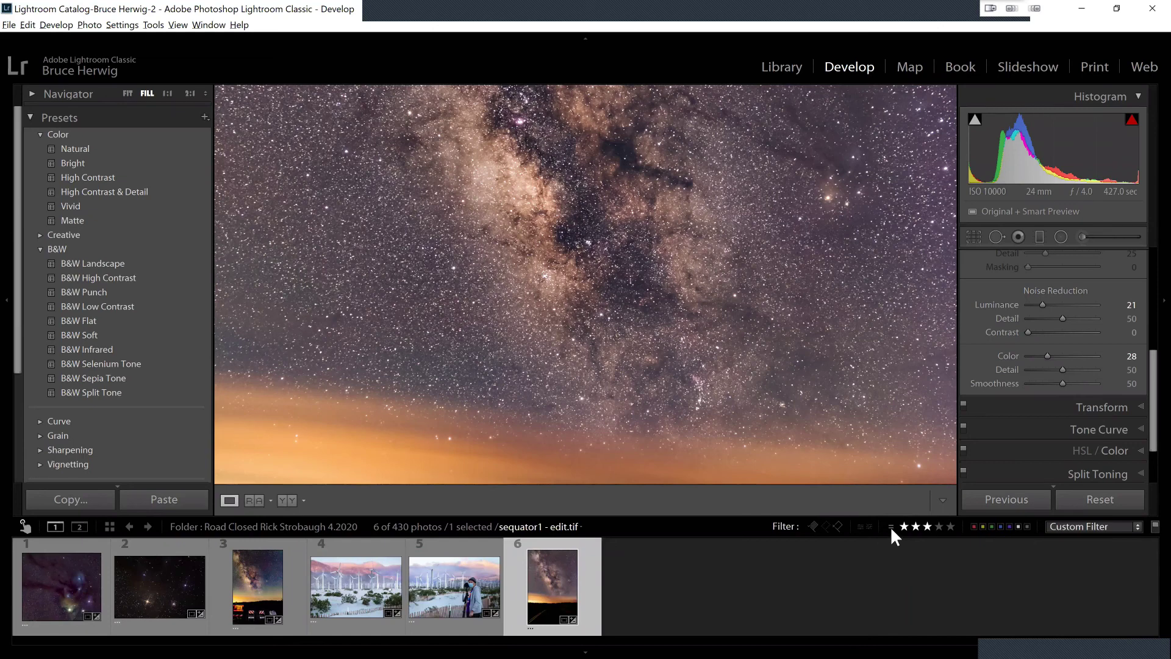
left_click(891, 527)
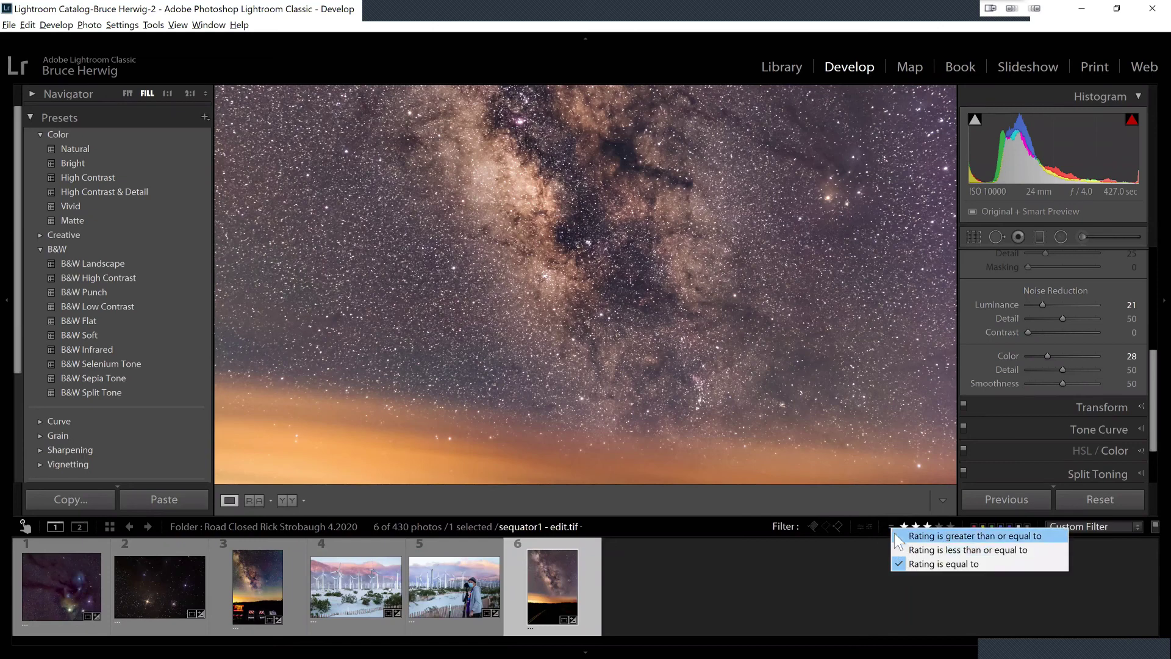
left_click(894, 535)
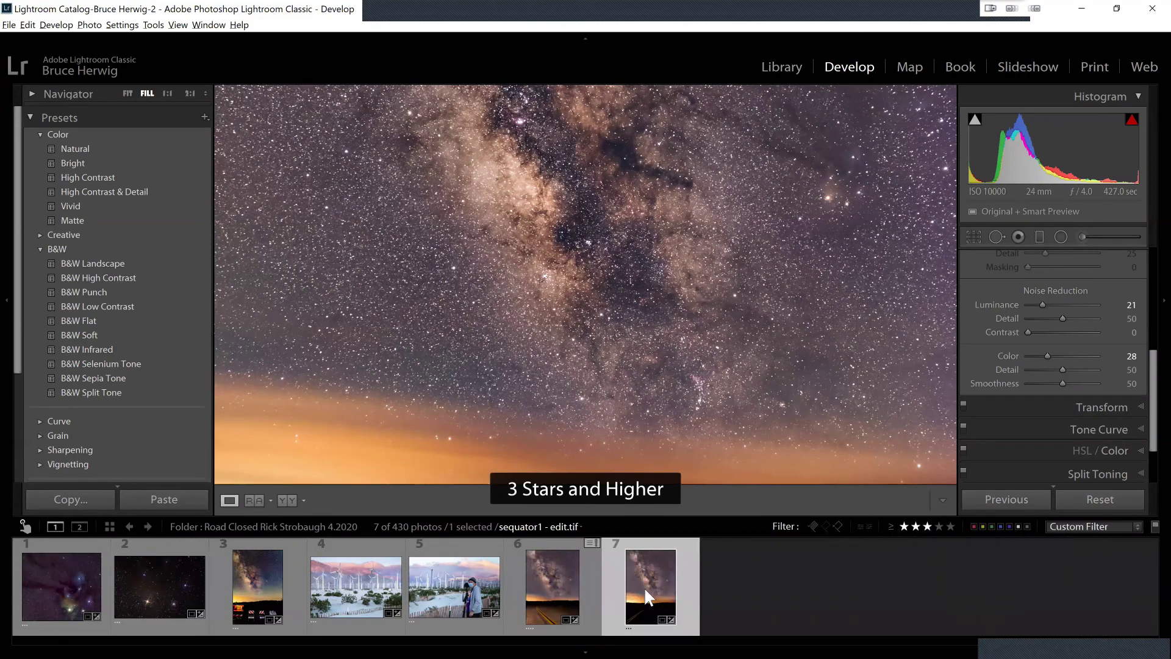
Review IMG_4574-Edit.psd close up and as a whole, and look at the star cluster in IMG_4394.CR2.
left_click(551, 587)
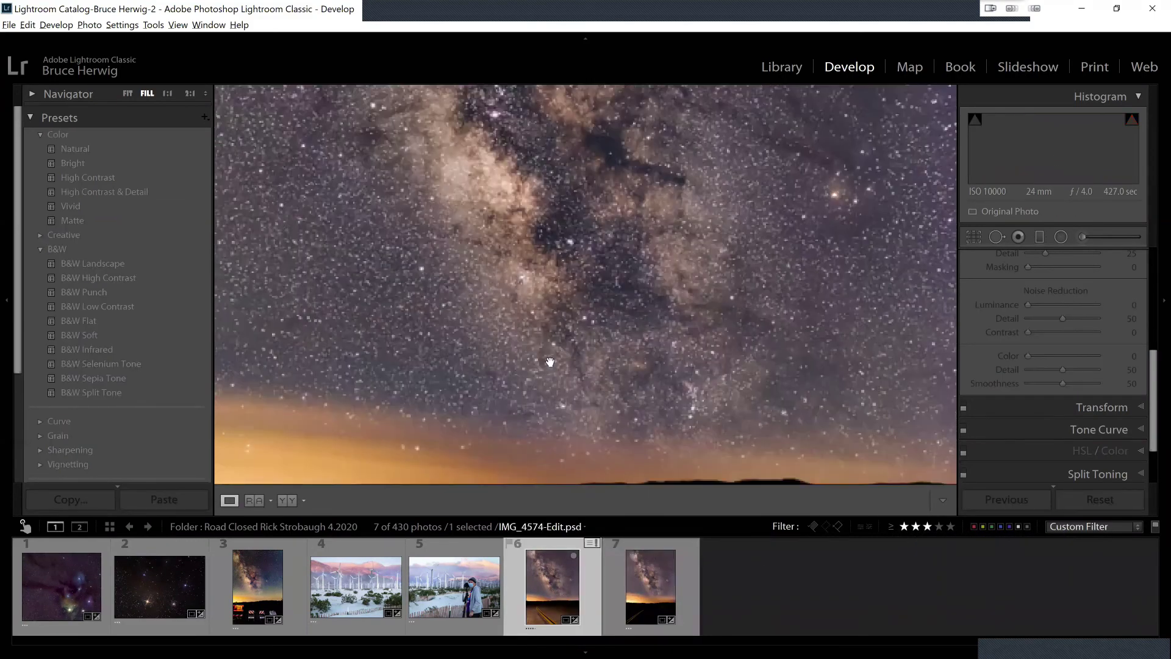
left_click(550, 361)
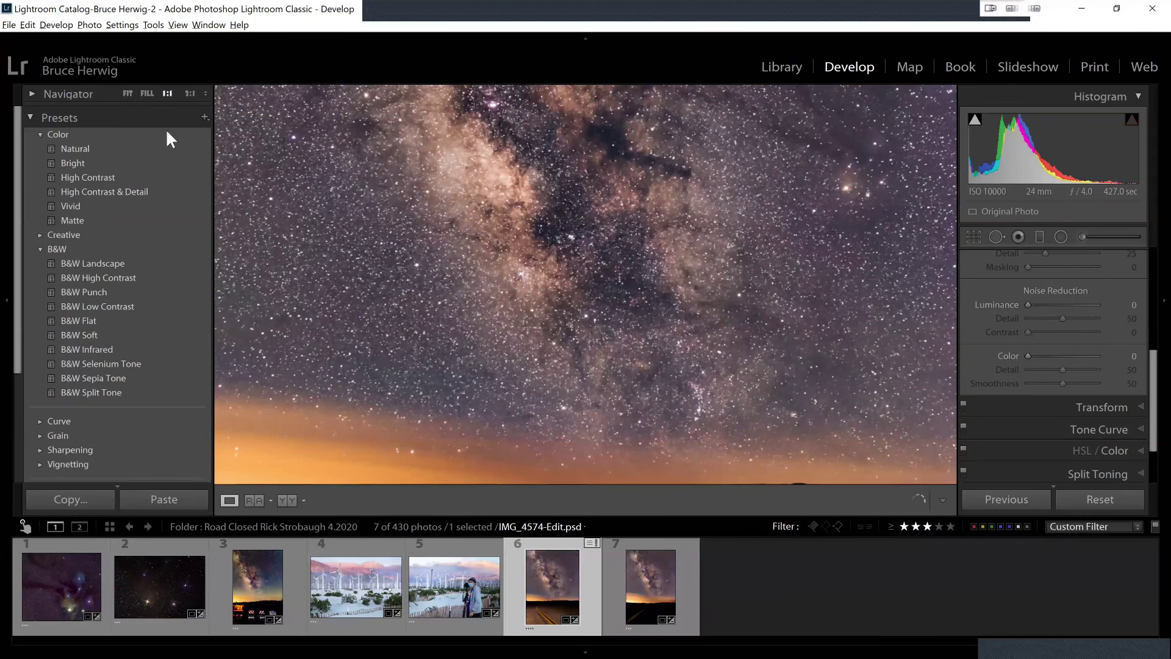
left_click(128, 93)
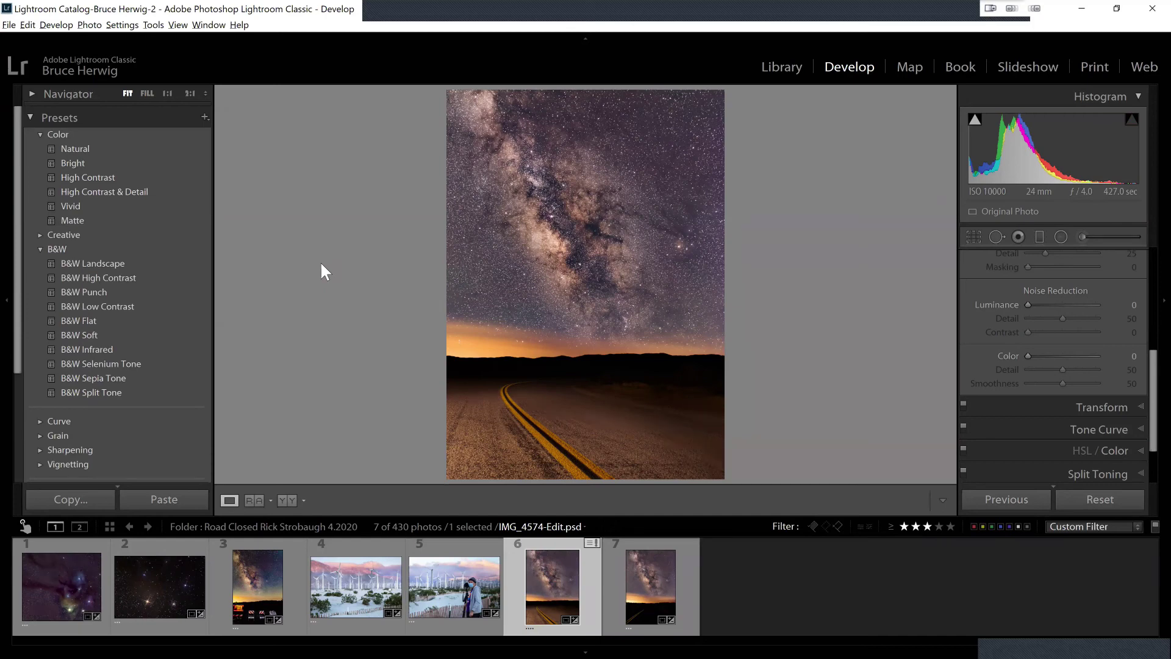
left_click(160, 574)
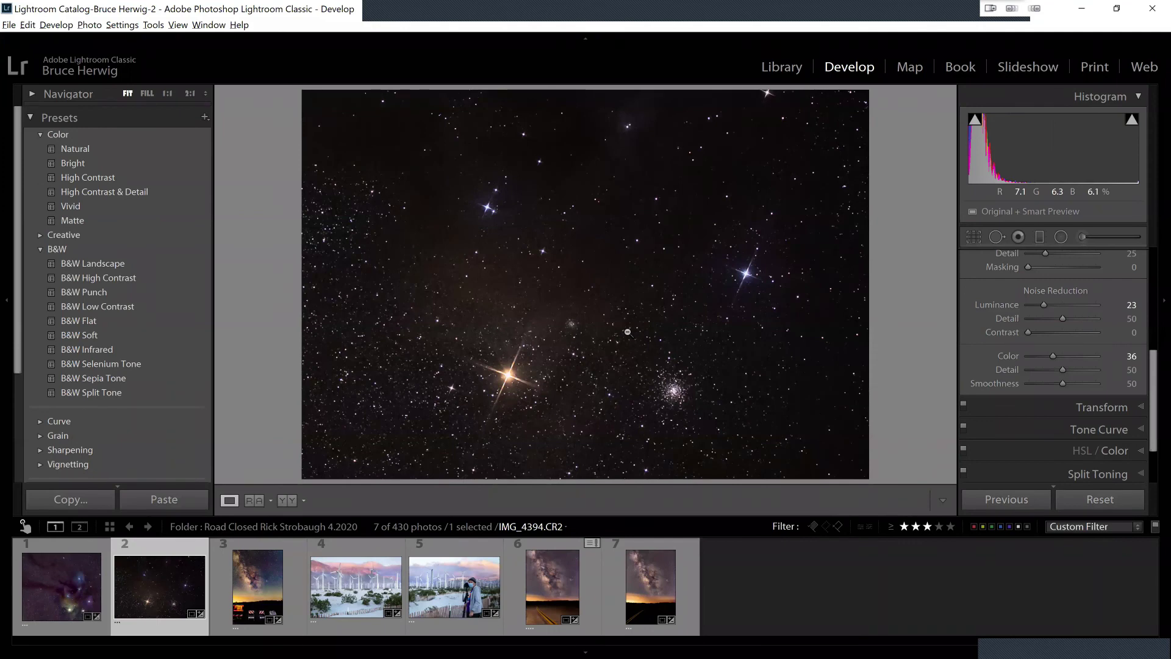
left_click(674, 391)
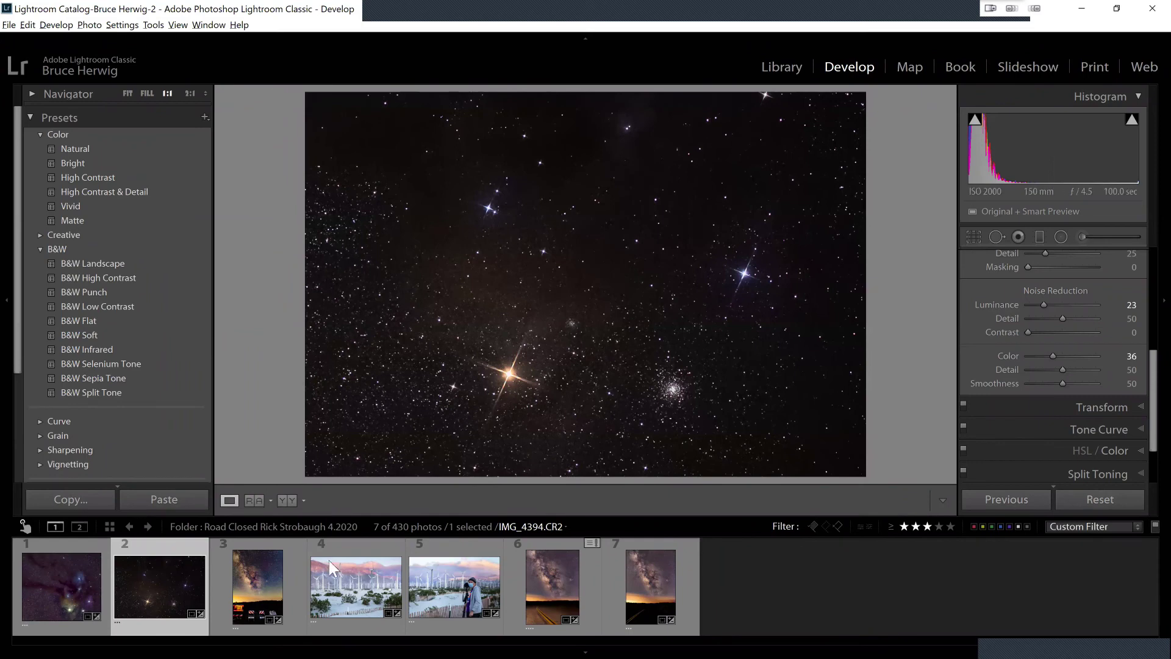
Turn off the filmstrip filters, find the landscape night shot IMG_4441.CR2 and show the whole photo.
left_click(1153, 526)
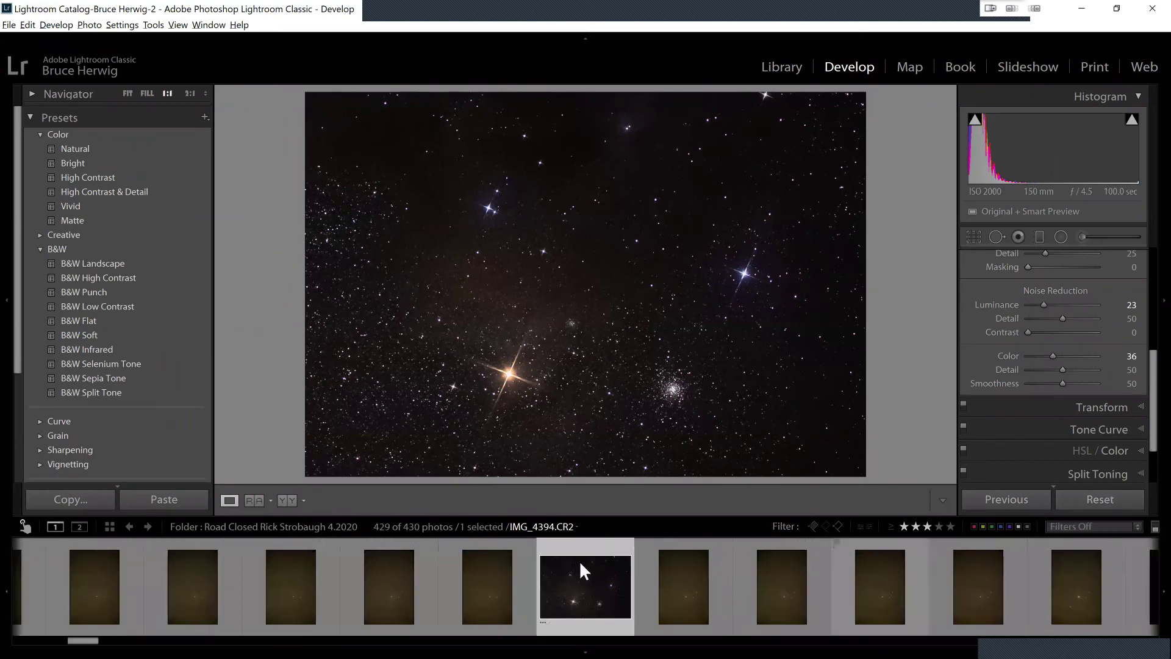
scroll(576, 587, "down", 5)
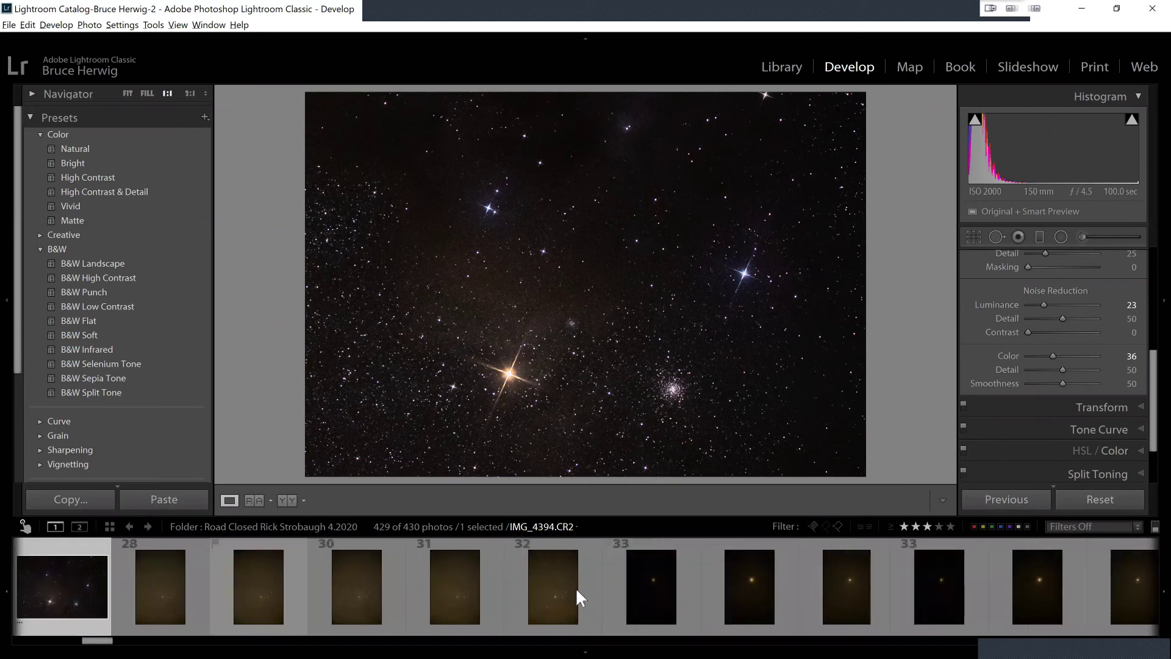
scroll(576, 586, "down", 8)
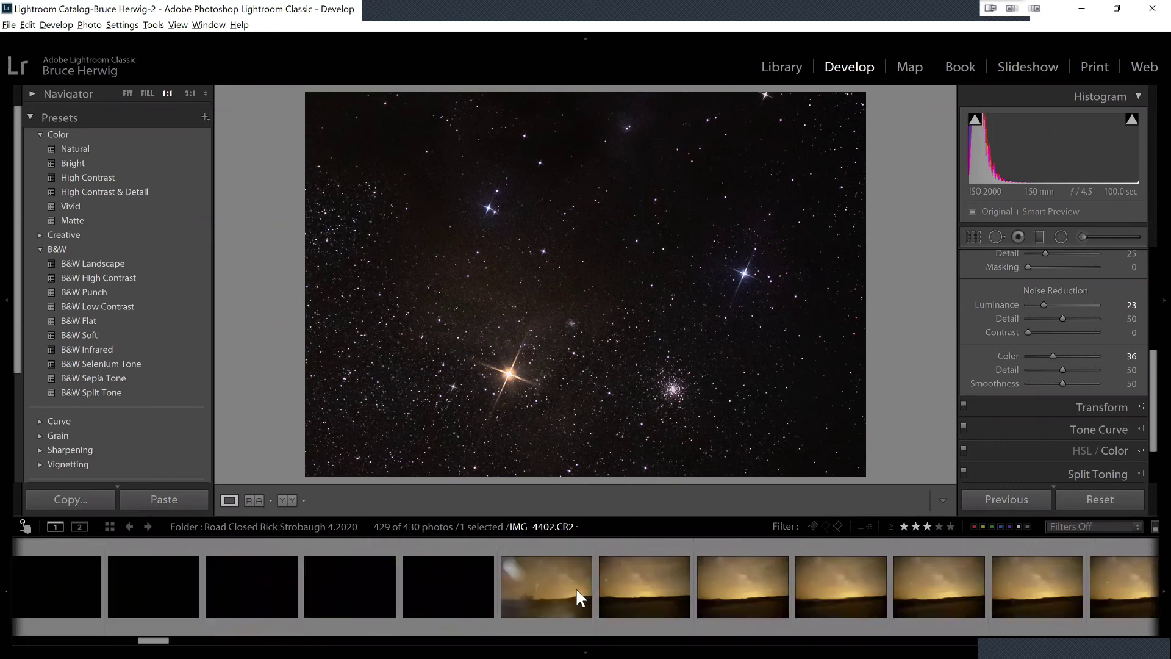
left_click(575, 586)
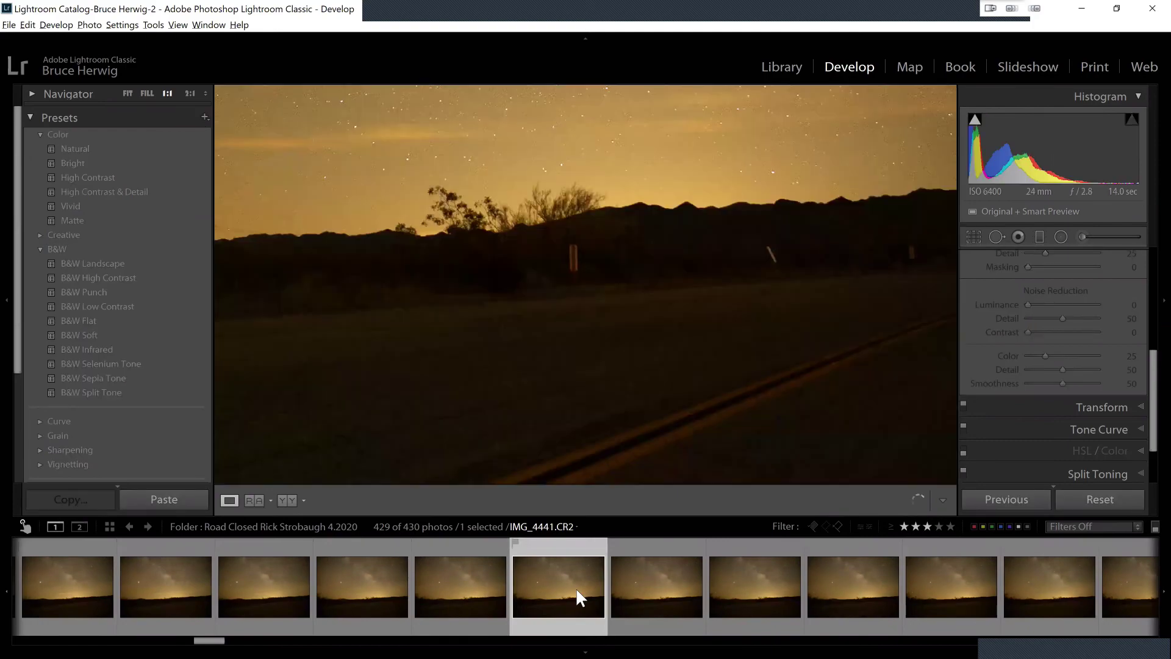
left_click(564, 229)
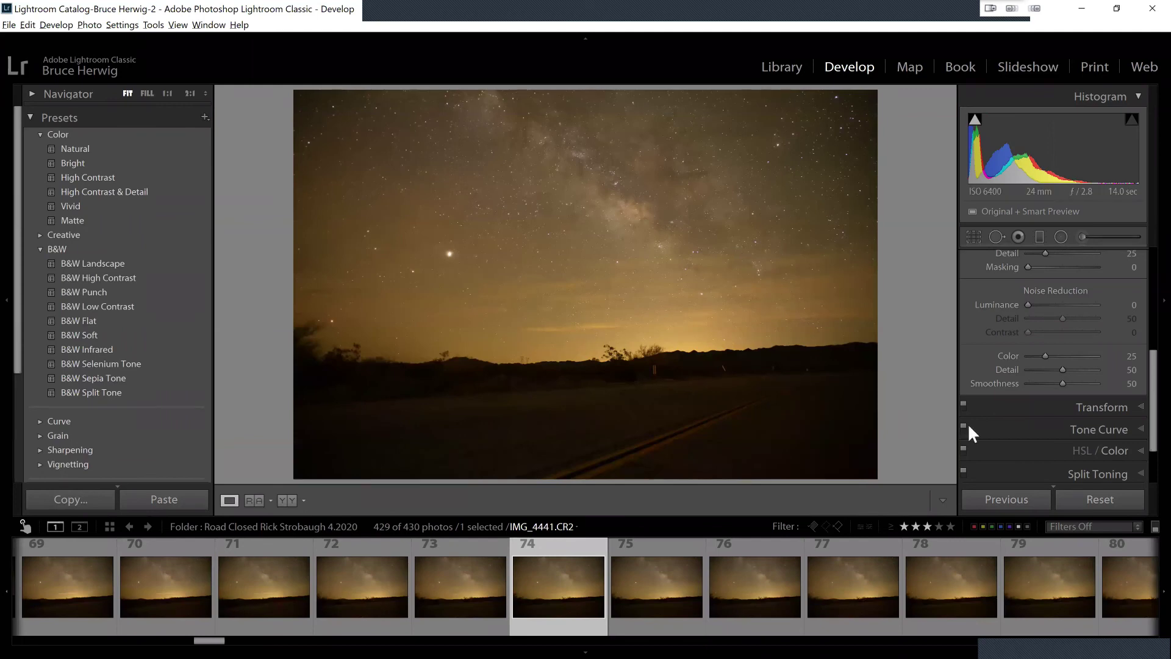
Set the Exposure of IMG_4441.CR2 to −2.90 and give it a custom, slightly cooler white balance temperature.
left_click_drag(1153, 356, 1154, 259)
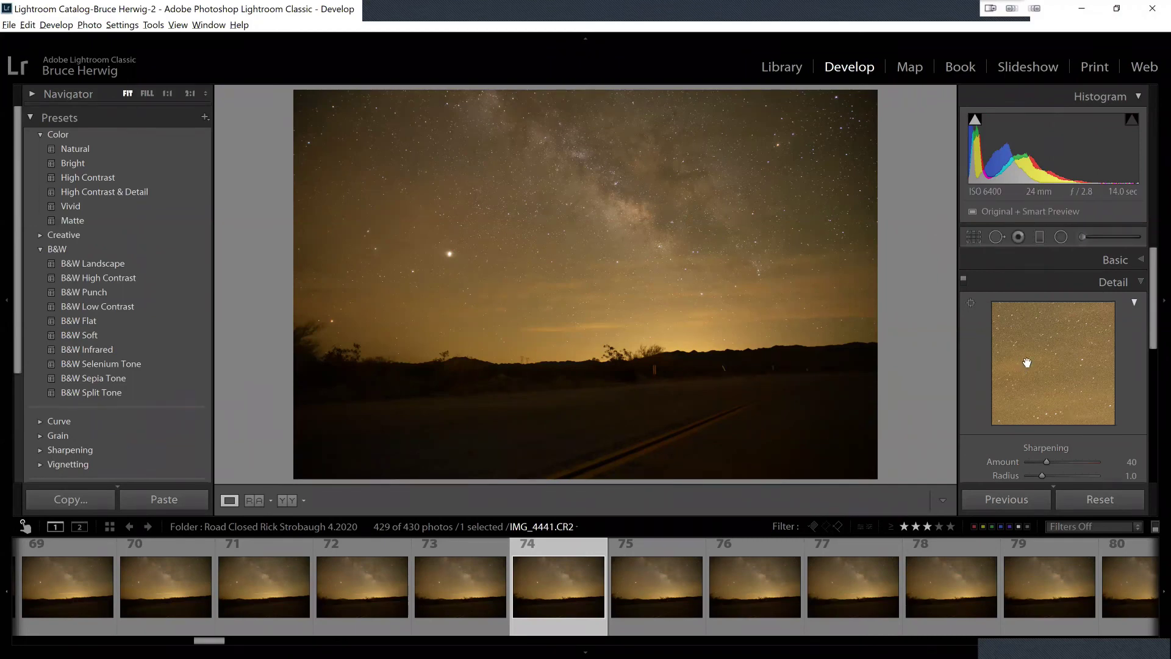
left_click(1140, 258)
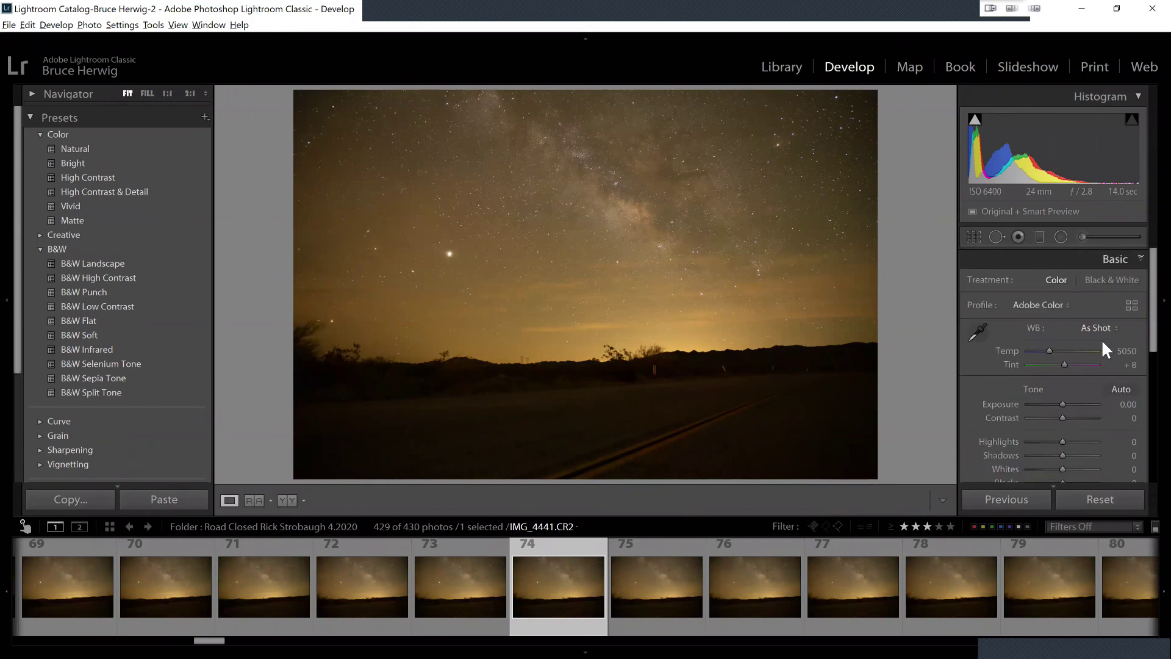
left_click_drag(1053, 403, 1042, 404)
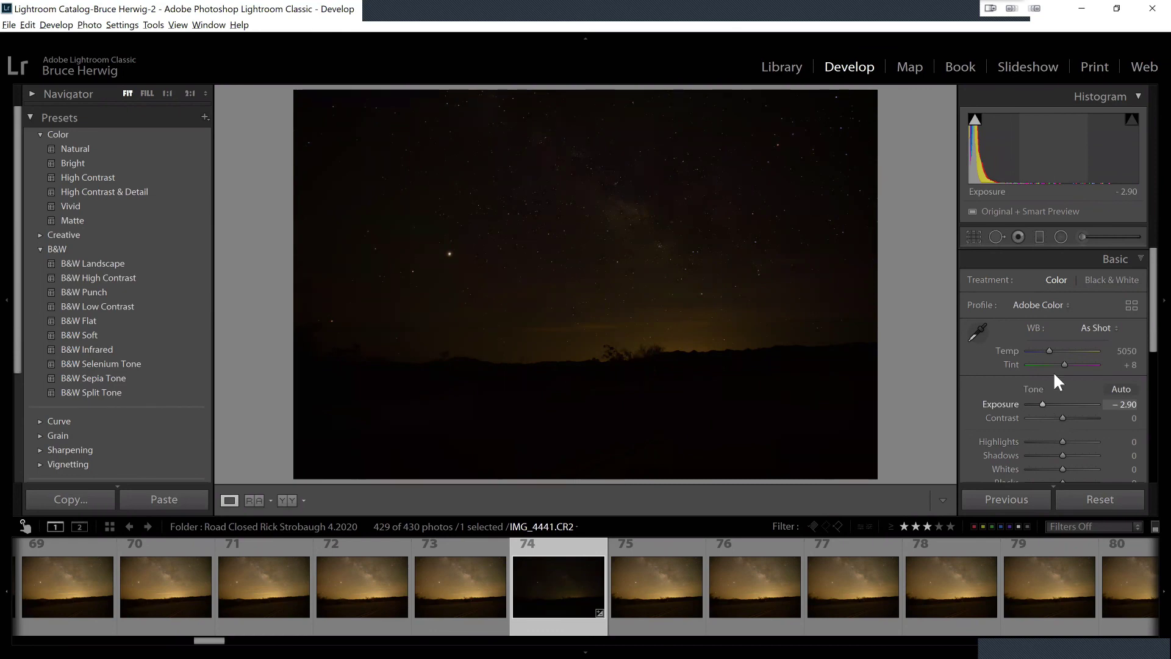
left_click(1039, 351)
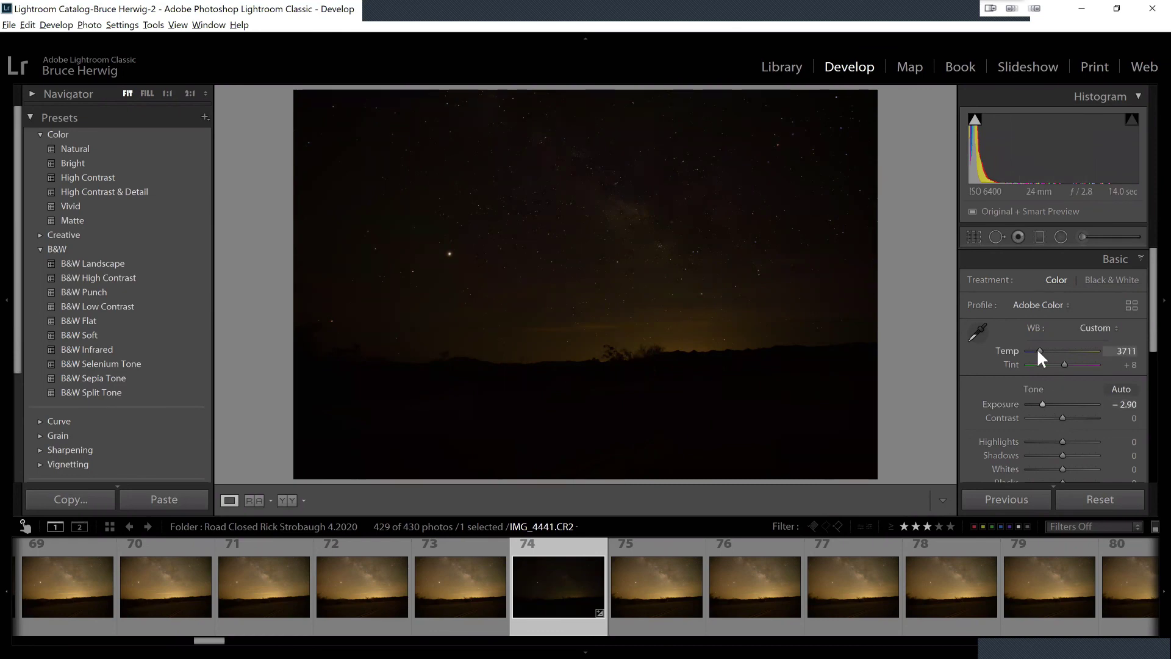
left_click_drag(1039, 351, 1046, 351)
left_click_drag(1153, 339, 1153, 366)
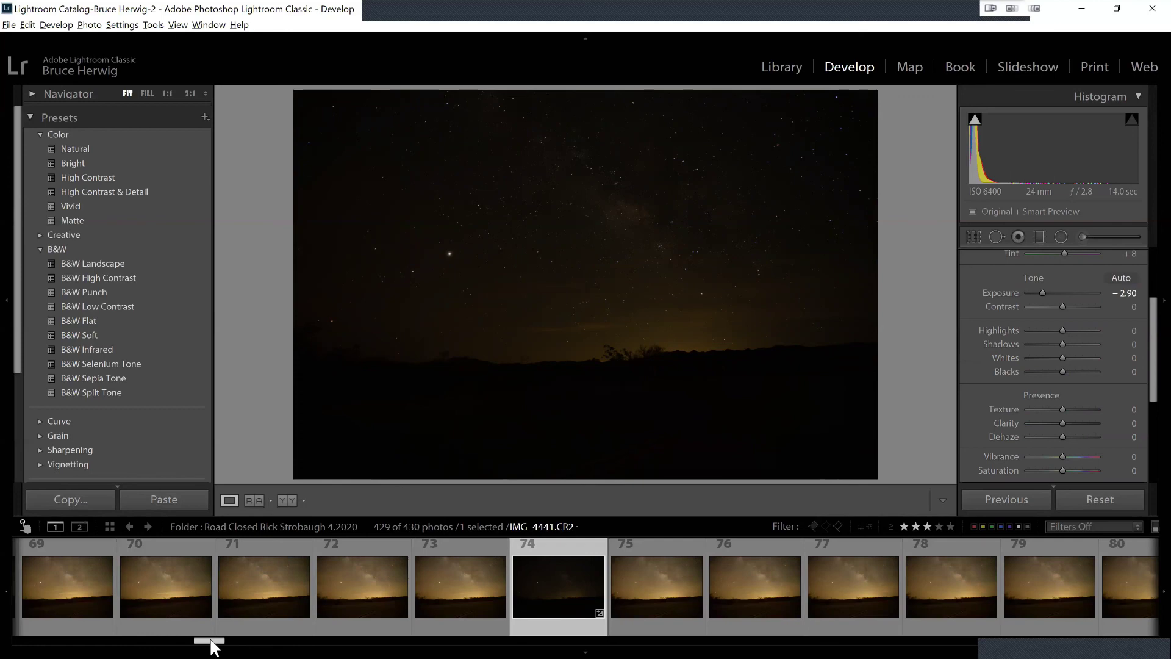
Find the black dark frames further along the filmstrip and show IMG_4486.CR2.
left_click(309, 637)
left_click_drag(308, 638, 336, 645)
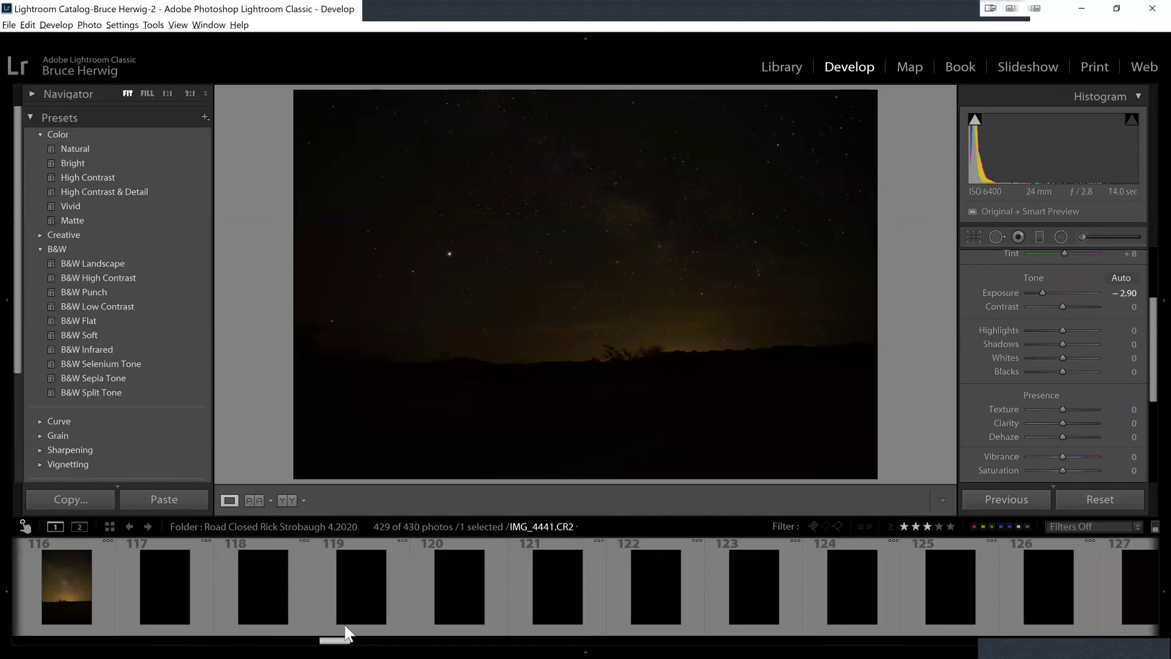
left_click(363, 586)
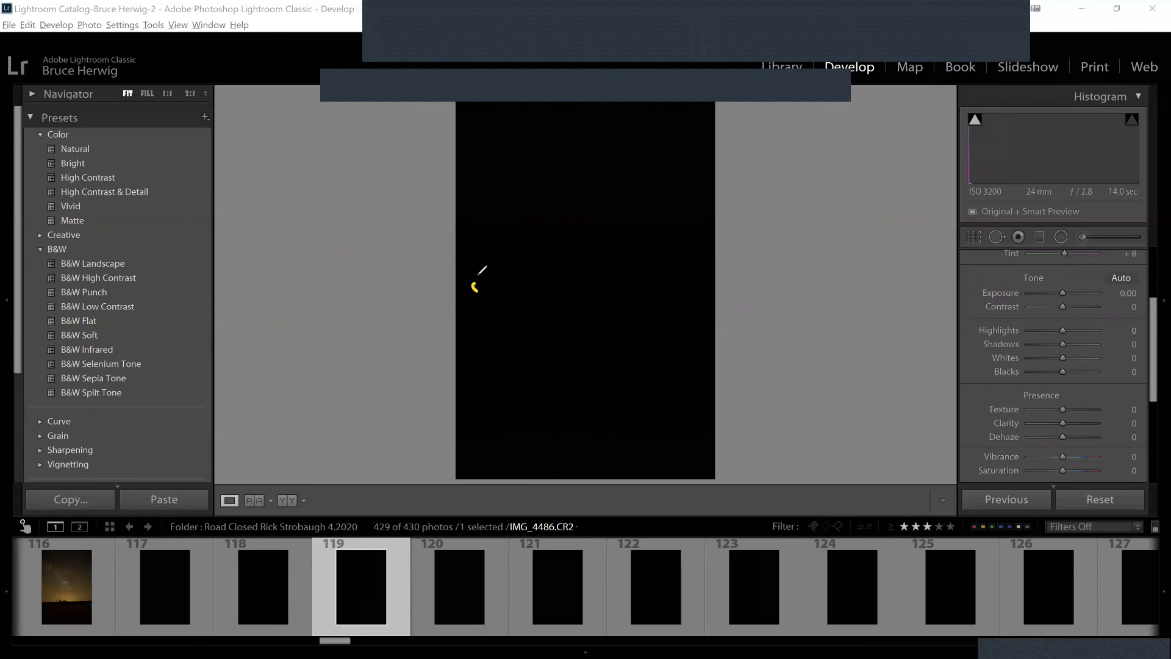
Mark six scattered spots on the black frame with small yellow scribbled circles using the screen annotation pen.
left_click_drag(479, 272, 530, 243)
left_click_drag(516, 325, 510, 337)
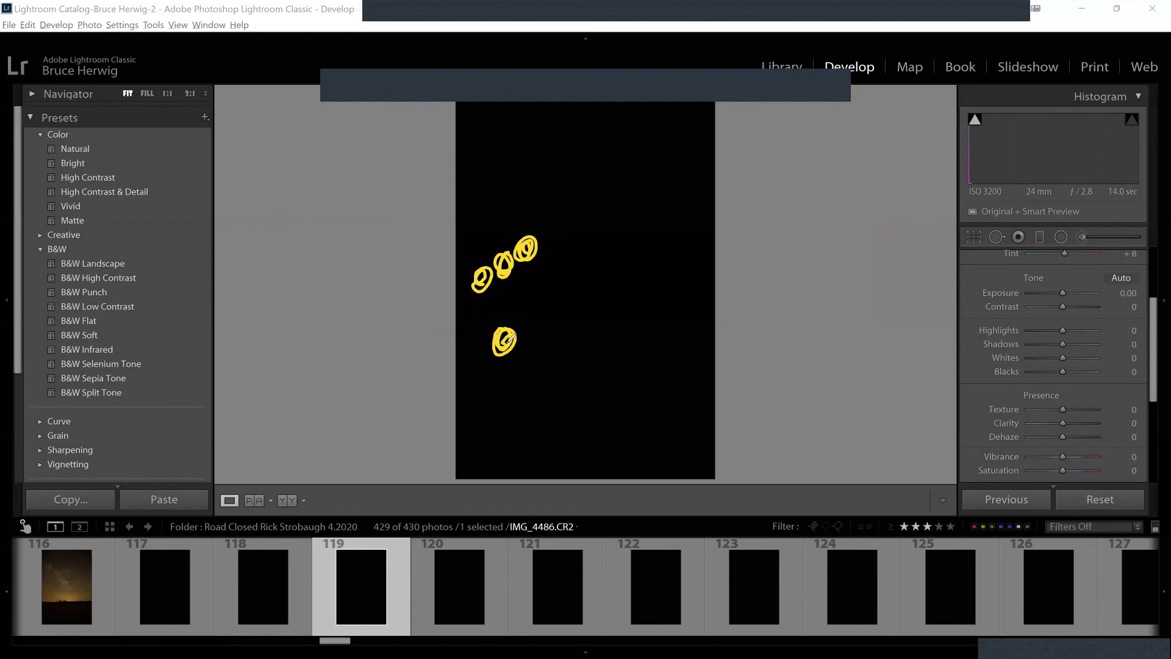
mouse_move(553, 298)
left_mouse_down()
mouse_move(546, 305)
mouse_move(626, 255)
mouse_move(616, 268)
left_mouse_up()
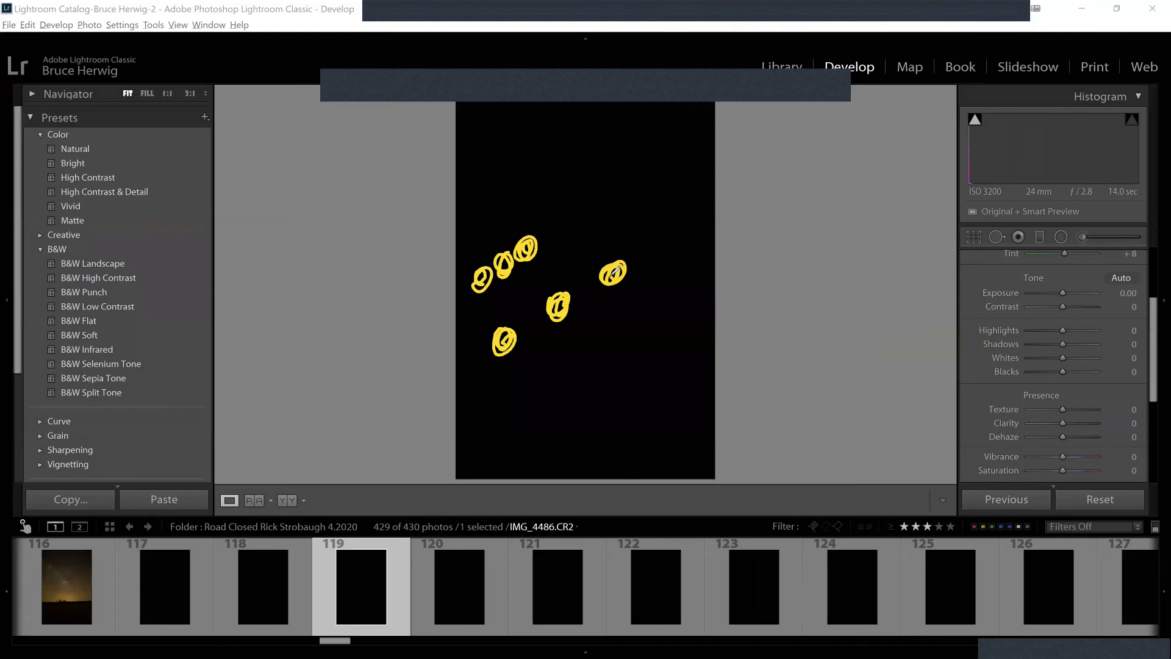